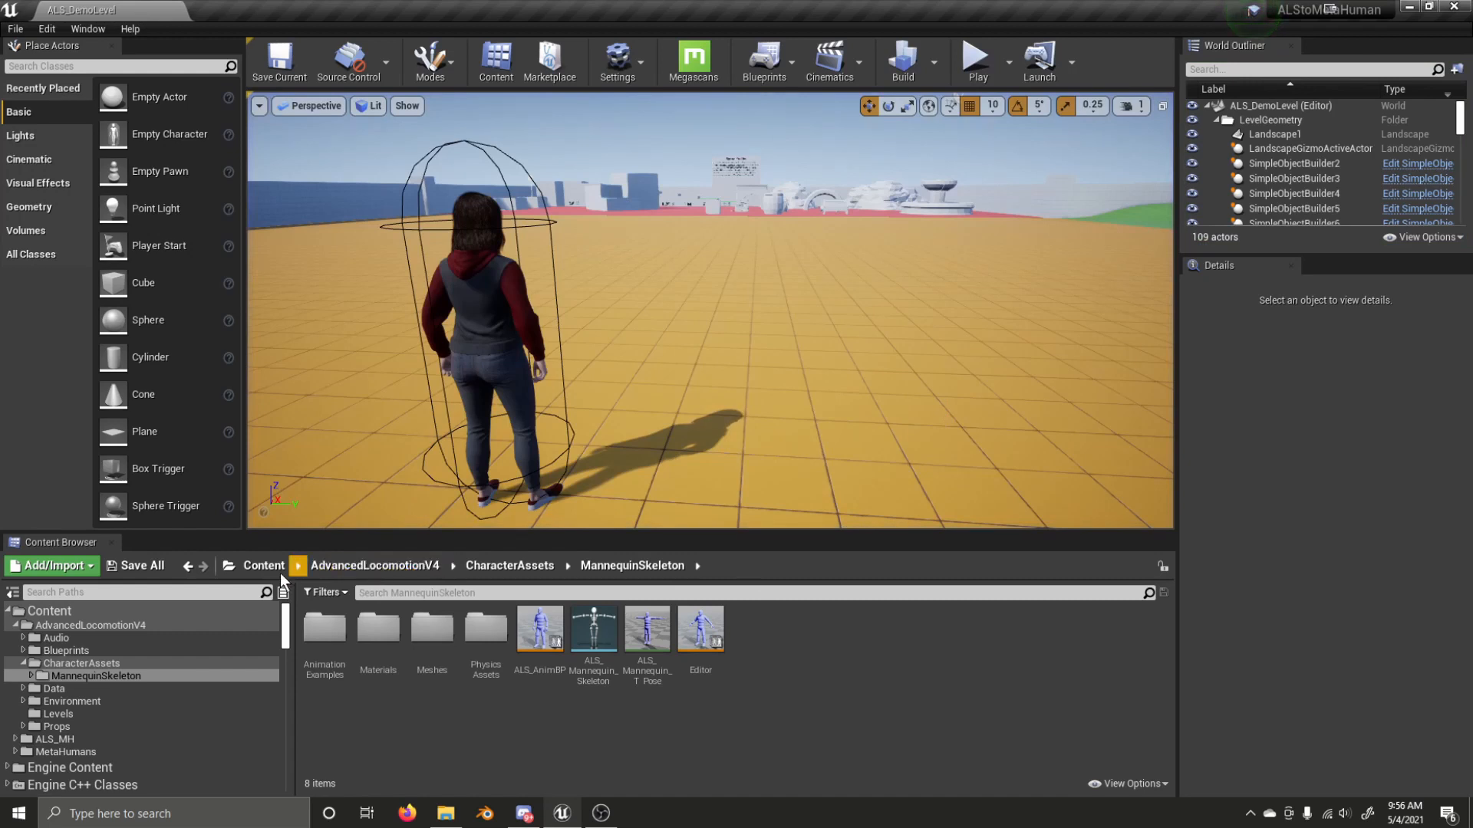
- Browse to the Content/MetaHumans/Common/Female/Medium/NormalWeight/Body folder
click(254, 571)
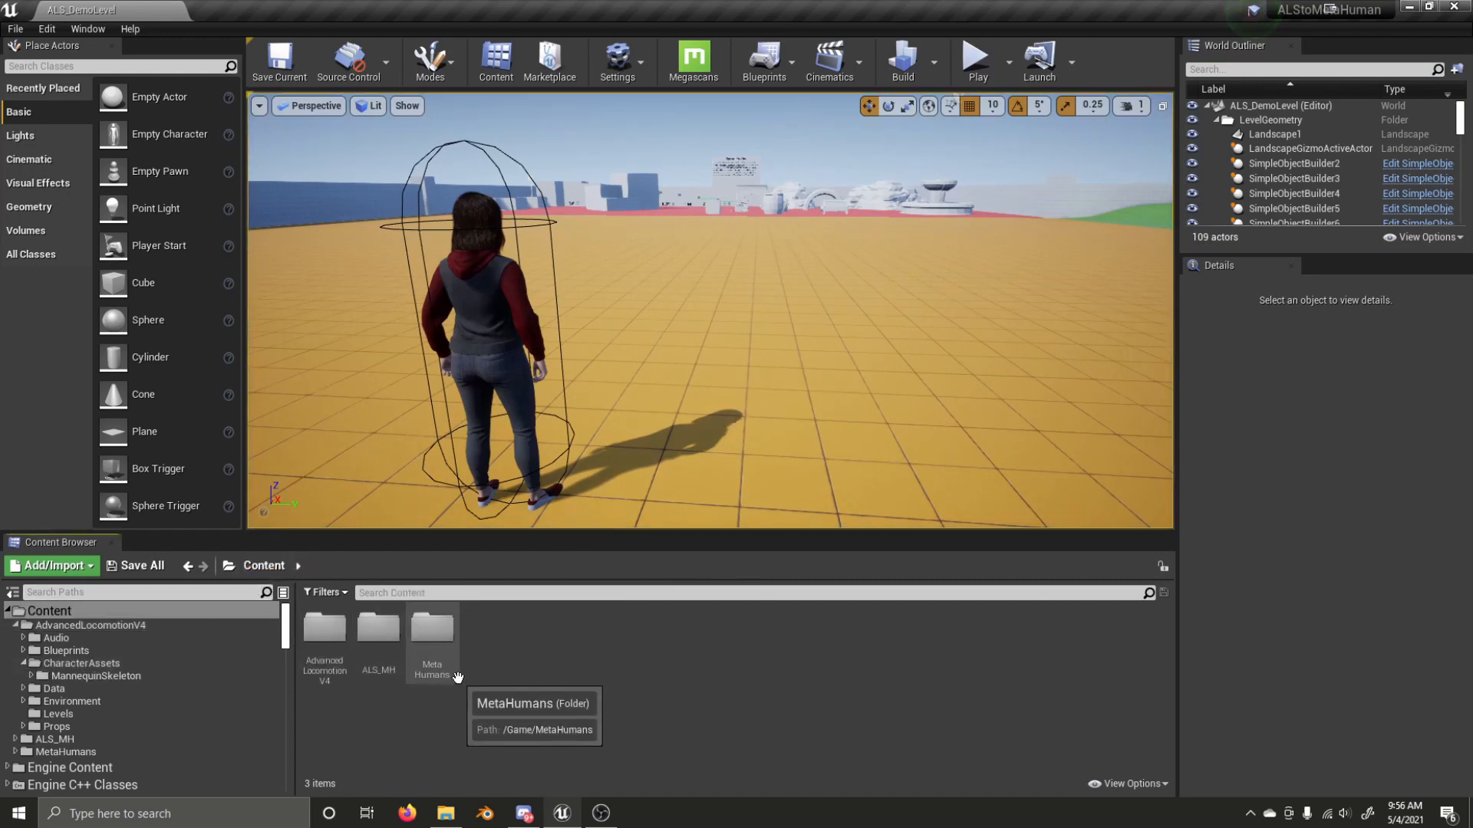
double_click(419, 657)
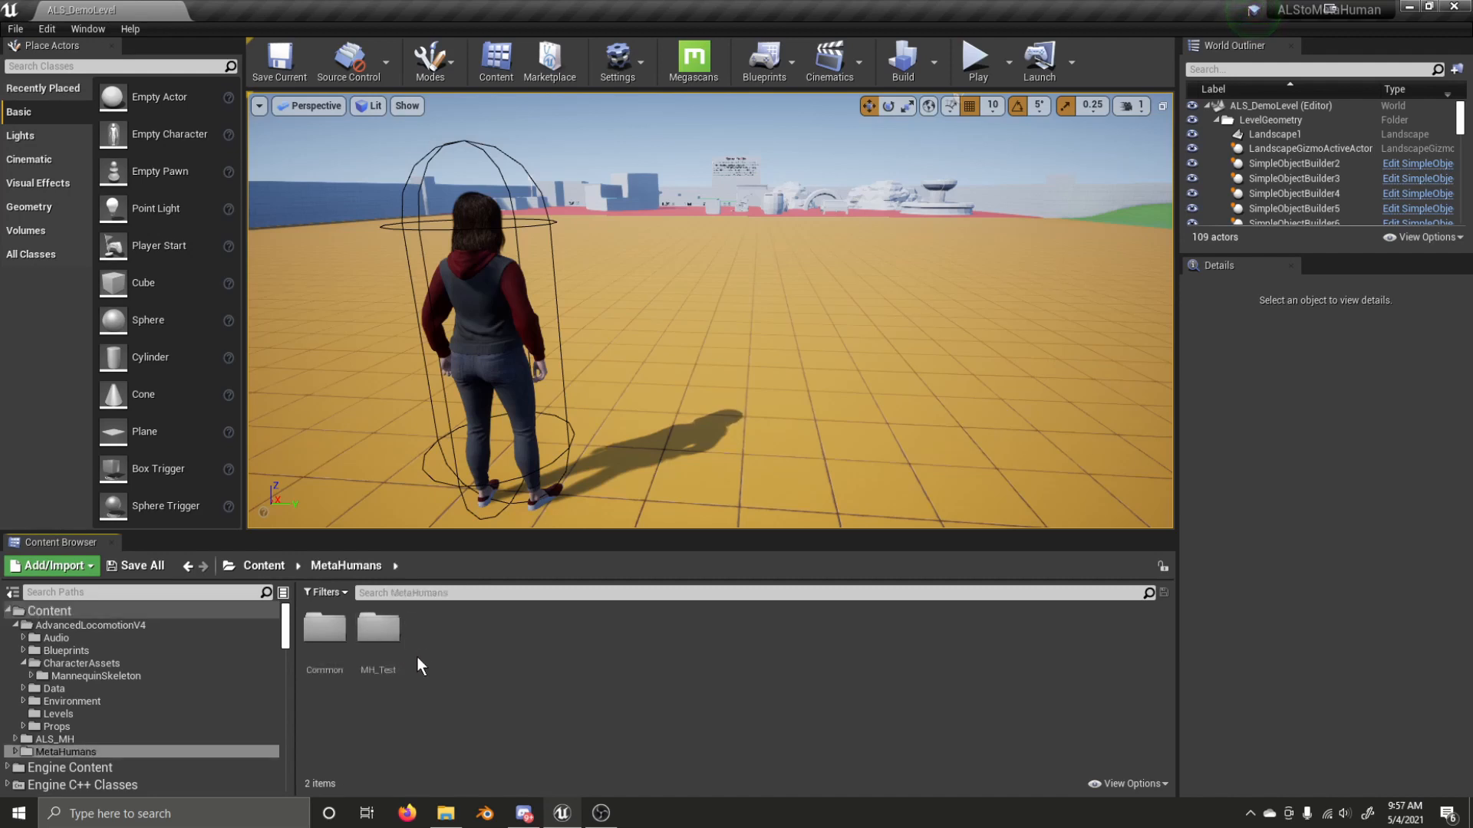
click(314, 653)
double_click(315, 654)
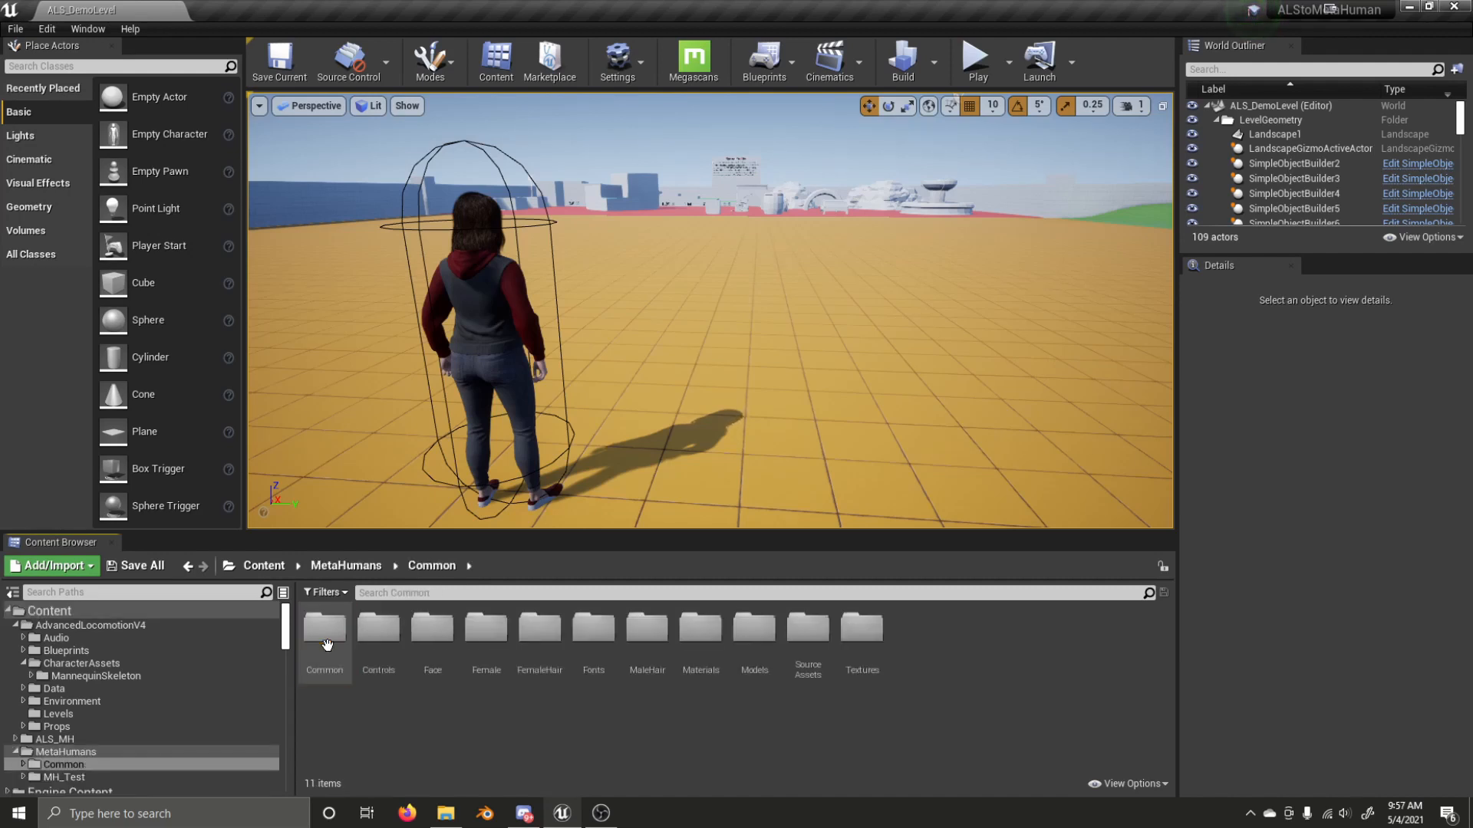
click(478, 654)
double_click(479, 654)
double_click(322, 648)
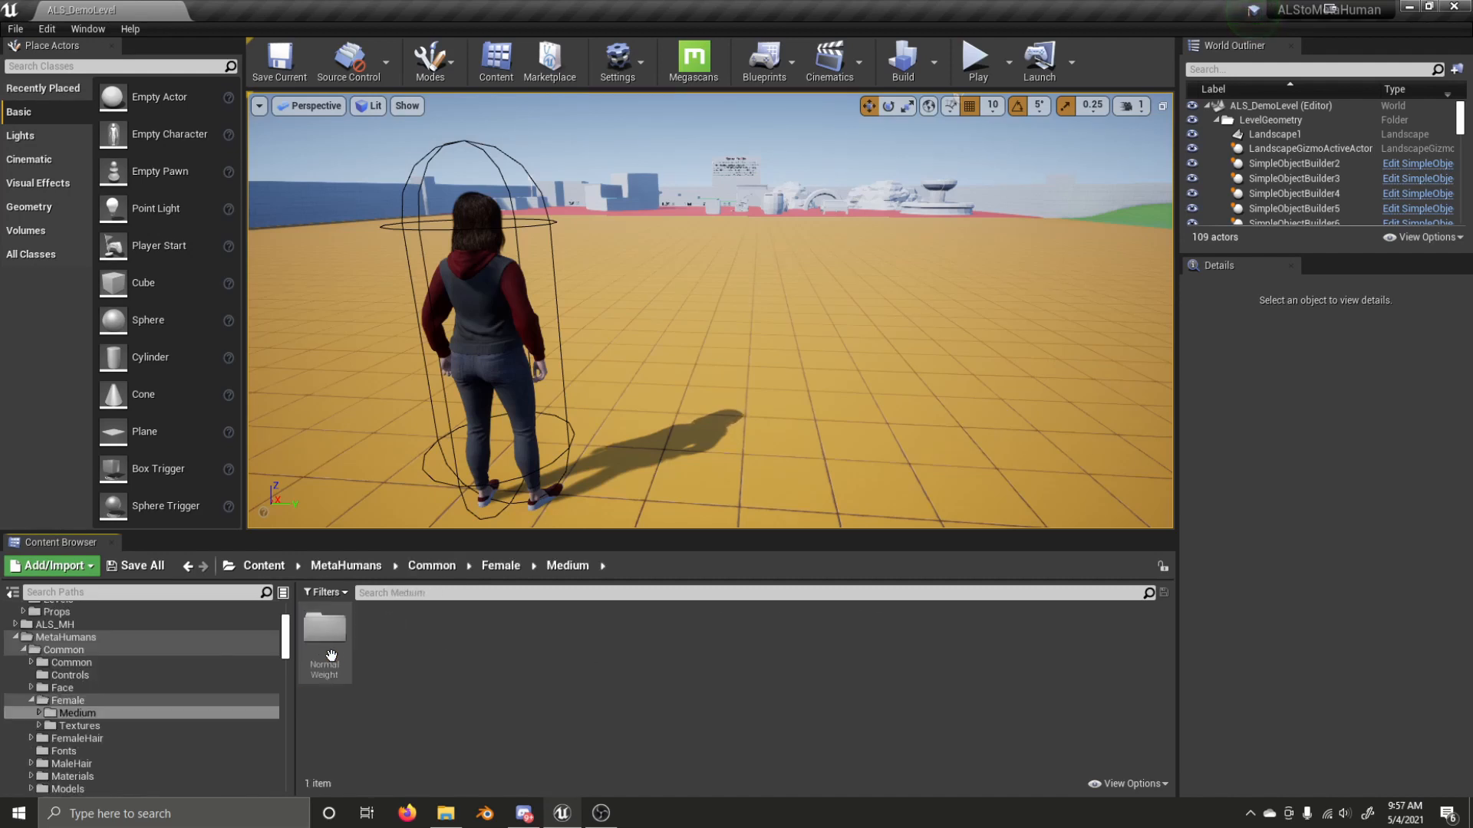
double_click(322, 648)
double_click(326, 633)
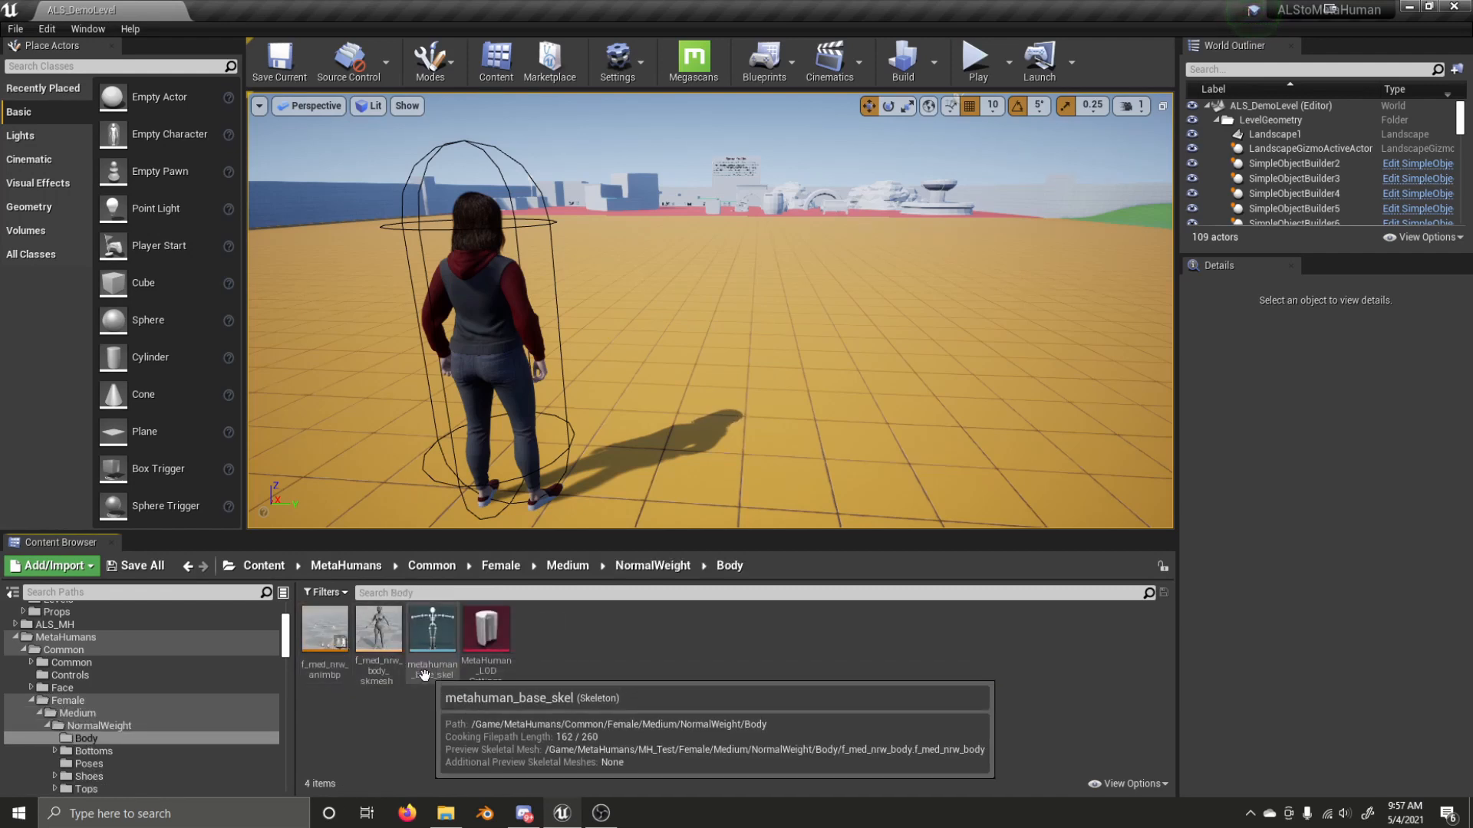
- Open the f_med_nrw_body_skmesh physics asset docked beside the level and frame the character's legs and feet
click(382, 640)
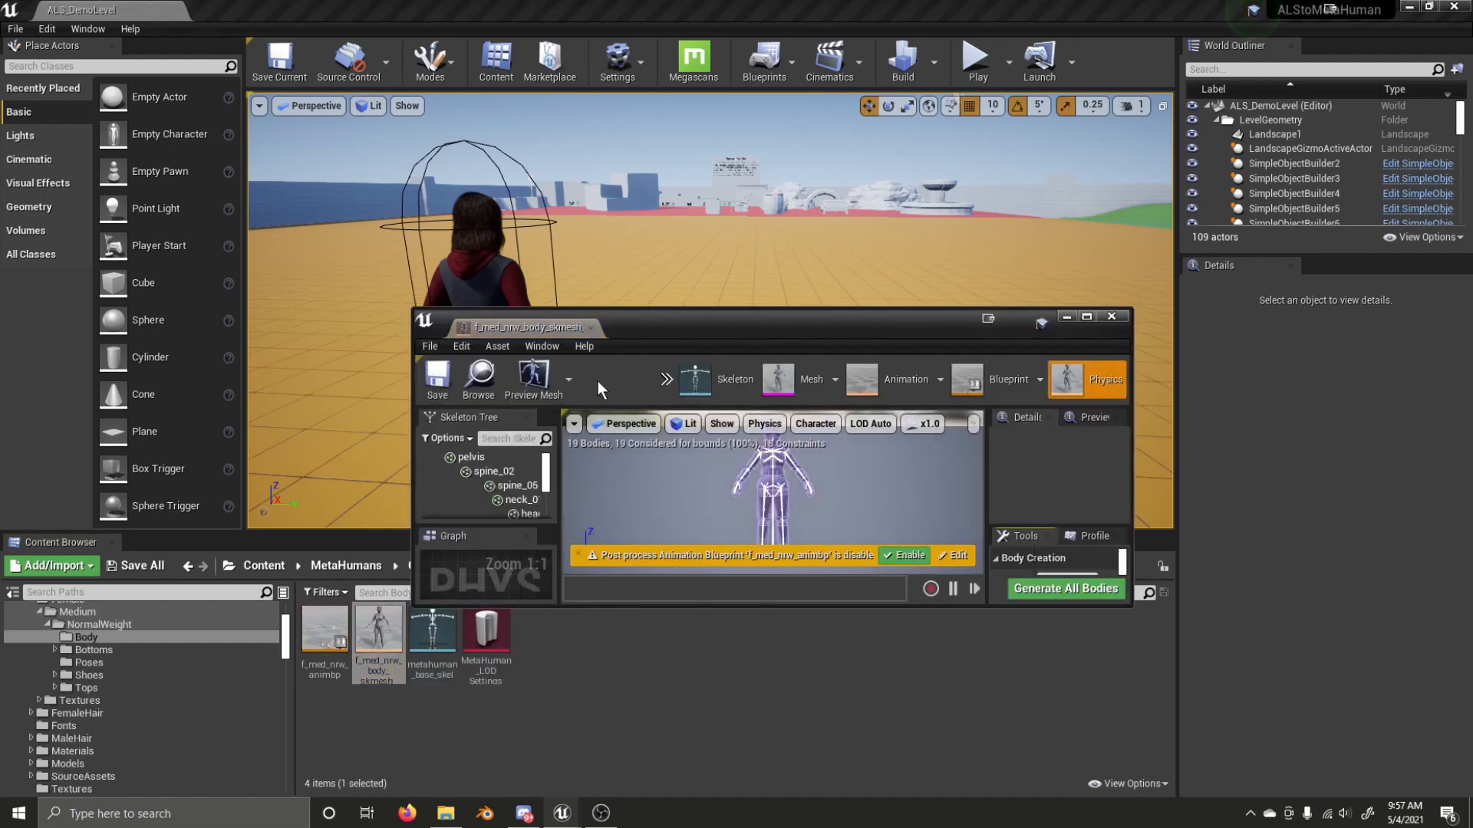
drag(500, 330, 379, 3)
right_drag(556, 260, 556, 260)
key(w)
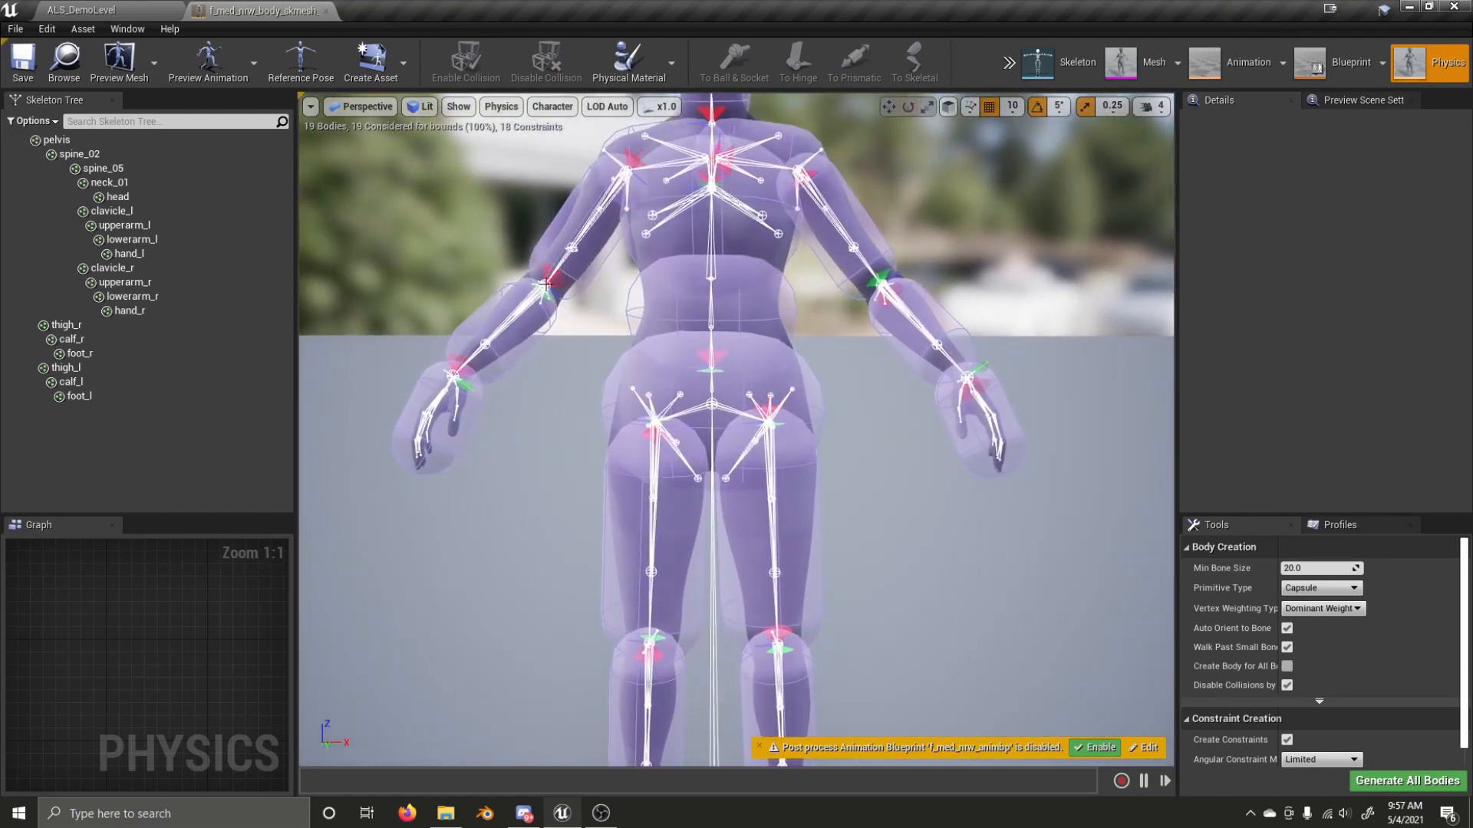
right_drag(499, 347, 499, 347)
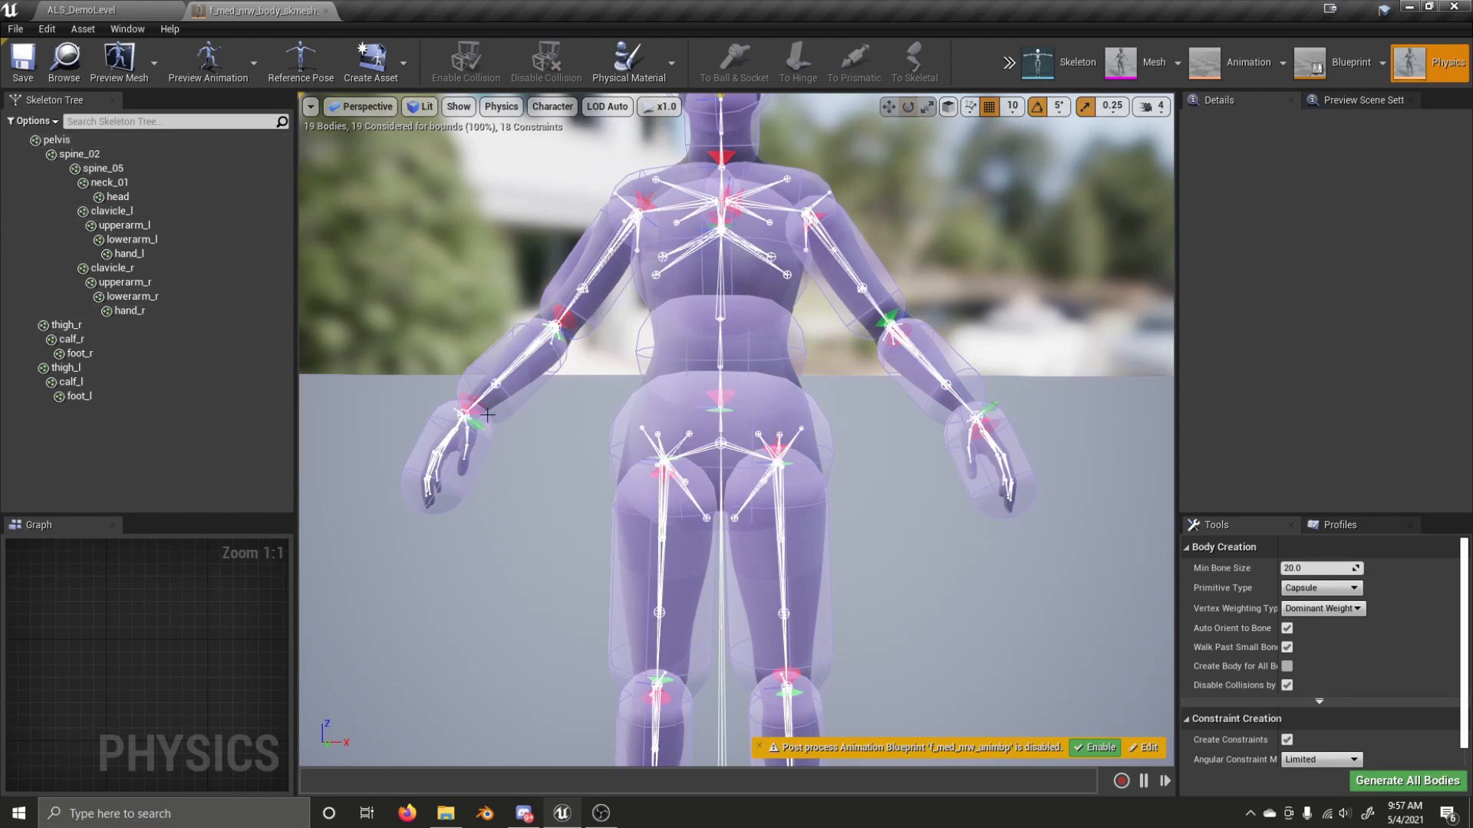
right_drag(540, 448, 531, 551)
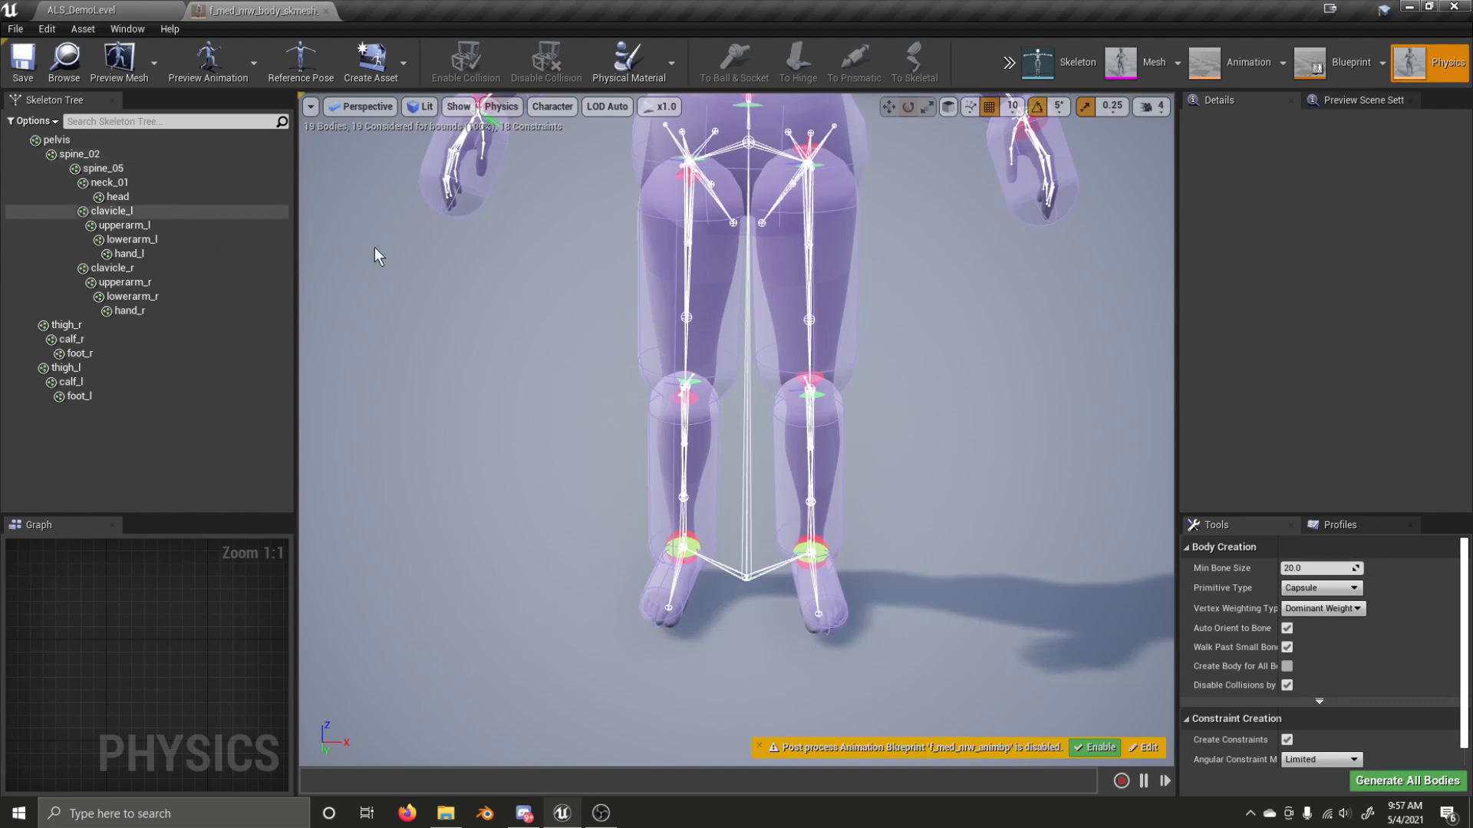
- Set the skeleton tree of the physics asset to show all bones
click(76, 143)
click(29, 121)
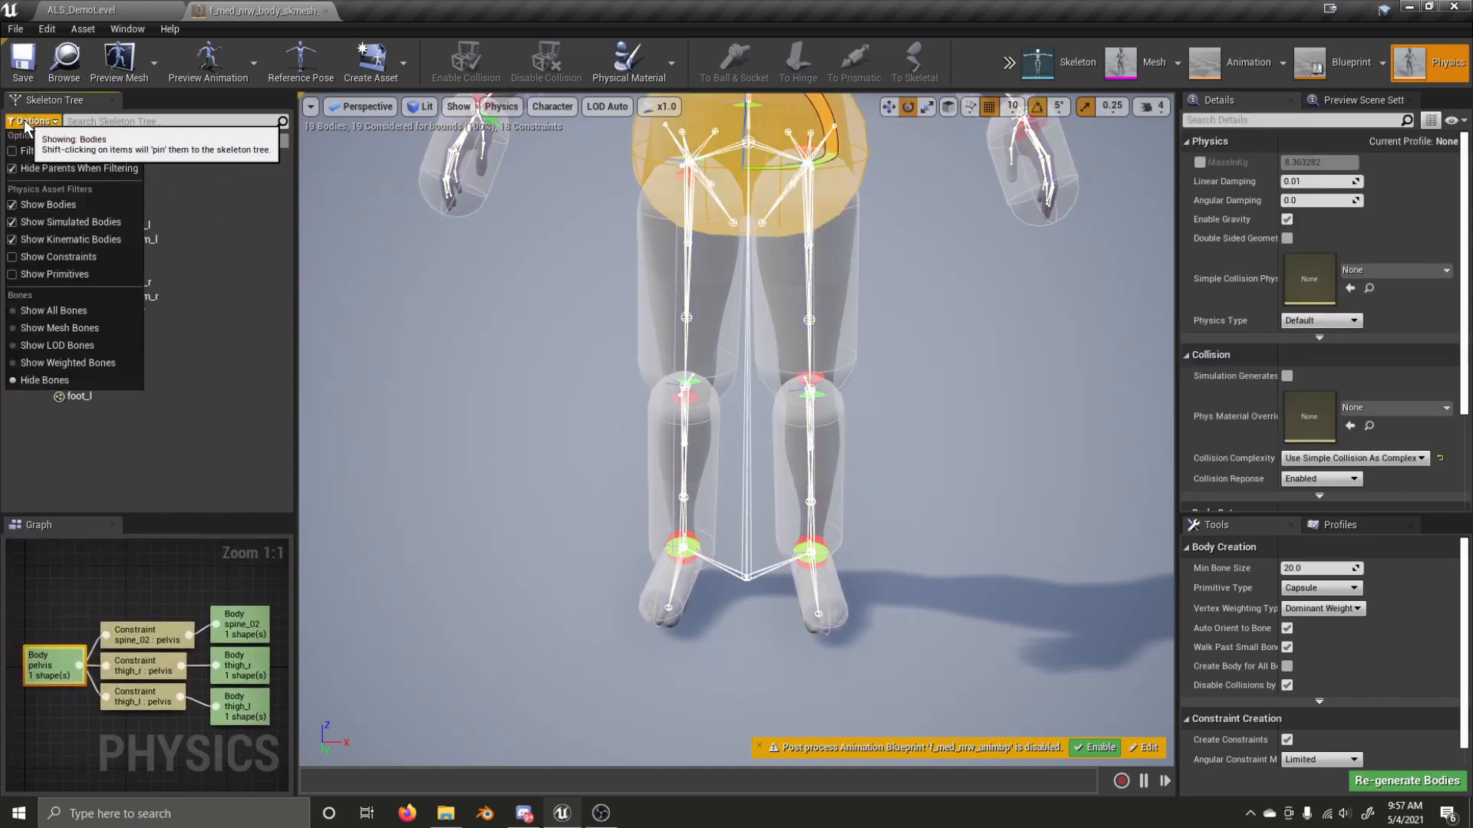
click(67, 313)
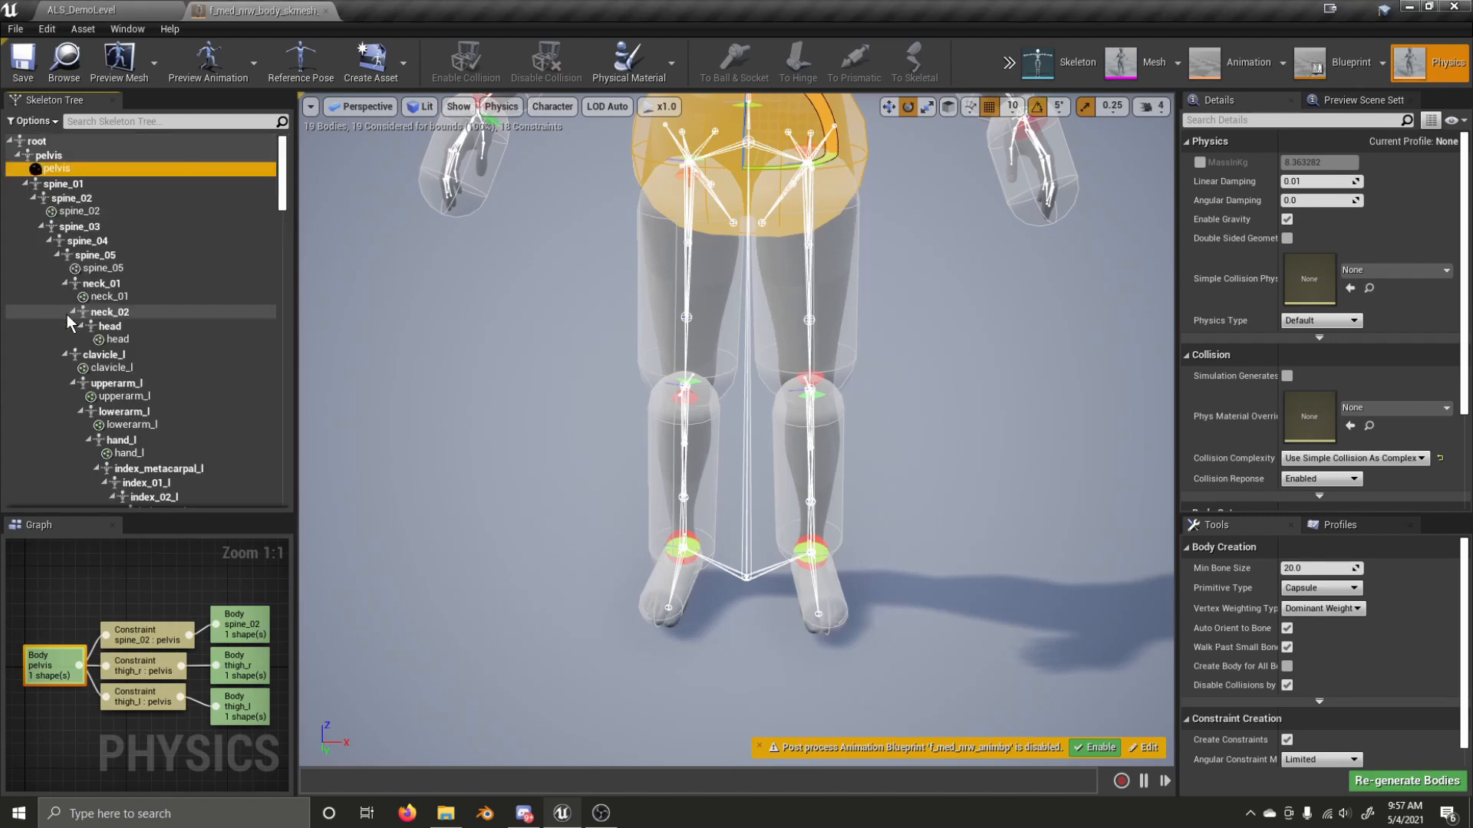
- Add a capsule shape to the root bone
click(58, 147)
right_click(58, 148)
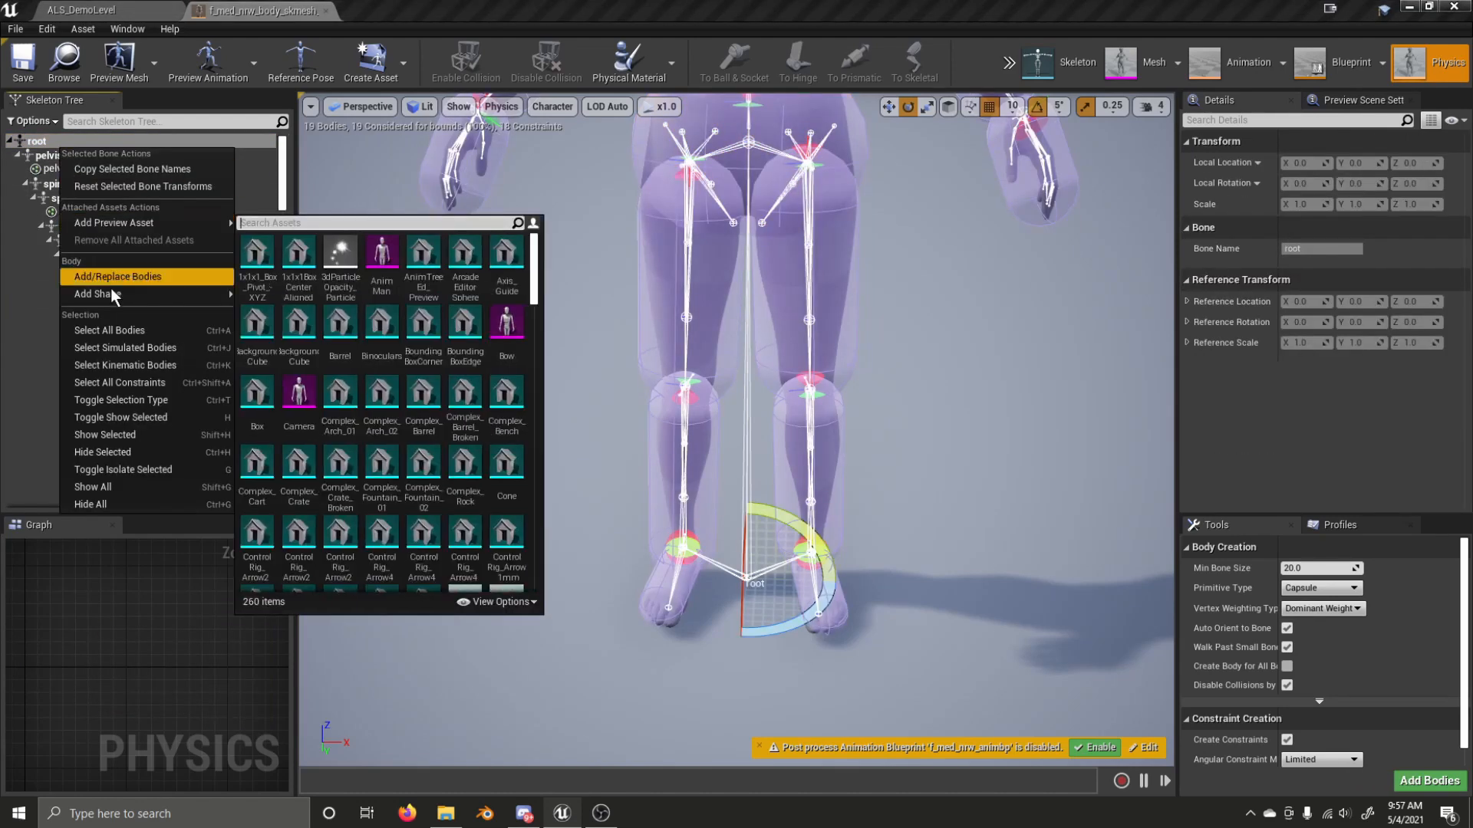
mouse_move(122, 293)
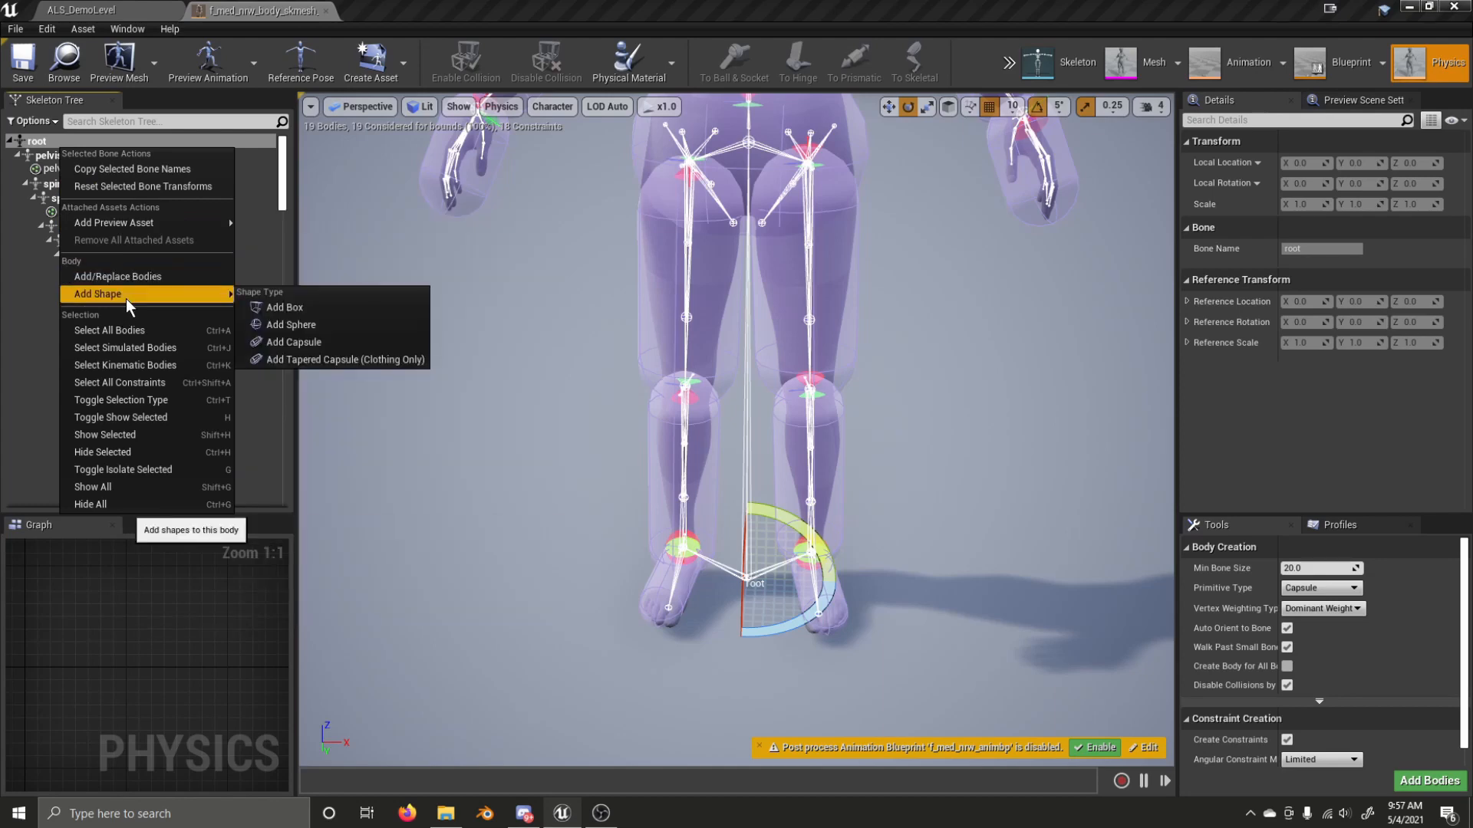
click(266, 342)
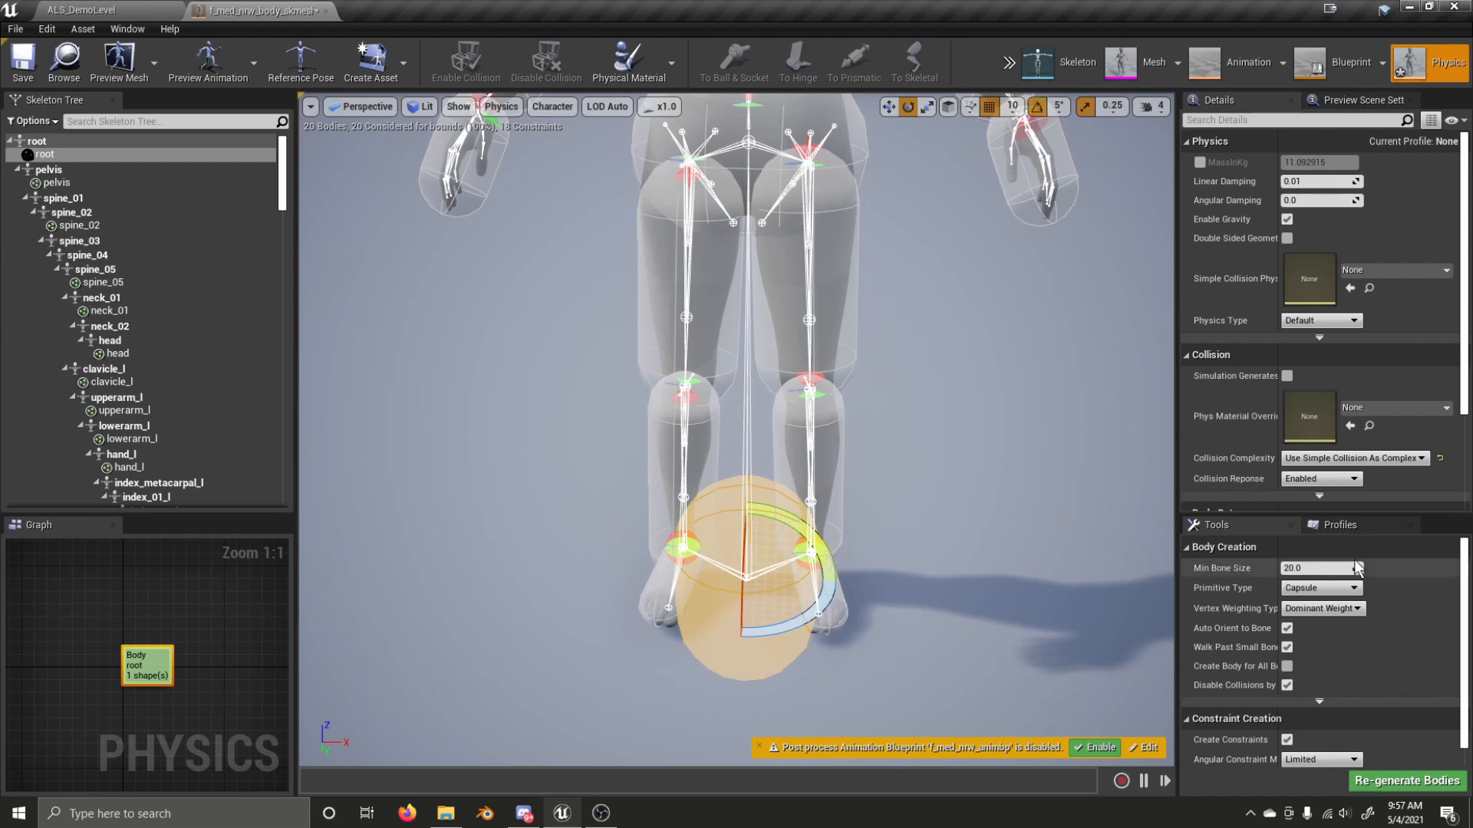
- Scale the root body's capsule down evenly so it is a small shape between the feet
scroll(1310, 361, down, 2)
scroll(1310, 353, down, 2)
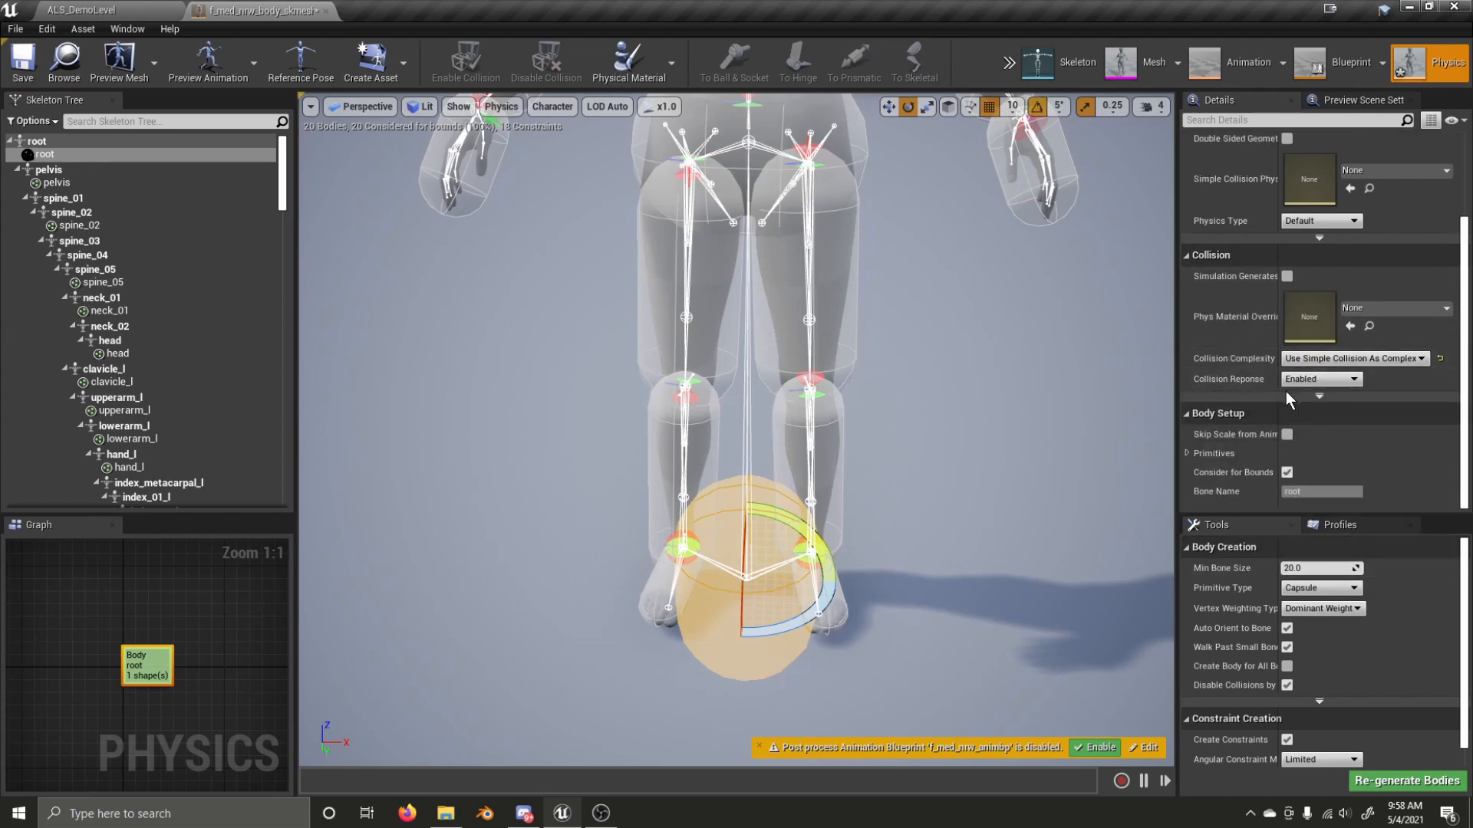
click(926, 106)
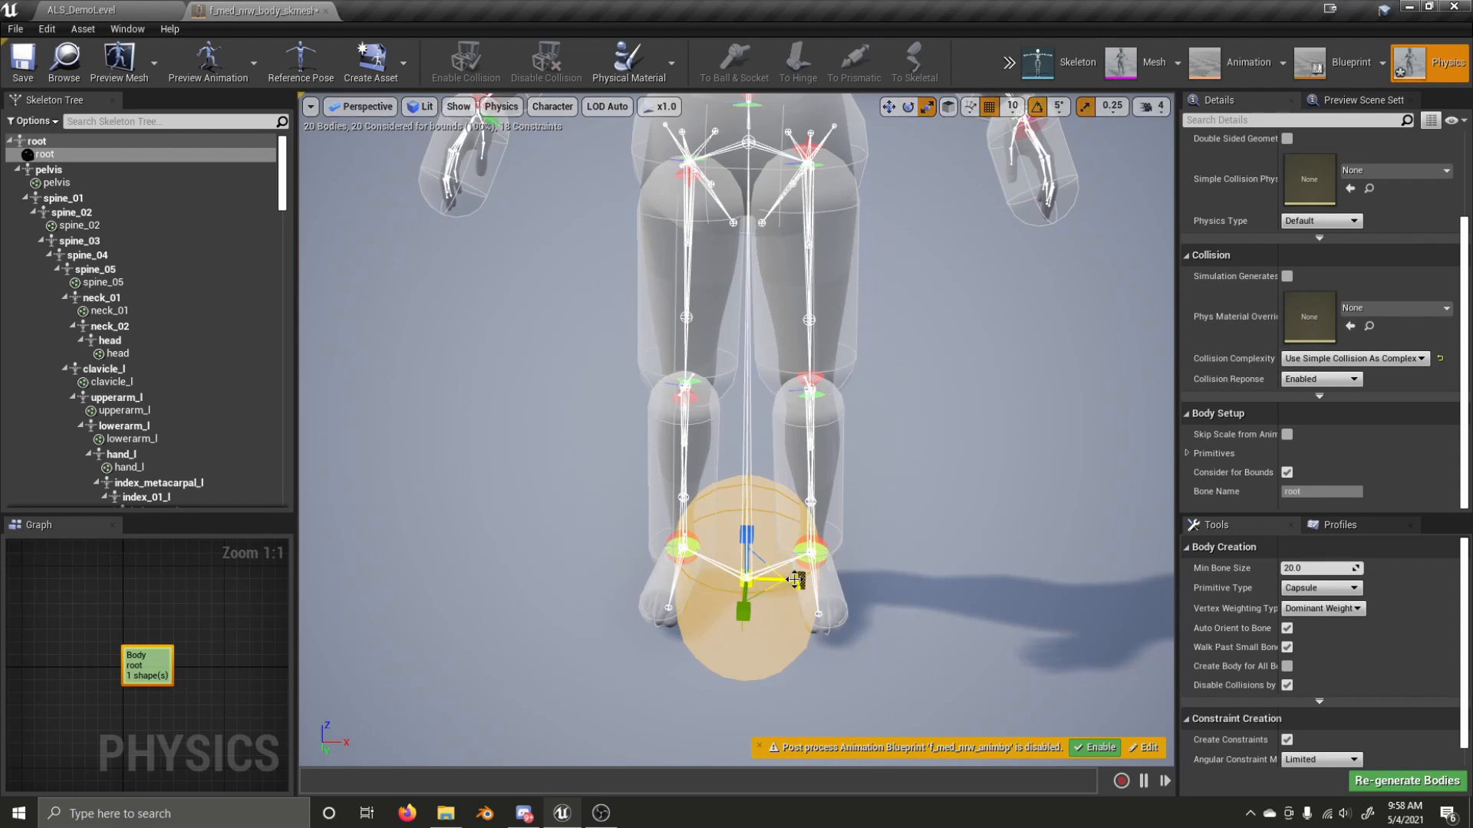
drag(800, 581, 763, 581)
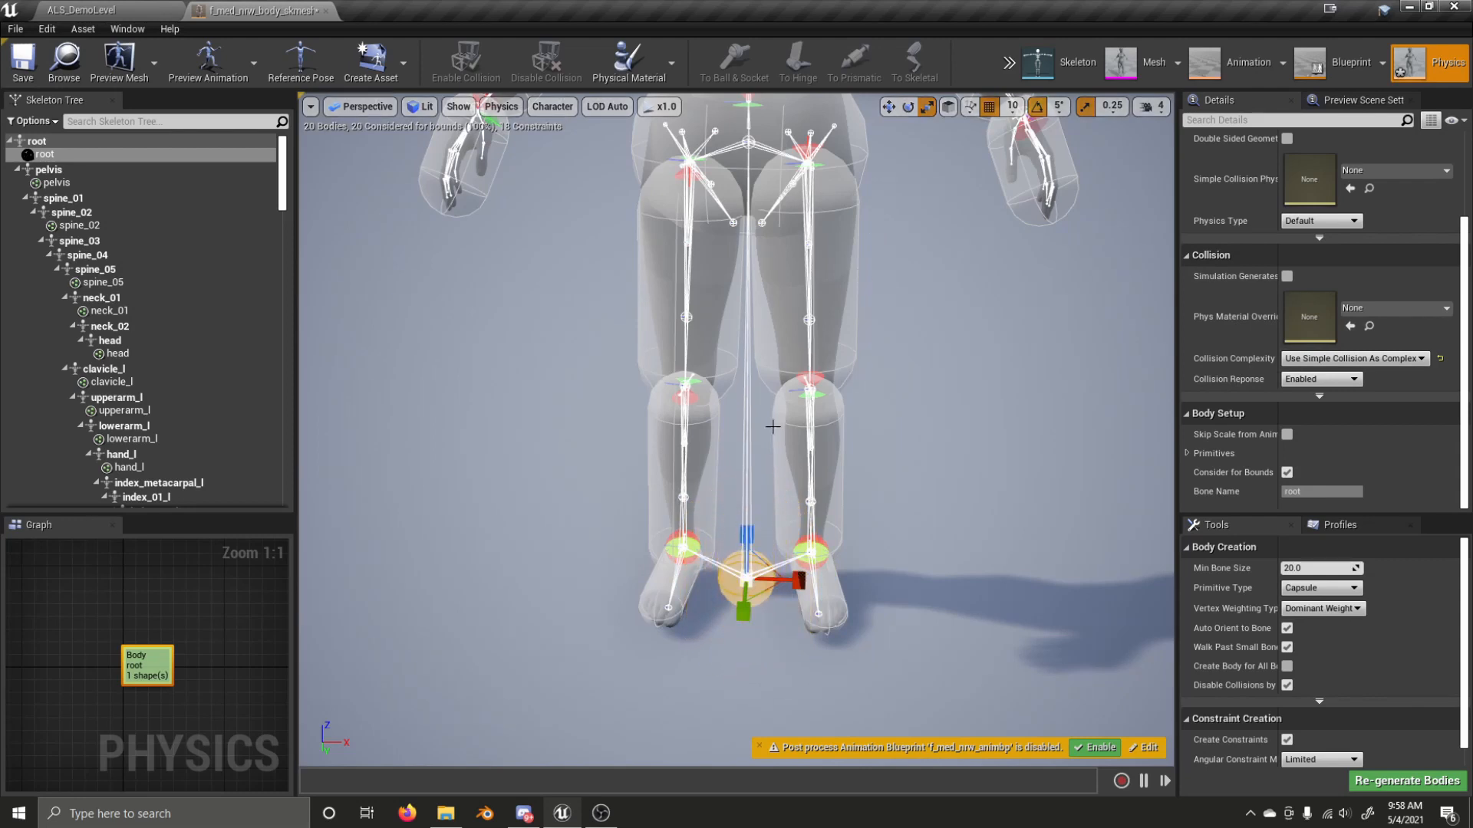
- Set the root body's physics type to Kinematic
scroll(1300, 350, up, 3)
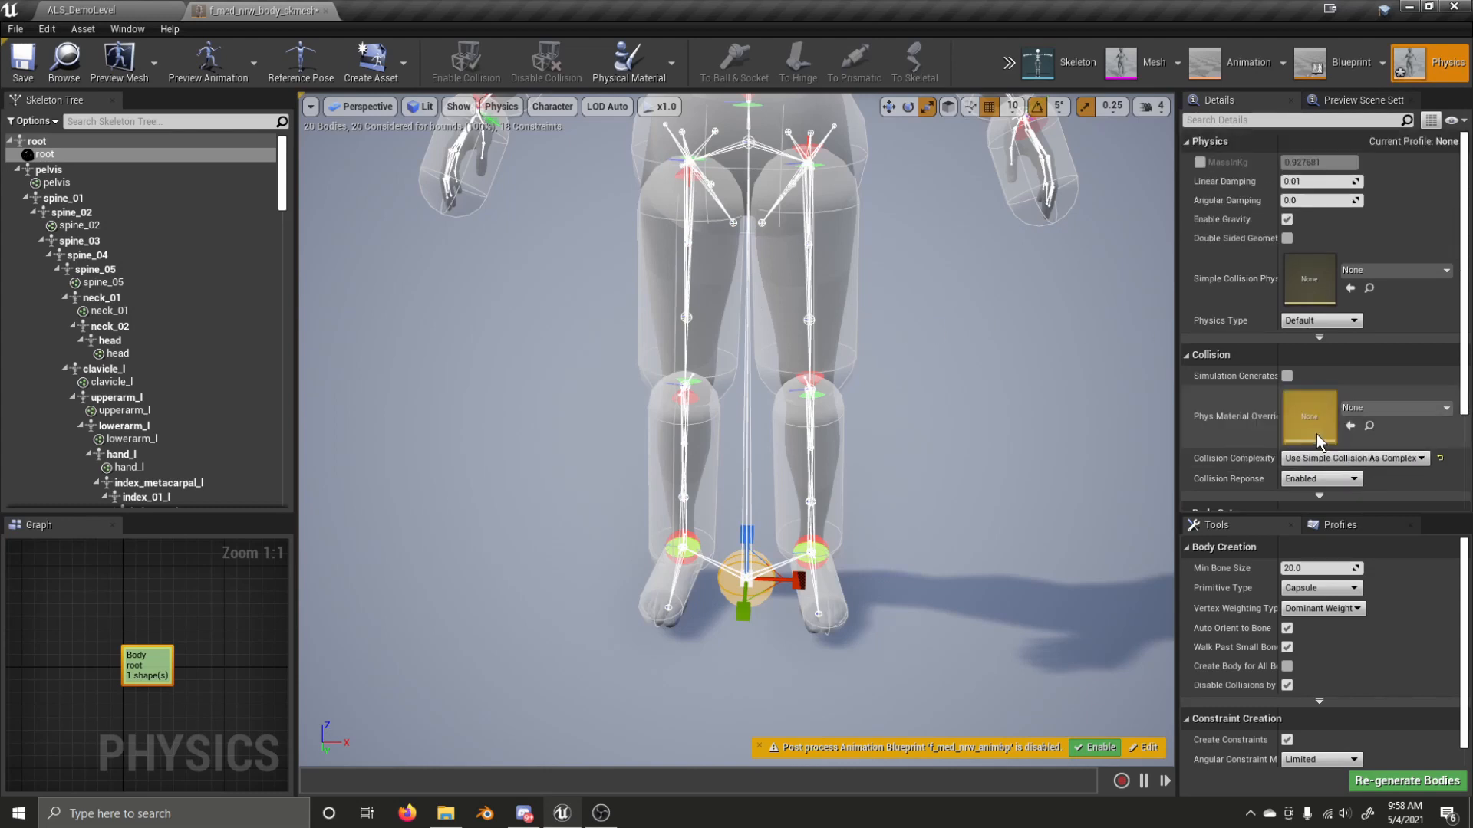
click(1312, 319)
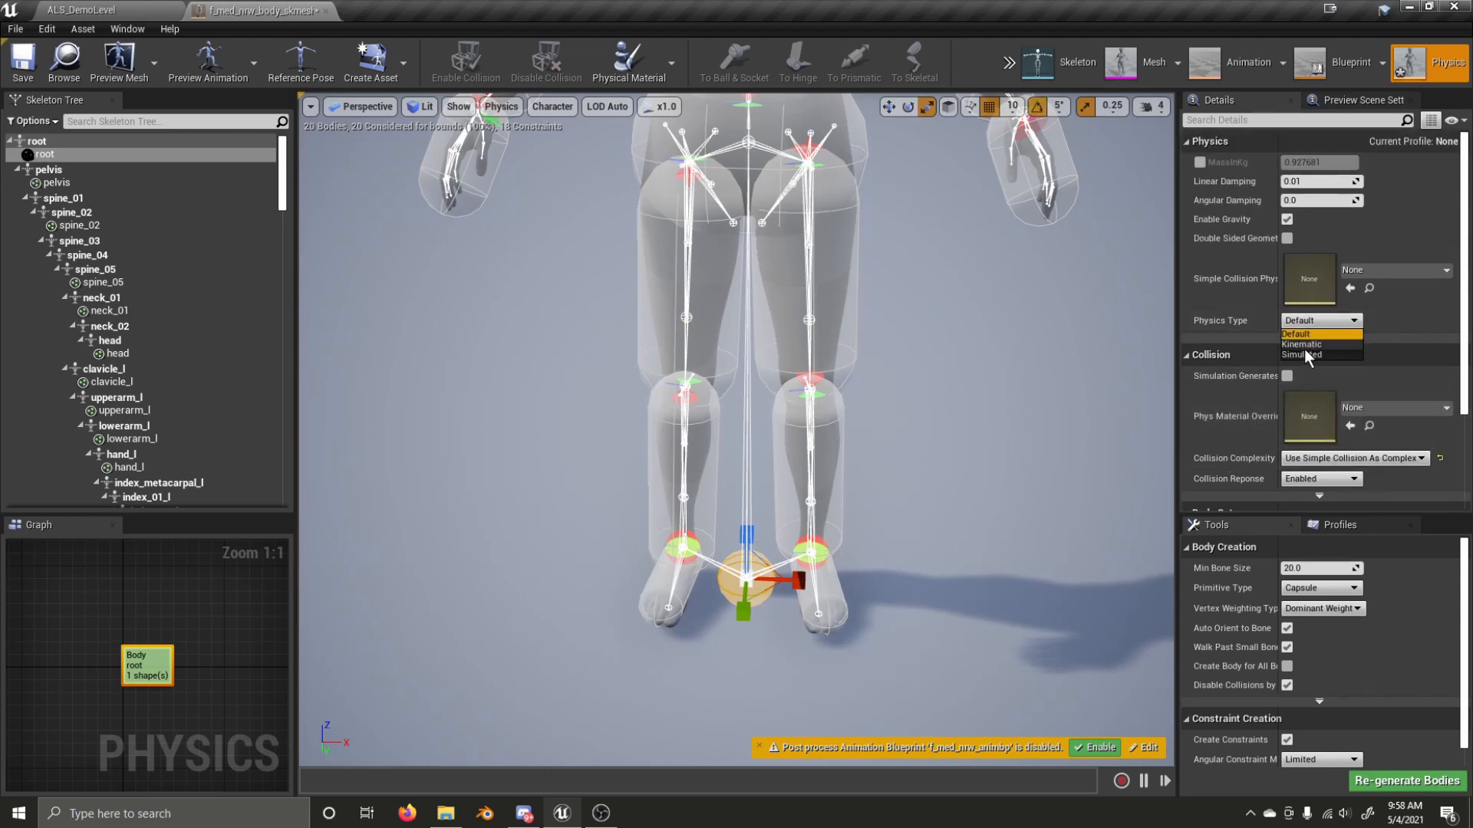
click(1299, 345)
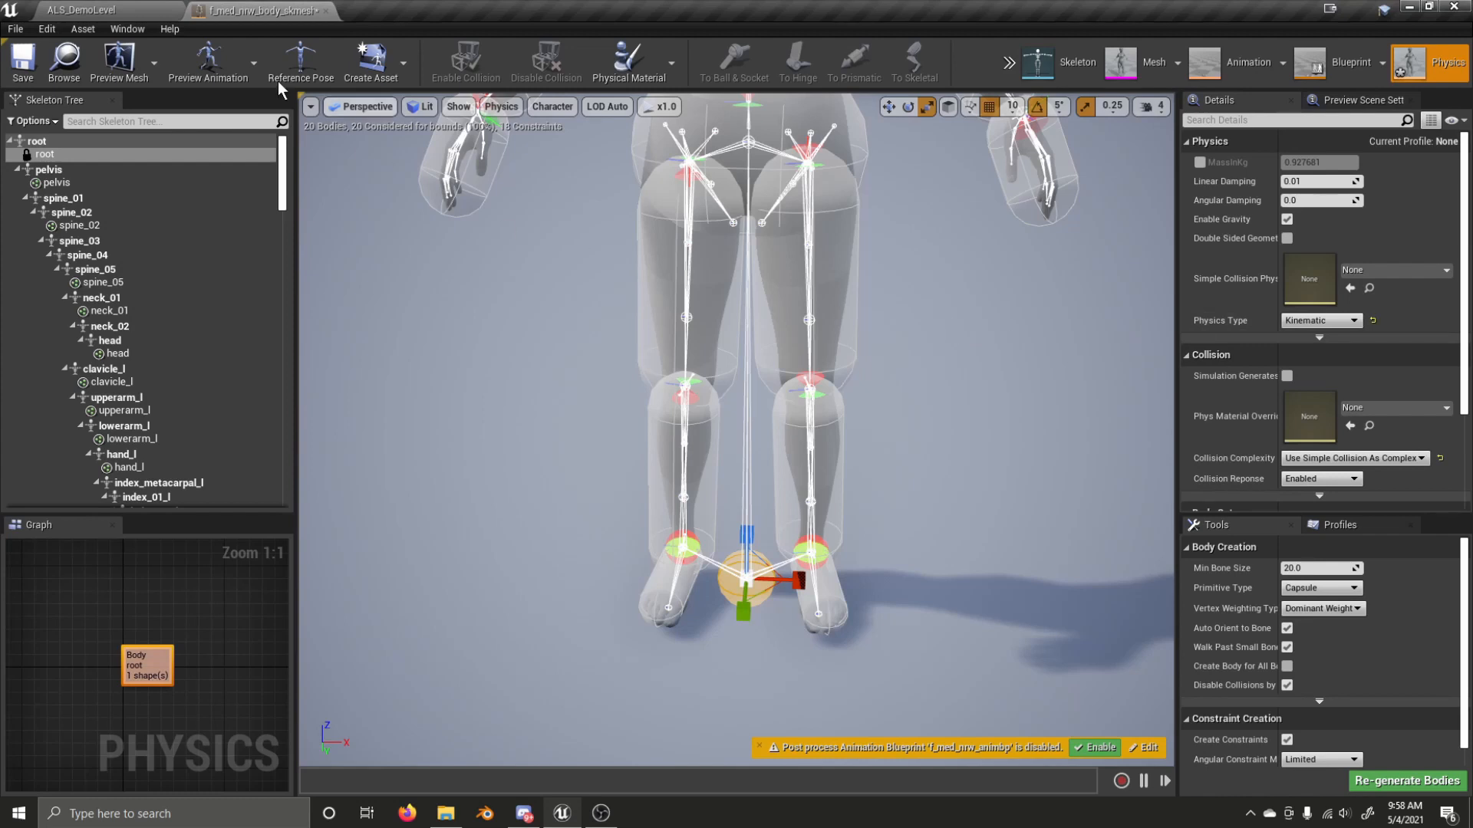
- Create a new constraint between the root body and the pelvis
right_click(724, 581)
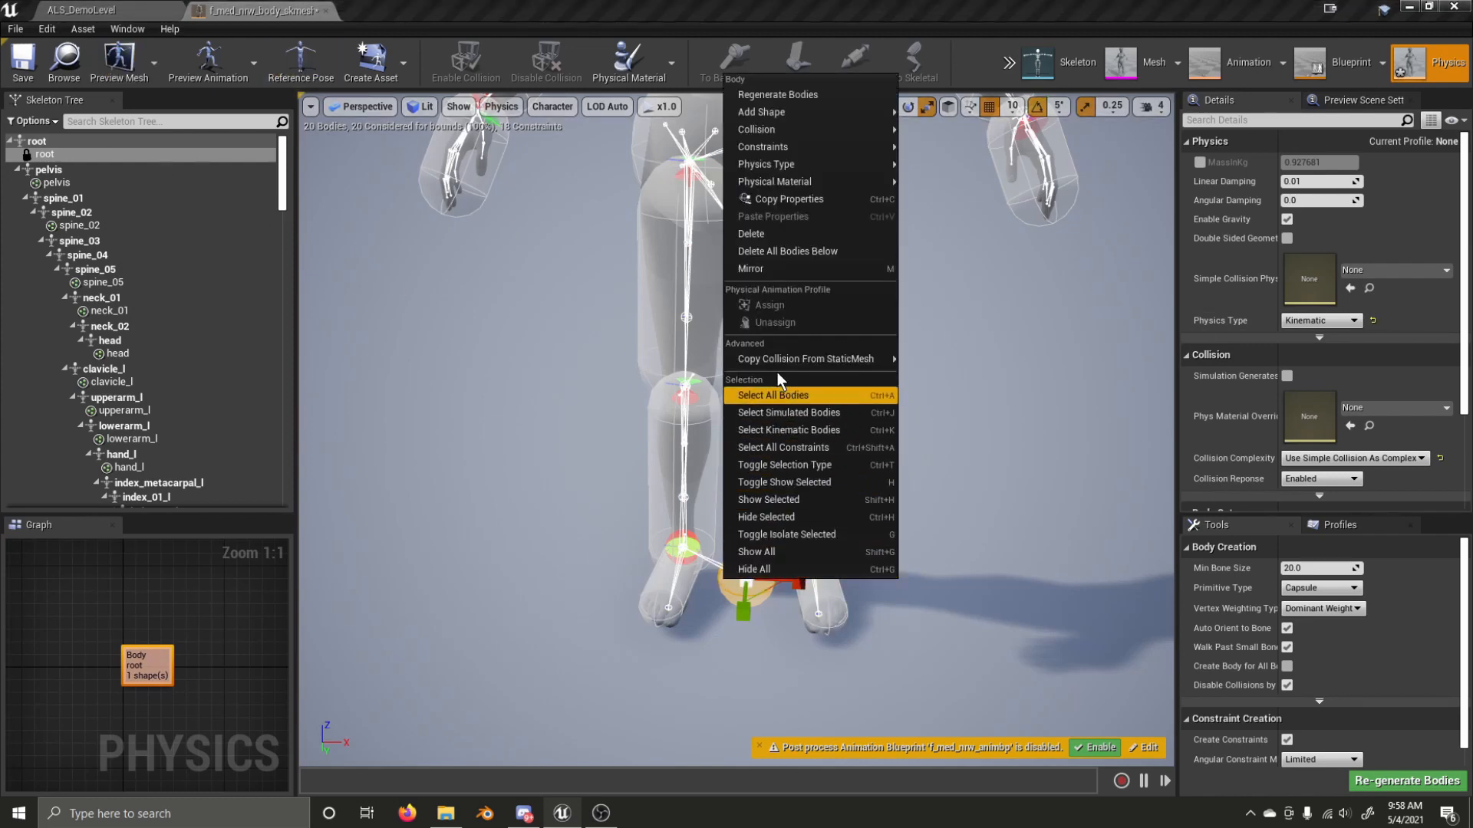
mouse_move(802, 149)
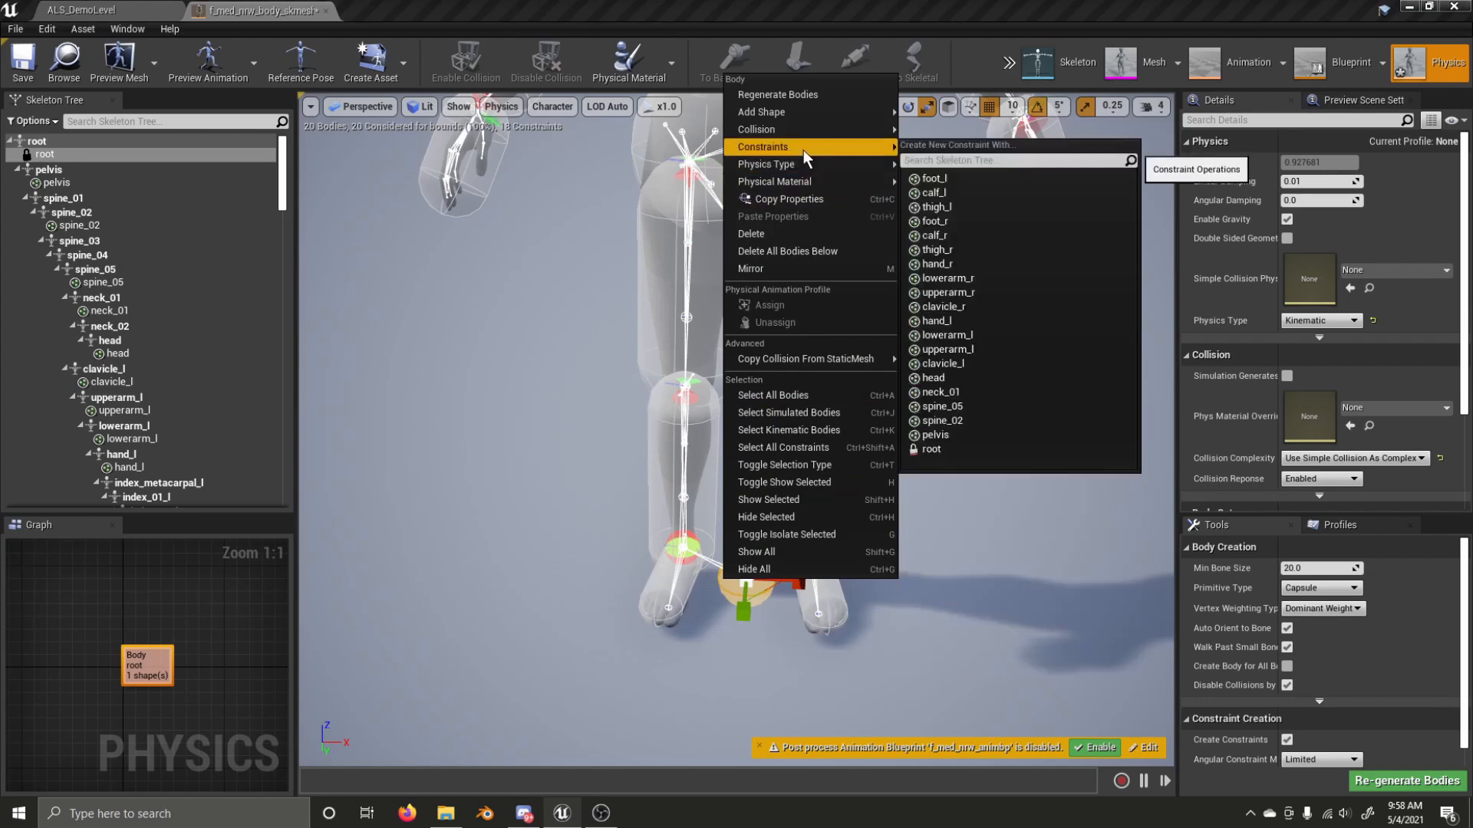
click(936, 435)
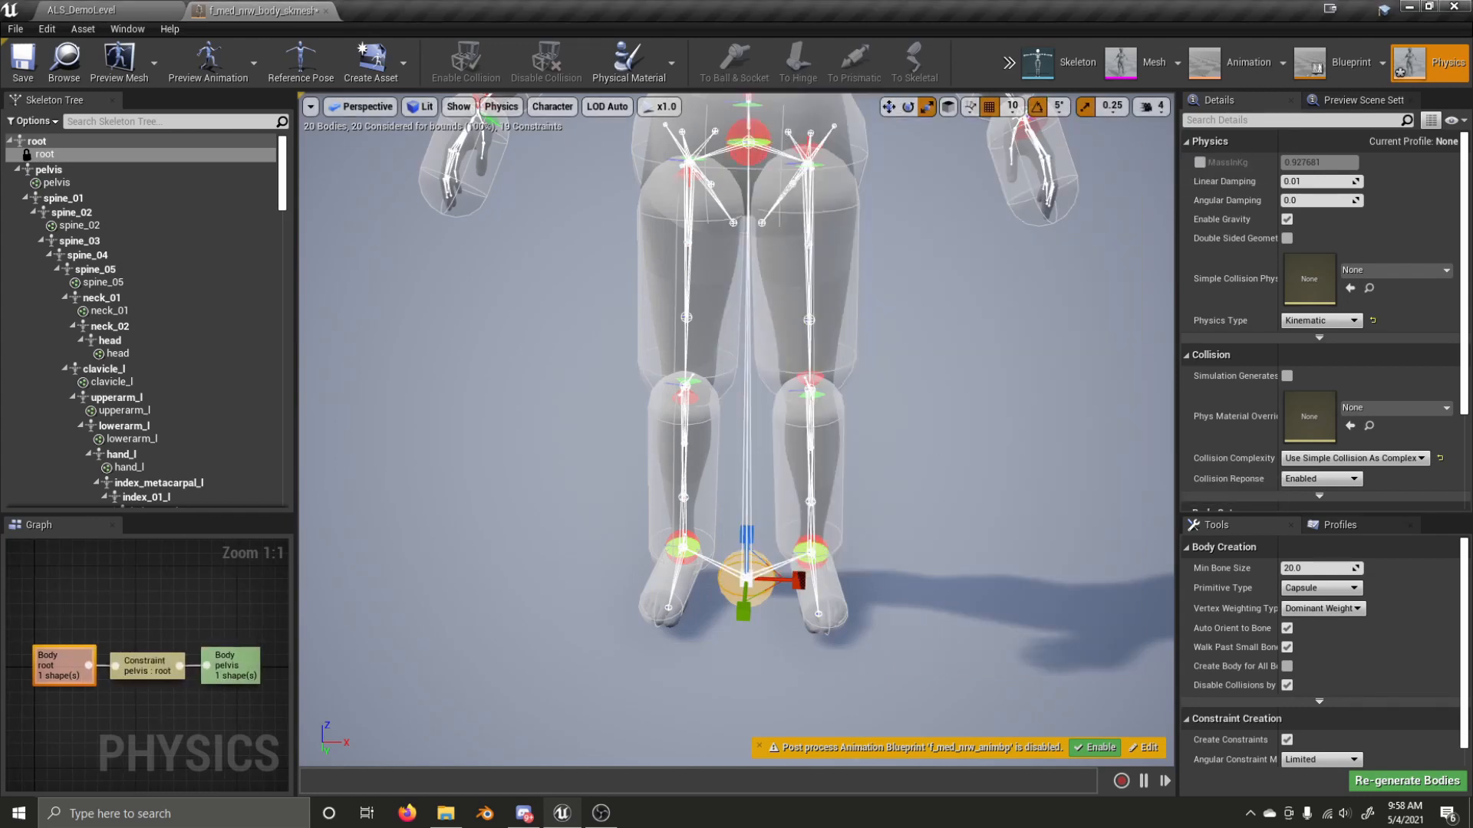
- Set the pelvis-root constraint's X, Y and Z linear motion to Free and save the physics asset
click(791, 142)
click(761, 141)
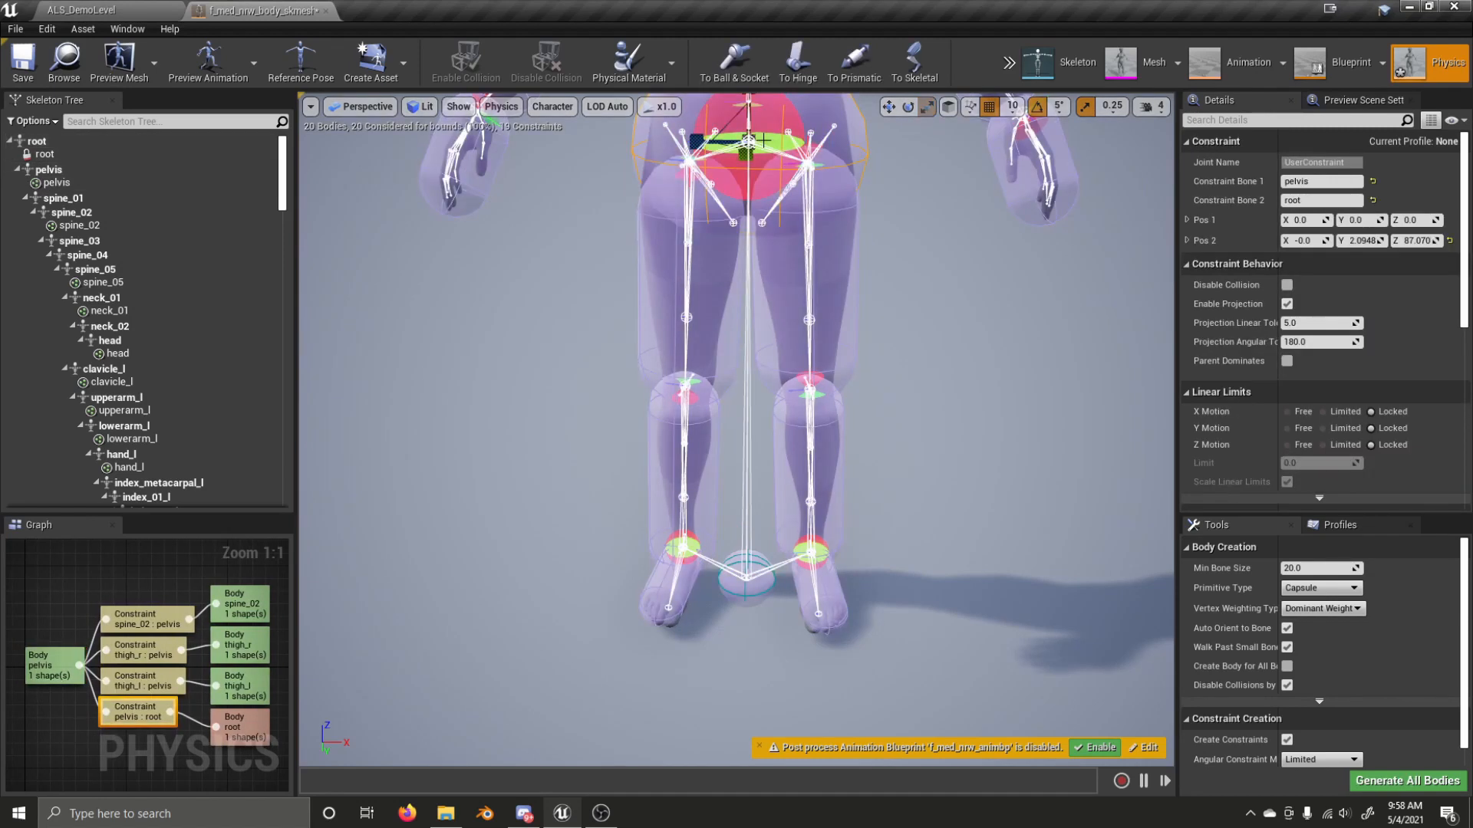
click(1287, 412)
click(1287, 428)
click(1288, 445)
scroll(1231, 413, down, 5)
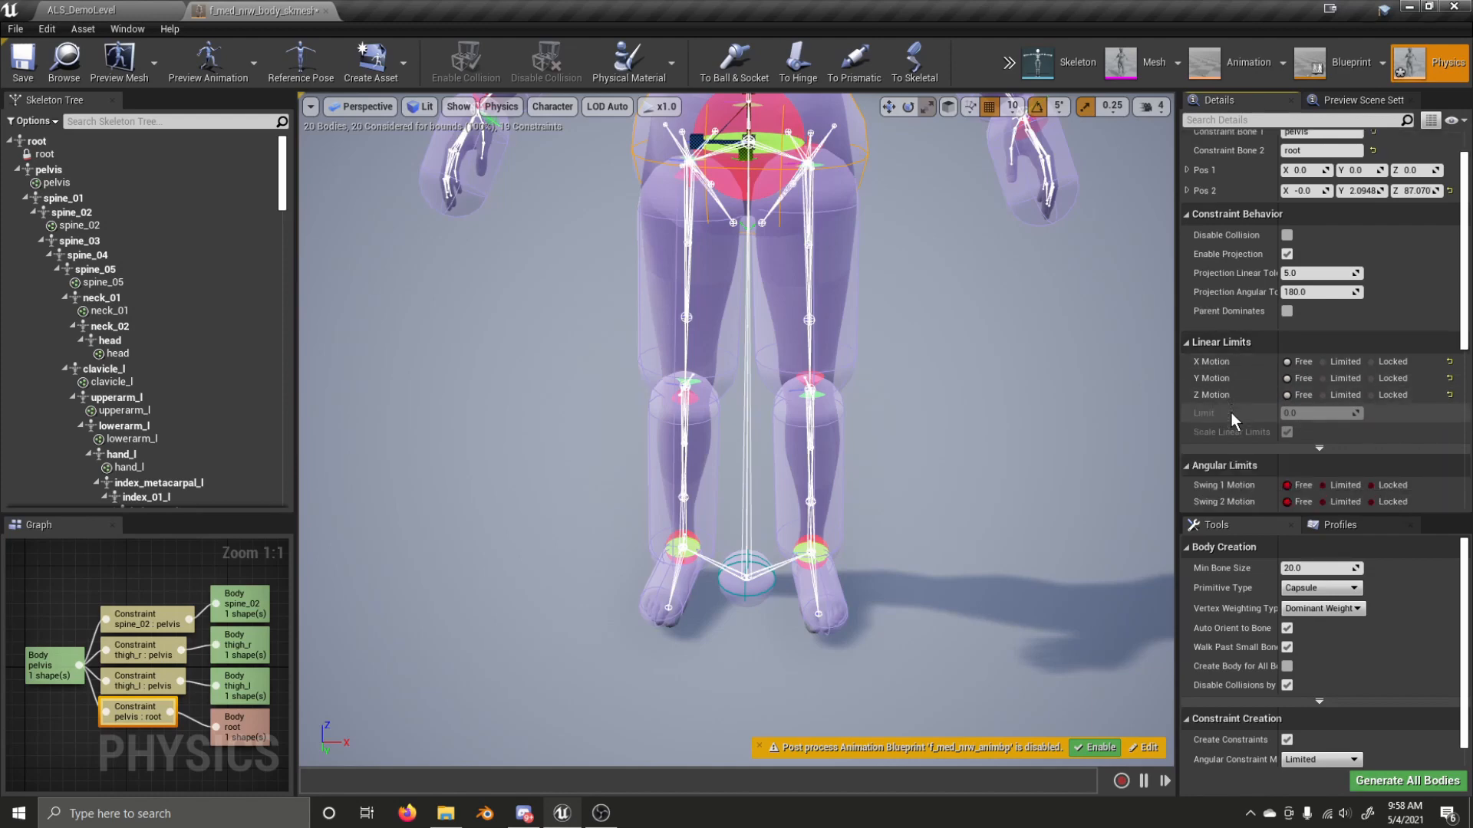
scroll(1227, 422, down, 2)
scroll(1230, 425, up, 7)
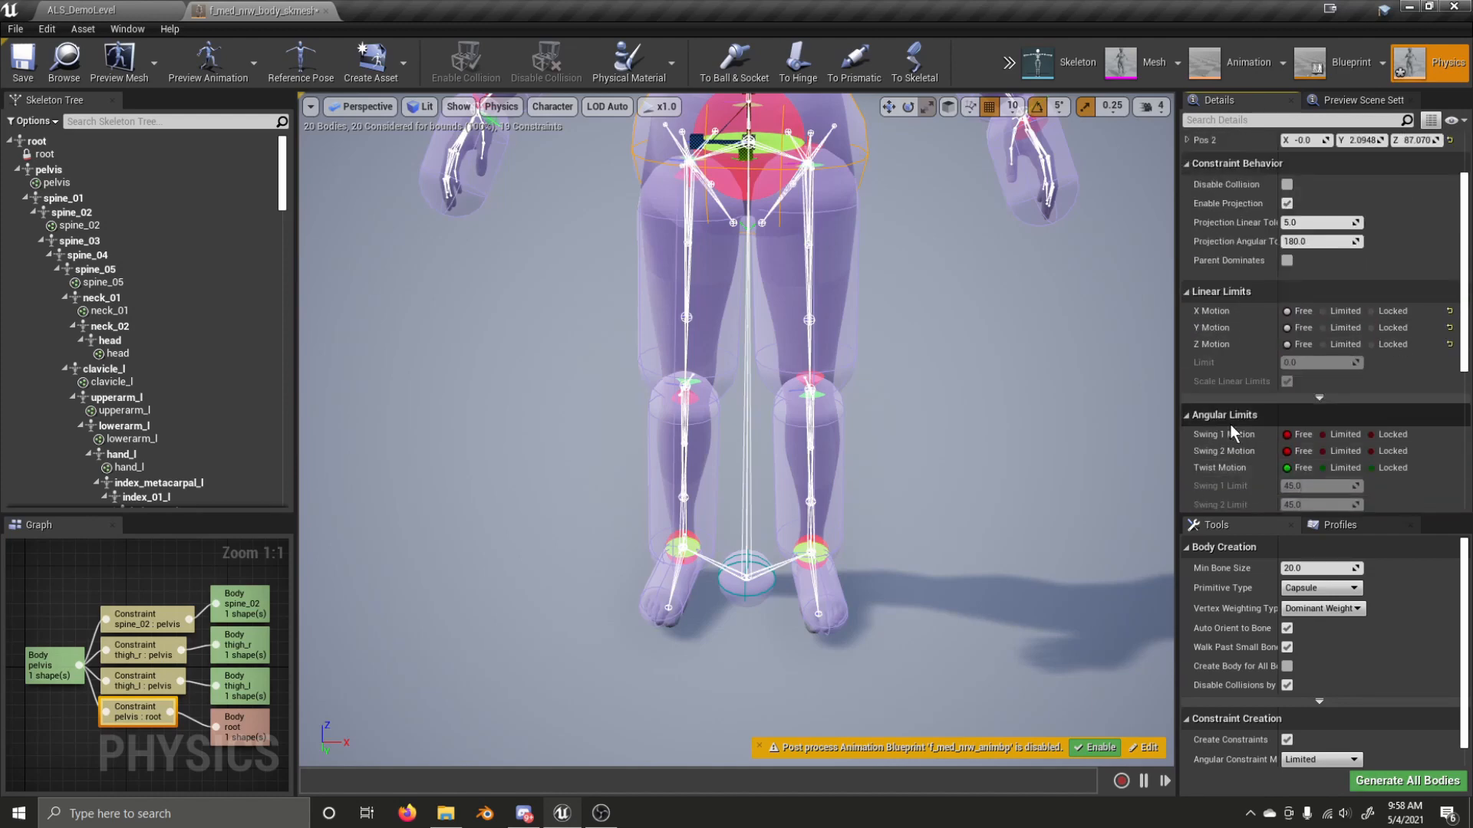
click(29, 66)
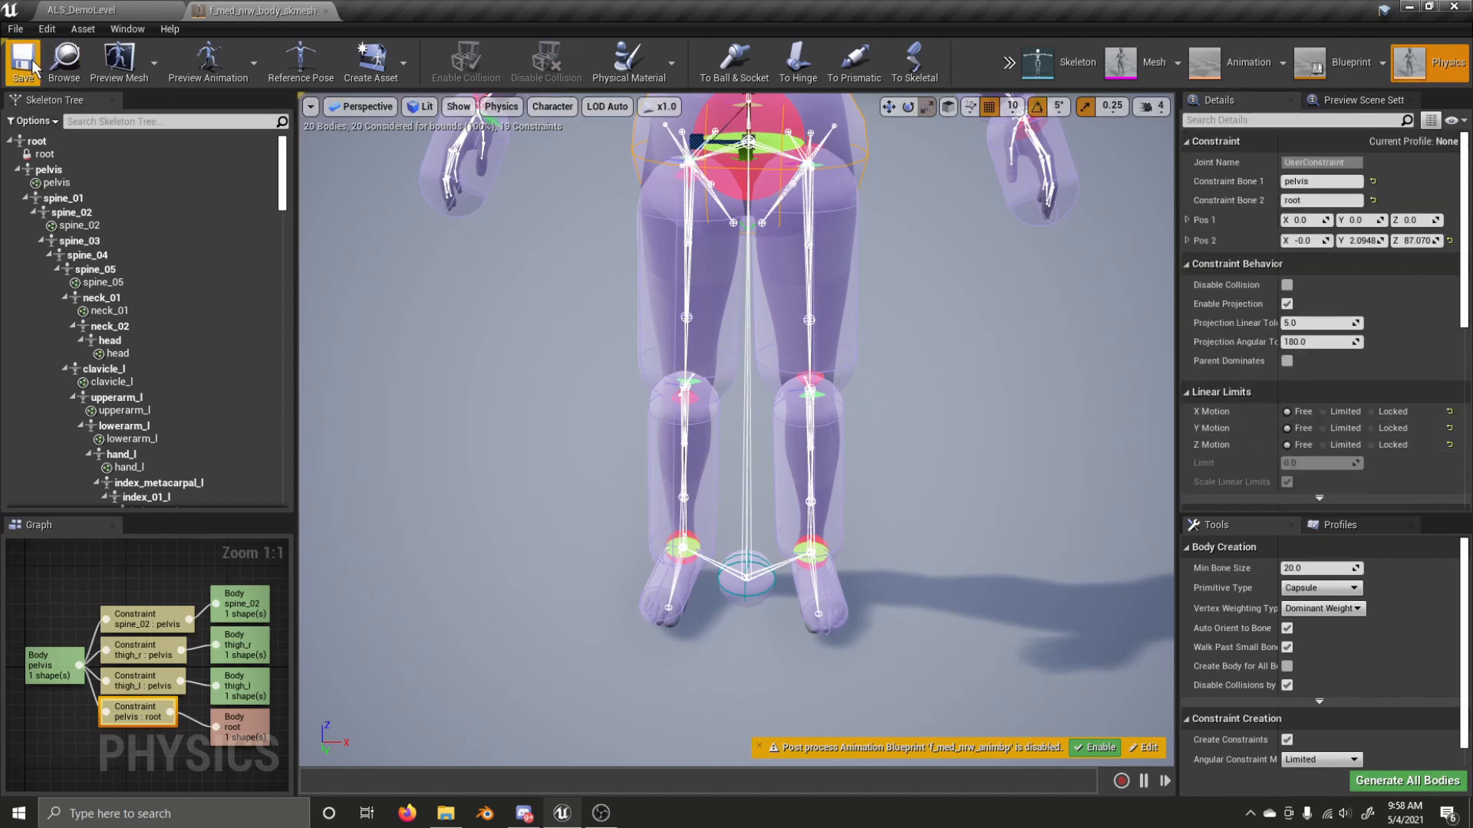
- Play ALS_DemoLevel to test the character's ragdoll, recovery and movement, stop the session and return to the physics asset
click(108, 9)
click(970, 61)
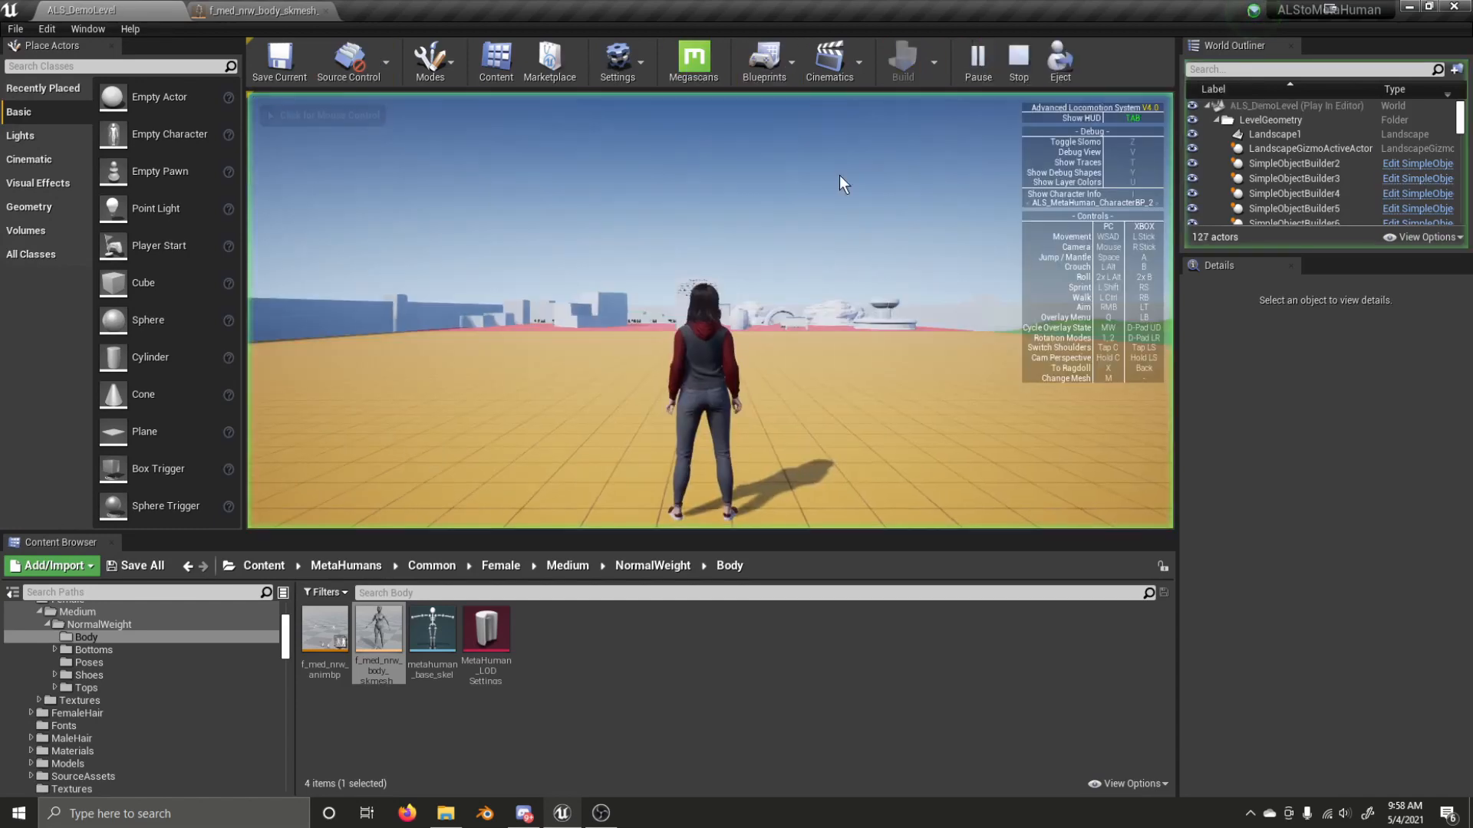
key(q)
key(x)
key(x)
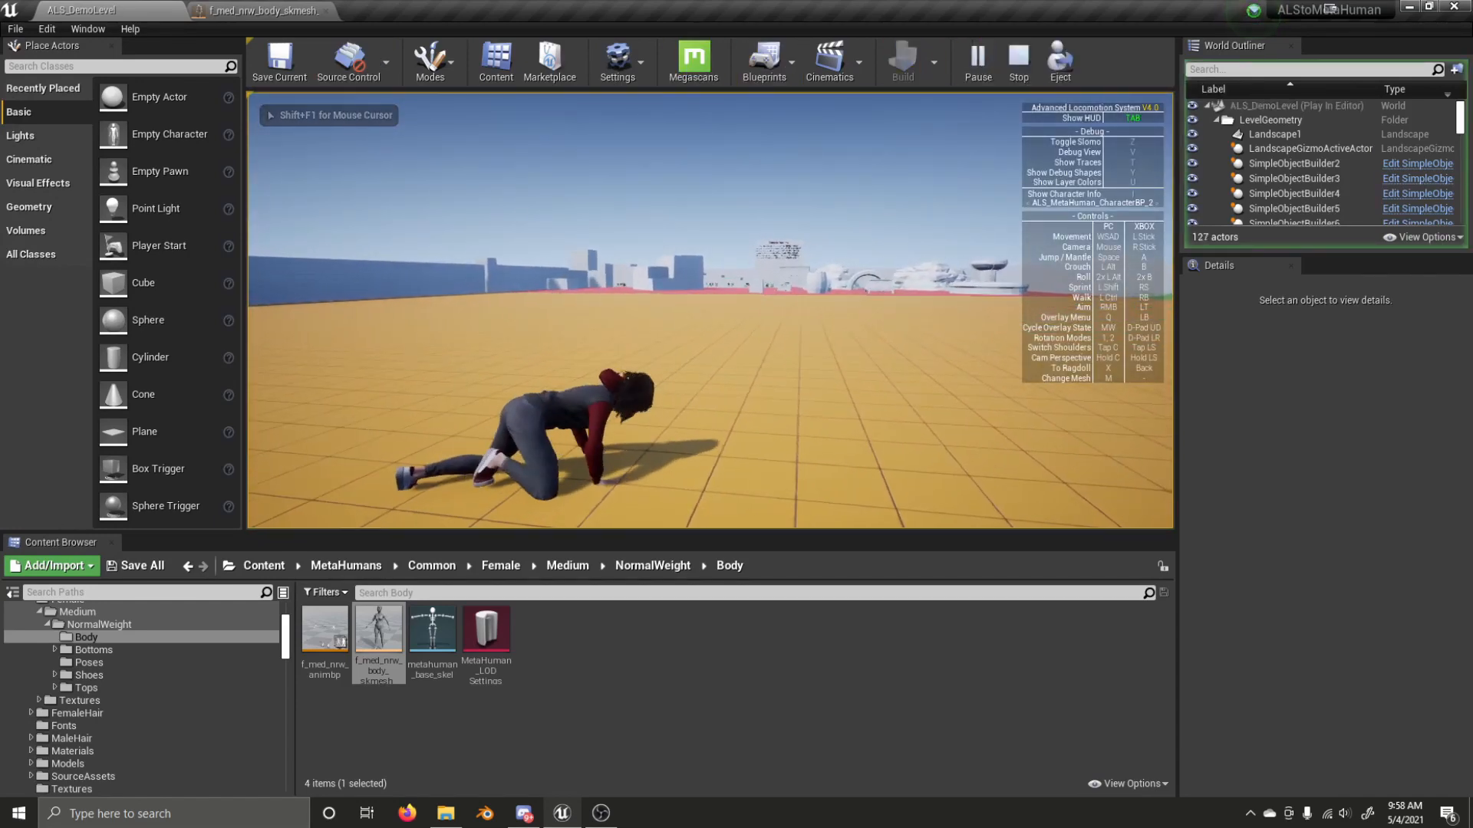
key(w)
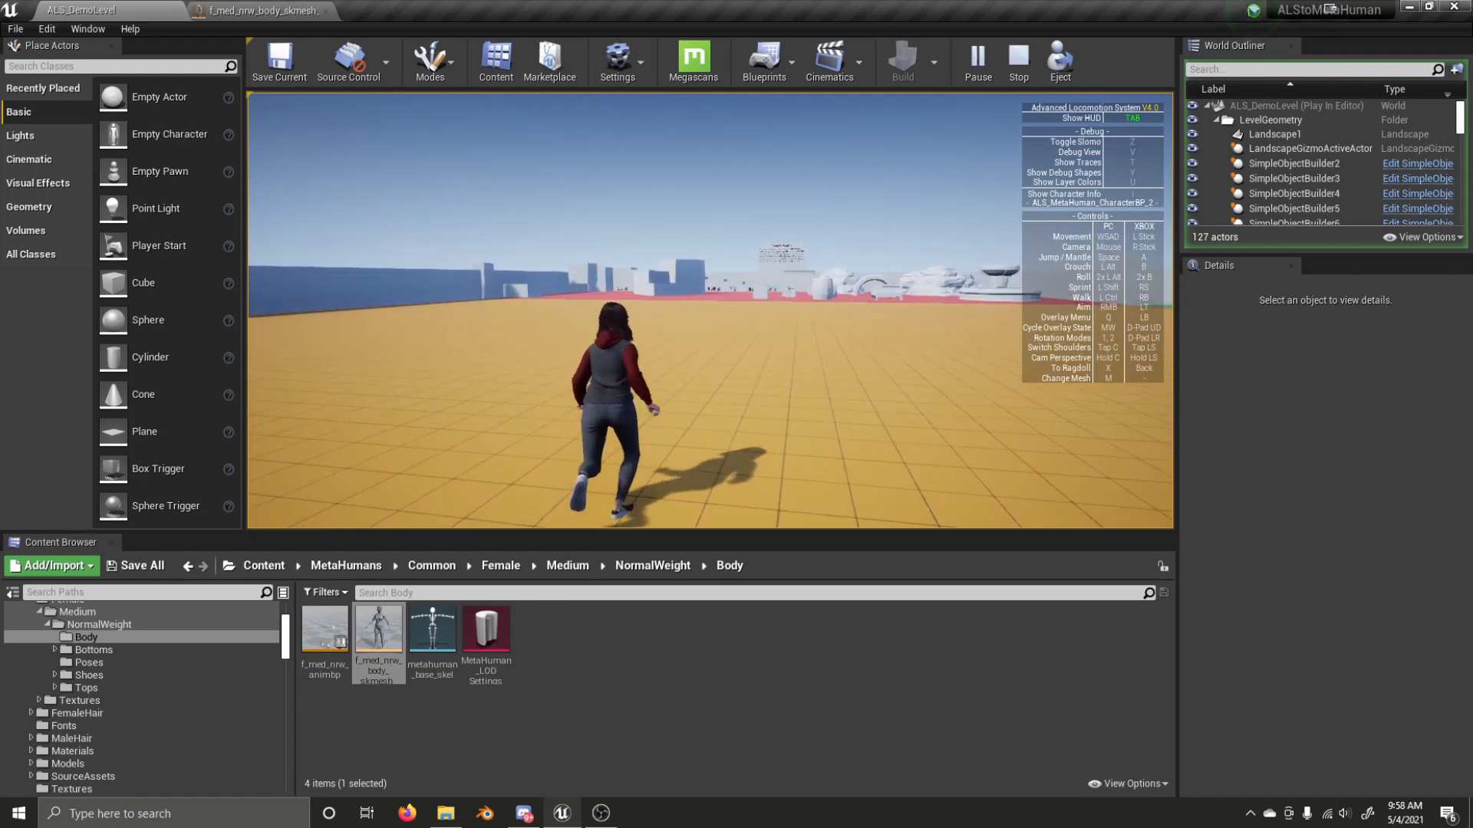
key(alt)
key(alt)
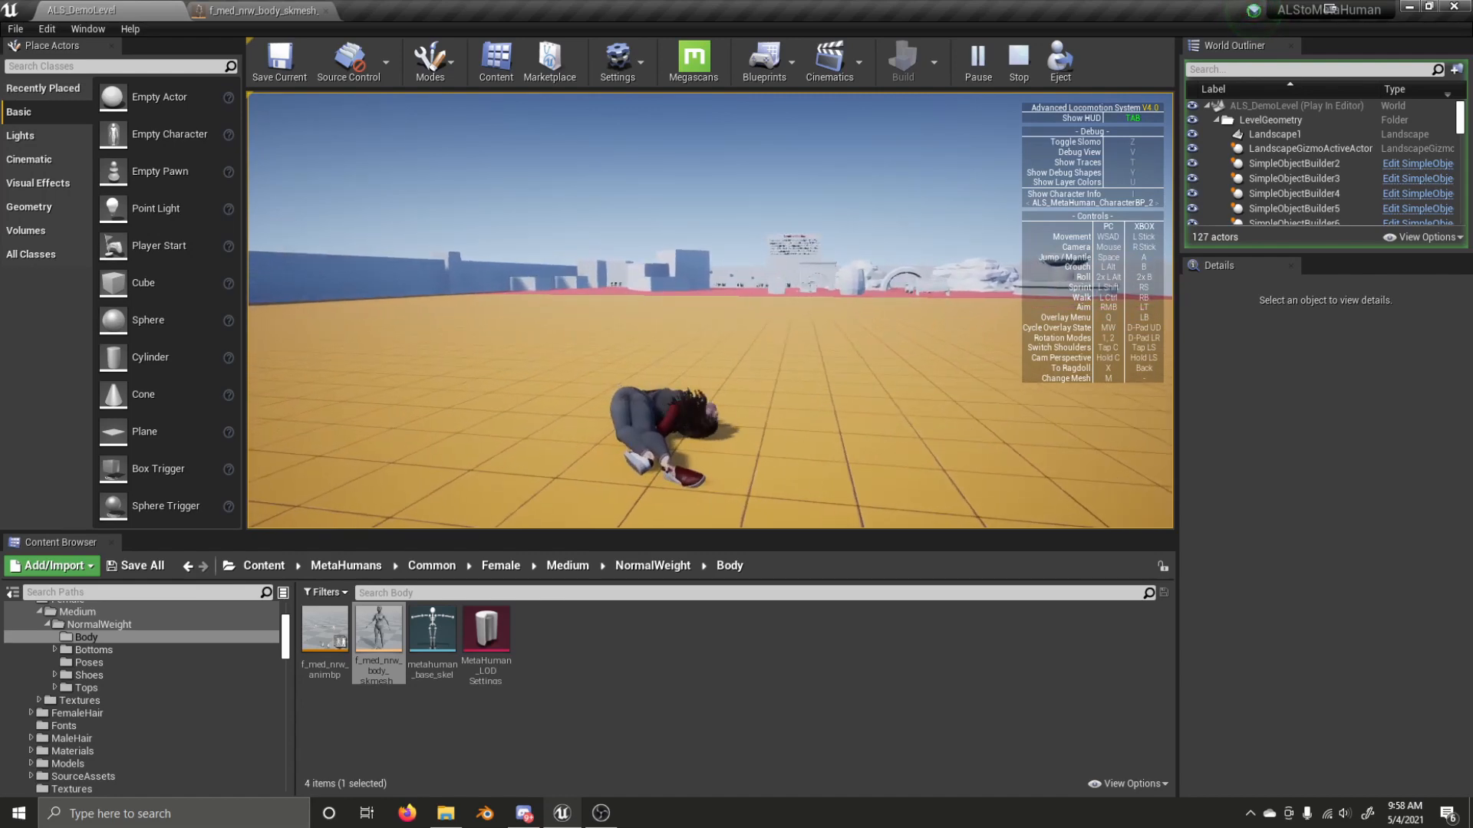
key(x)
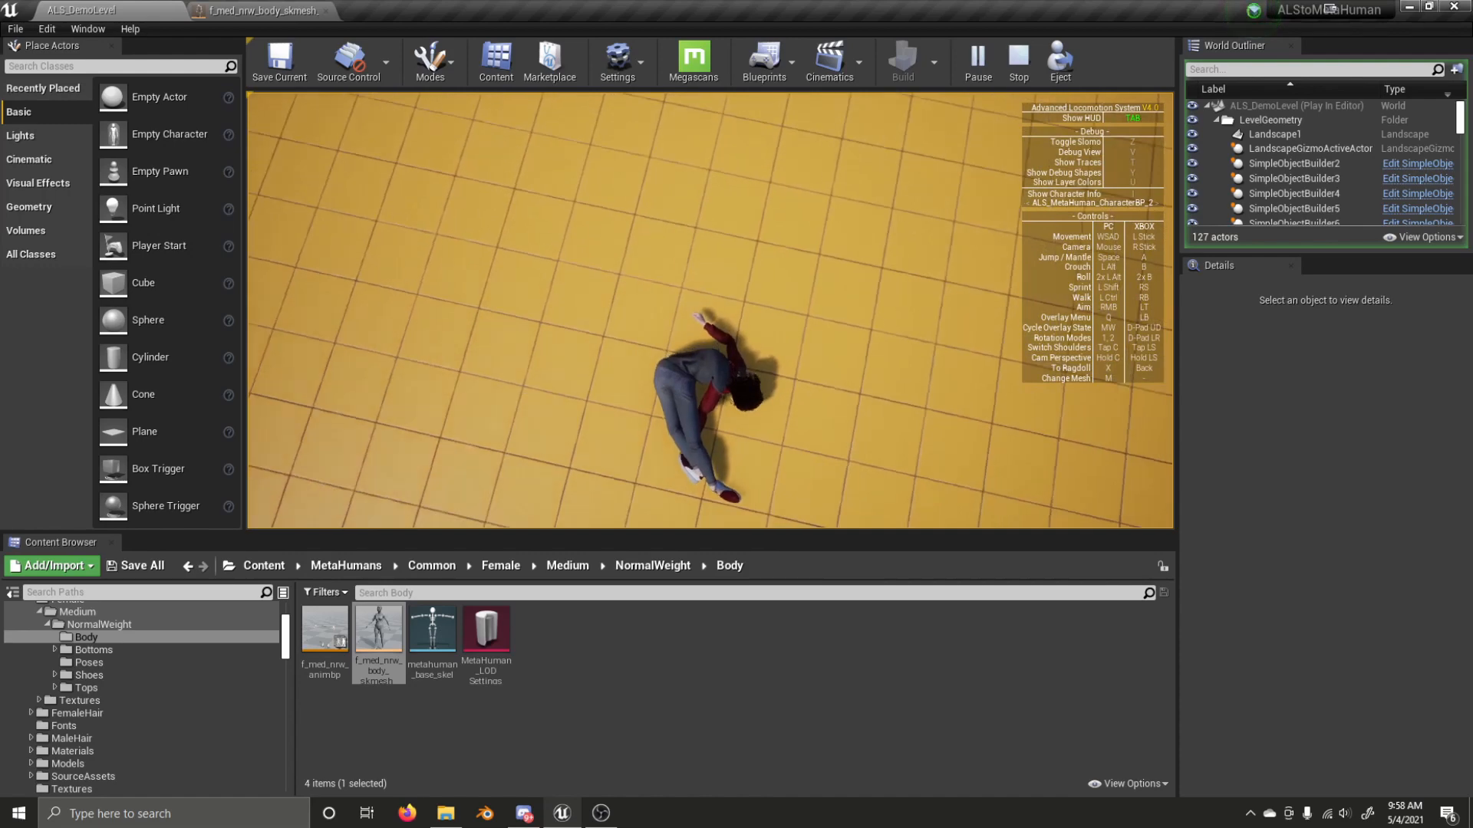
key(x)
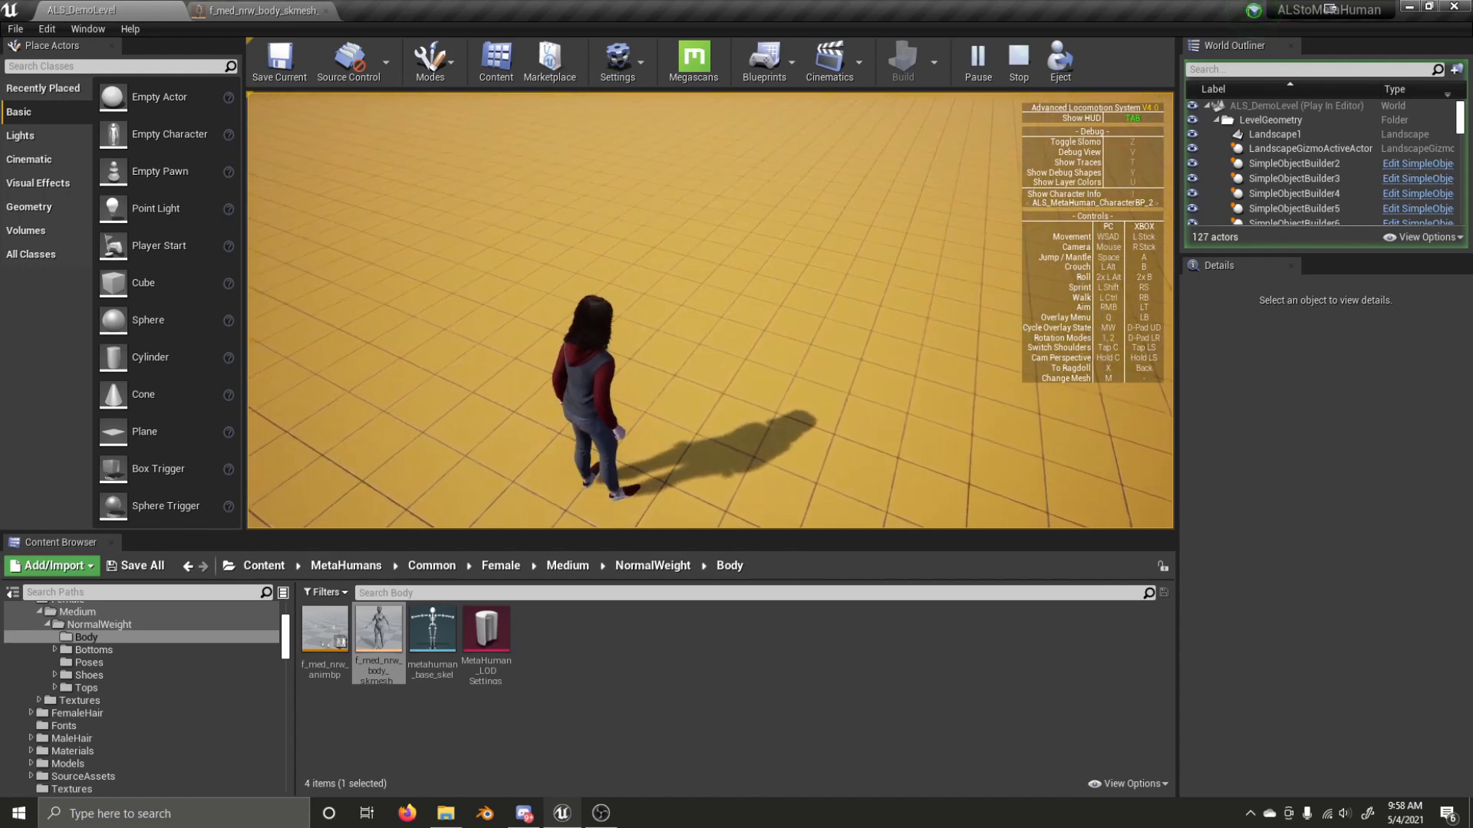
key(Escape)
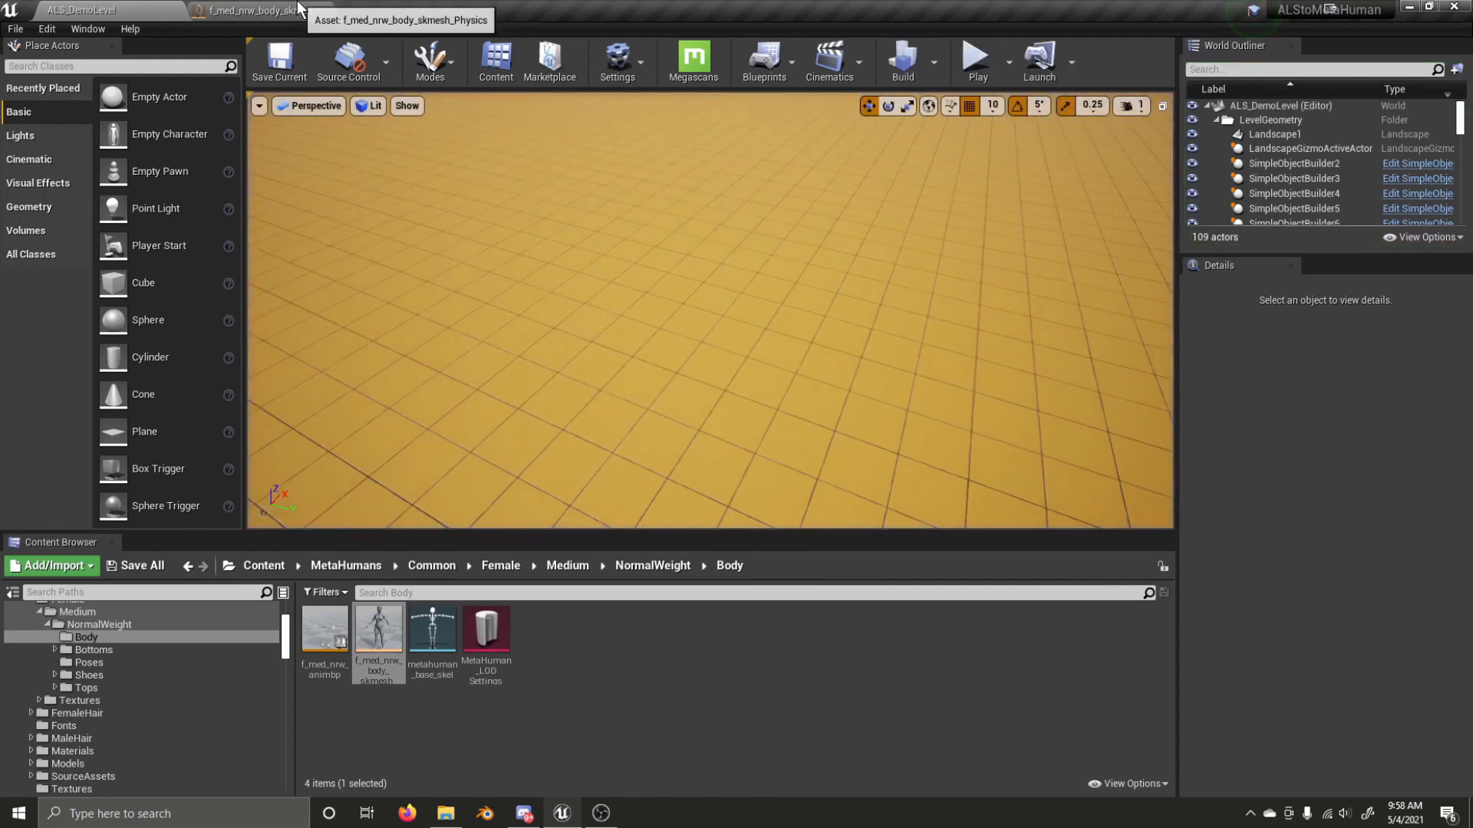
click(261, 10)
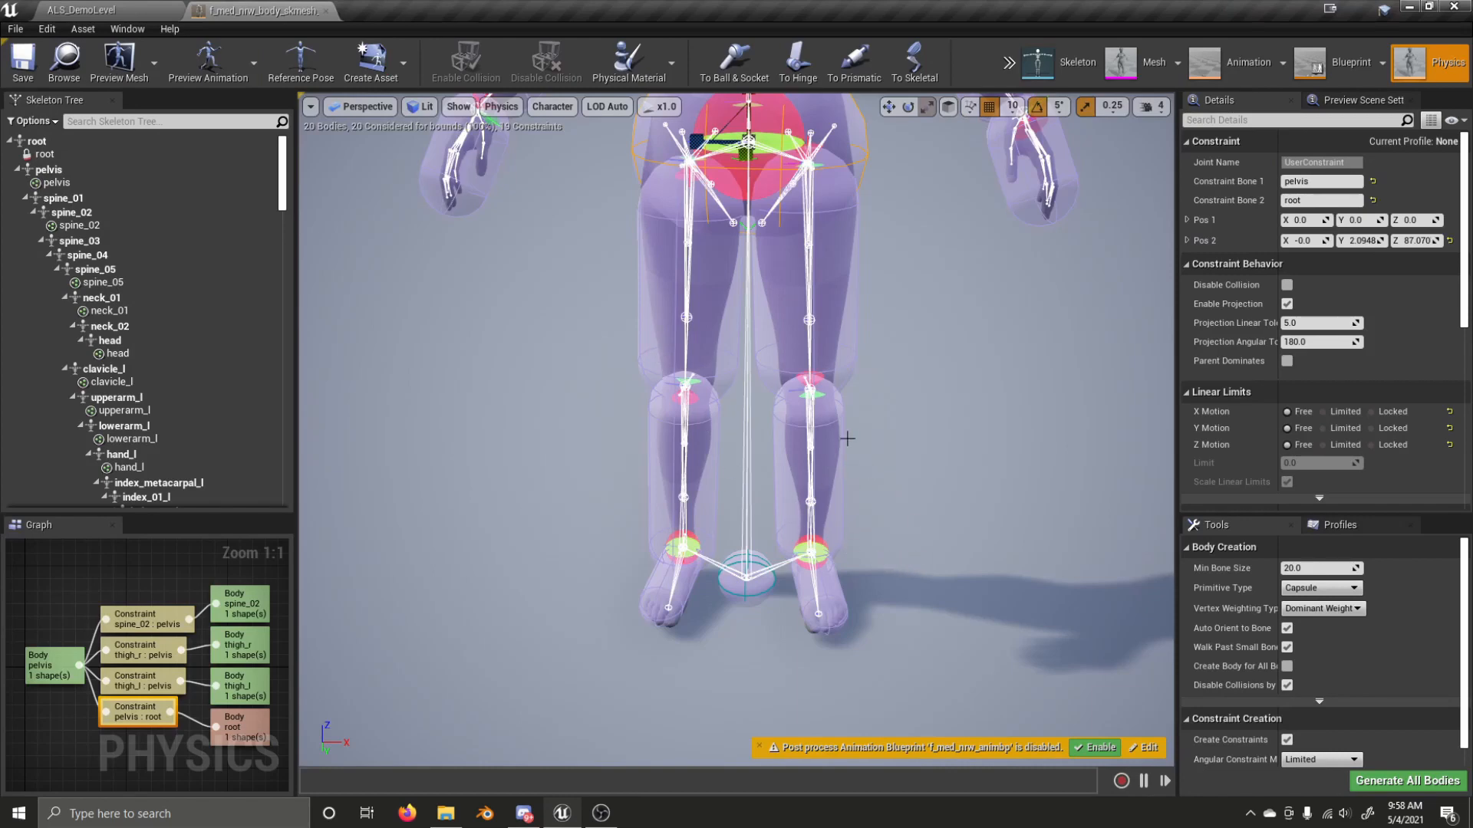
- On the left knee constraint between calf_l and thigh_l, lock Swing 2 and Twist motion, keeping Swing 1 Limited
right_drag(933, 425, 794, 407)
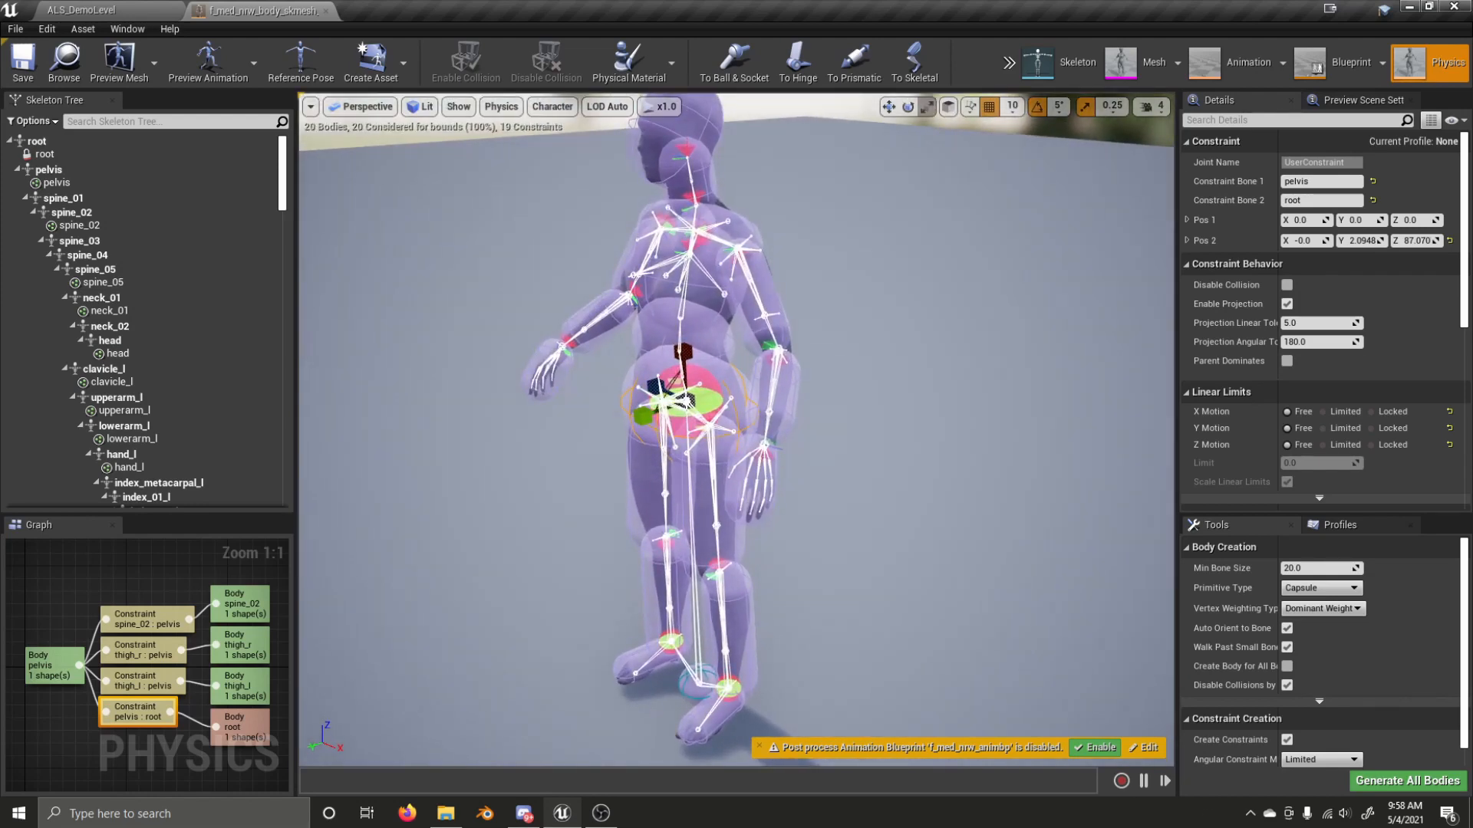
right_drag(907, 372, 813, 311)
key(w)
right_drag(903, 362, 932, 360)
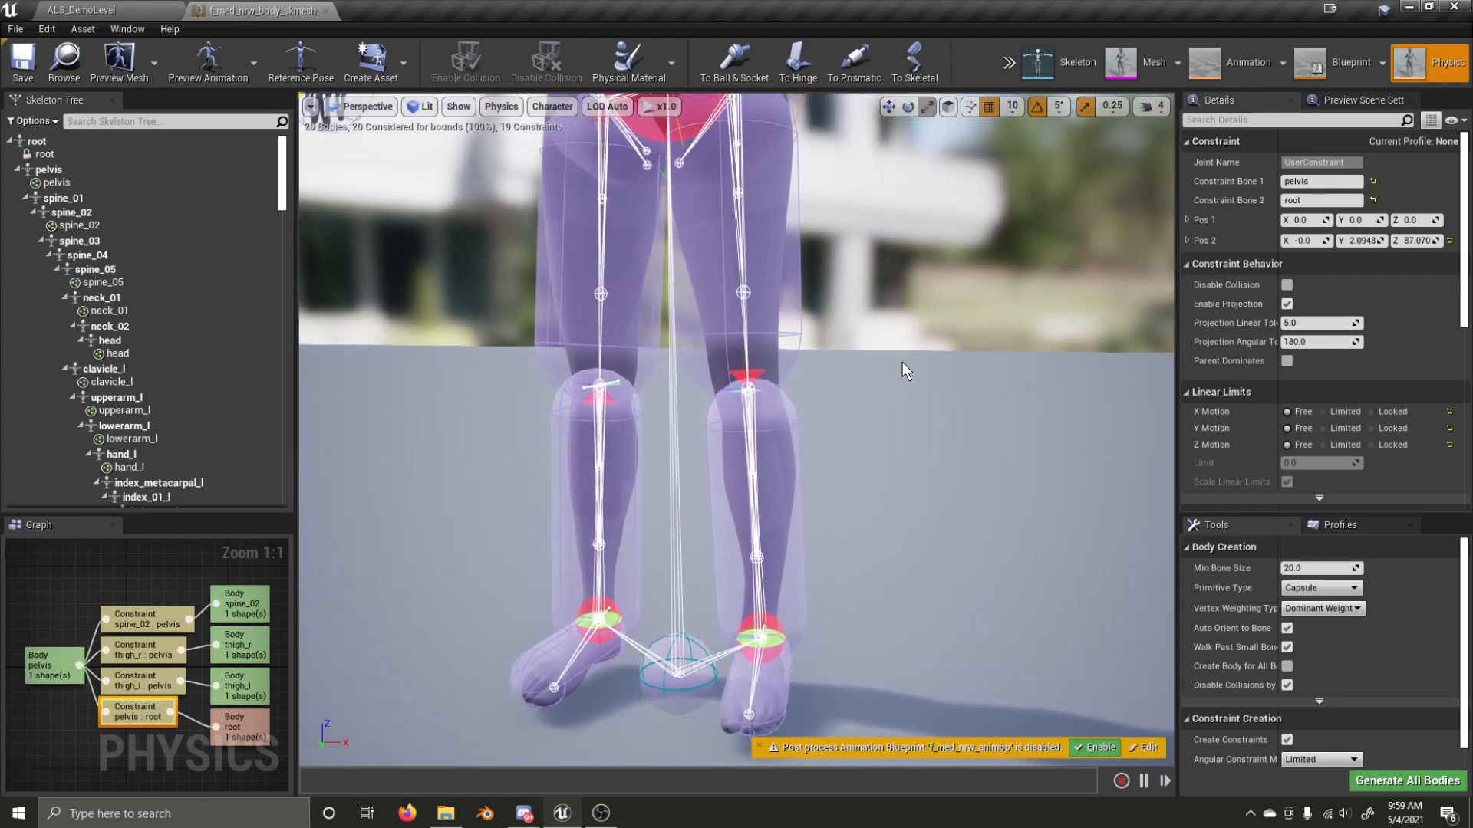
click(757, 374)
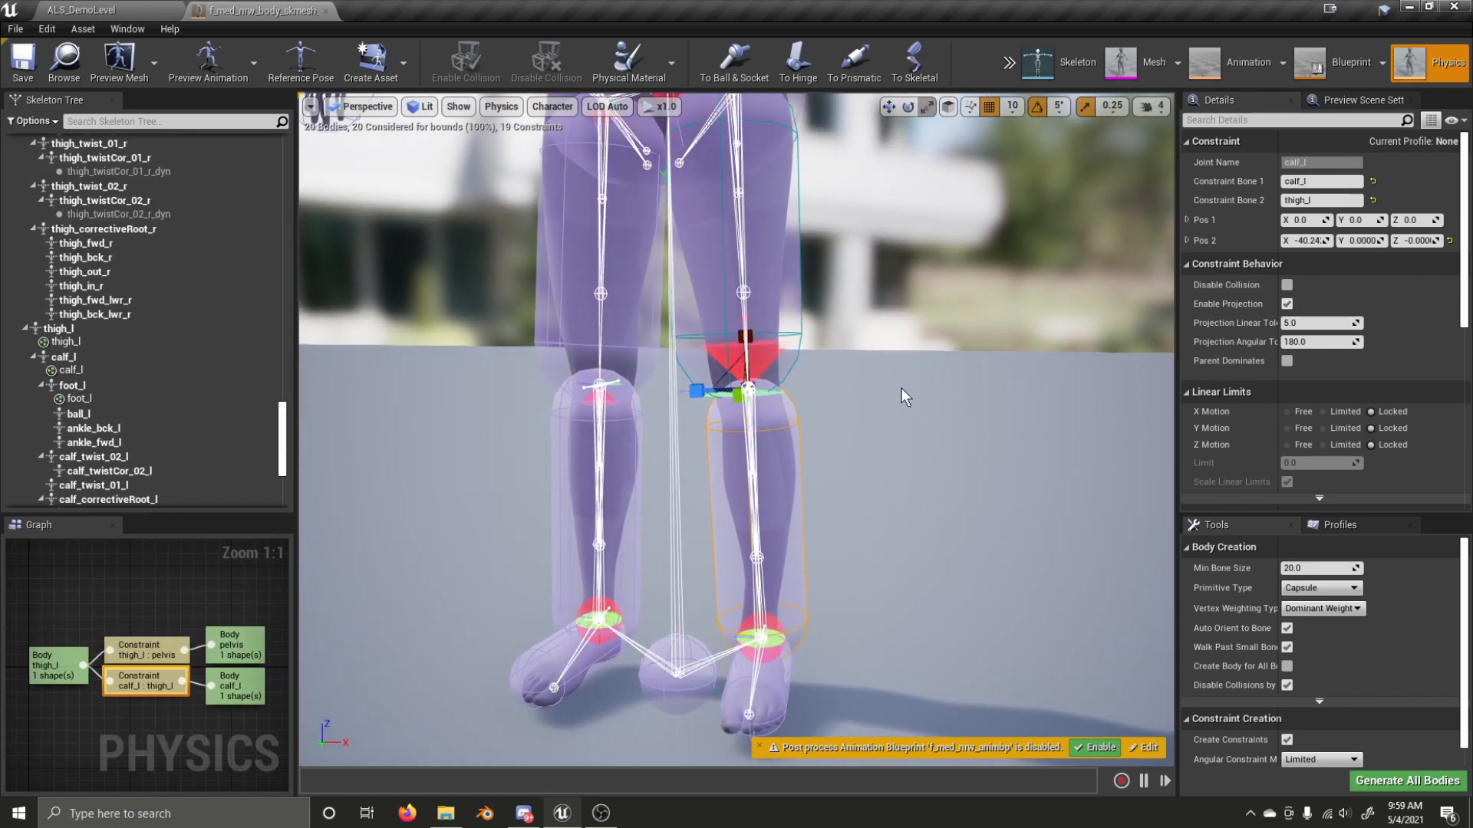
scroll(1295, 430, down, 5)
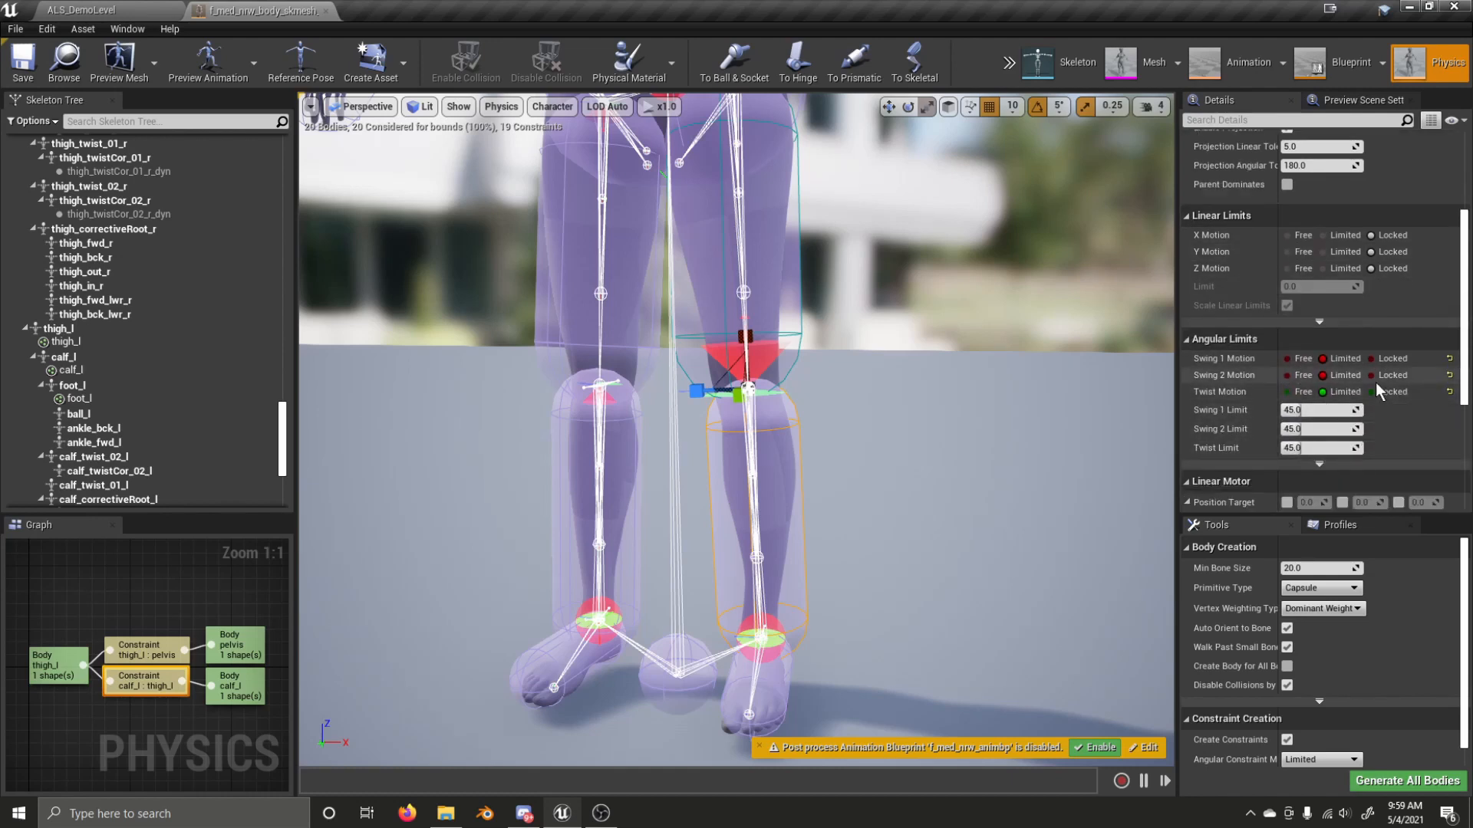
click(1373, 376)
click(1372, 359)
click(1372, 394)
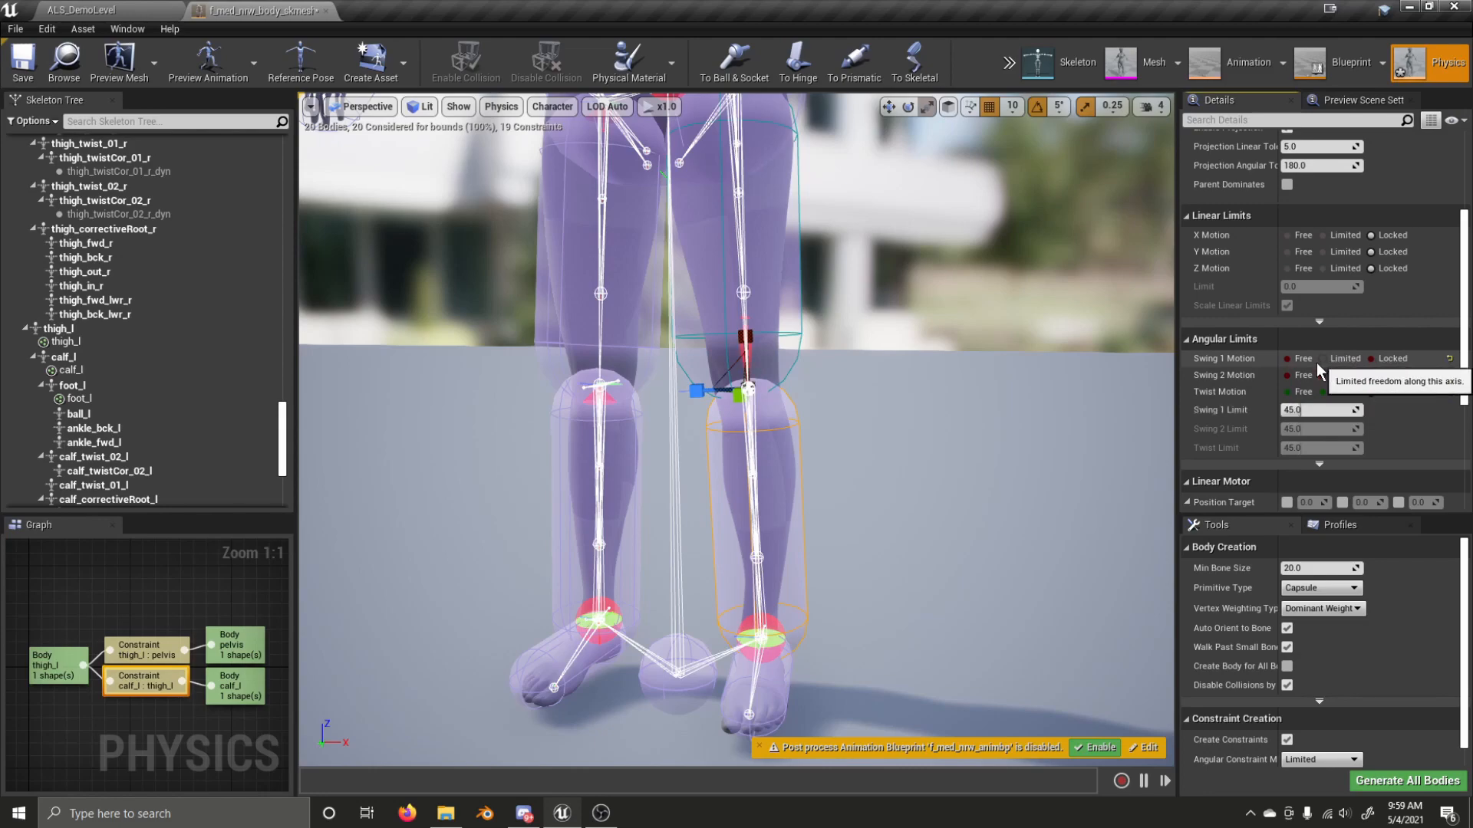
- Set the left knee constraint's Swing 1 Limit to 60
key(d)
right_drag(1058, 384, 1019, 375)
key(w)
key(d)
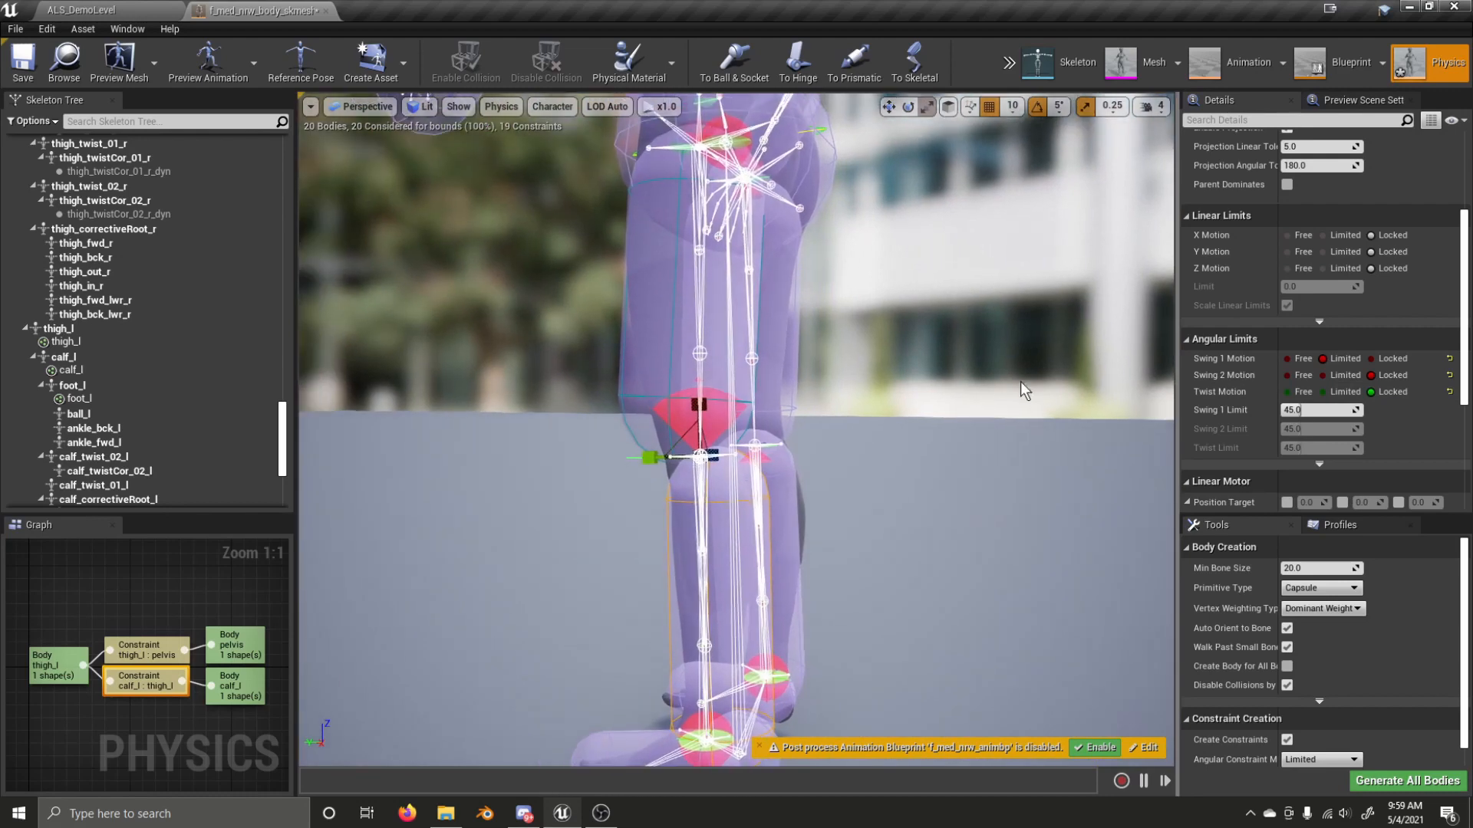
click(1301, 410)
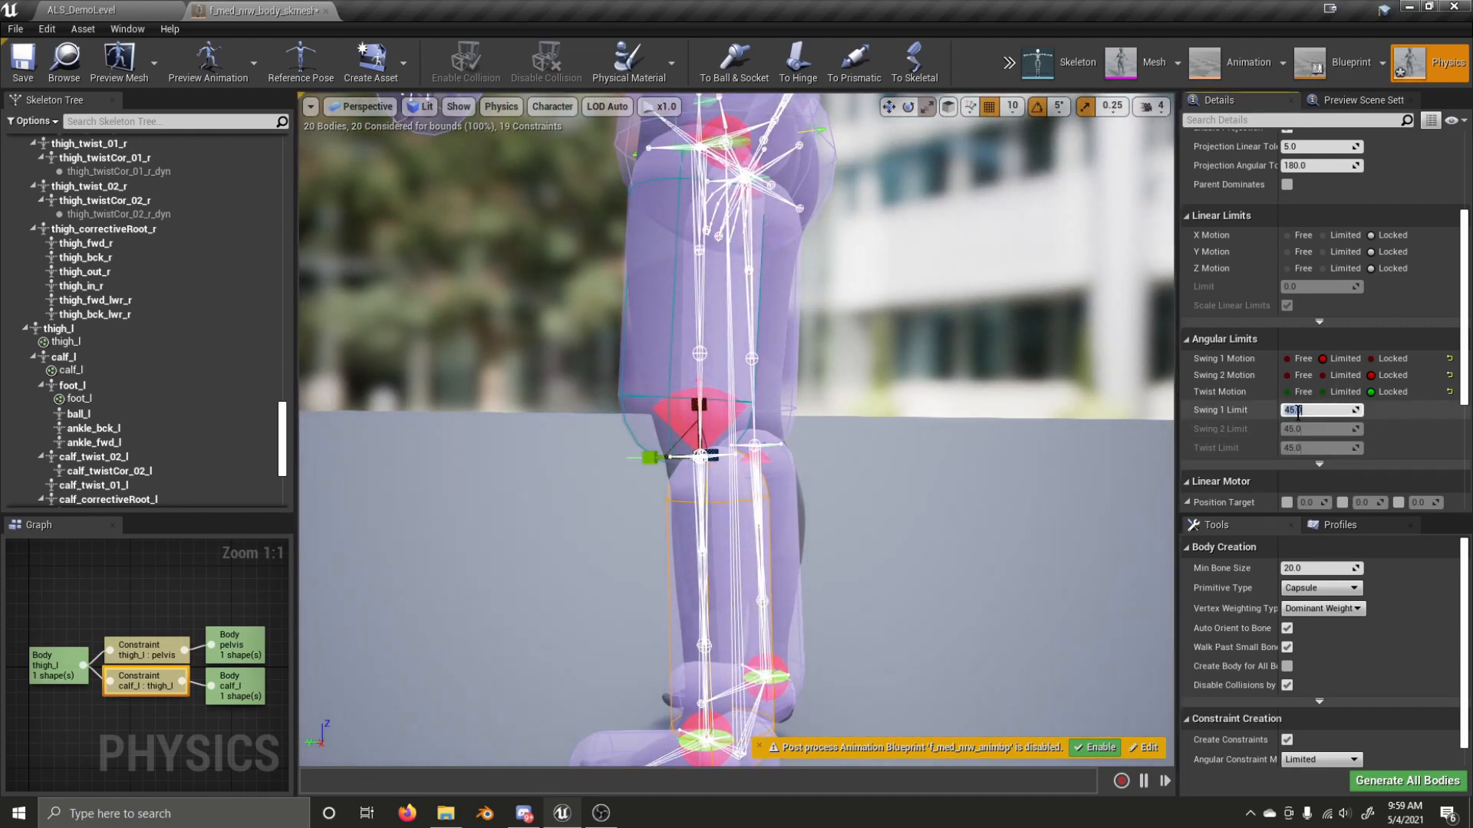
right_drag(1074, 387, 1119, 407)
key(a)
key(d)
- Run Simulate Selected on the thigh_l body, pull the left lower leg to test the knee's bend, and stop the simulation
click(687, 236)
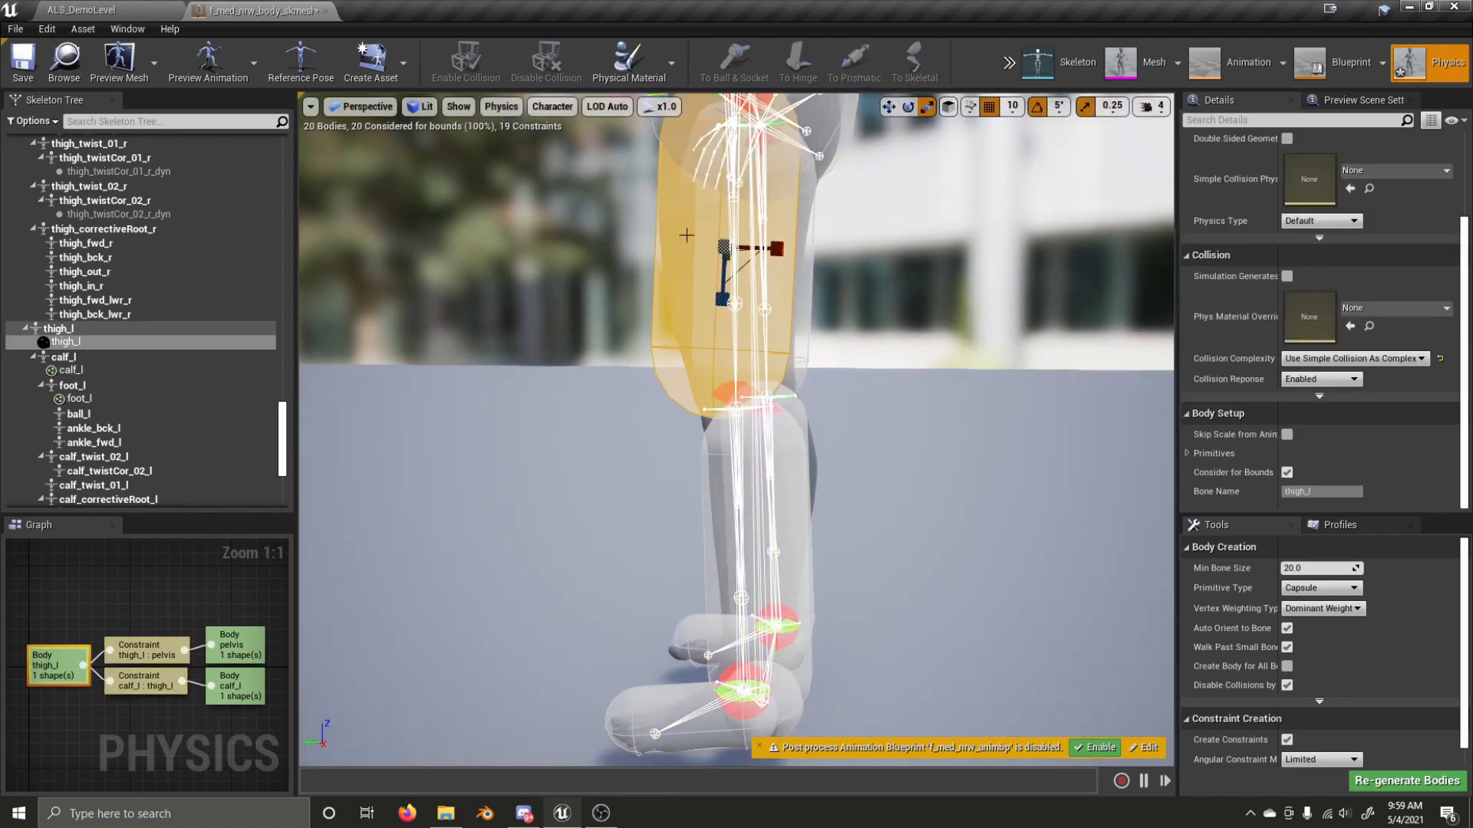
click(1014, 63)
mouse_move(1071, 122)
click(1172, 146)
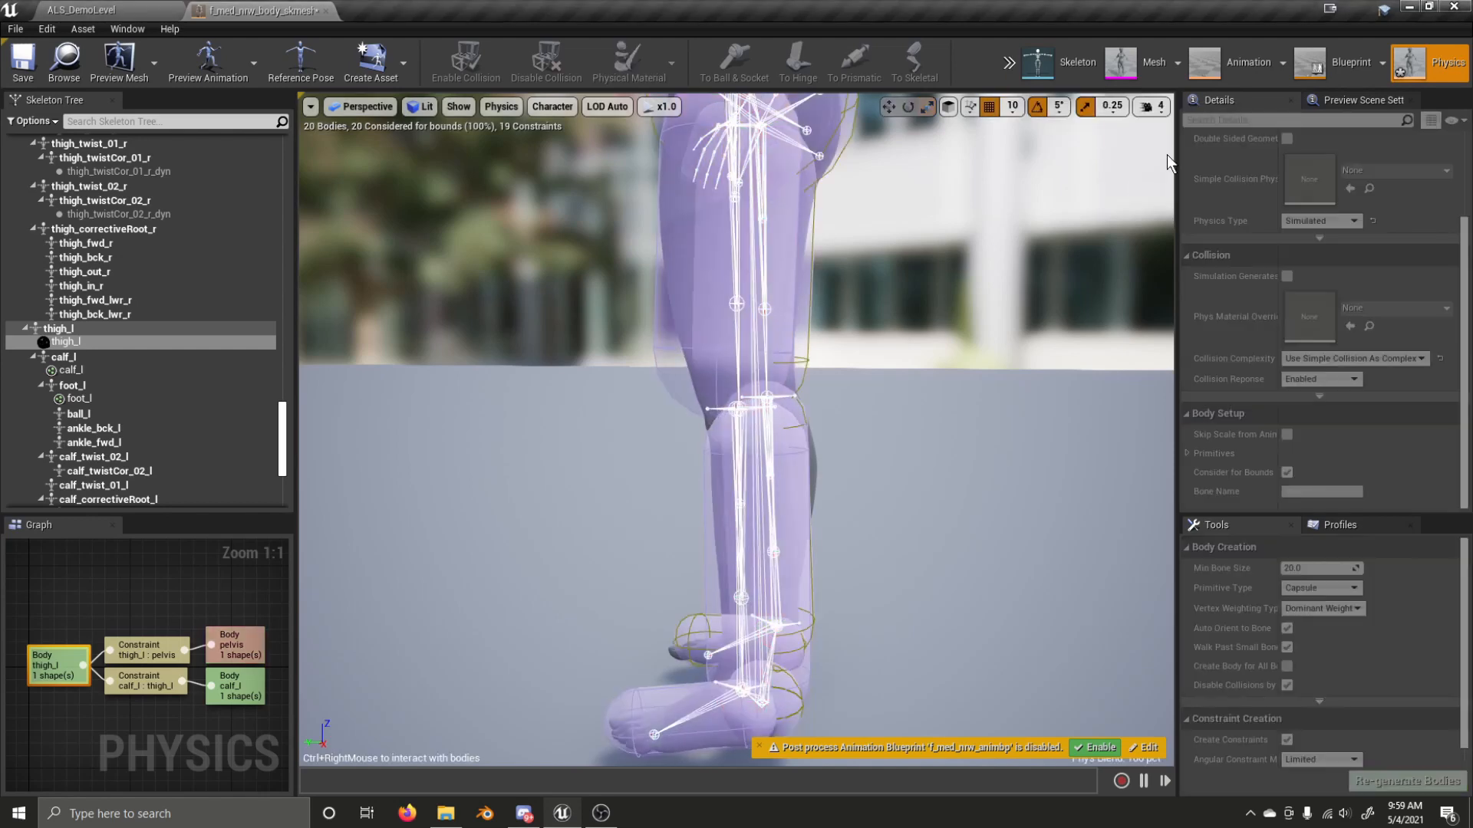
ctrl+right_drag(775, 540, 1150, 103)
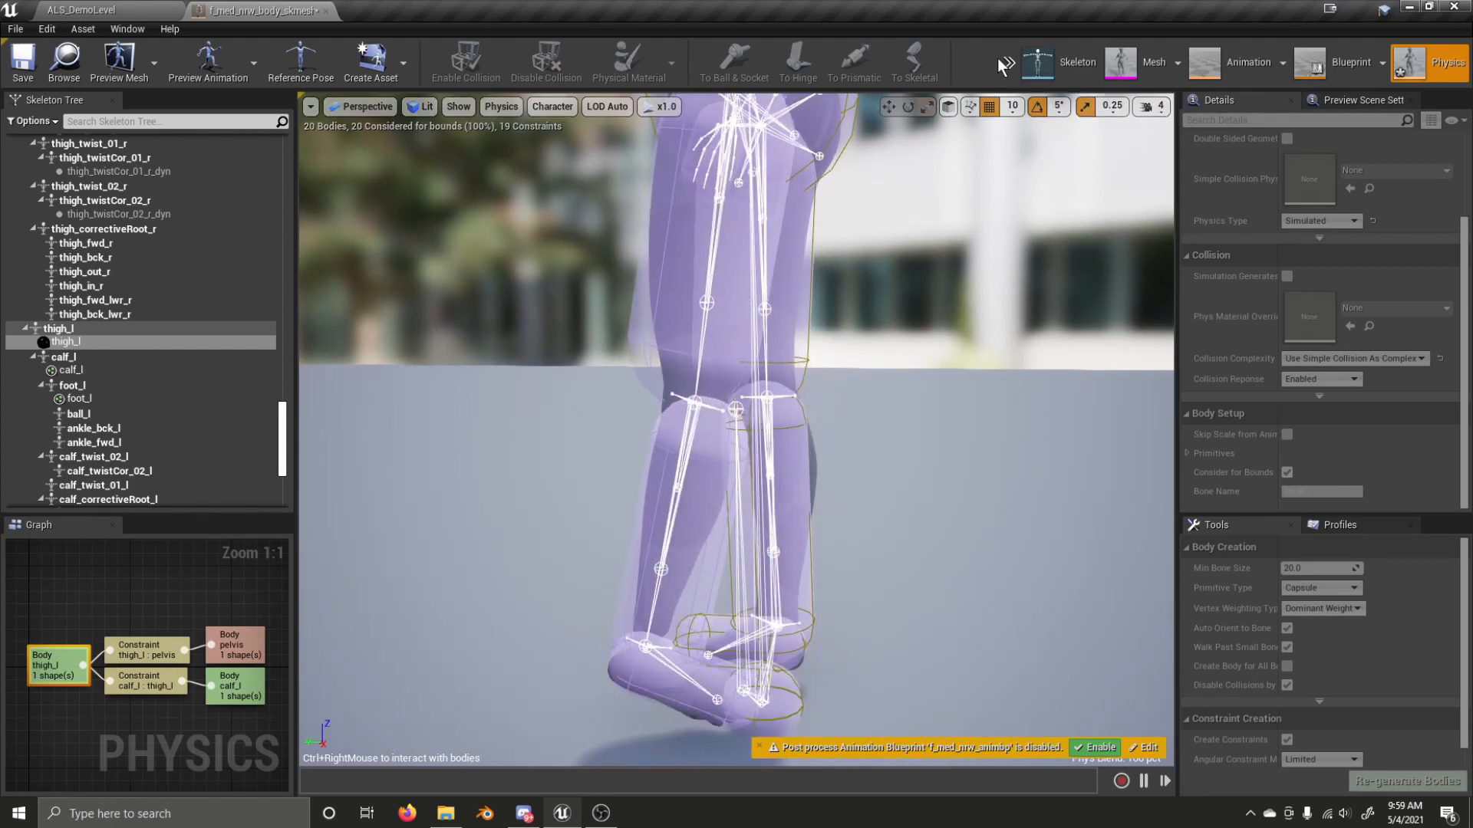
click(1010, 61)
click(1037, 94)
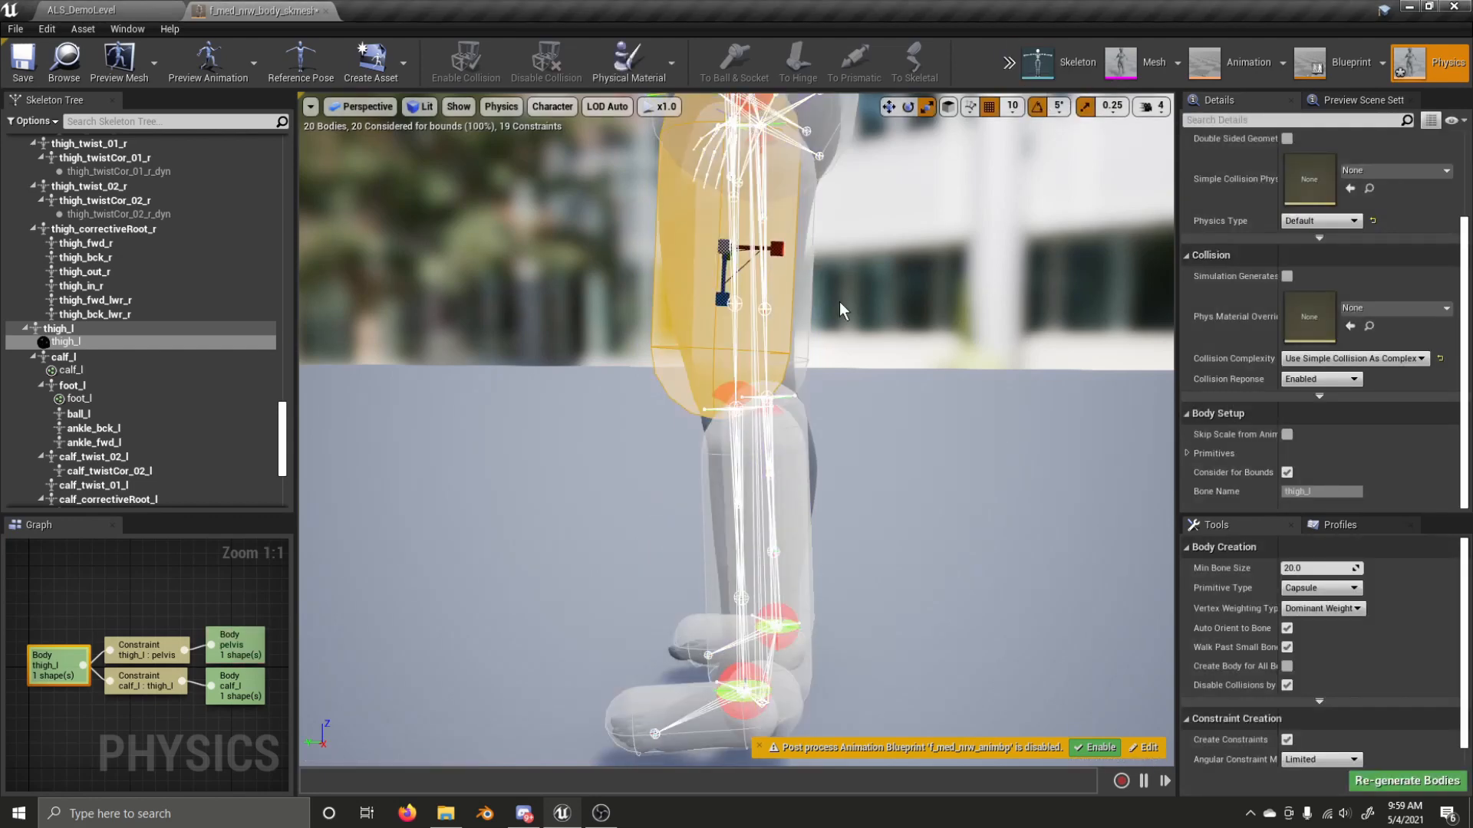
- Rotate the left knee constraint about its swing axis until its angular range points behind the knee
click(724, 391)
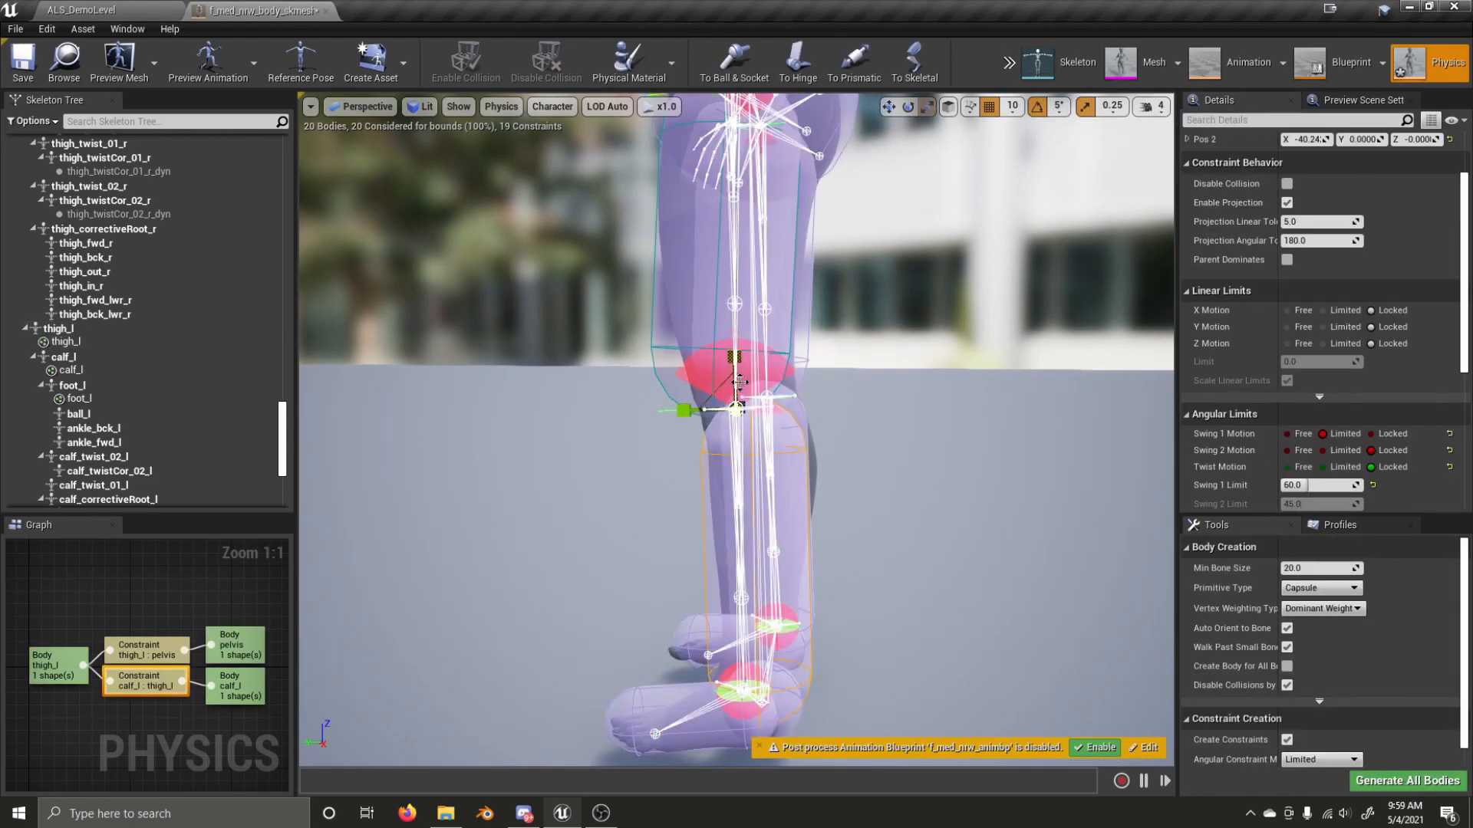
click(910, 108)
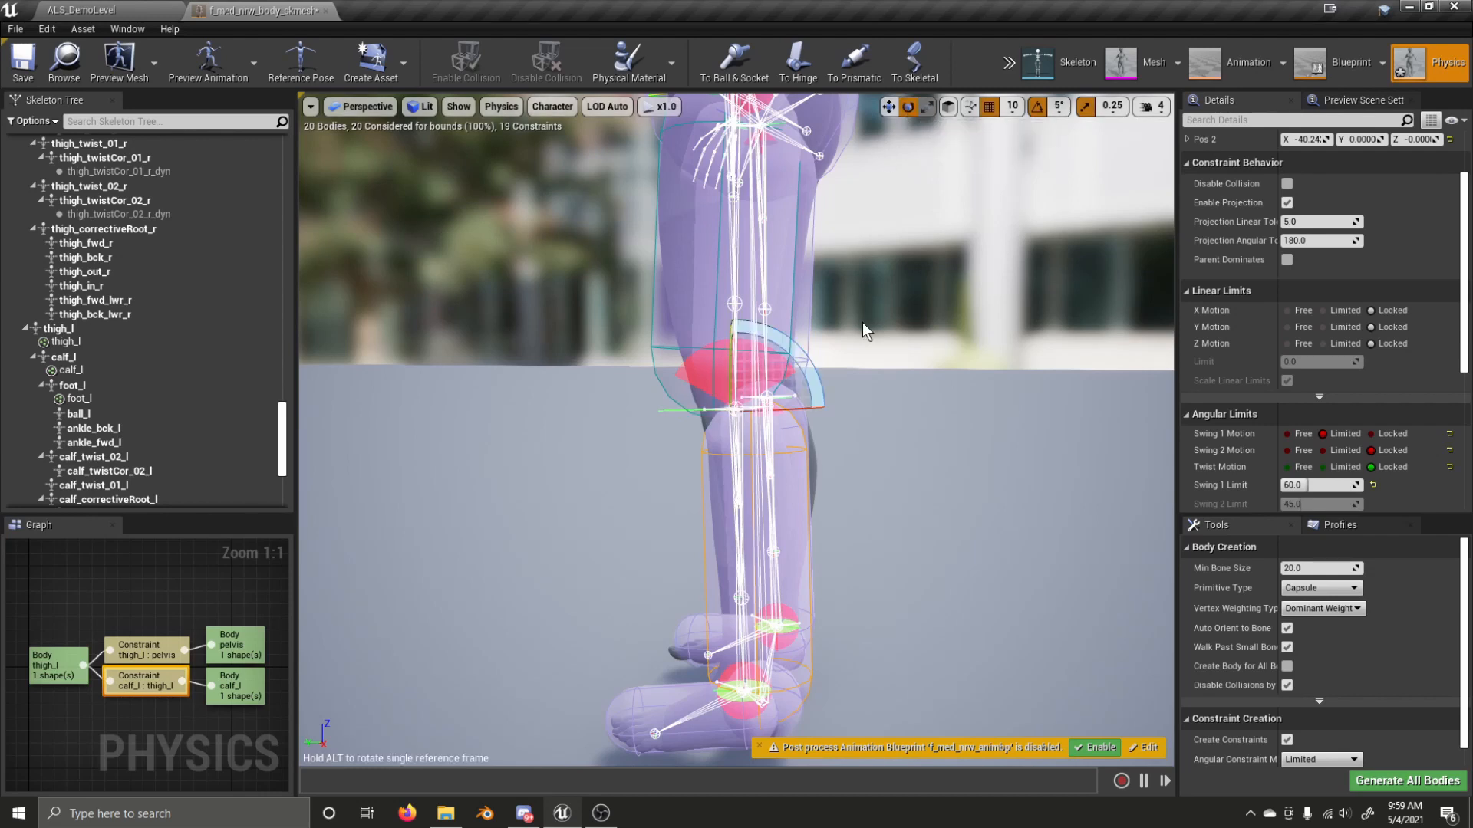
drag(815, 374, 802, 430)
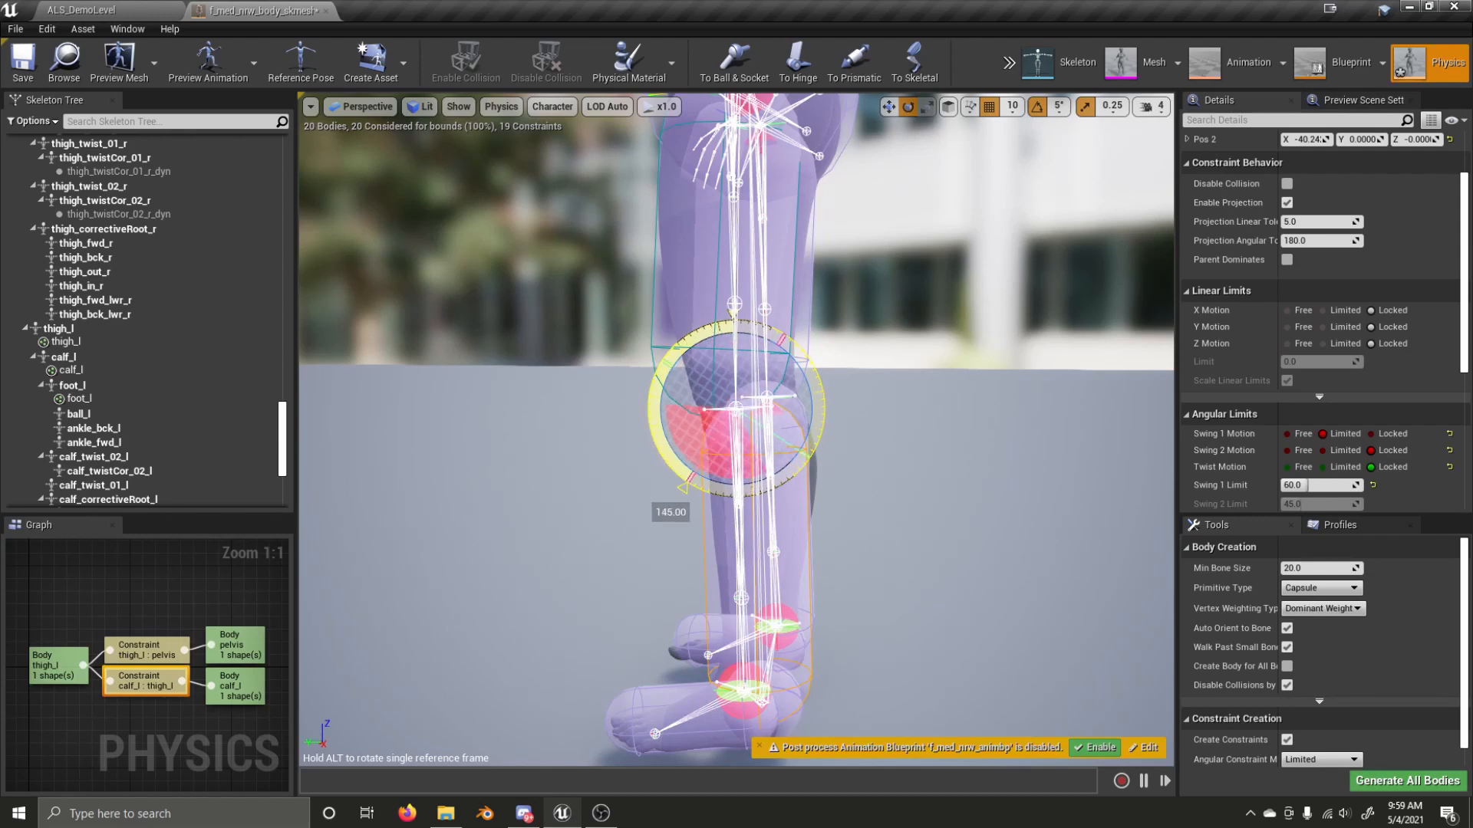
drag(683, 488, 707, 317)
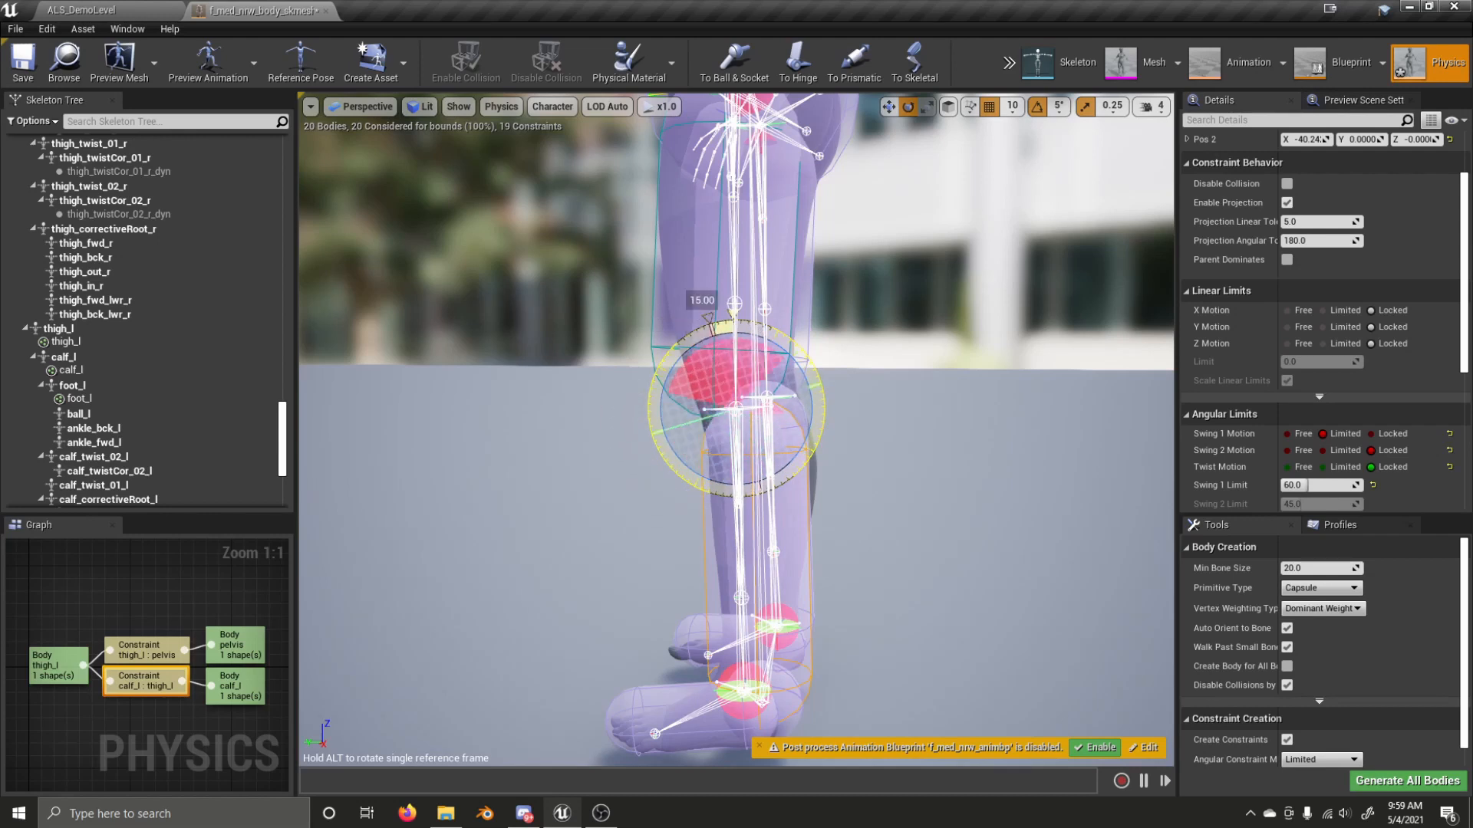
drag(732, 316, 806, 378)
drag(694, 323, 802, 355)
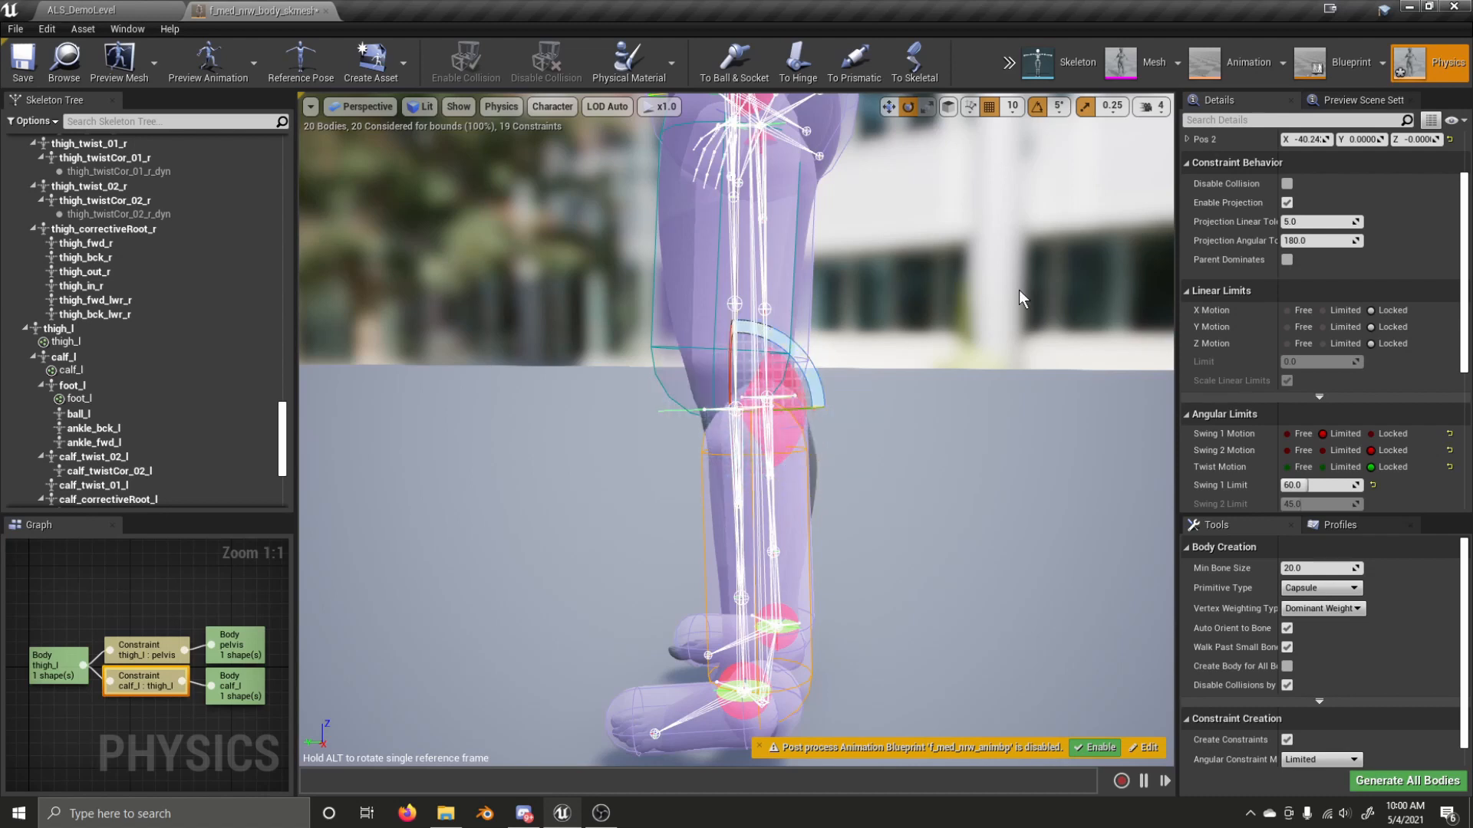
drag(801, 361, 827, 377)
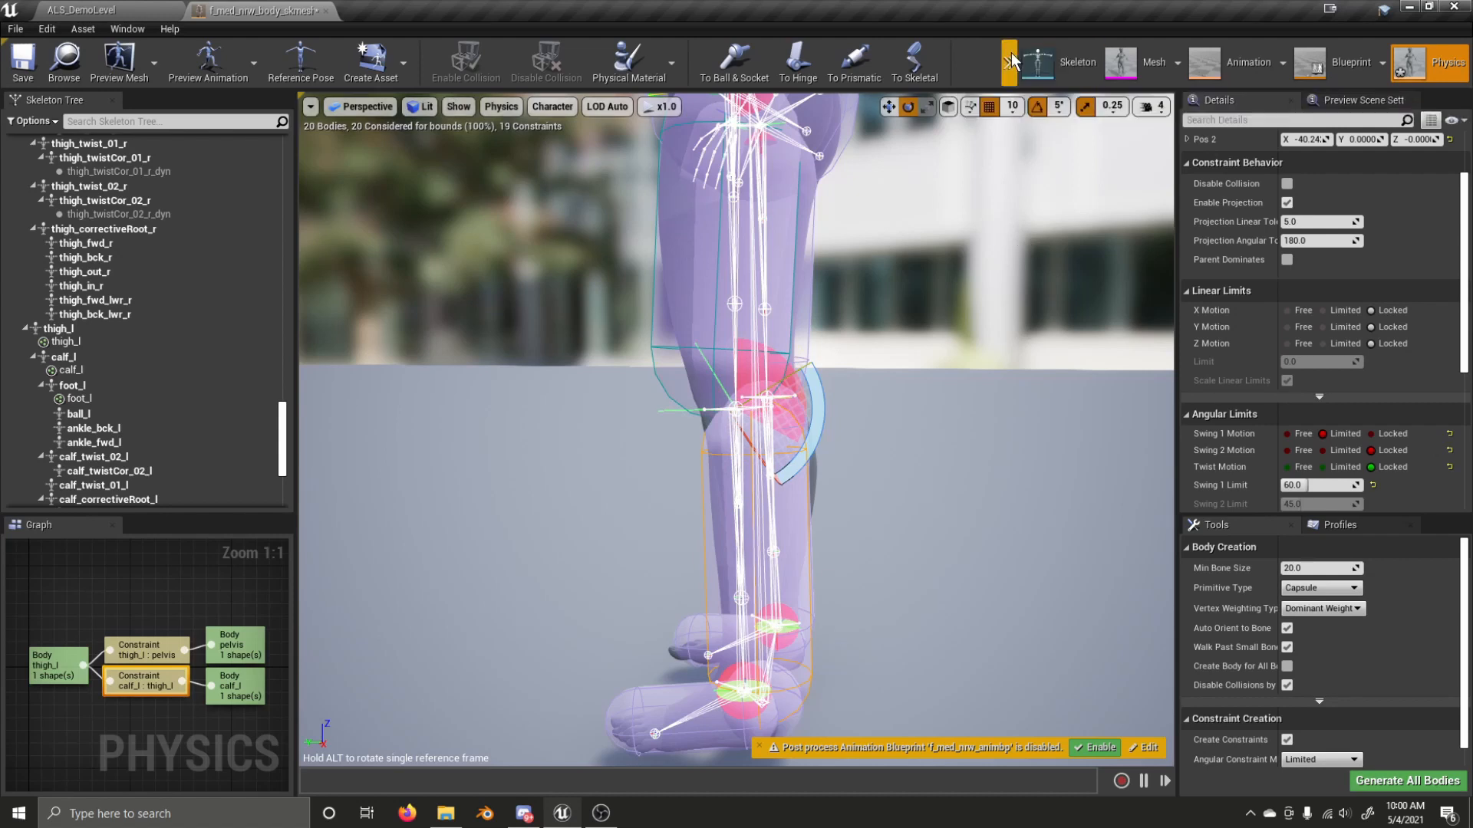
- Simulate only the thigh_l body again, pull the left leg around to check the rotated knee range, and stop the simulation
click(709, 273)
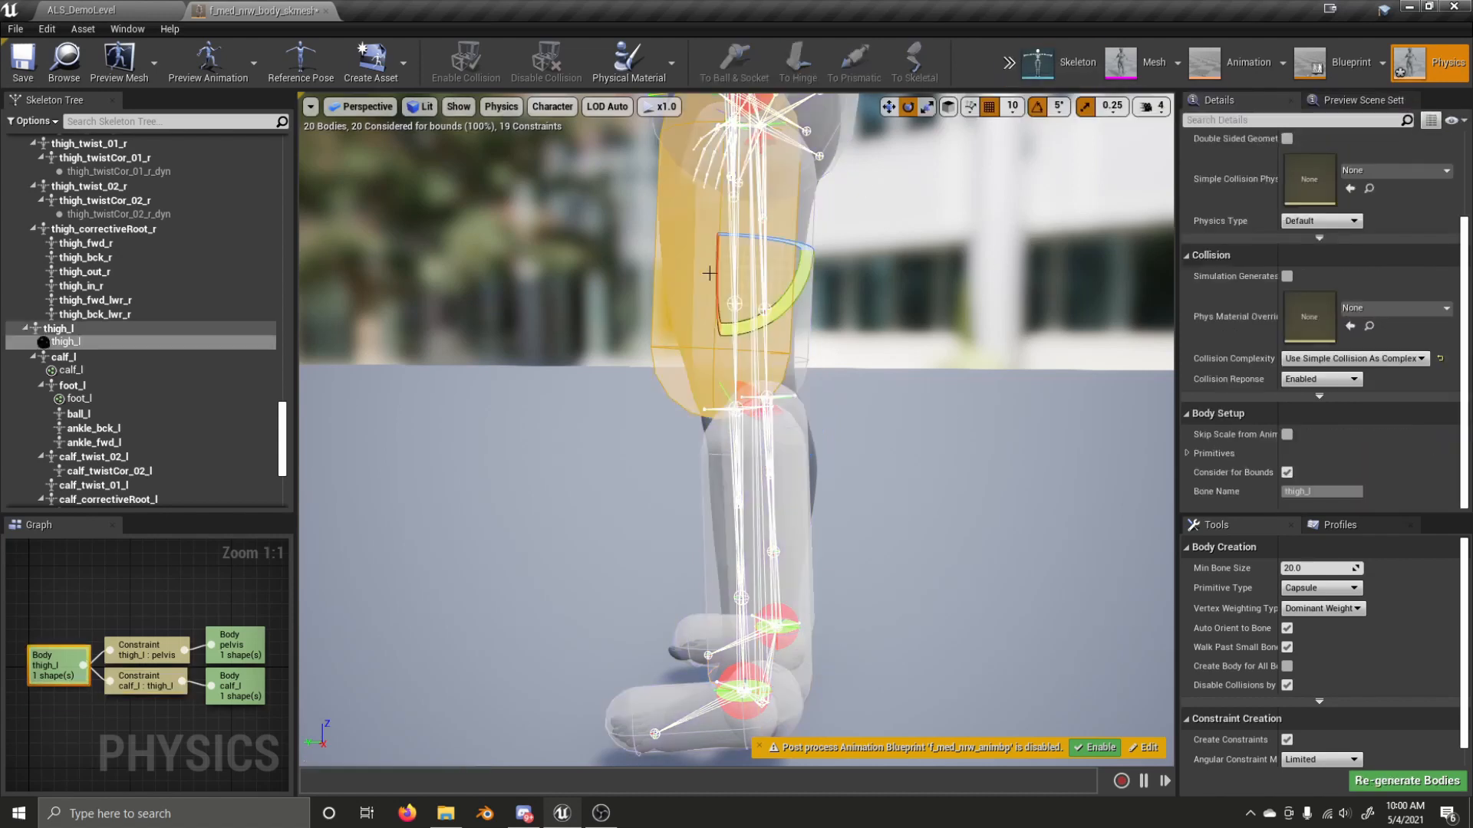
click(1009, 62)
mouse_move(1037, 113)
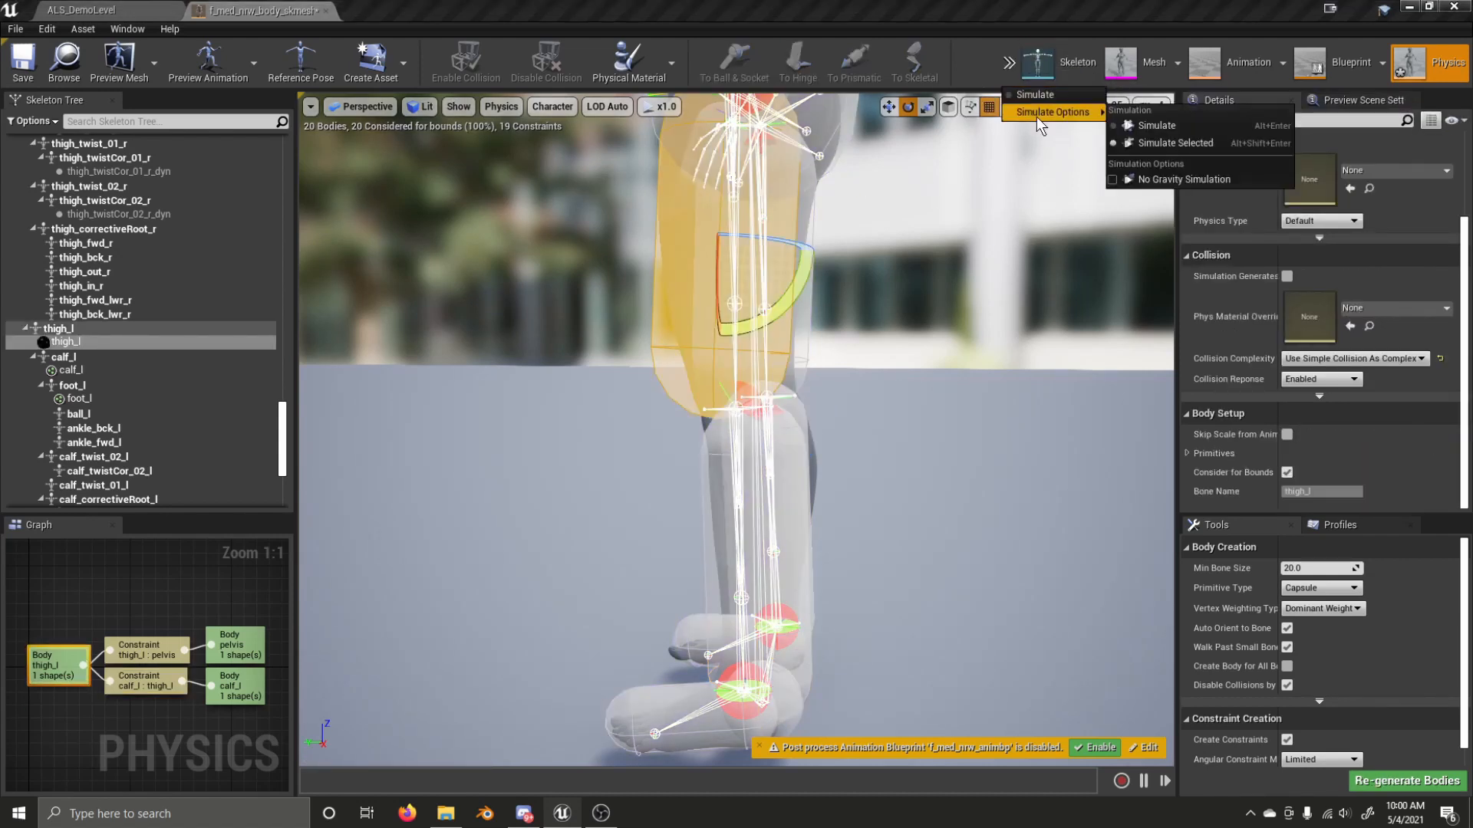
click(1161, 148)
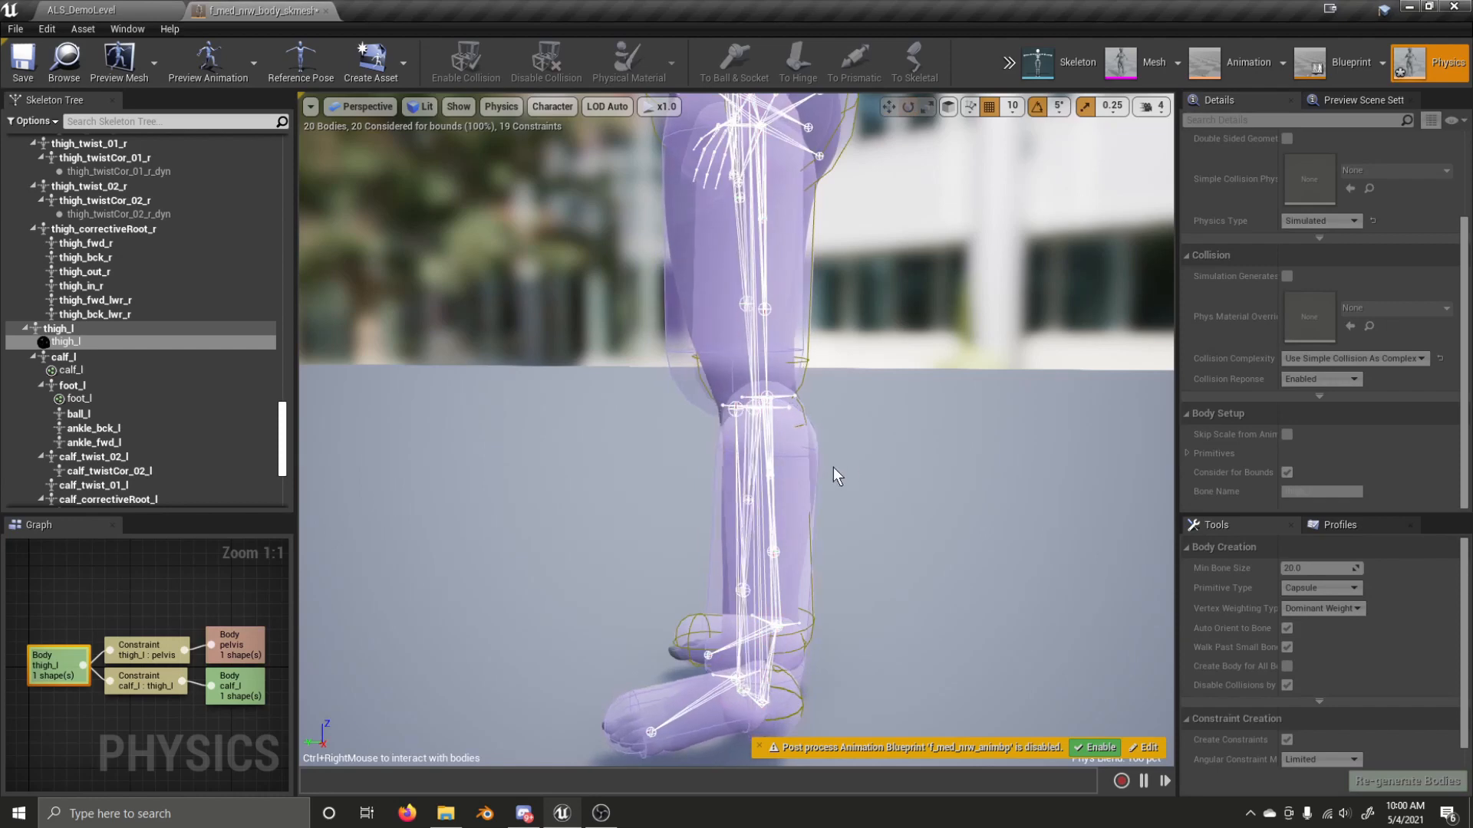
mouse_move(804, 546)
ctrl+right_down()
mouse_move(997, 521)
mouse_move(1166, 402)
mouse_move(1085, 526)
mouse_move(666, 553)
mouse_move(608, 280)
mouse_move(660, 192)
mouse_move(660, 292)
mouse_move(693, 376)
mouse_move(1085, 674)
mouse_move(1019, 657)
mouse_move(706, 215)
ctrl+right_up()
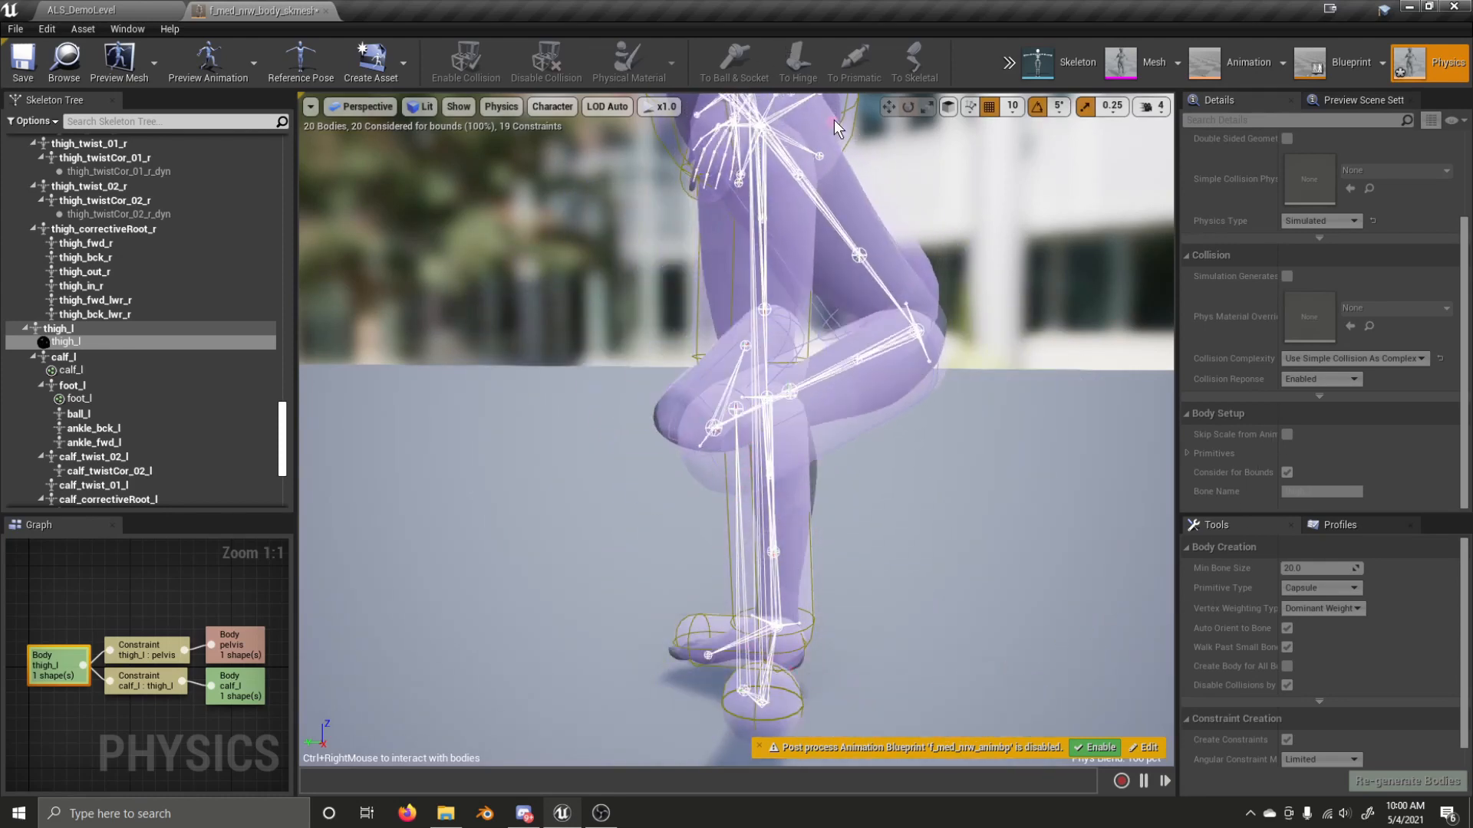
click(1008, 63)
click(1035, 95)
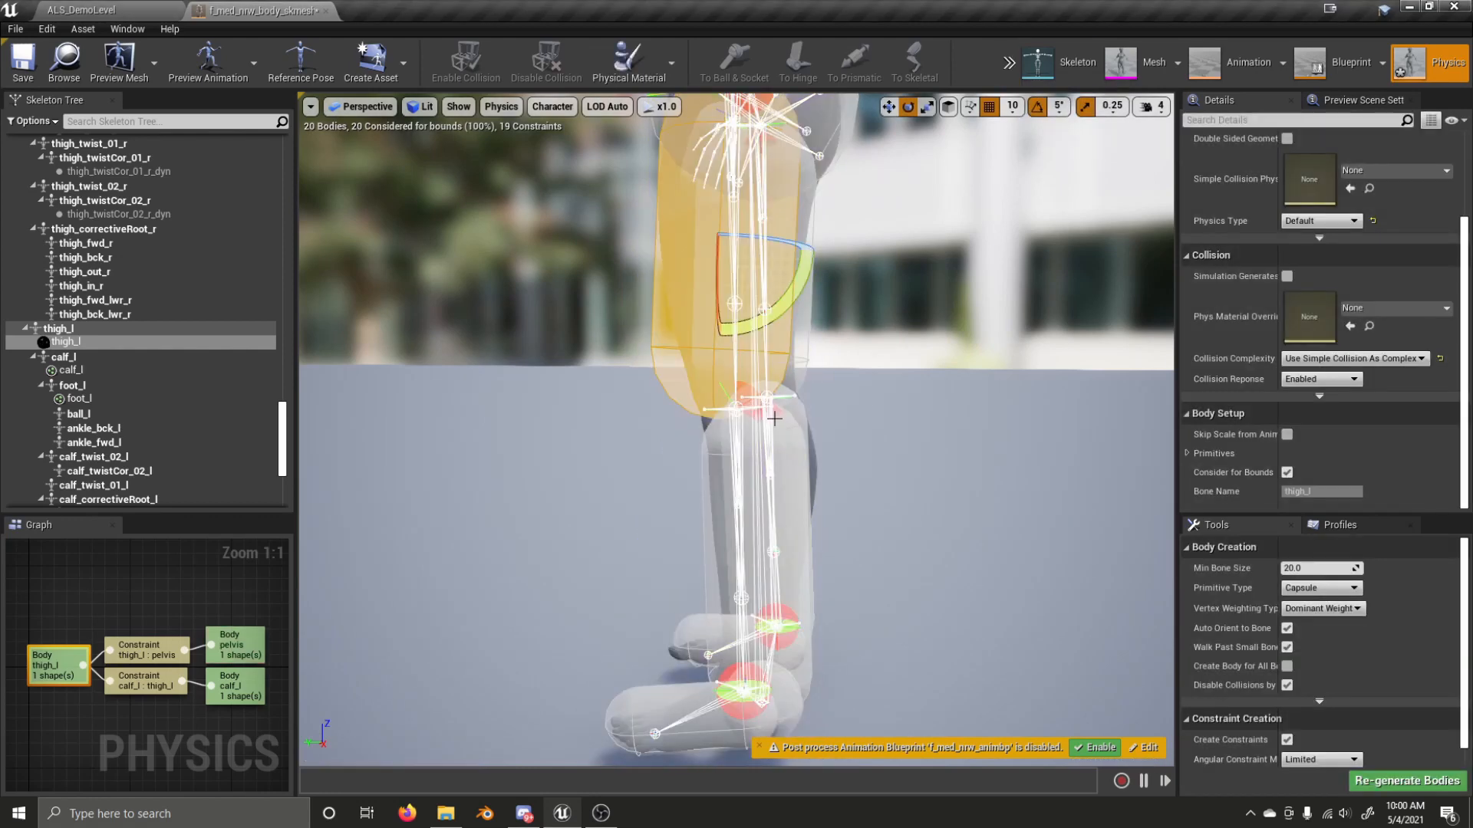
- Rotate the left knee constraint by -240 degrees so its angular range points toward the front of the knee
click(744, 390)
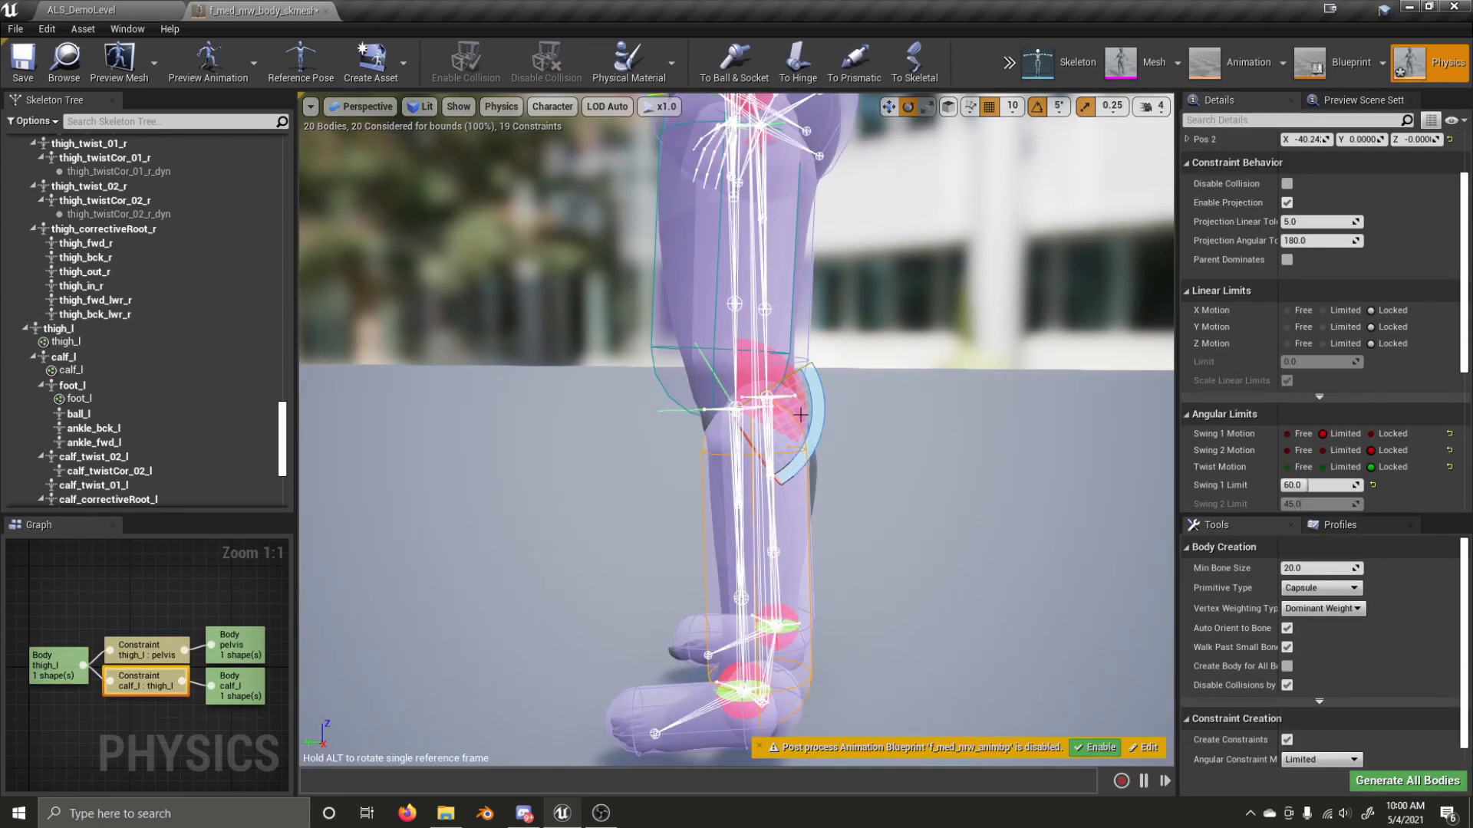
drag(812, 413, 652, 491)
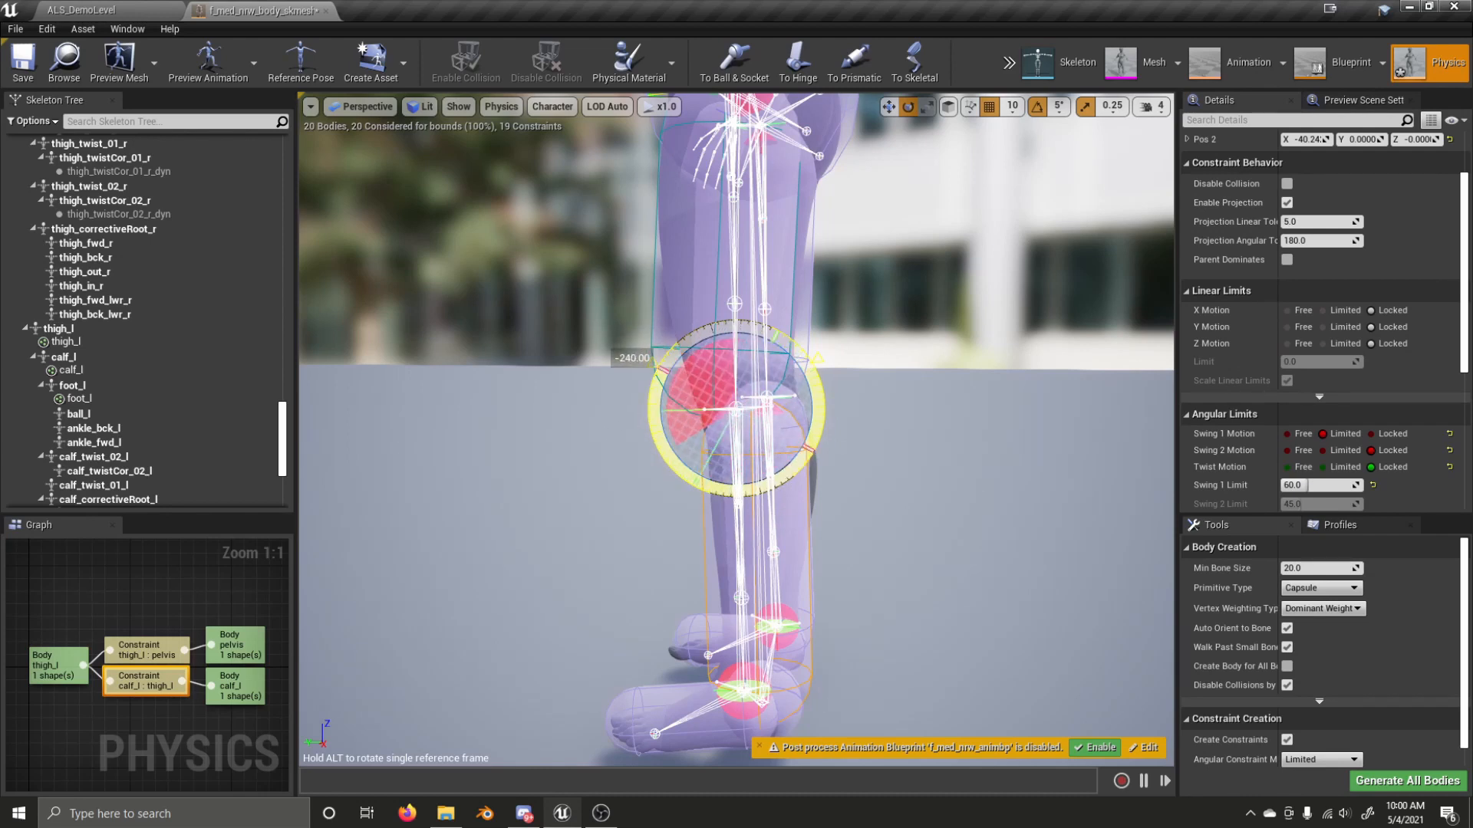
drag(653, 460, 652, 461)
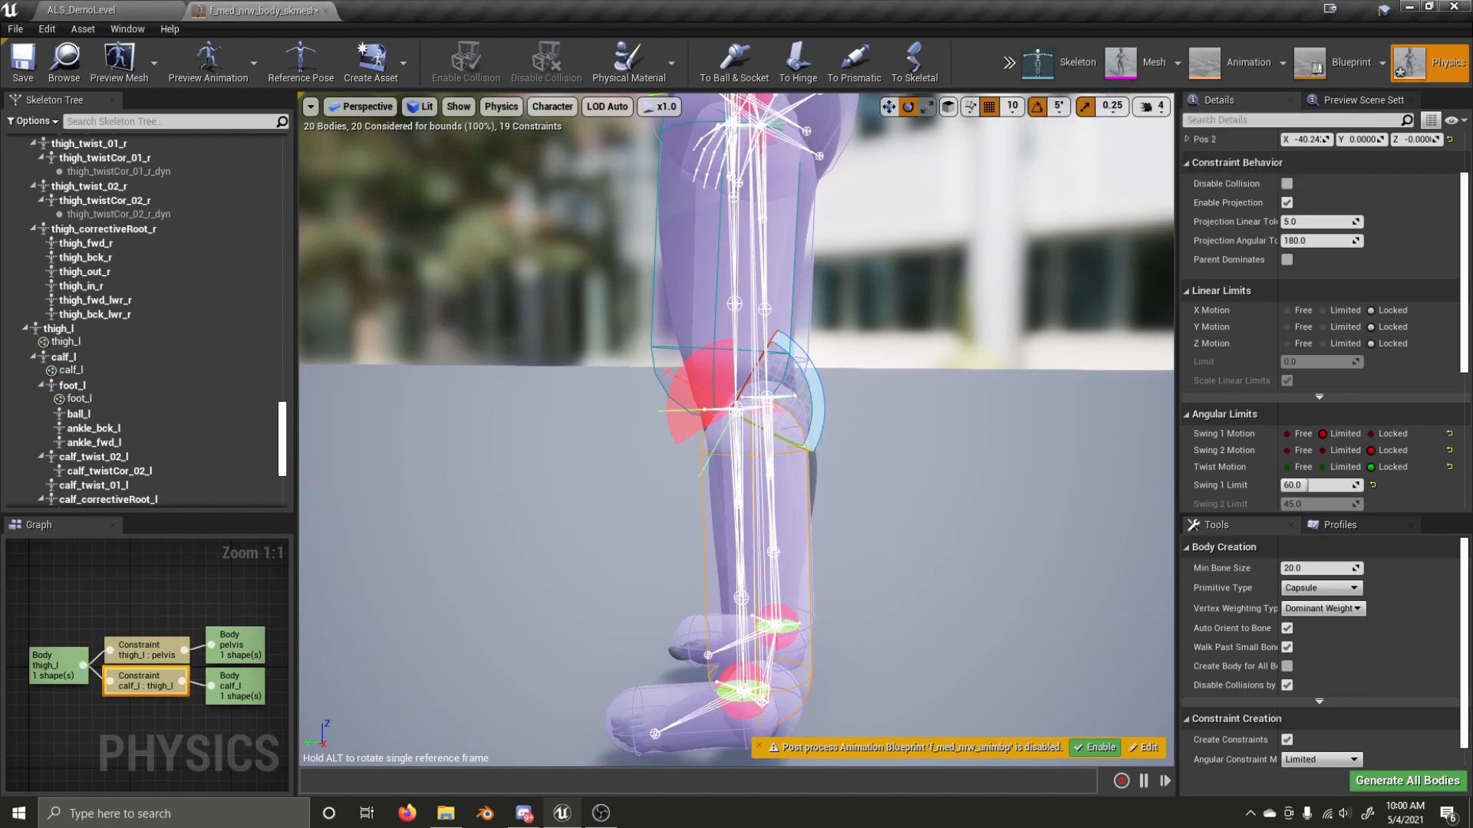
- Run the physics simulation on the whole body and stop it
click(1009, 63)
mouse_move(1071, 114)
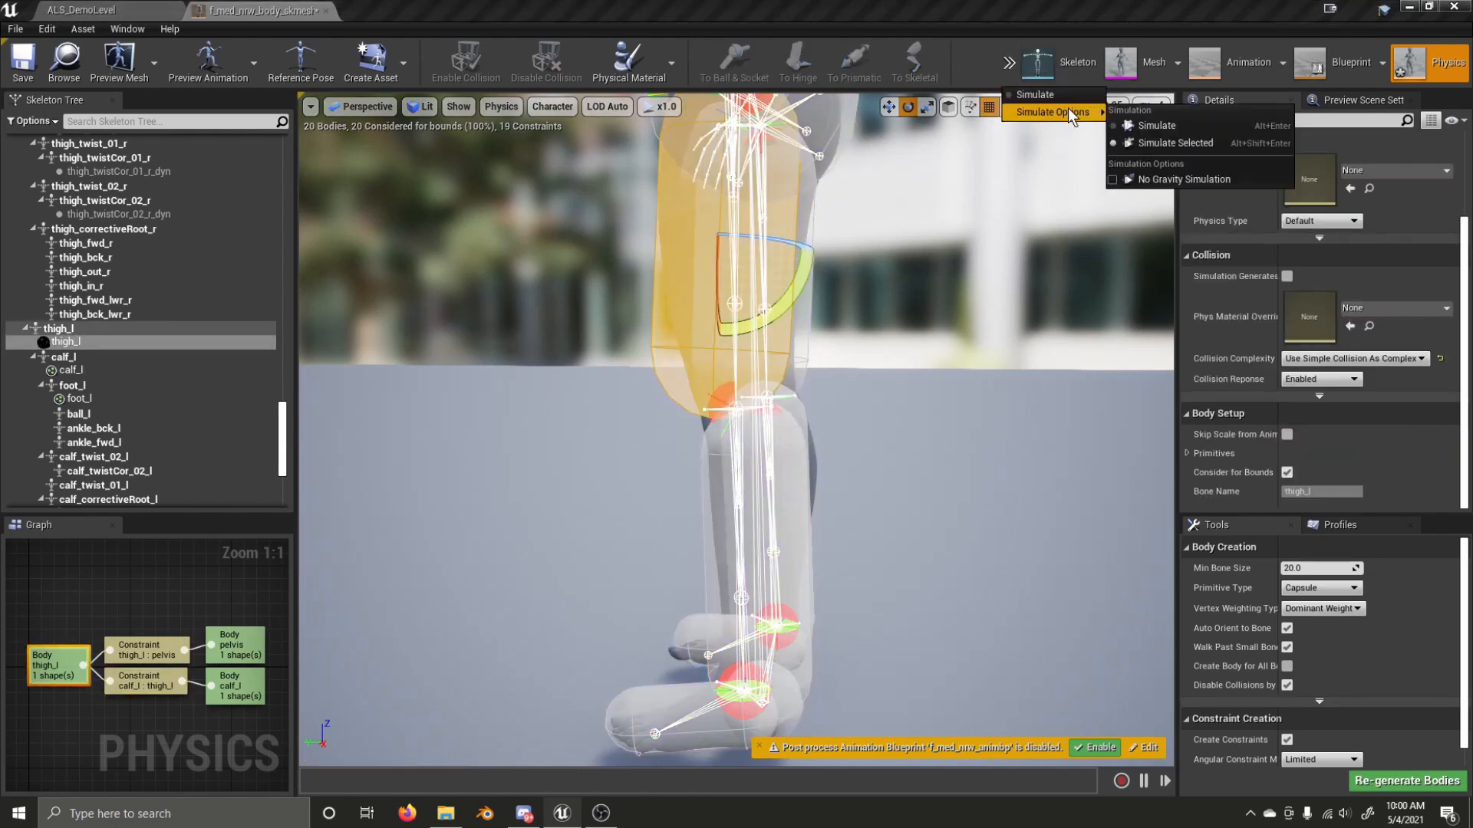
click(1156, 125)
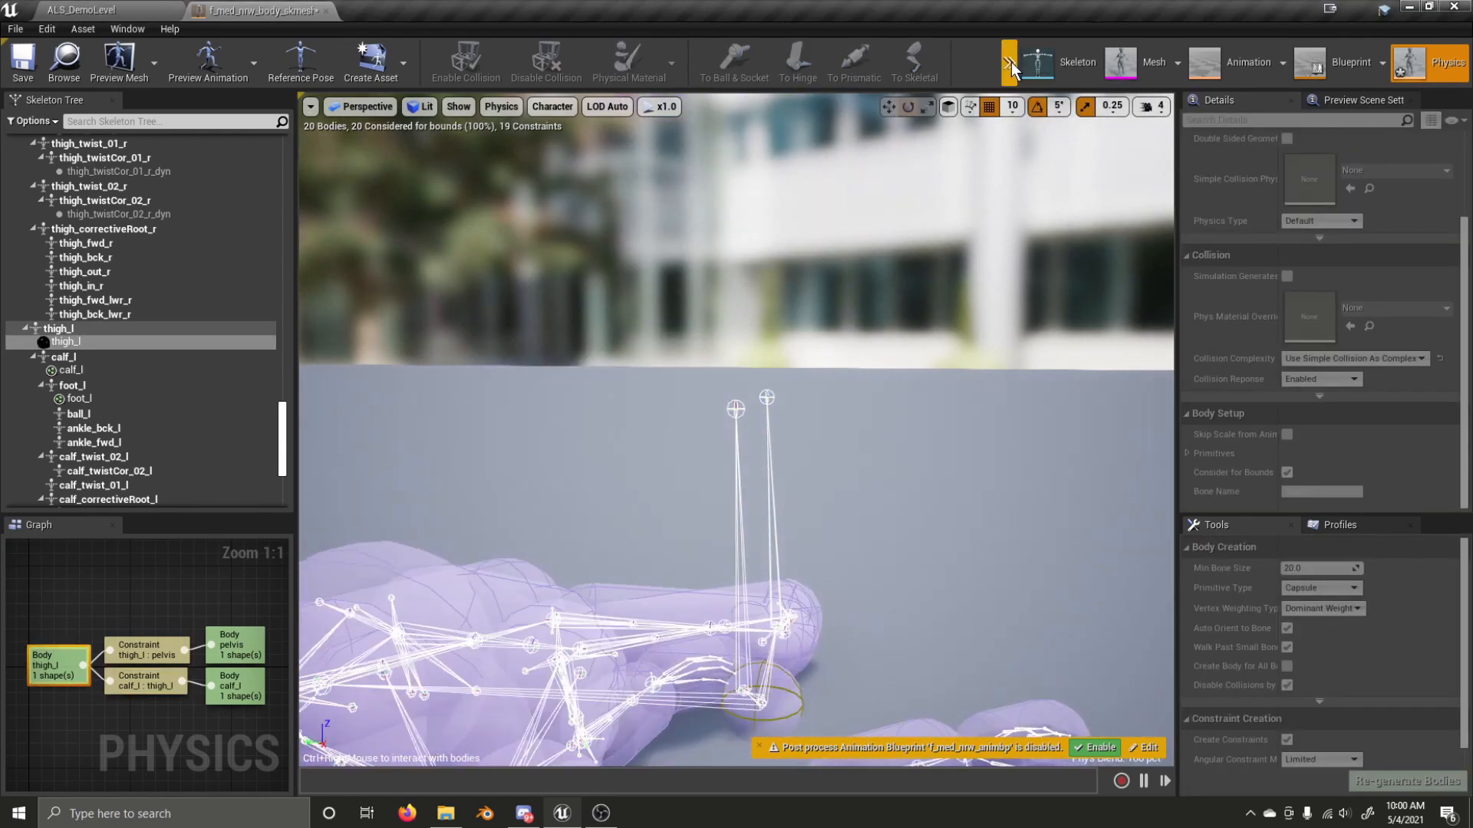
click(1009, 63)
click(1035, 94)
- Run Simulate Selected on thigh_l, pull the left leg to test the knee's new orientation, and stop the simulation
click(1009, 62)
mouse_move(1051, 115)
click(1175, 143)
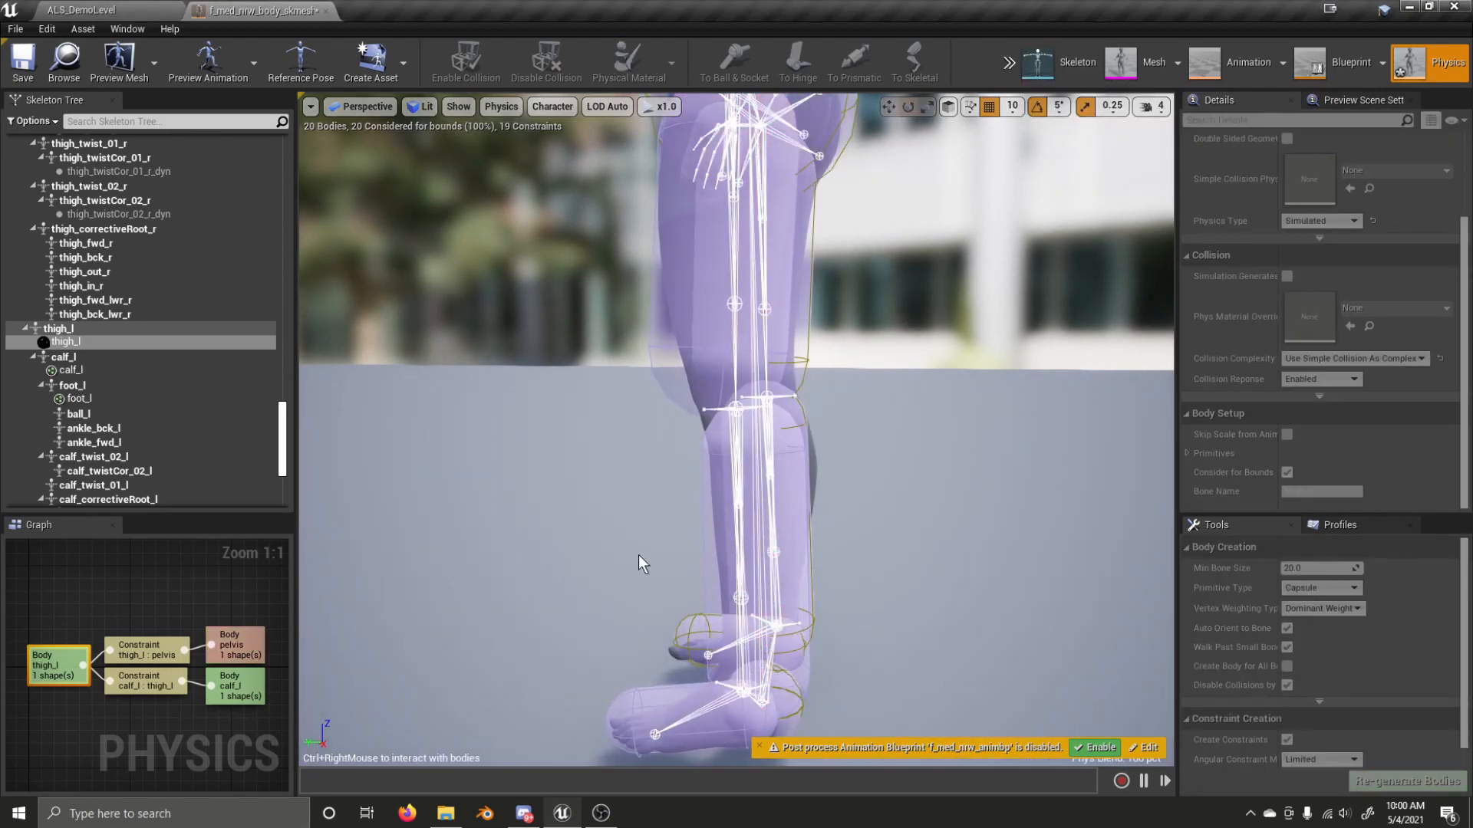
ctrl+right_drag(750, 559, 341, 392)
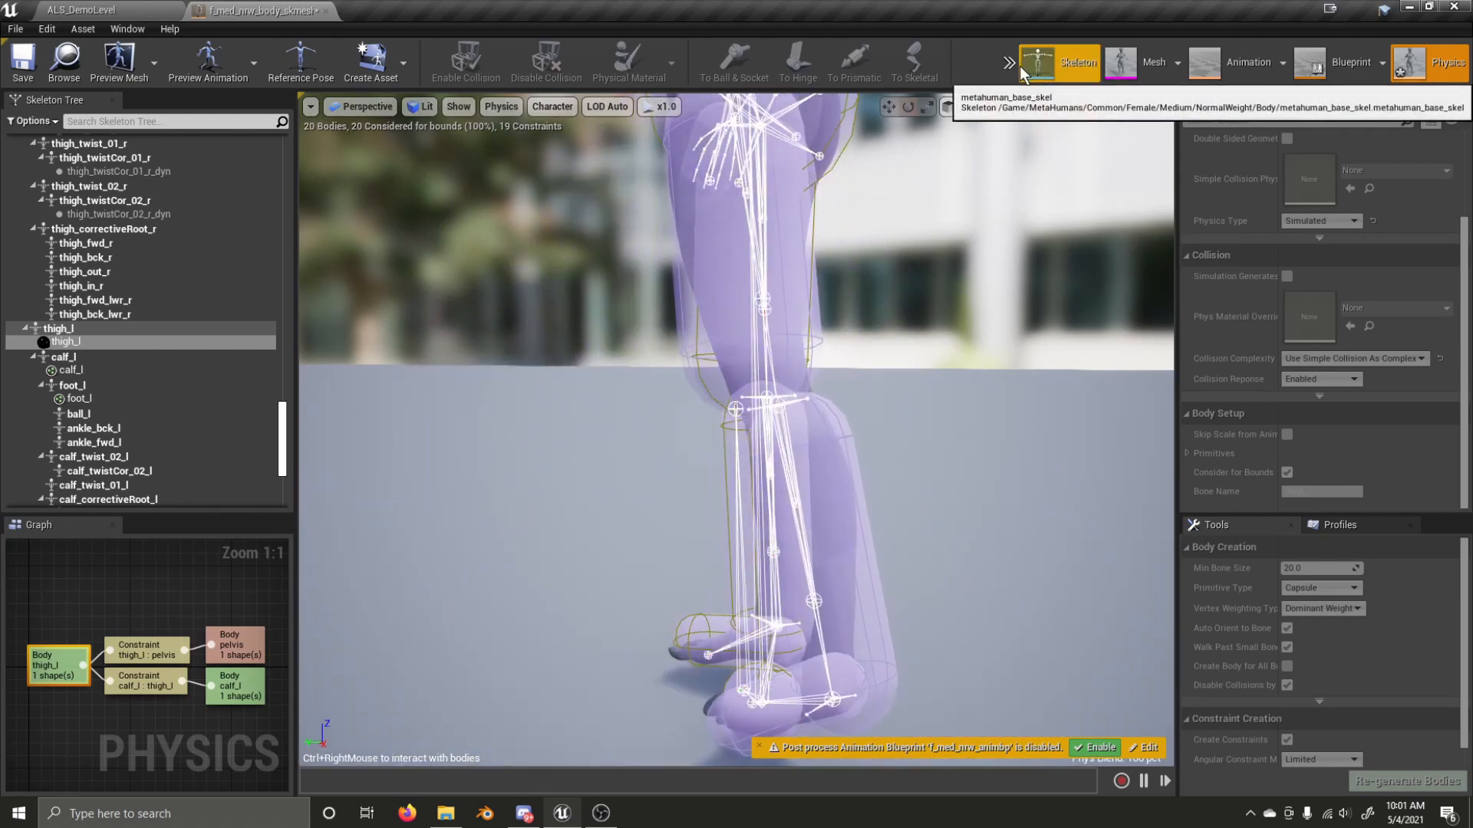
click(1021, 66)
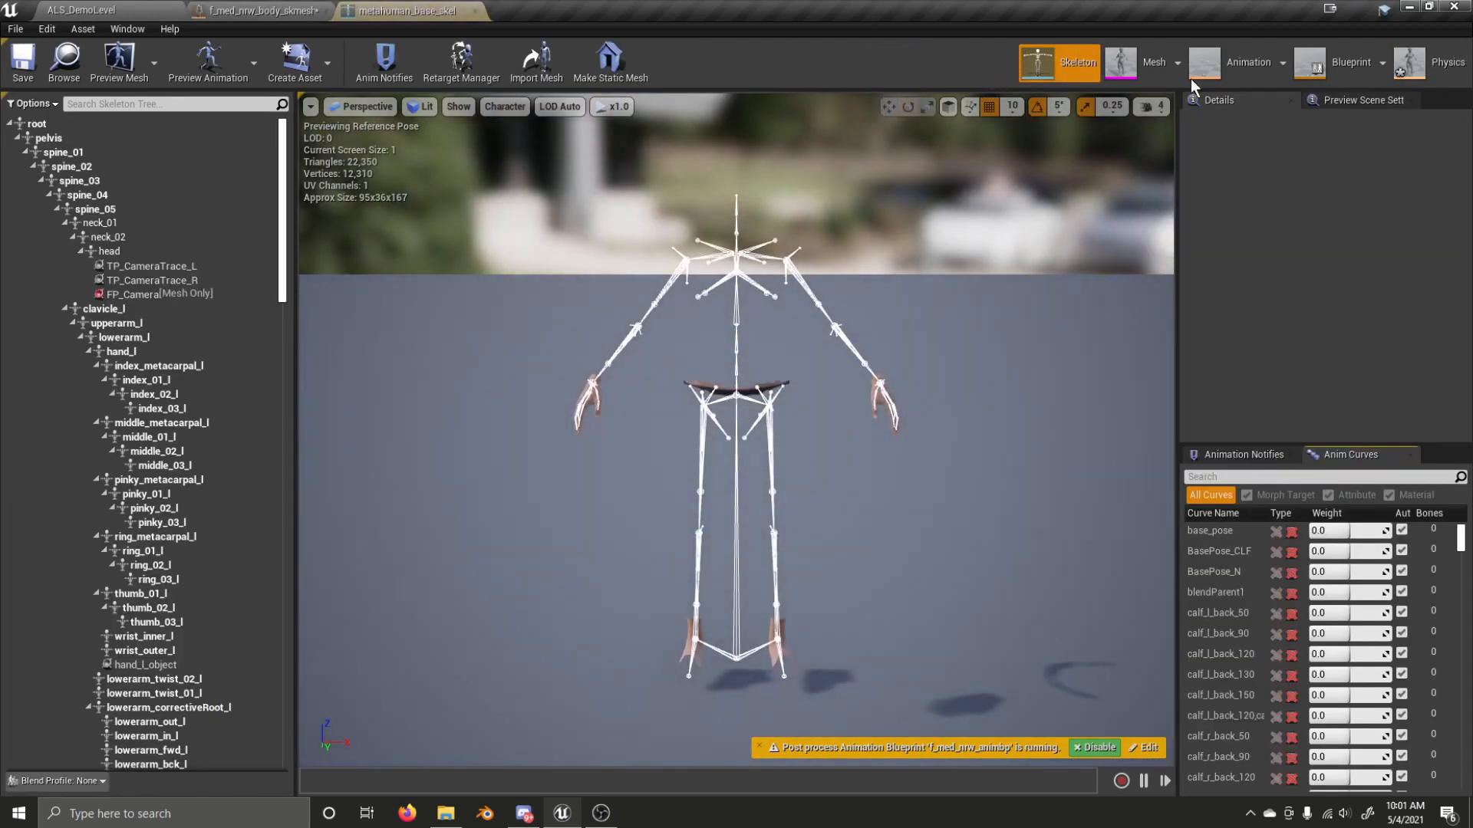
click(281, 8)
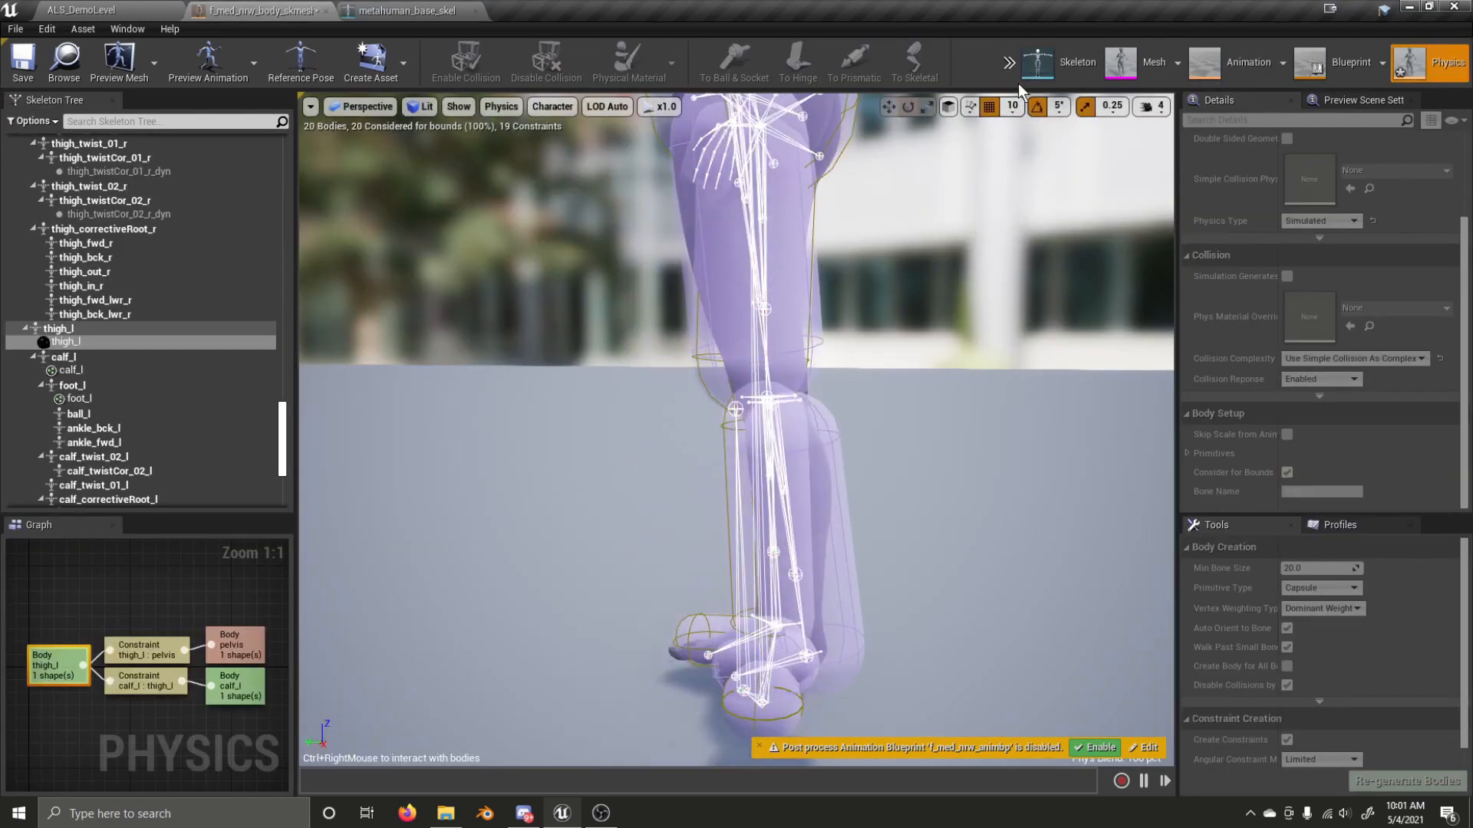
click(1009, 63)
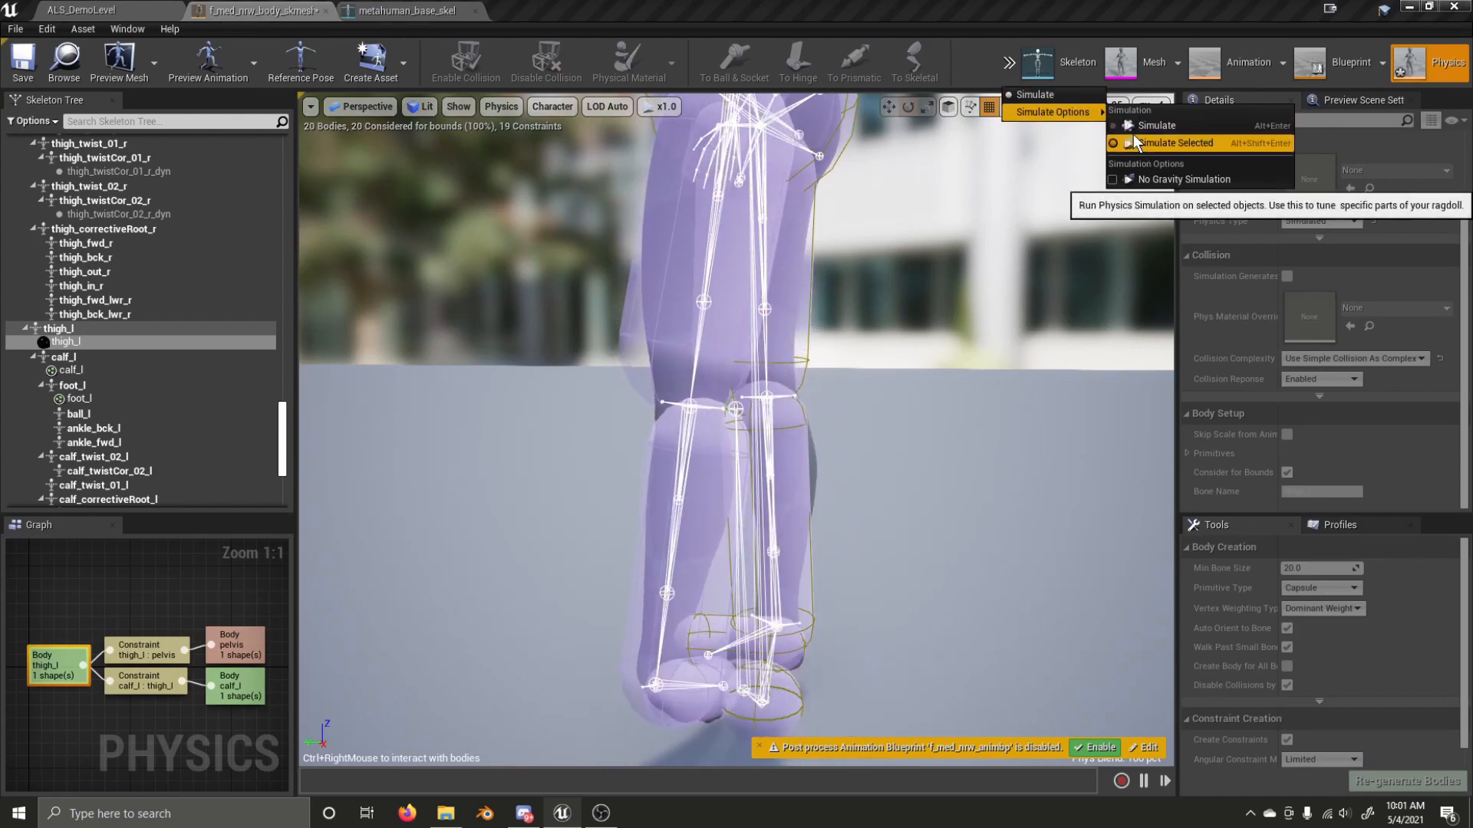
click(1020, 94)
- Lock the Swing 2 and Twist motions of the right knee constraint (calf_r : thigh_r) and set its Swing 1 limit to 60
right_drag(900, 335, 720, 402)
click(737, 402)
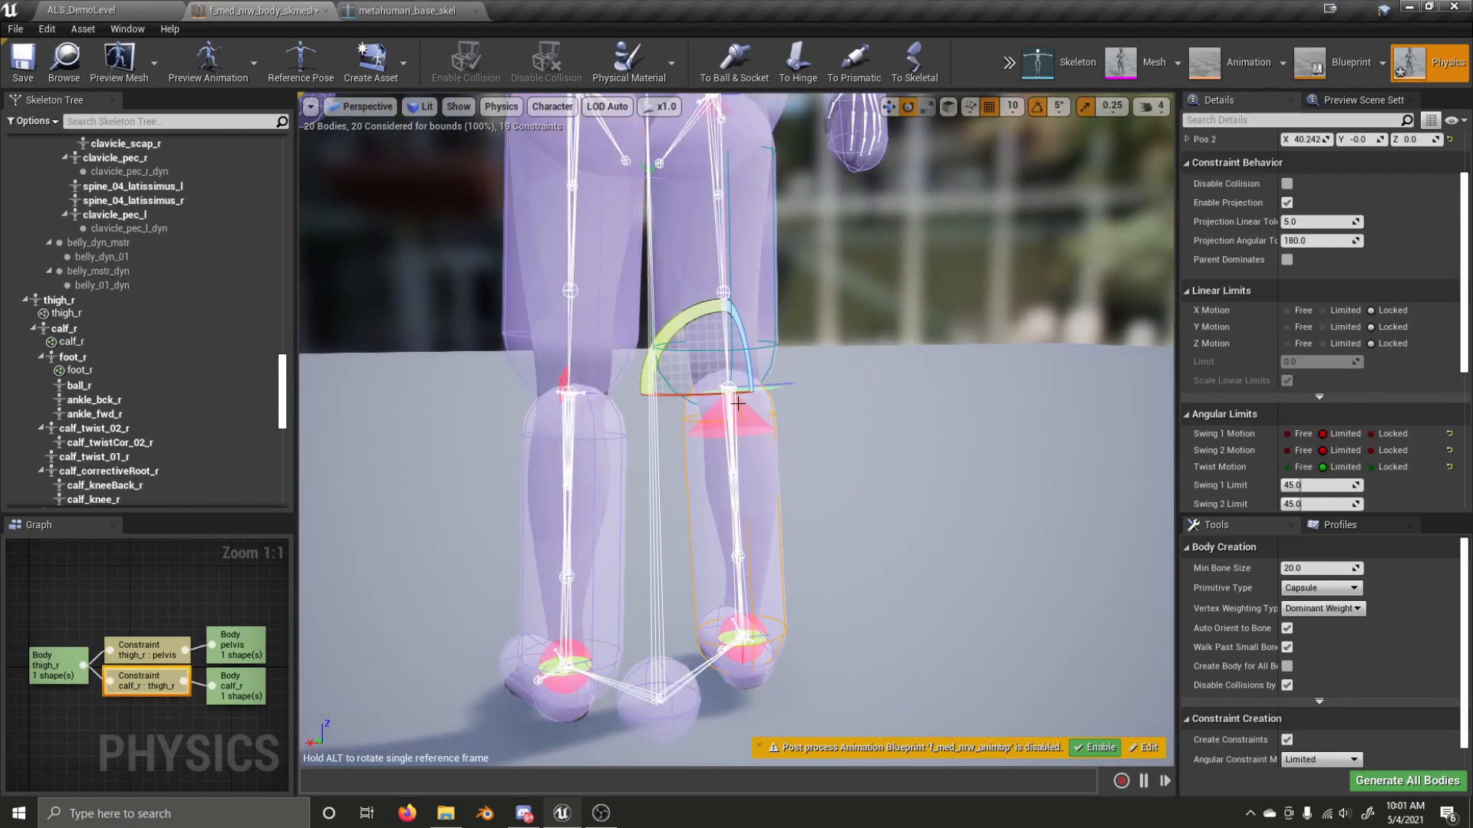
click(1380, 469)
mouse_move(1022, 480)
right_down()
mouse_move(959, 483)
mouse_move(1020, 481)
right_up()
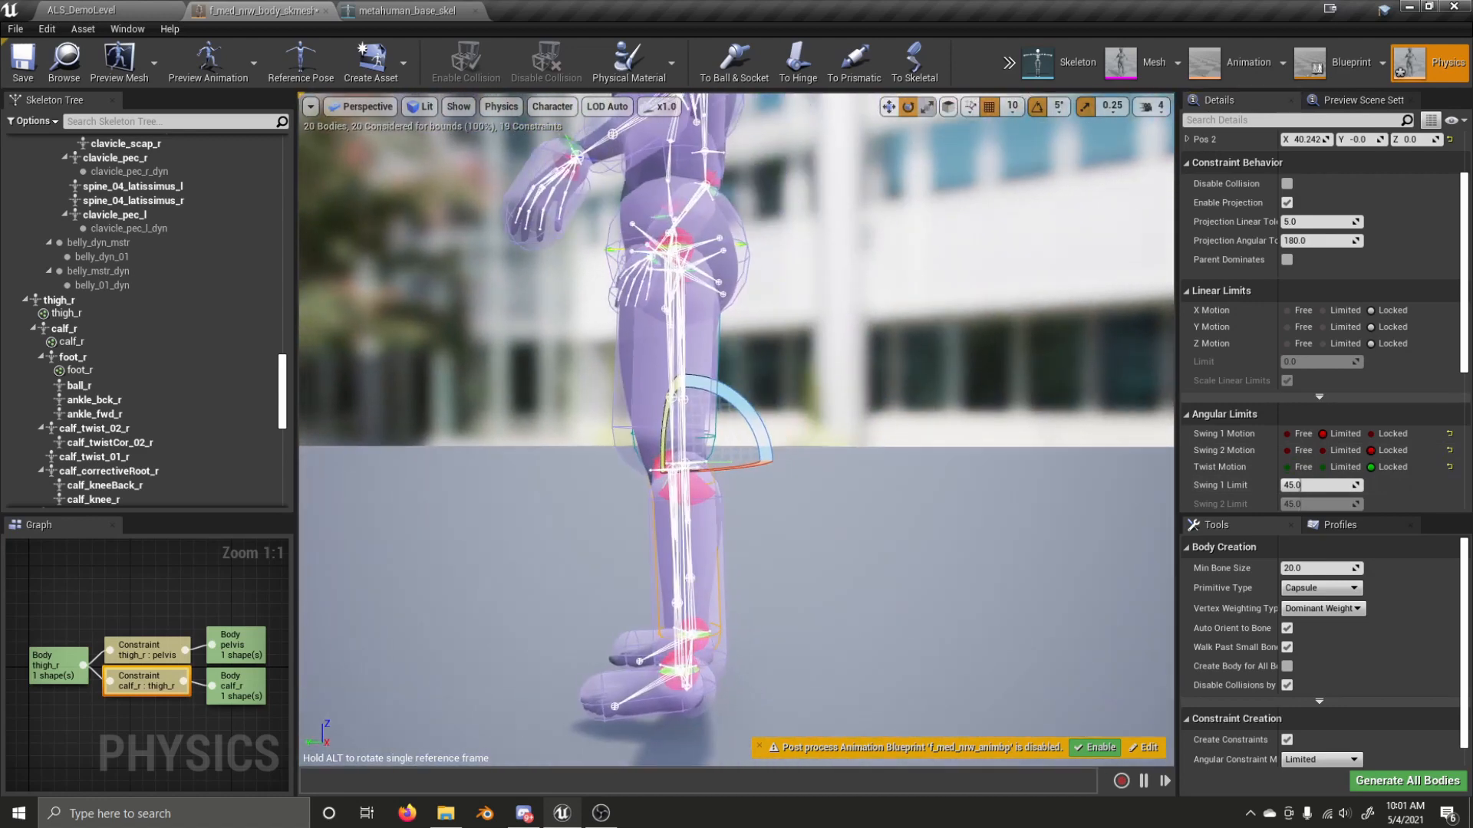
click(1301, 491)
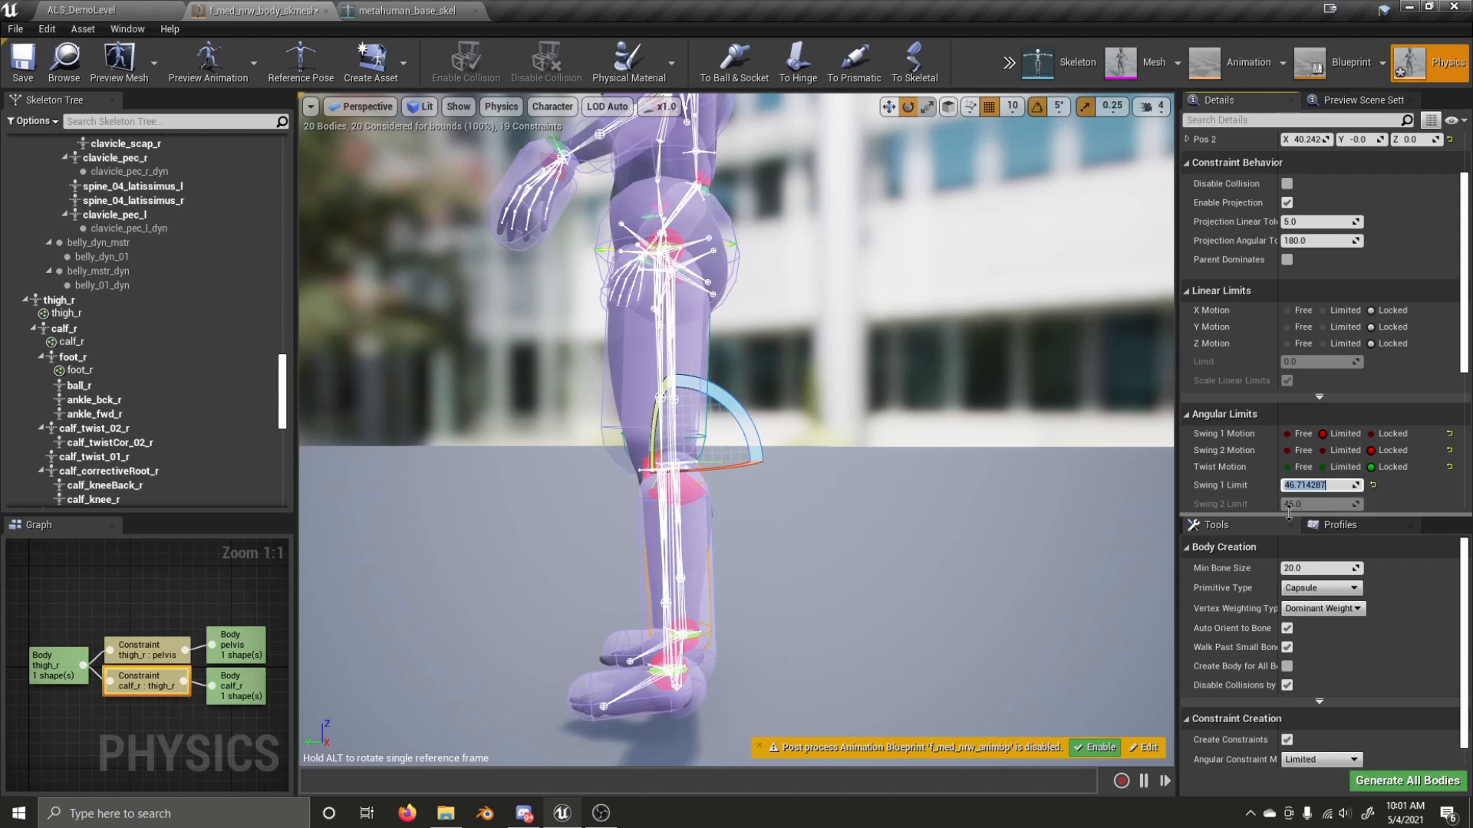
- Rotate the right knee constraint in side view to reorient its angular range around the knee
key(w)
right_drag(848, 423, 836, 445)
key(super)
click(789, 354)
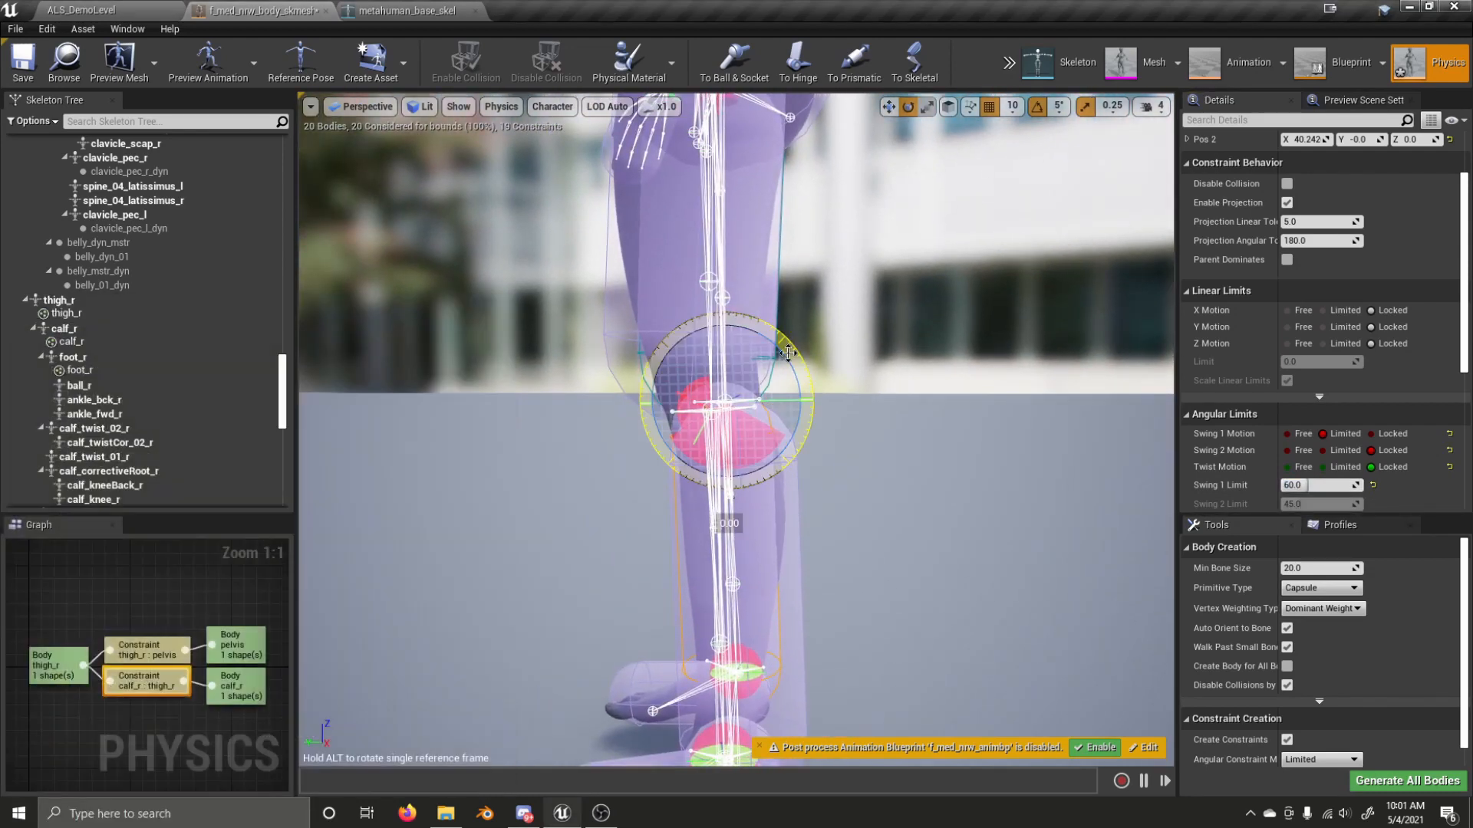
click(740, 421)
drag(789, 353, 884, 381)
mouse_move(1036, 411)
right_down()
mouse_move(882, 414)
mouse_move(1051, 416)
mouse_move(1036, 411)
right_up()
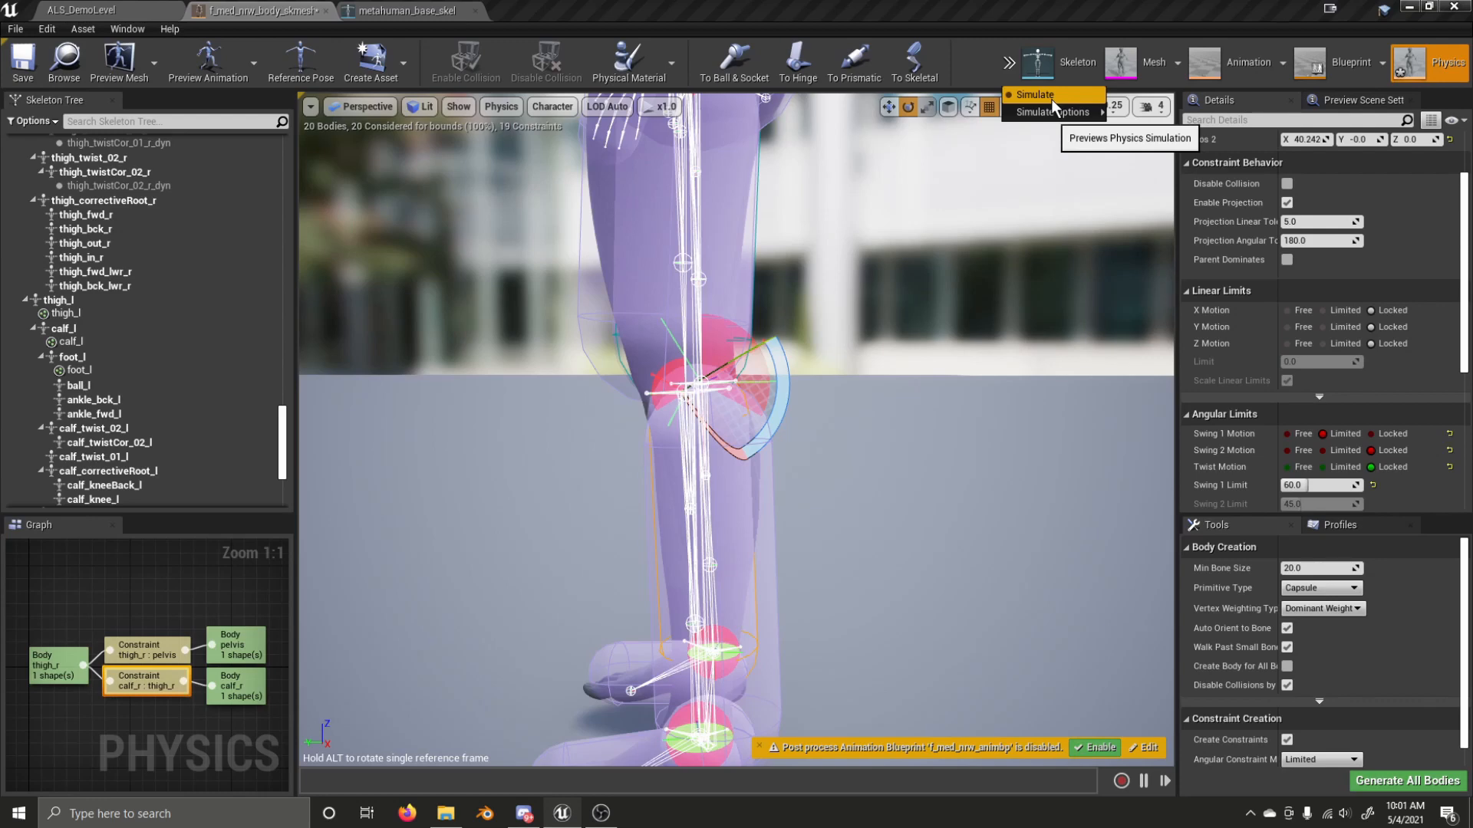
- Run Simulate Selected on the thigh_r body to check how the right knee bends, and stop the simulation
mouse_move(1064, 109)
click(1172, 145)
right_drag(755, 232, 776, 286)
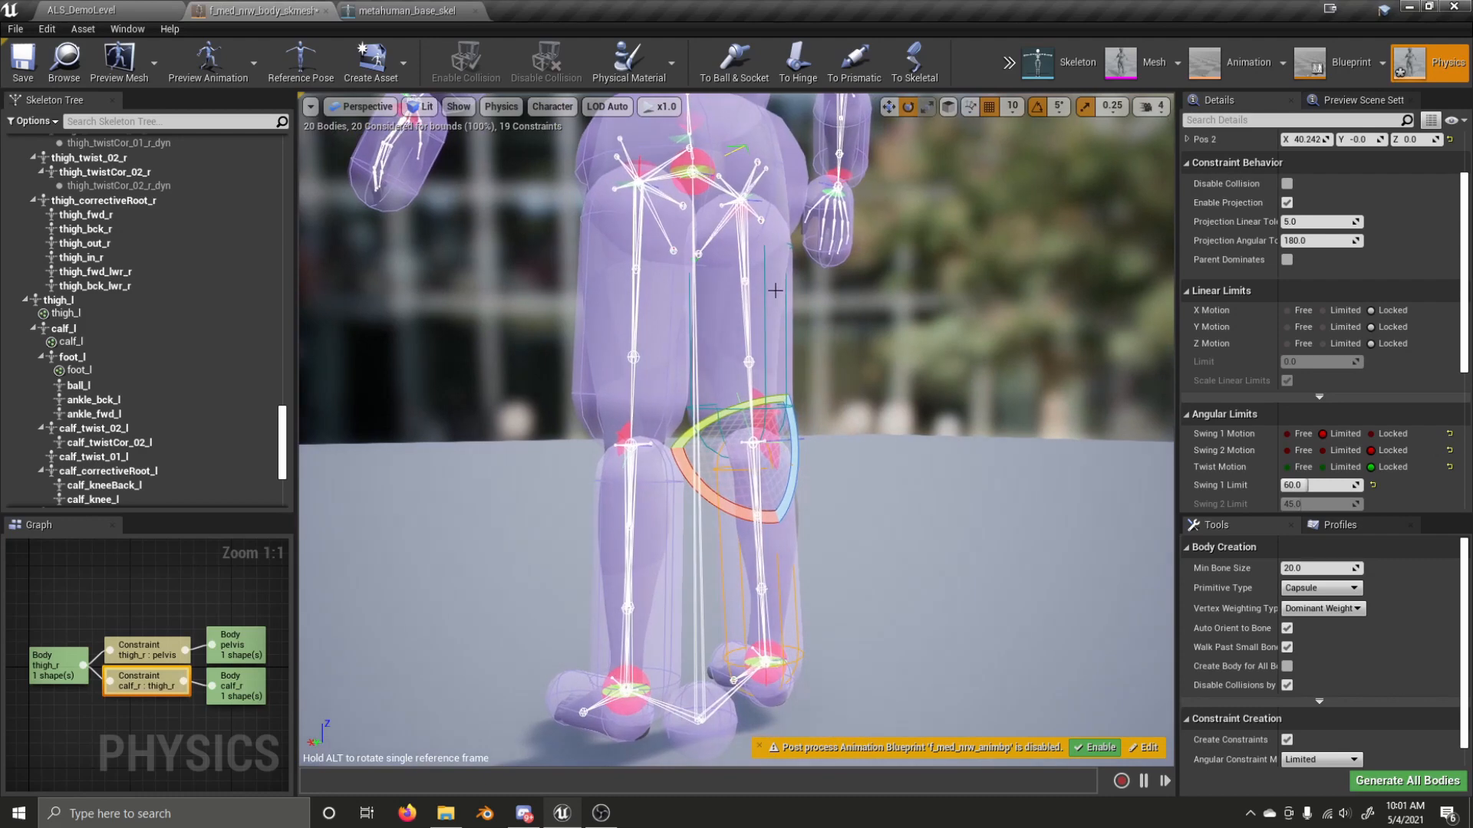
click(775, 288)
click(1009, 62)
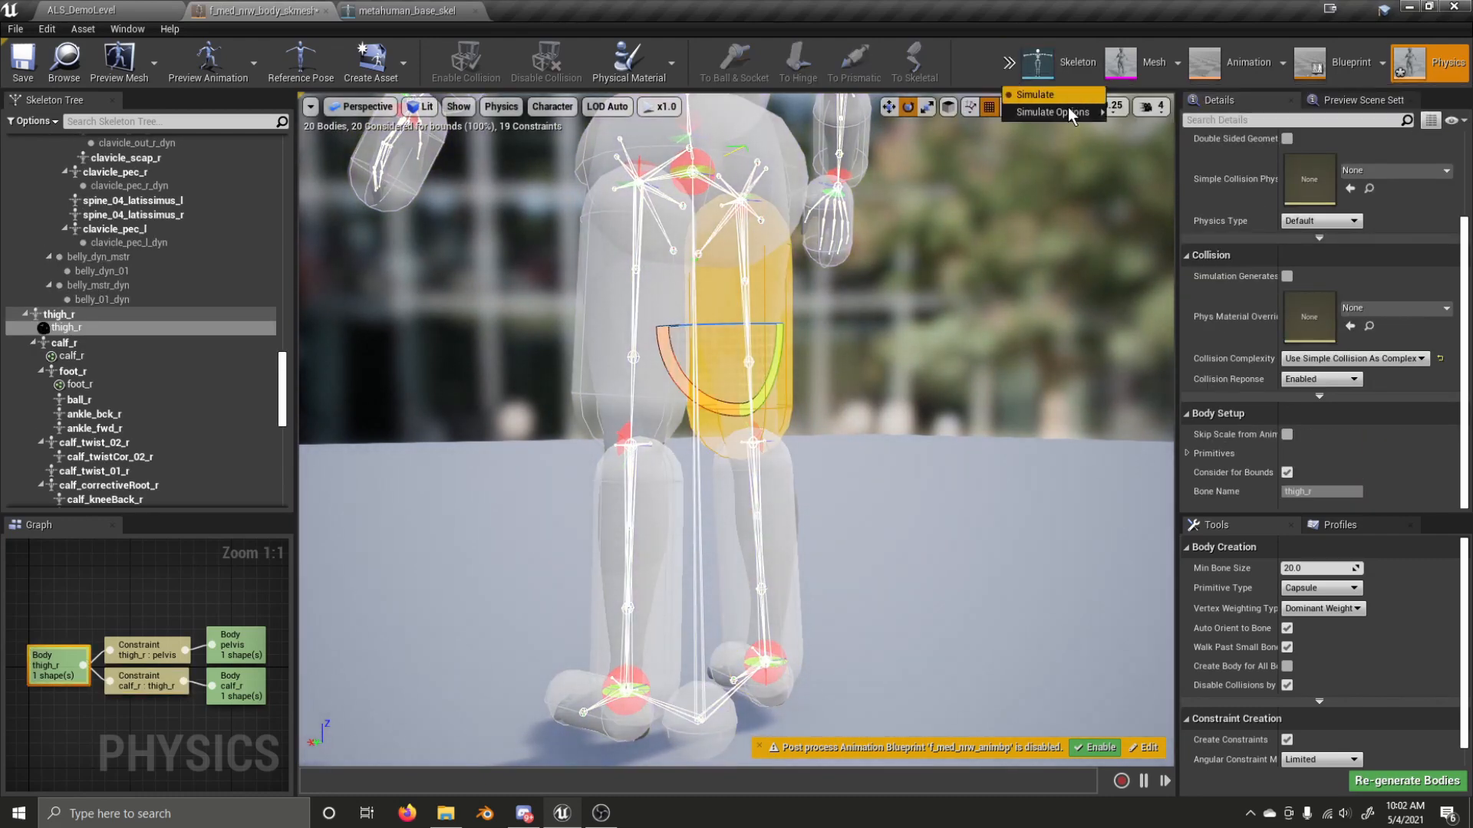
mouse_move(1059, 112)
click(1173, 143)
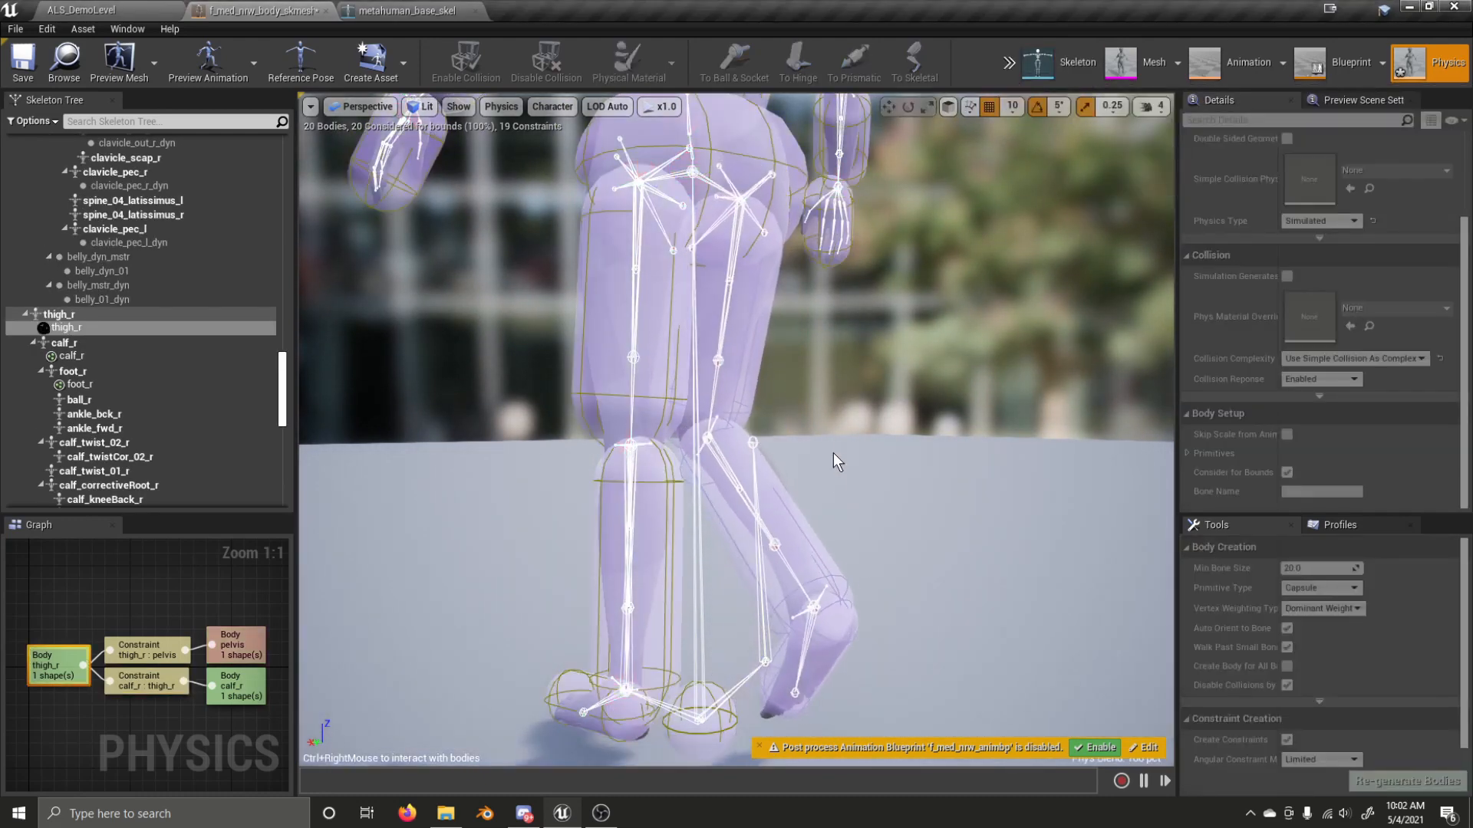
click(1008, 65)
click(1028, 95)
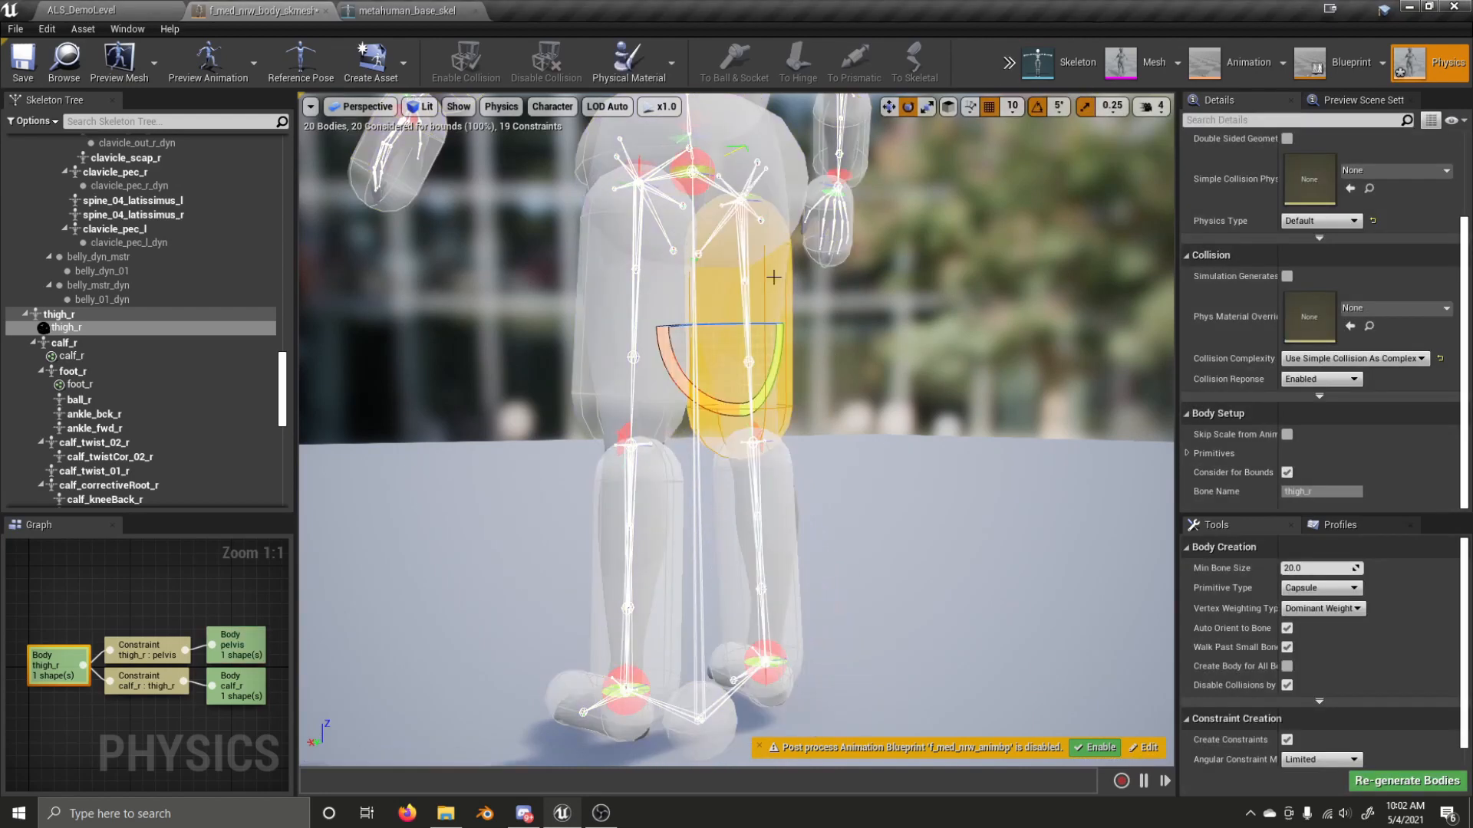
- Rotate the right knee constraint by about -55 degrees in side view
click(760, 431)
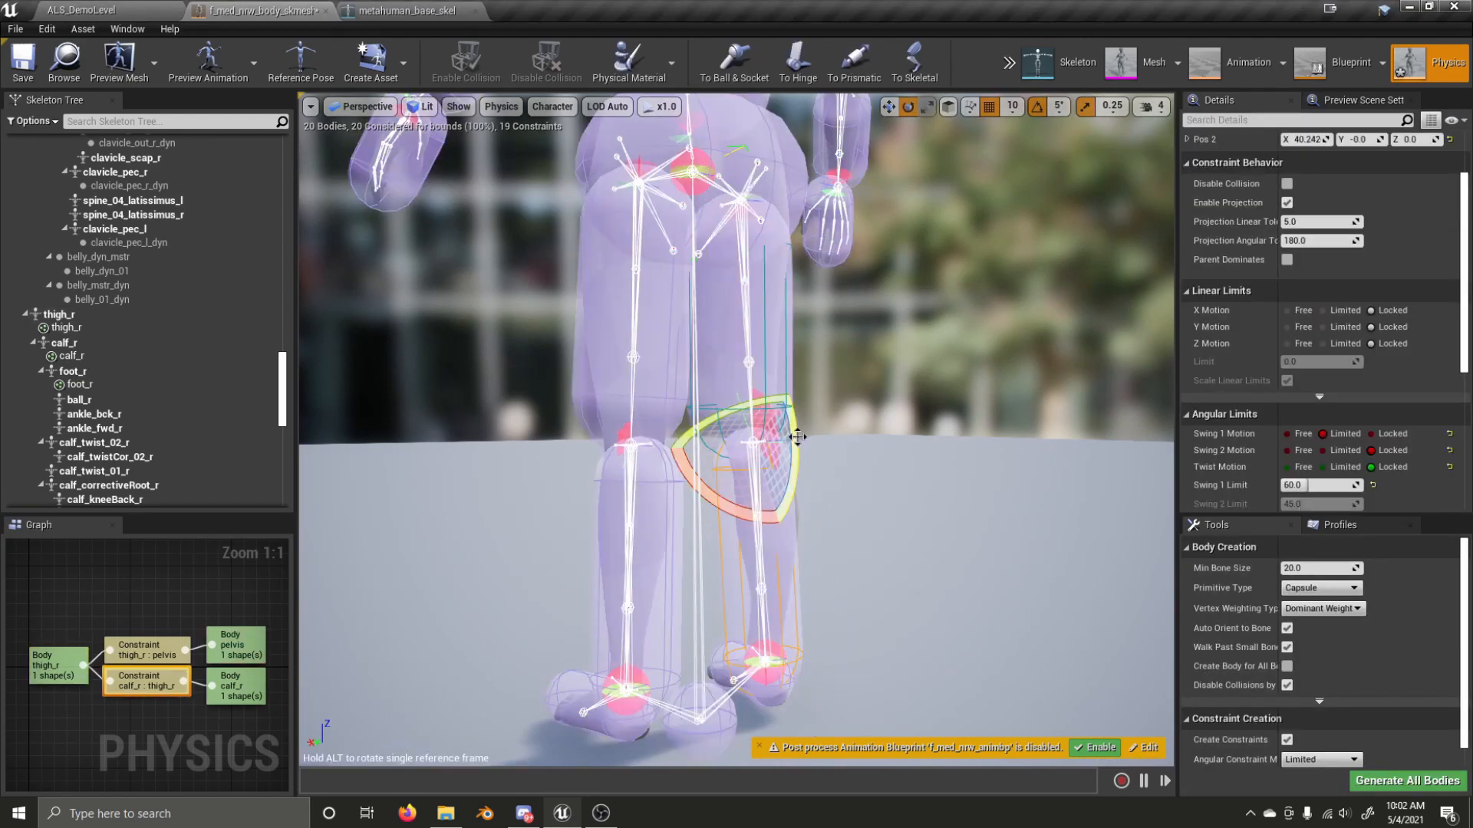
right_drag(821, 435, 537, 457)
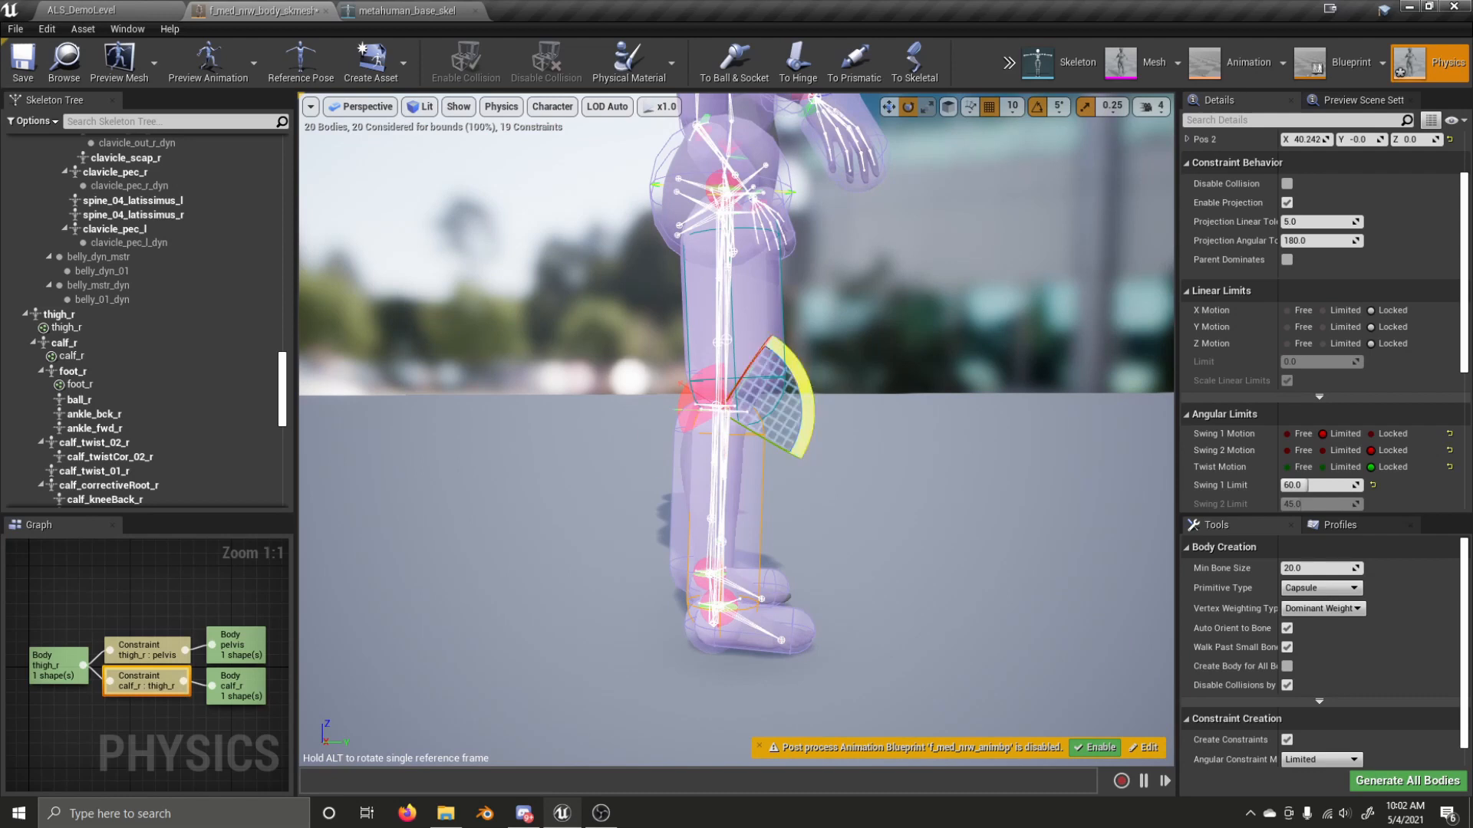
drag(796, 399, 771, 449)
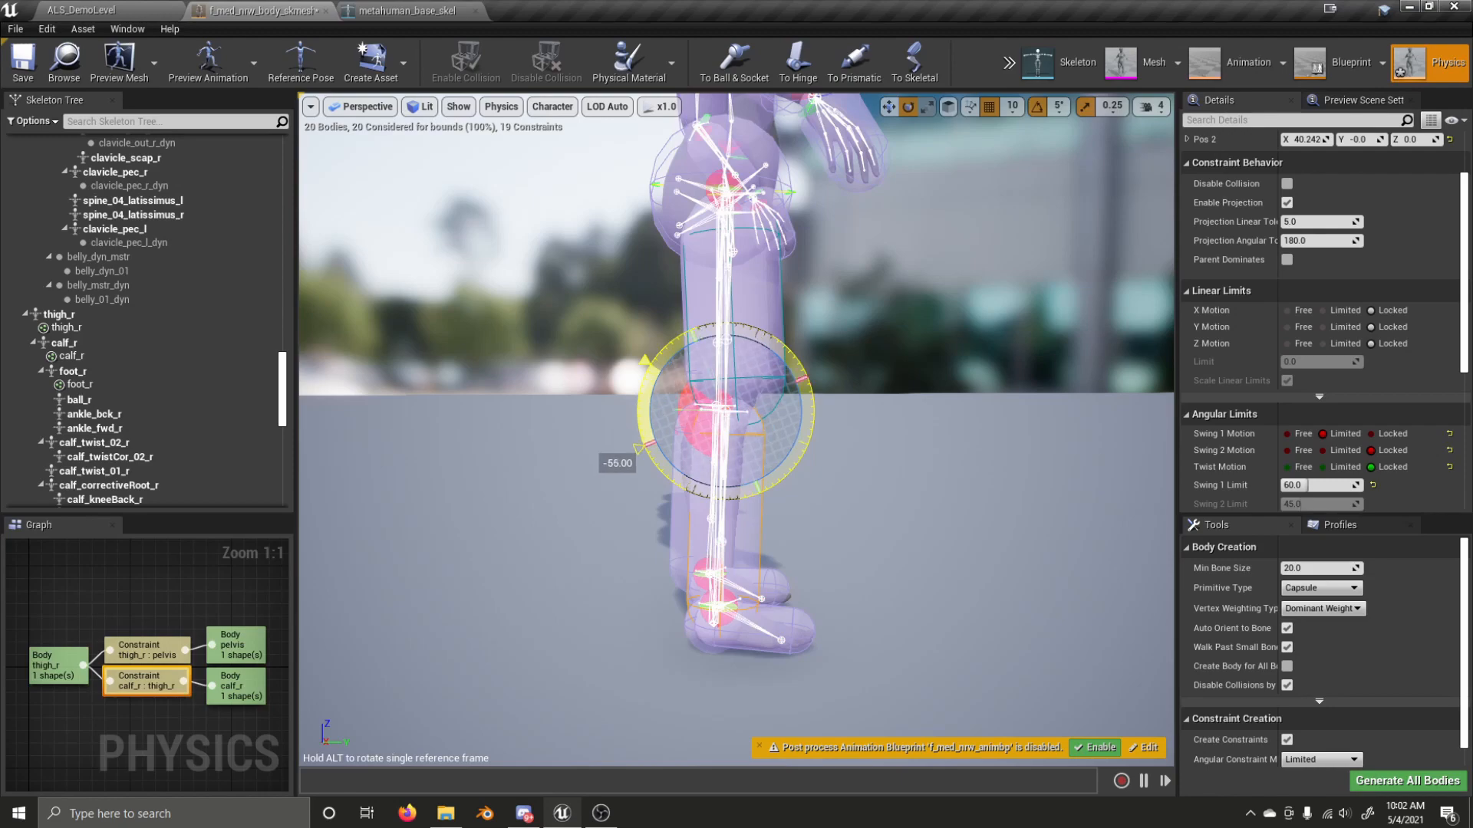
- Fine-tune the right knee constraint's orientation with a further rotation of about 5 degrees
key(d)
right_drag(805, 384, 375, 403)
key(w)
key(s)
key(d)
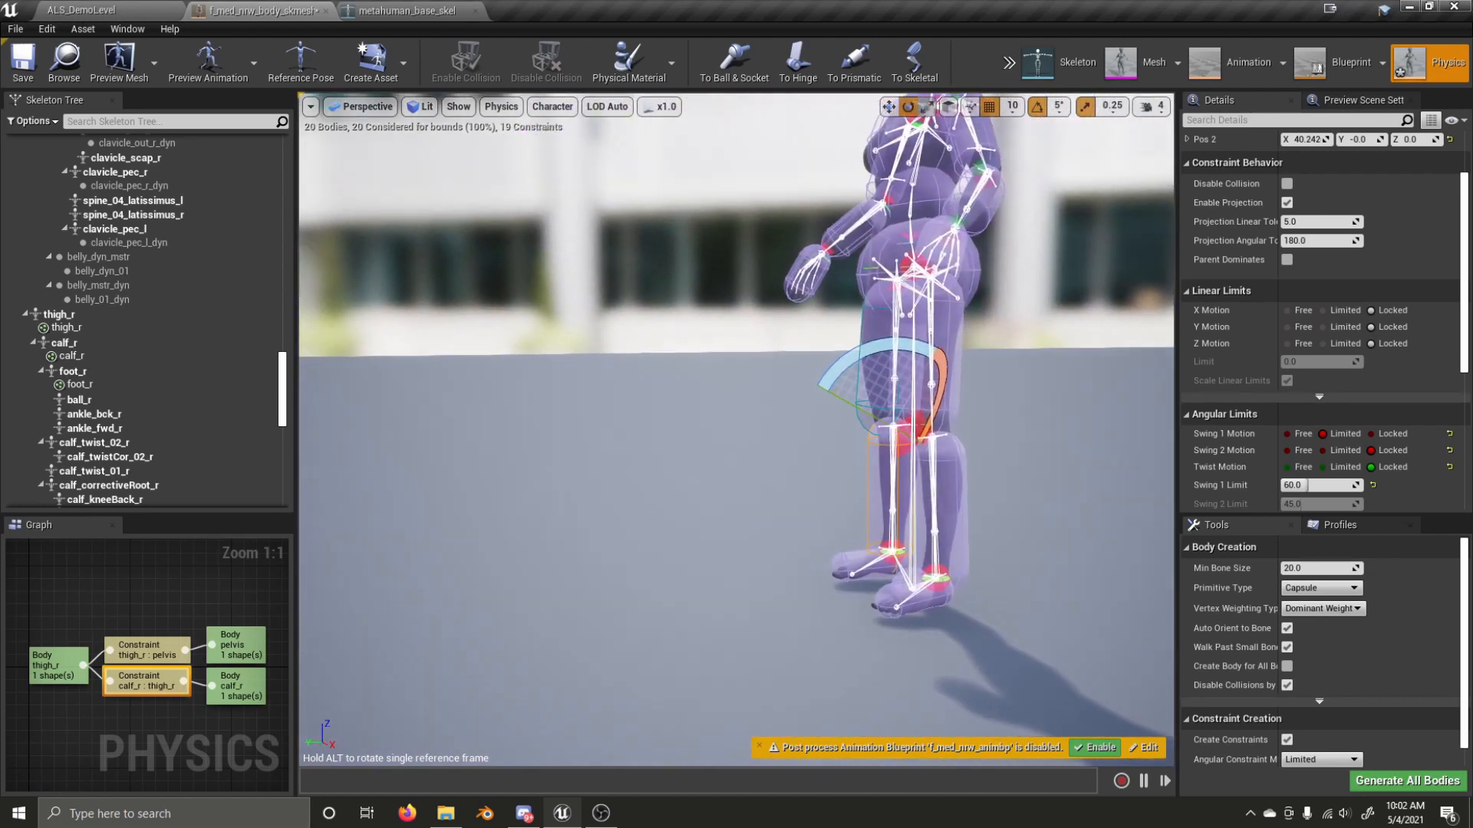
key(w)
right_drag(913, 420, 947, 425)
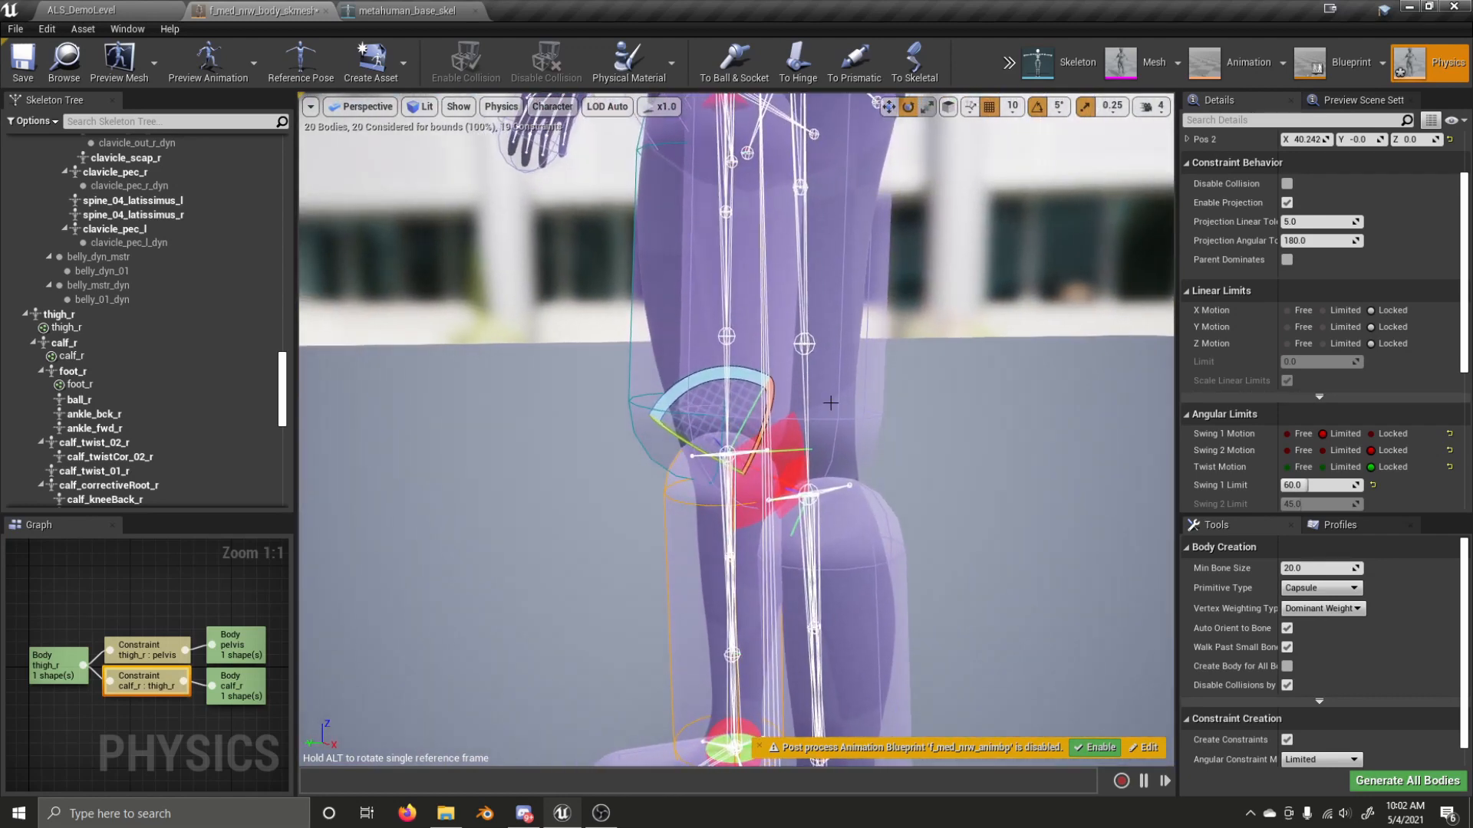
drag(713, 375, 737, 379)
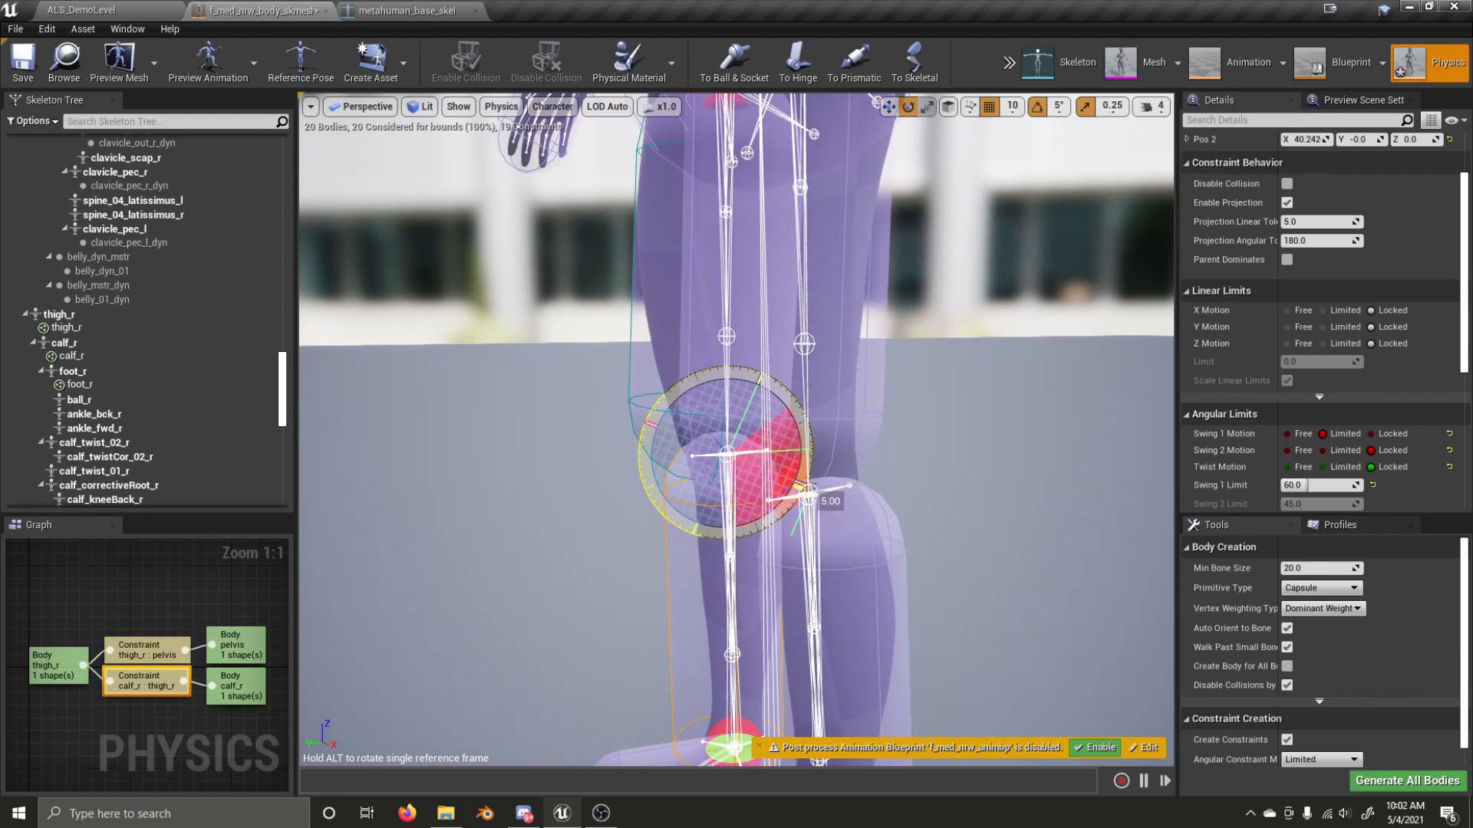
drag(725, 377, 727, 378)
- Run Simulate Selected on the thigh_r body and examine the hanging right leg from the side
right_drag(947, 375, 836, 365)
key(s)
key(d)
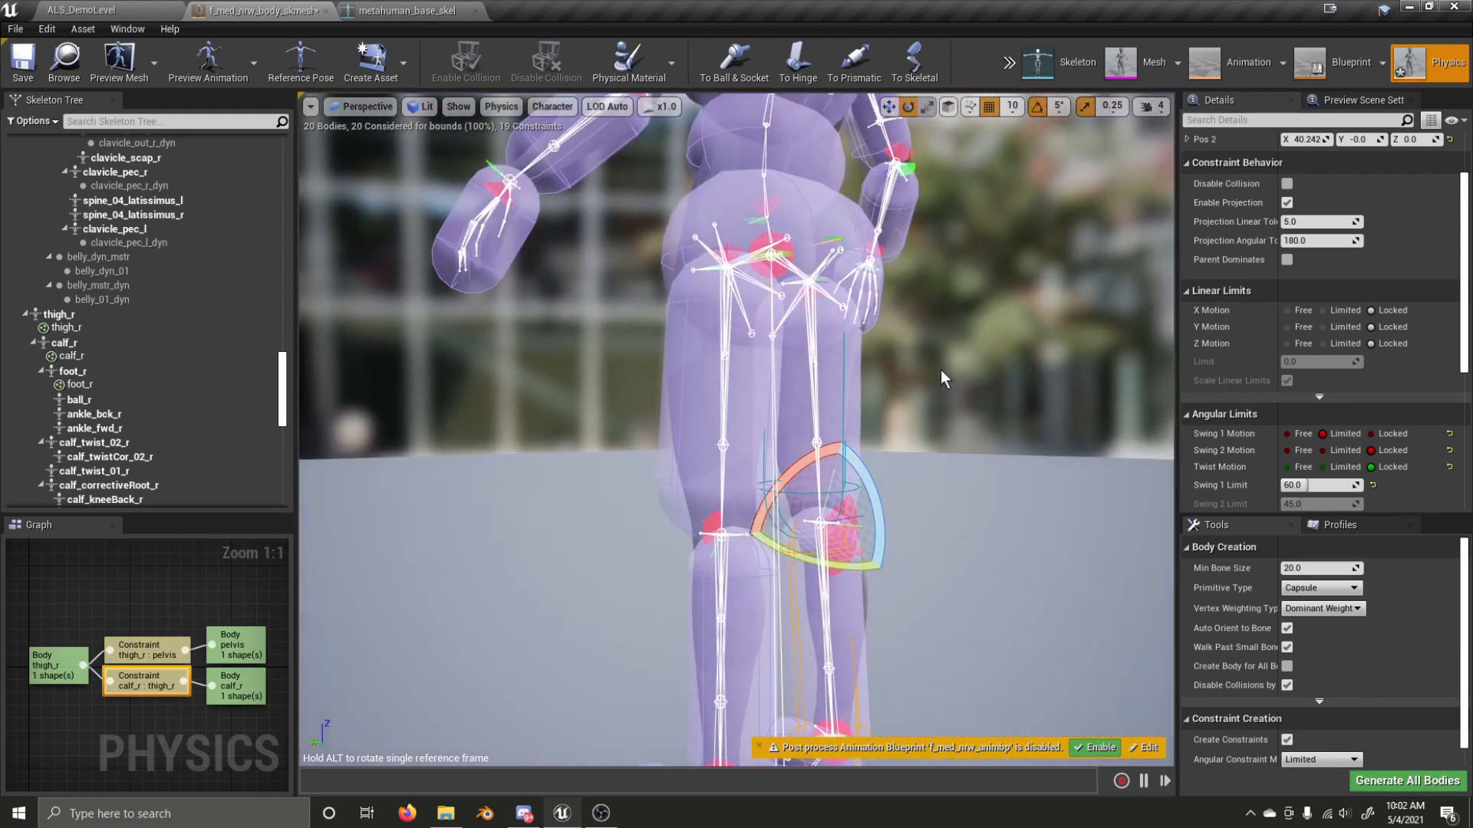
click(848, 368)
click(1009, 65)
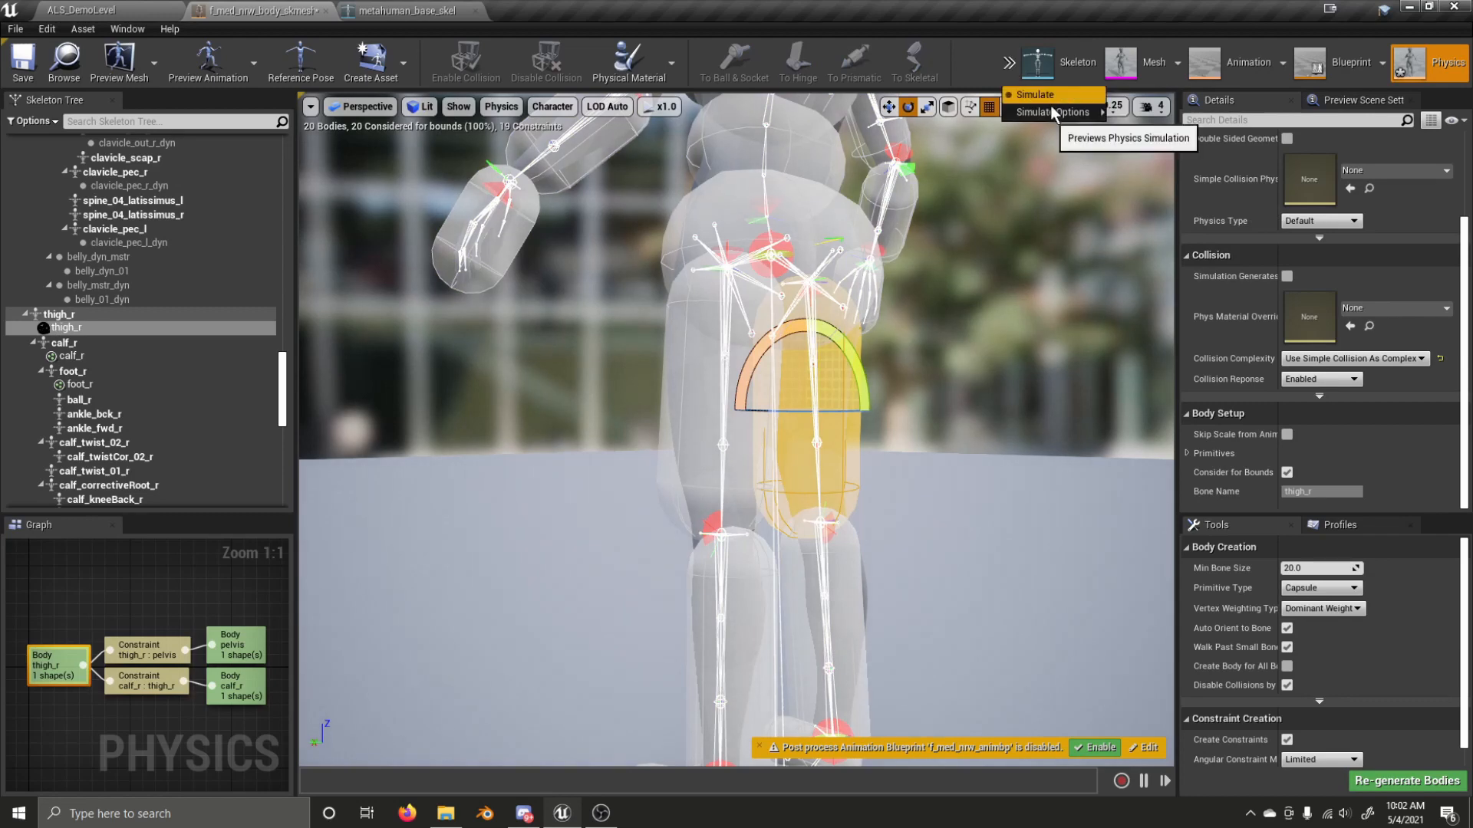
mouse_move(1109, 118)
click(1148, 144)
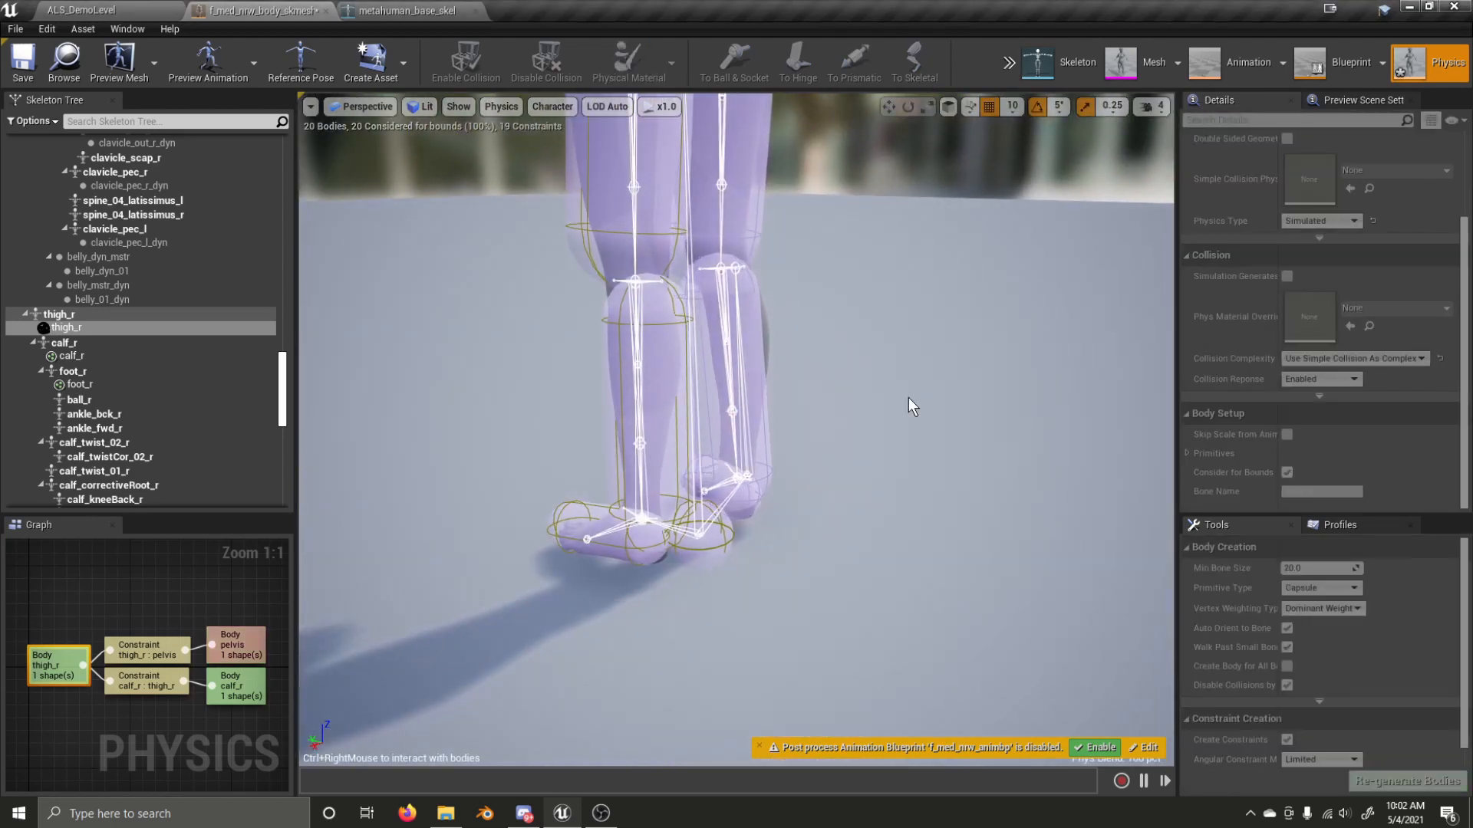
key(s)
key(d)
right_drag(895, 389, 622, 360)
key(w)
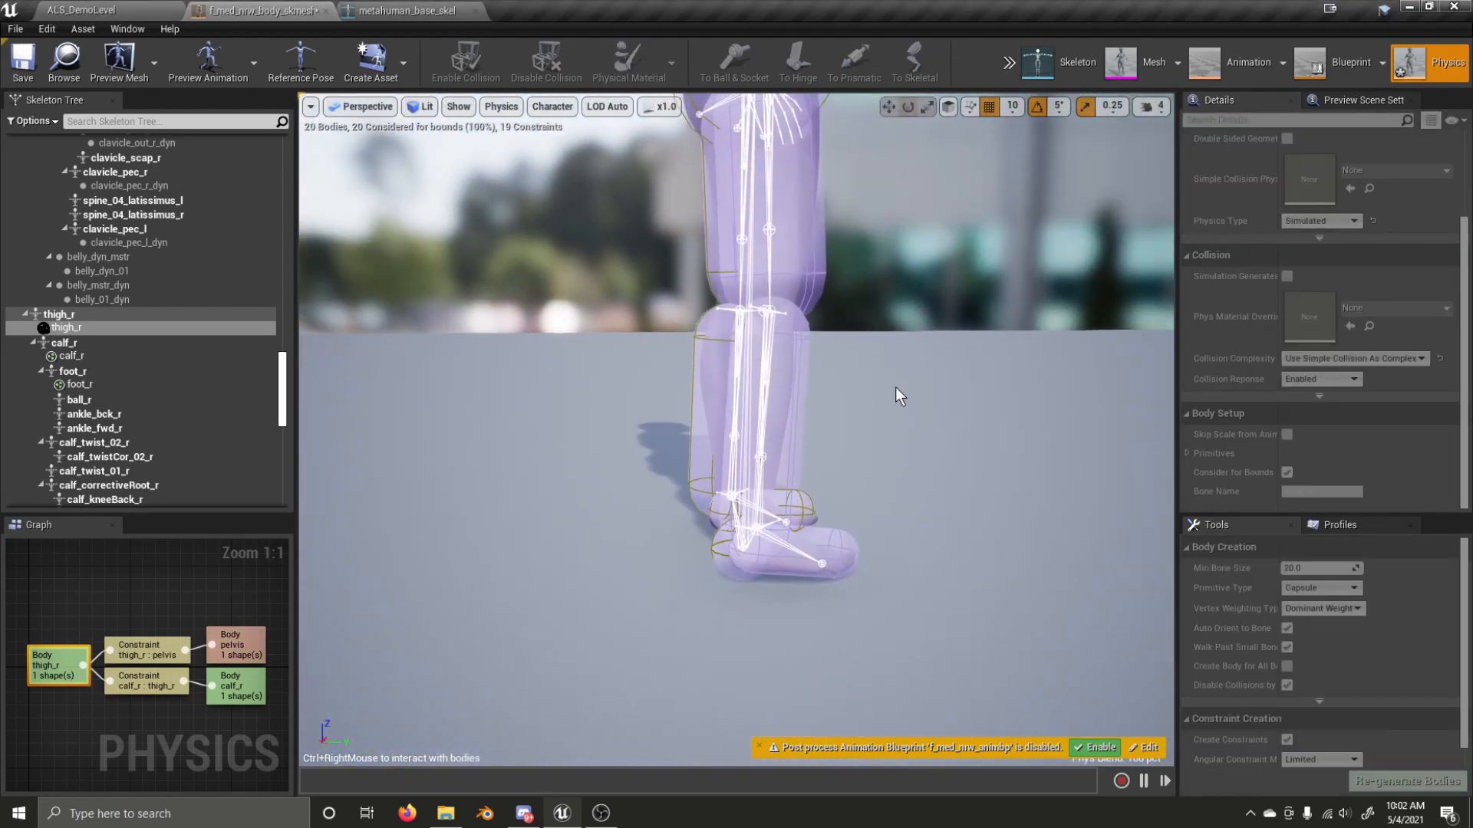
- Pull the simulated right leg up and around to test the knee's bending range, and stop the simulation
ctrl+right_drag(1205, 367, 856, 10)
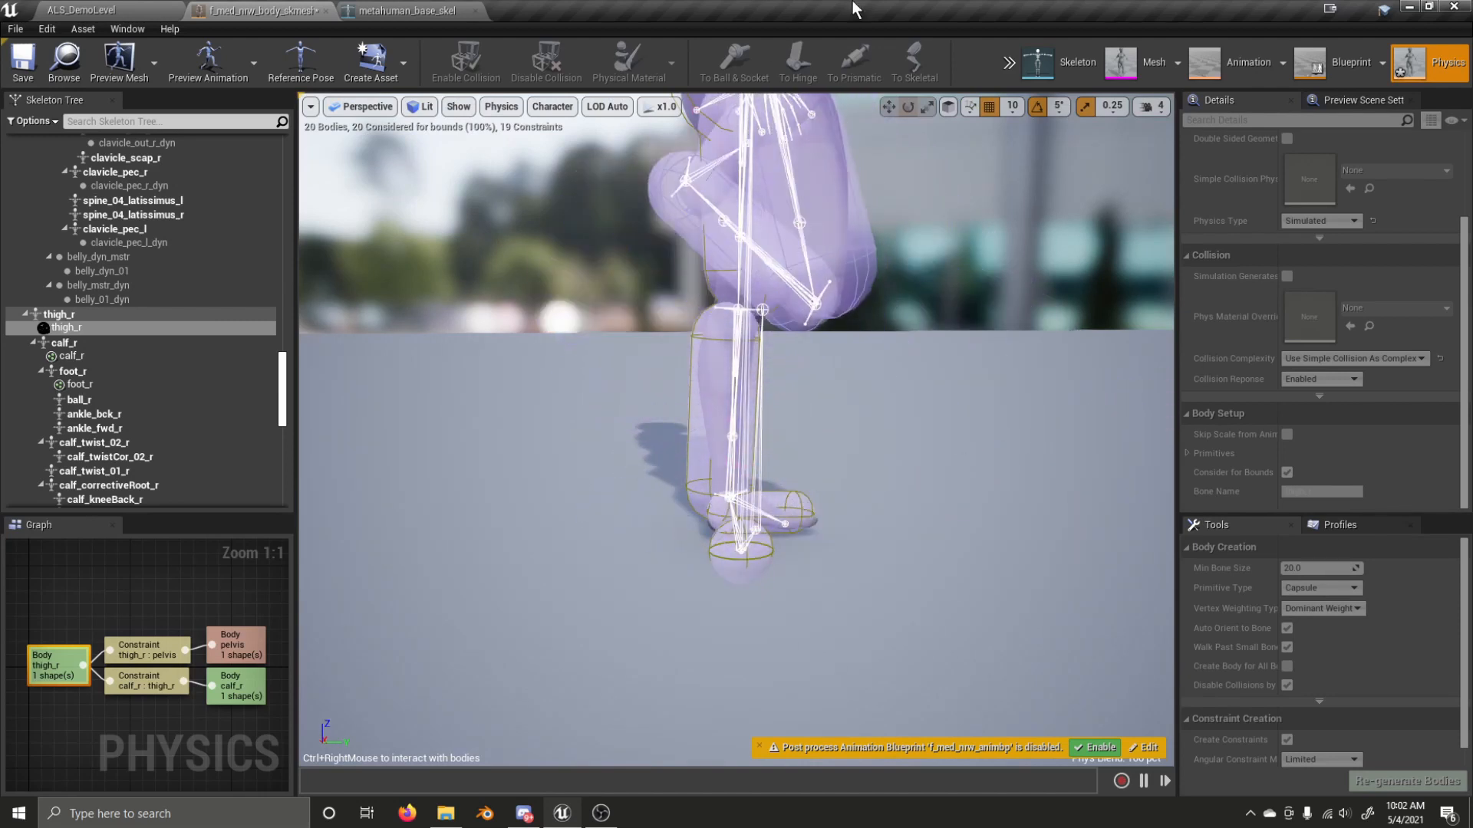
ctrl+right_drag(782, 490, 695, 273)
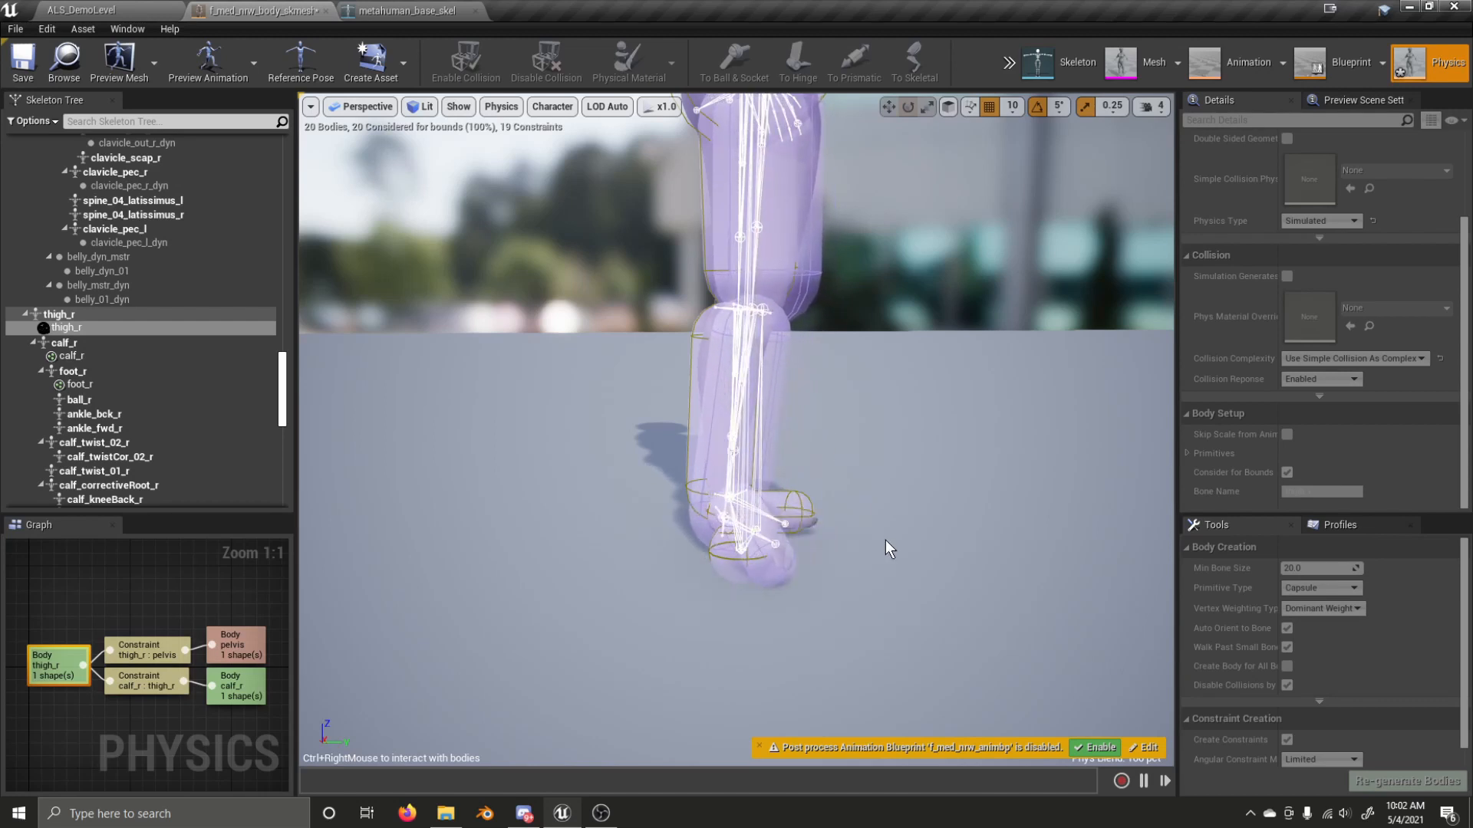
click(1011, 69)
click(1037, 102)
- Set the right ankle constraint (foot_r : calf_r) to Limited for Swing 1 and Locked for Swing 2 and Twist
right_drag(851, 406, 833, 412)
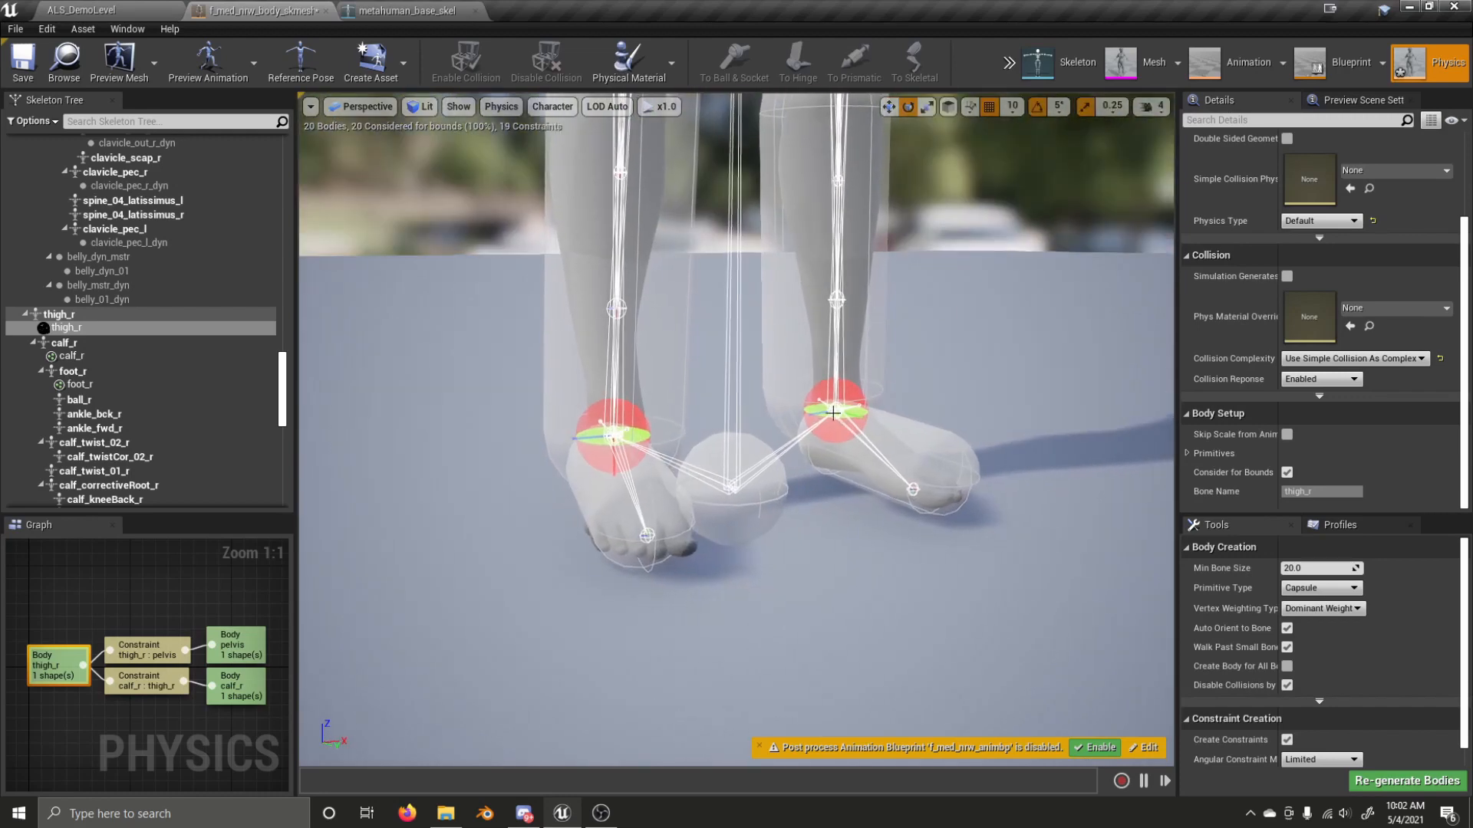
click(615, 435)
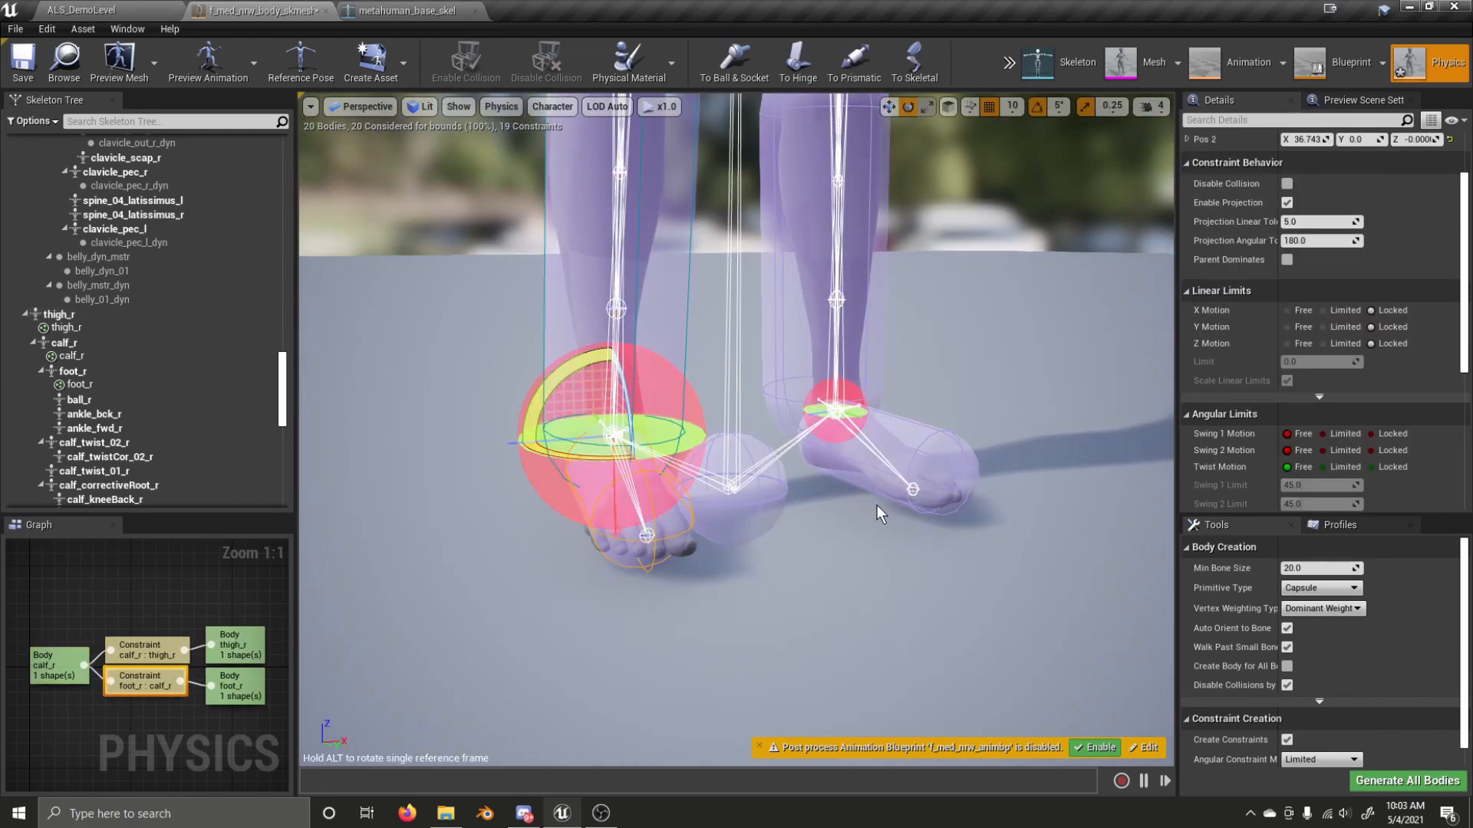
click(1336, 436)
click(1327, 449)
click(1341, 467)
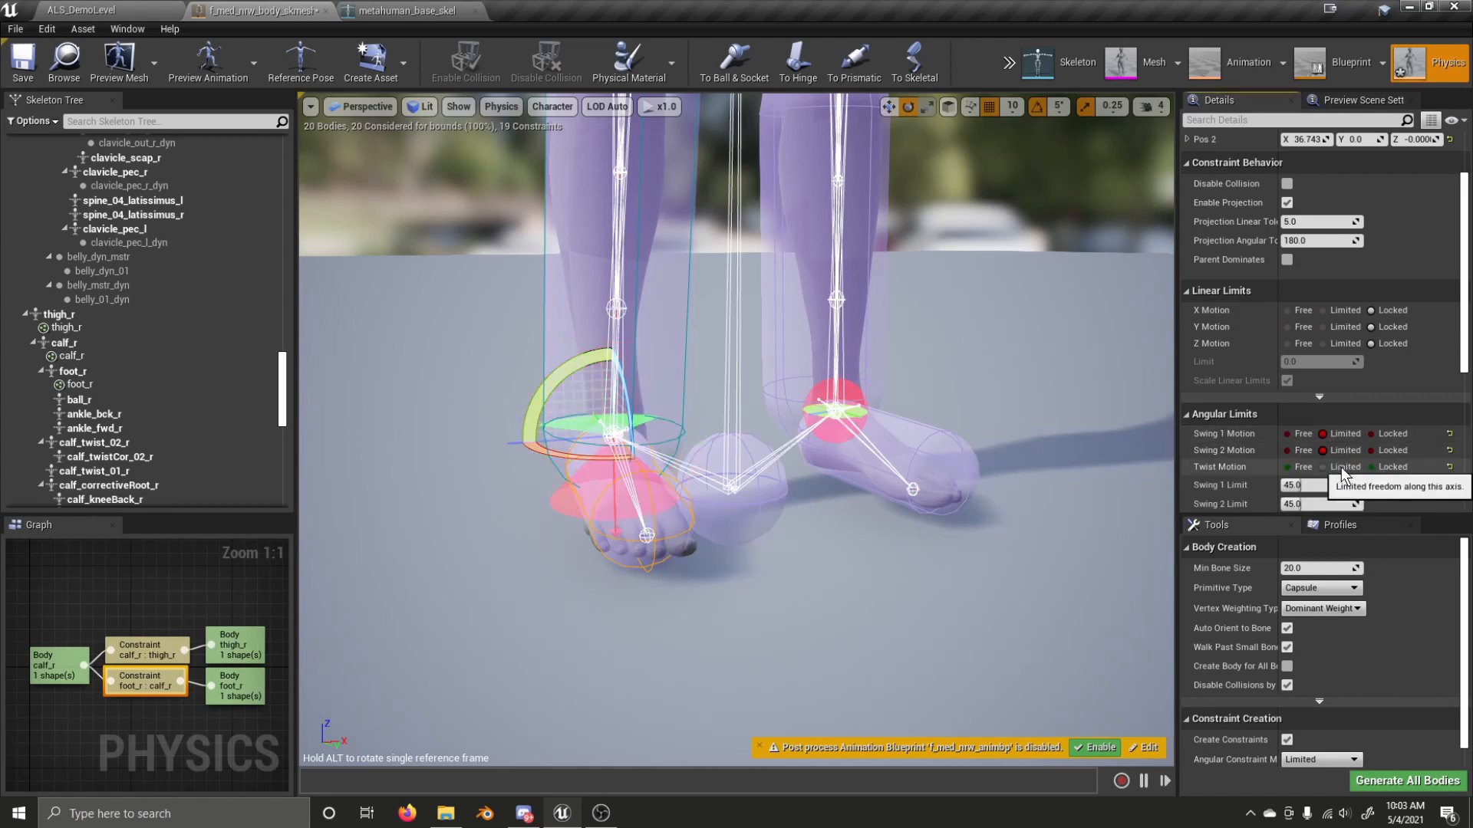
click(1390, 463)
click(1384, 447)
click(1382, 439)
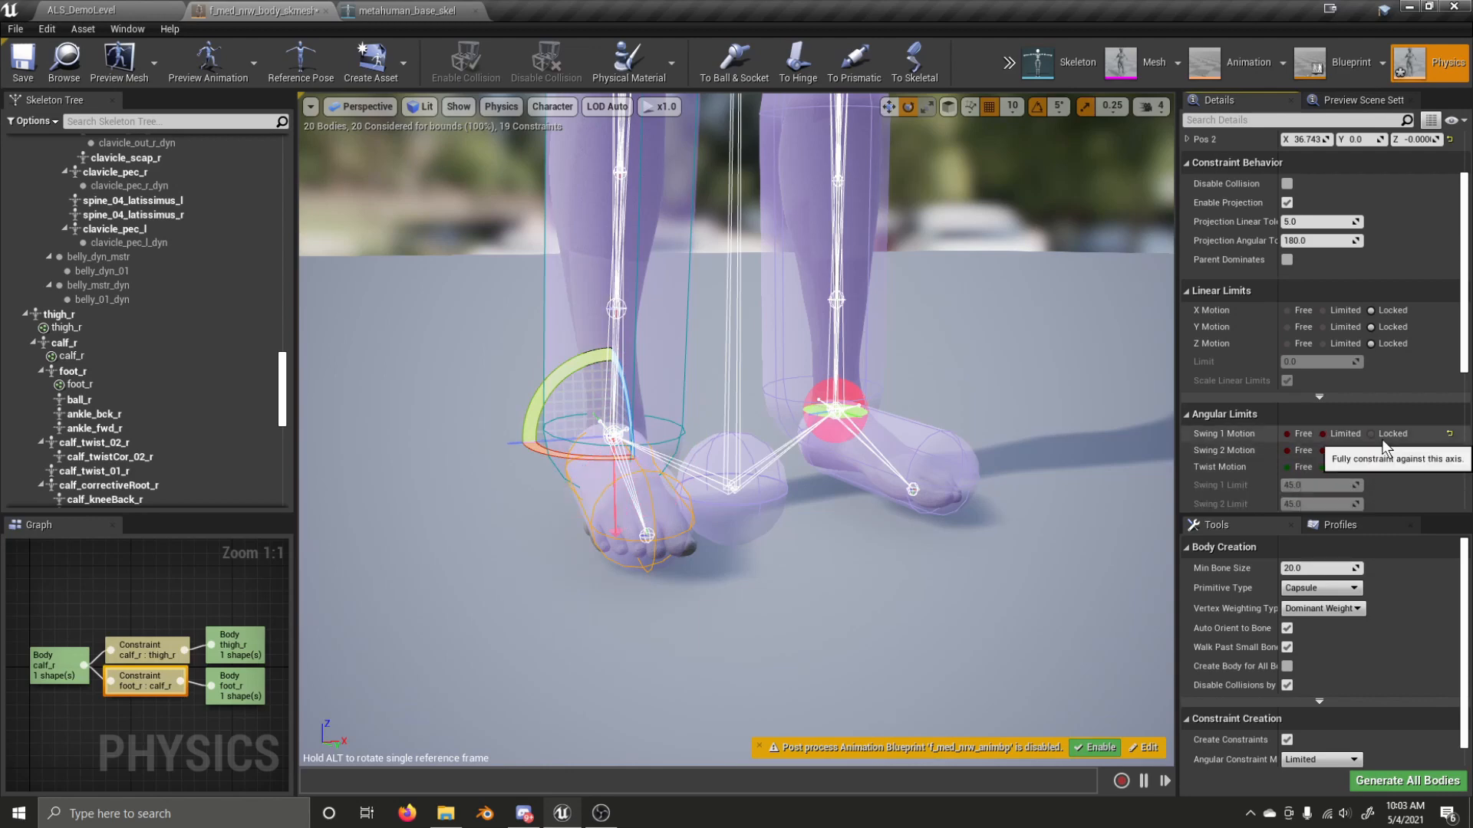
click(1327, 436)
click(1318, 484)
- Rotate the right ankle constraint by about -50 degrees so its angular range points toward the front of the foot
right_drag(736, 437, 947, 422)
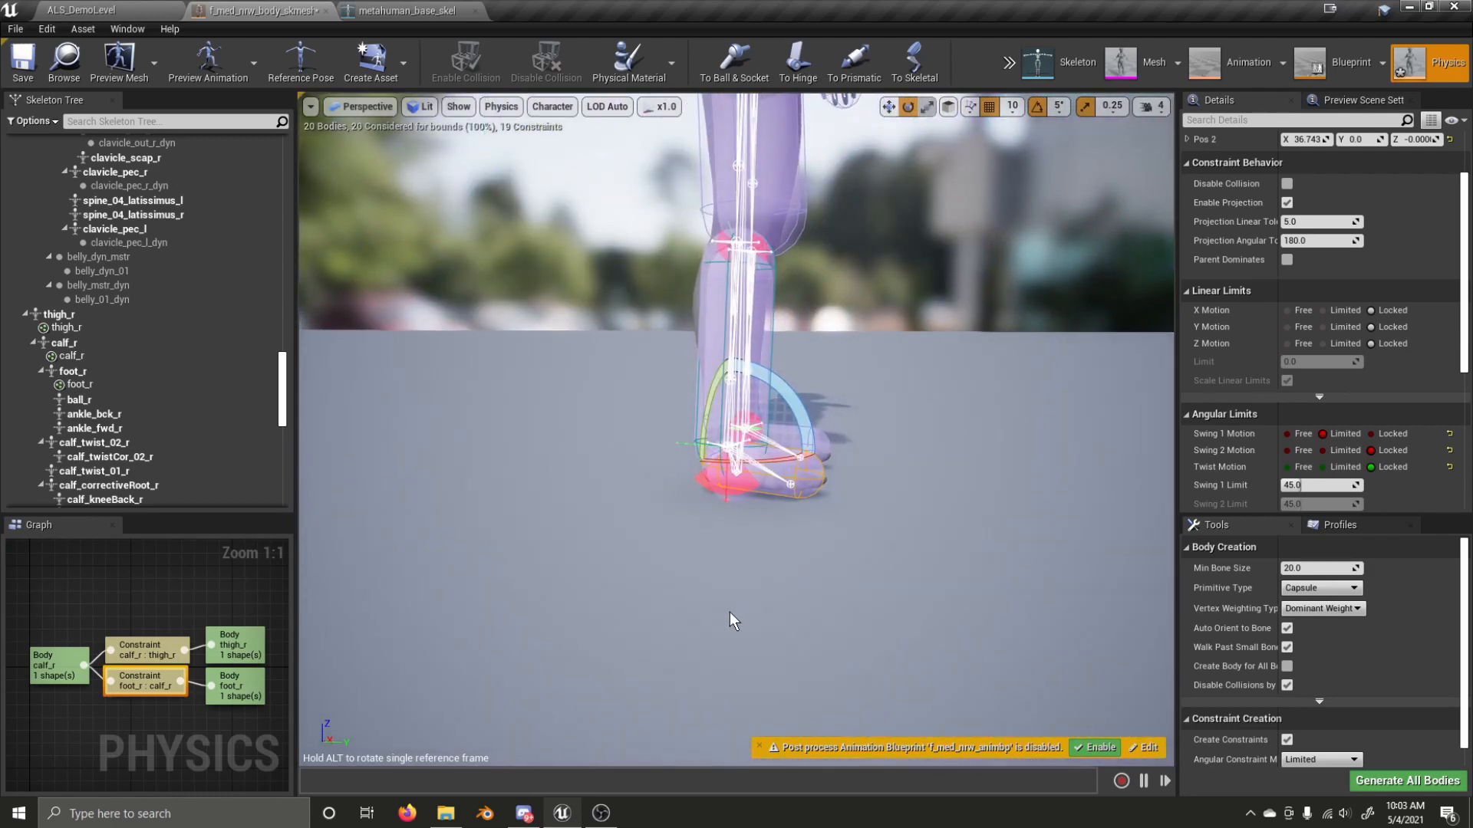
drag(794, 401, 758, 366)
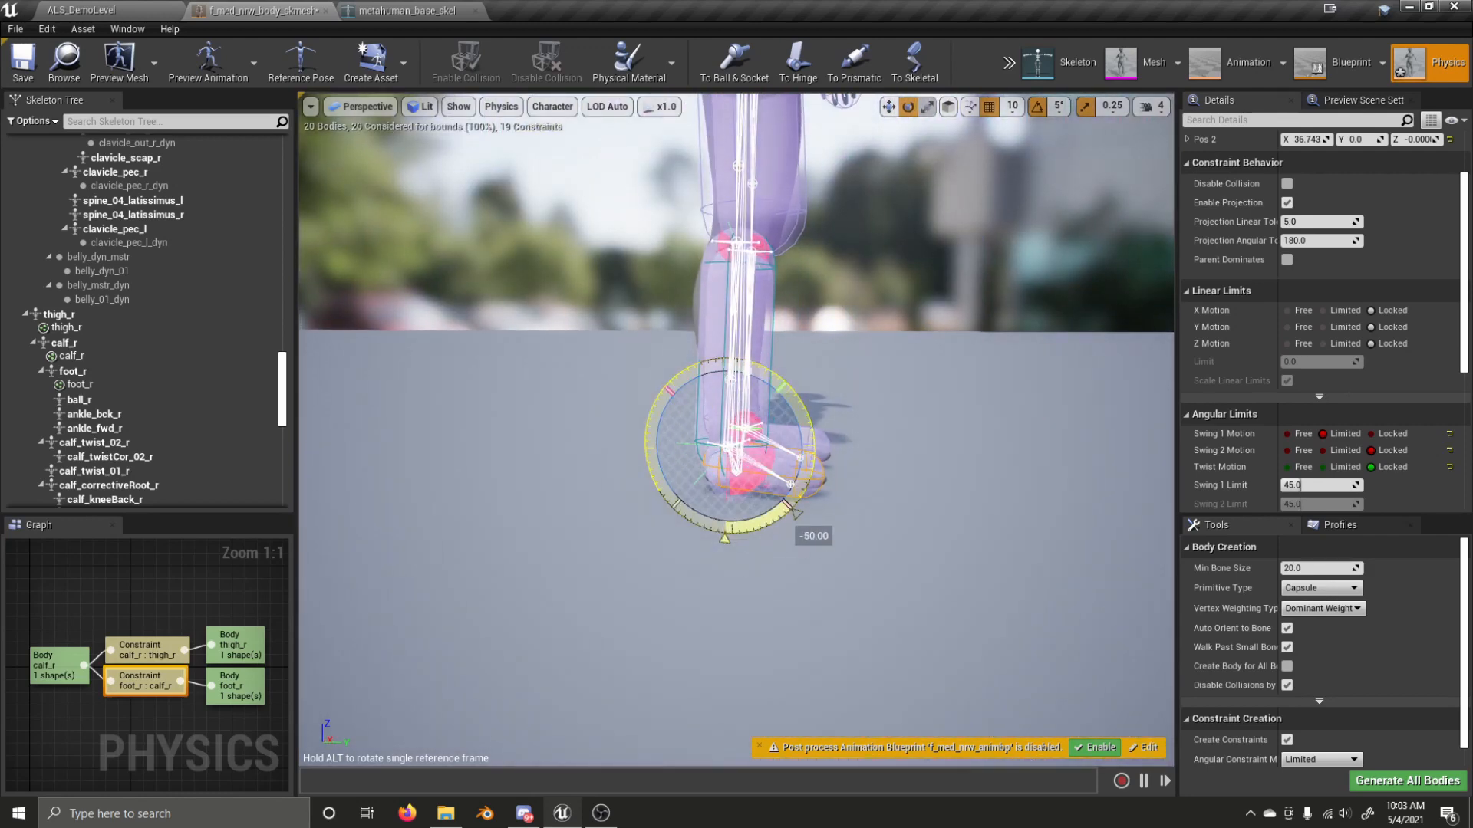
drag(802, 436, 806, 495)
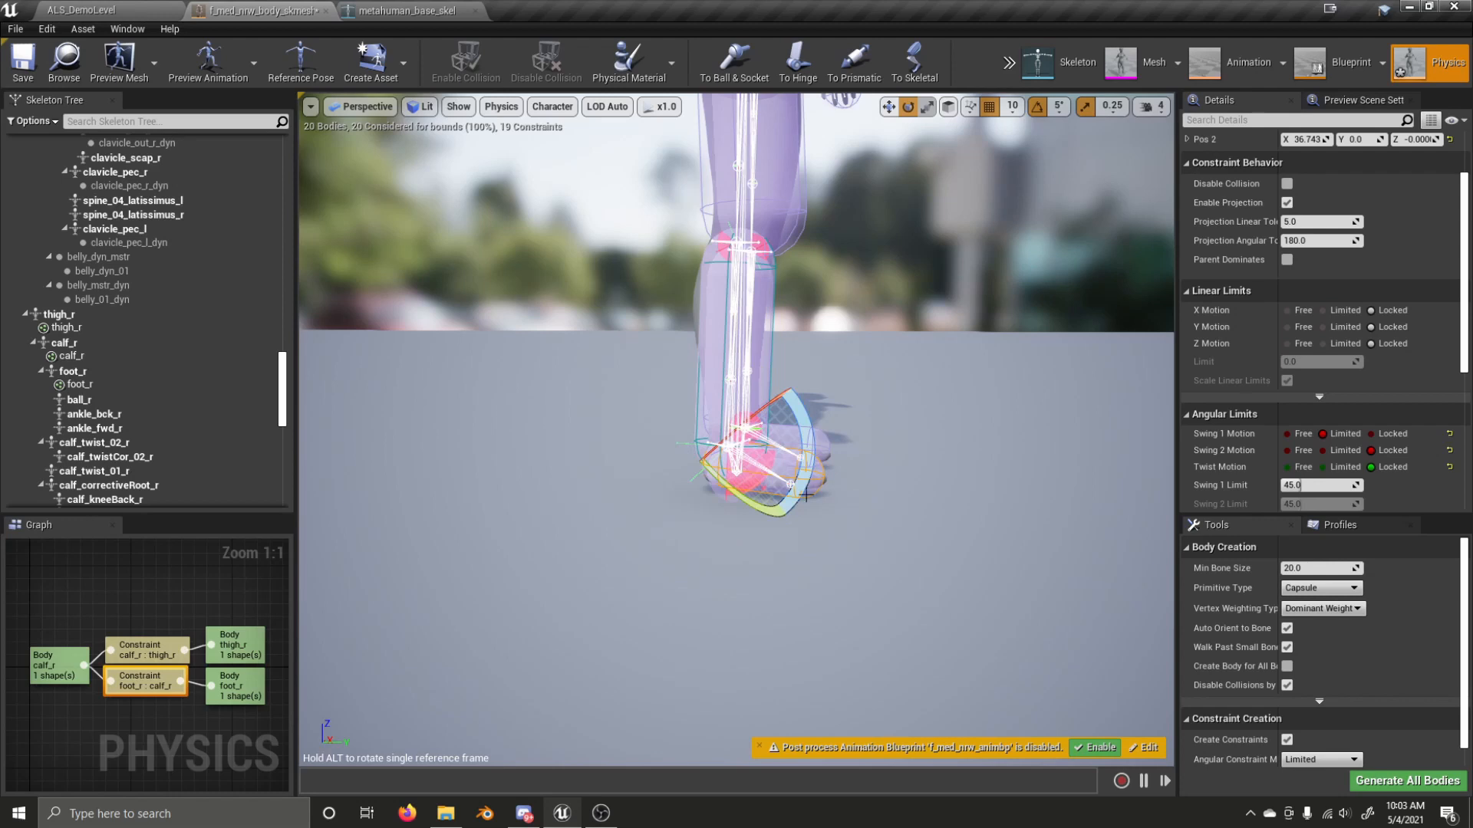
- Run Simulate Selected on the calf_r body, pull the right foot to test the ankle's range, and stop the simulation
click(744, 387)
click(721, 348)
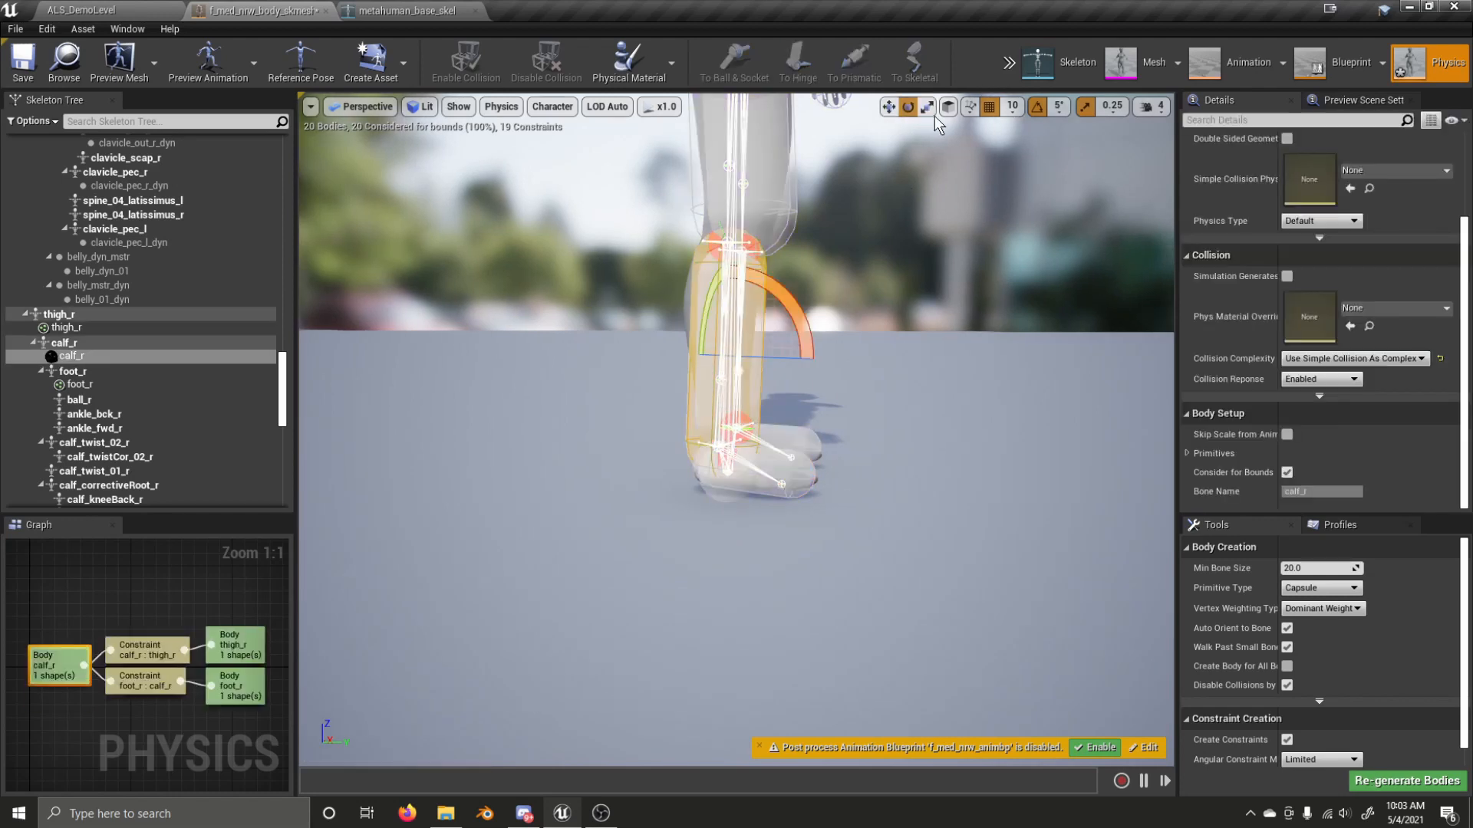
click(1017, 62)
mouse_move(1034, 108)
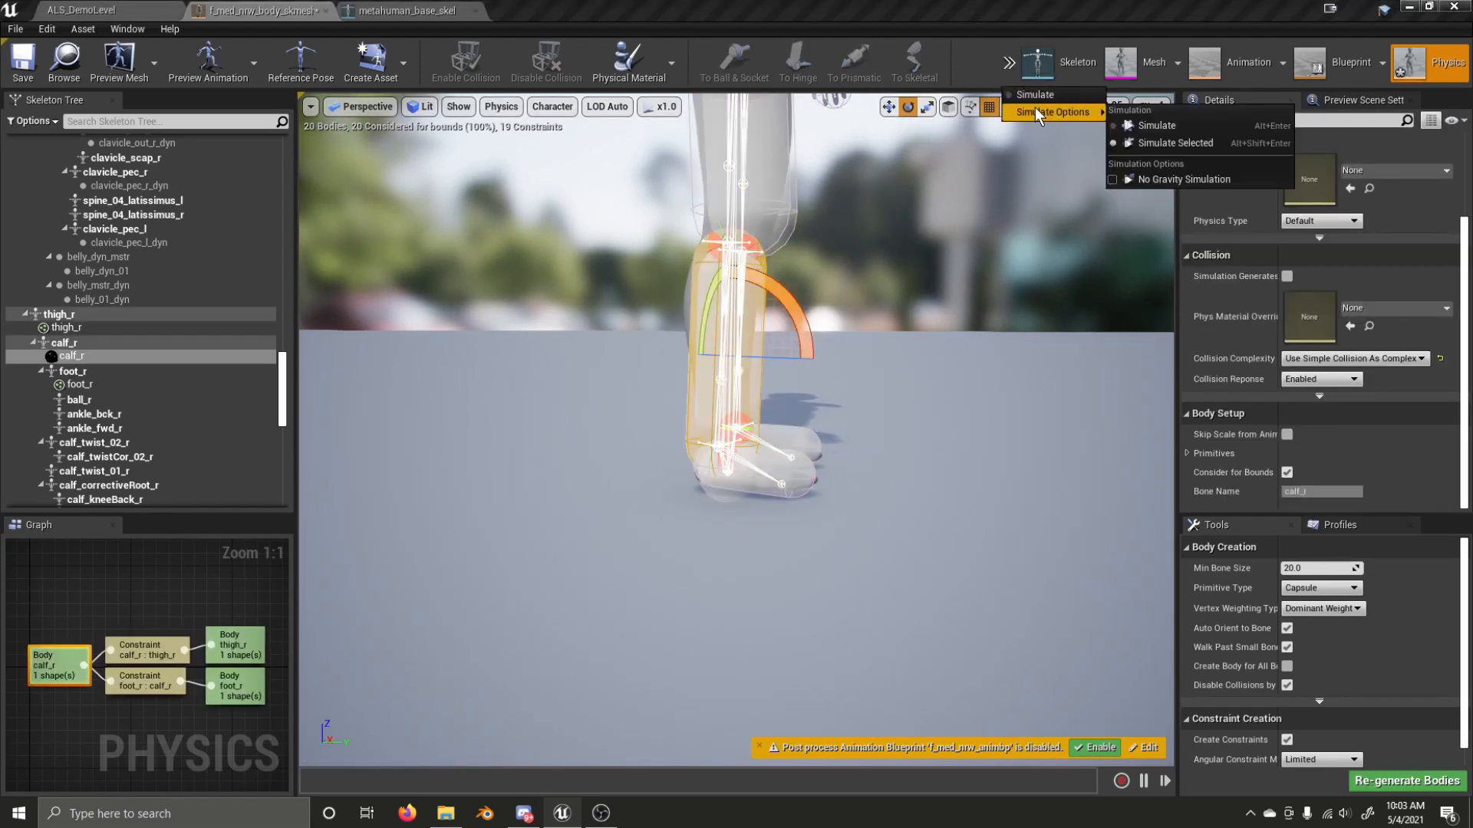
click(1167, 142)
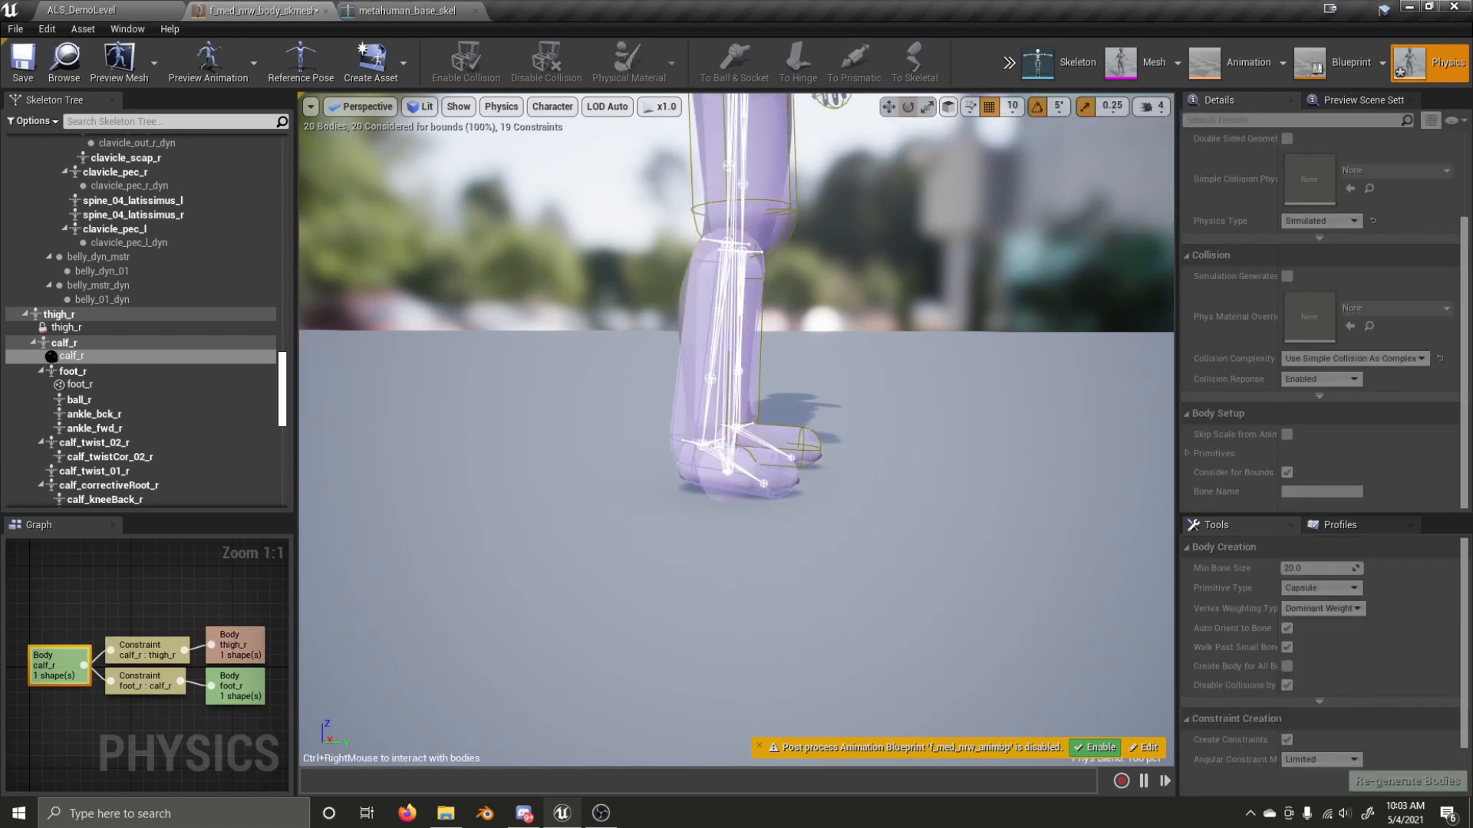
ctrl+right_drag(806, 467, 867, 430)
click(1009, 63)
click(1005, 91)
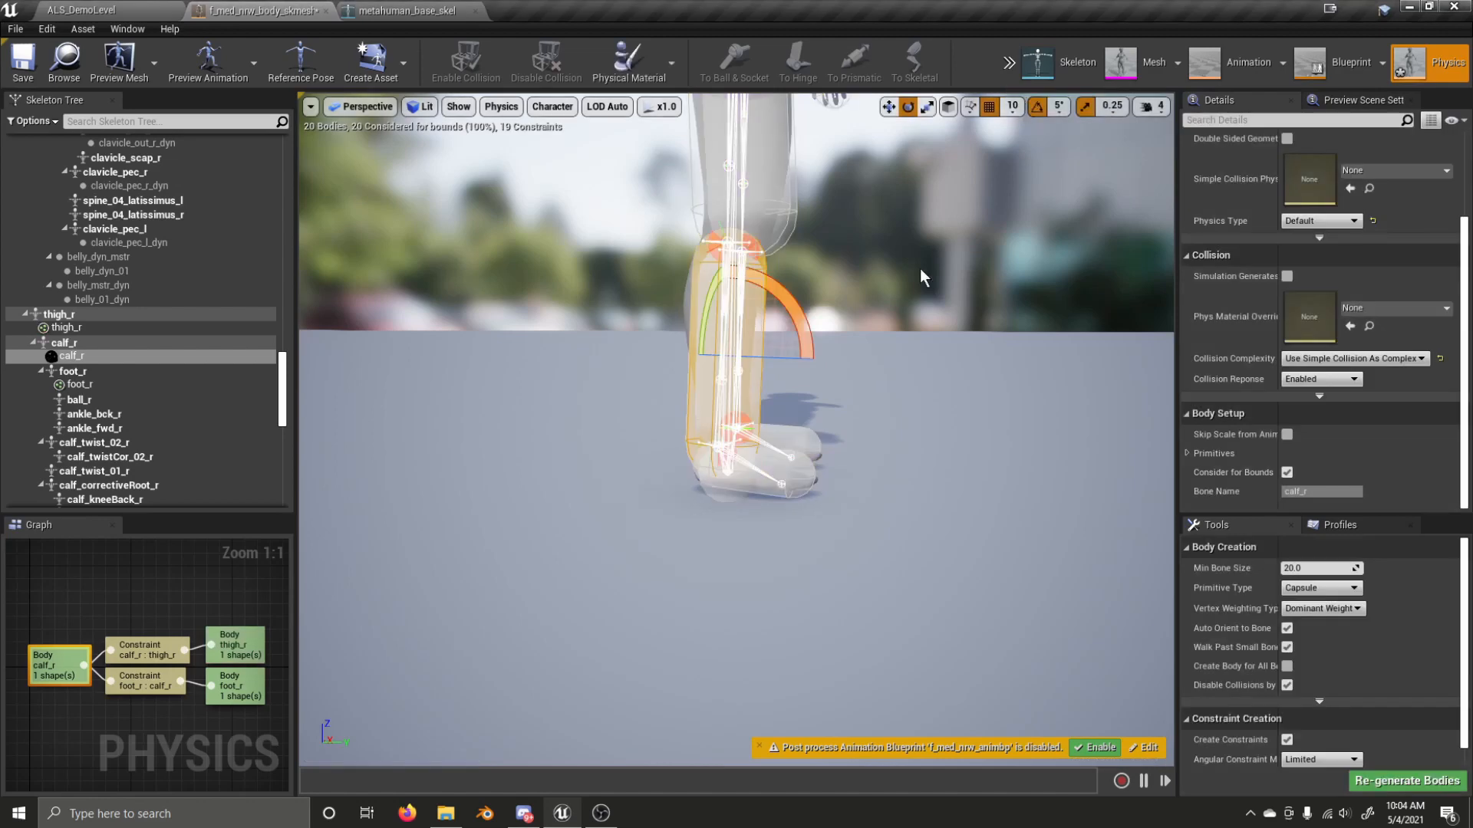
- Rotate the right ankle constraint back so its angular range points straight down
click(724, 455)
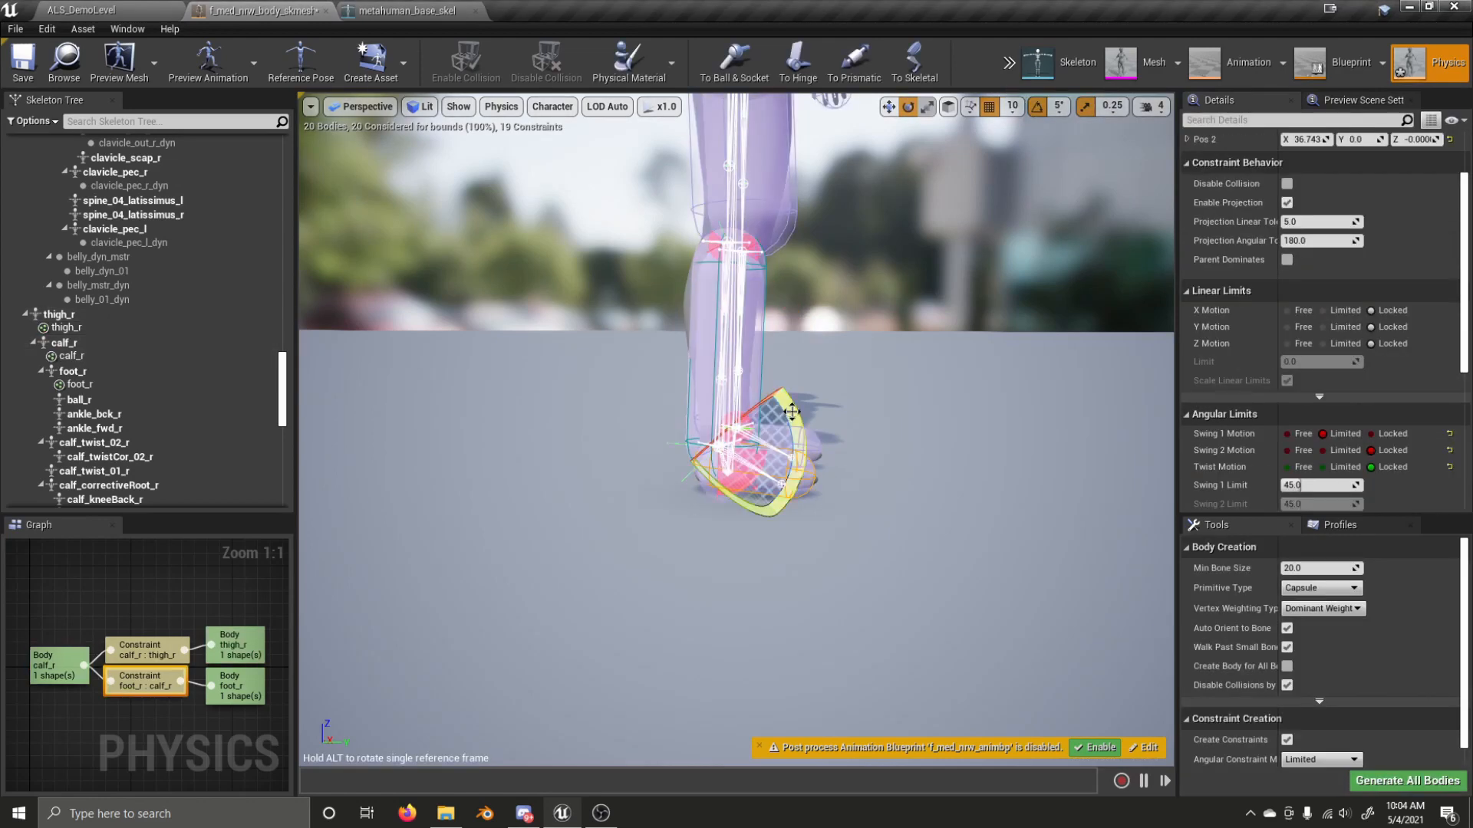
drag(791, 412, 791, 412)
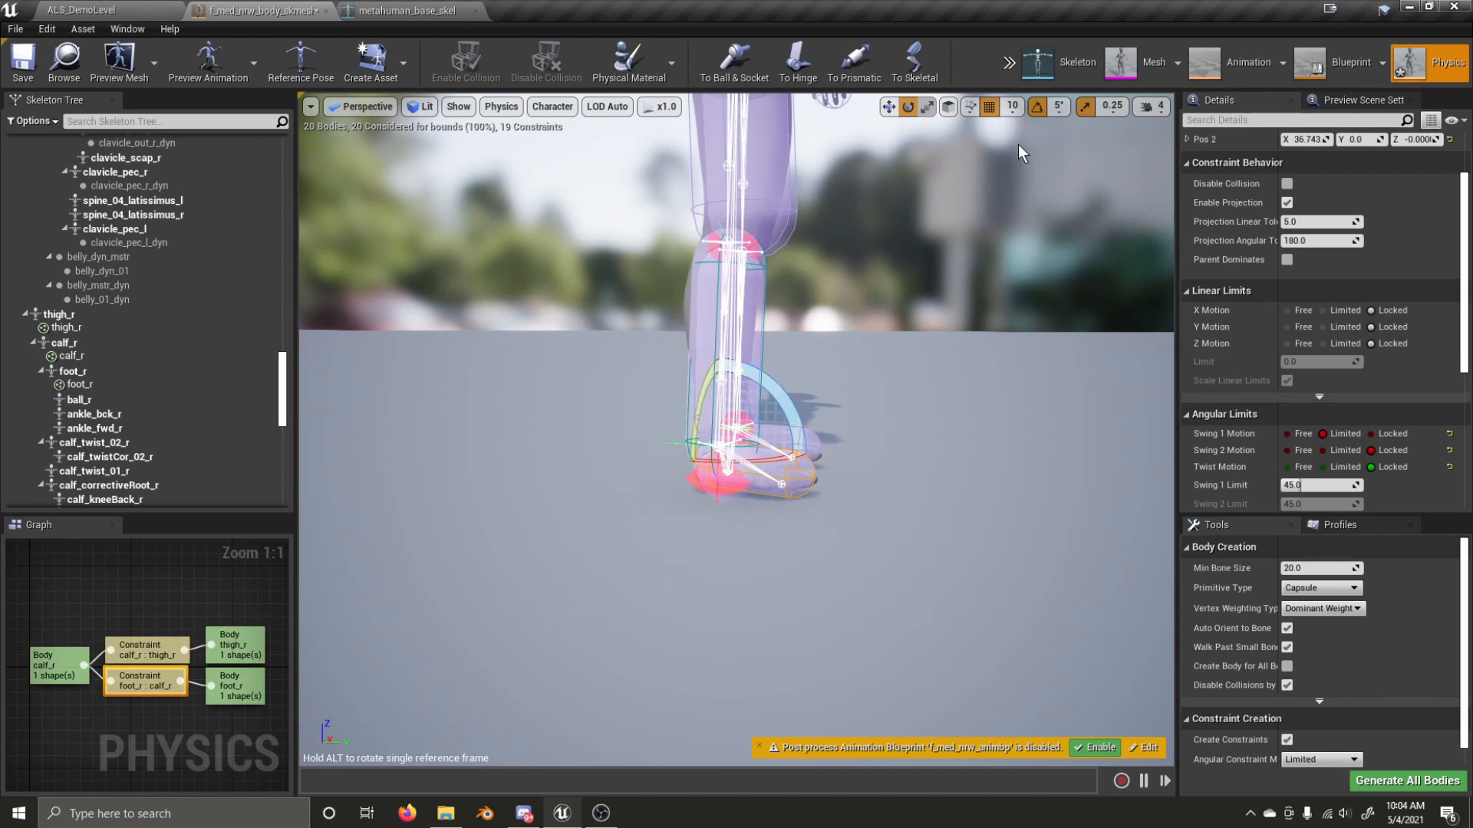
- Run Simulate Selected on the calf_r body, pull the right foot backward to test the ankle, and stop the simulation
click(1010, 63)
mouse_move(1053, 112)
click(748, 315)
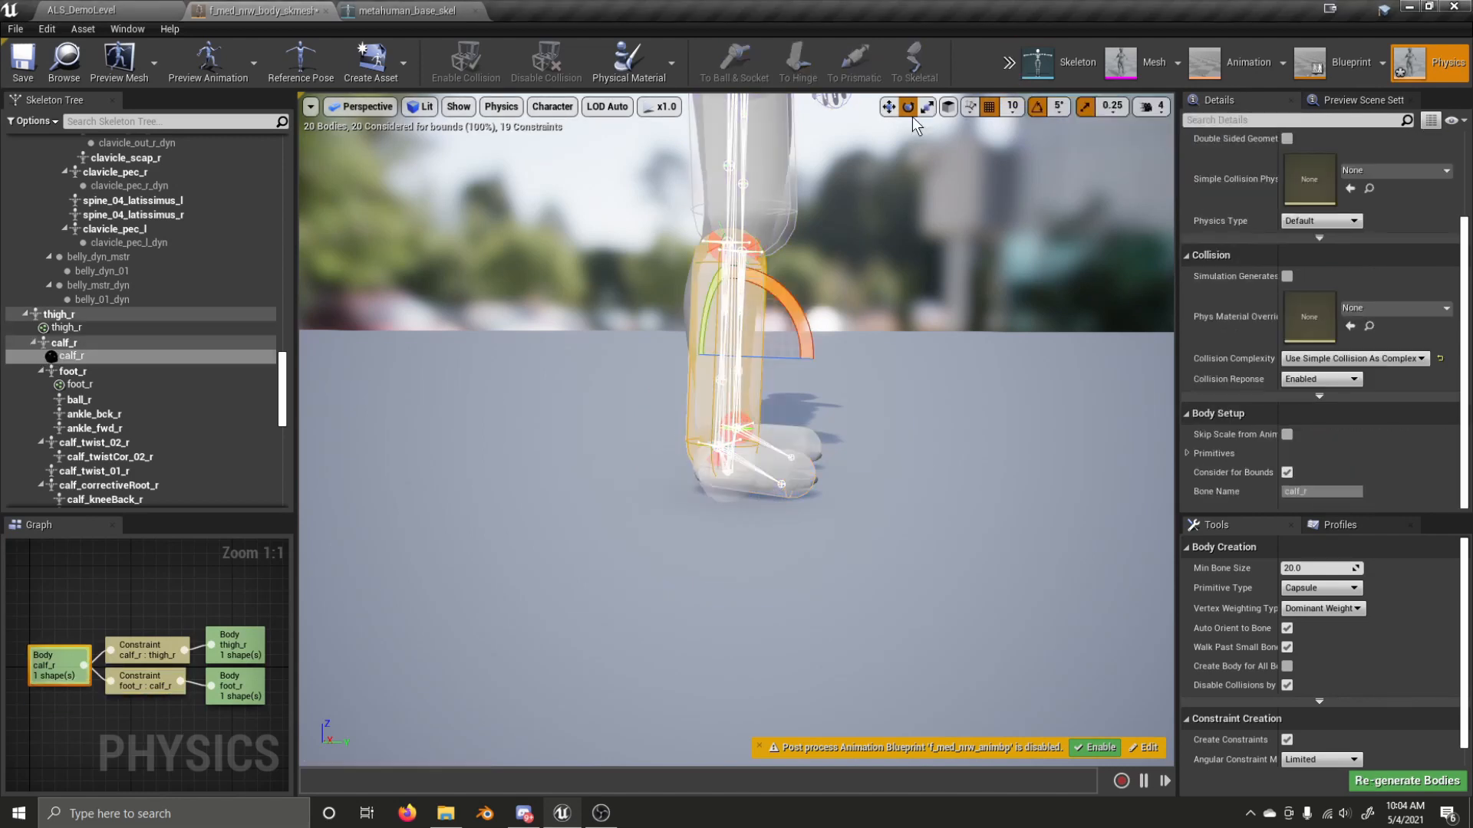
click(1009, 63)
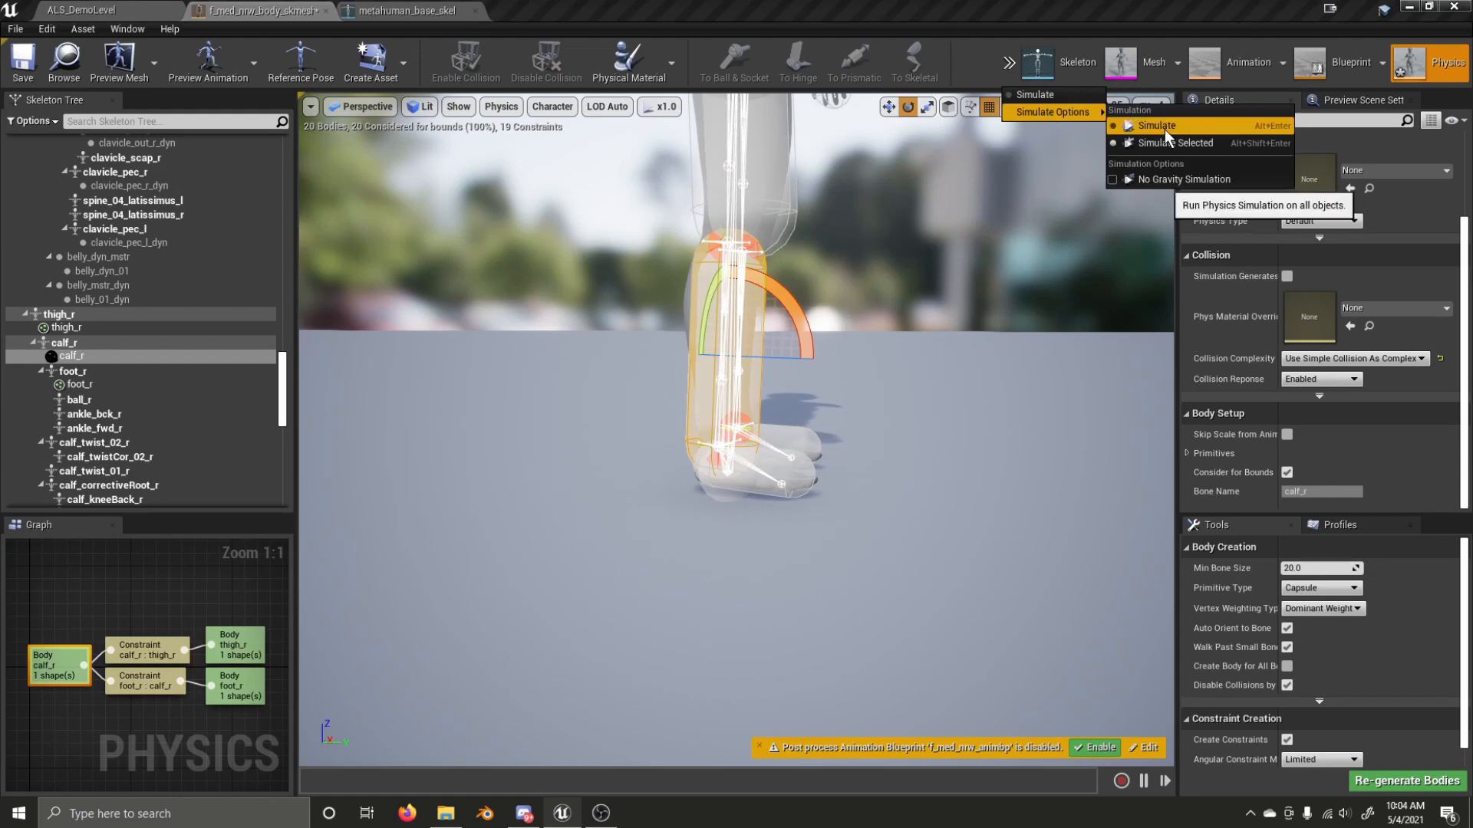
click(1165, 129)
key(alt+s)
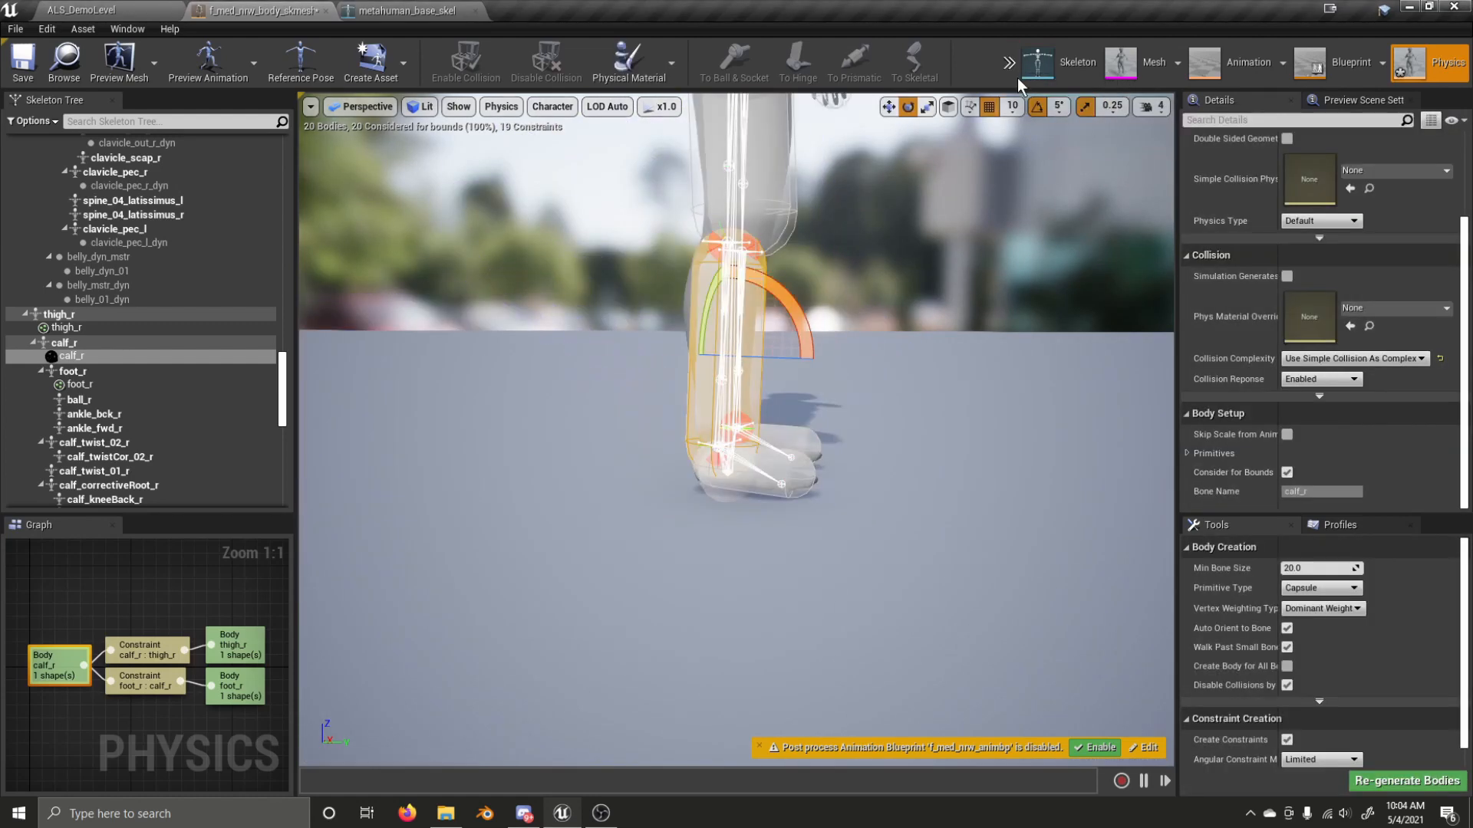
mouse_move(1061, 108)
click(1171, 145)
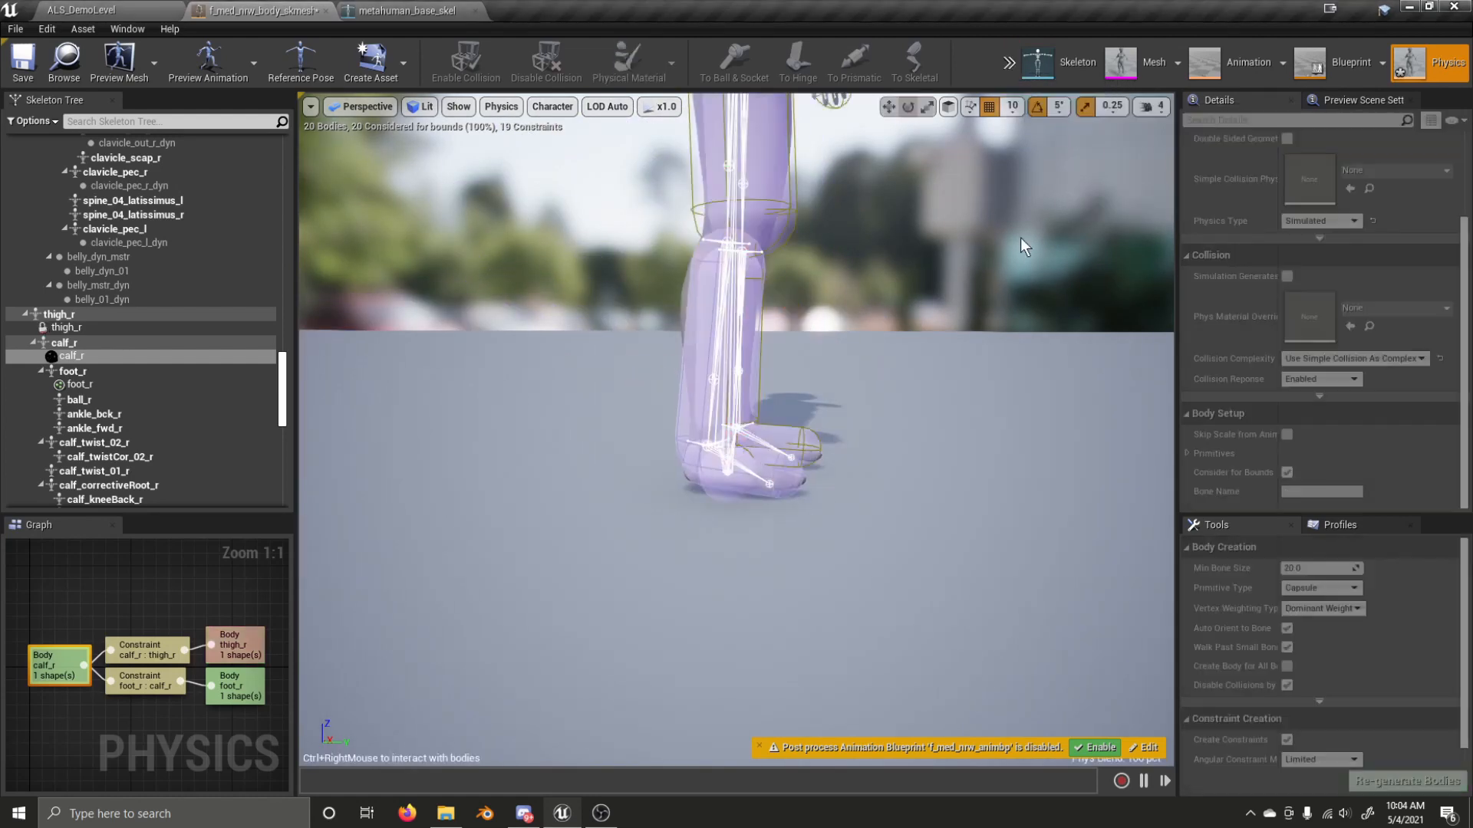
ctrl+right_drag(758, 463, 651, 483)
click(1010, 82)
click(1016, 113)
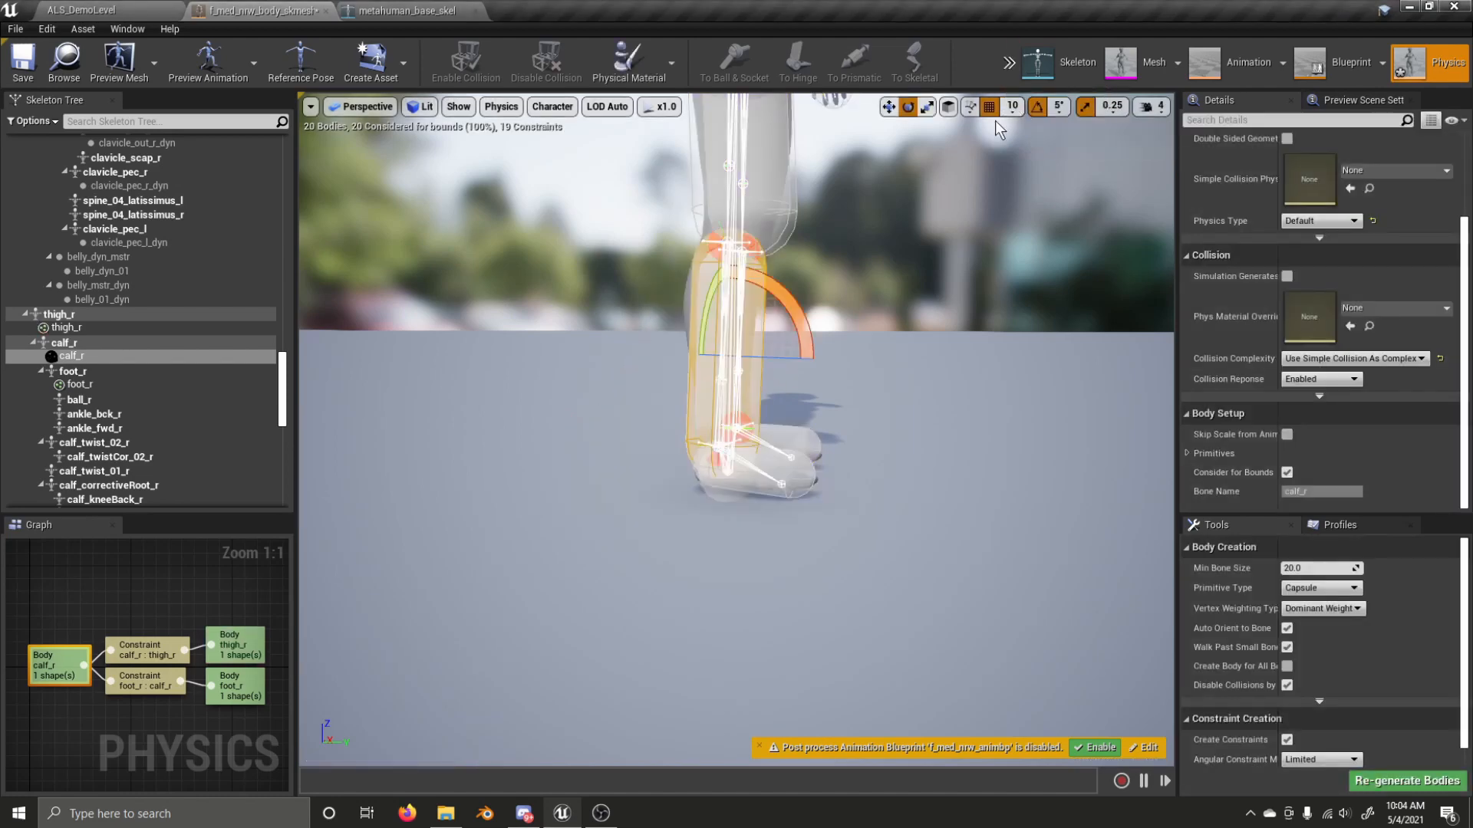
- Set the right ankle constraint's Swing 1 Limit to 22.5 and rotate it about 20 degrees so its range tilts toward the heel
click(715, 458)
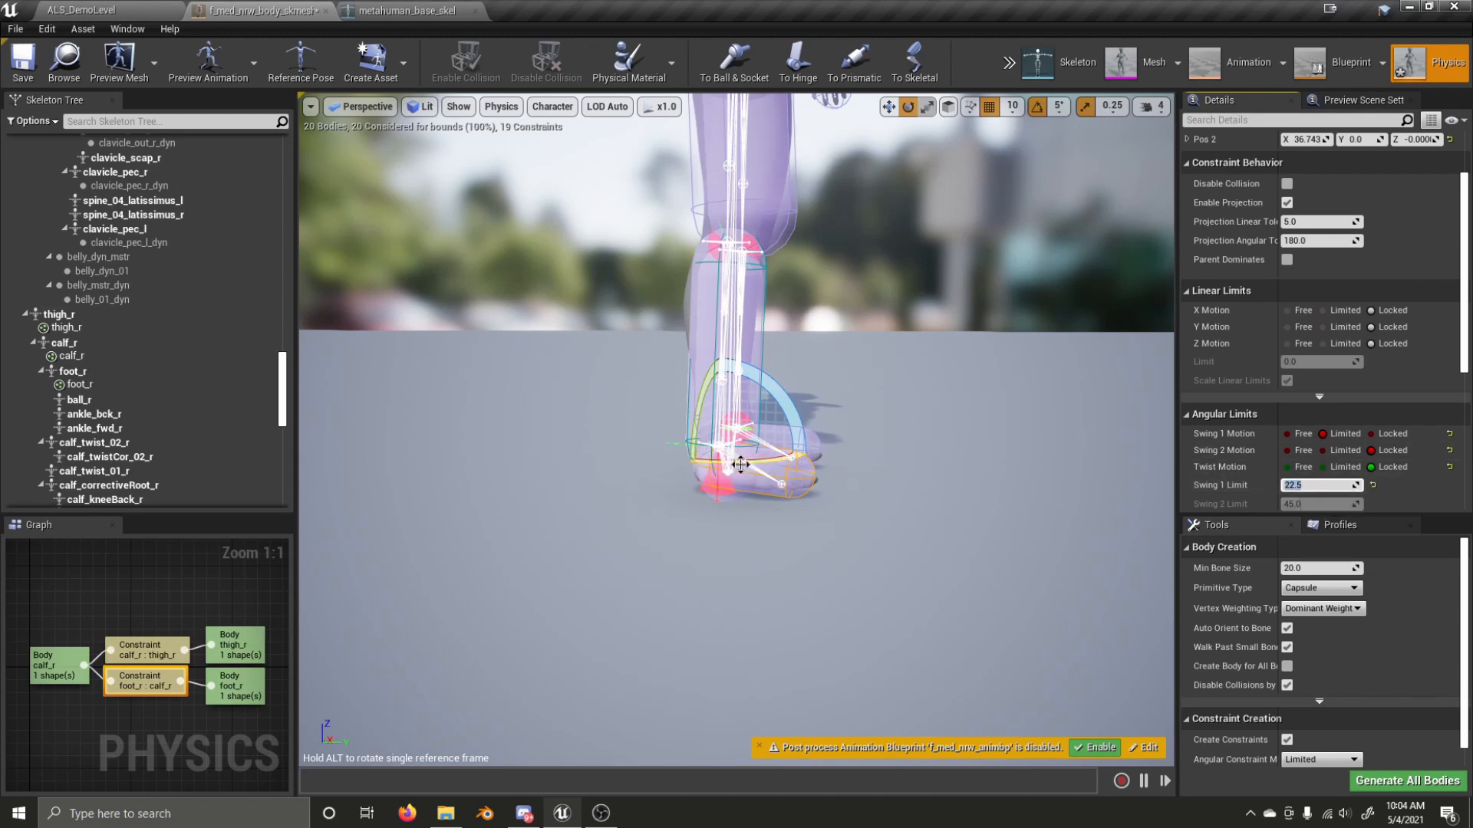
drag(793, 400, 793, 430)
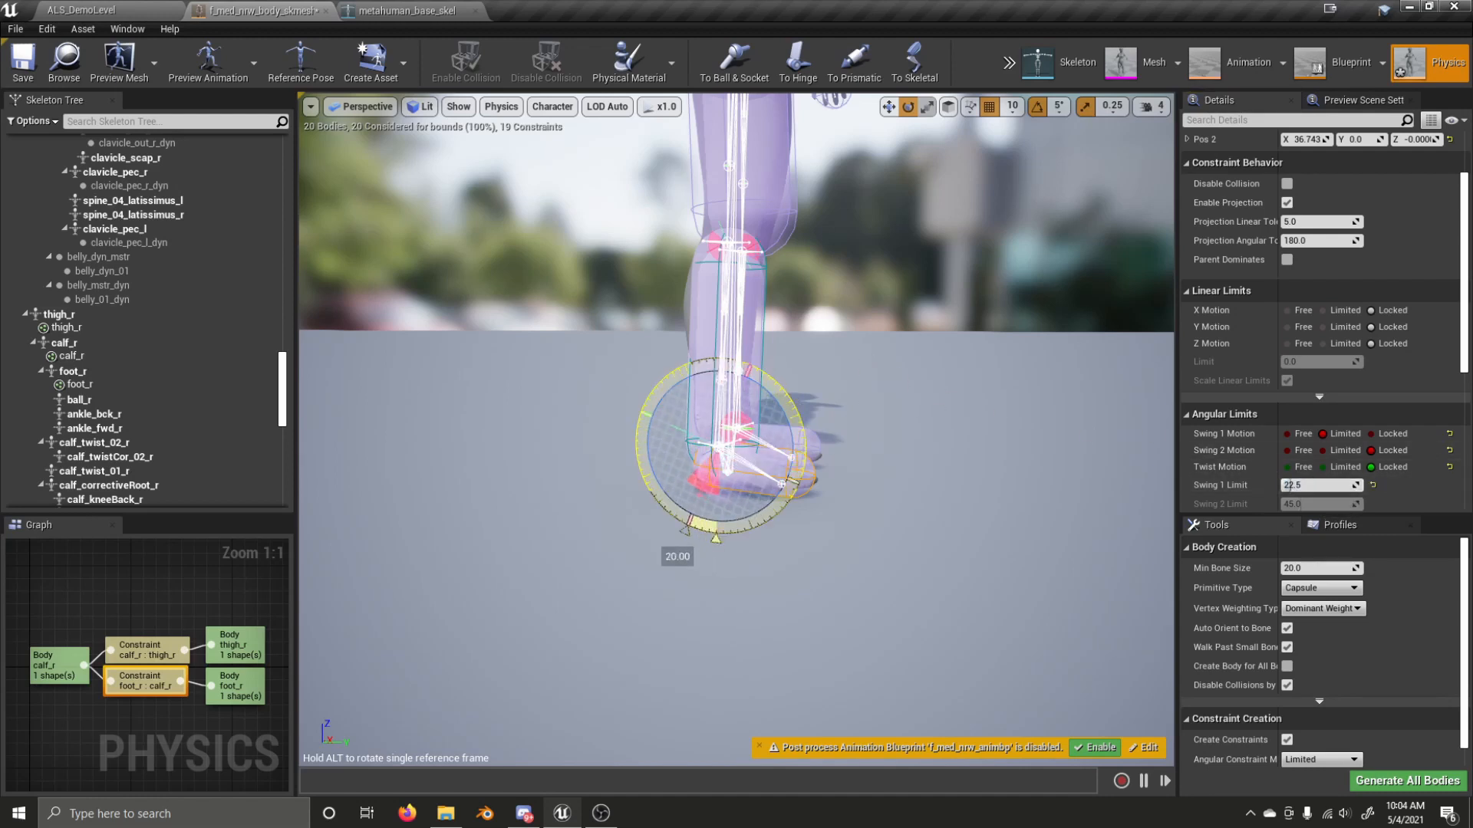
drag(793, 429, 793, 437)
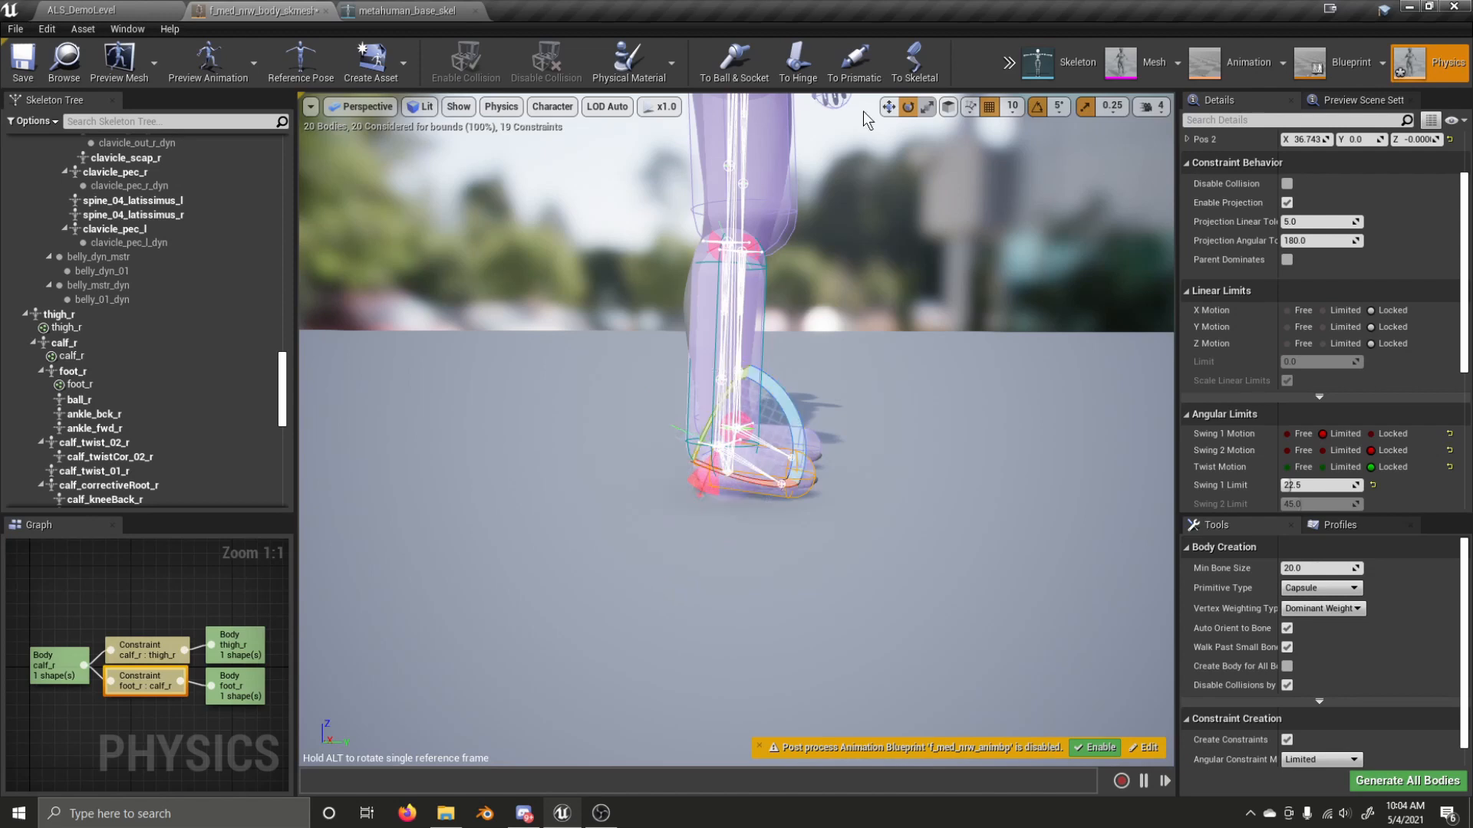
- Simulate only the calf_r body, drag the right foot backward to check the narrowed ankle range, and end the simulation
click(1009, 63)
mouse_move(1036, 113)
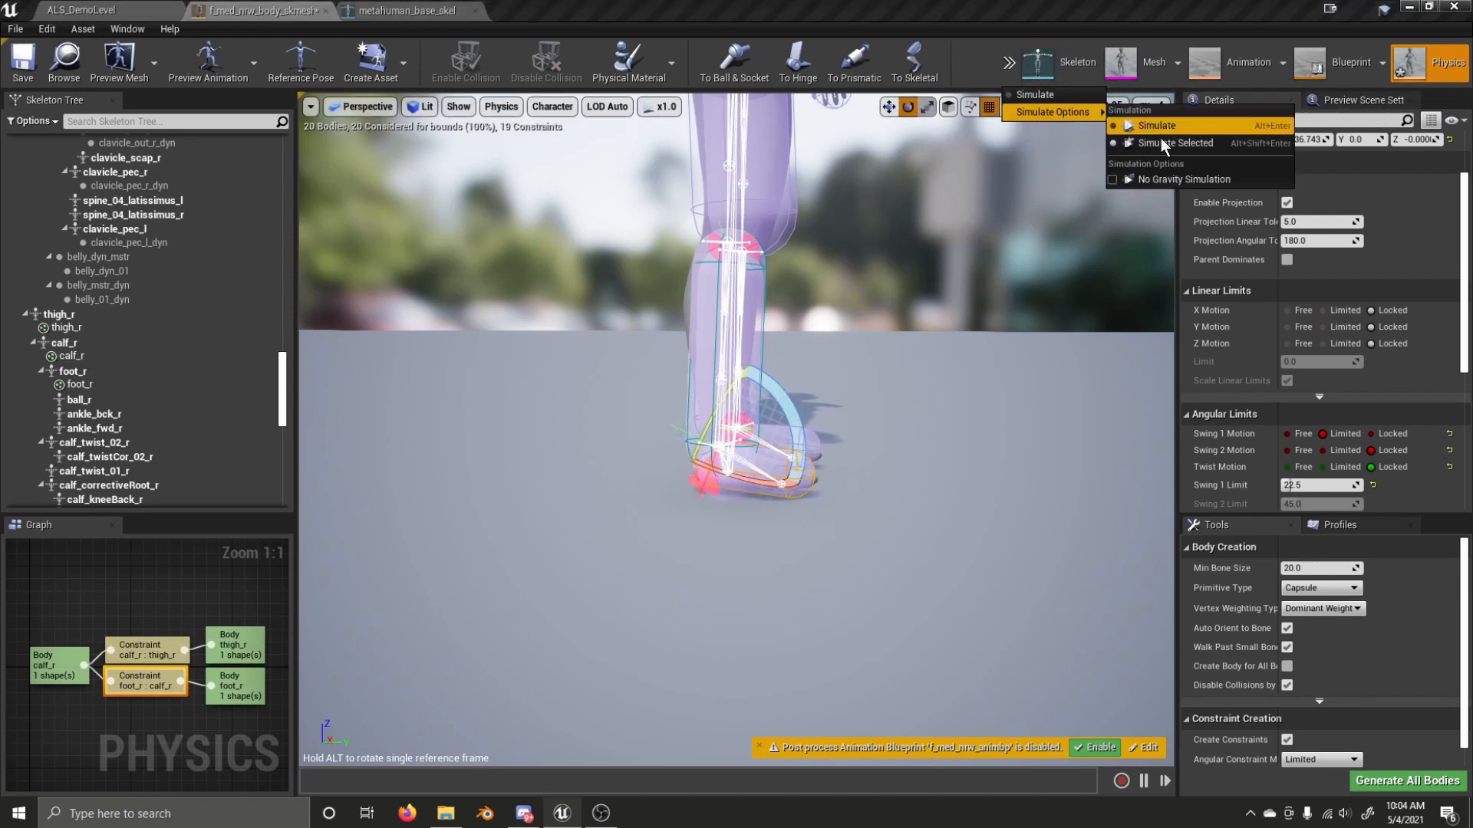
click(731, 239)
click(730, 307)
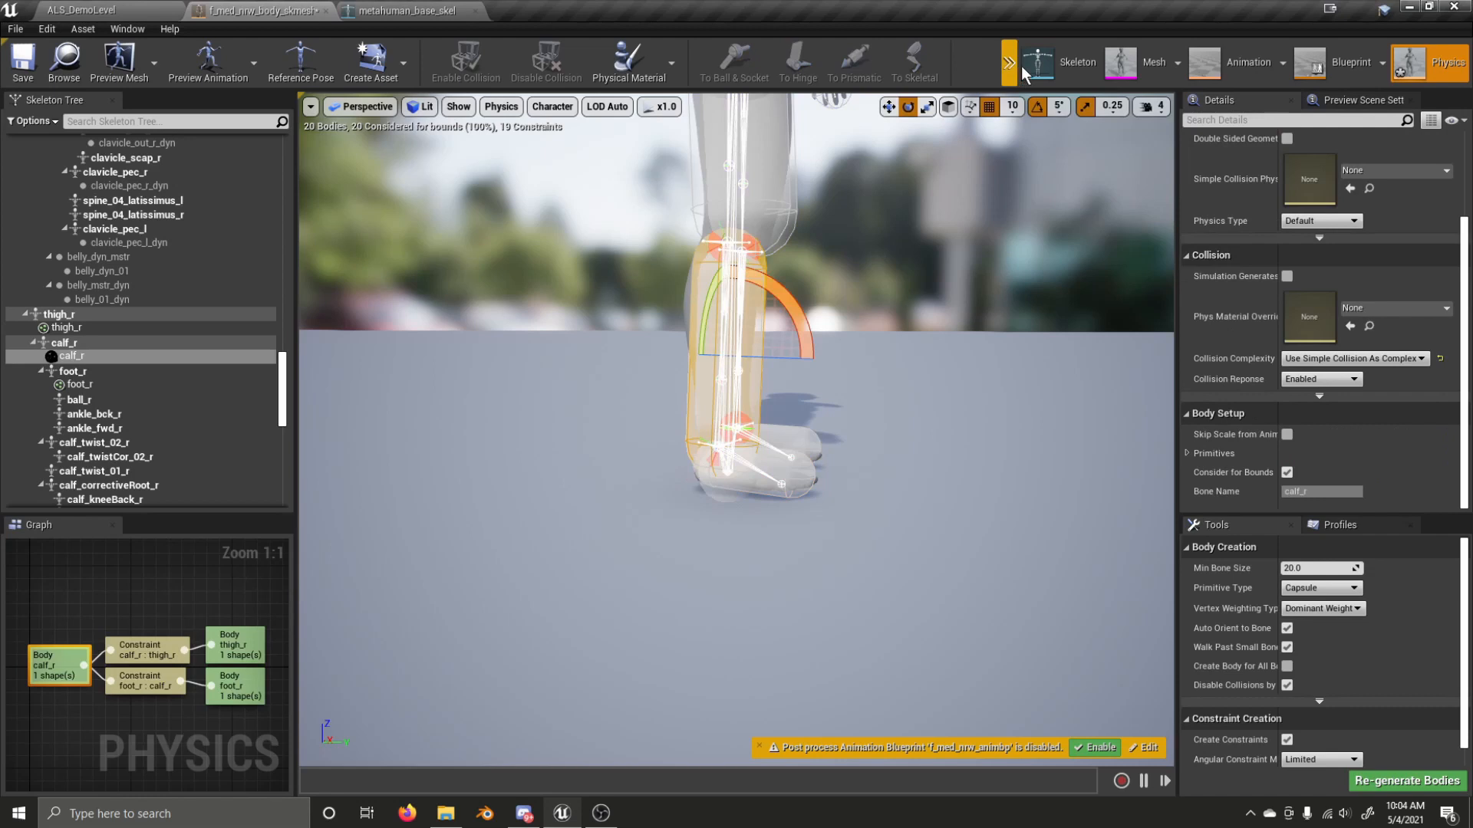
click(1009, 62)
mouse_move(1051, 112)
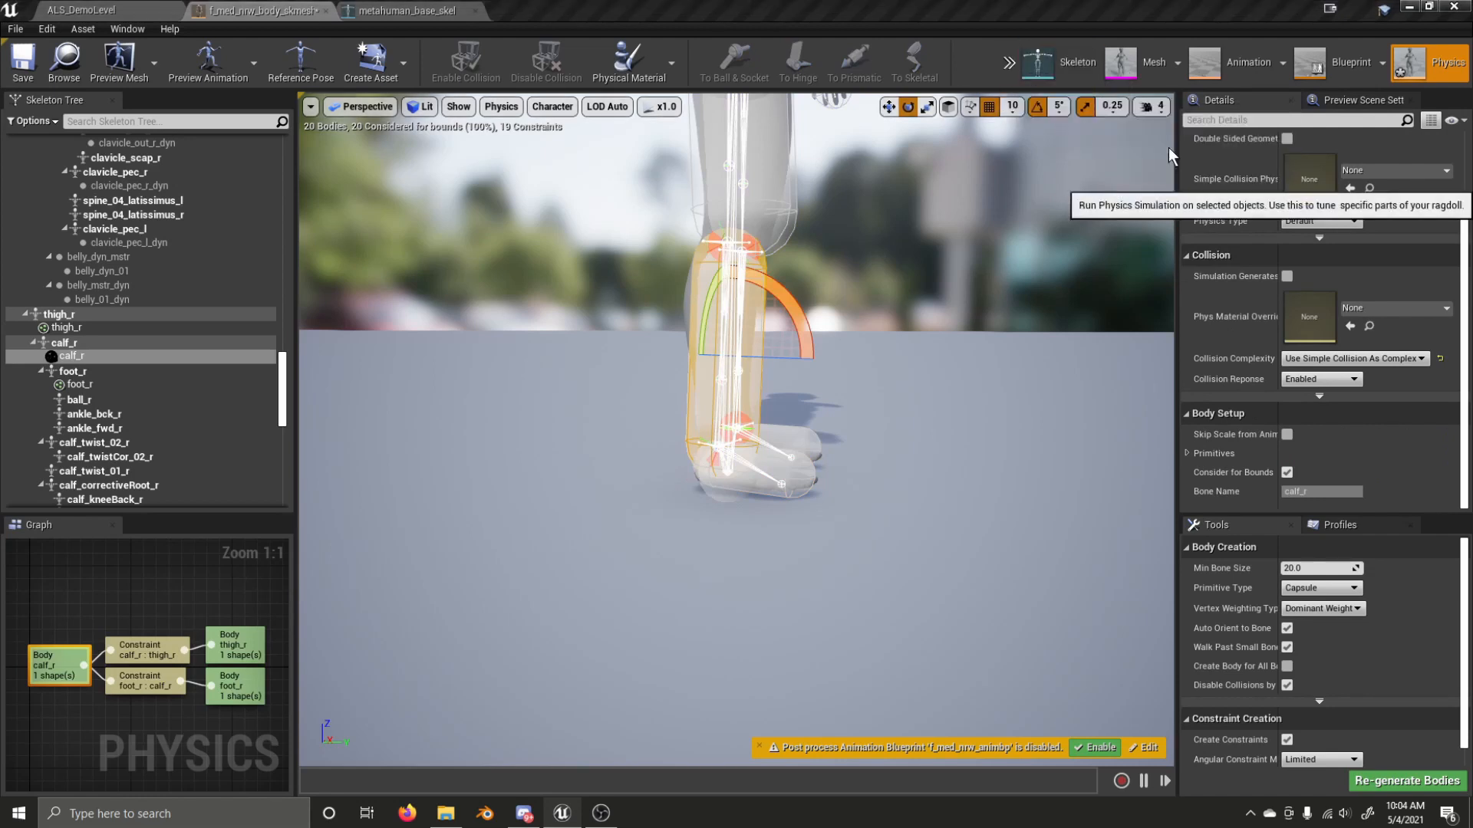
click(1168, 145)
ctrl+right_drag(639, 457, 428, 477)
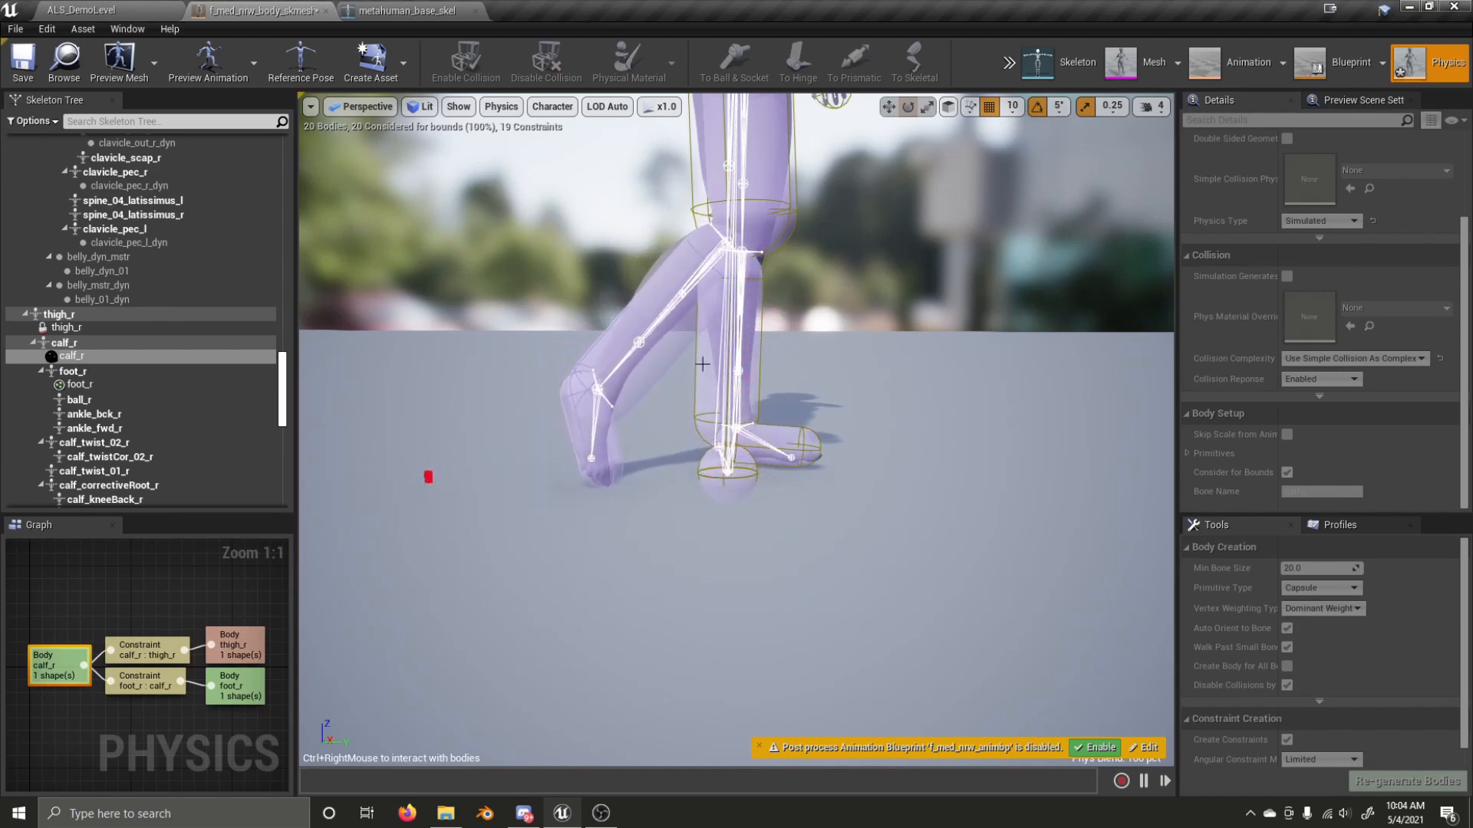
click(1008, 63)
click(1033, 96)
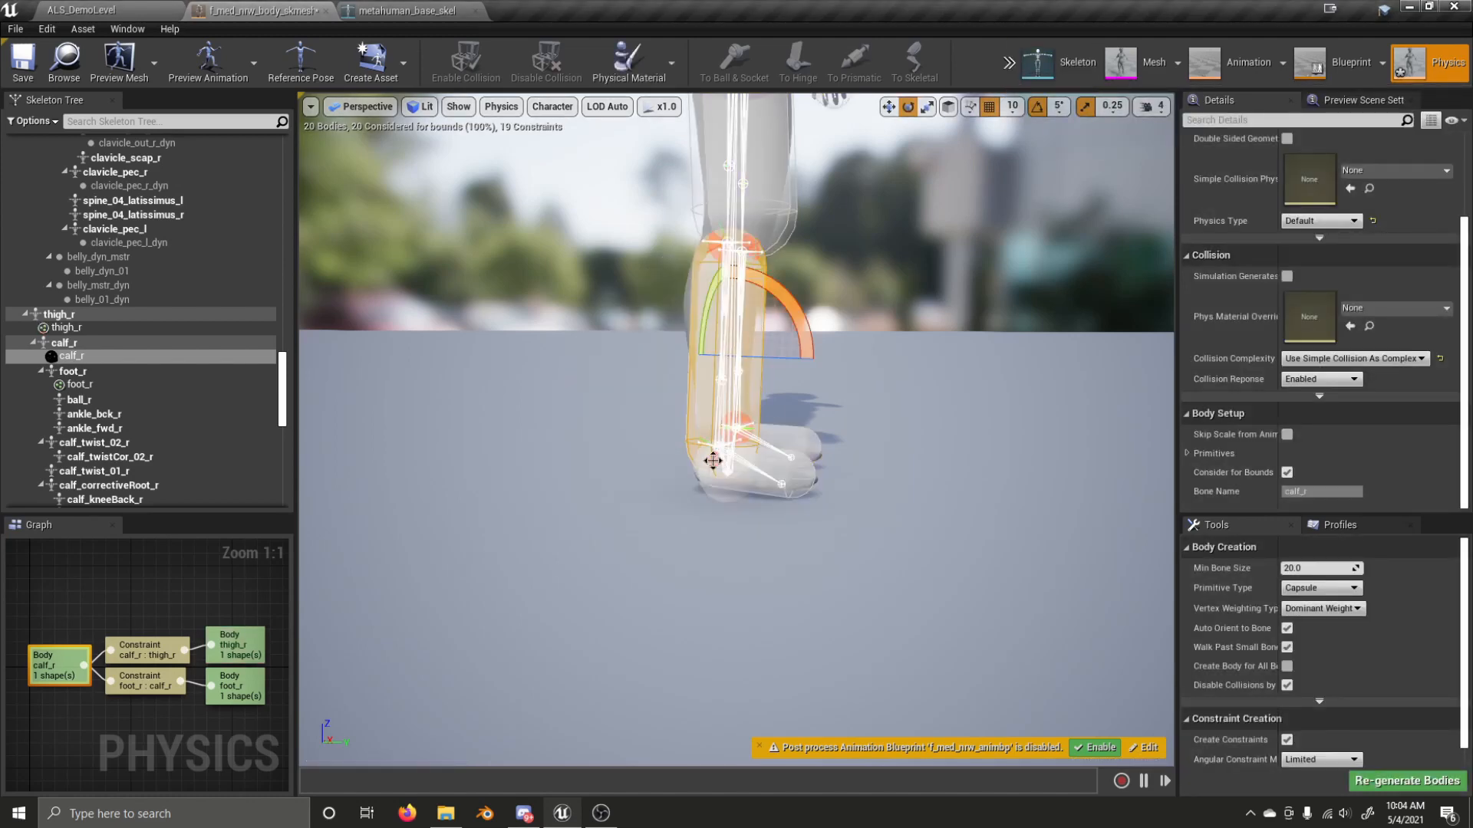
- Rotate the right ankle constraint (foot_r : calf_r) about 60 degrees so its angular range points behind the heel
click(762, 421)
drag(784, 402, 756, 430)
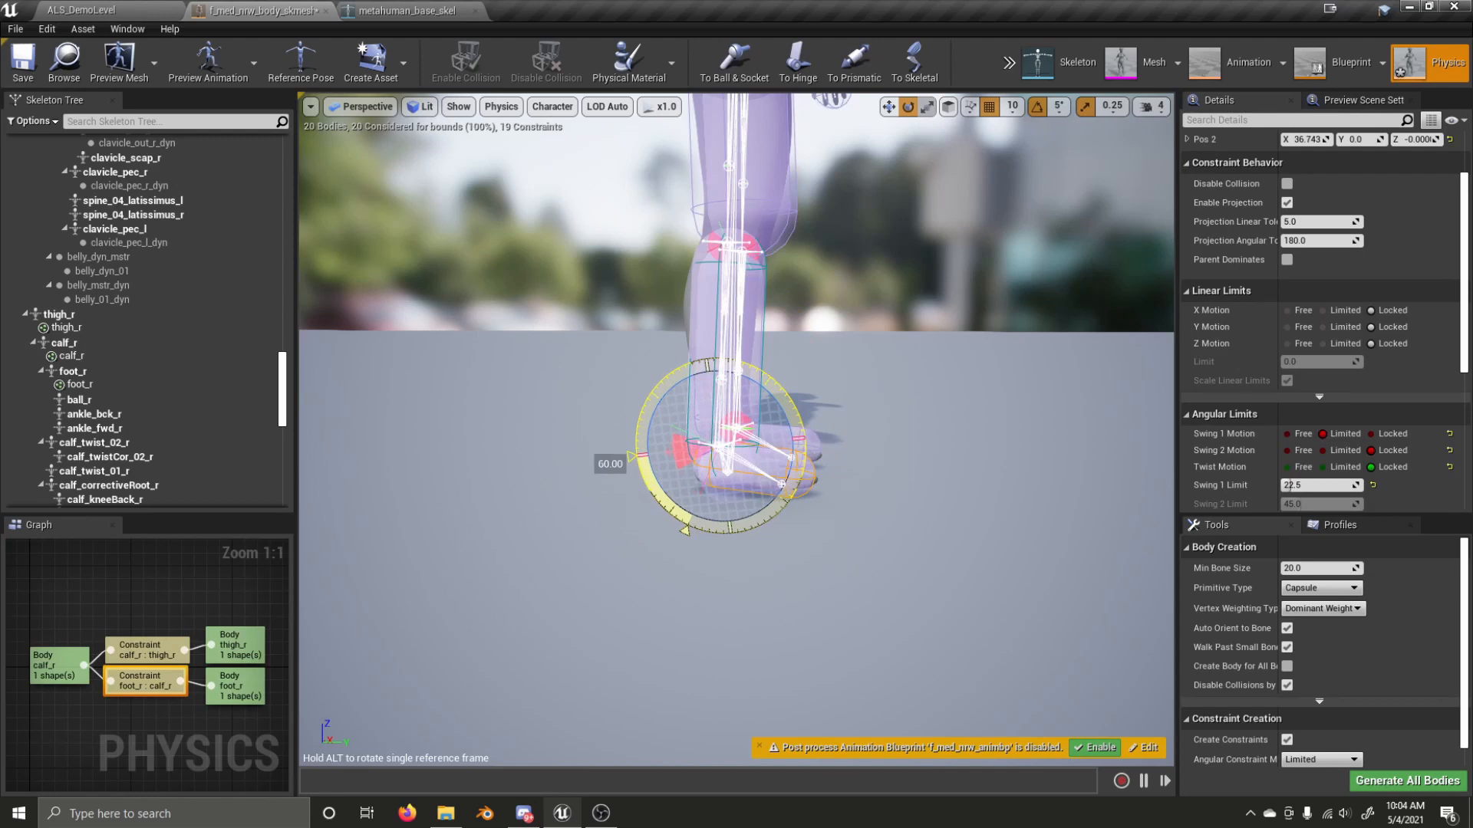
drag(844, 322, 850, 315)
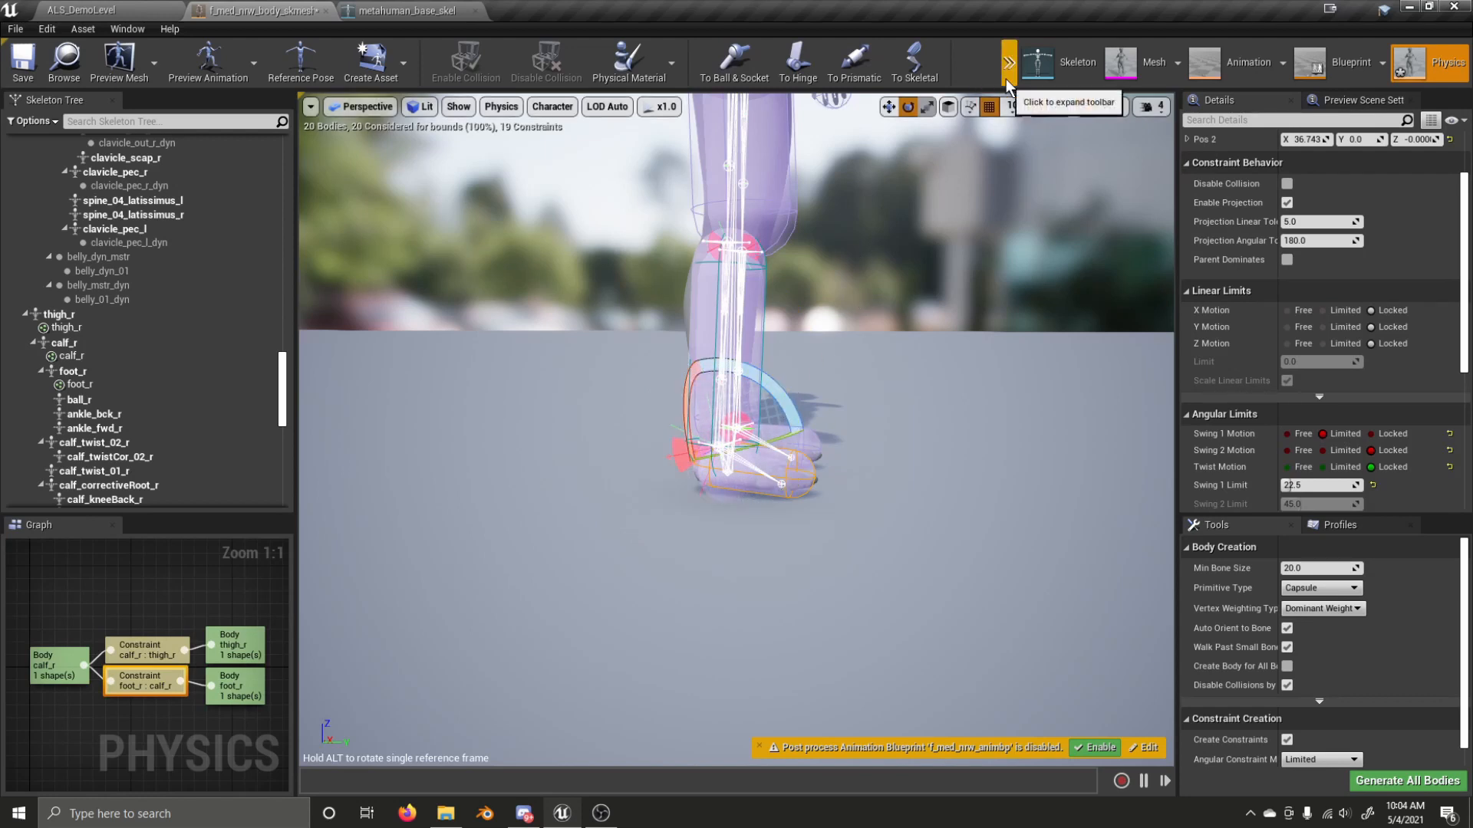
- Run Simulate Selected on calf_r, pull the right leg and foot around to test the rotated ankle limit, and stop simulating
click(705, 328)
click(1007, 61)
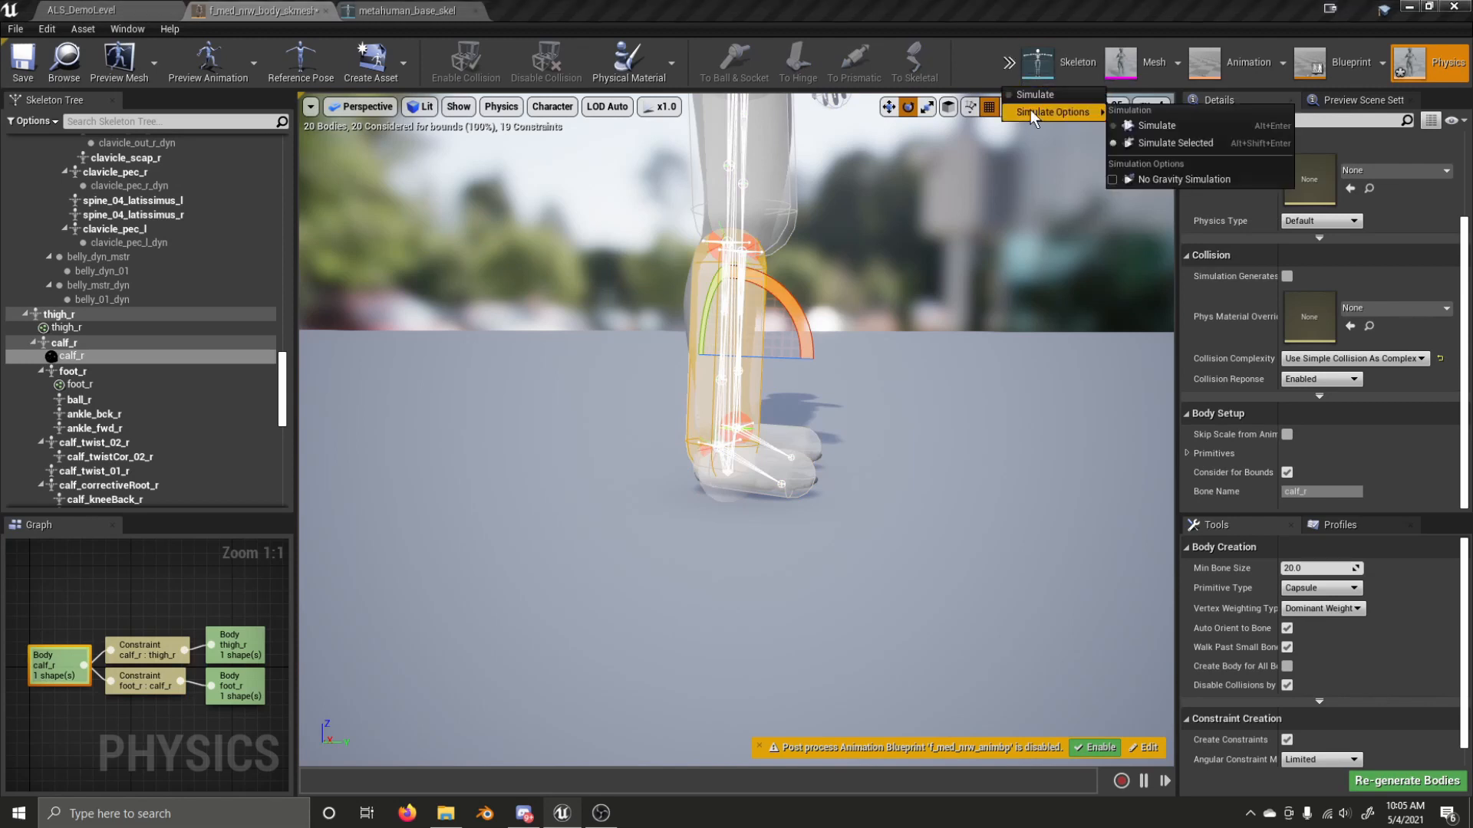
click(1189, 149)
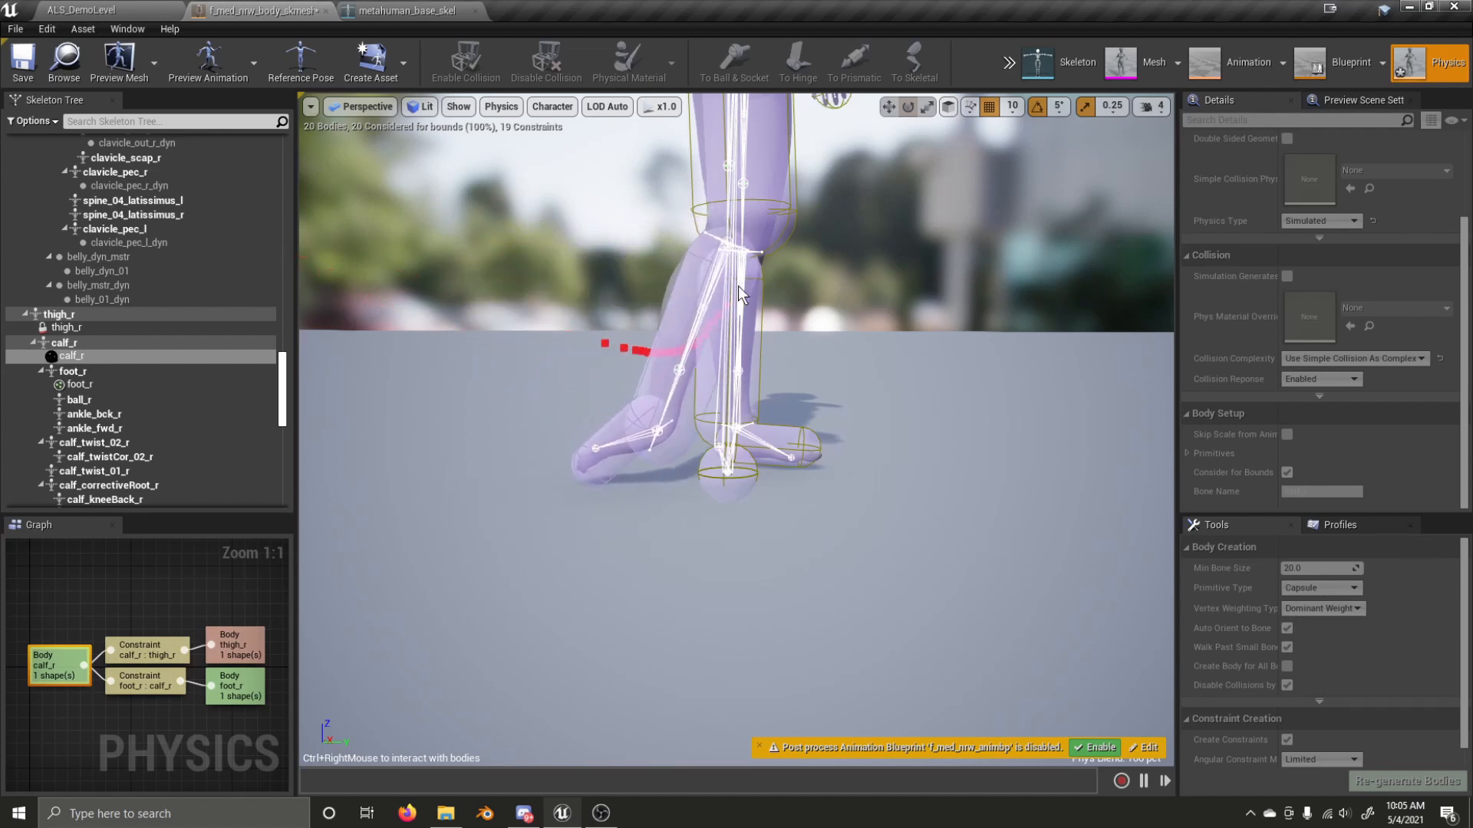
ctrl+right_drag(1372, 27, 1032, 444)
click(1011, 71)
click(1032, 95)
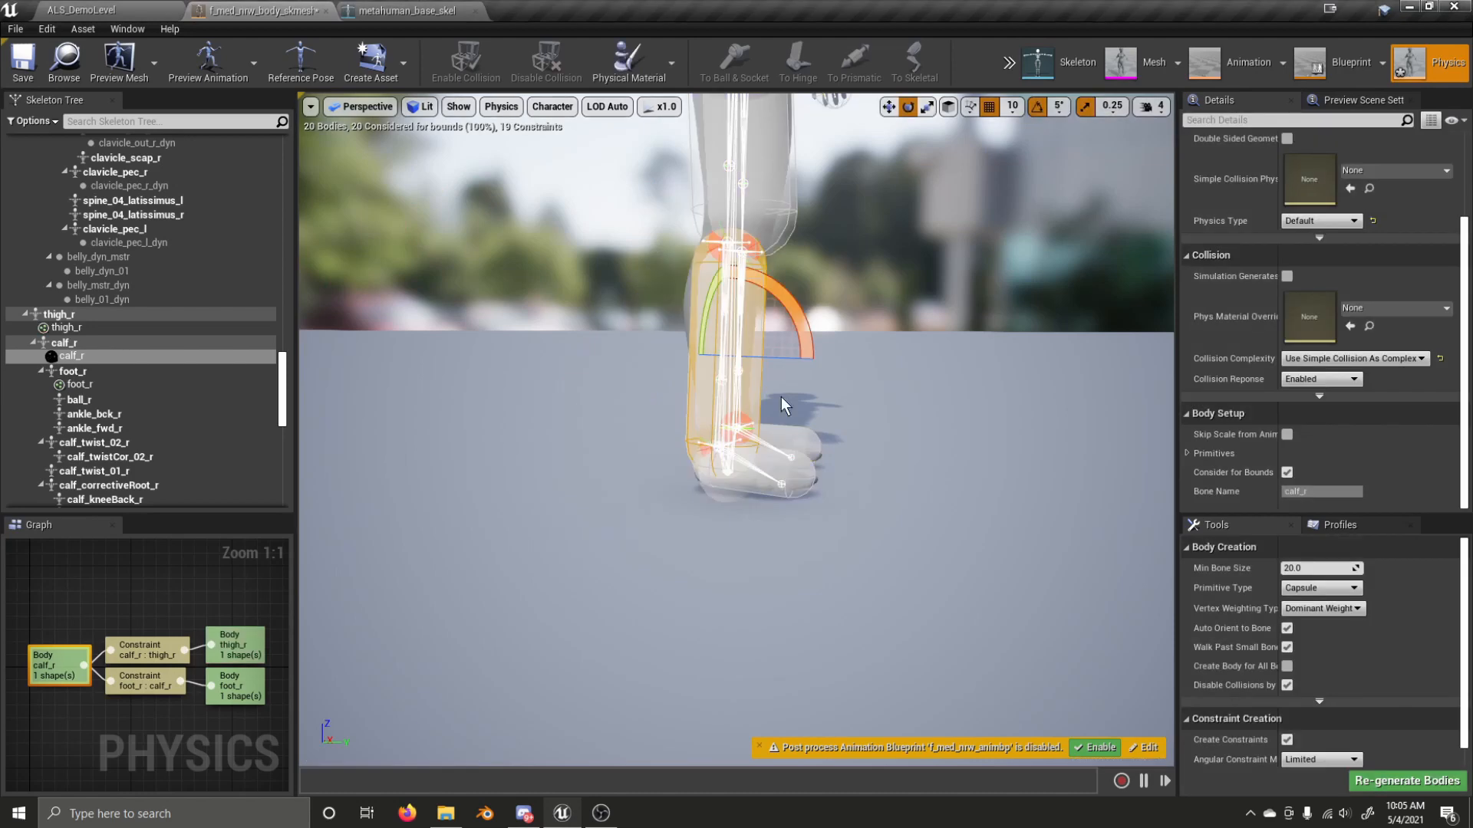
- Rotate the right ankle constraint about -25 degrees so its angular range tilts partly back down
click(712, 454)
drag(759, 374, 760, 375)
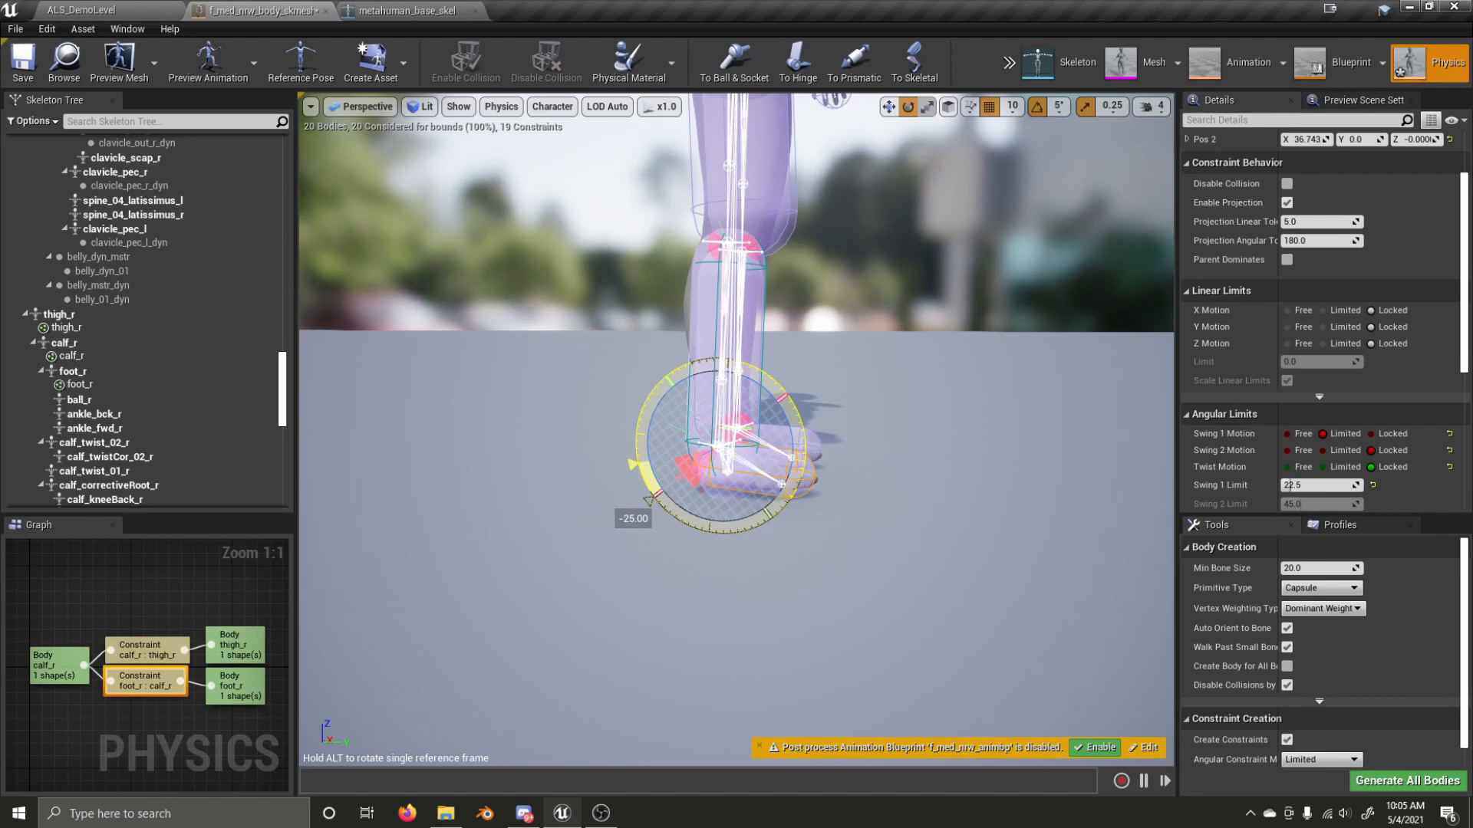
drag(759, 375, 955, 329)
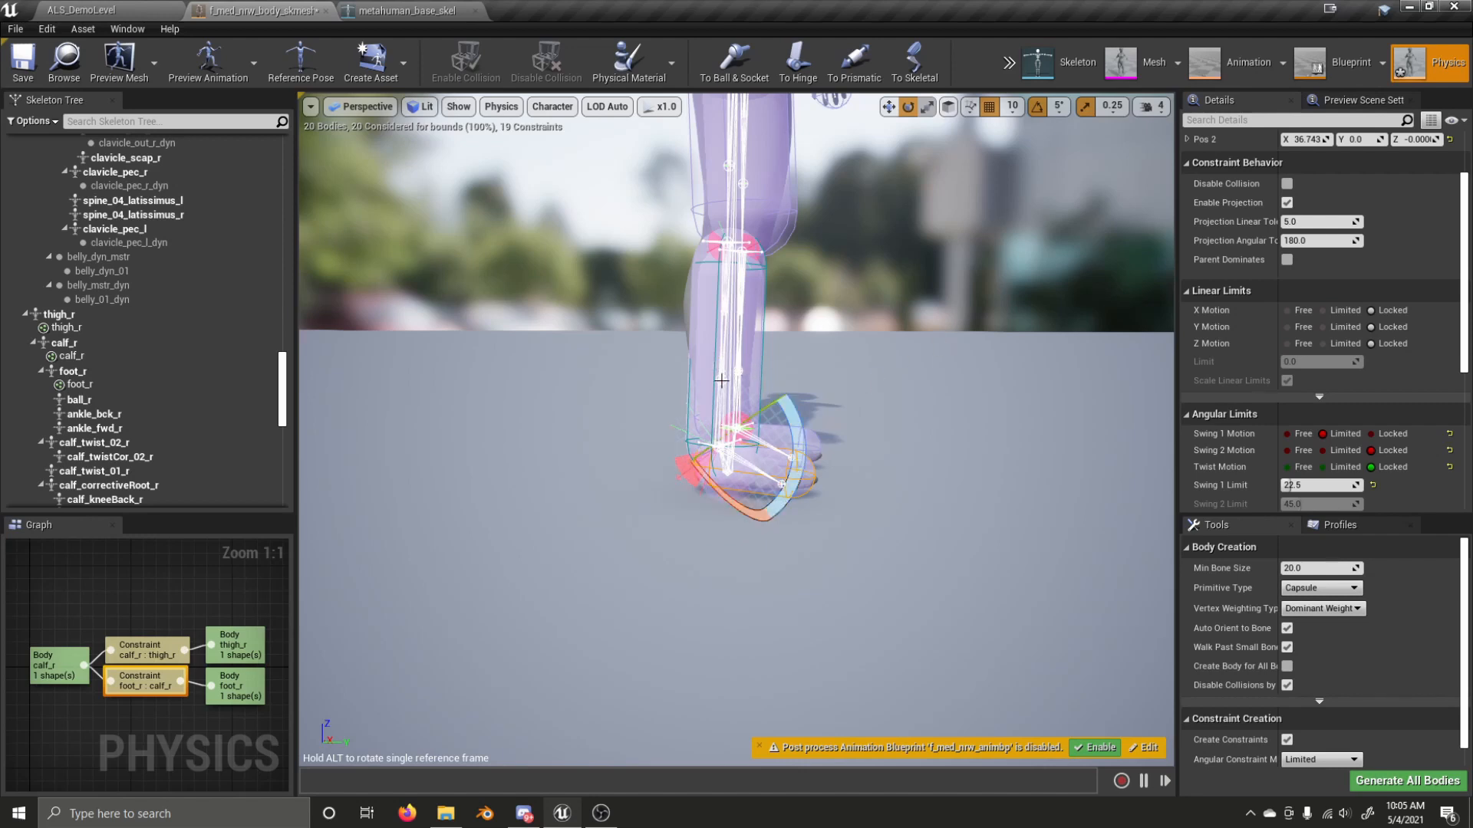
- Simulate the selected calf_r body, pull the right foot backward to check the readjusted ankle, and stop the simulation
click(690, 327)
click(1009, 62)
mouse_move(1037, 109)
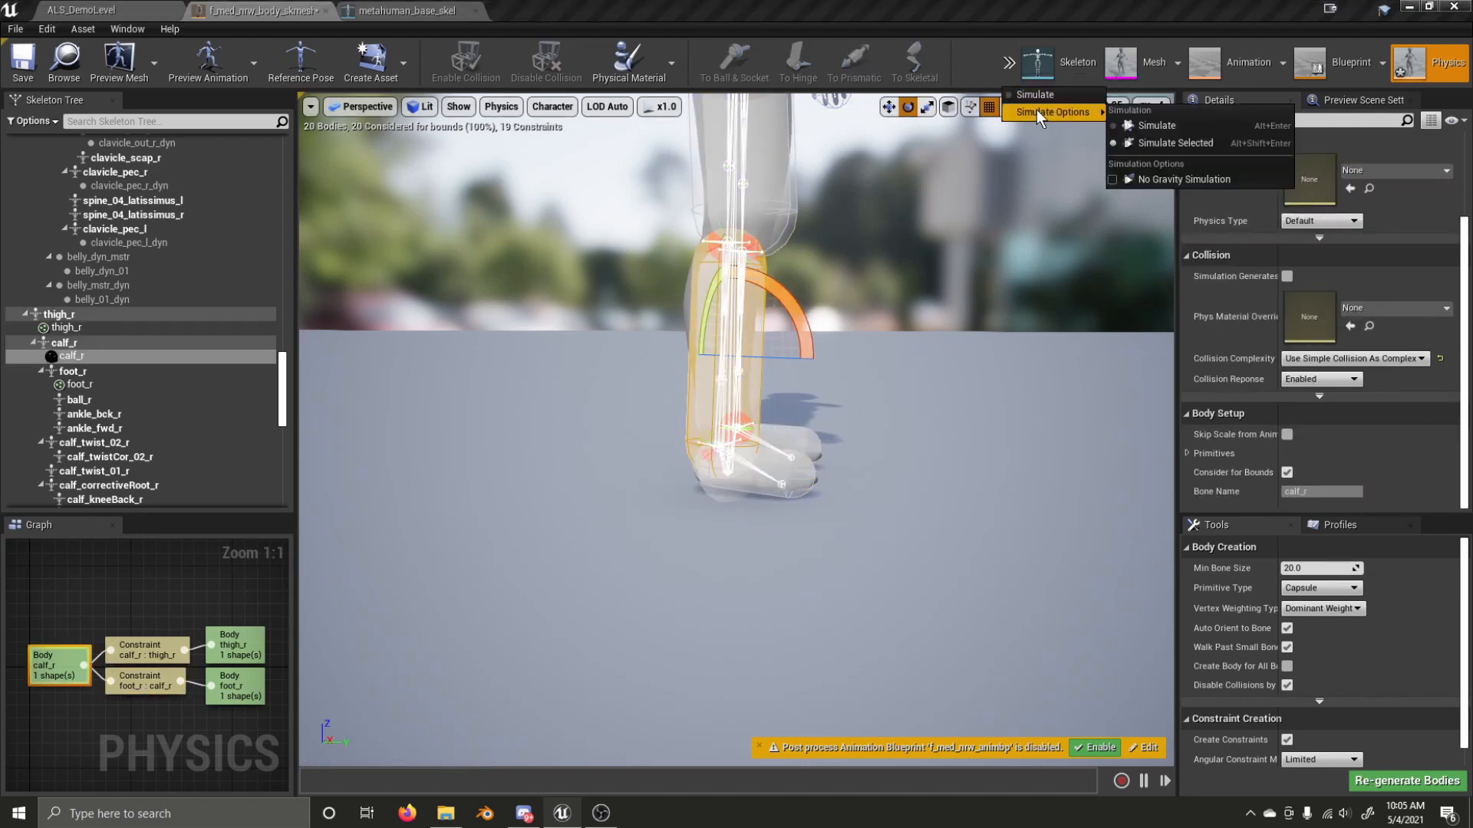
click(1144, 141)
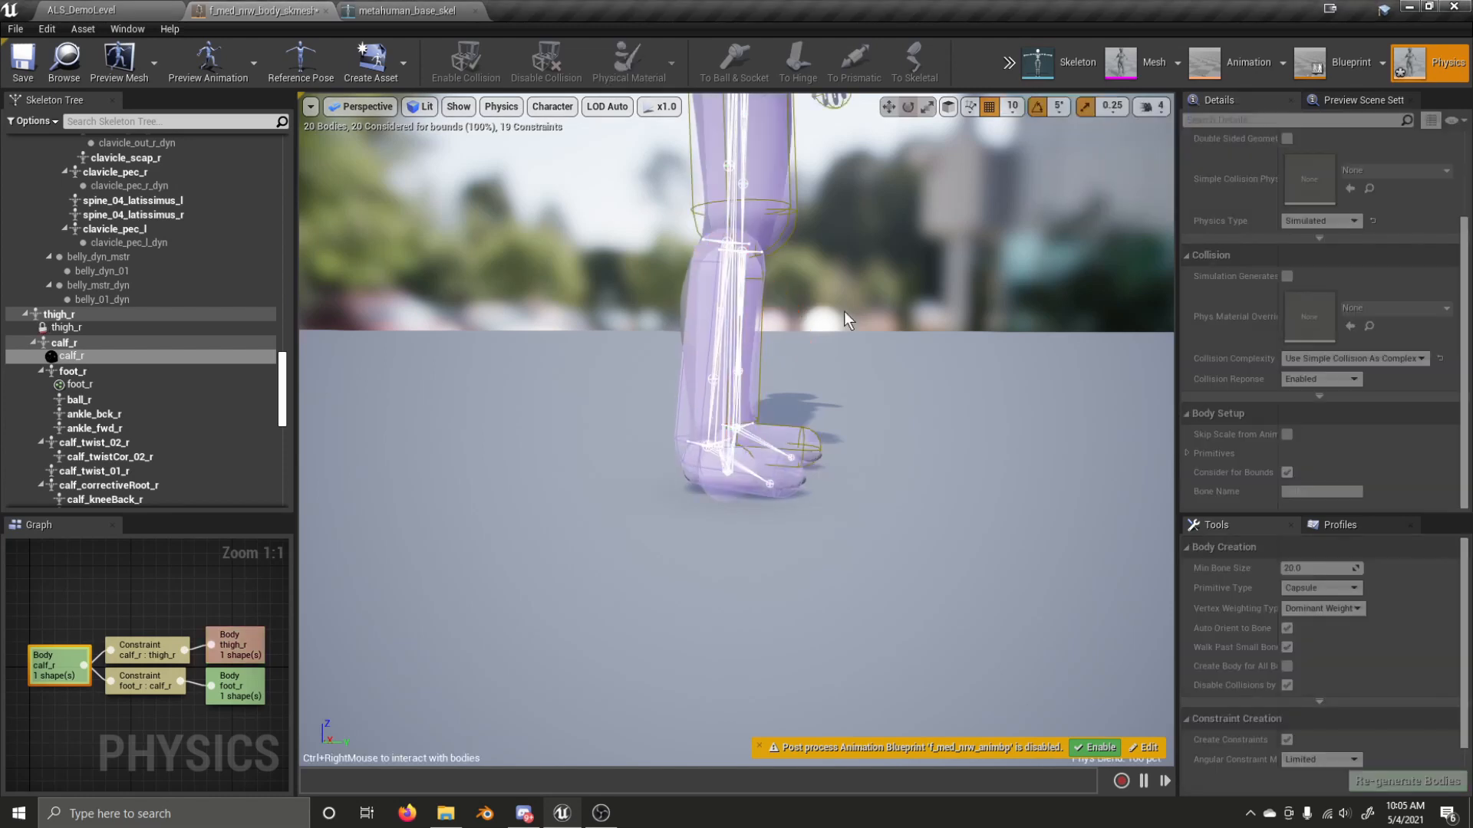
ctrl+right_drag(758, 481, 543, 428)
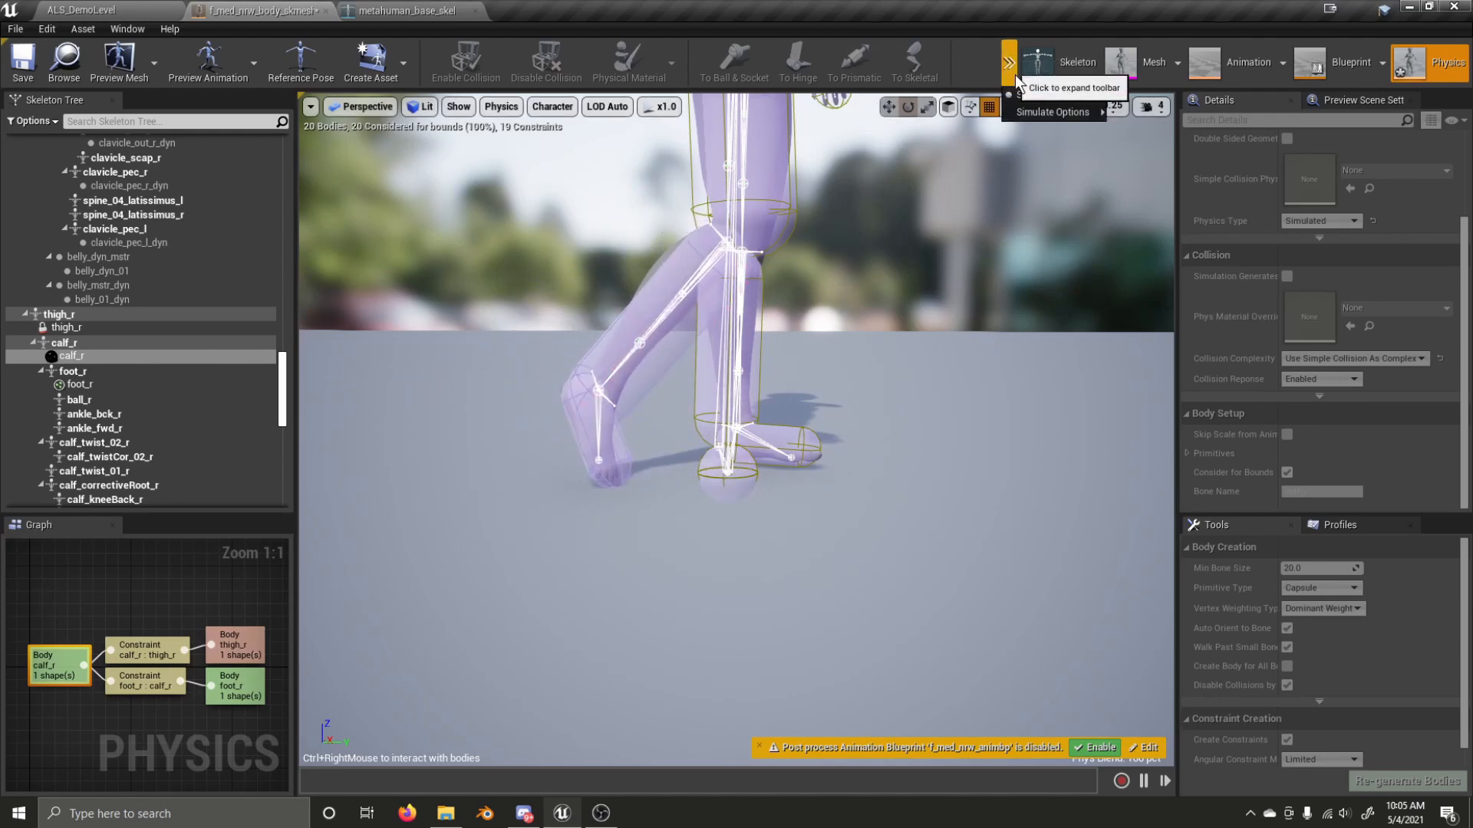
click(1023, 95)
- Set the left ankle constraint (foot_l : calf_l) to Limited for Swing 1 and Locked for Swing 2 and Twist
right_drag(893, 356, 461, 369)
key(d)
key(w)
right_drag(844, 393, 913, 424)
click(747, 385)
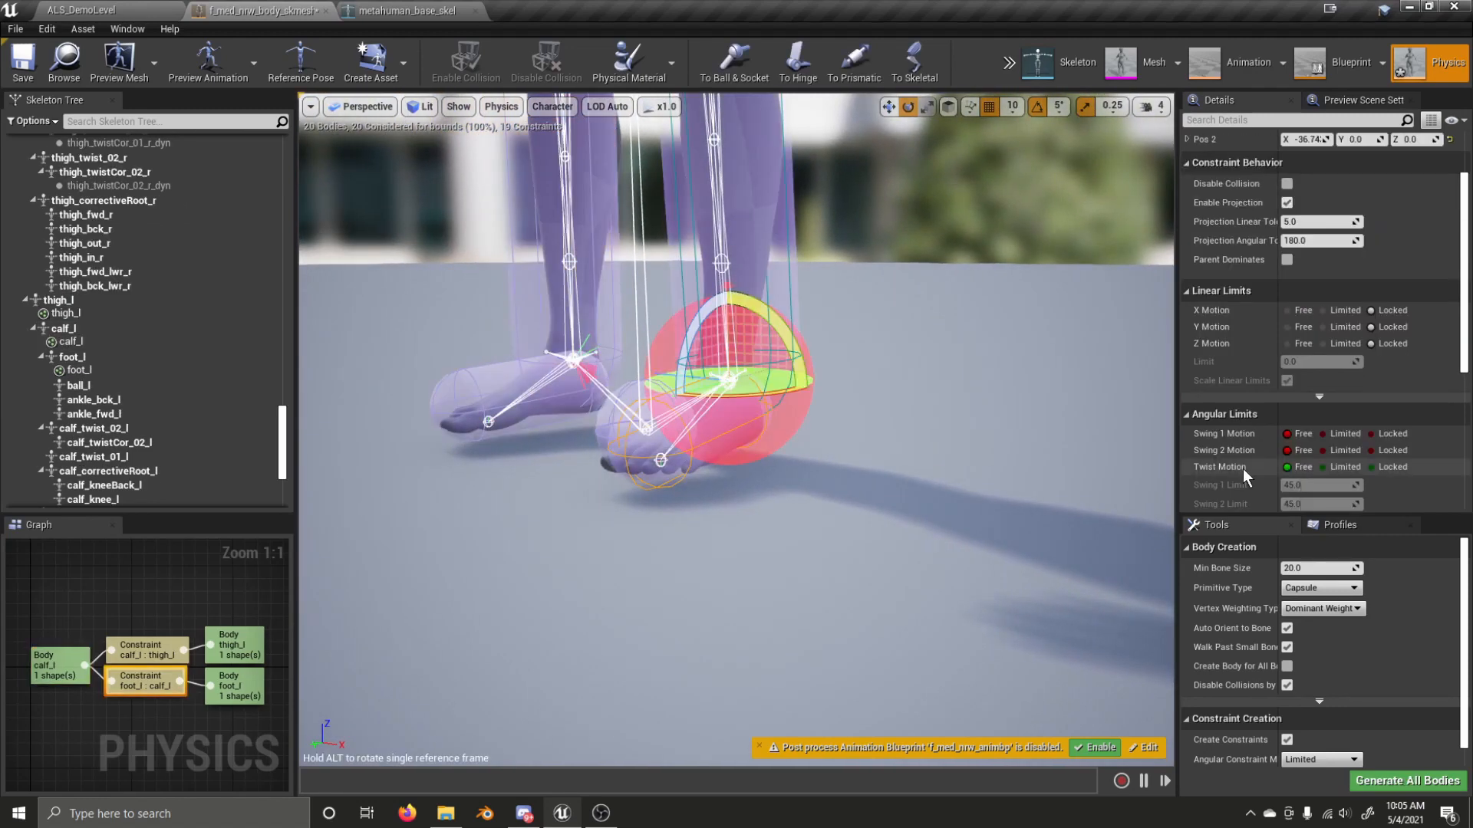
right_drag(884, 417, 824, 400)
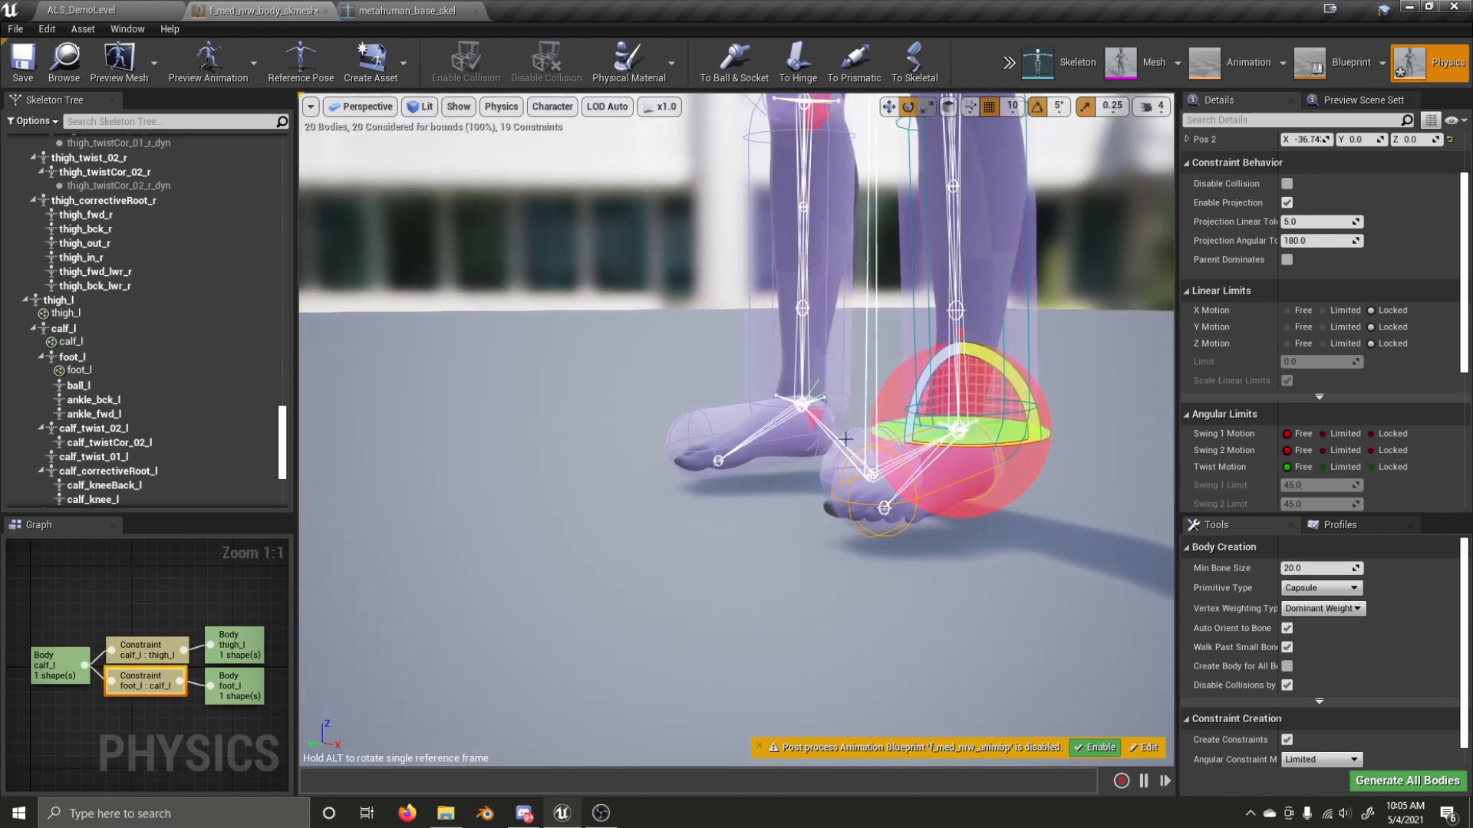
click(1373, 463)
click(1372, 450)
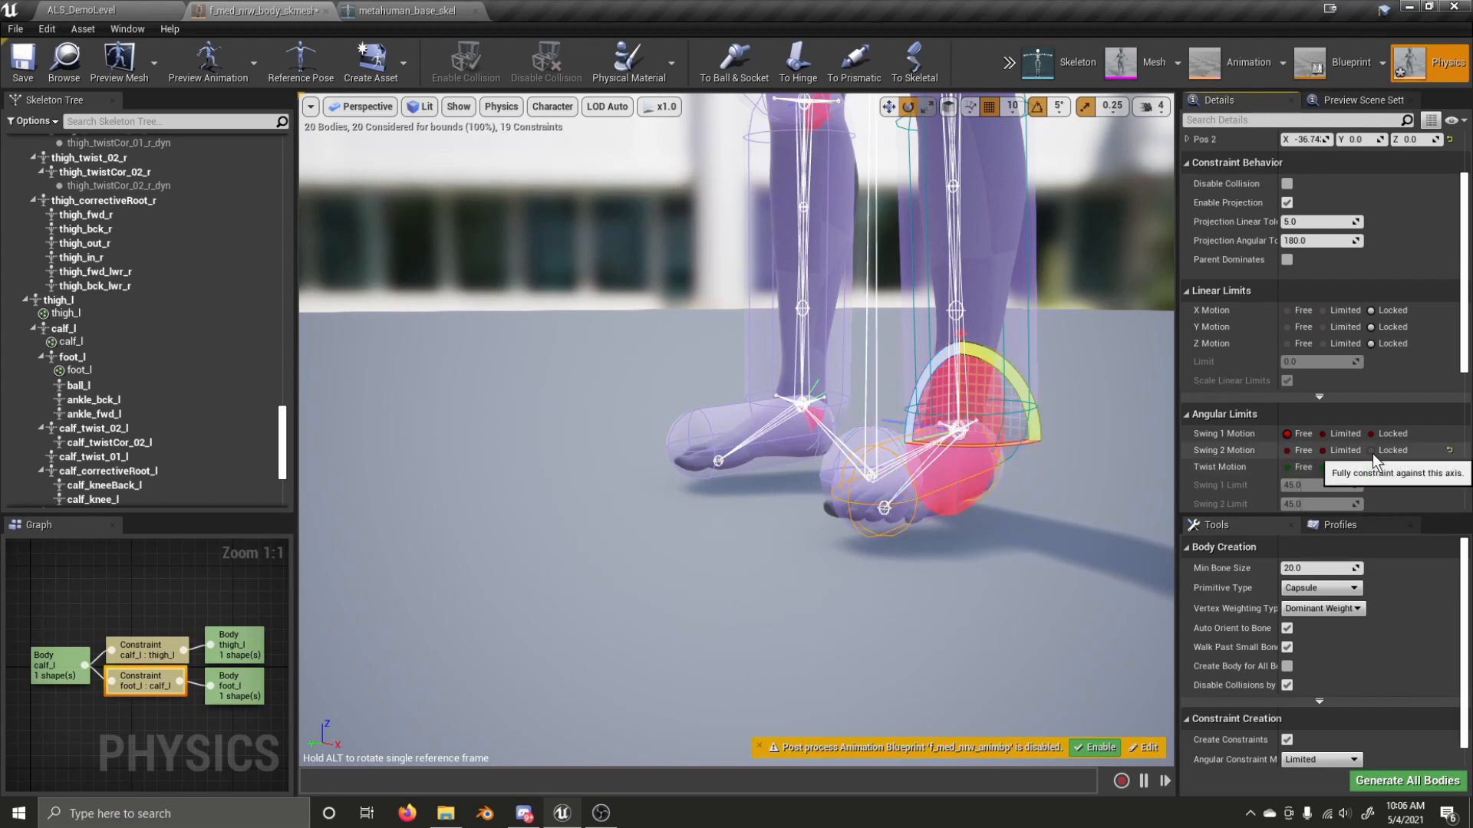
click(1372, 434)
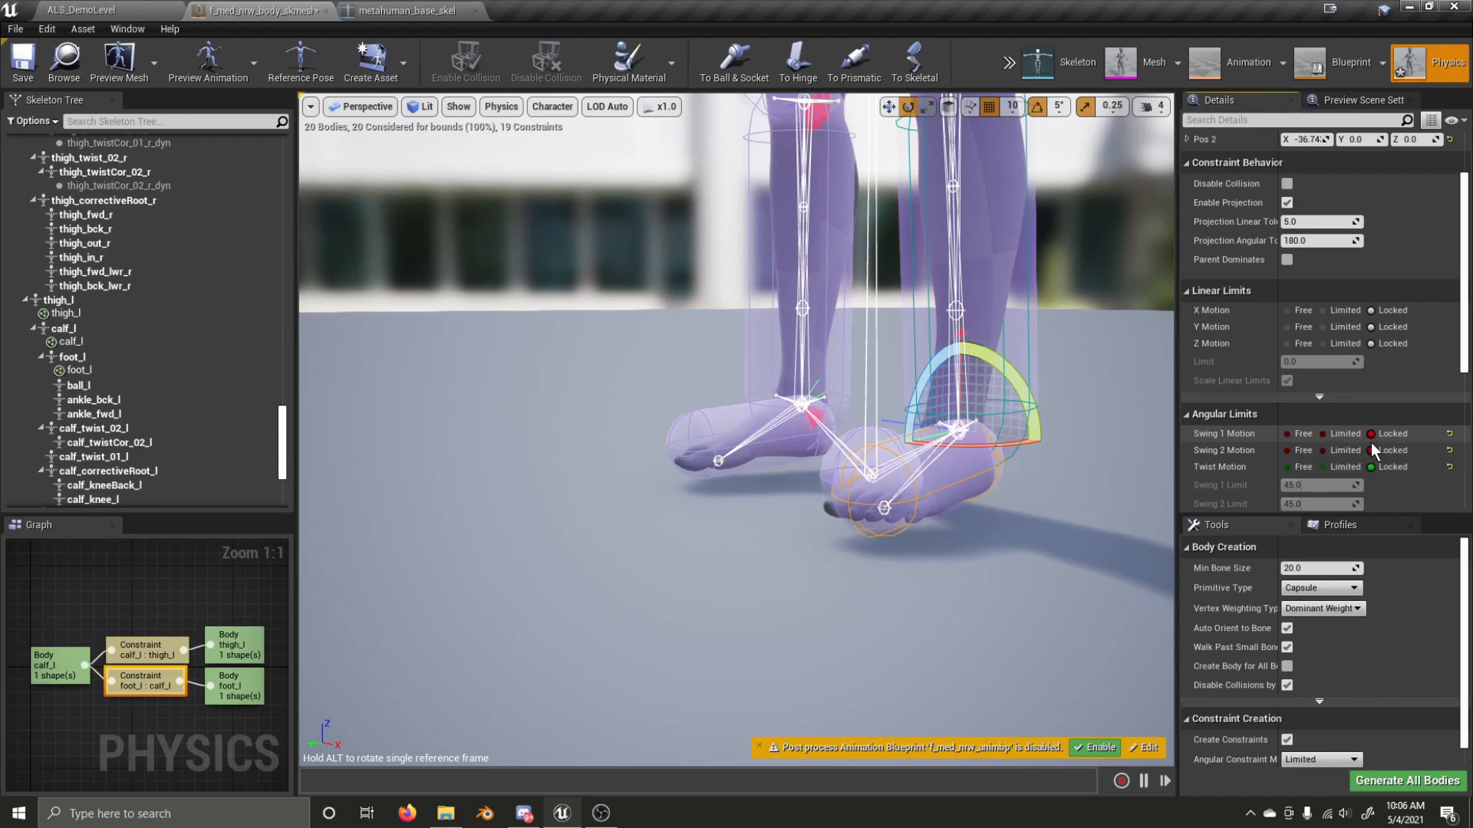
click(1322, 434)
- Set the left ankle constraint's Swing 1 Limit to 22.5 and rotate it to tilt its angular range toward the foot's front
mouse_move(1021, 507)
right_down()
mouse_move(1166, 510)
mouse_move(974, 522)
mouse_move(1036, 514)
right_up()
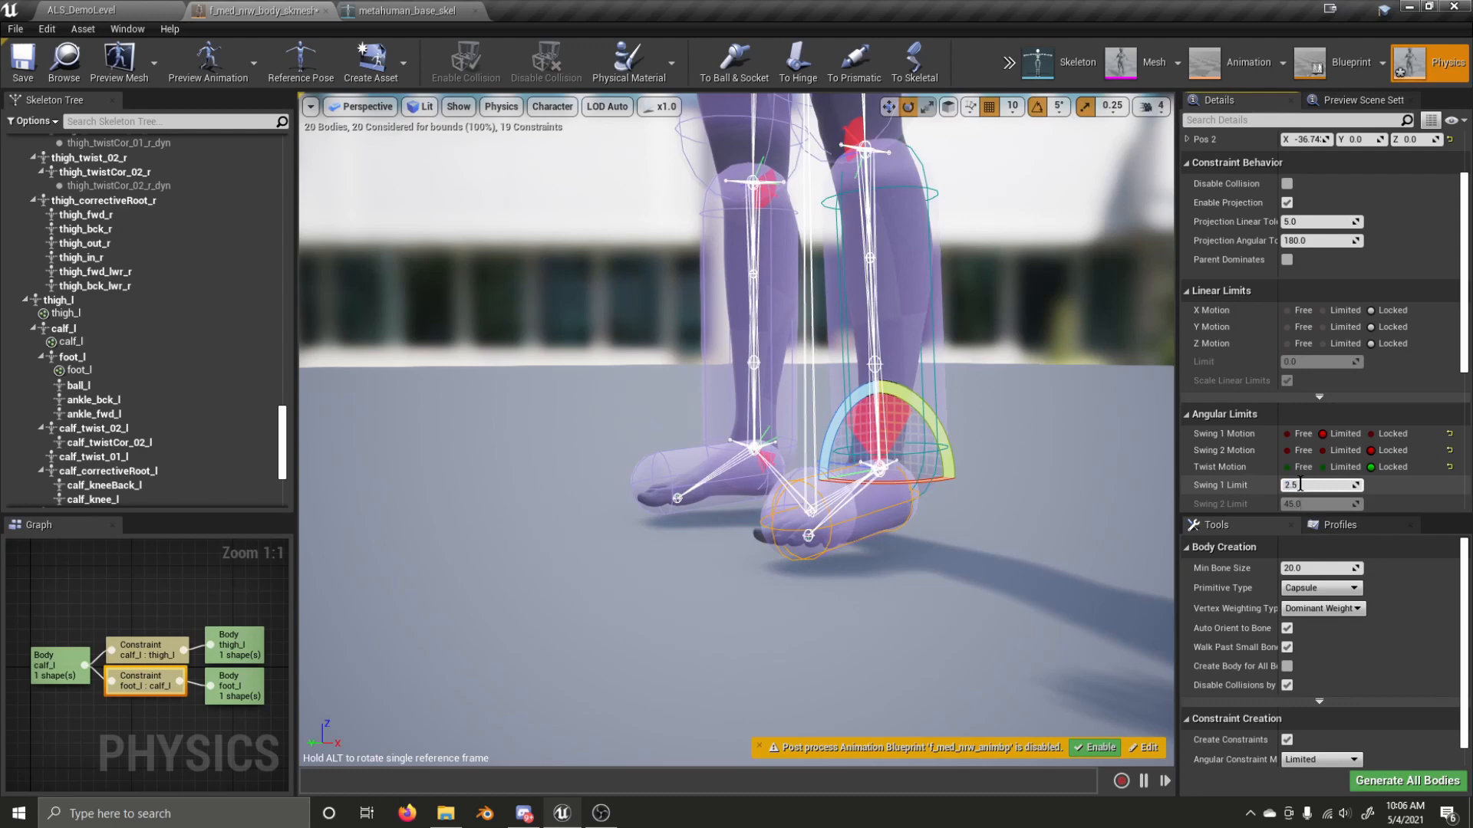
right_drag(1035, 514, 1128, 514)
key(w)
right_drag(852, 503, 772, 528)
drag(710, 390, 677, 380)
- Run Simulate Selected on the calf_l body, pull the left foot in several directions to test the ankle, and stop the simulation
right_drag(677, 379, 1028, 475)
click(972, 297)
click(1009, 62)
mouse_move(1074, 112)
click(1171, 142)
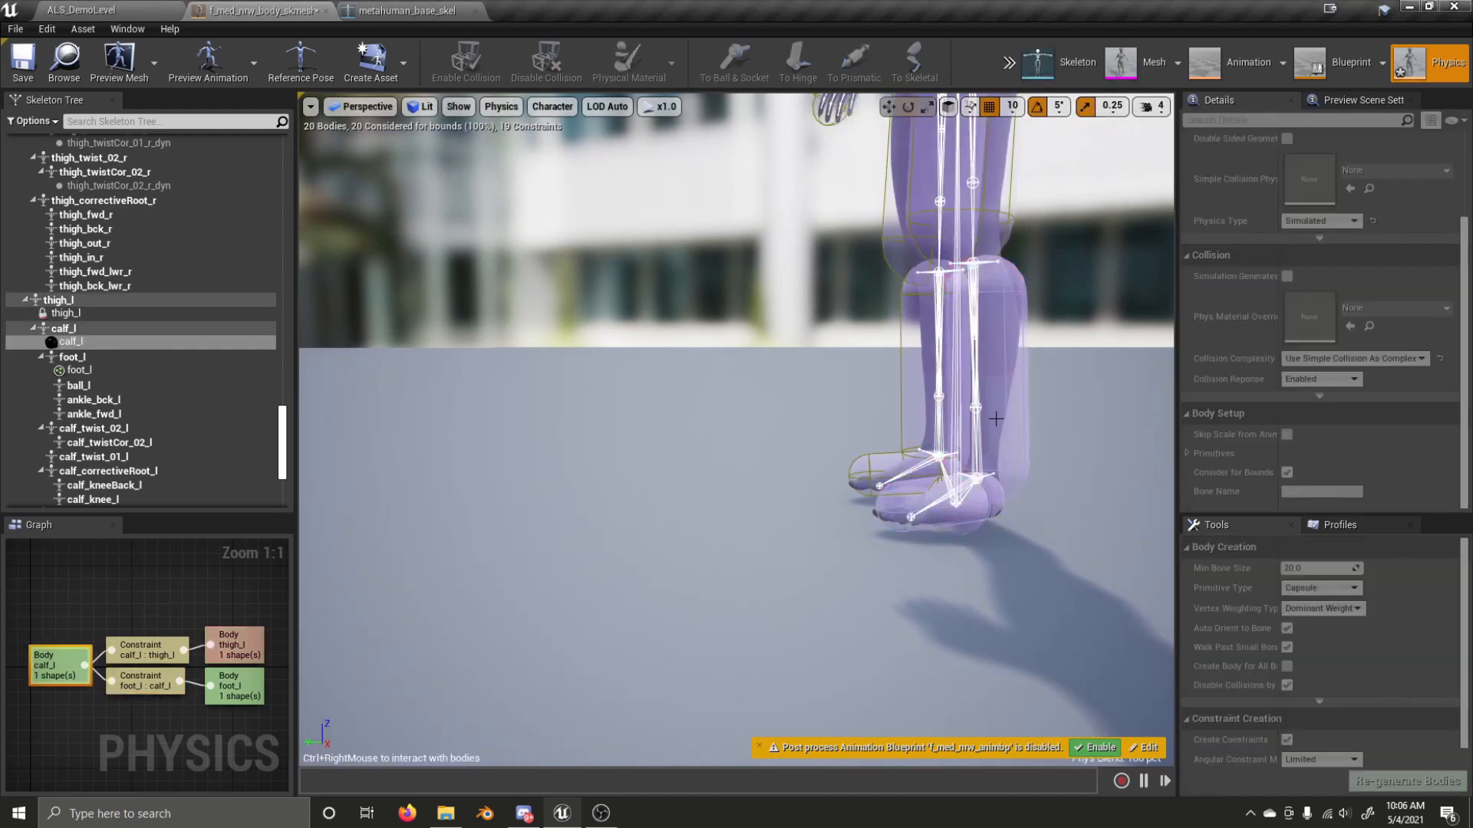
ctrl+right_drag(965, 512, 315, 164)
ctrl+right_drag(852, 491, 797, 115)
ctrl+right_drag(889, 508, 954, 422)
ctrl+right_drag(994, 502, 646, 132)
click(1008, 62)
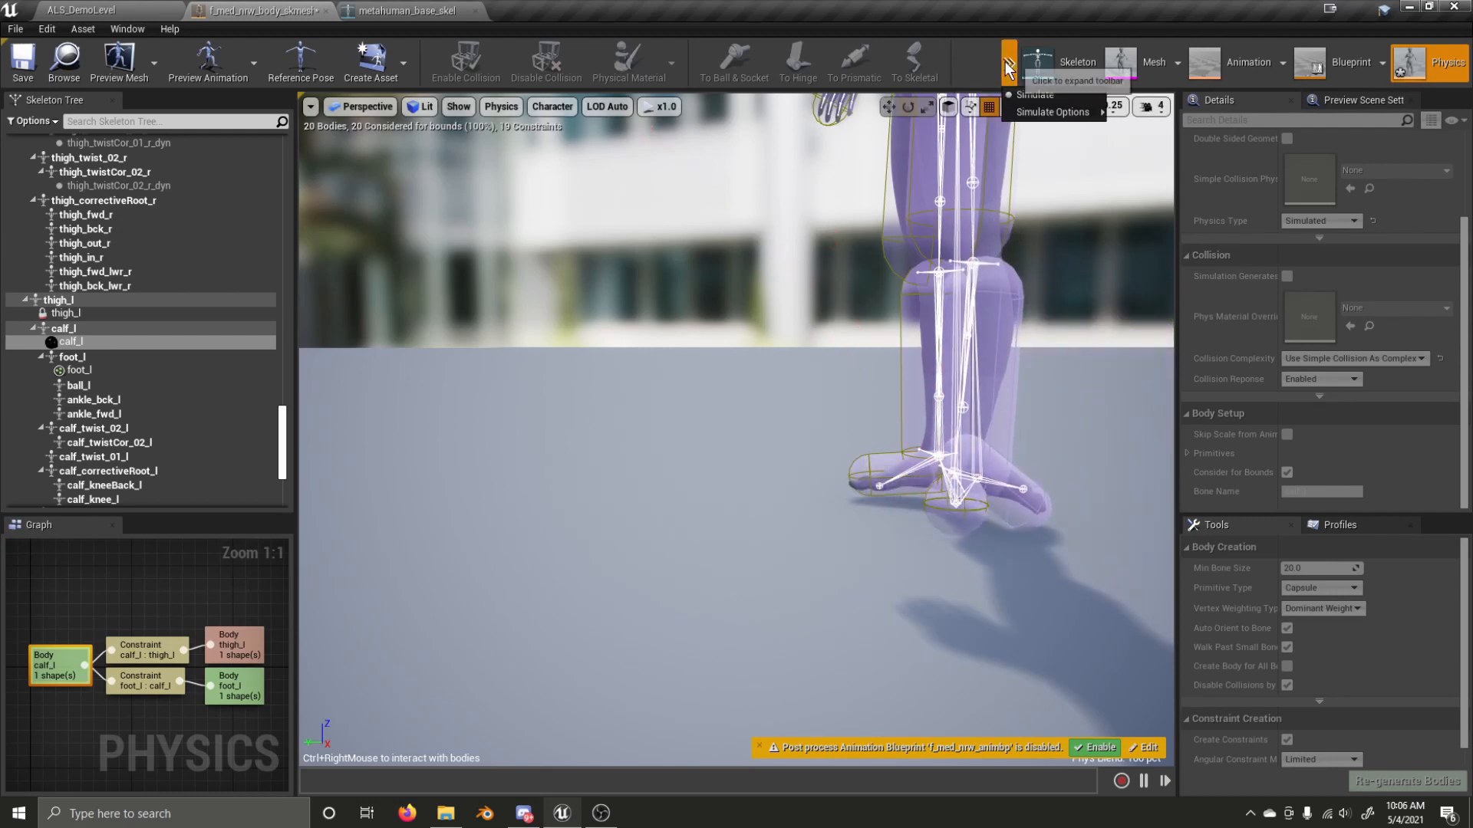
click(1019, 95)
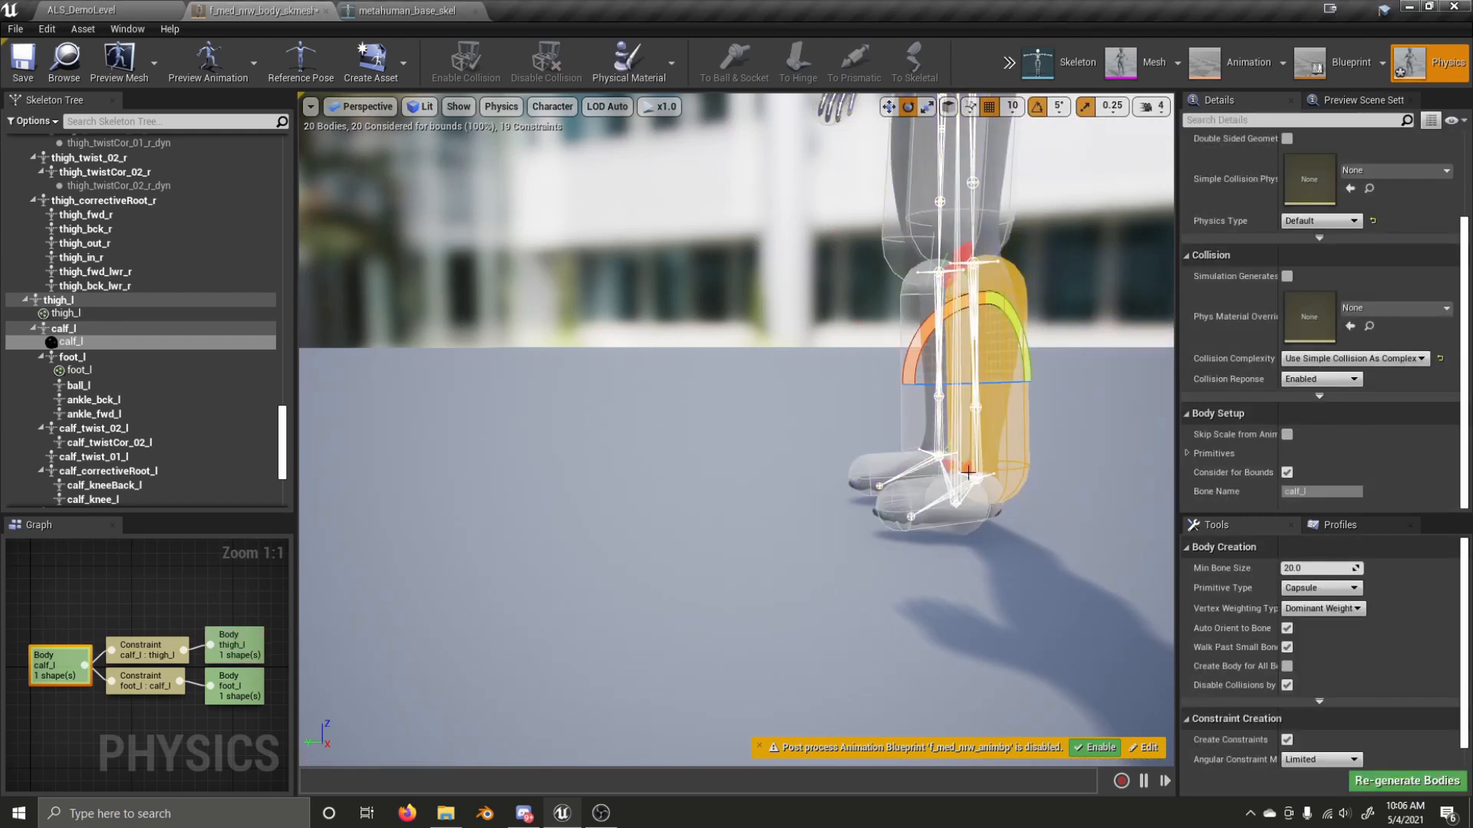
- Set the left ankle constraint's Swing 2 Motion to Limited
click(968, 474)
click(1342, 451)
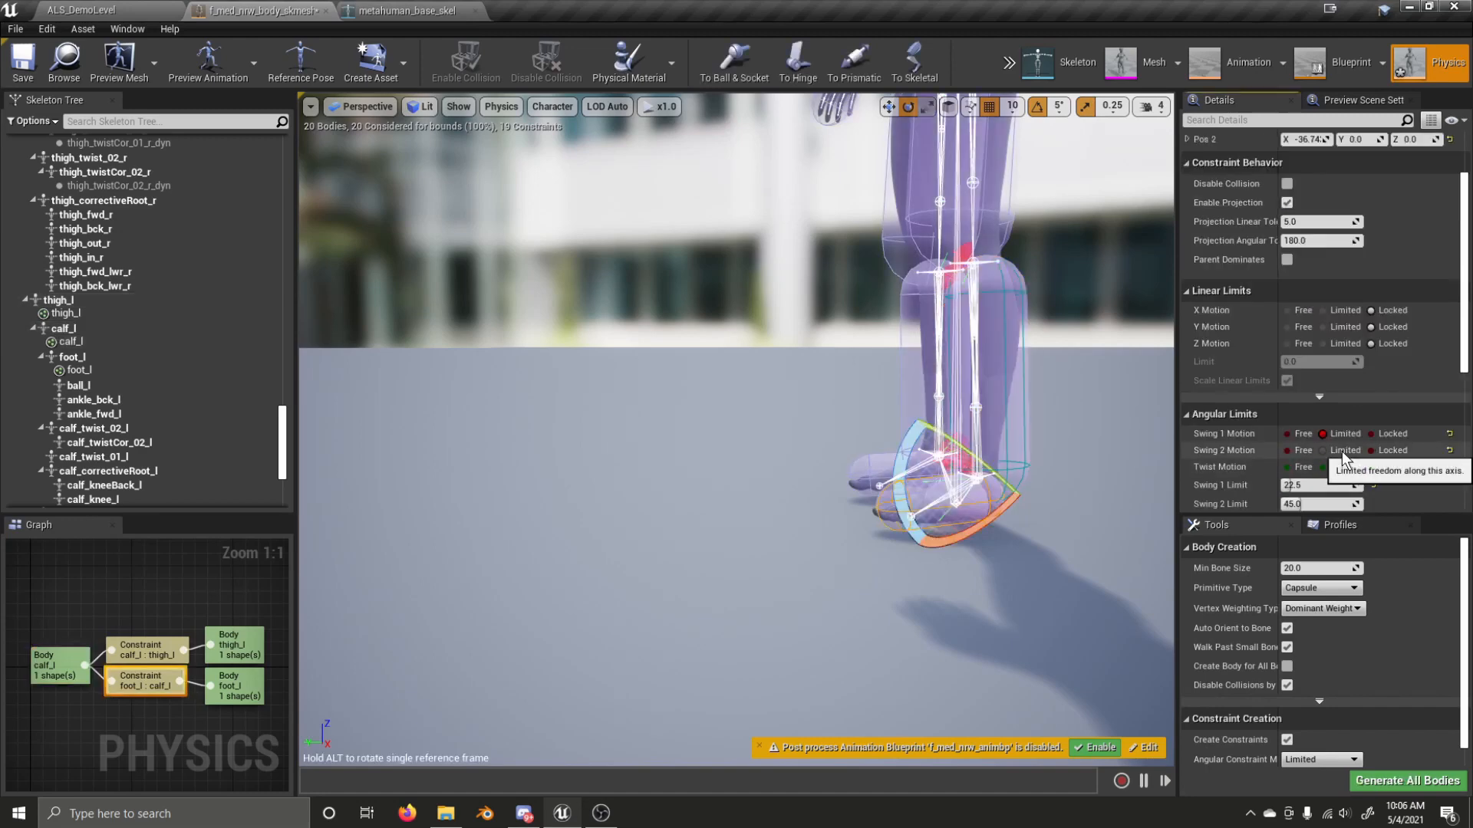
- Run Simulate Selected on the calf_l body, pull the left foot and lower leg around to test the ankle, and stop the simulation
right_drag(1135, 503, 1170, 485)
key(a)
key(w)
right_drag(1073, 490, 1170, 489)
key(a)
right_drag(960, 484, 832, 475)
click(909, 435)
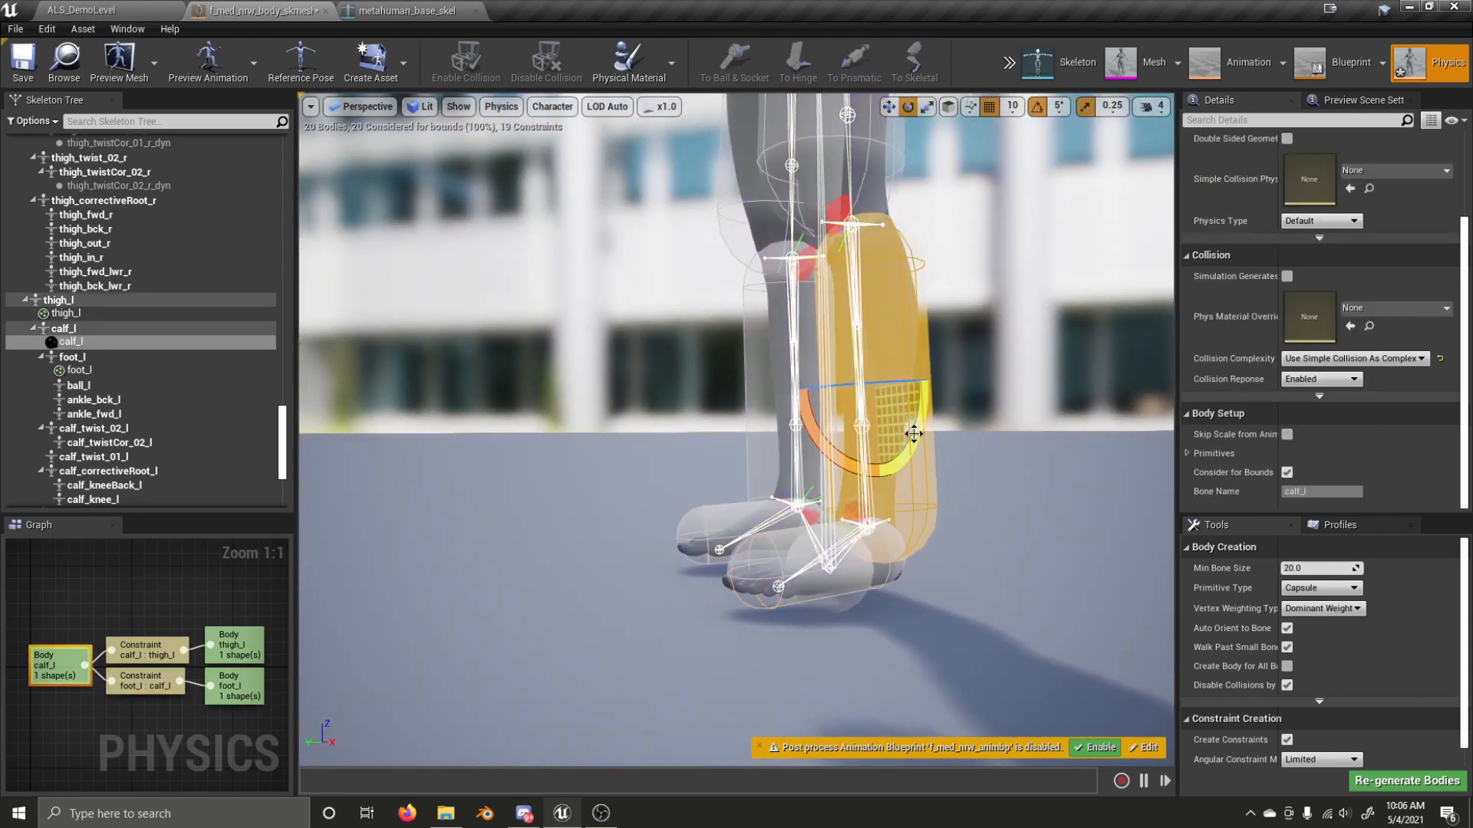
click(1010, 64)
mouse_move(1033, 113)
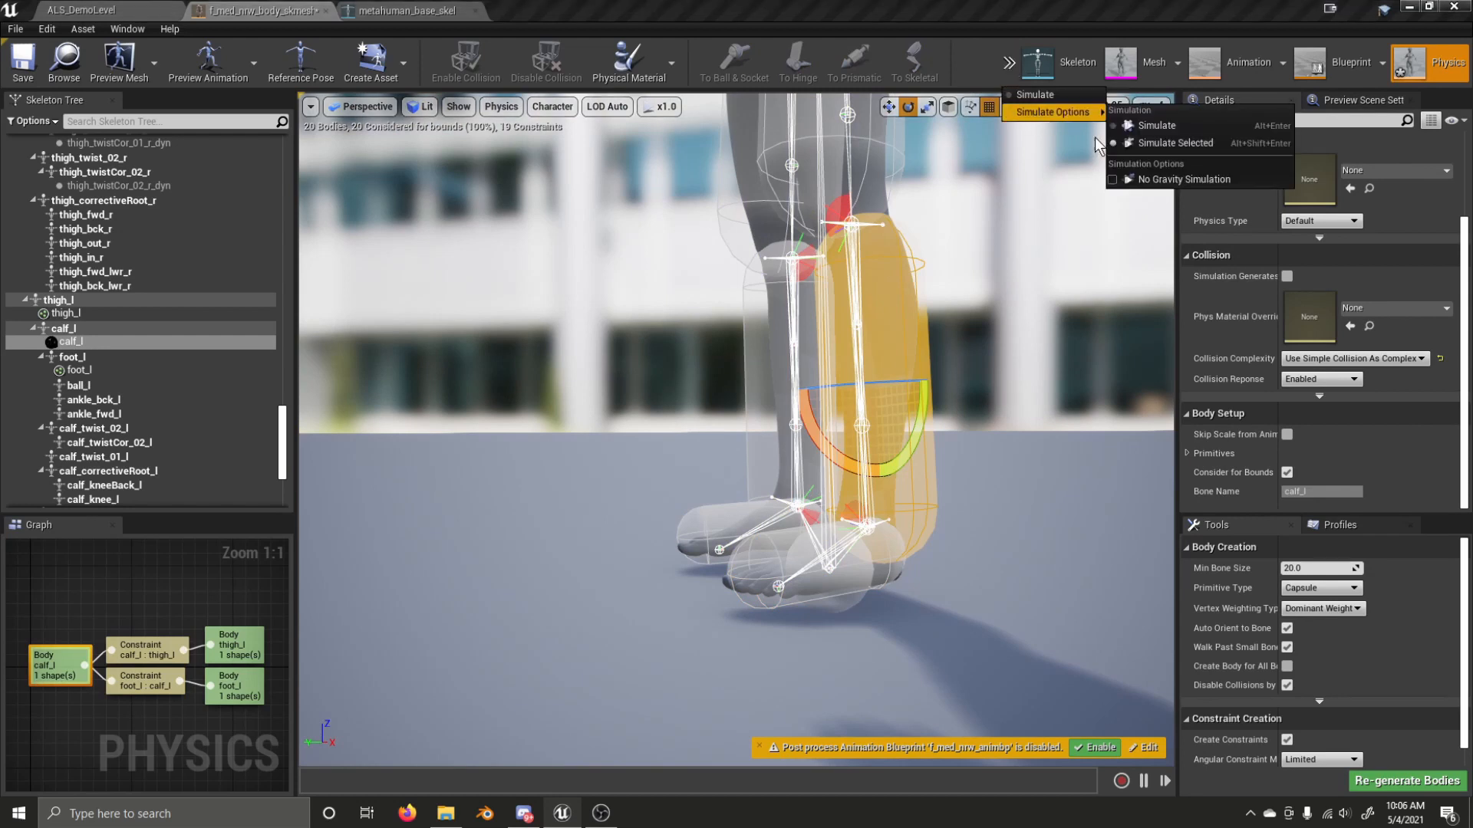
click(1161, 142)
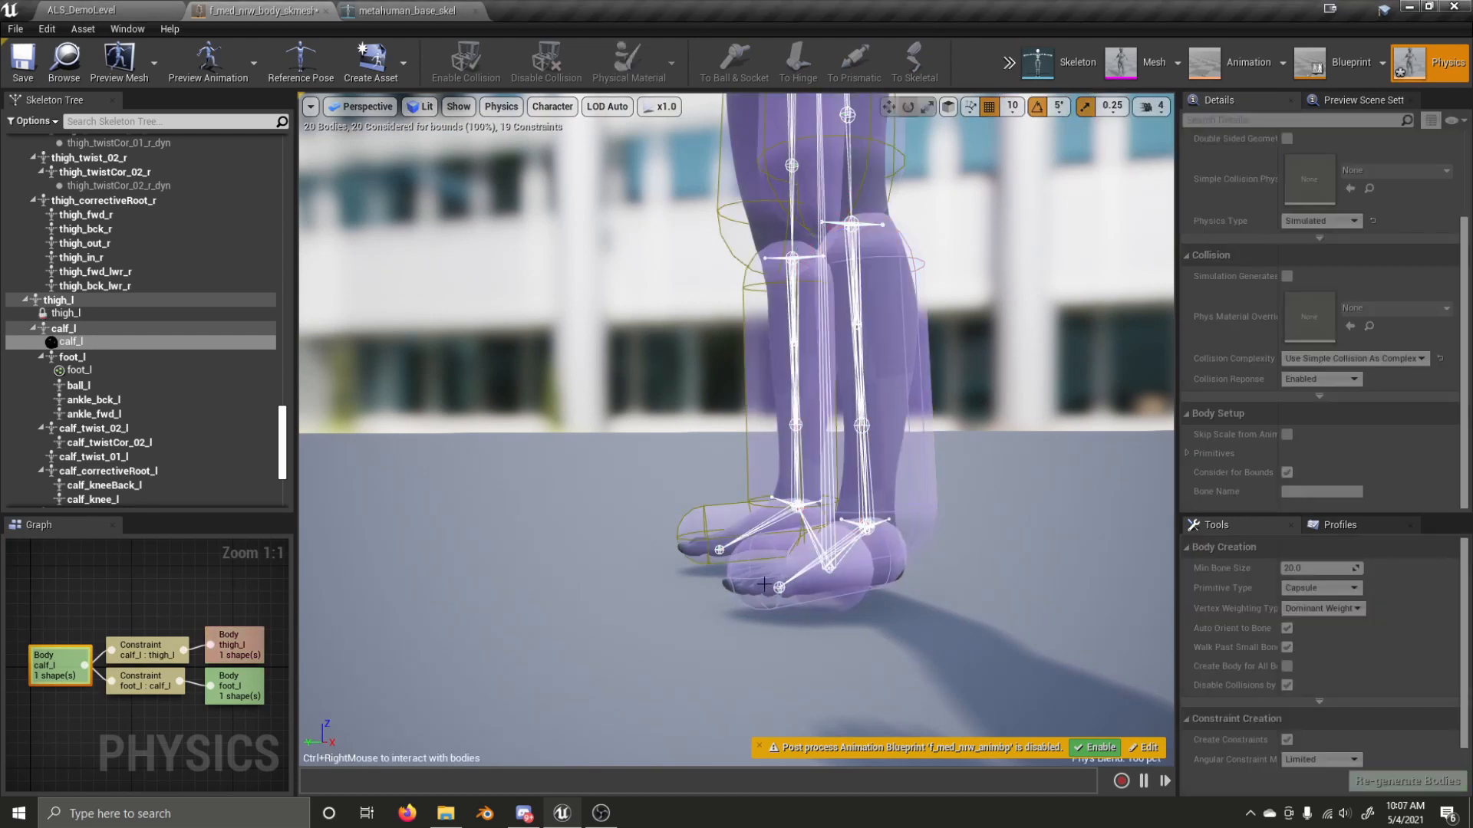
mouse_move(760, 450)
ctrl+right_down()
mouse_move(795, 646)
mouse_move(761, 451)
mouse_move(773, 506)
mouse_move(925, 677)
mouse_move(885, 538)
mouse_move(901, 652)
mouse_move(880, 624)
mouse_move(748, 597)
mouse_move(865, 439)
mouse_move(796, 566)
mouse_move(860, 479)
mouse_move(867, 581)
mouse_move(862, 399)
mouse_move(866, 579)
mouse_move(887, 581)
mouse_move(811, 377)
mouse_move(956, 657)
mouse_move(867, 698)
mouse_move(709, 683)
ctrl+right_up()
ctrl+right_drag(969, 619, 1172, 471)
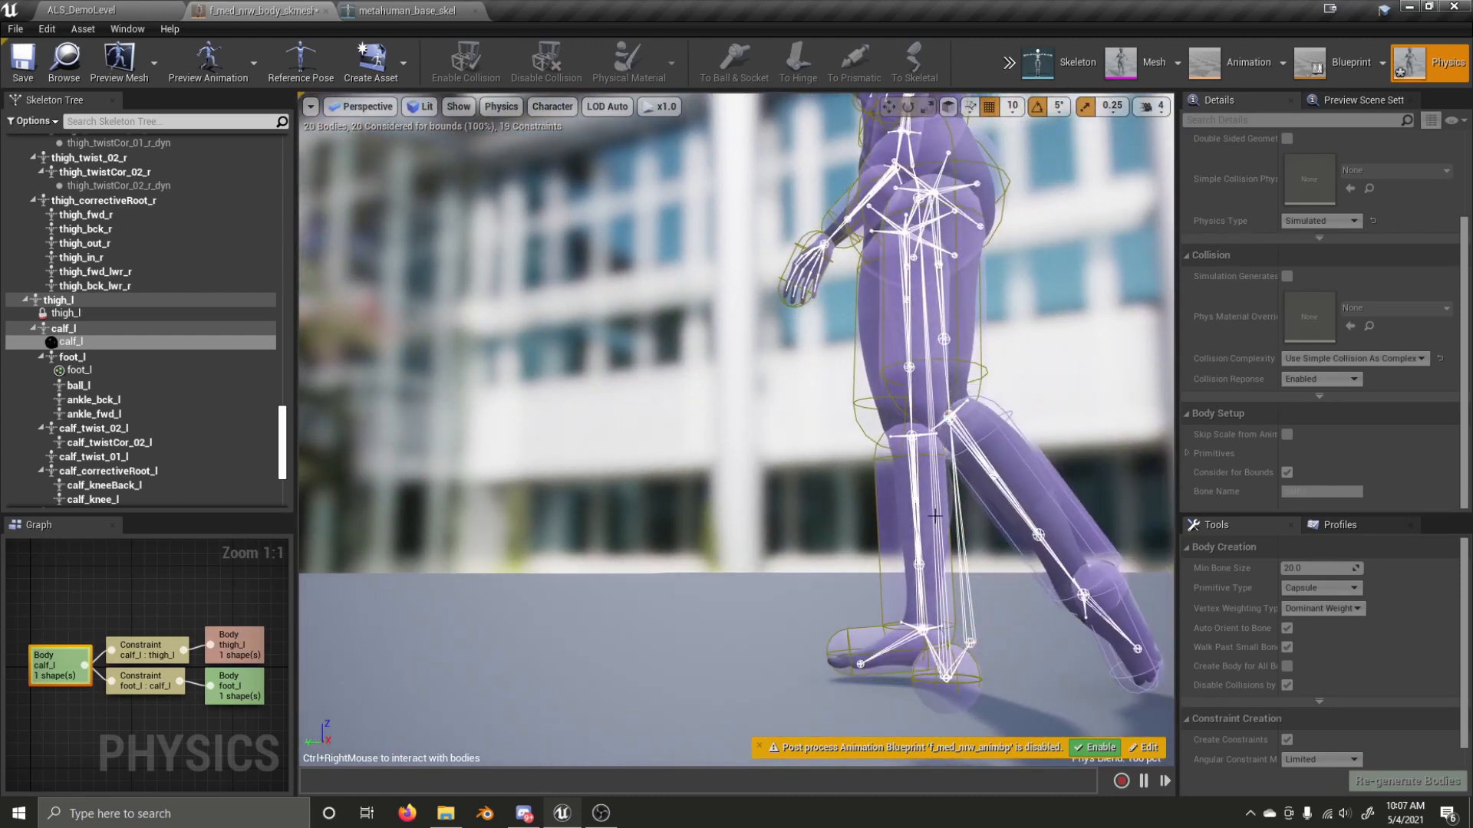
click(1009, 62)
click(1058, 108)
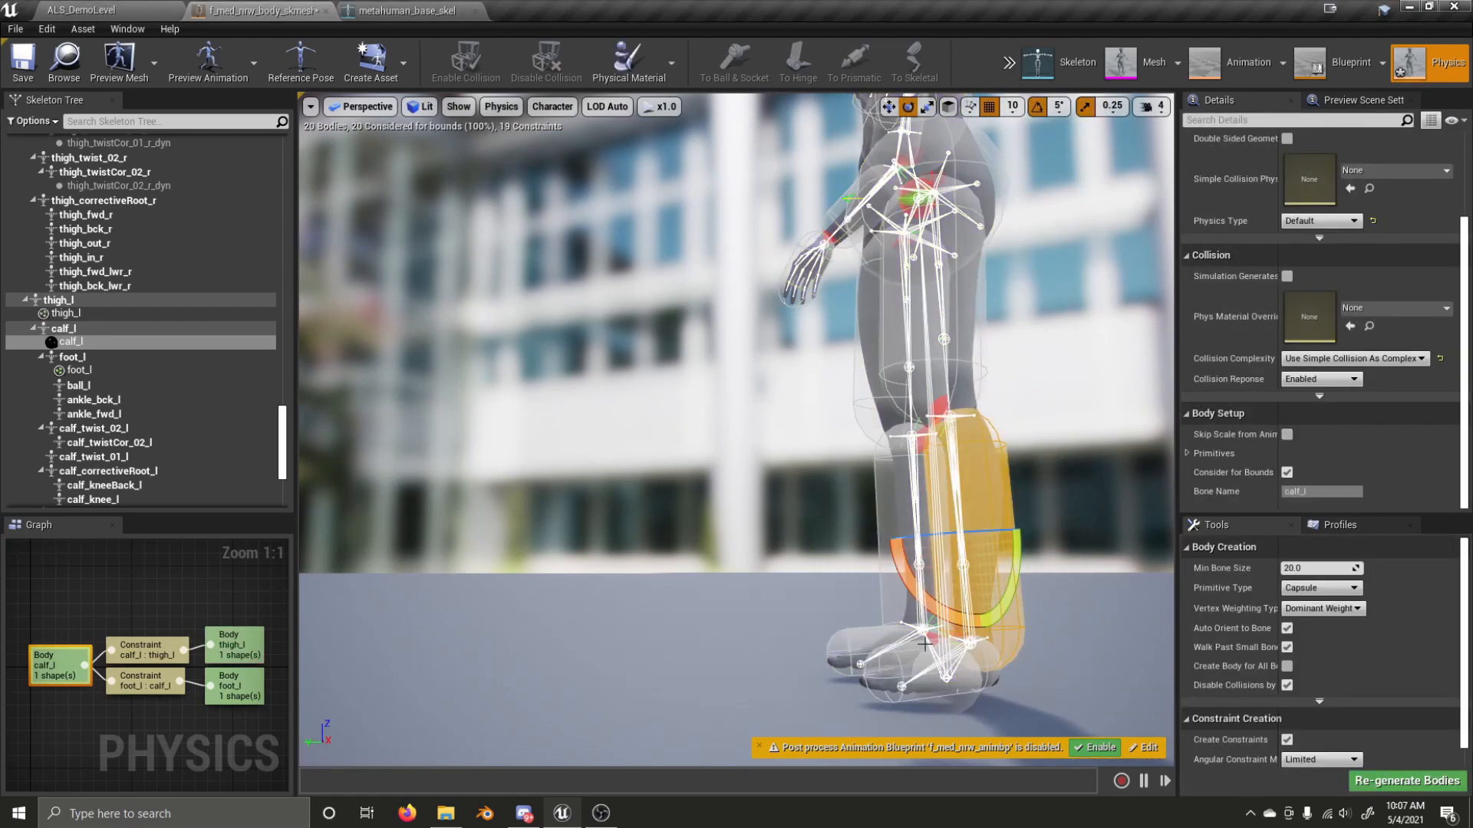
- Set the Swing 2 Limit of the left ankle constraint (foot_l : calf_l) to 11.25
click(948, 643)
click(1329, 504)
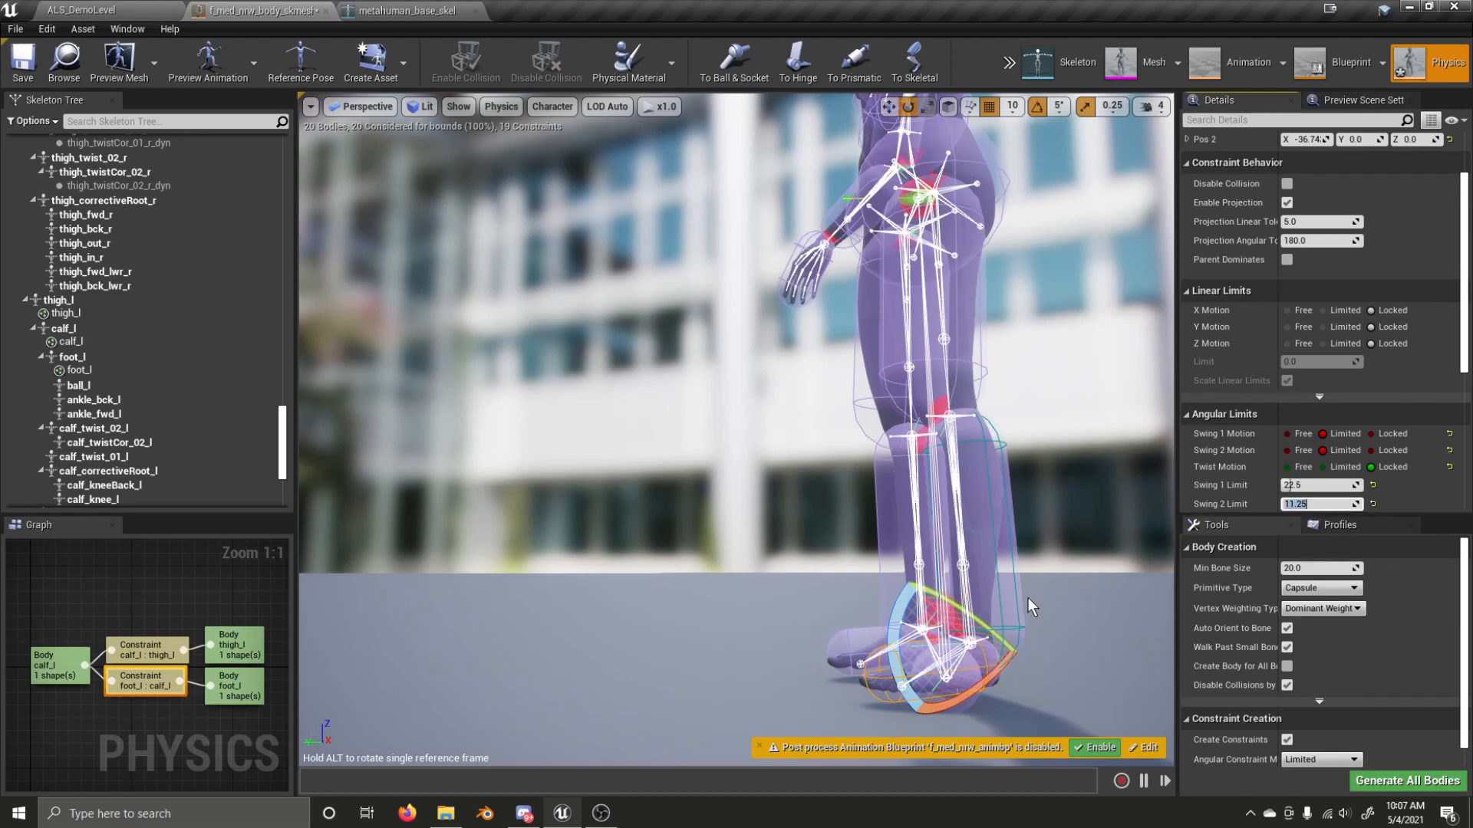
- Run Simulate Selected on the thigh_l body, pull the left leg in several directions, and stop the simulation
click(958, 305)
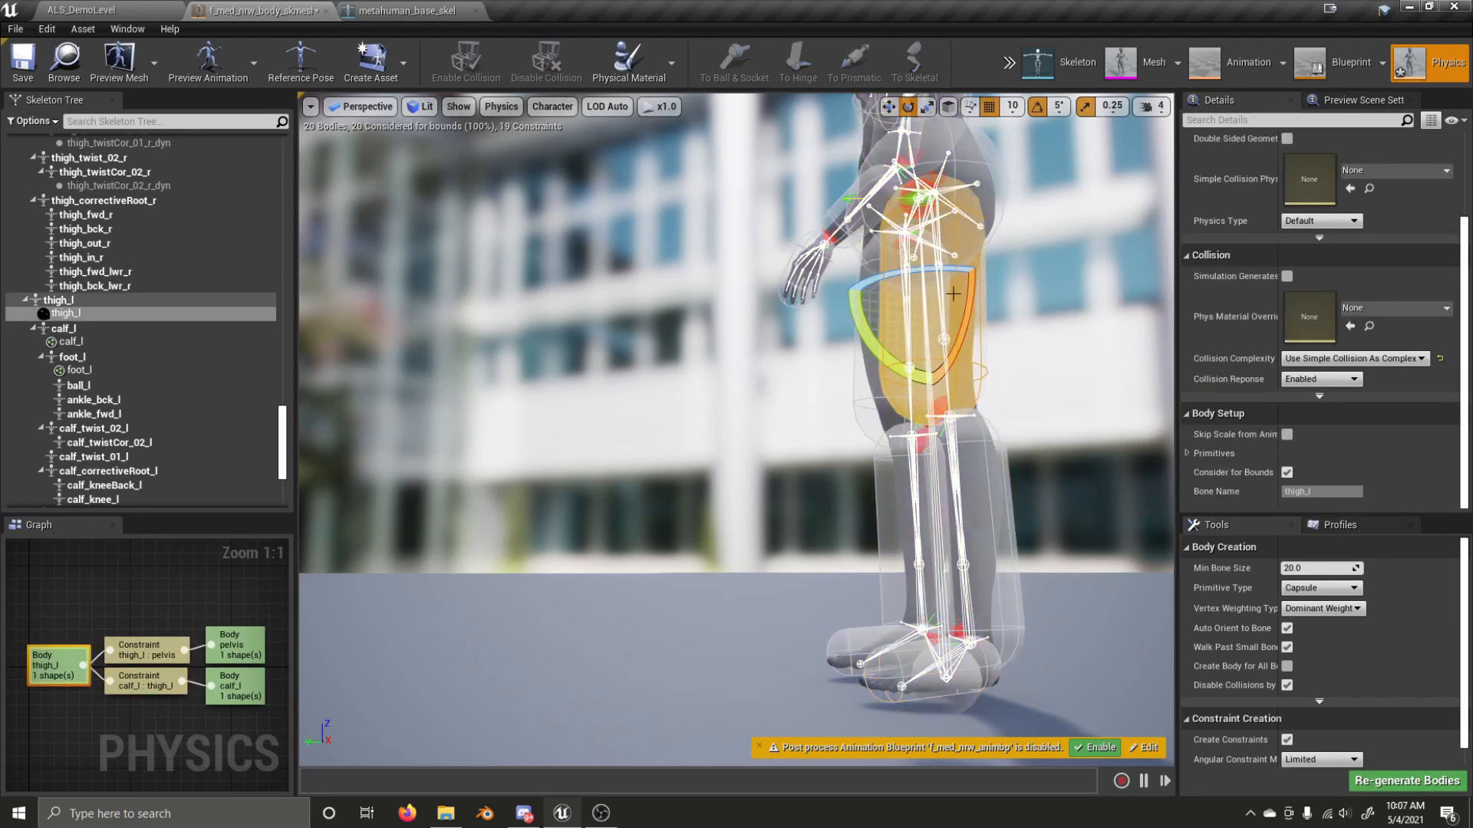
click(1009, 62)
mouse_move(1052, 112)
click(1170, 143)
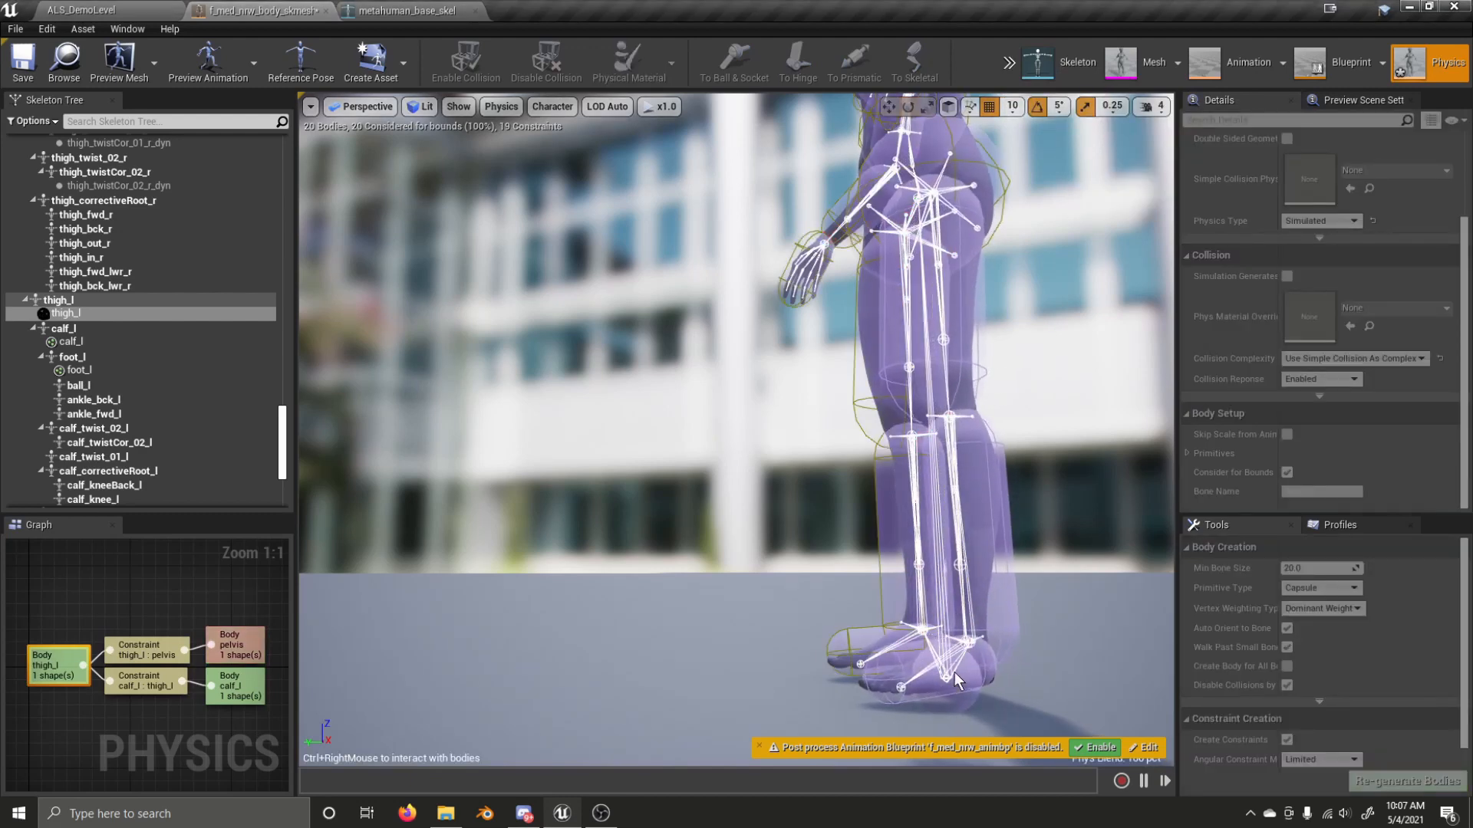
ctrl+right_drag(976, 669, 606, 445)
ctrl+right_drag(970, 594, 983, 392)
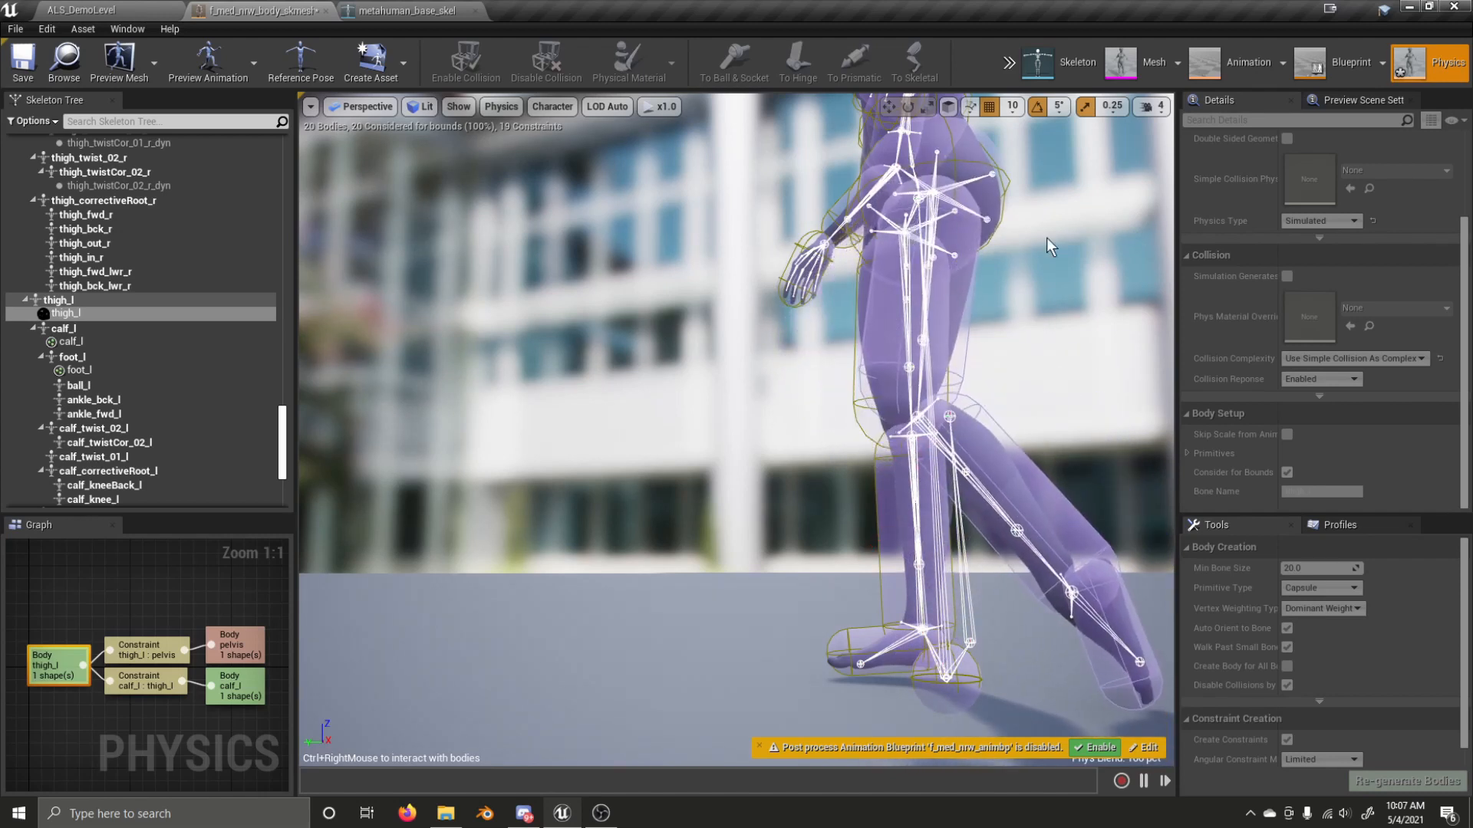
click(1010, 67)
click(1035, 95)
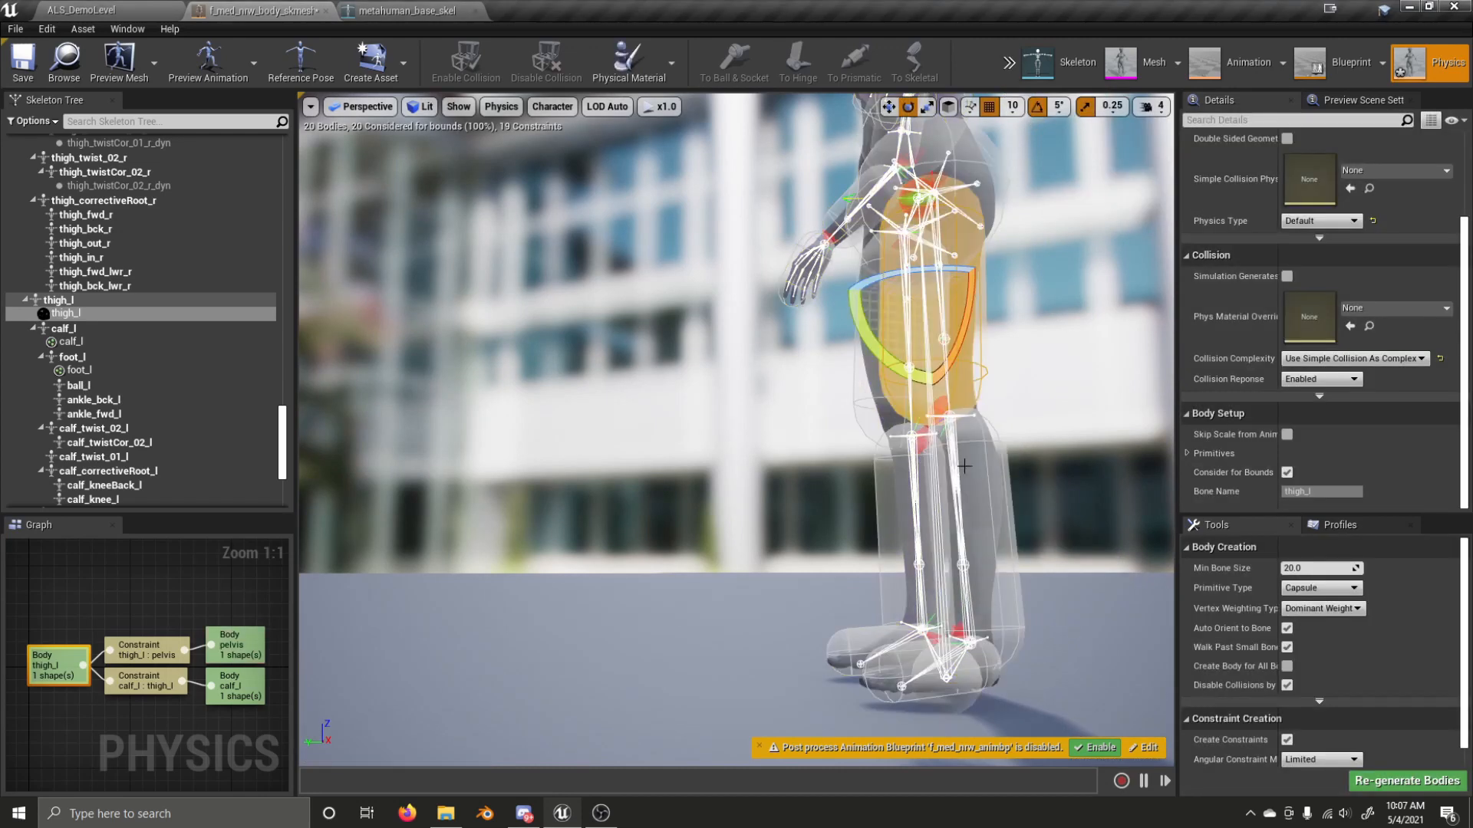
- Compare the angular limits of the left ankle and knee constraints with those on the right leg
click(956, 632)
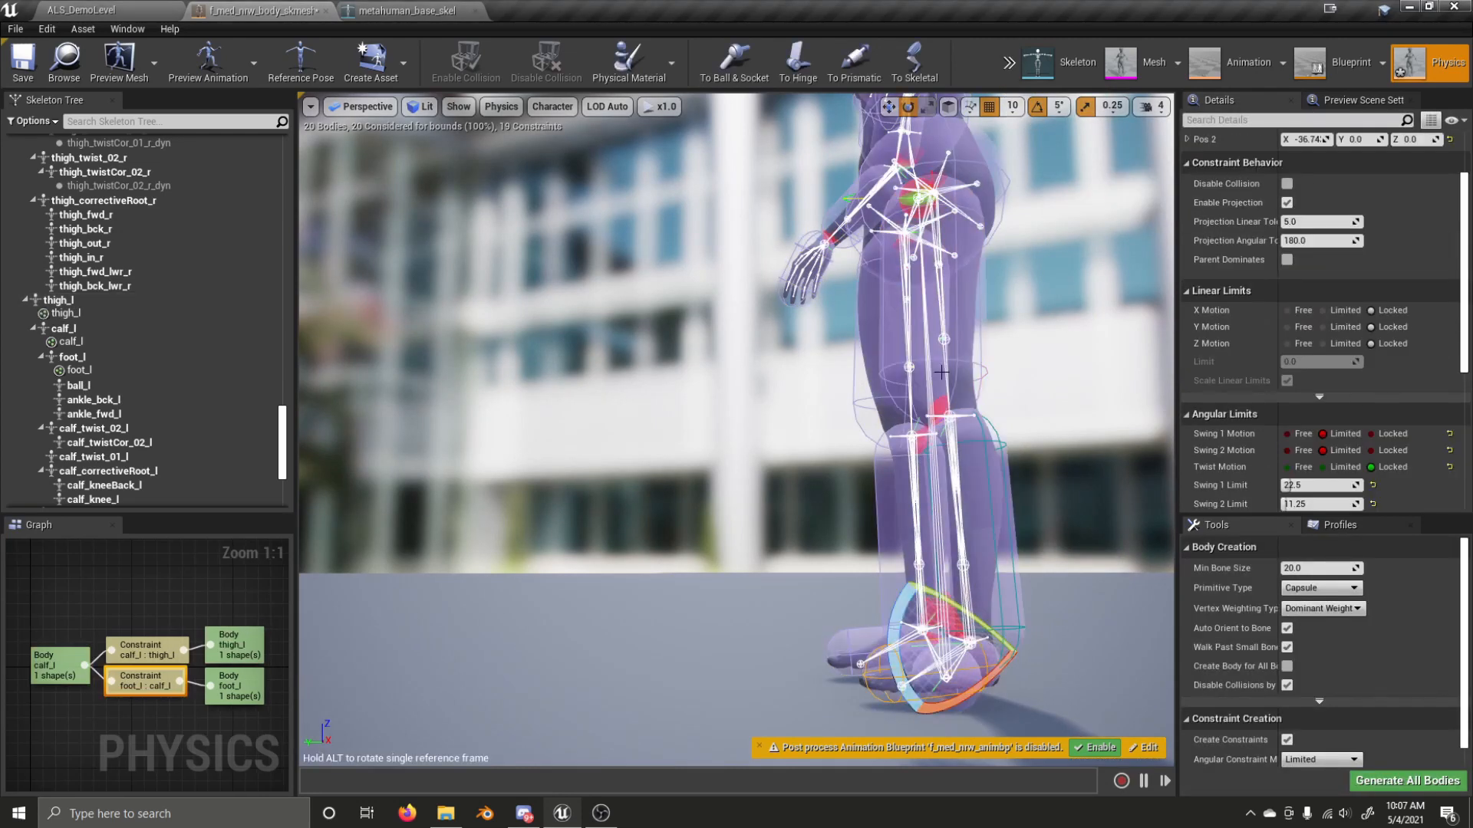
click(941, 406)
right_drag(880, 499, 989, 510)
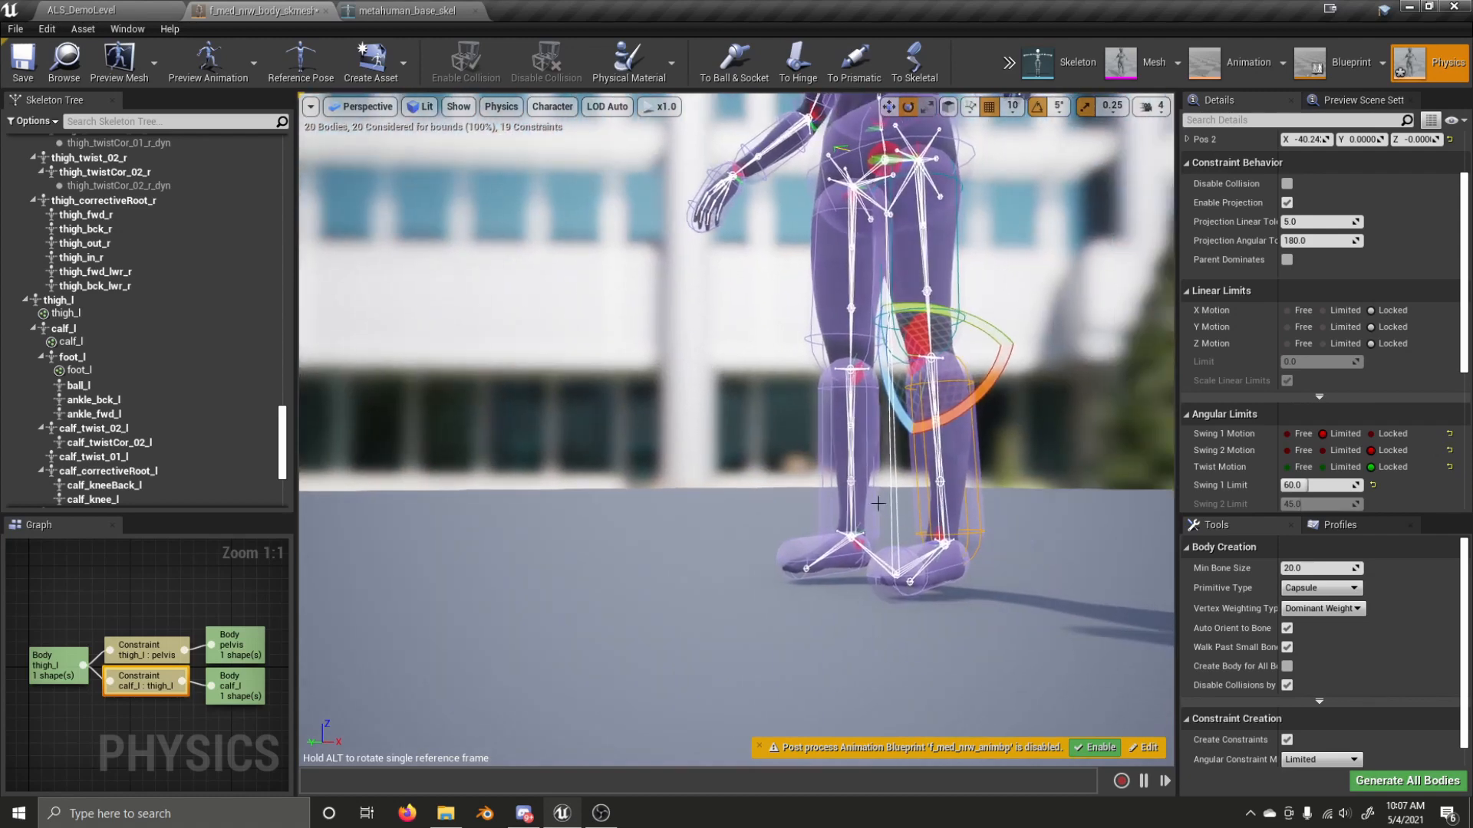
click(854, 546)
click(858, 374)
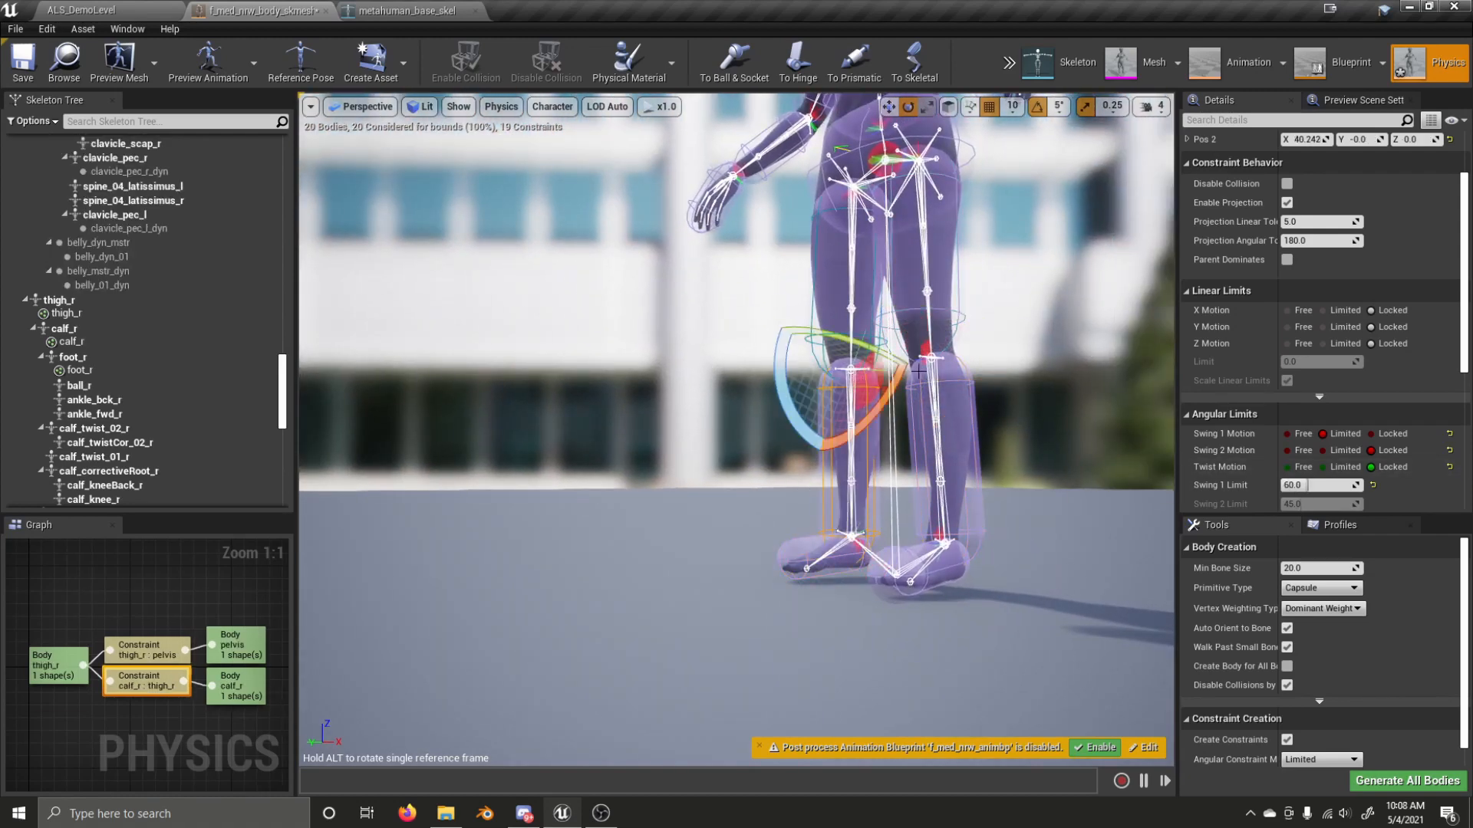
click(924, 350)
click(859, 374)
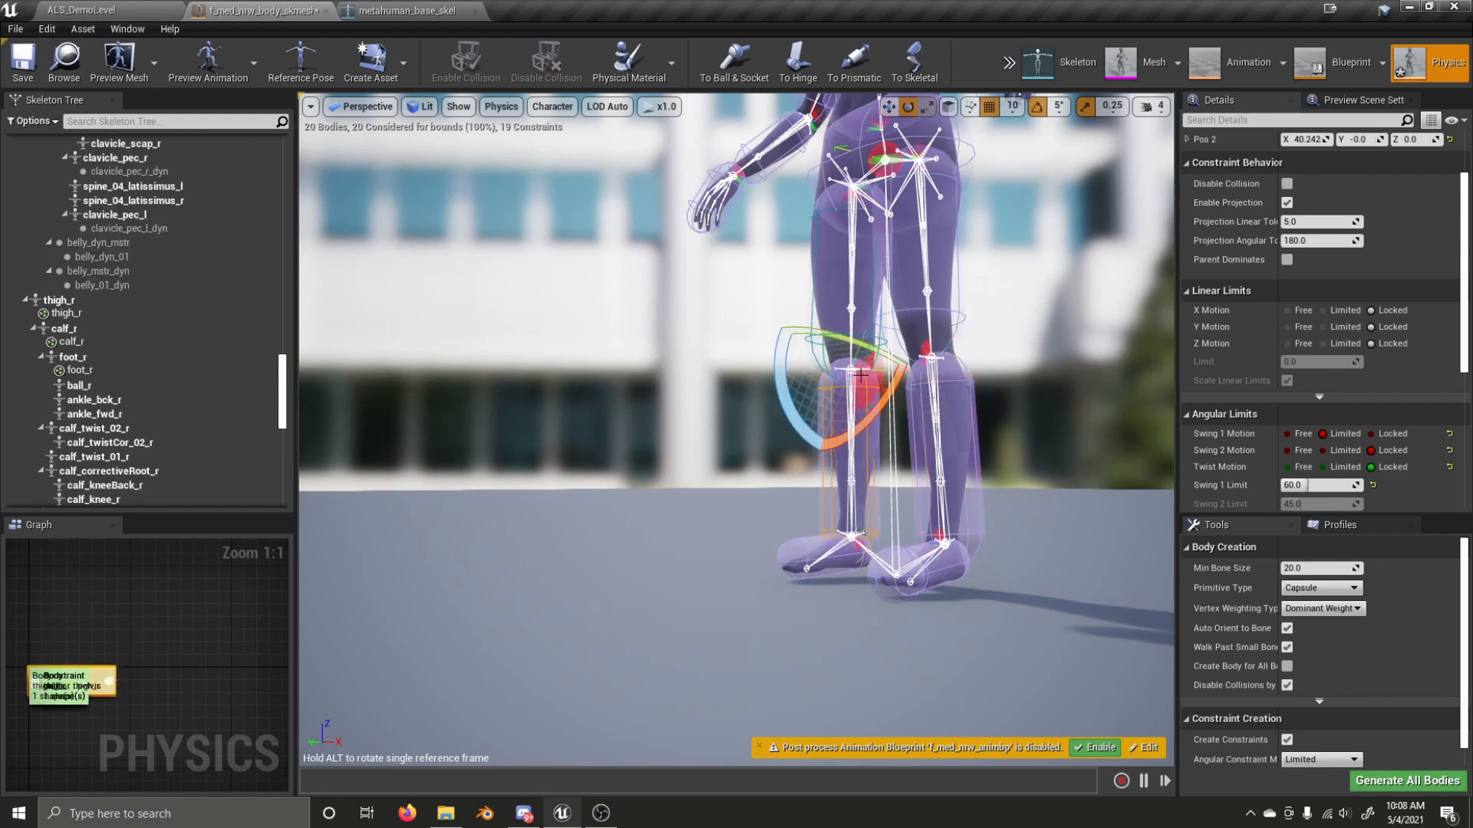
click(933, 371)
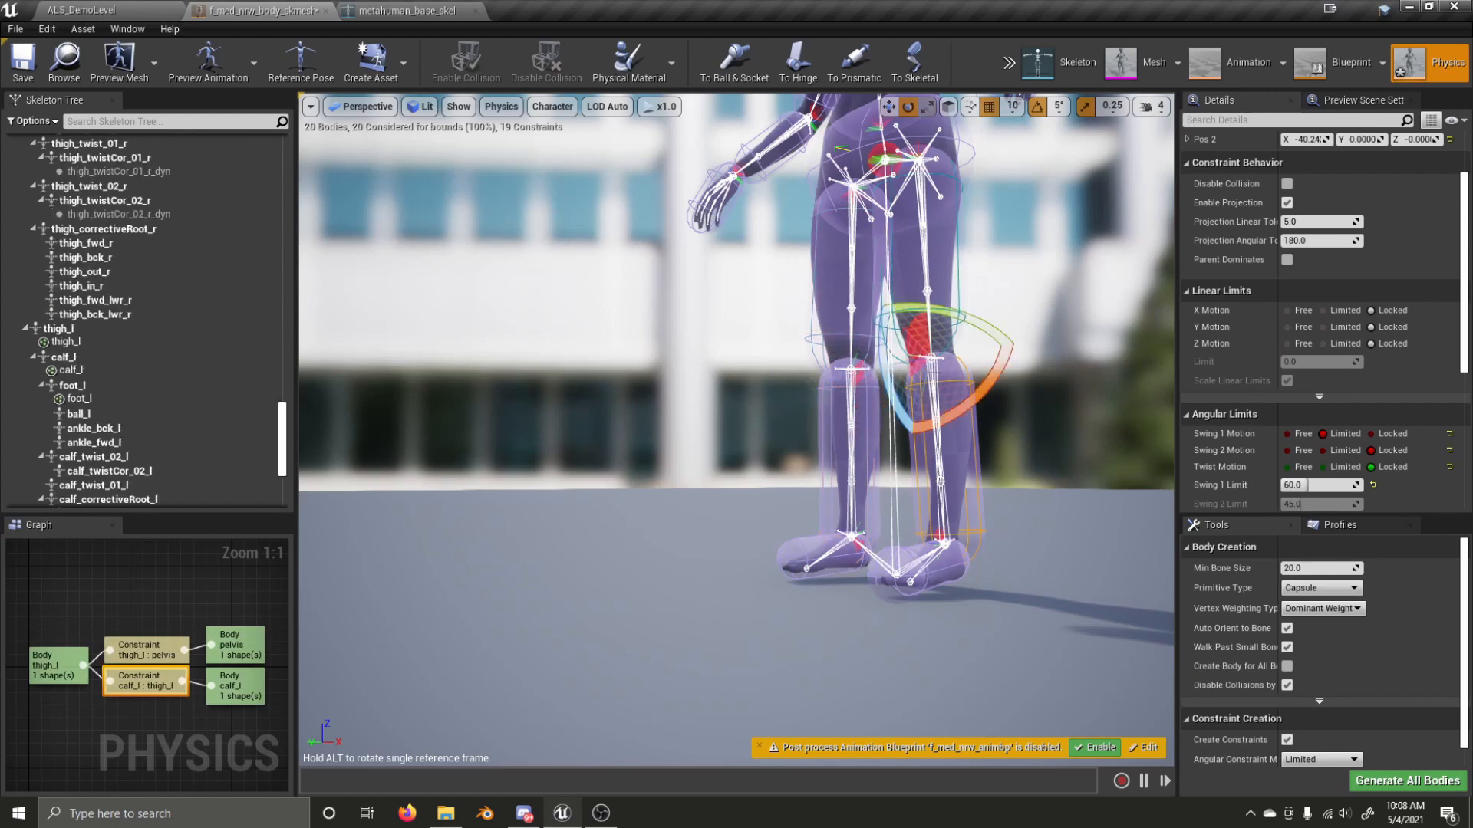
- Set Angular Damping to 50 for both calf bodies and both foot bodies together
click(928, 461)
ctrl+click(825, 468)
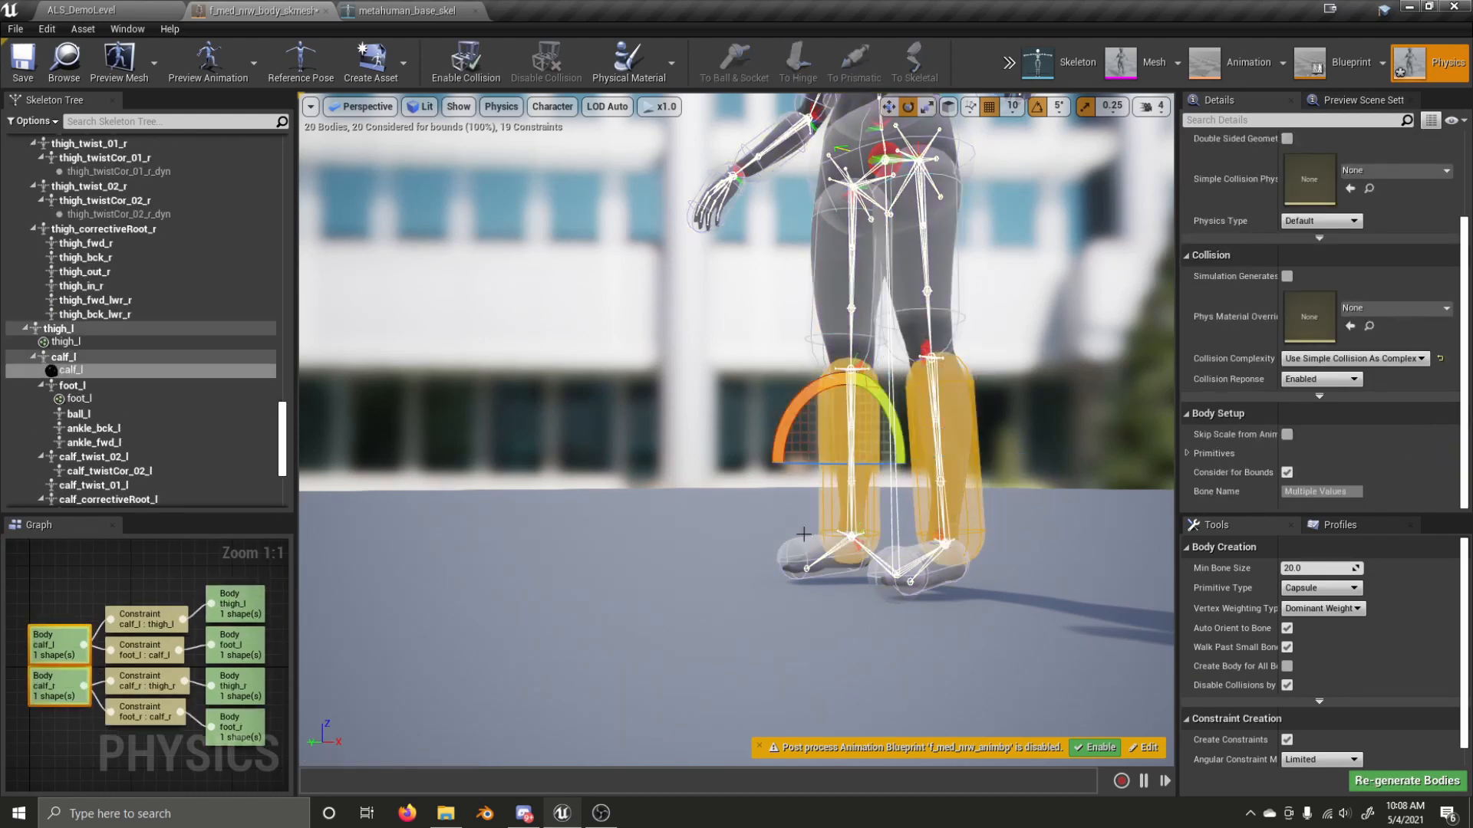
ctrl+click(806, 533)
ctrl+click(920, 560)
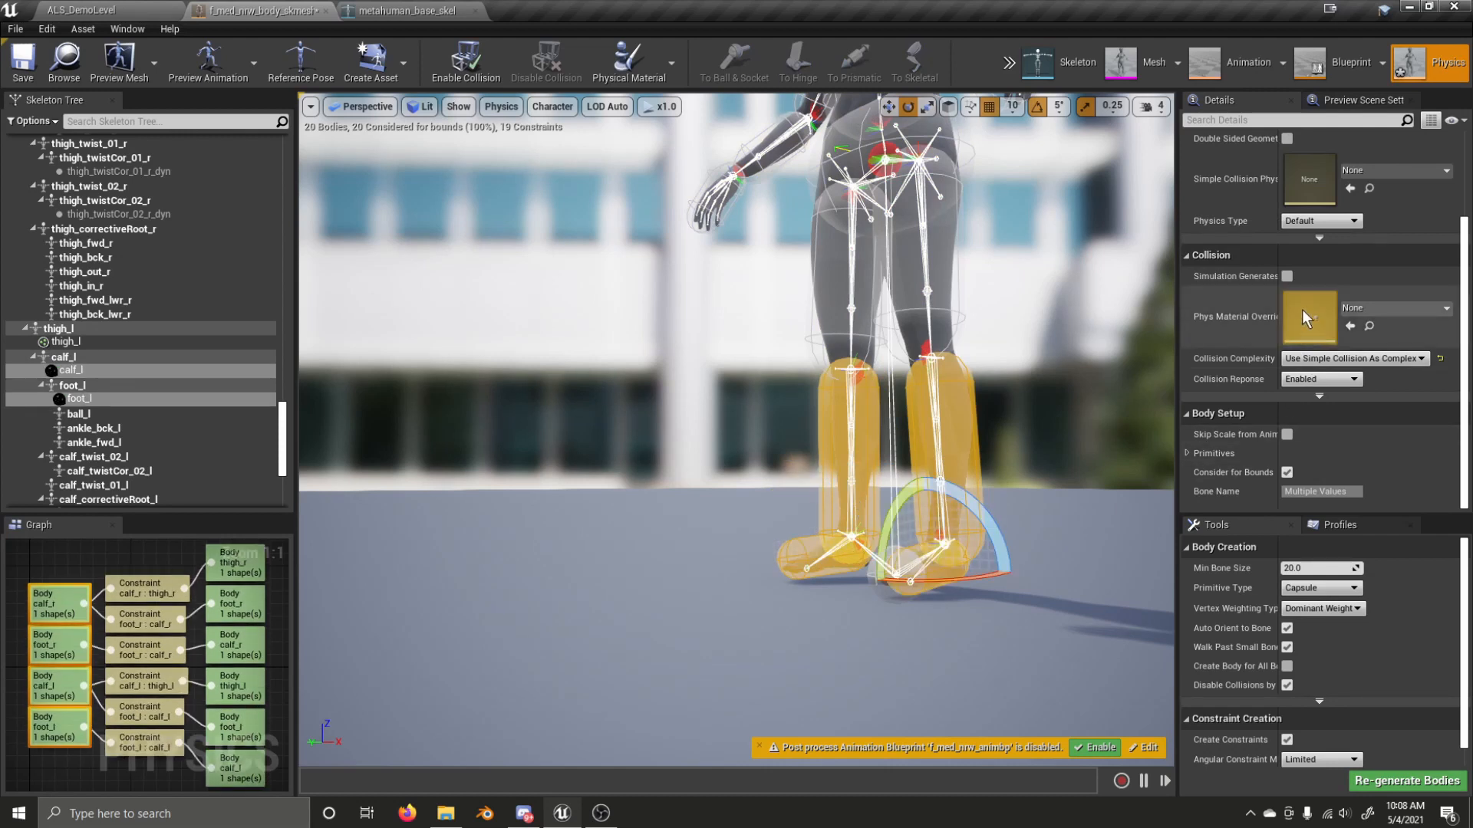
scroll(1303, 315, up, 3)
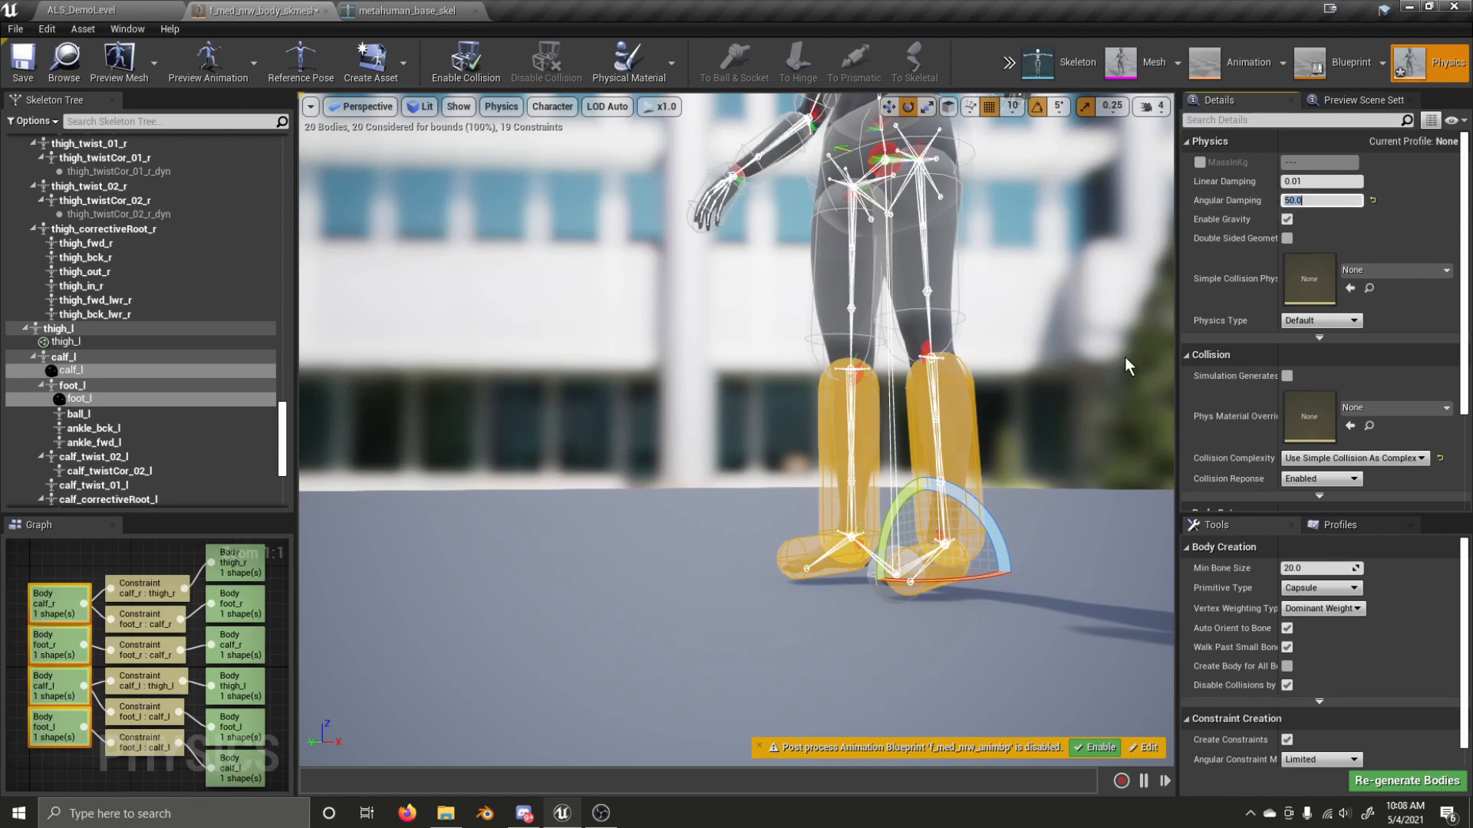
- Set Angular Damping to 50 for the thigh_l body and the thigh_r body, and clear the selection
click(955, 321)
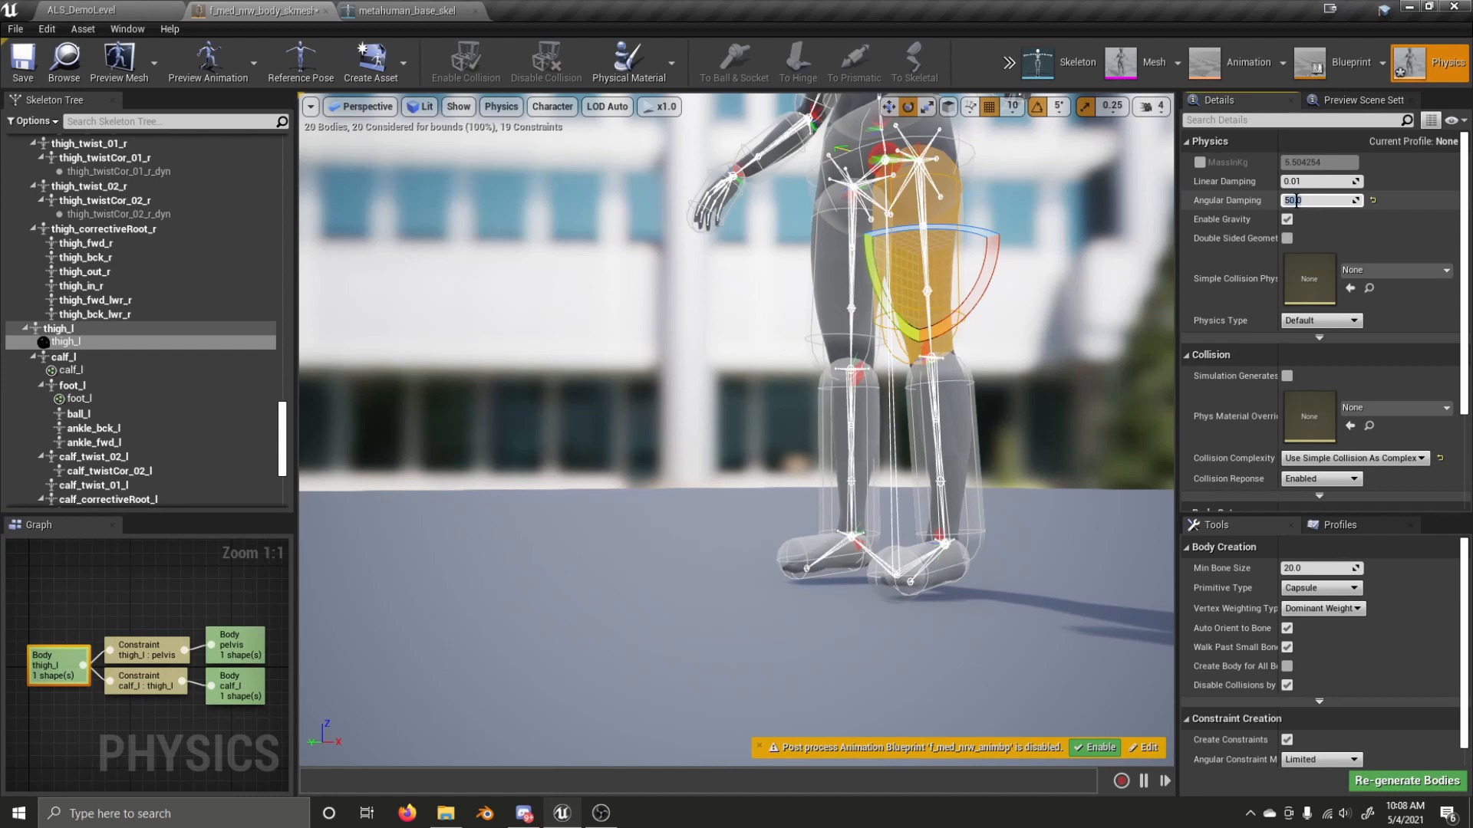
click(836, 273)
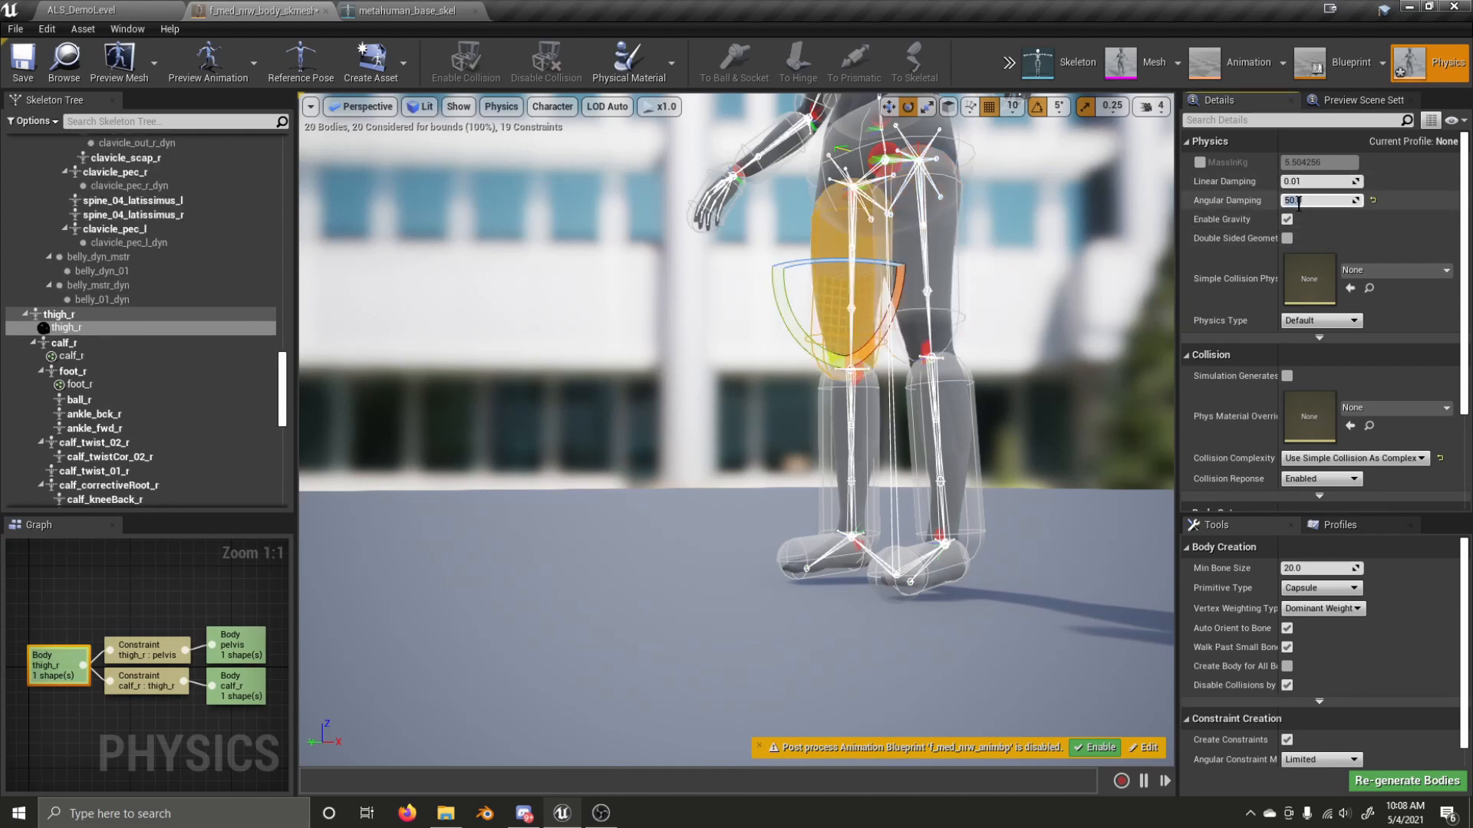
click(1029, 318)
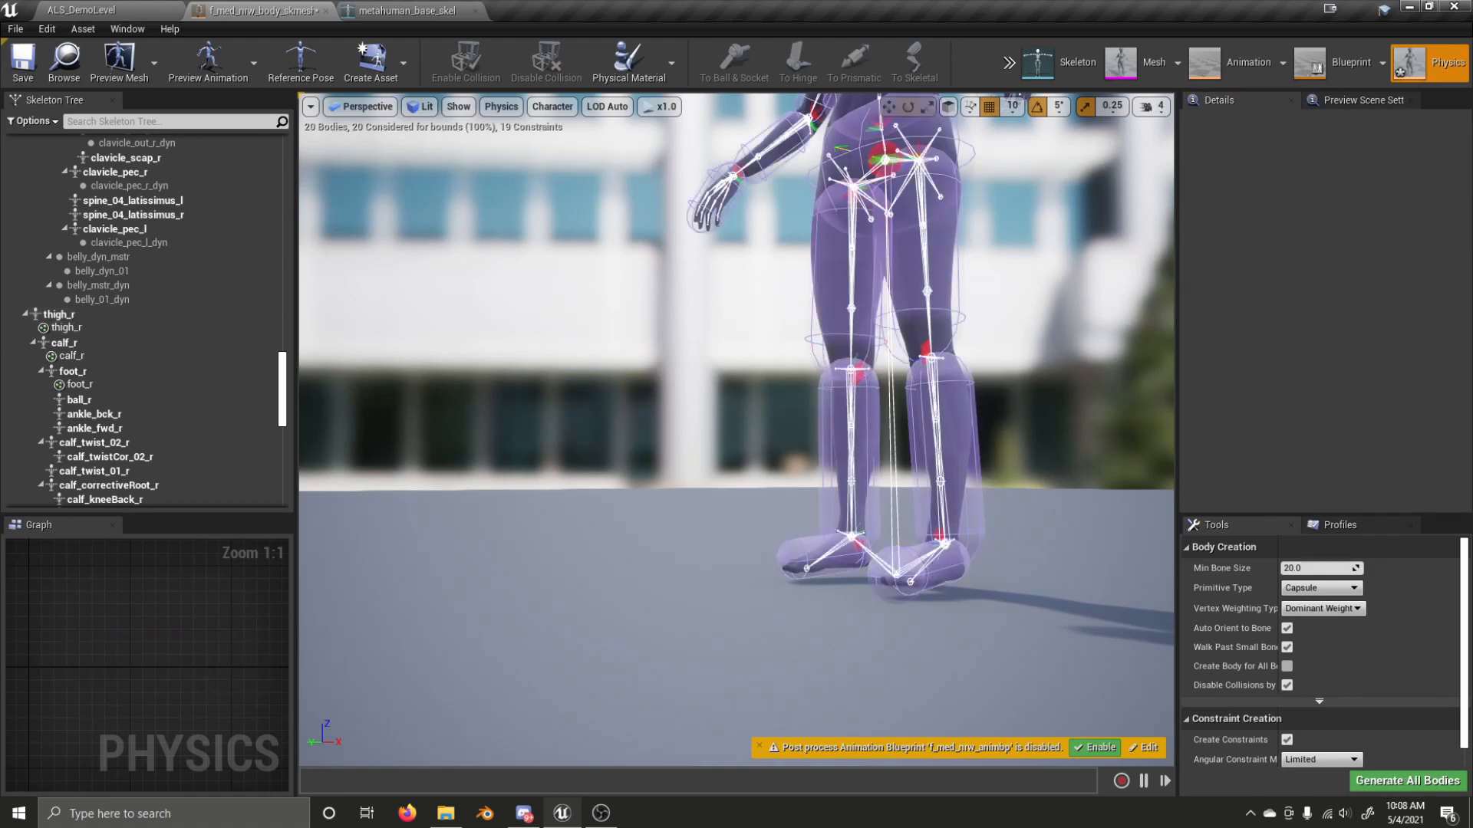
- Check the foot bodies' damping, run Simulate Selected on thigh_l, pull the left leg from several view angles, and stop the simulation
click(932, 570)
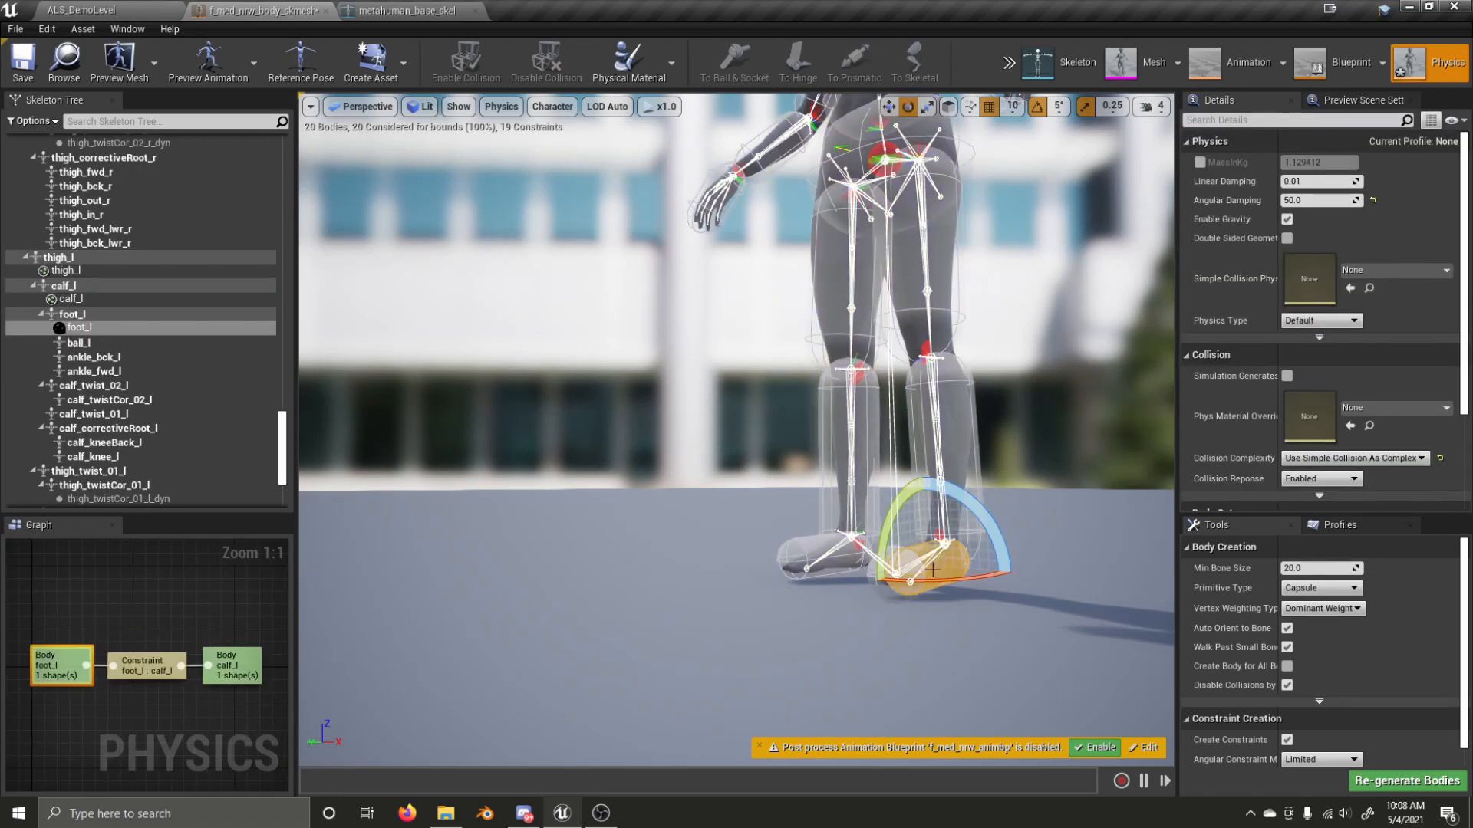
click(802, 559)
click(950, 562)
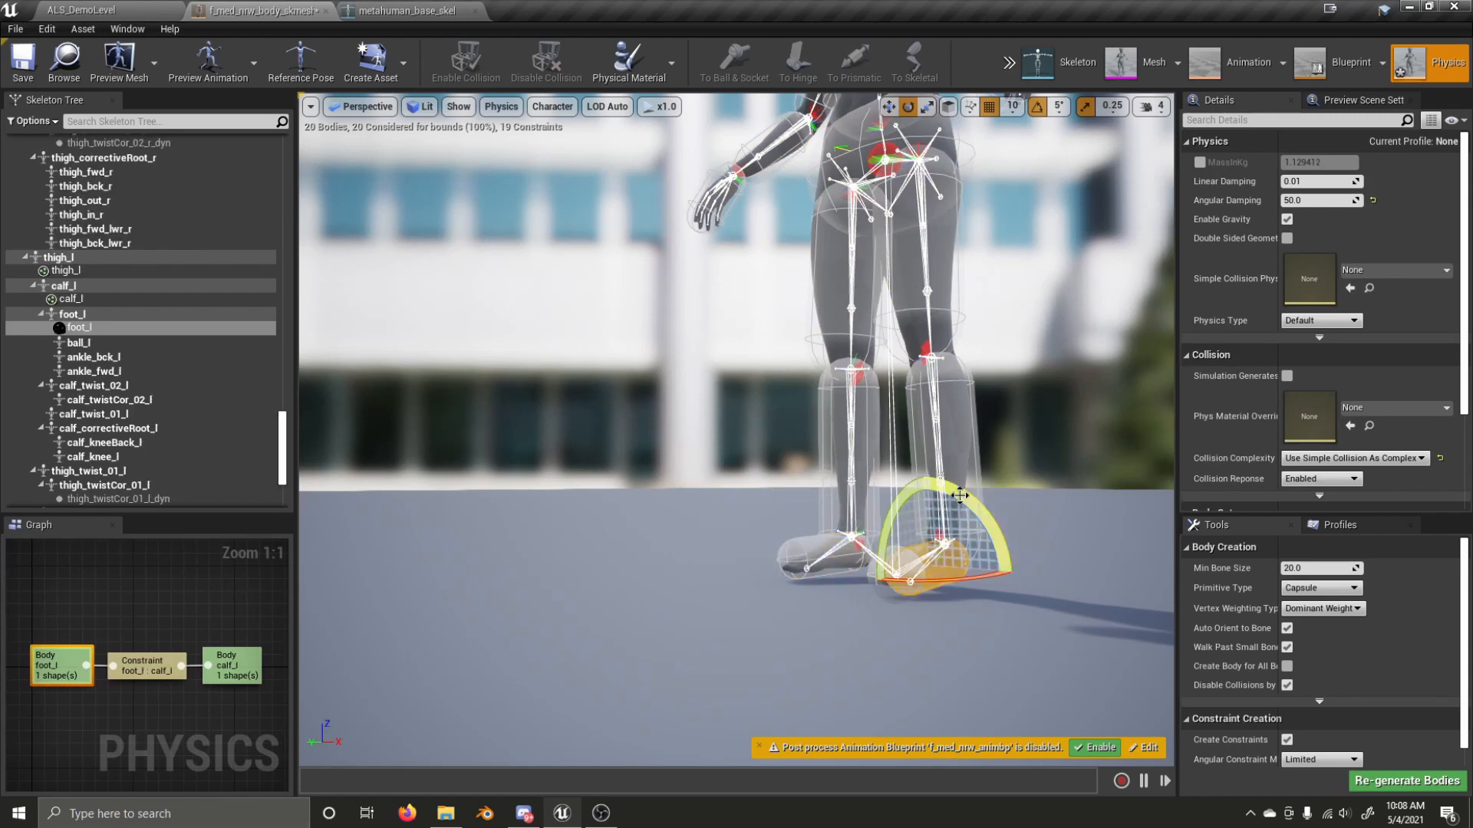
click(928, 261)
click(1009, 62)
mouse_move(1042, 113)
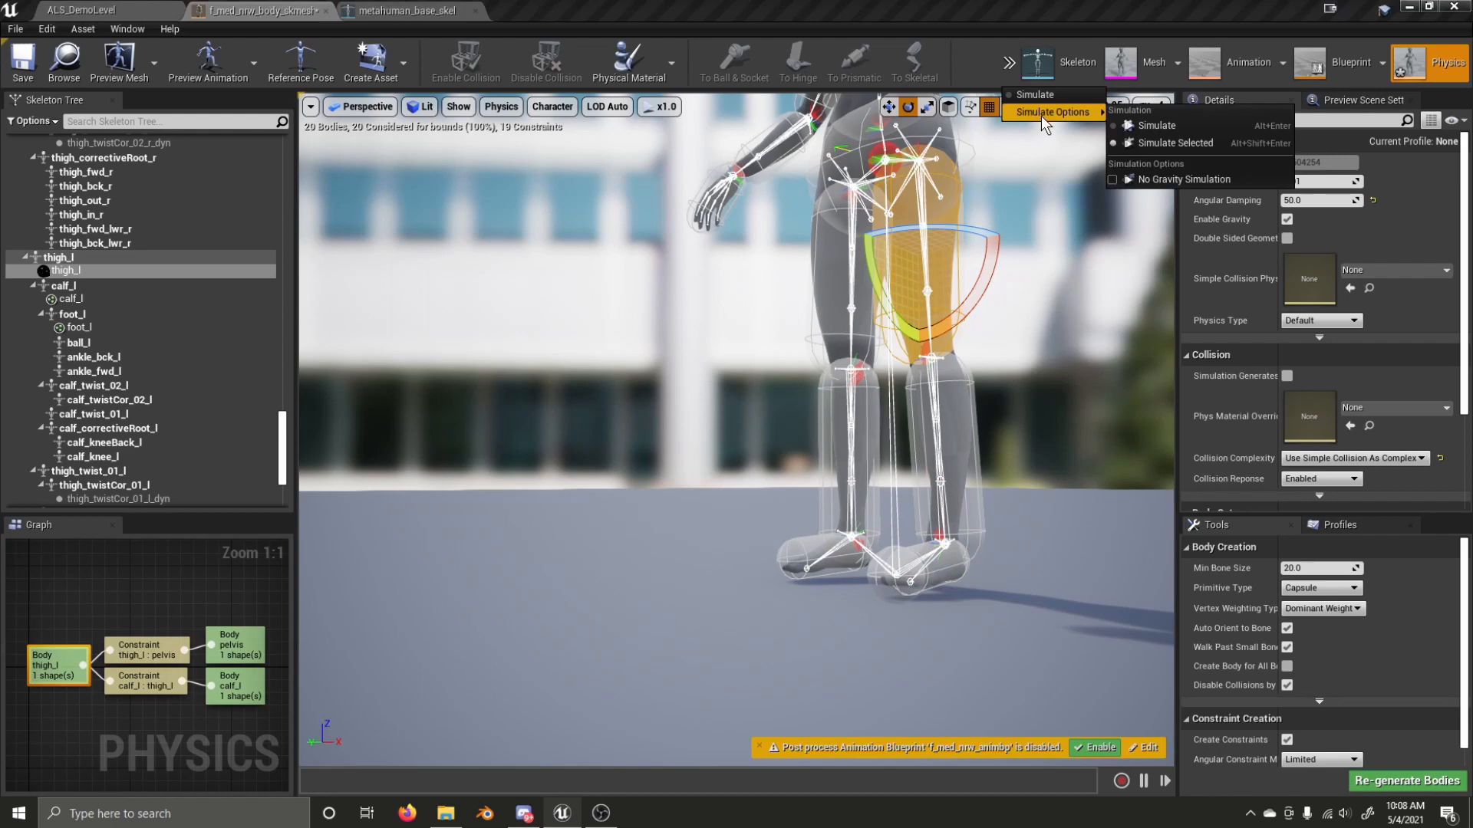
click(1167, 144)
ctrl+right_drag(1010, 234, 986, 307)
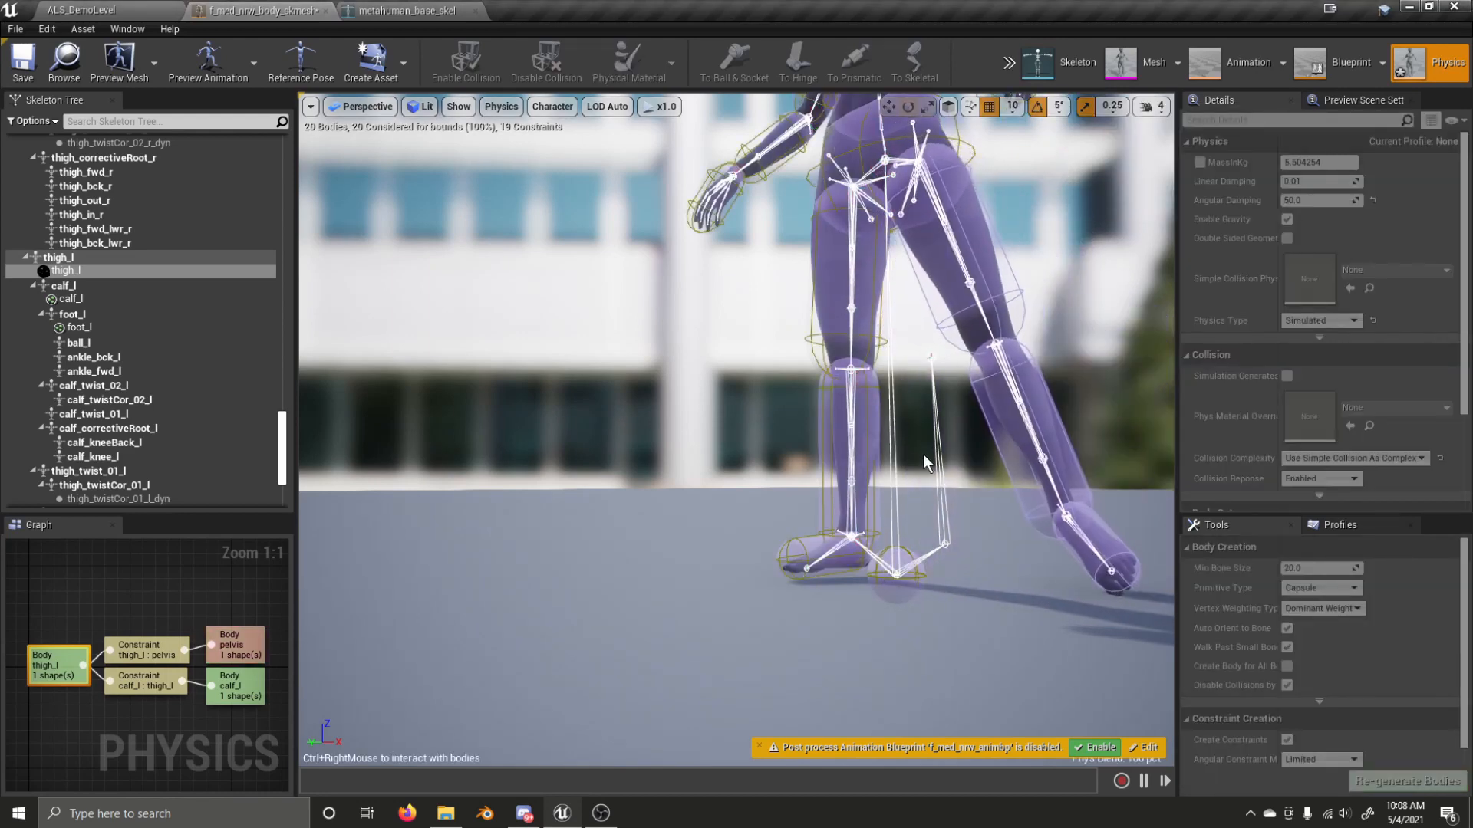
ctrl+right_drag(1041, 503, 1020, 175)
key(d)
right_drag(733, 503, 583, 529)
ctrl+right_drag(968, 415, 1135, 386)
key(a)
key(w)
click(1010, 62)
click(1045, 98)
- Set the right ankle constraint (foot_r : calf_r) to Limited for Swing 2 with a Swing 2 Limit of 11.25
right_drag(906, 300, 974, 316)
key(w)
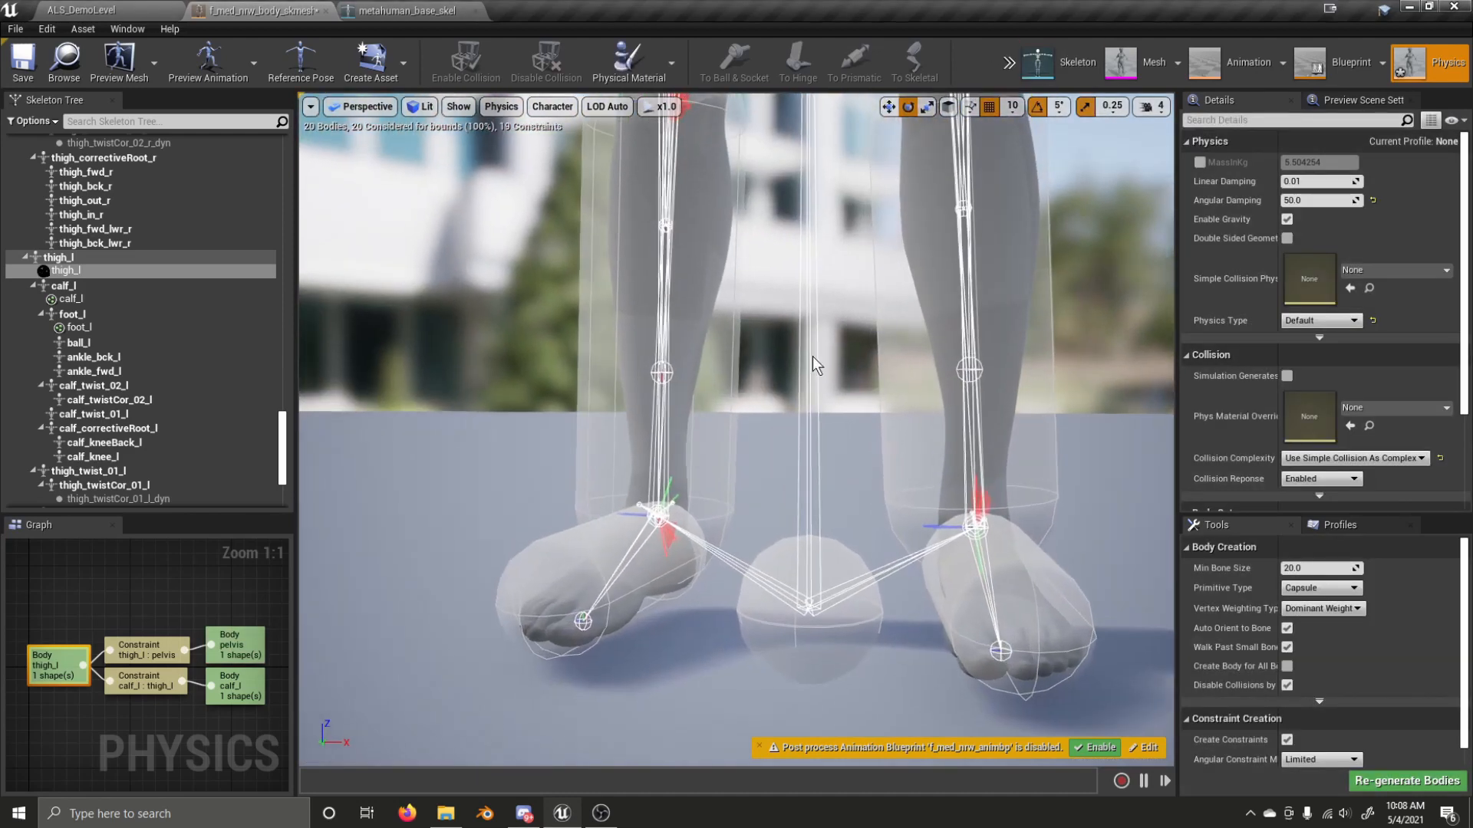
click(665, 538)
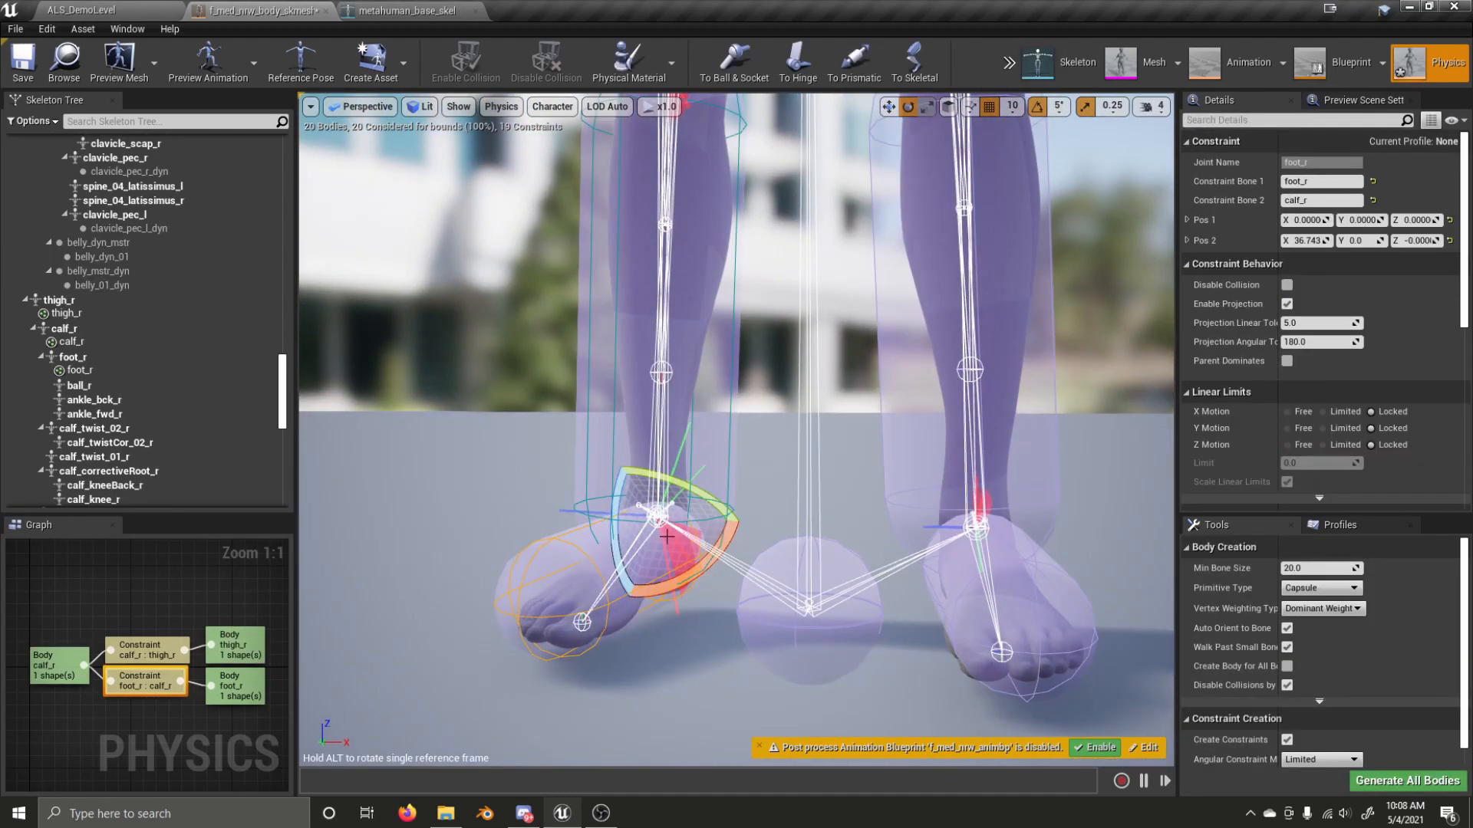
scroll(1334, 422, down, 5)
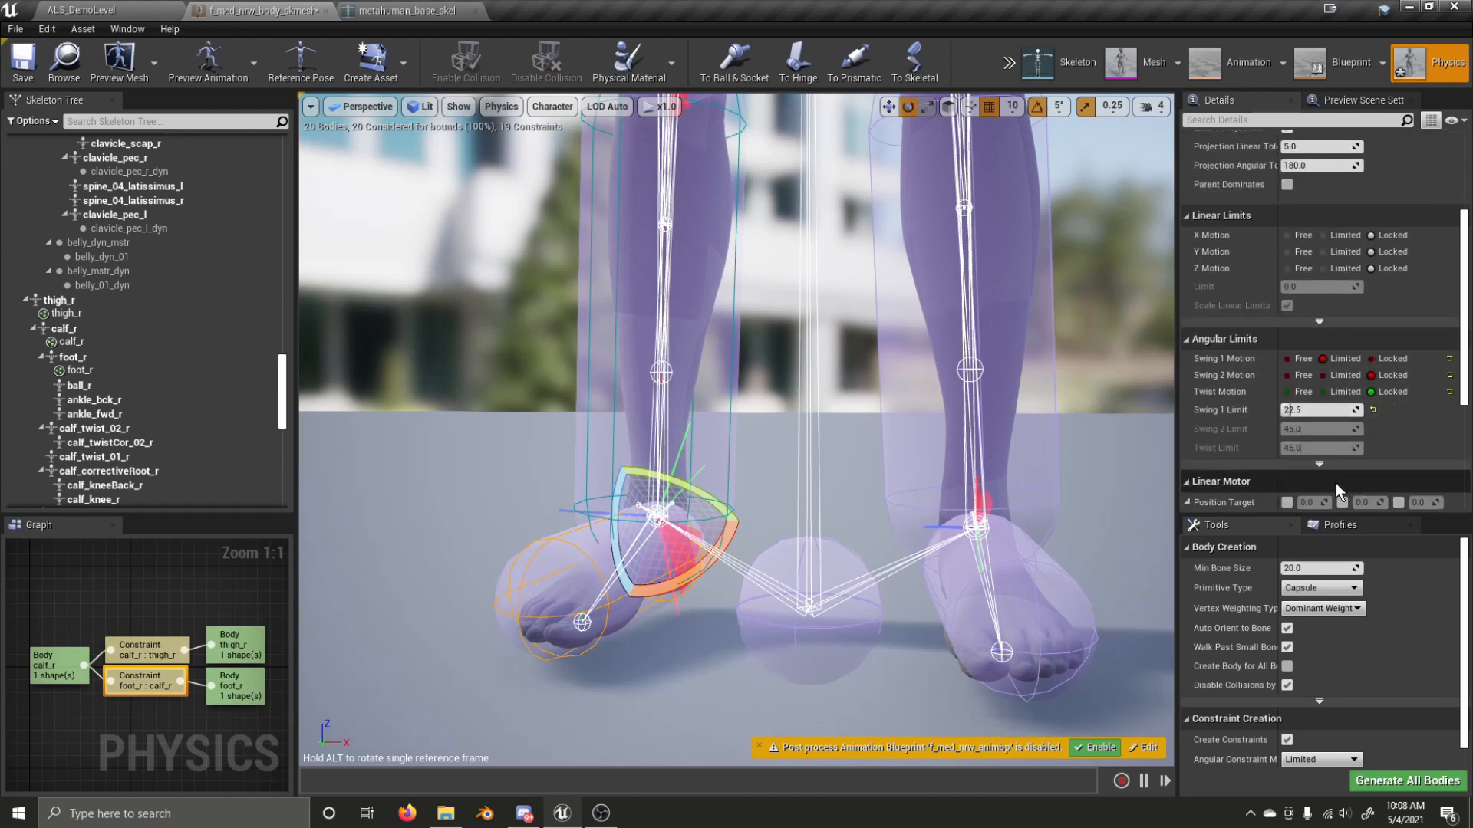
click(1324, 375)
click(1314, 432)
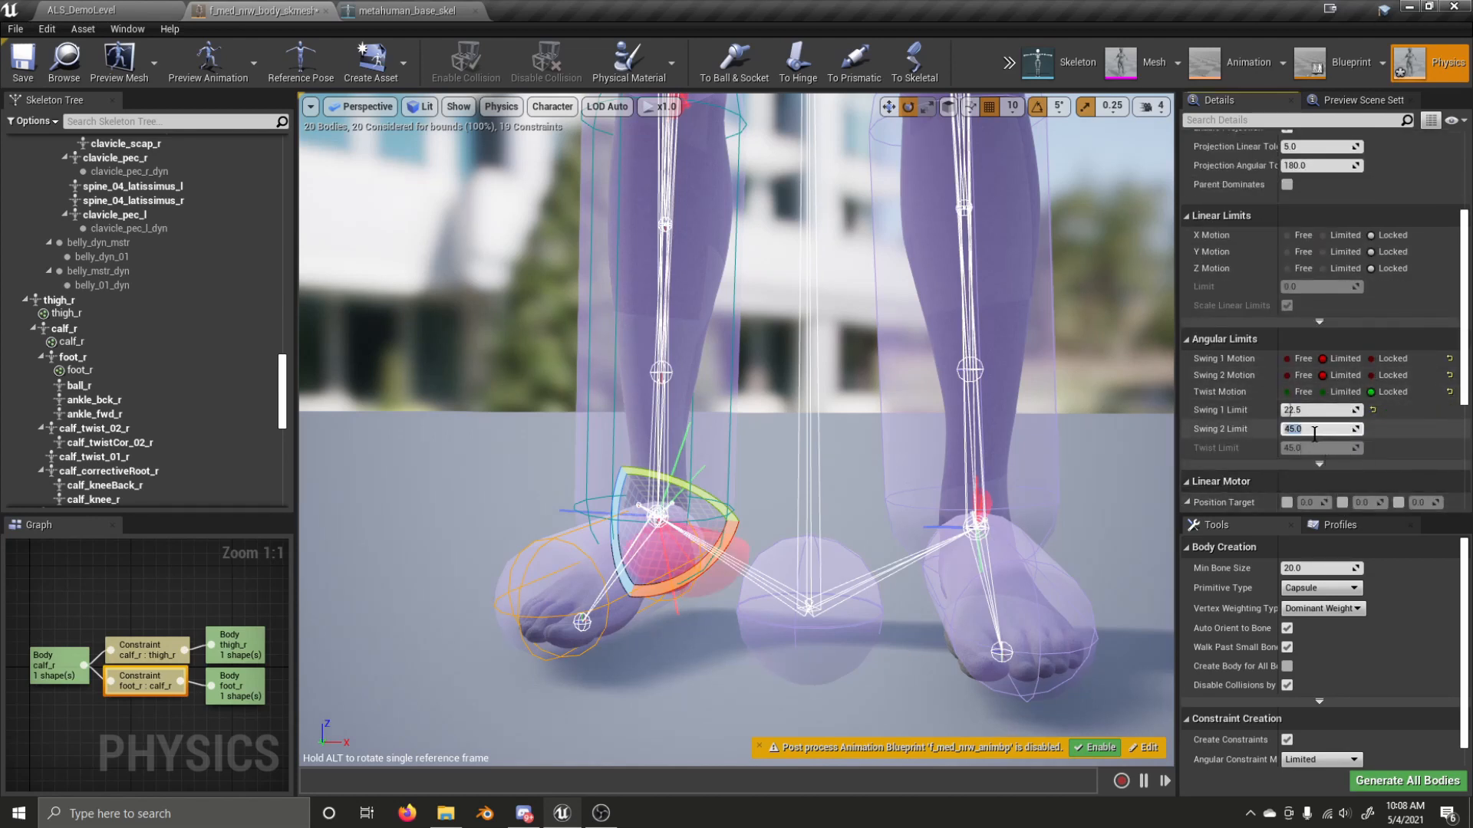
- Set the Twist and Swing 2 motions of the left hip constraint (thigh_l : pelvis) to Locked
right_drag(905, 429, 905, 468)
right_drag(767, 383, 790, 383)
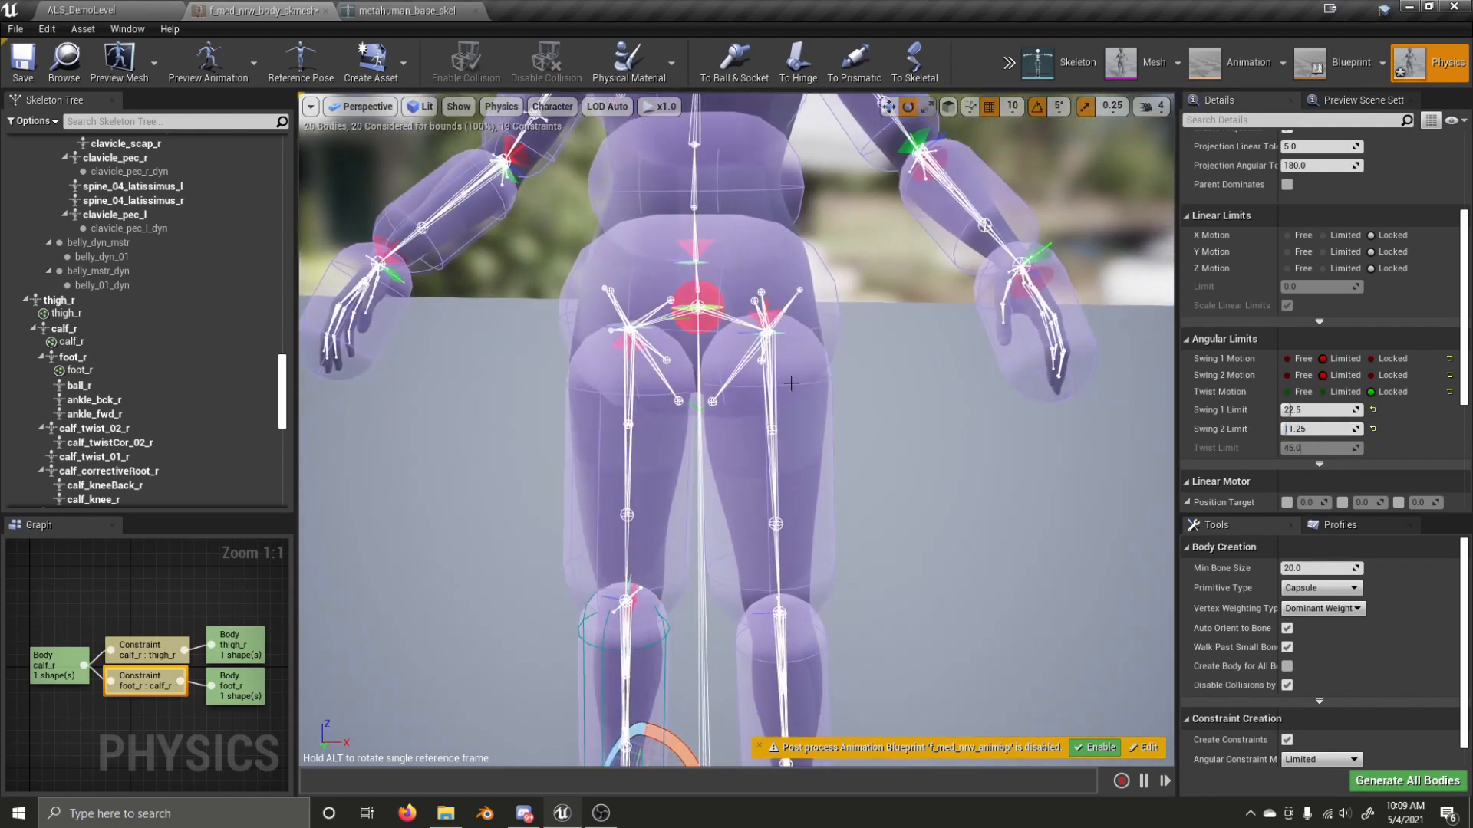
click(770, 321)
right_drag(770, 321, 748, 320)
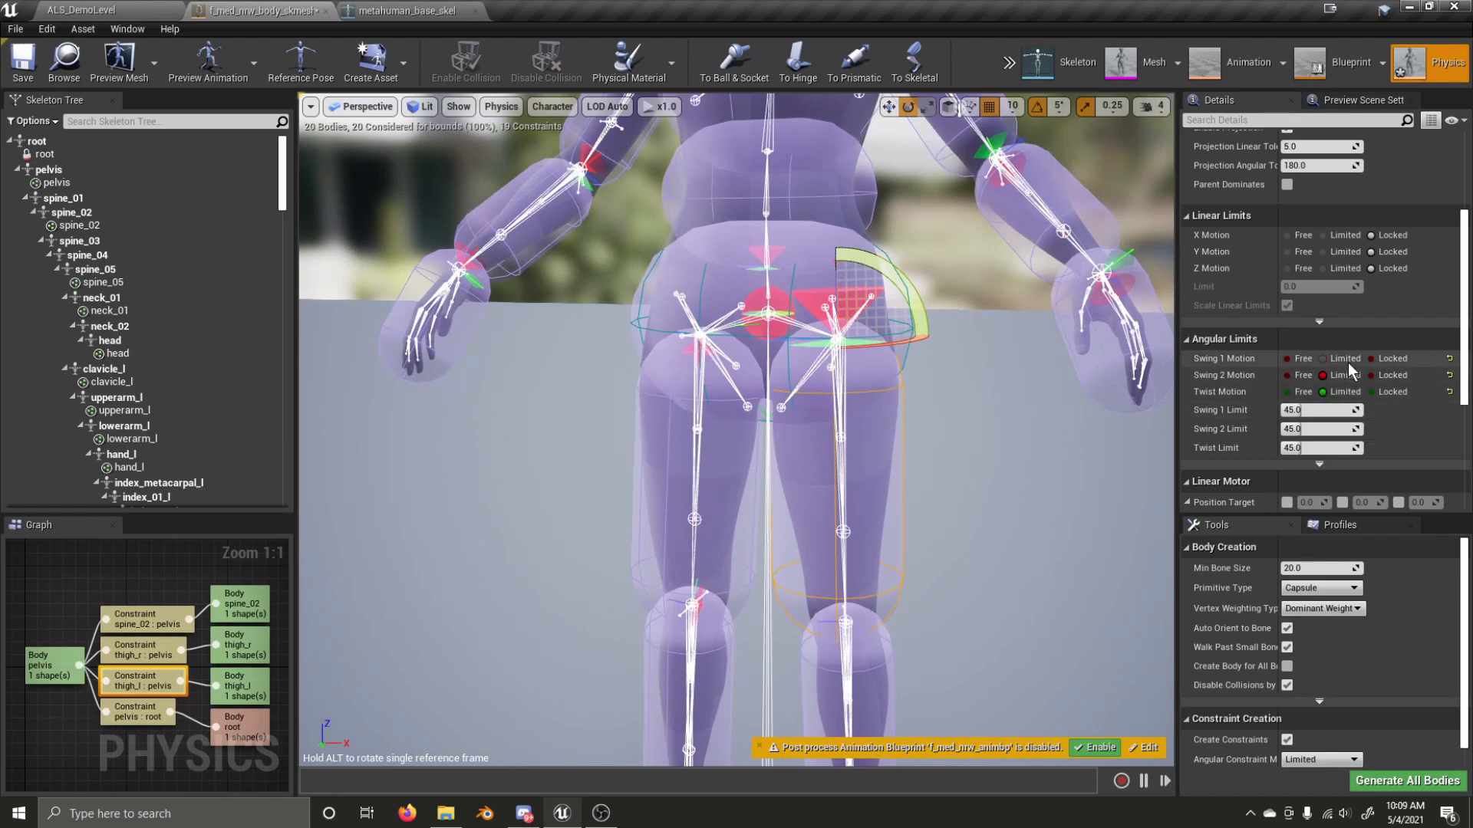
click(1371, 392)
click(1371, 375)
- Set the left hip constraint's Swing 1 Limit to 60 and rotate it to aim its angular range down and toward the thigh's front
right_drag(1142, 370, 1011, 329)
key(d)
key(d)
key(a)
key(w)
key(d)
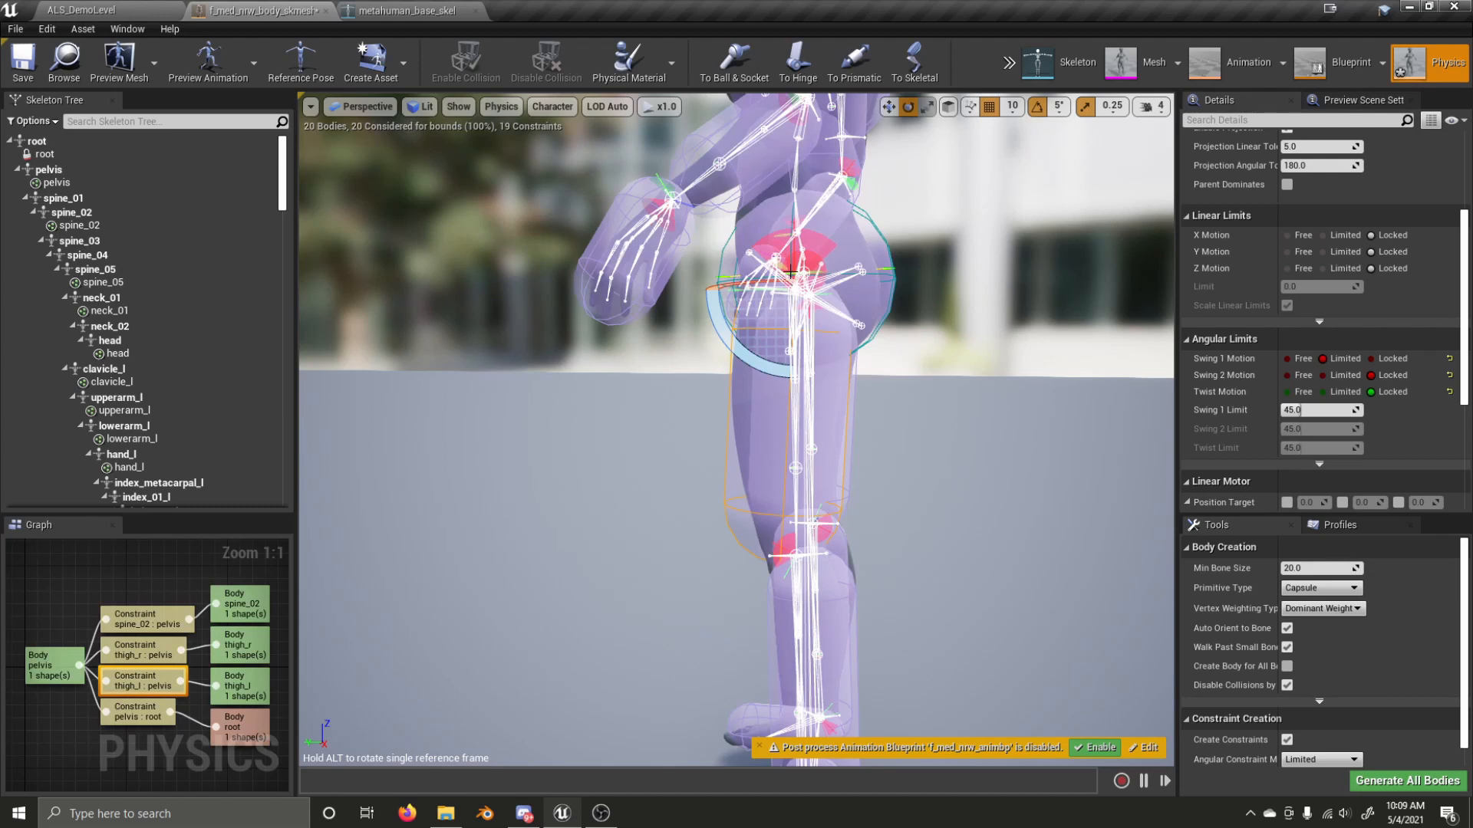
drag(747, 355, 821, 408)
drag(691, 236, 706, 374)
click(1321, 410)
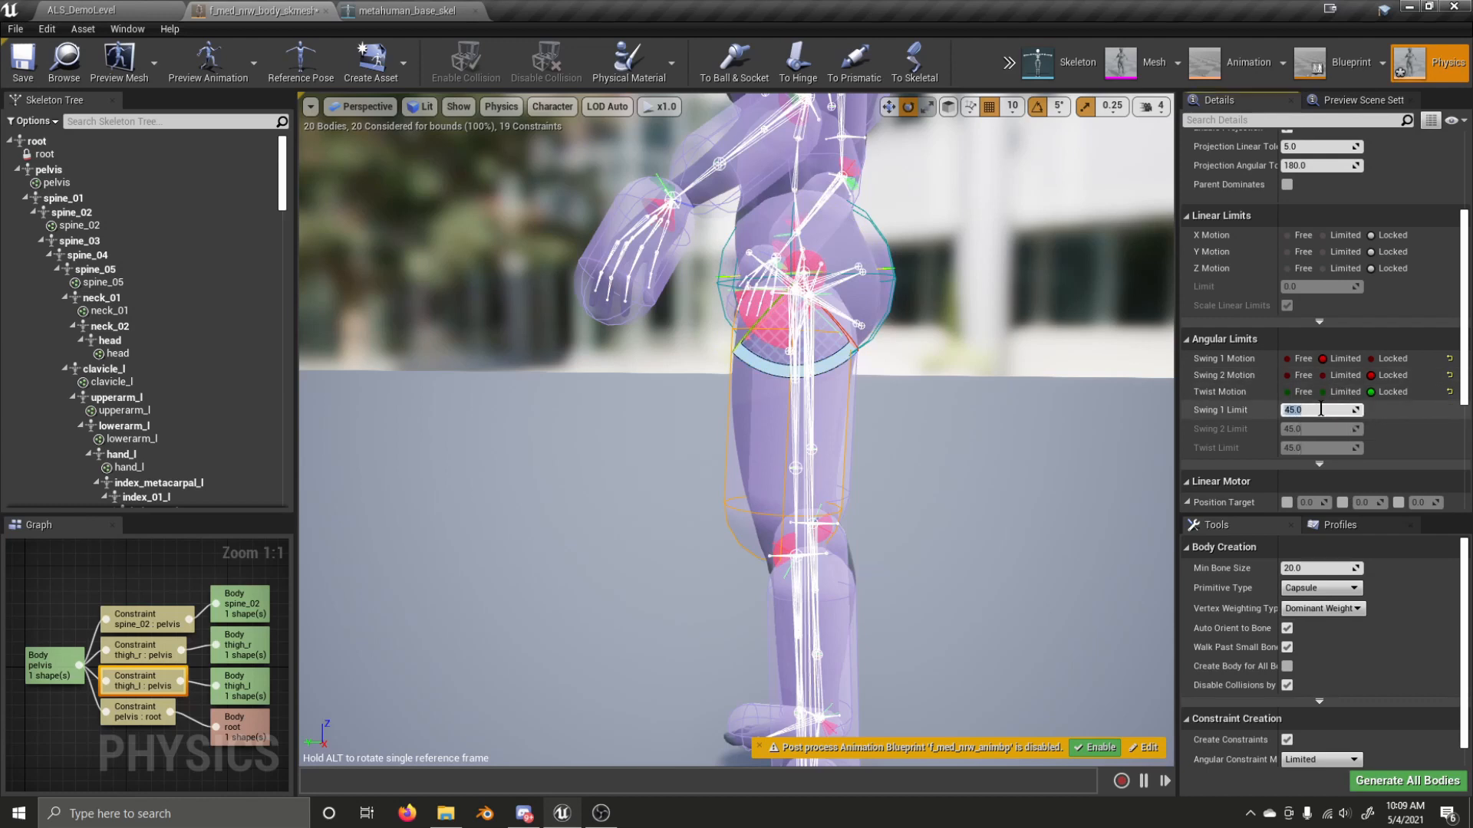
drag(795, 366, 713, 367)
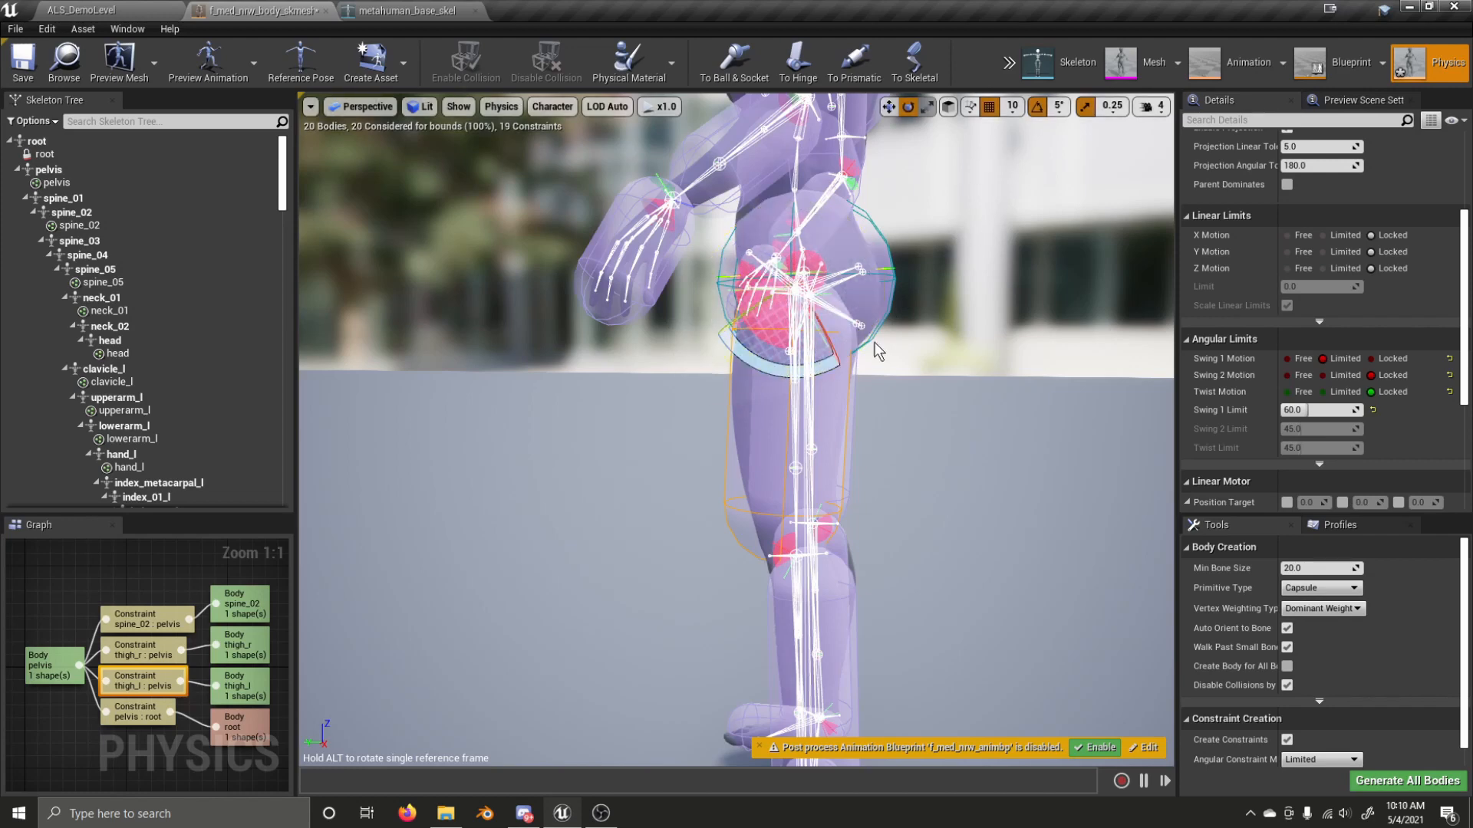
- Run Simulate Selected on the pelvis body to check how the hips behave, and stop the simulation
click(868, 316)
click(1009, 62)
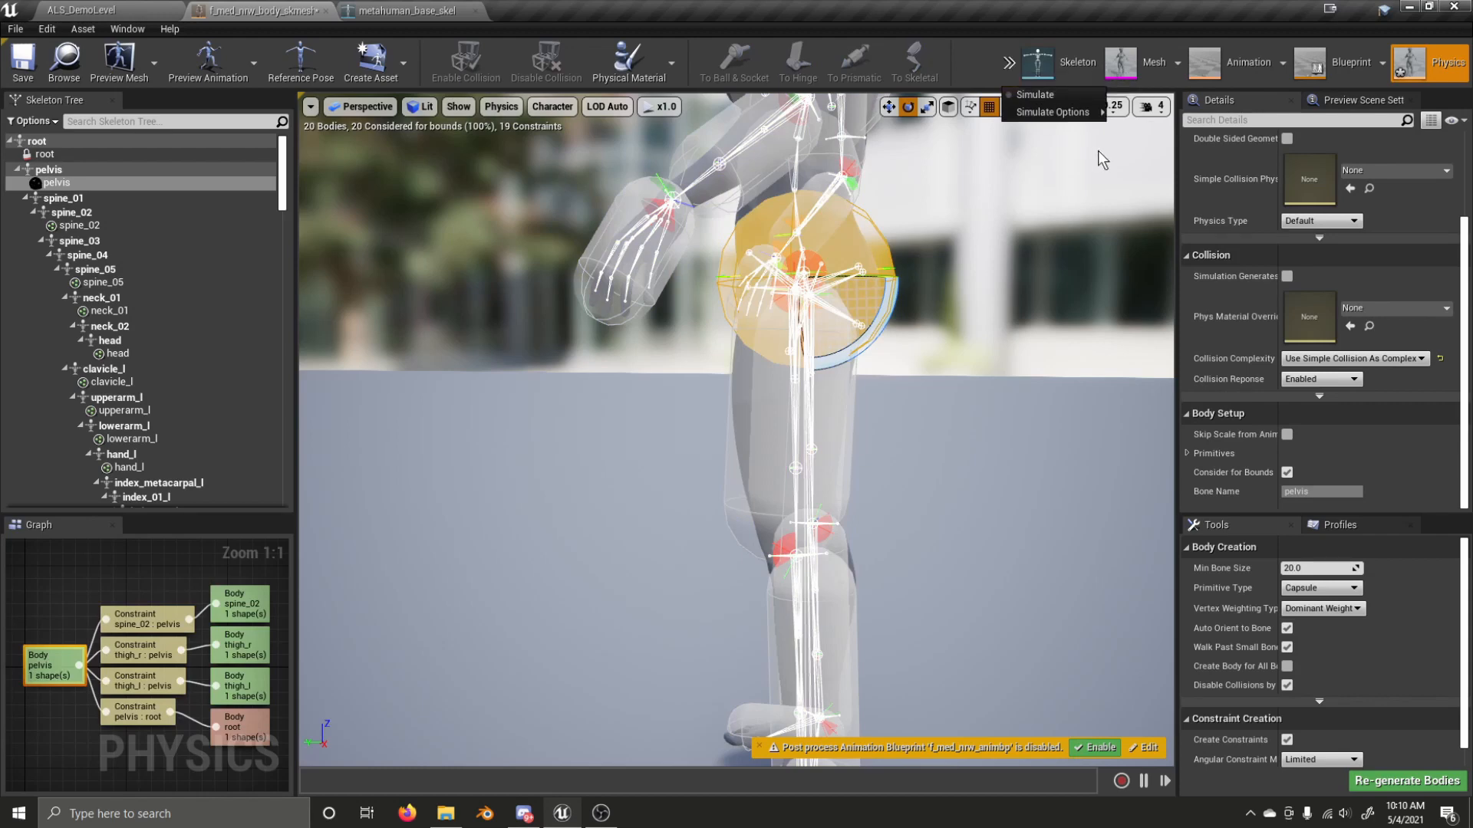
mouse_move(1078, 113)
click(1139, 142)
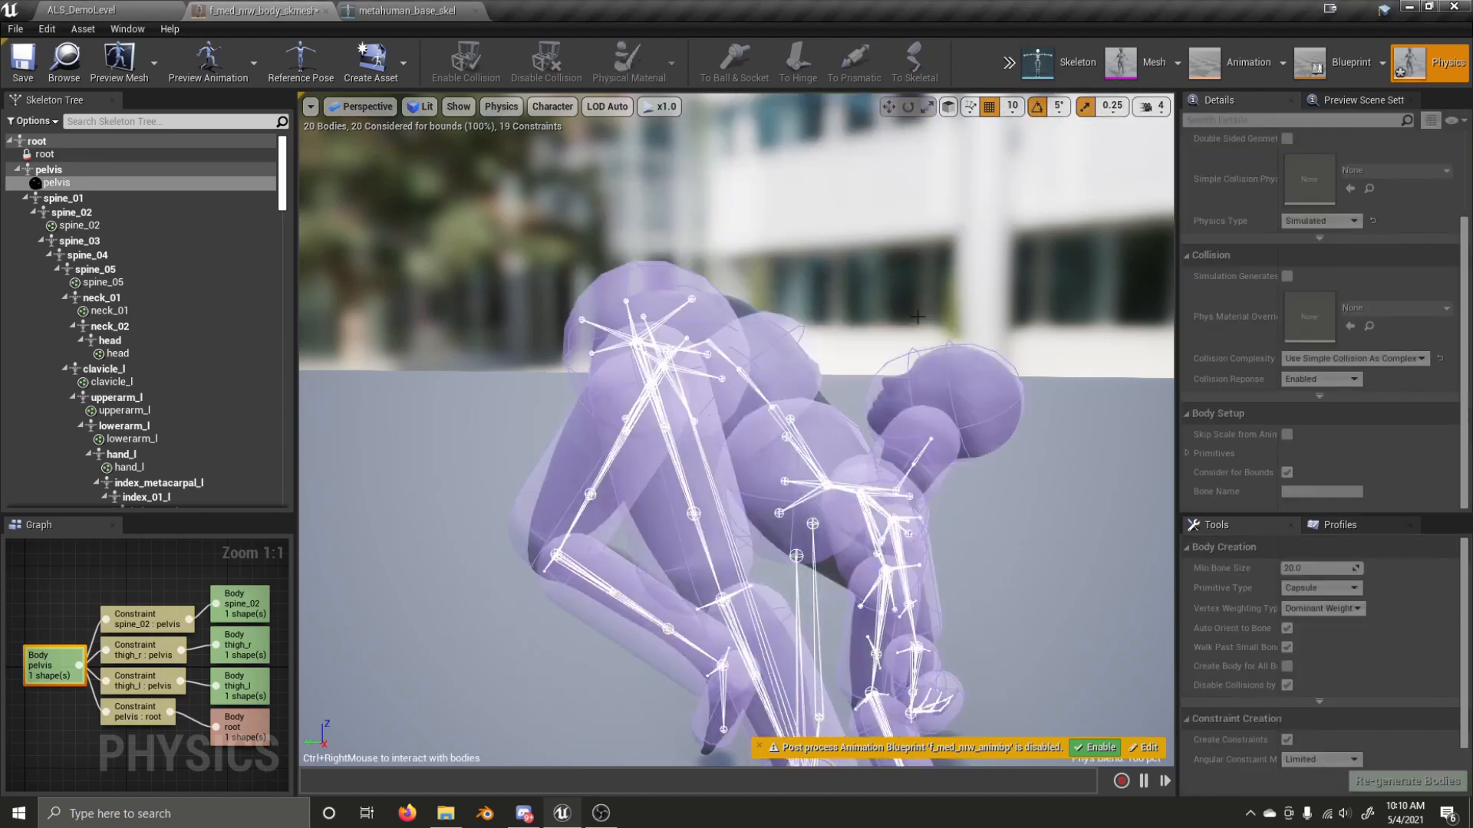
click(1009, 64)
click(1037, 97)
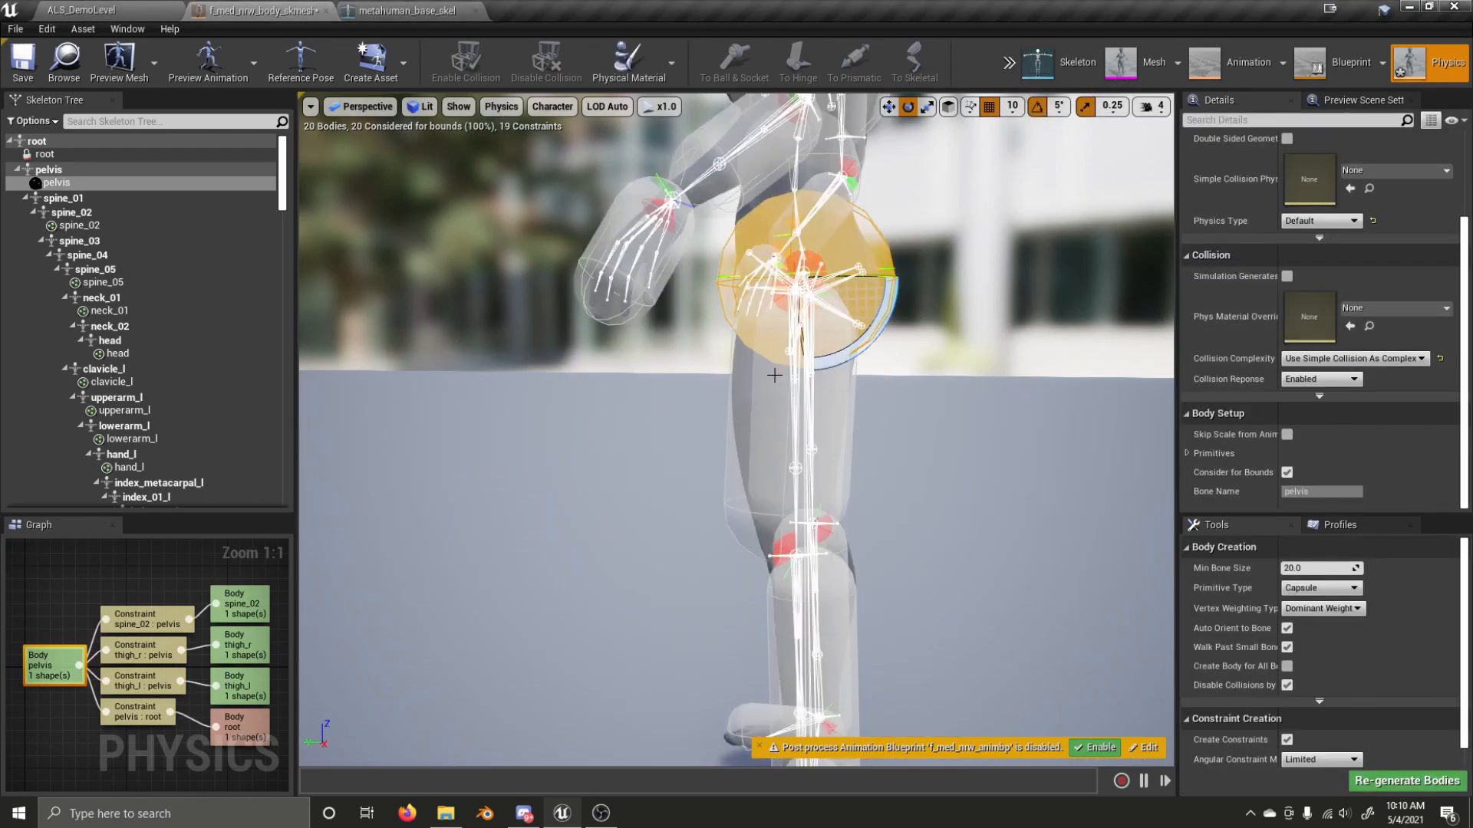
- Switch the pelvis body's Physics Type to Kinematic and back to Default
mouse_move(736, 429)
right_down()
mouse_move(775, 406)
mouse_move(748, 415)
right_up()
click(1318, 220)
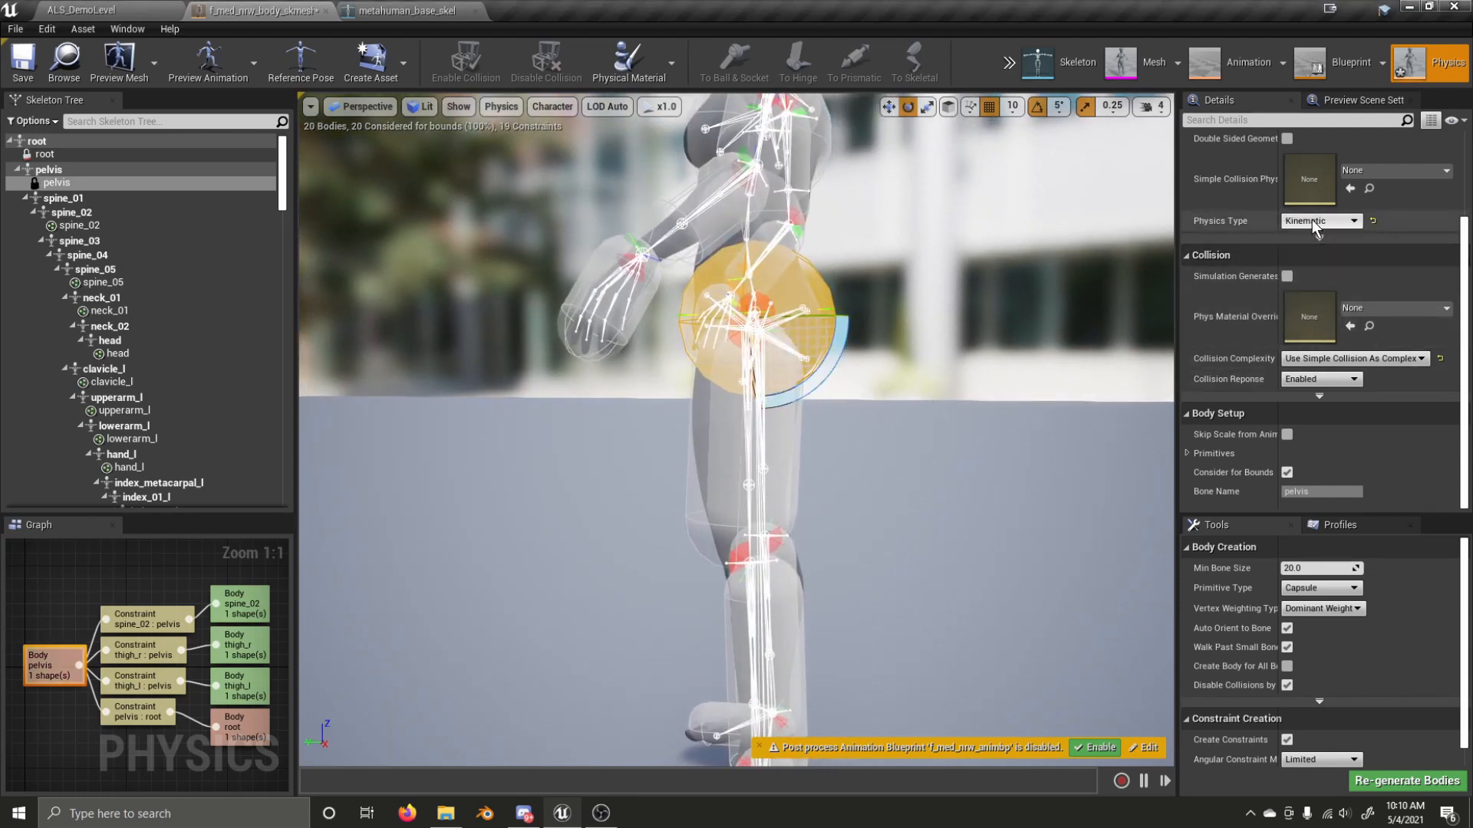
click(1296, 233)
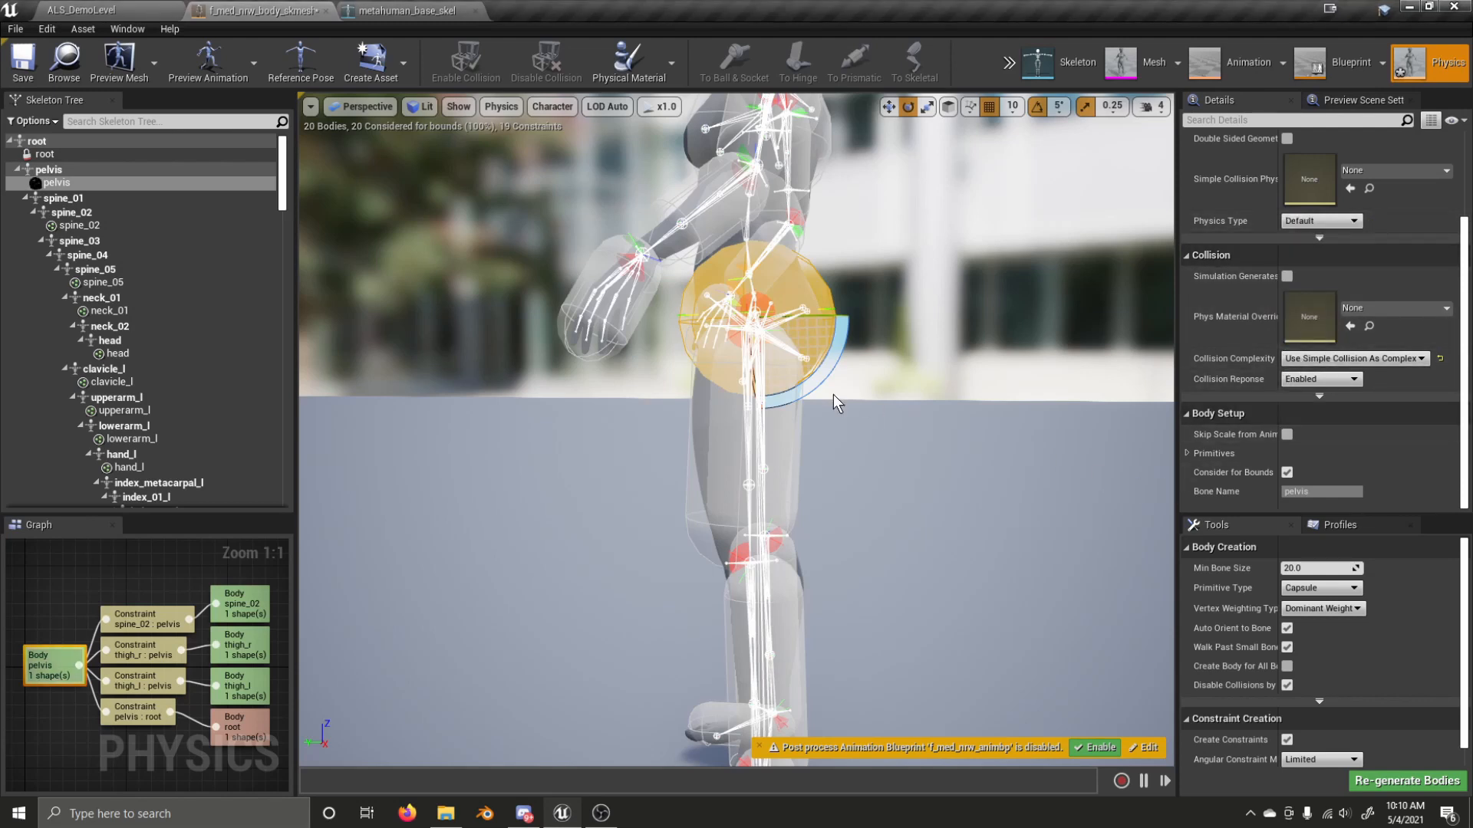
- Set the X, Y and Z Motion of the pelvis : root constraint to Locked
click(764, 301)
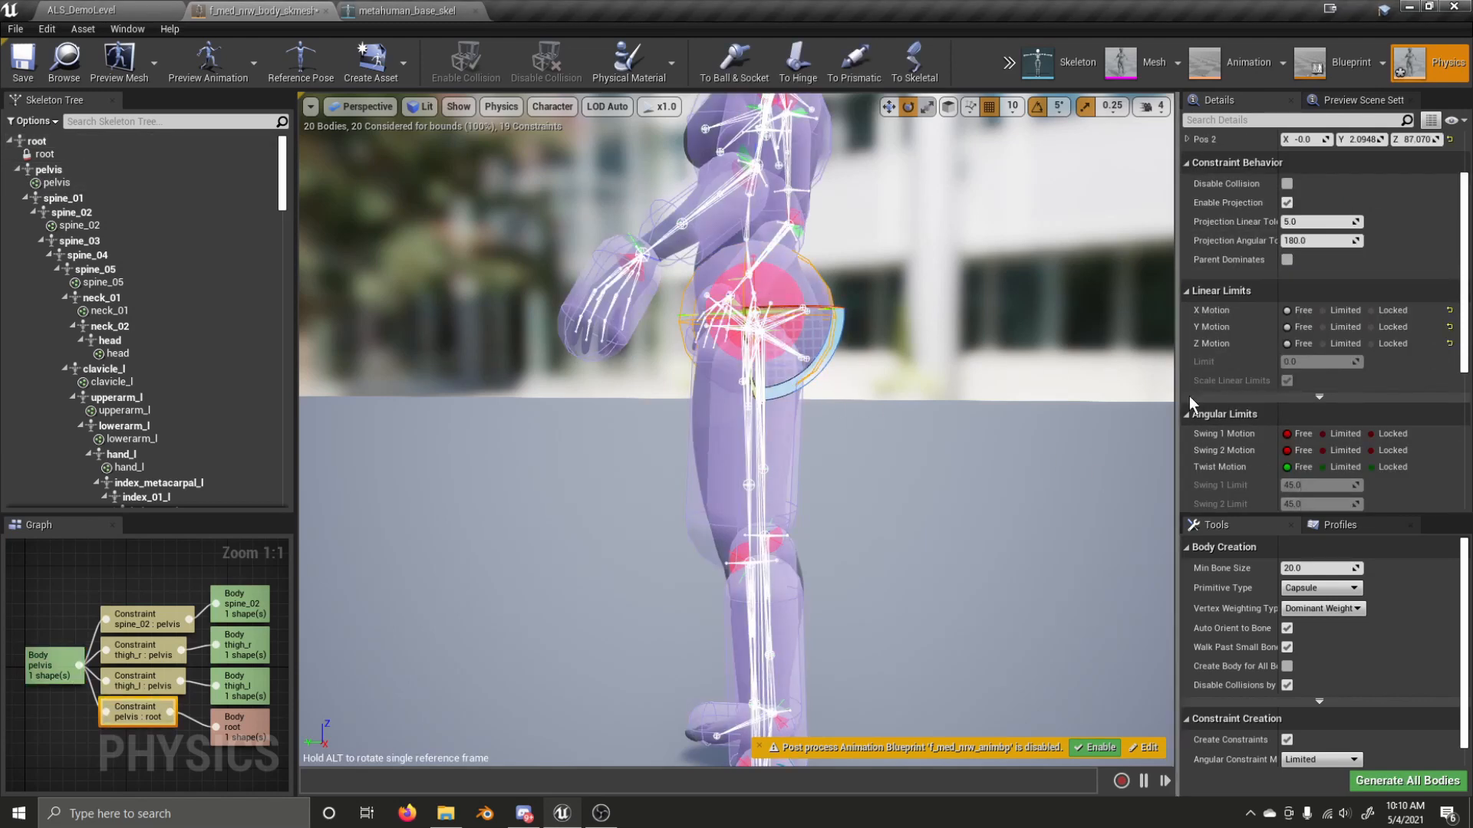
click(1370, 311)
click(1371, 328)
click(1375, 343)
- Run Simulate Selected with the pelvis : root constraint selected, view the falling body from several angles, and stop the simulation
click(1004, 70)
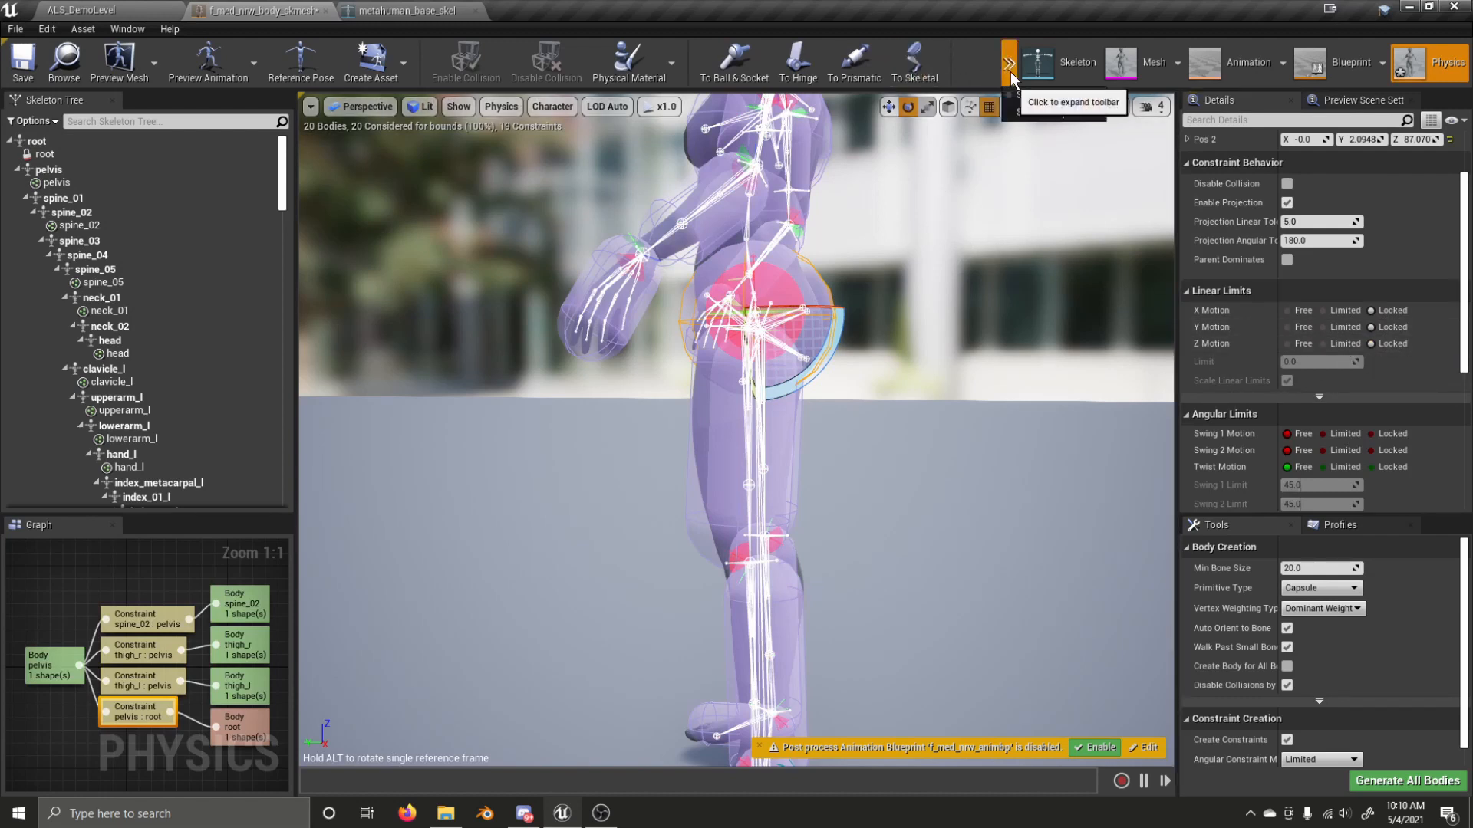
mouse_move(1047, 115)
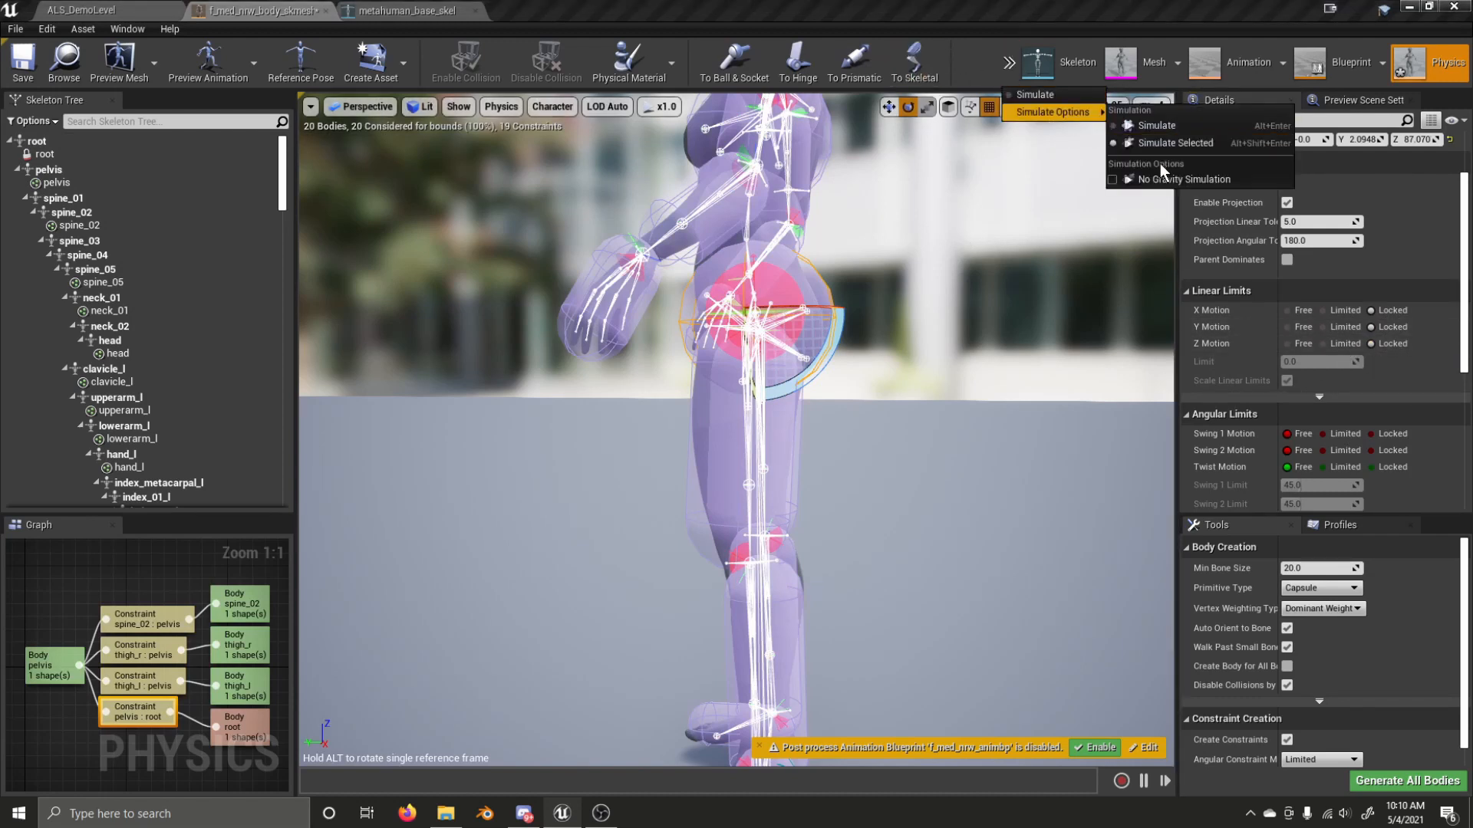
click(1141, 146)
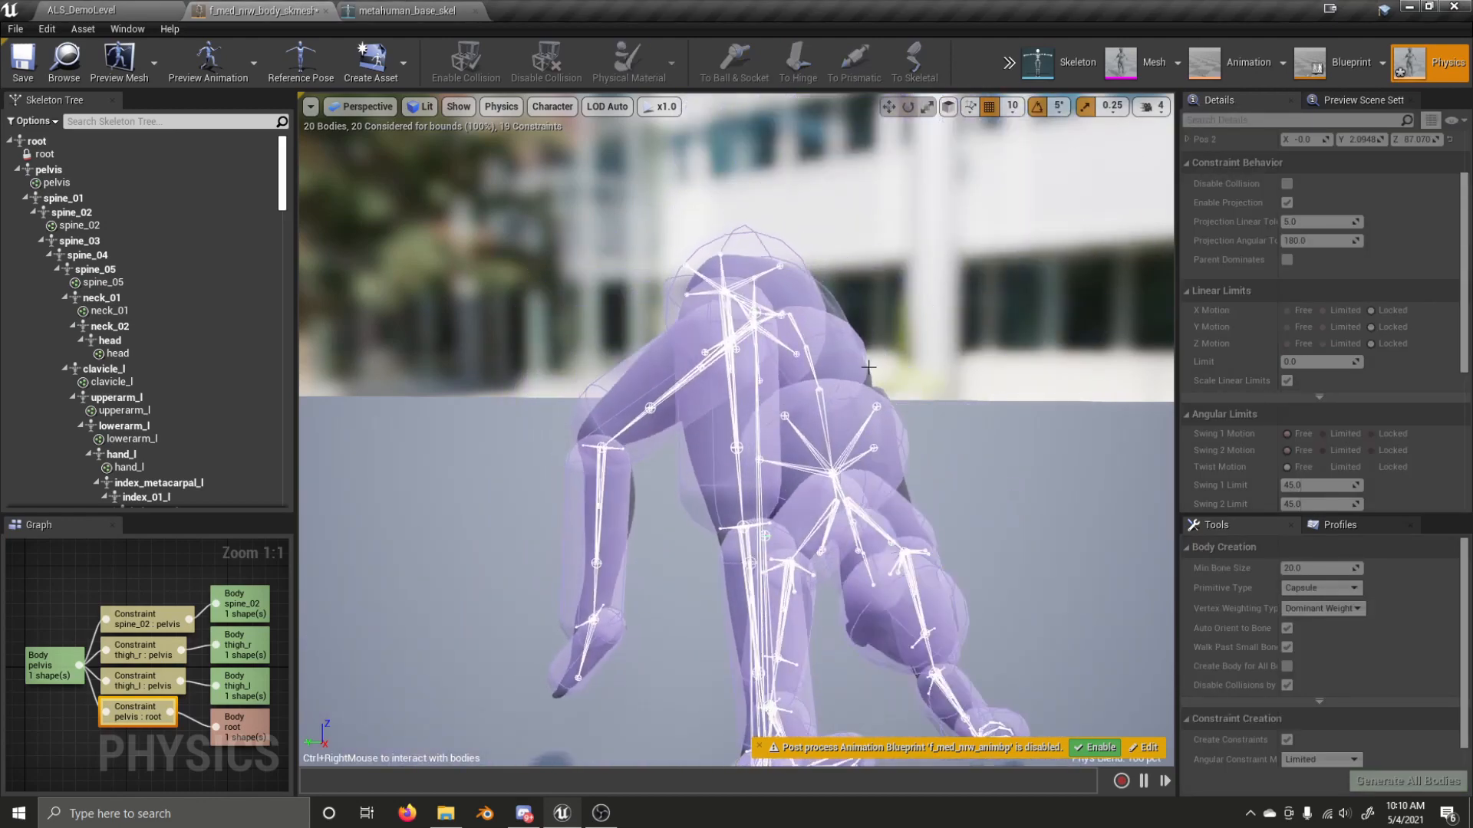
right_drag(930, 322, 1001, 357)
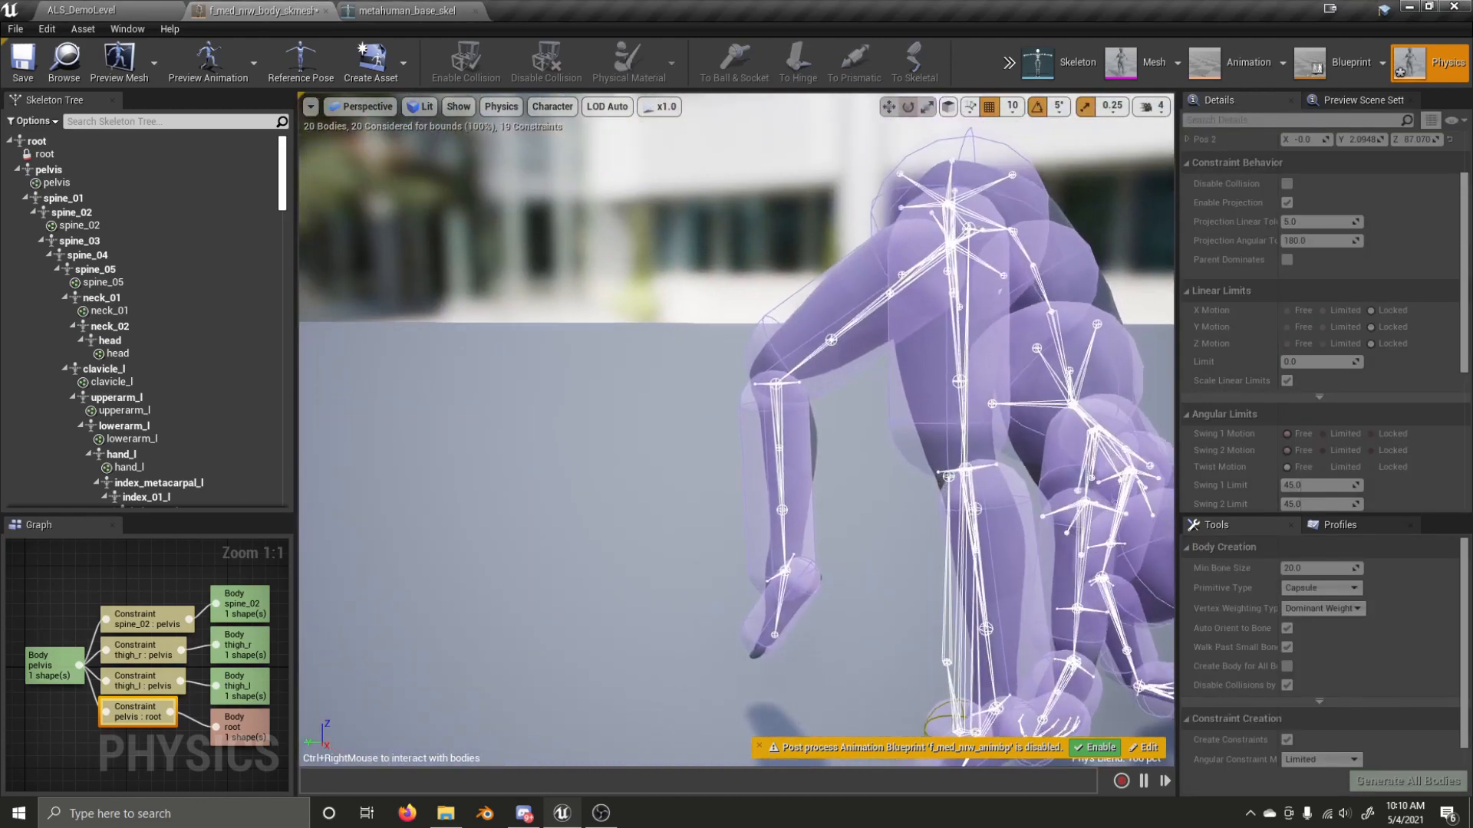
right_drag(956, 246, 855, 222)
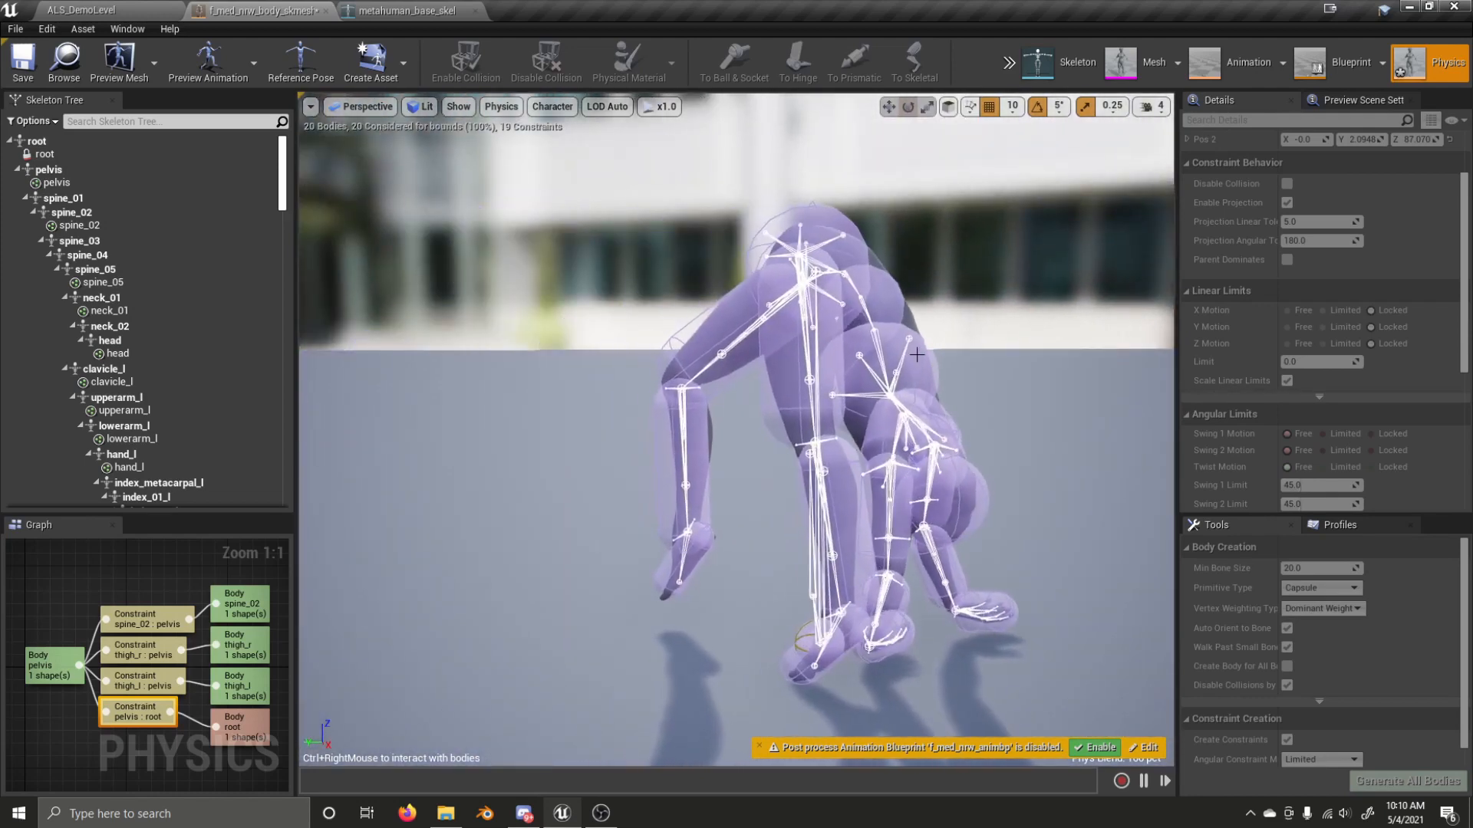
click(1009, 65)
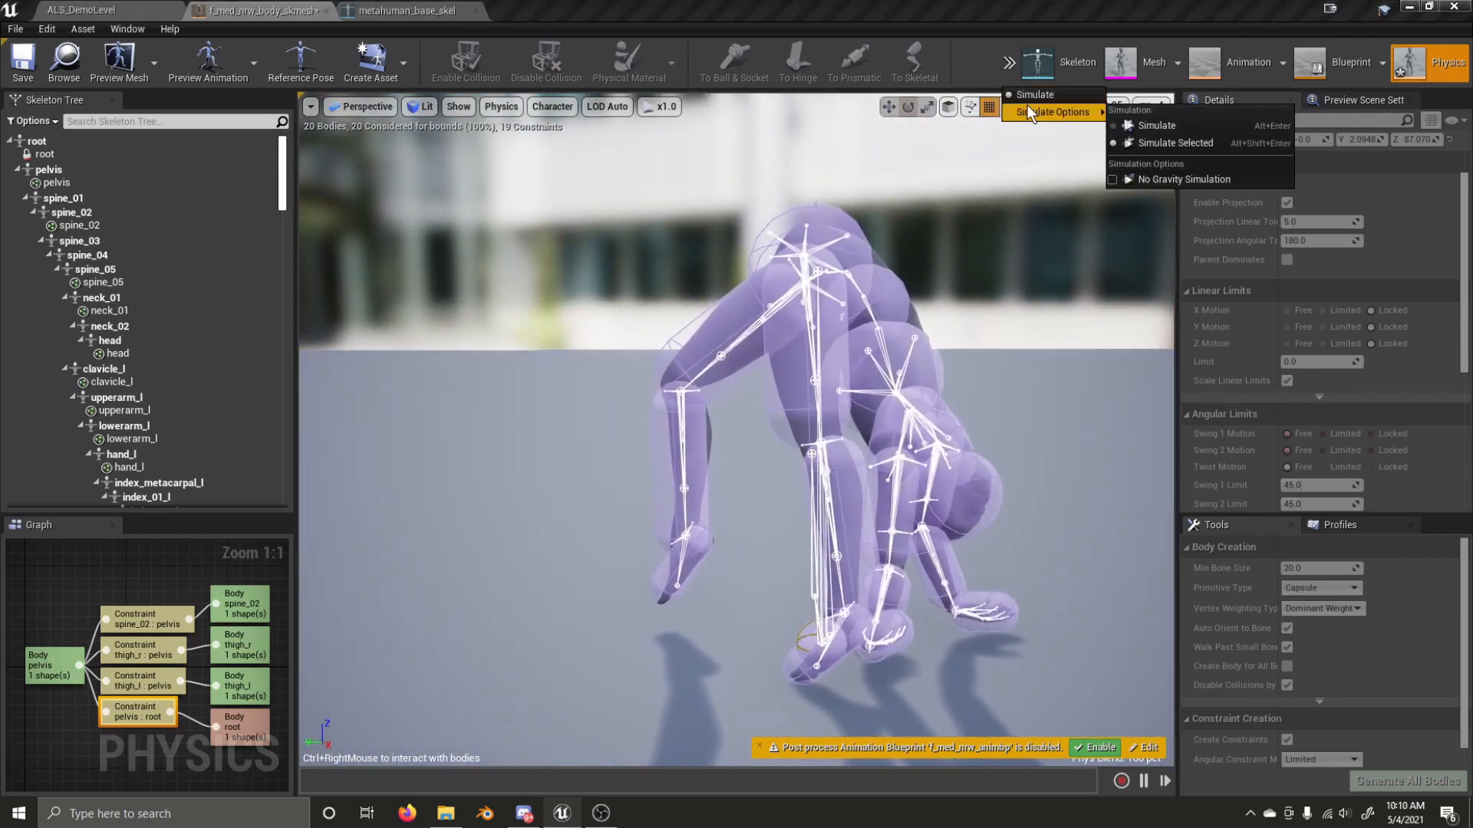
click(1034, 95)
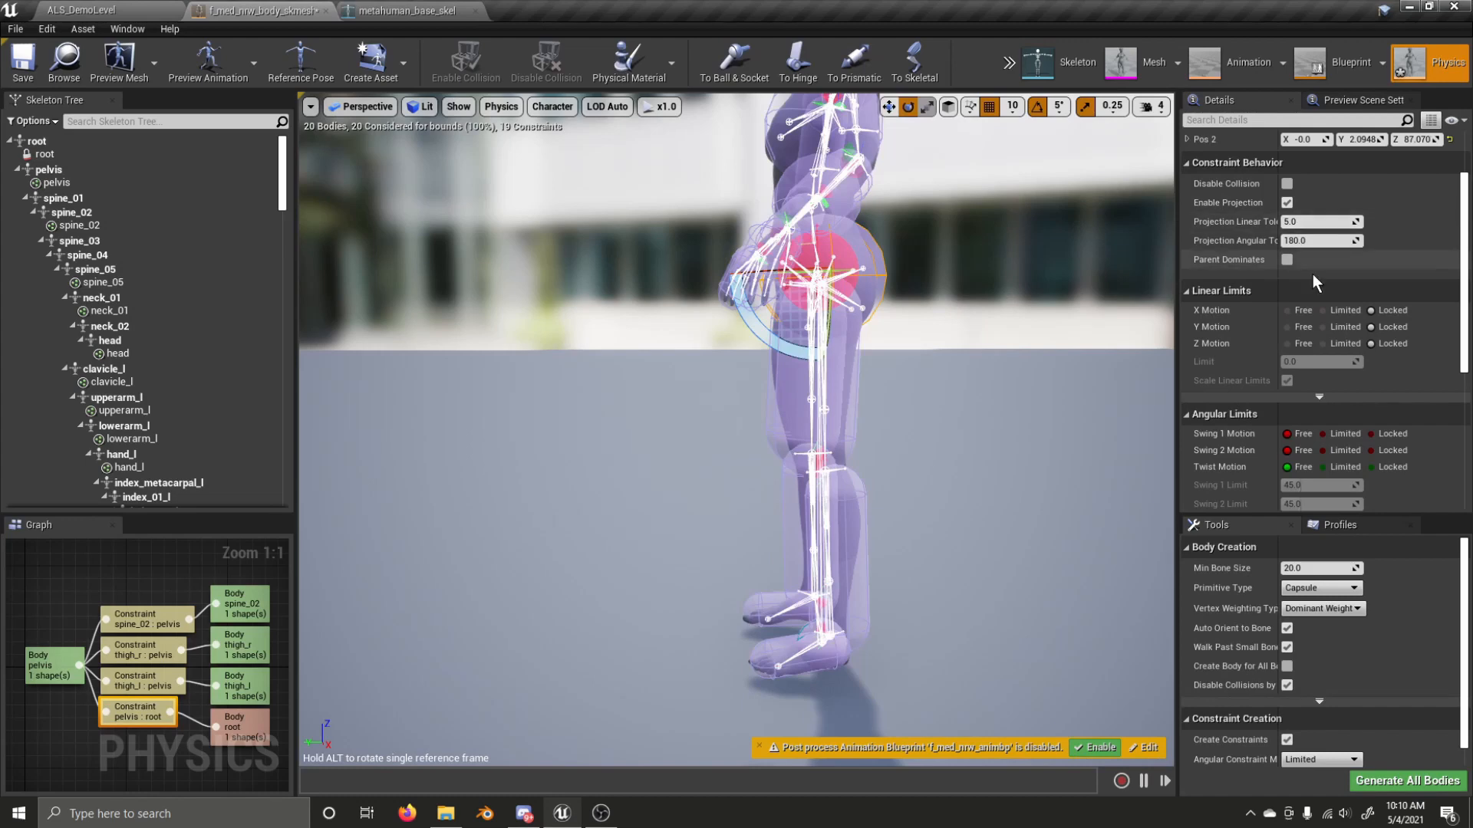
- Return the X, Y and Z Motion of the pelvis : root constraint to Free
click(1287, 310)
scroll(1304, 307, up, 2)
drag(1124, 184, 402, 185)
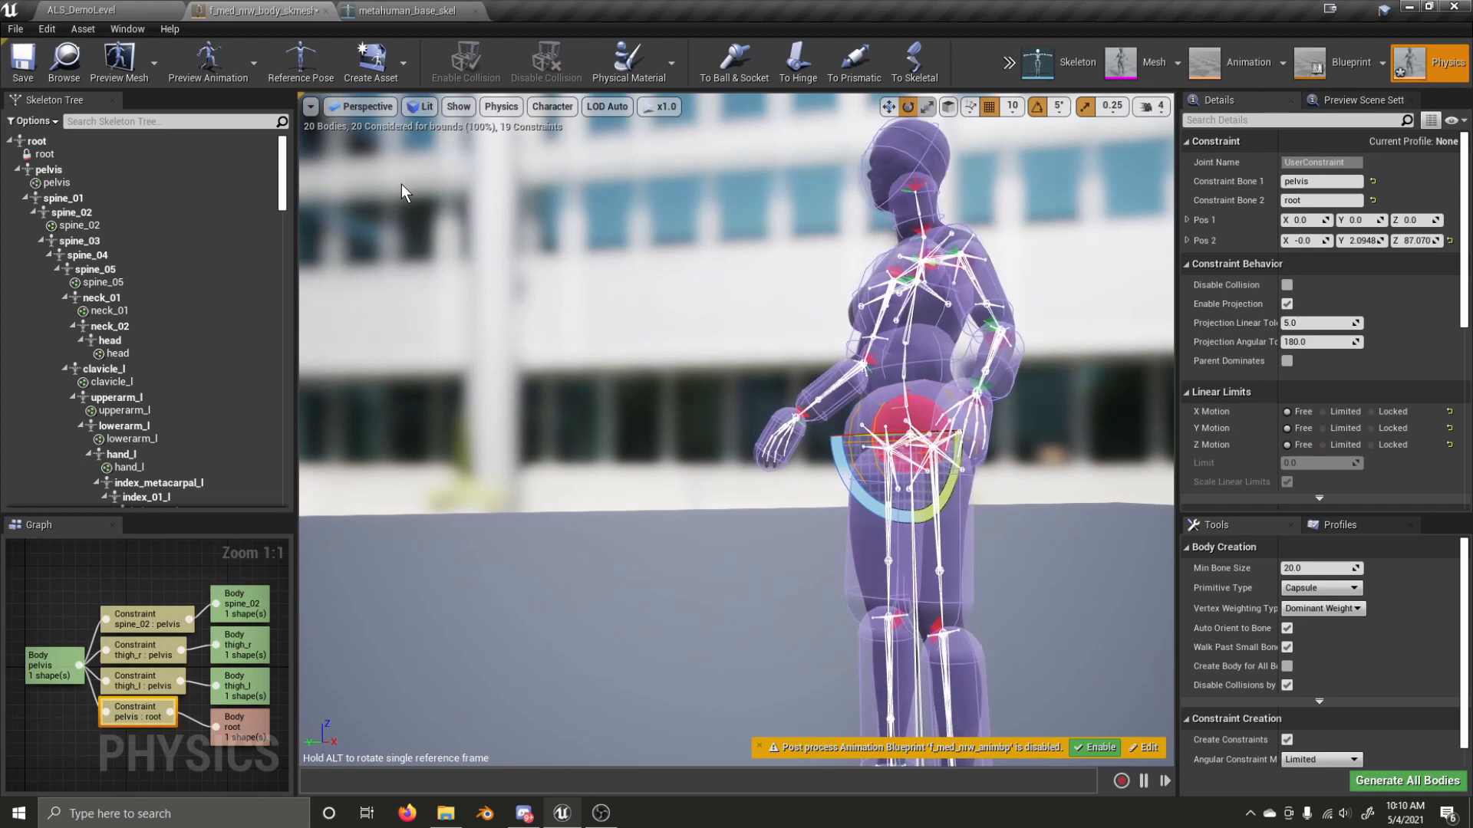
- Show only physics bodies in the skeleton tree and set Physics Type to Kinematic for all bodies from pelvis through hand_r
click(35, 122)
click(52, 381)
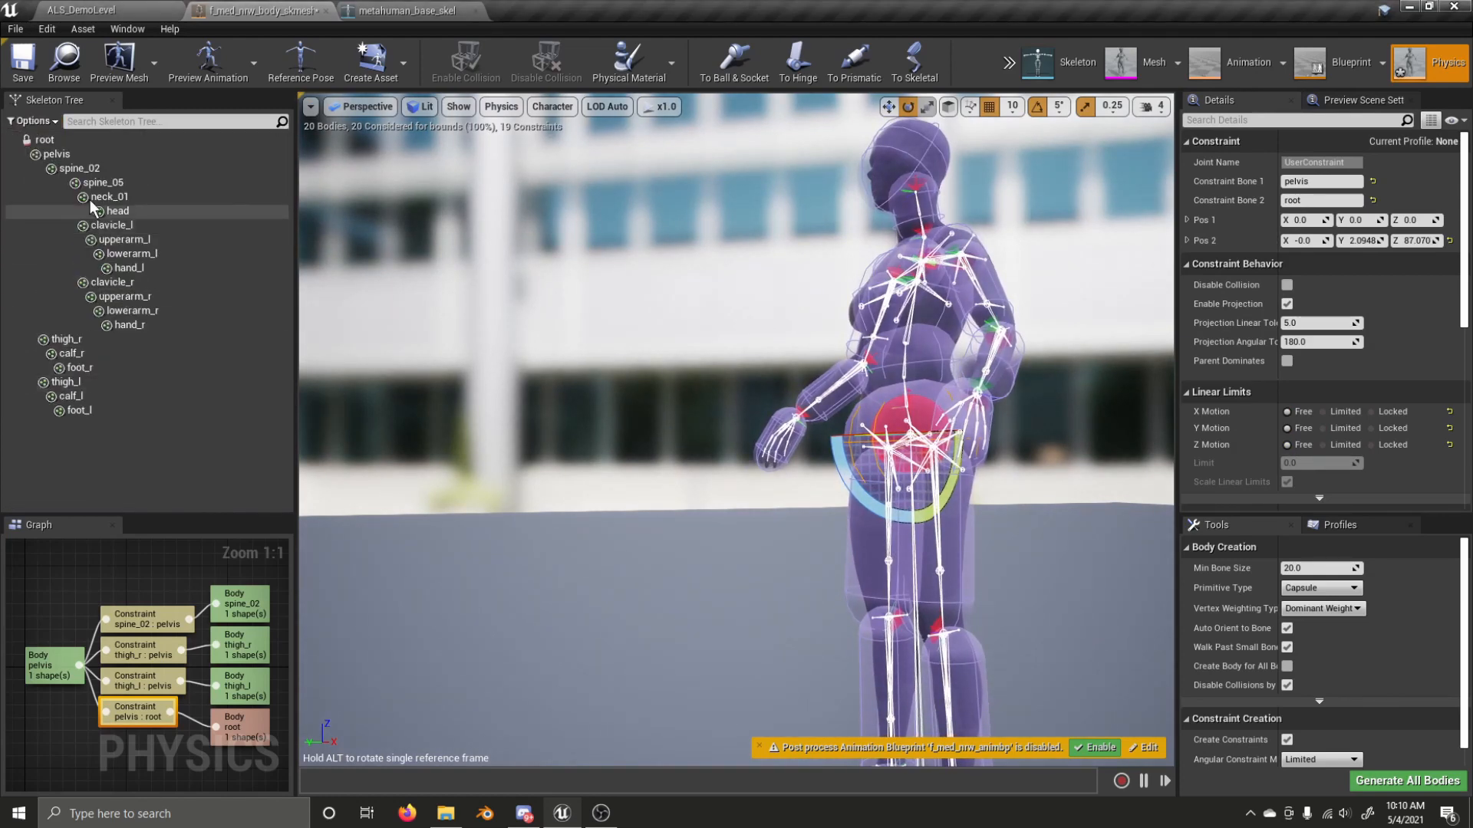
click(72, 154)
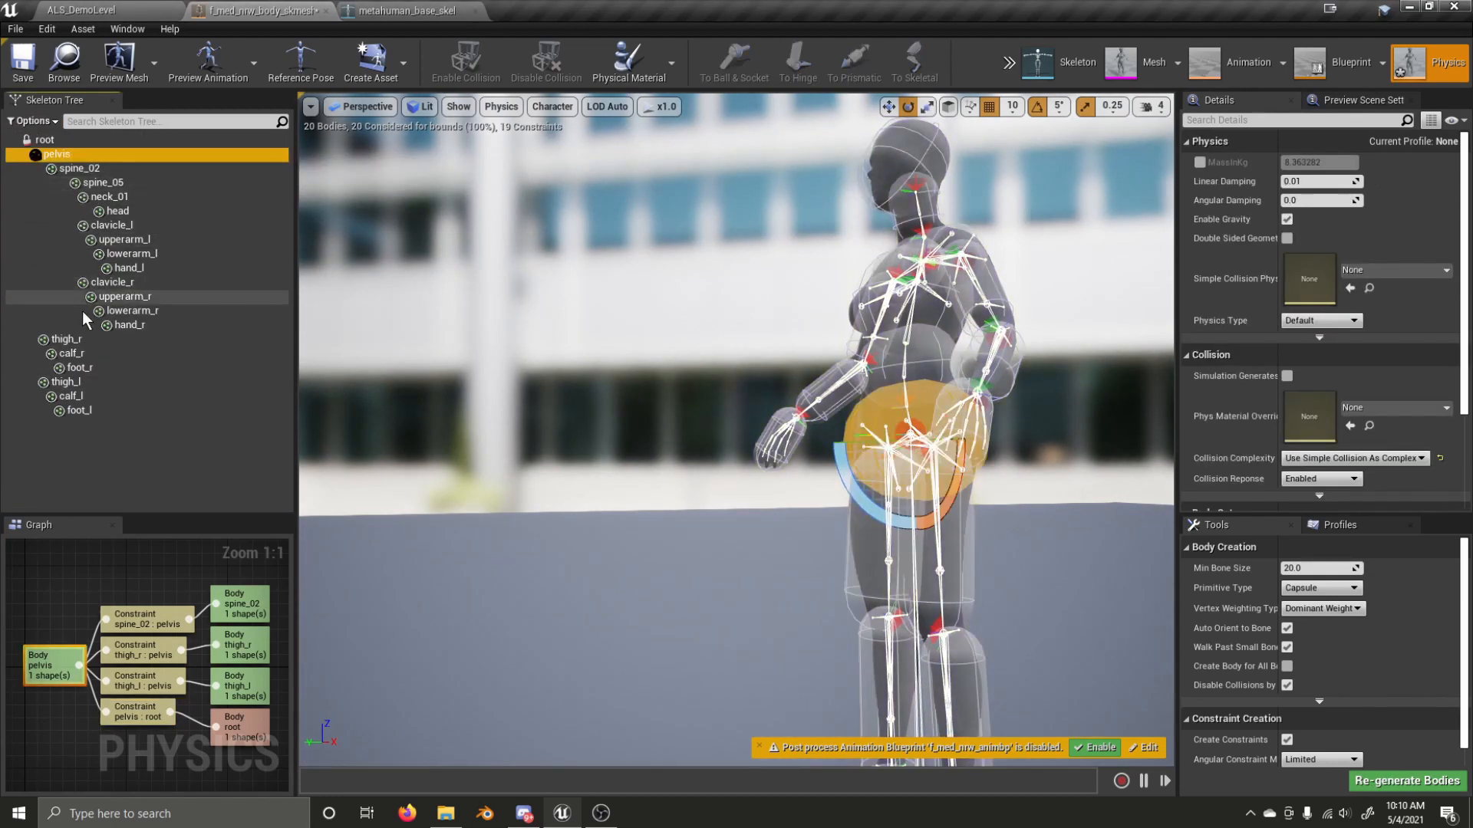
shift+click(117, 326)
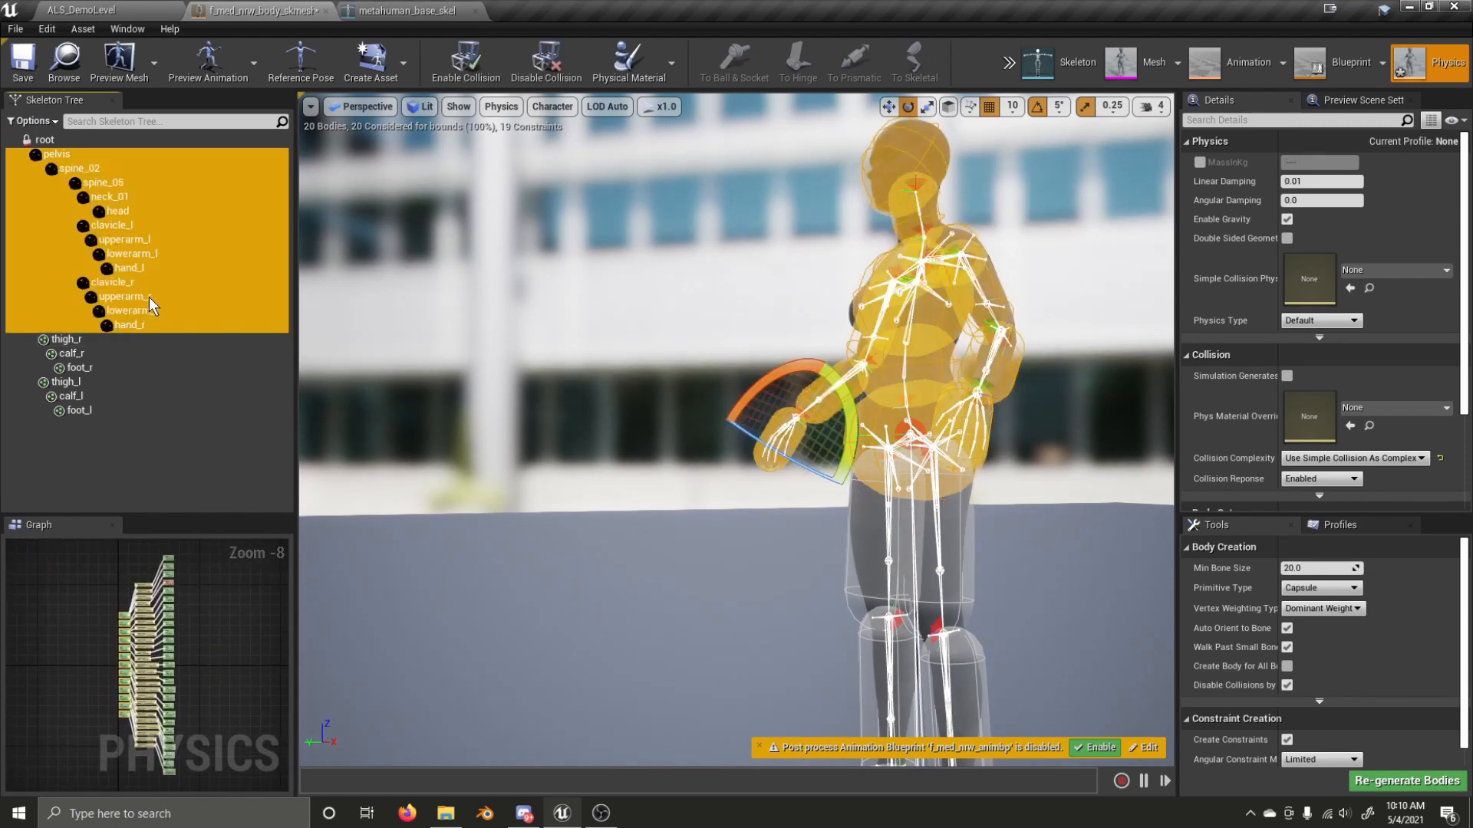
right_click(181, 270)
click(178, 264)
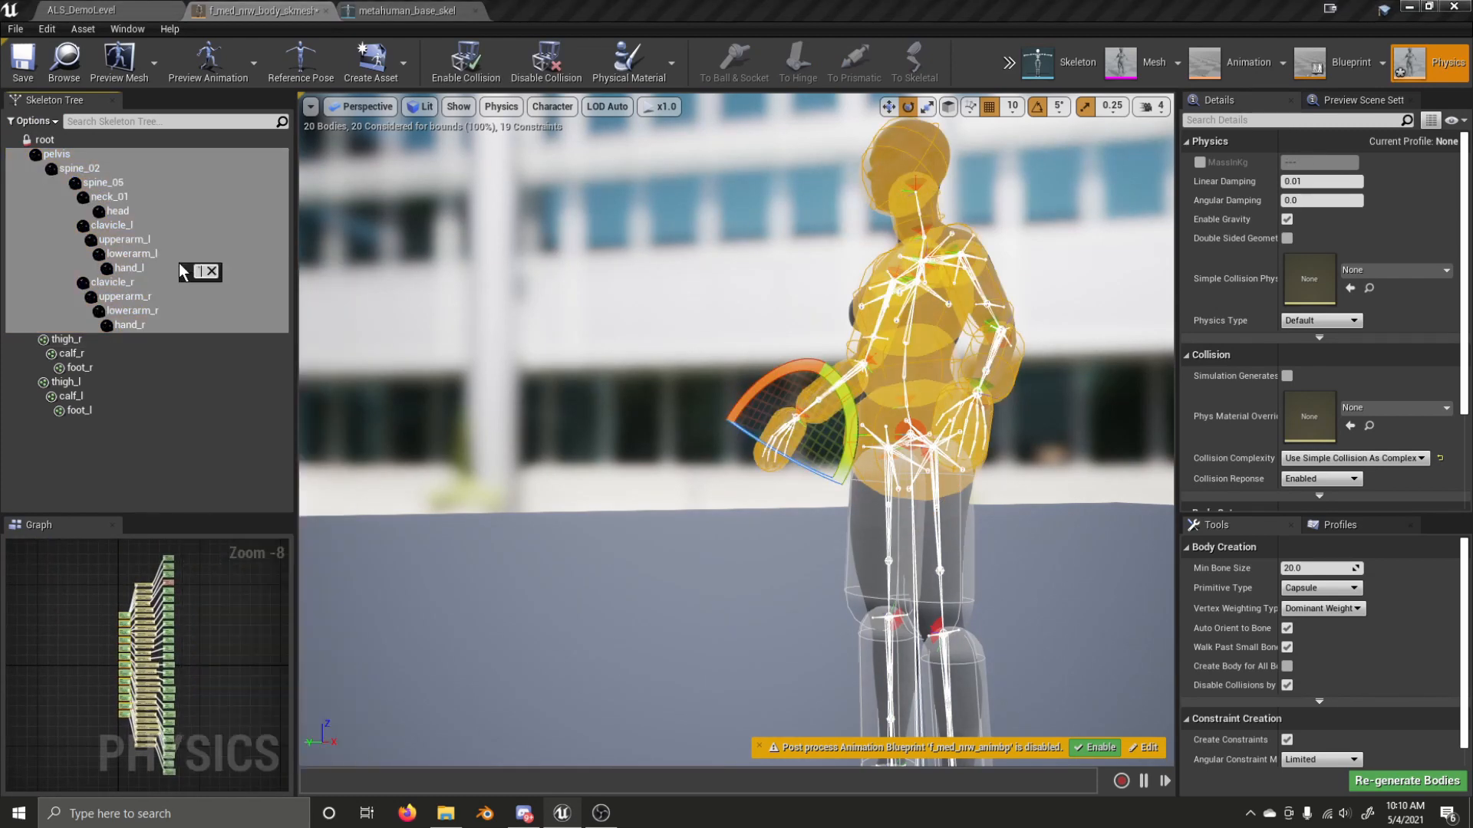
click(1307, 324)
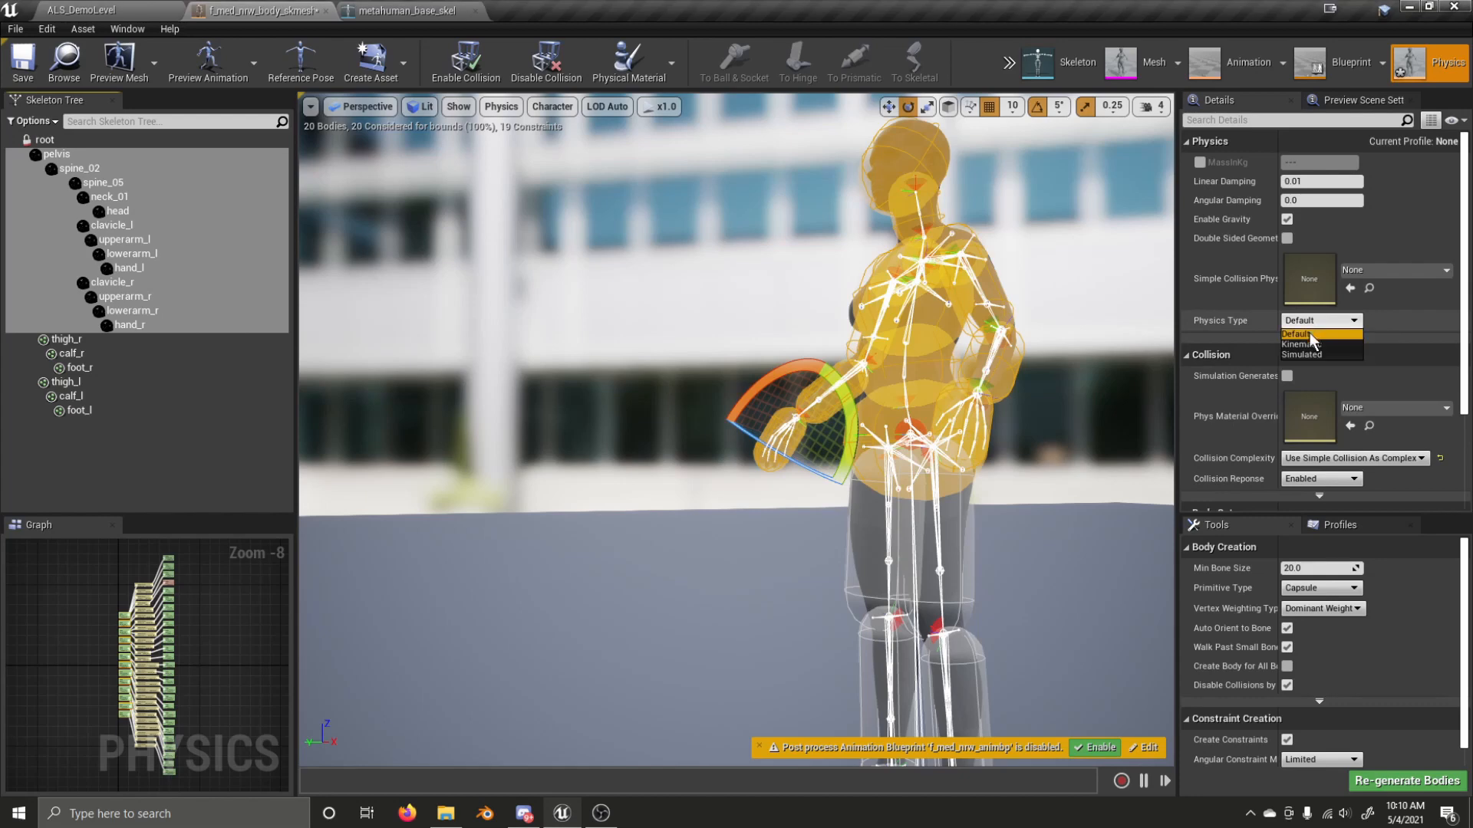
click(1305, 345)
click(1071, 259)
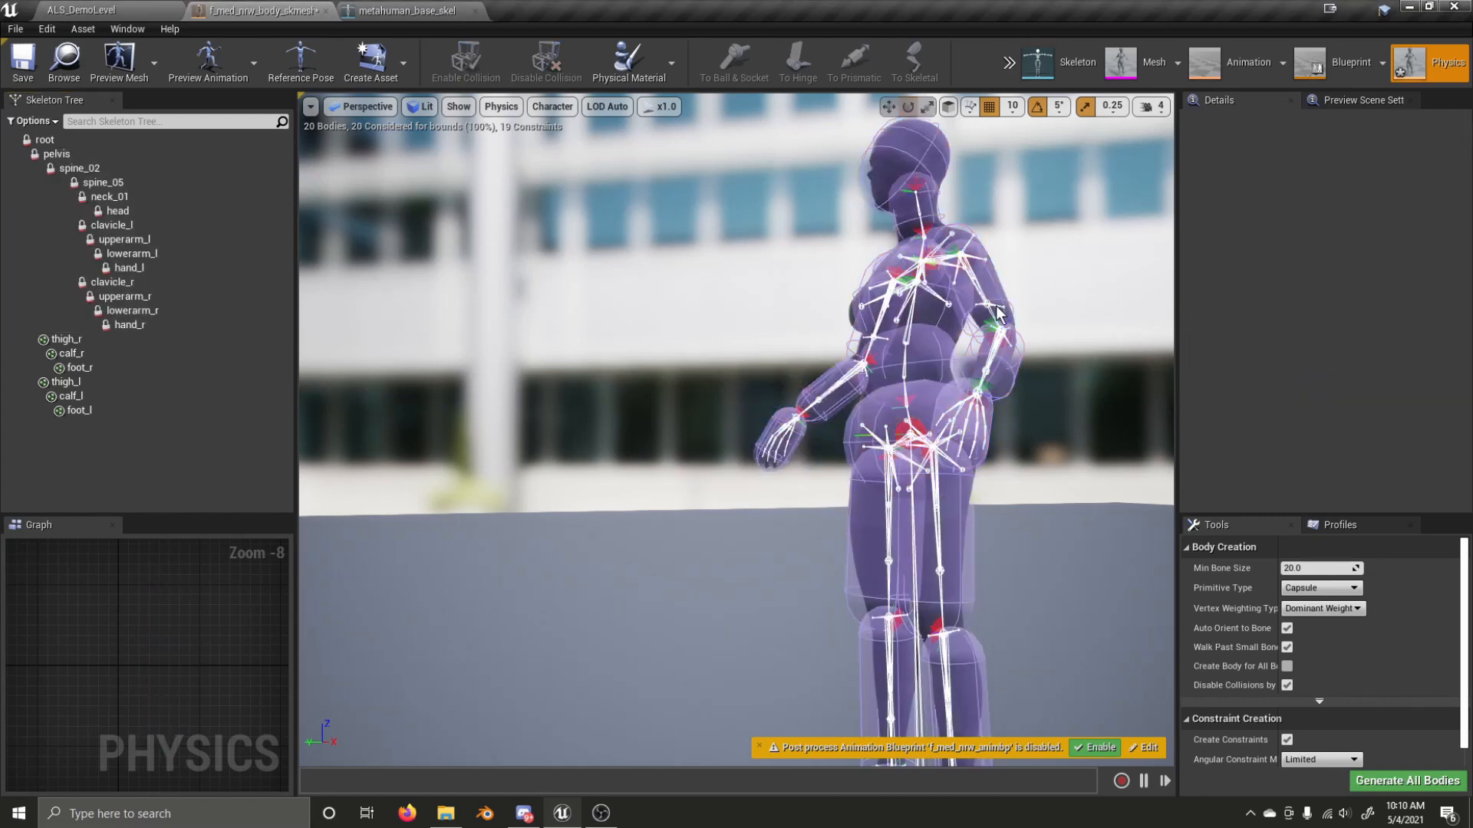
- Run the simulation with no body selected, look at the legs, and stop it
click(1007, 70)
click(1042, 97)
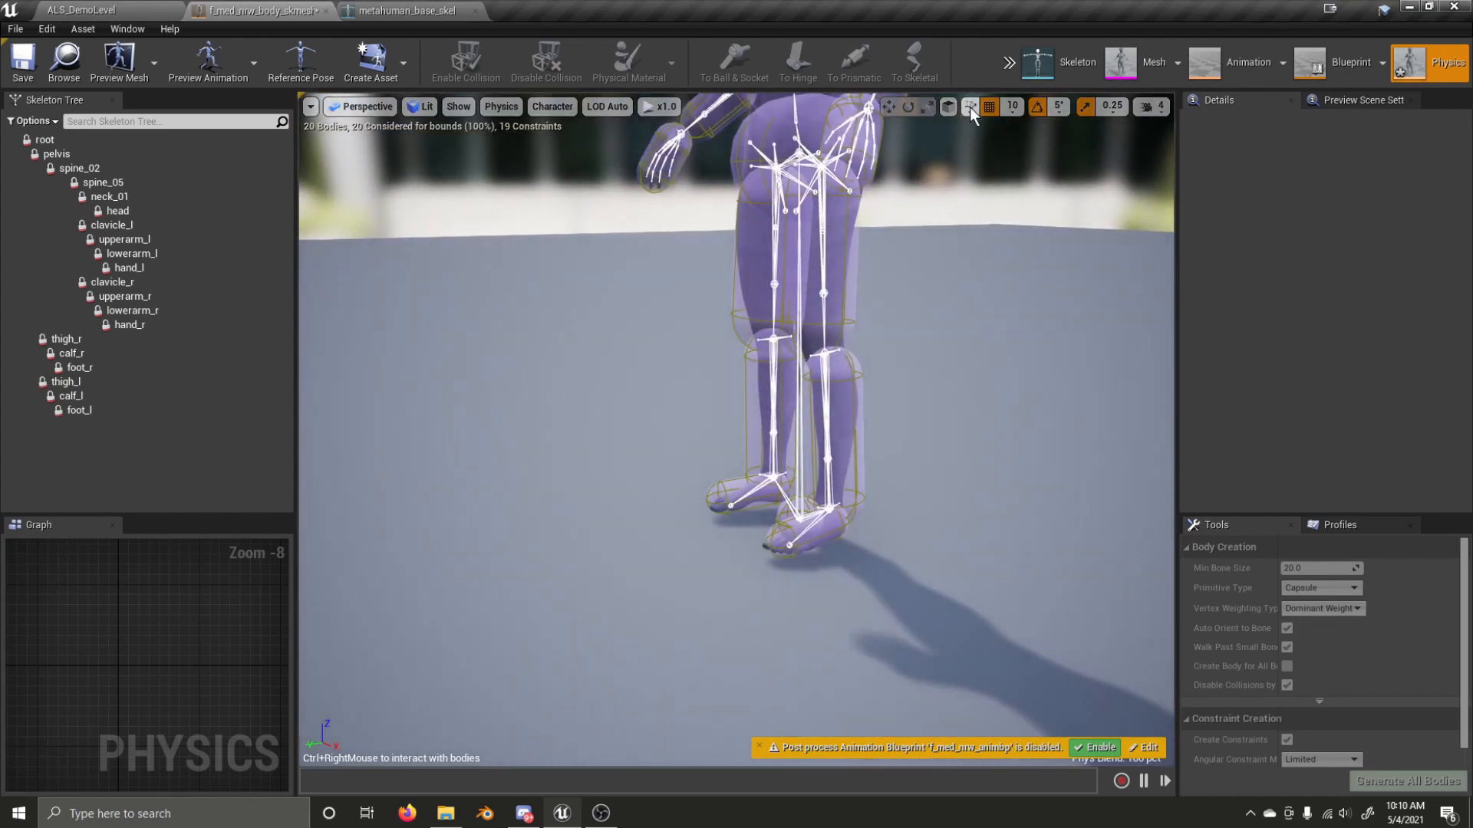
click(1009, 68)
click(1035, 97)
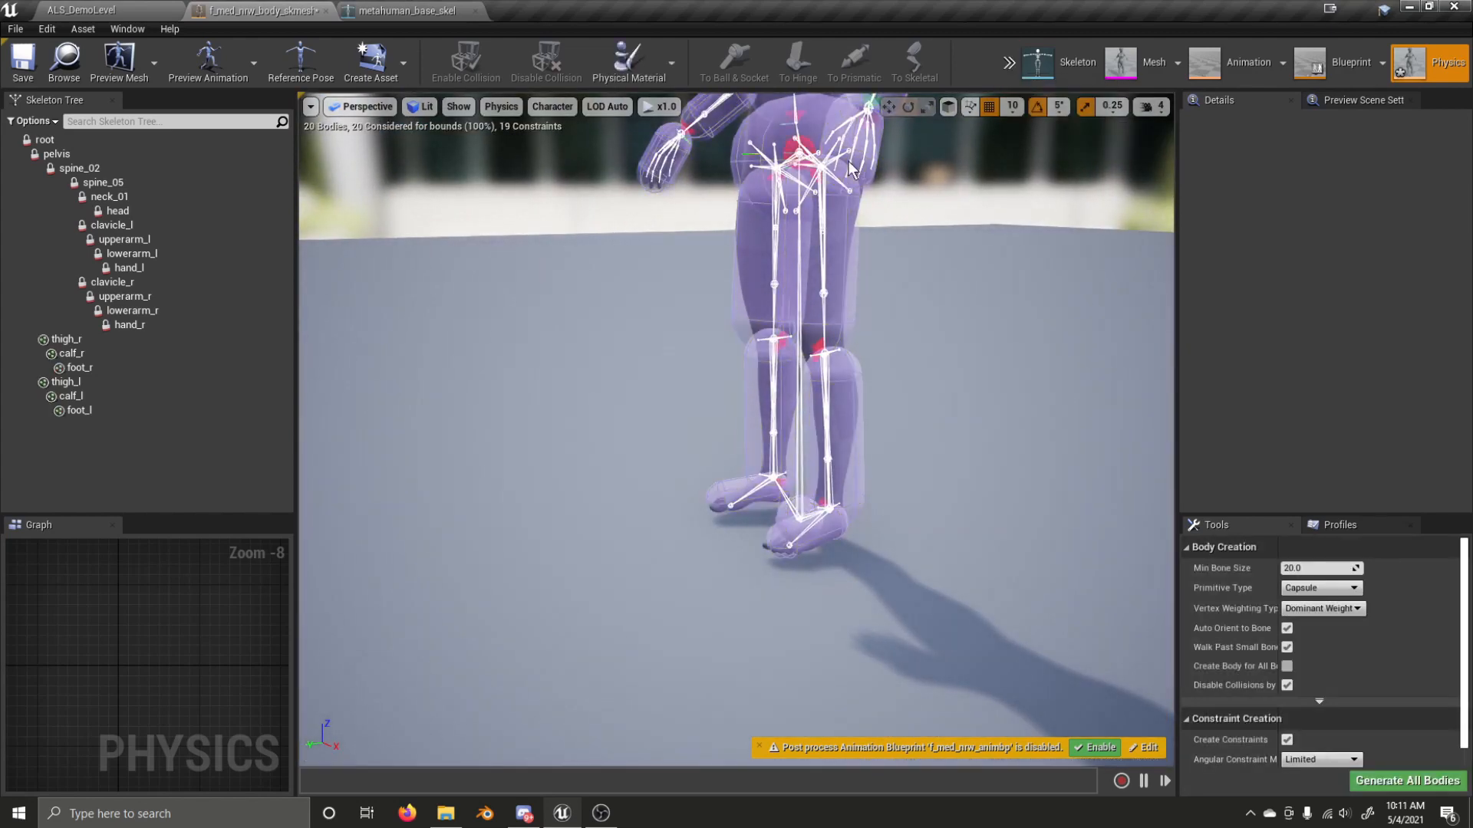
- Run Simulate Selected on the thigh_r body, check the right leg, and stop the simulation
click(170, 341)
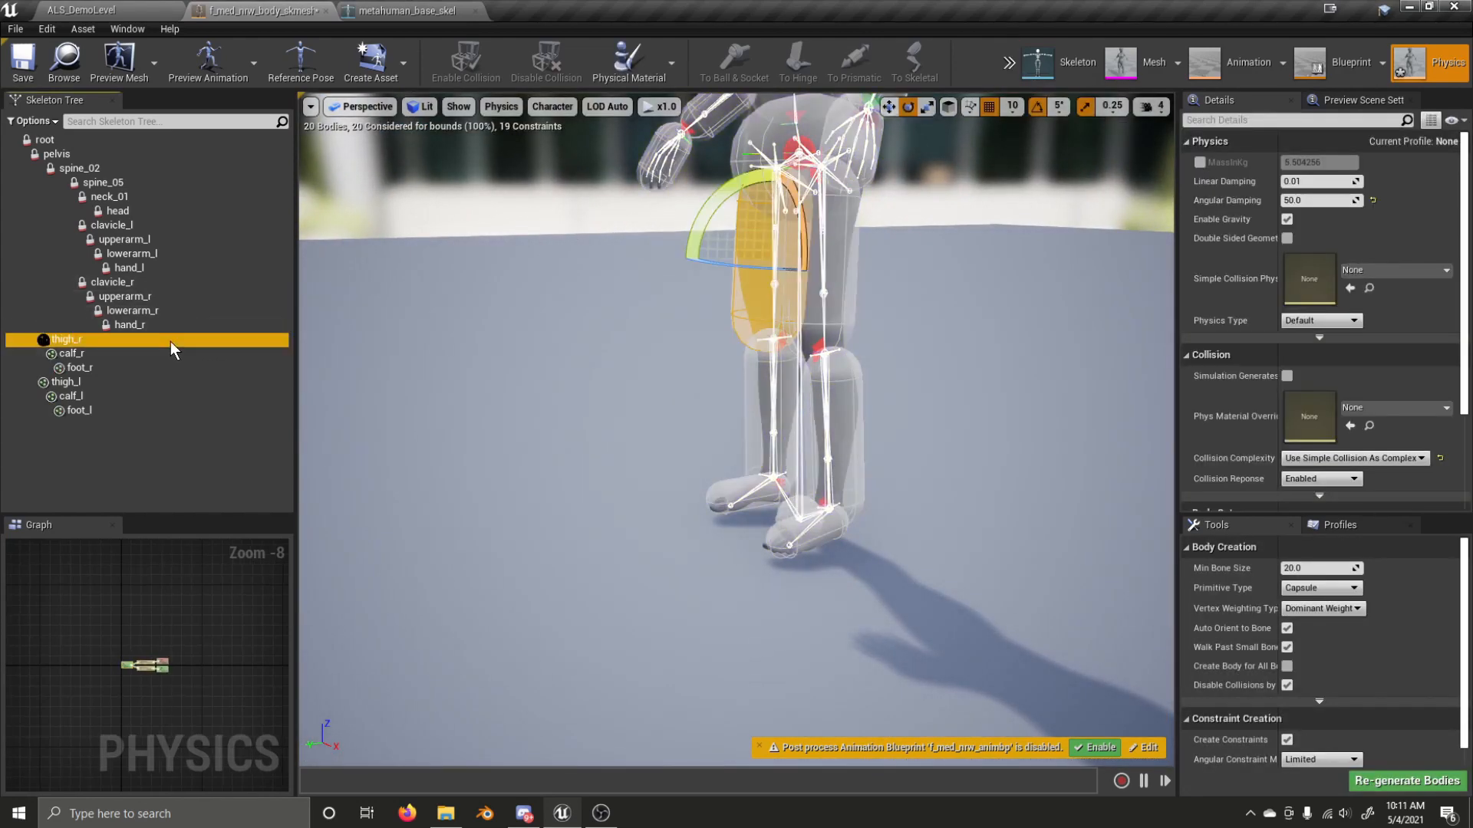
click(1007, 67)
click(1059, 110)
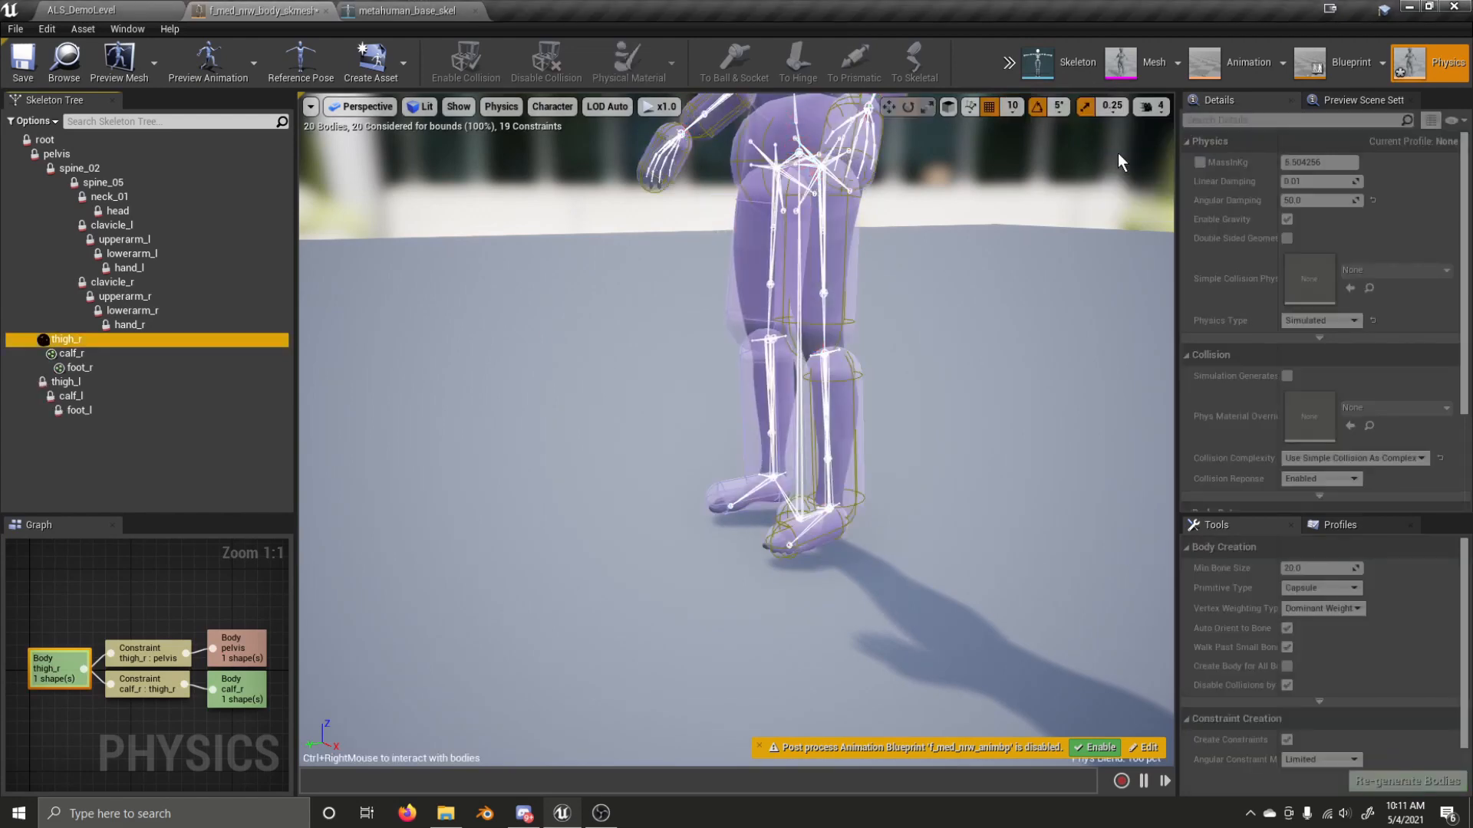
click(1012, 61)
click(1028, 98)
- Run the full Simulate mode on all bodies, inspect the left leg from the side, and stop the simulation
click(790, 143)
click(1010, 67)
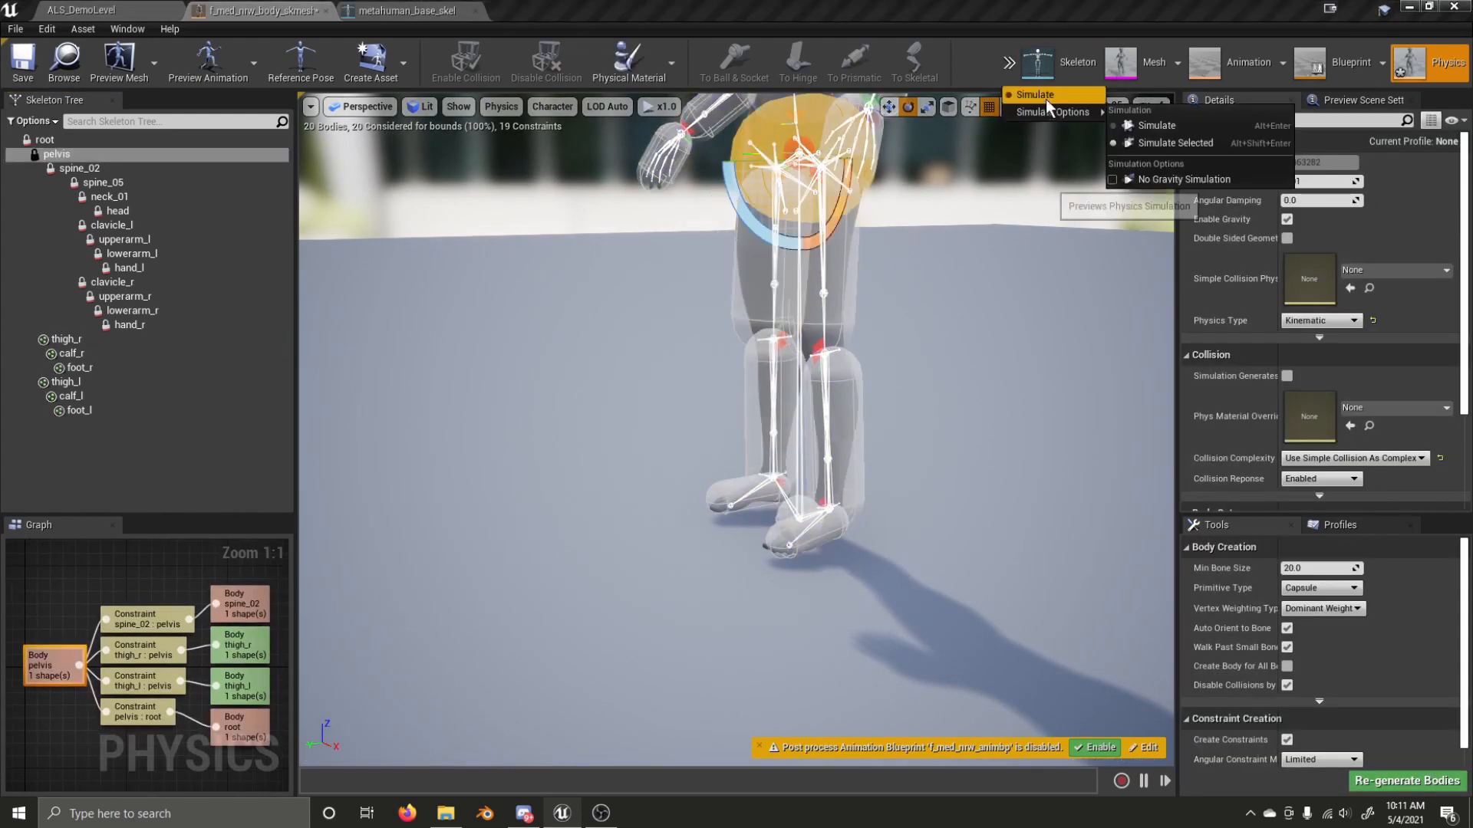
click(1126, 126)
mouse_move(955, 200)
right_down()
mouse_move(940, 158)
mouse_move(955, 200)
right_up()
key(w)
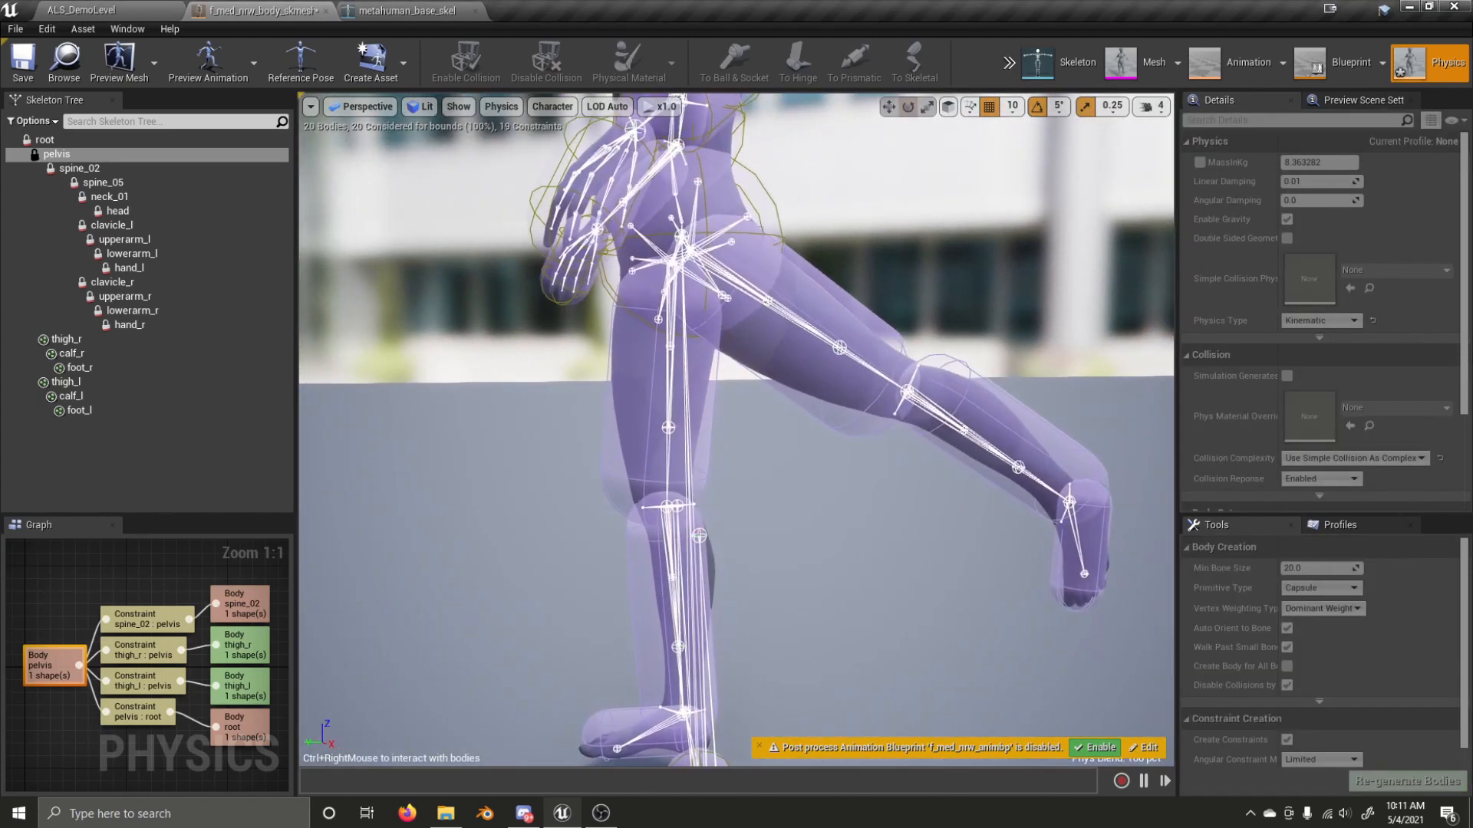
click(1010, 70)
click(1035, 104)
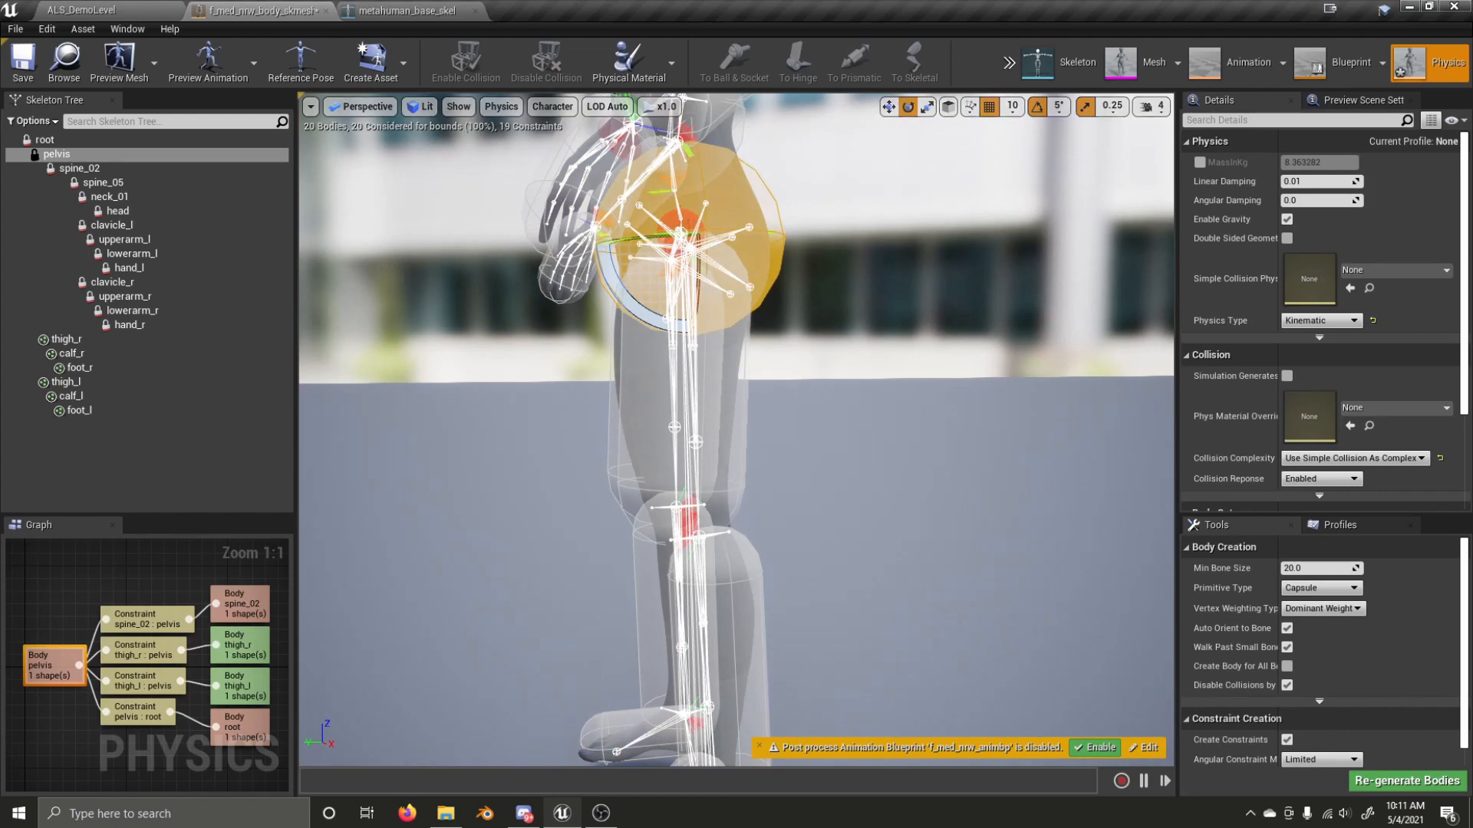
- Rotate the left hip constraint (thigh_l : pelvis) in side view to turn its angular range toward the back of the hip
click(688, 236)
right_drag(597, 304, 557, 316)
drag(701, 248, 701, 250)
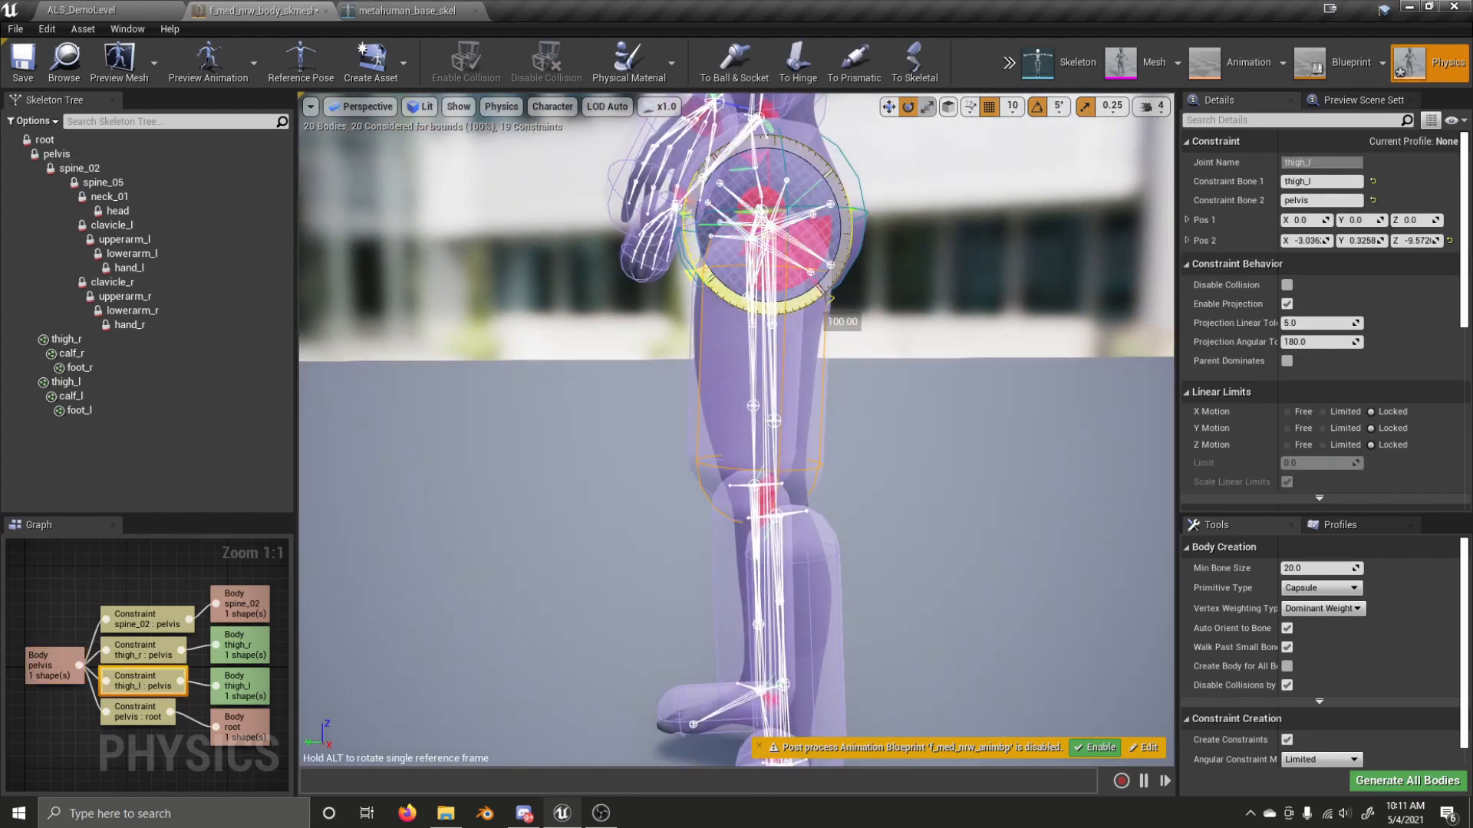
drag(848, 275, 792, 200)
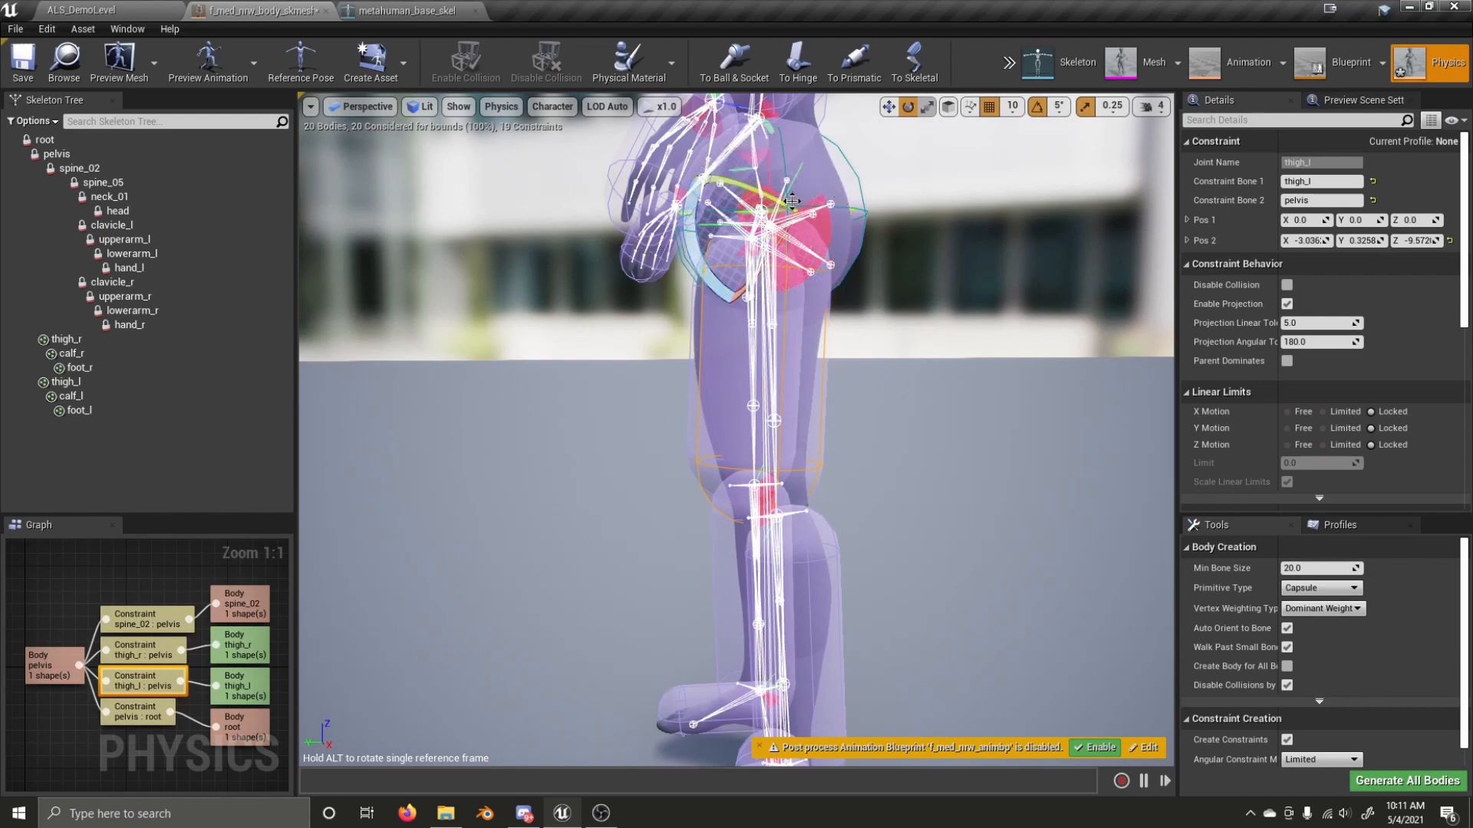
- Simulate all bodies, pull the left leg up and down to test the hip's range, and stop the simulation
click(1009, 73)
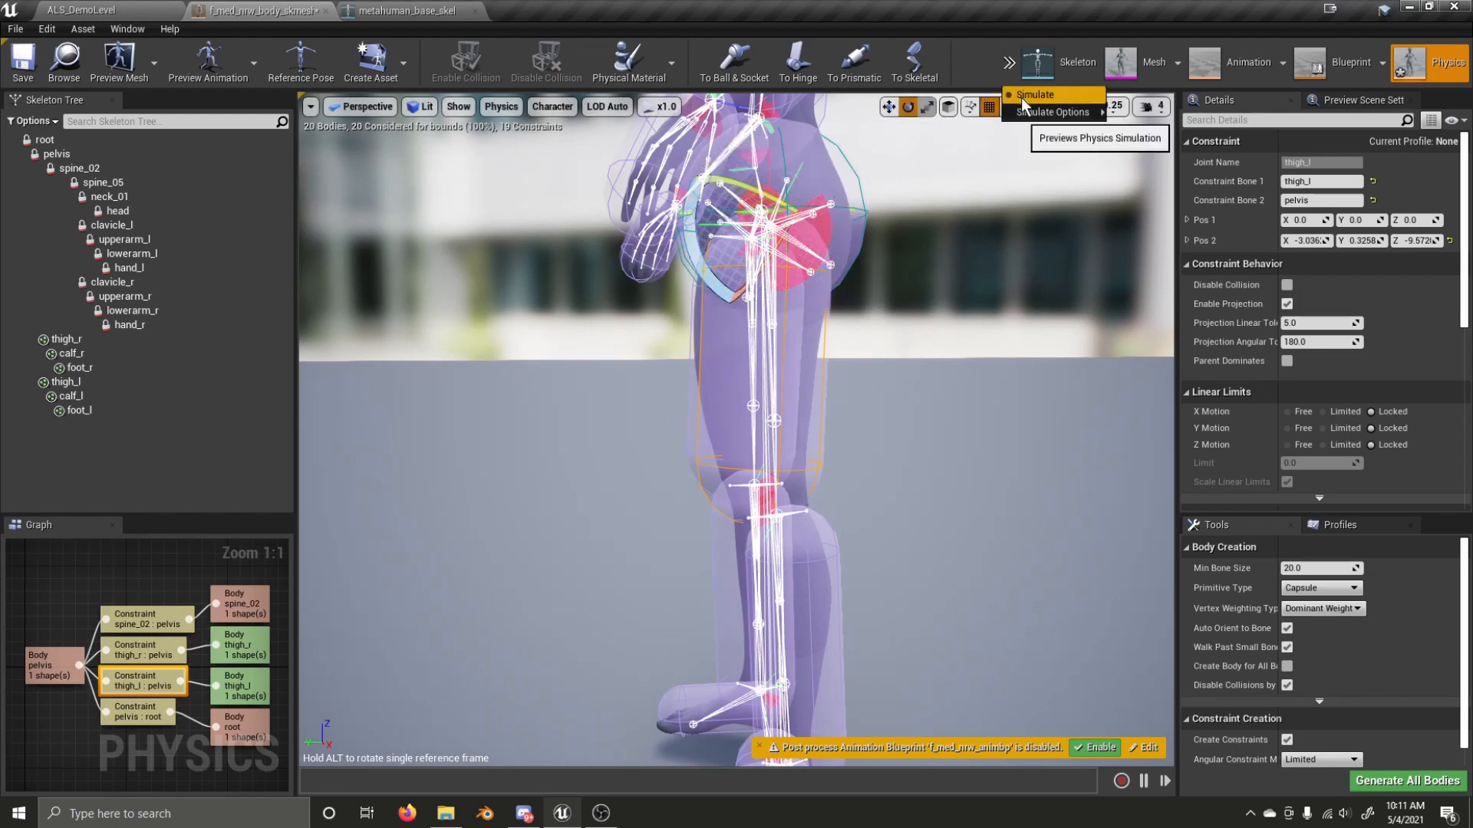
click(1024, 100)
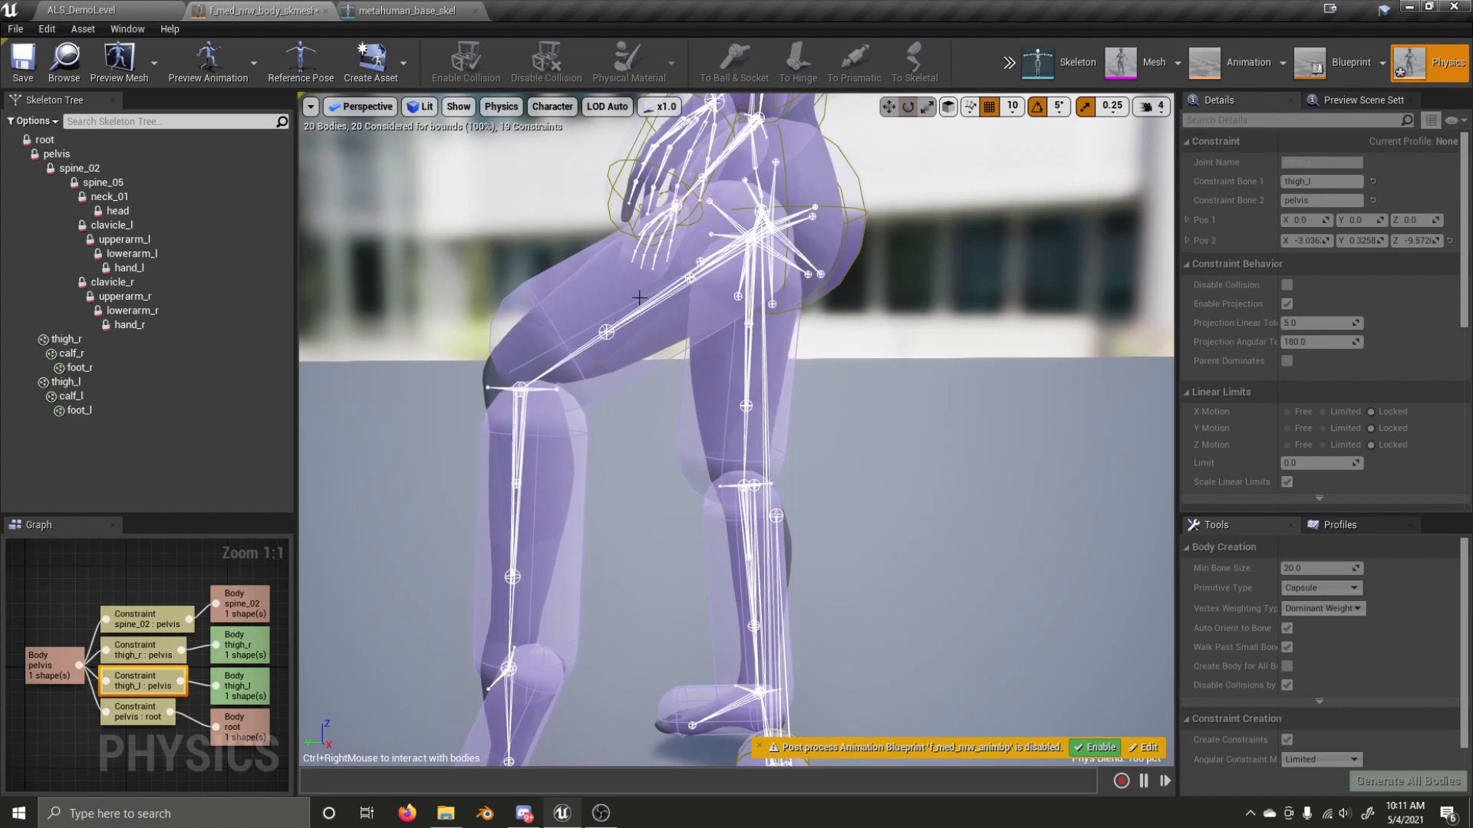
mouse_move(549, 490)
ctrl+right_down()
mouse_move(453, 401)
mouse_move(522, 153)
ctrl+right_up()
mouse_move(909, 13)
ctrl+right_down()
mouse_move(1119, 262)
mouse_move(835, 111)
mouse_move(557, 527)
mouse_move(989, 652)
mouse_move(486, 312)
mouse_move(921, 681)
mouse_move(848, 460)
mouse_move(877, 196)
mouse_move(407, 493)
mouse_move(941, 3)
mouse_move(457, 384)
mouse_move(549, 575)
ctrl+right_up()
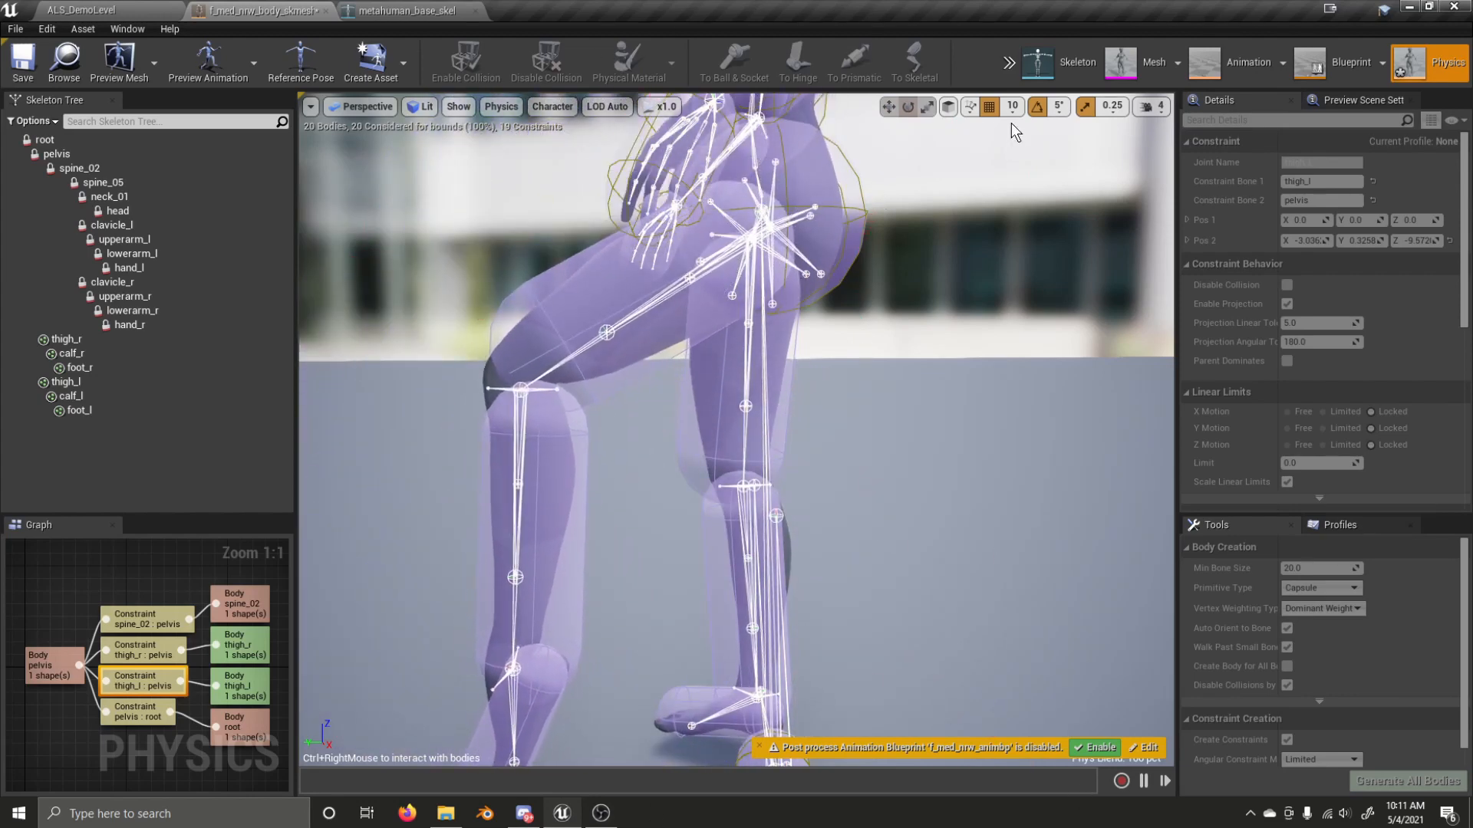
click(1010, 65)
click(1018, 94)
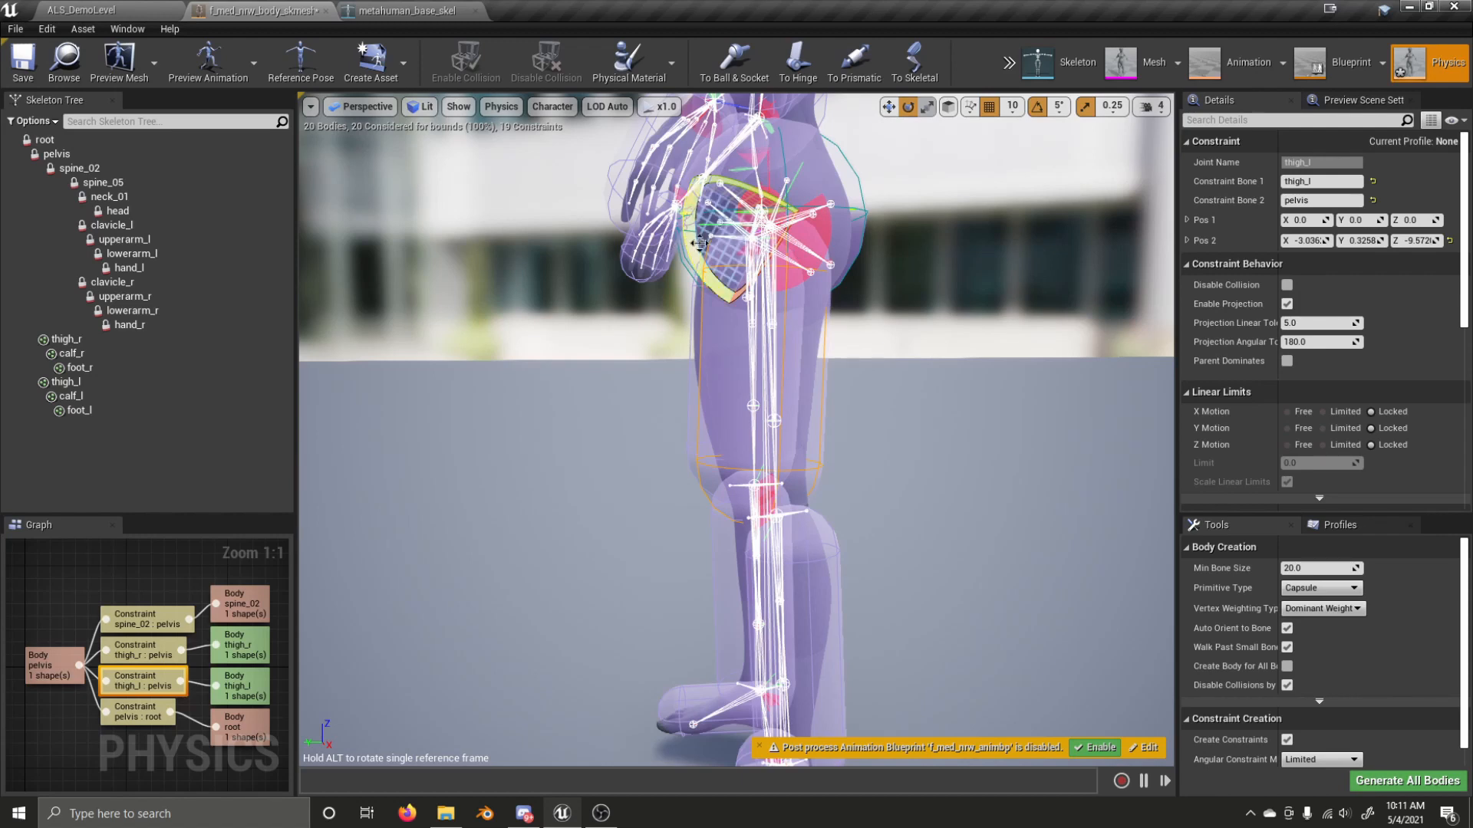
- Rotate the left hip constraint again in side view to turn its angular range upward behind the hip
drag(690, 245, 694, 230)
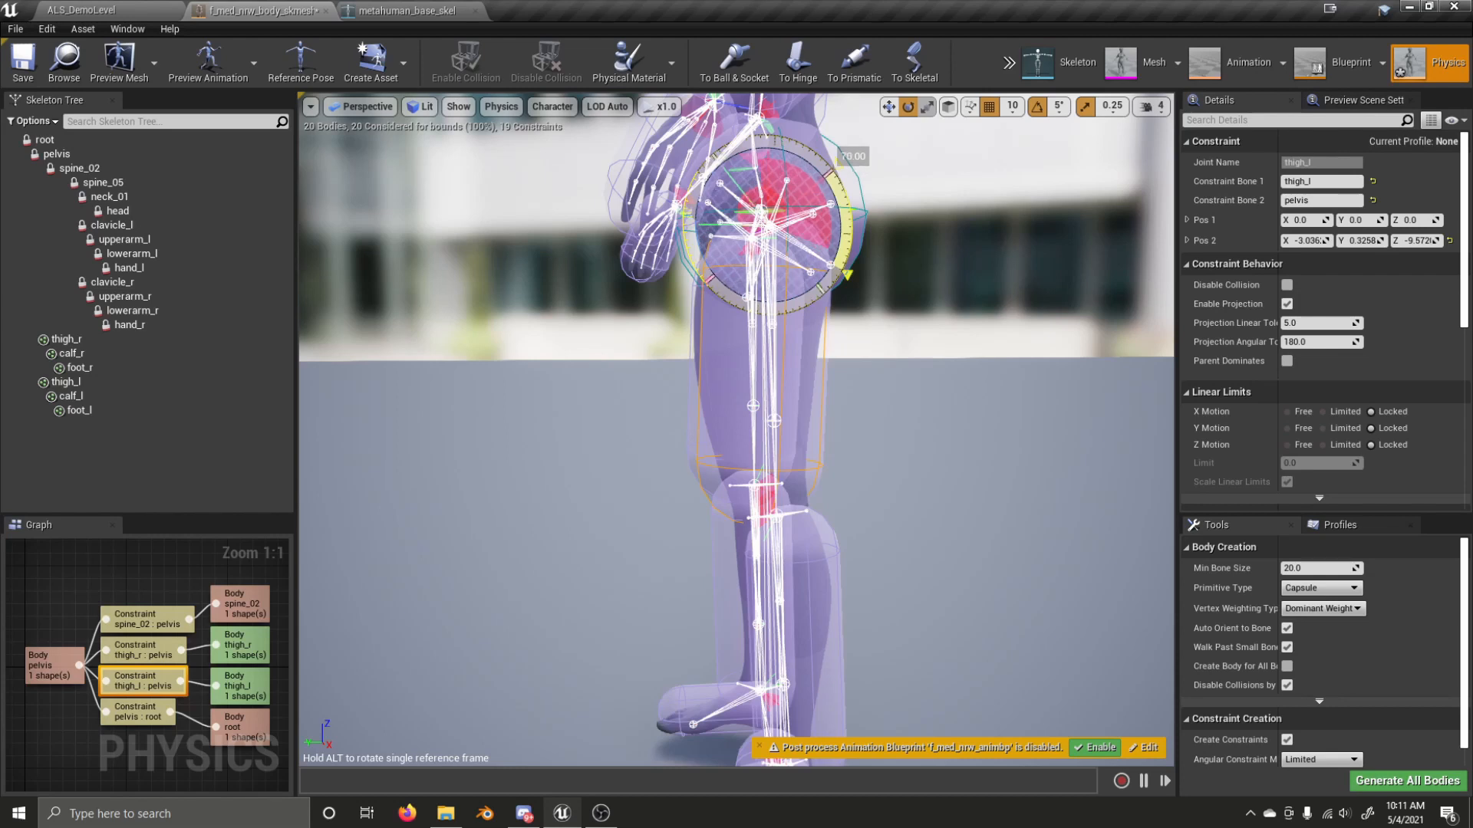
- Rotate the thigh_l : pelvis constraint by about 70 degrees and test the legs by pulling them in a physics simulation
drag(694, 231, 719, 222)
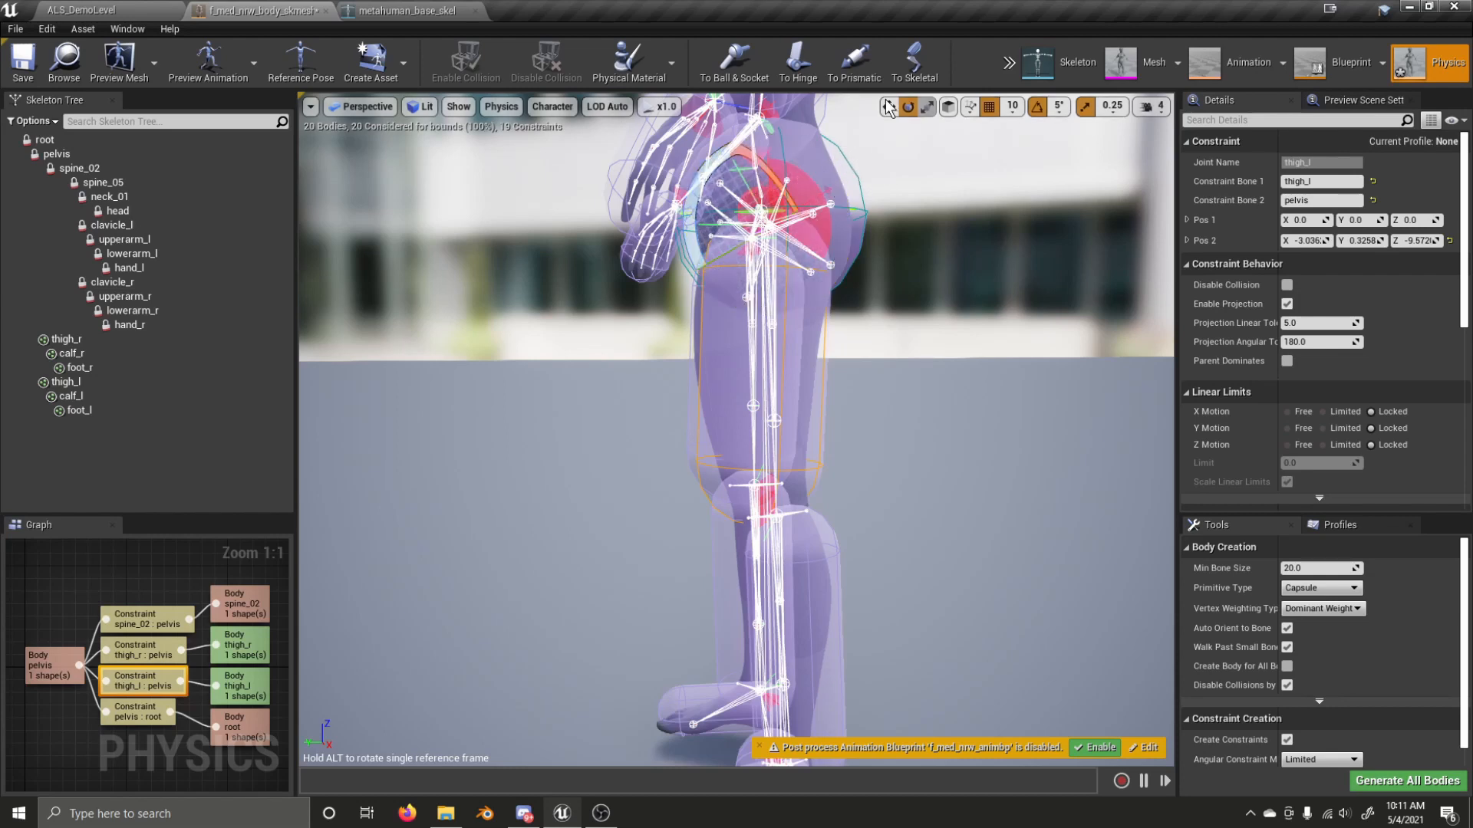
click(1009, 63)
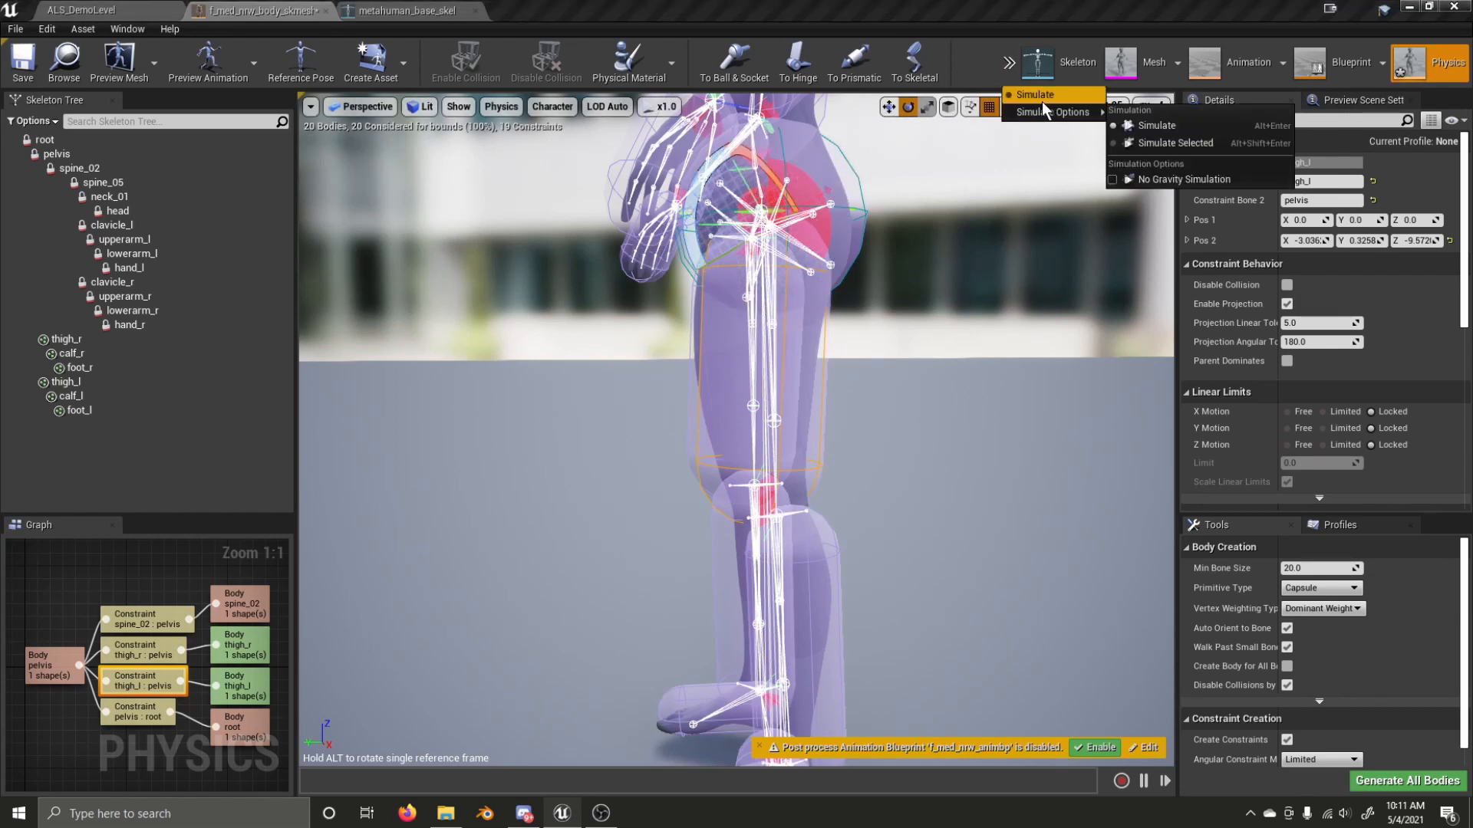
click(1042, 102)
ctrl+right_drag(713, 414, 520, 319)
ctrl+right_drag(800, 397, 755, 112)
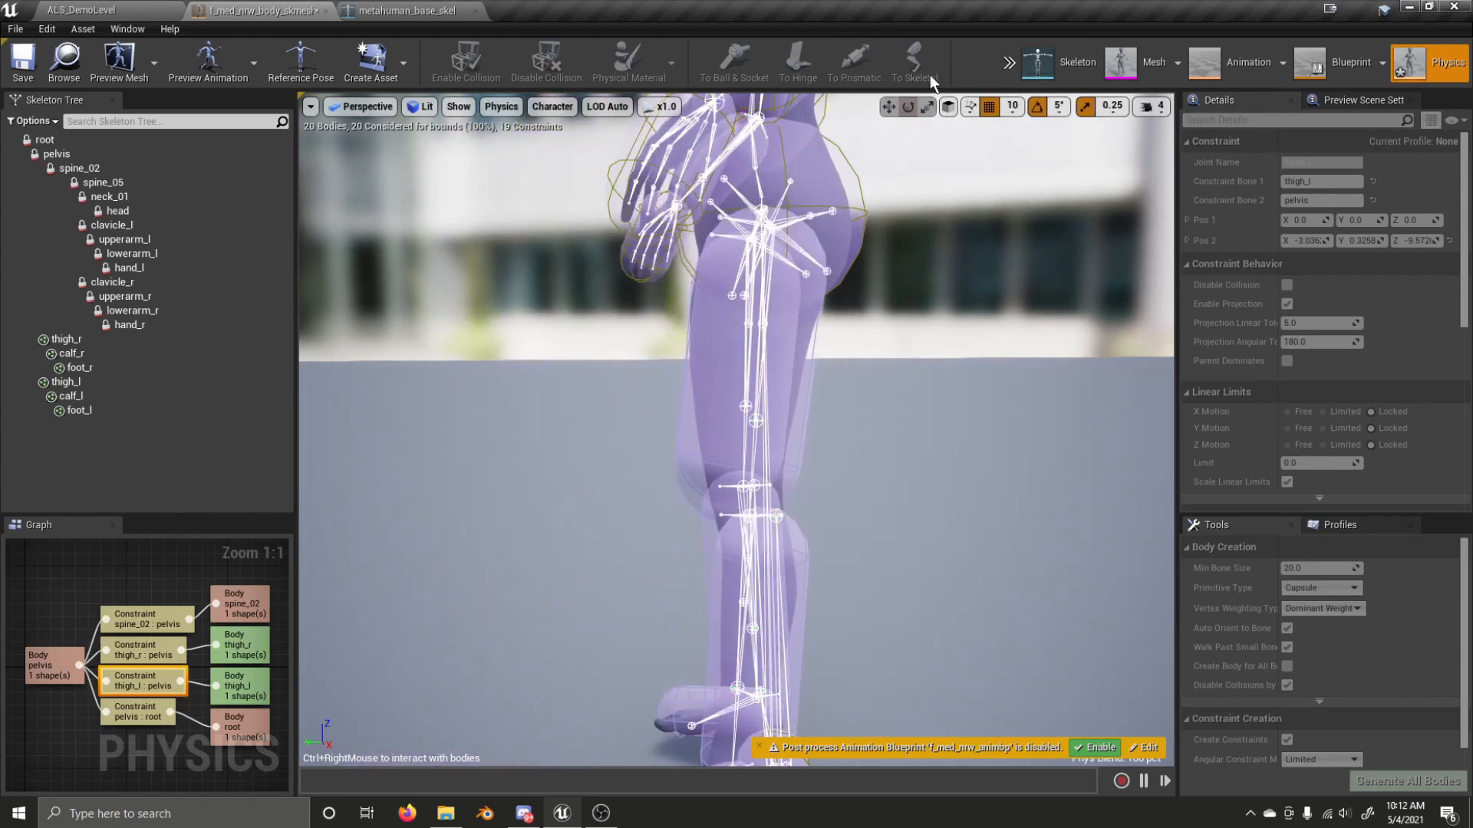
click(1028, 90)
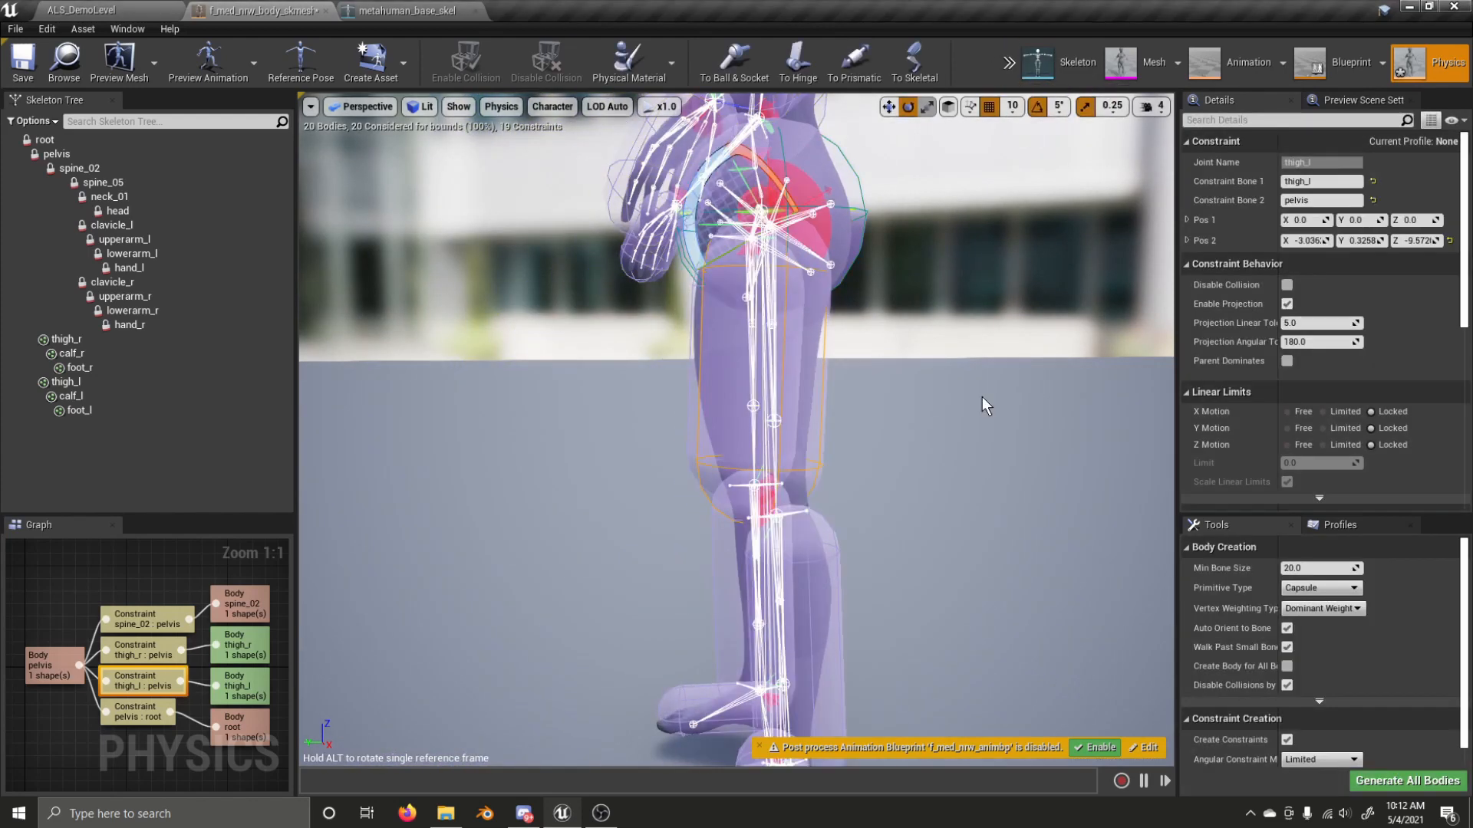
- Enable the post process Animation Blueprint, and on the thigh_r : pelvis constraint lock Swing 2 and Twist with a Swing 1 Limit of 60
click(1098, 748)
right_drag(778, 549, 675, 547)
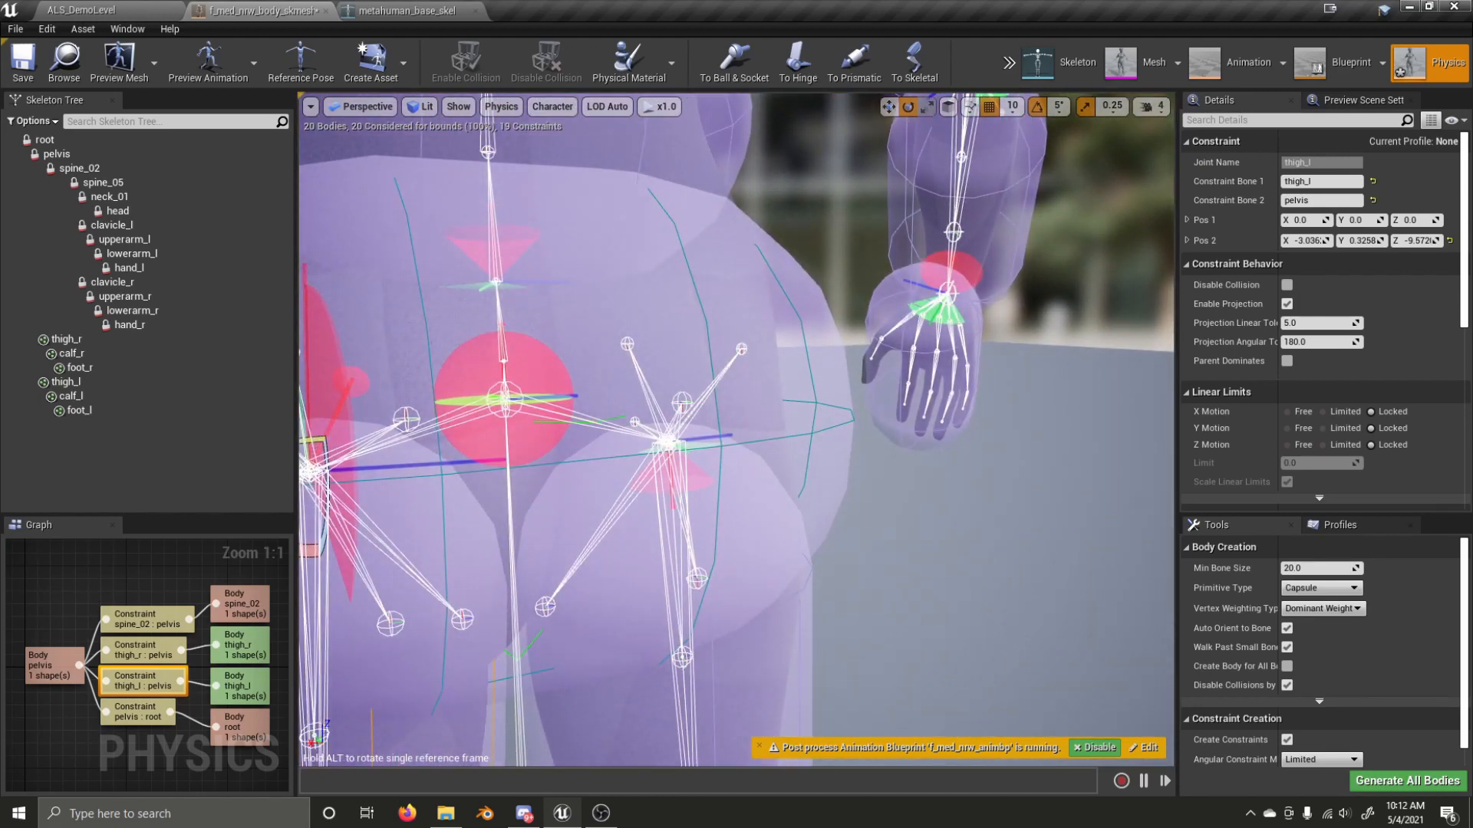
click(701, 481)
scroll(1370, 399, down, 3)
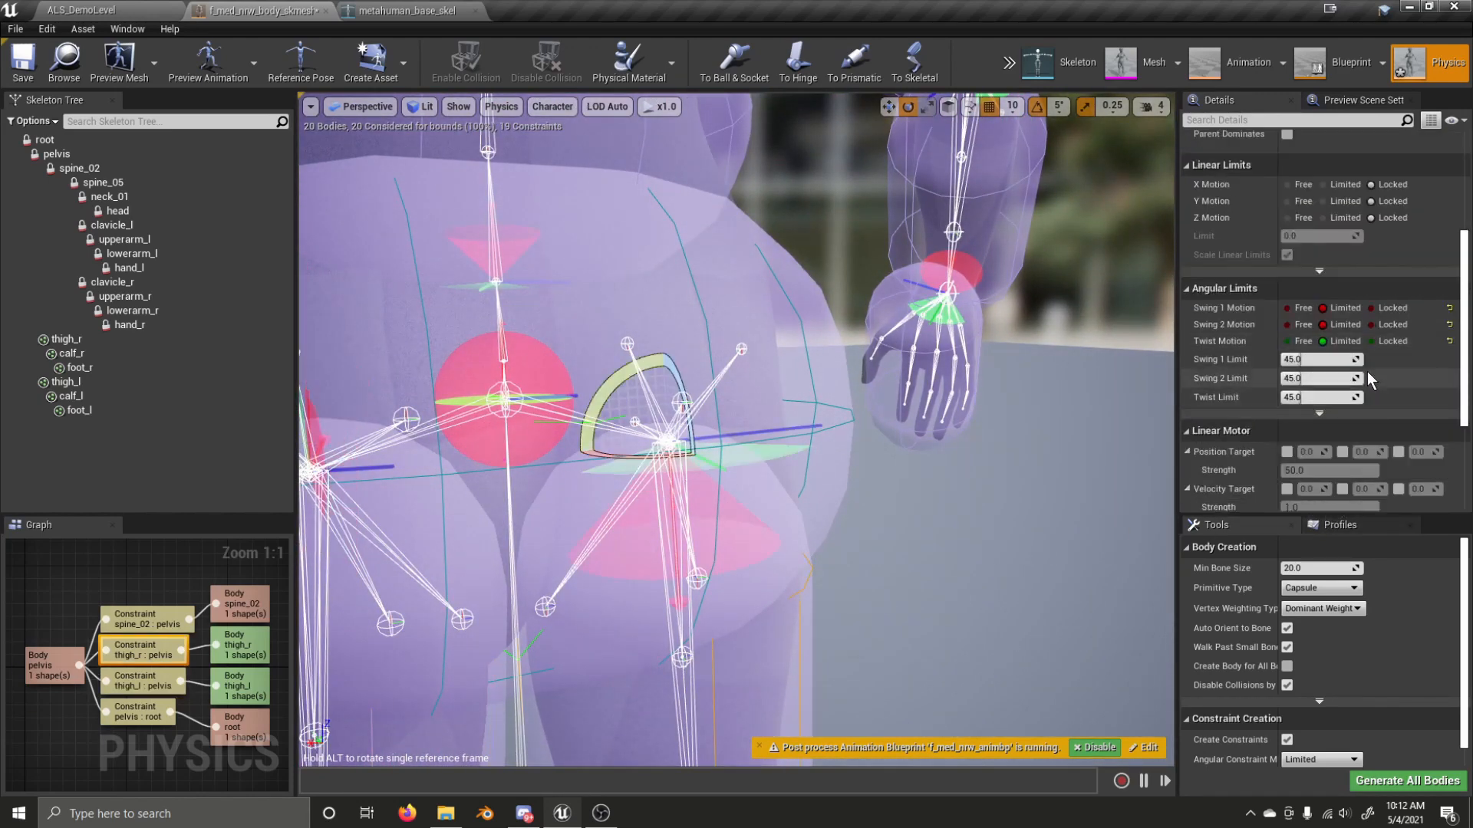
right_drag(813, 491, 613, 495)
click(1318, 360)
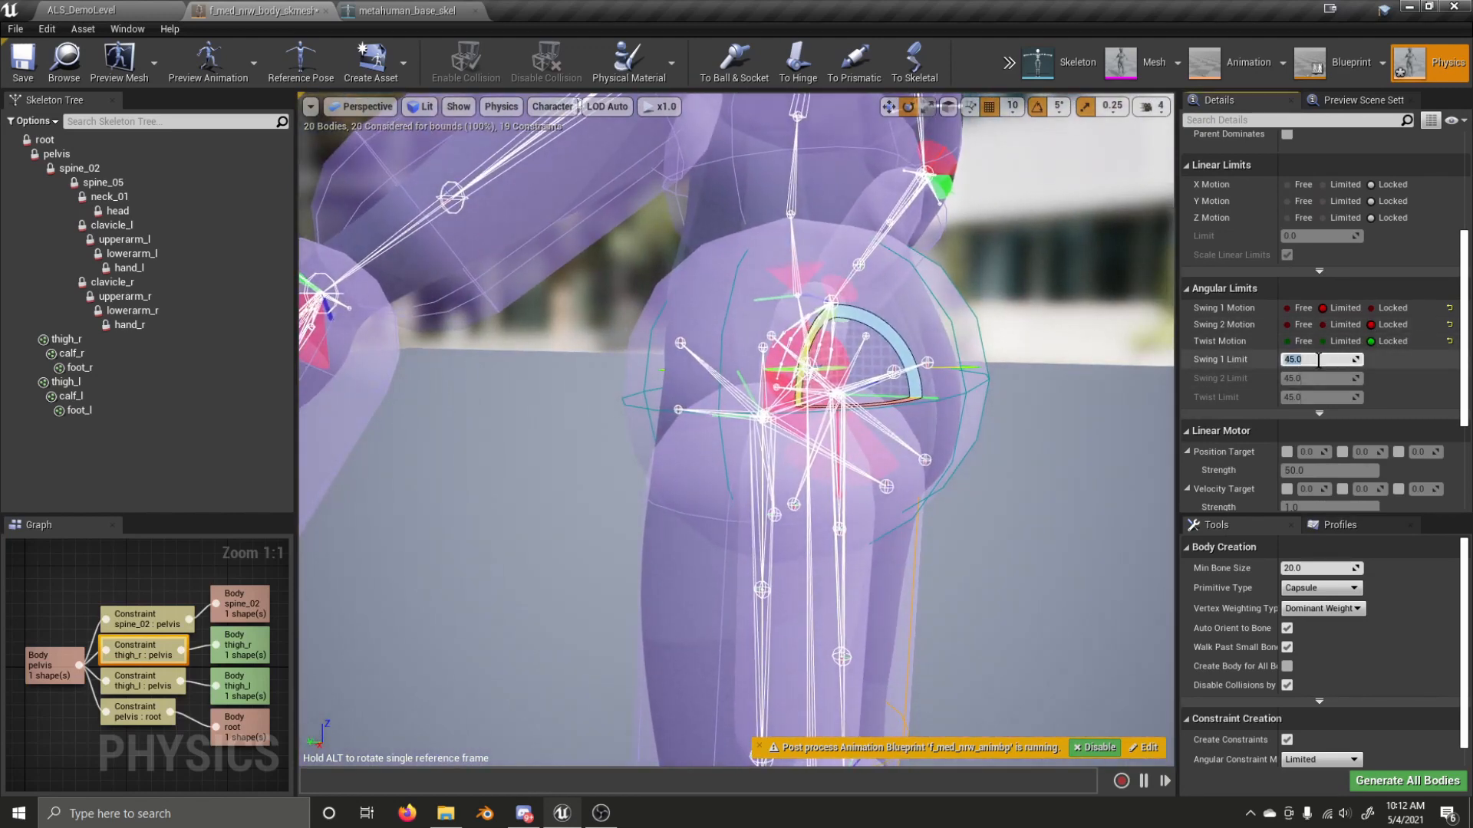
key(Return)
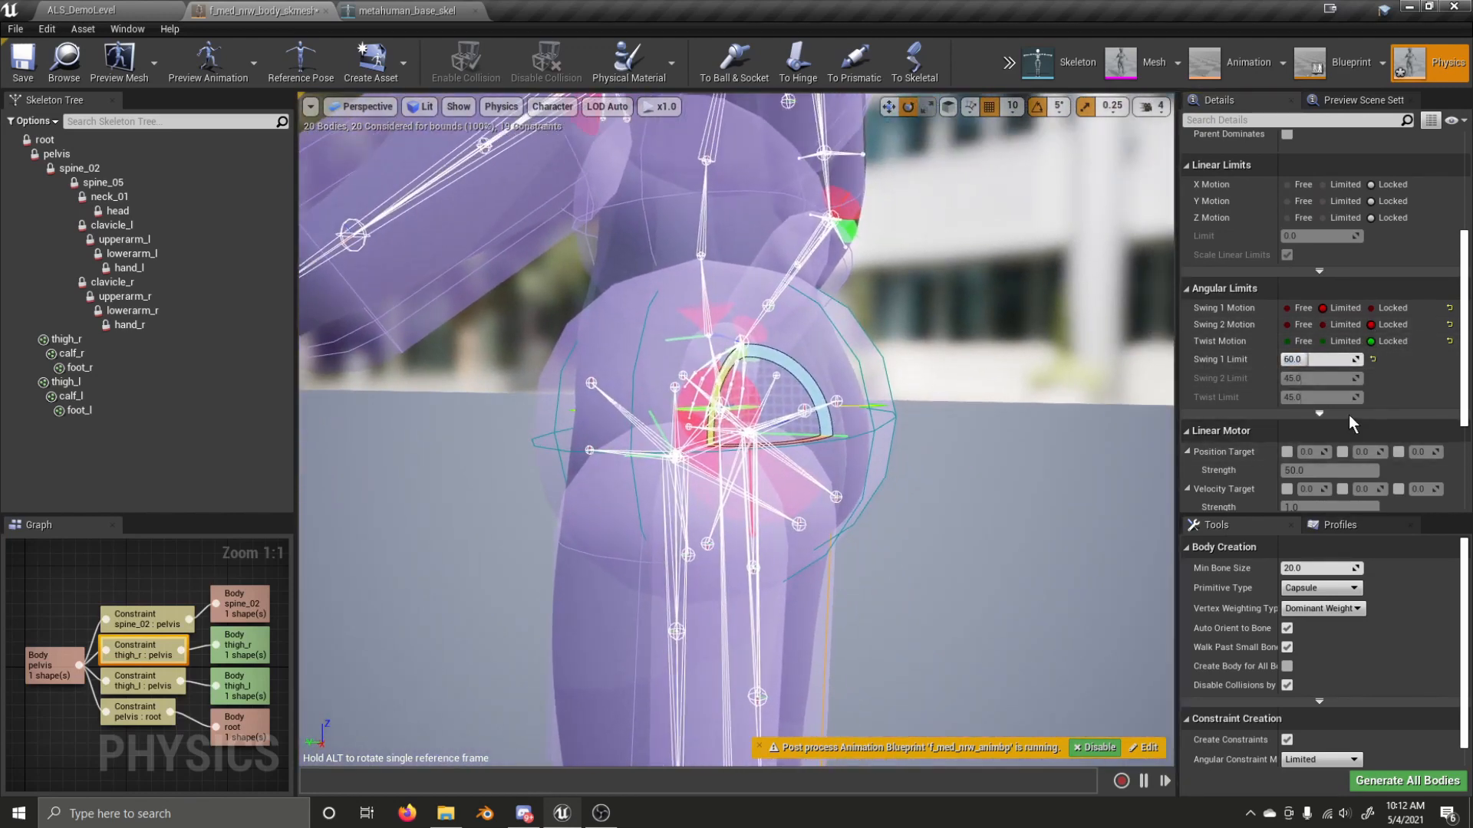
- Rotate the thigh_r : pelvis constraint by about -80 degrees and check it with a short physics simulation
right_drag(1059, 444, 1013, 415)
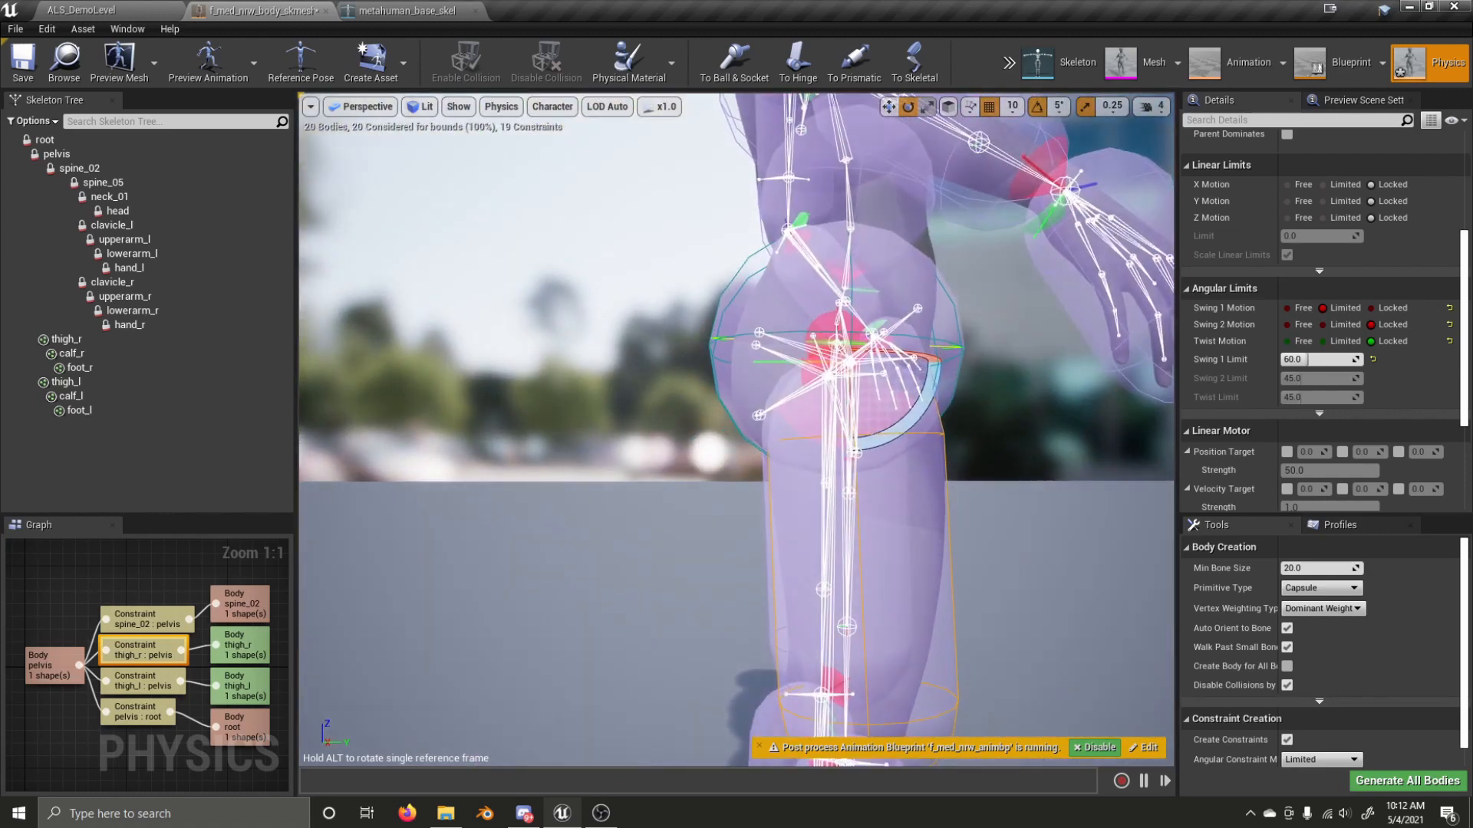
drag(917, 420, 959, 379)
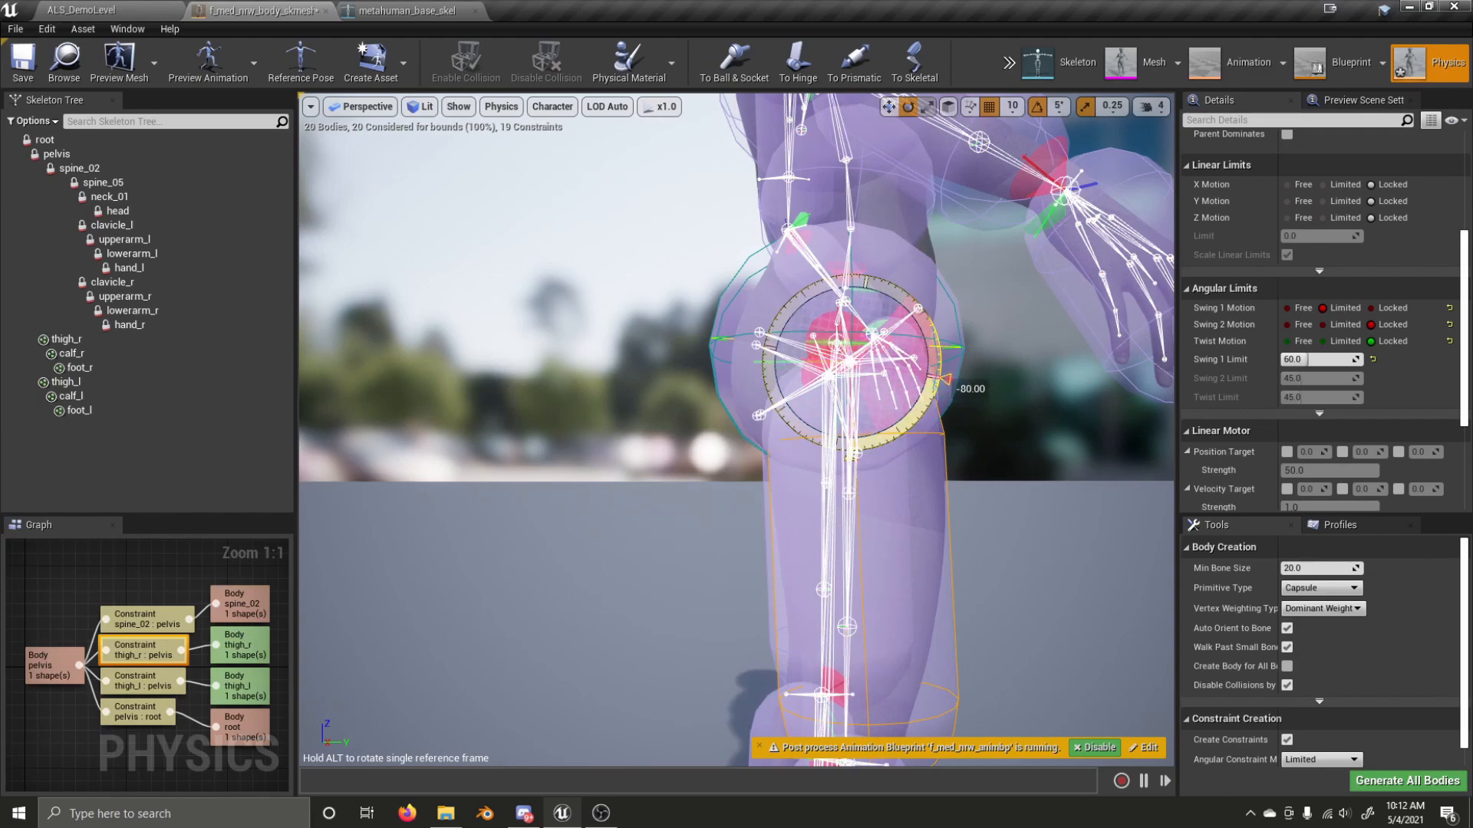
drag(905, 424, 901, 428)
right_drag(743, 568, 974, 652)
right_drag(750, 474, 750, 362)
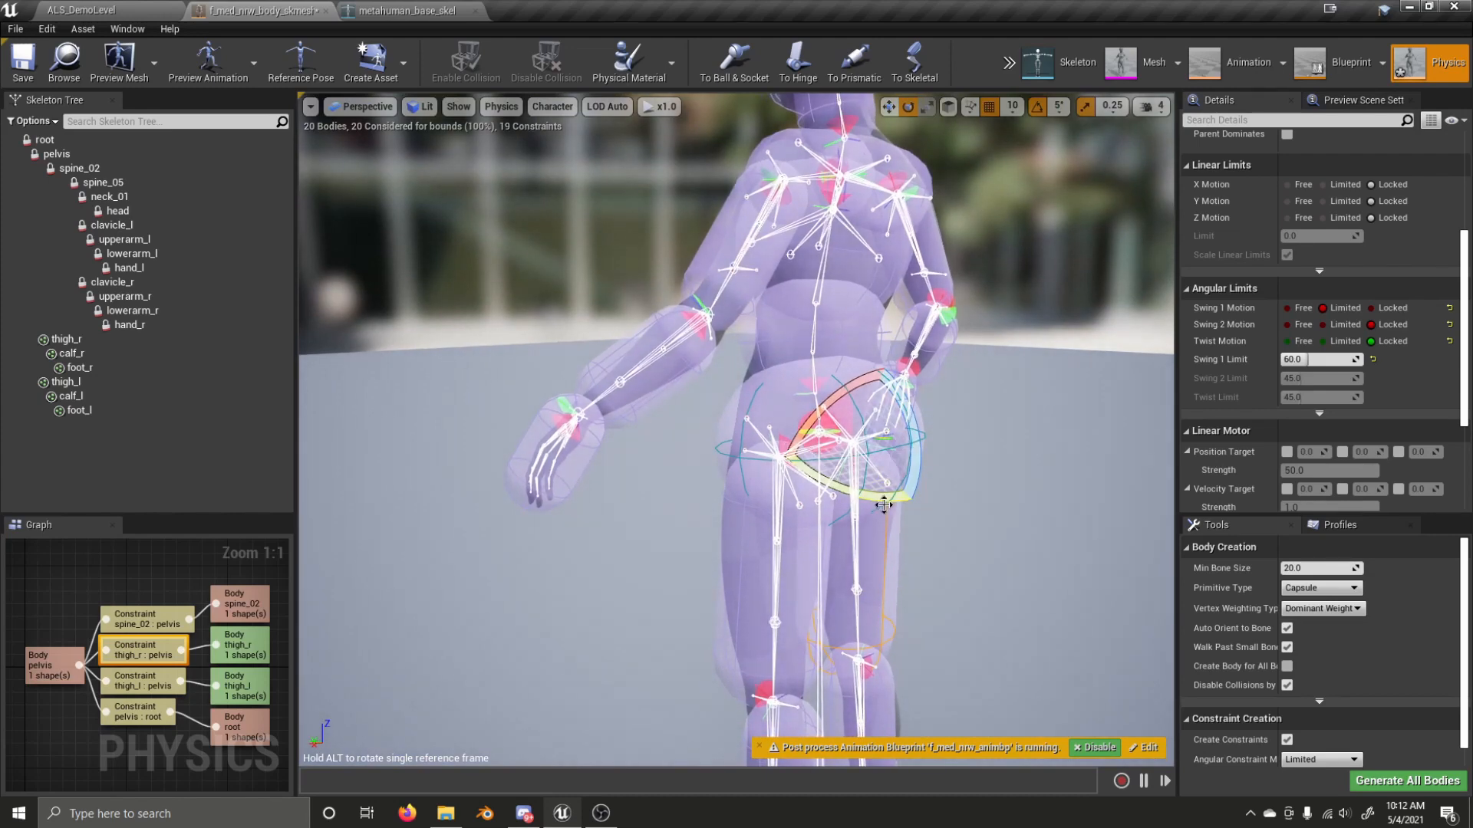
click(1009, 64)
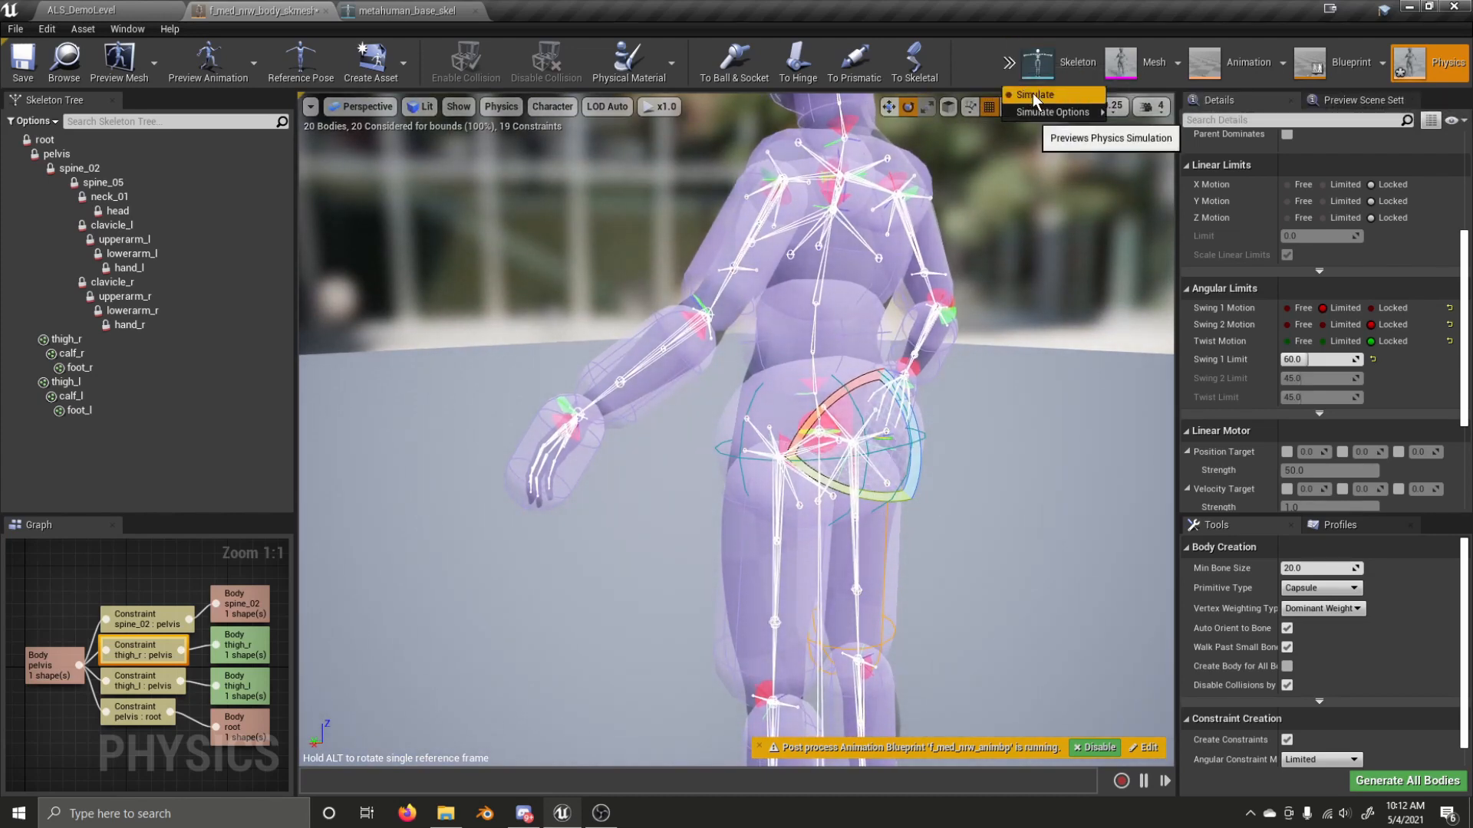
click(1033, 97)
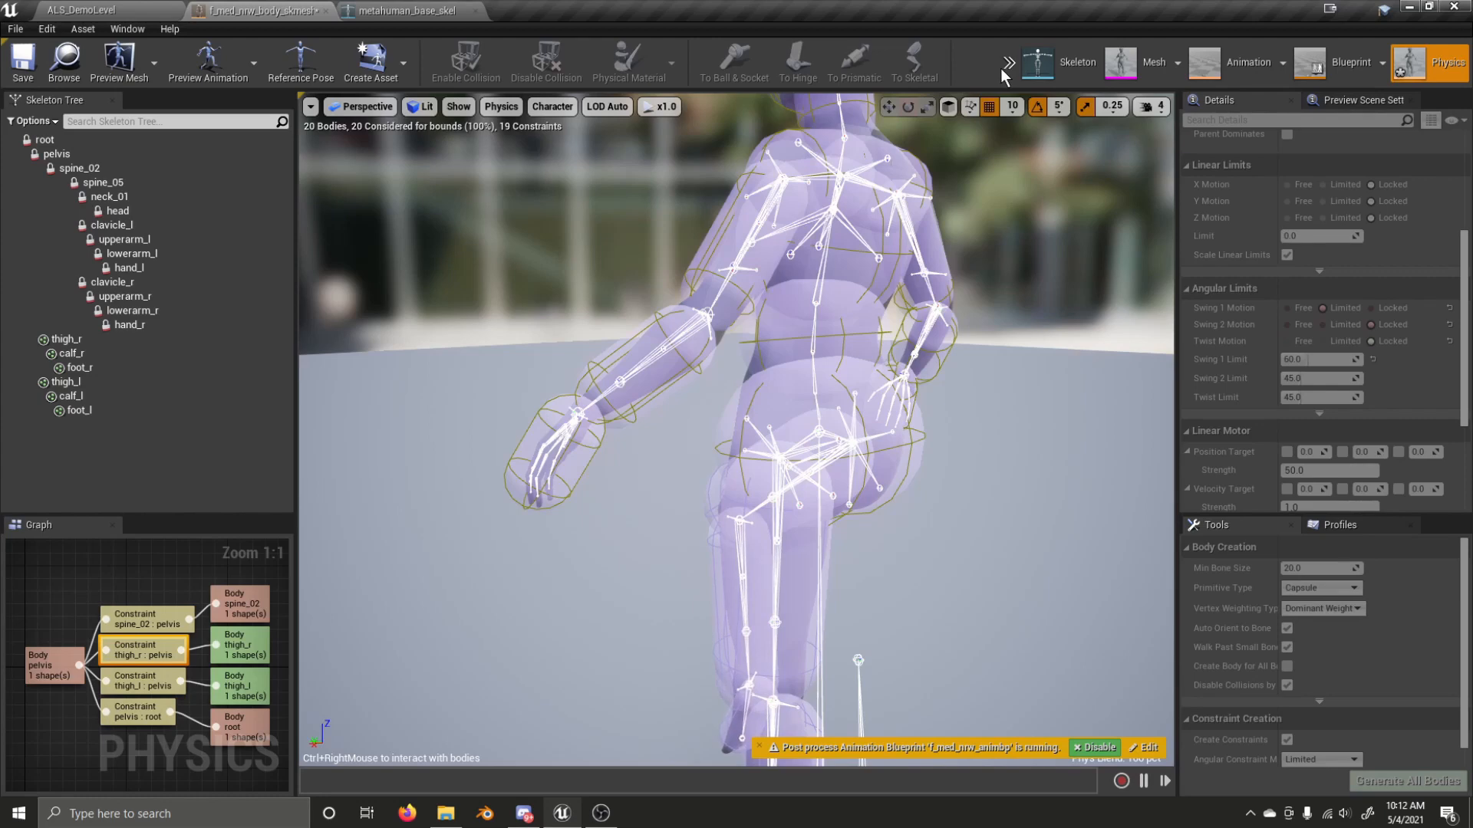
click(1006, 68)
click(1032, 98)
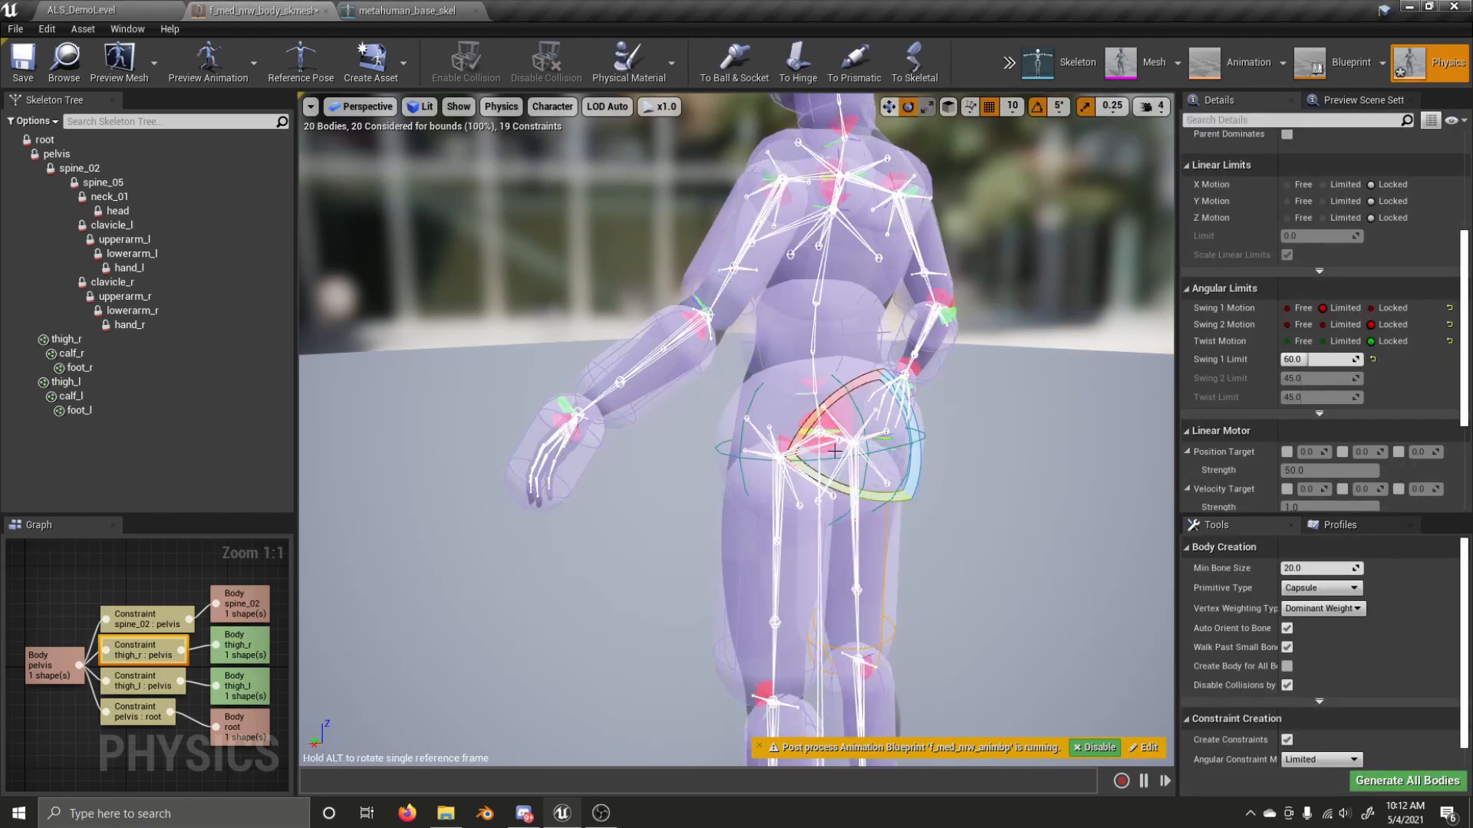
- Rotate the thigh_r : pelvis constraint by about 60 degrees and pull the legs in a simulation to test it
drag(909, 417, 908, 430)
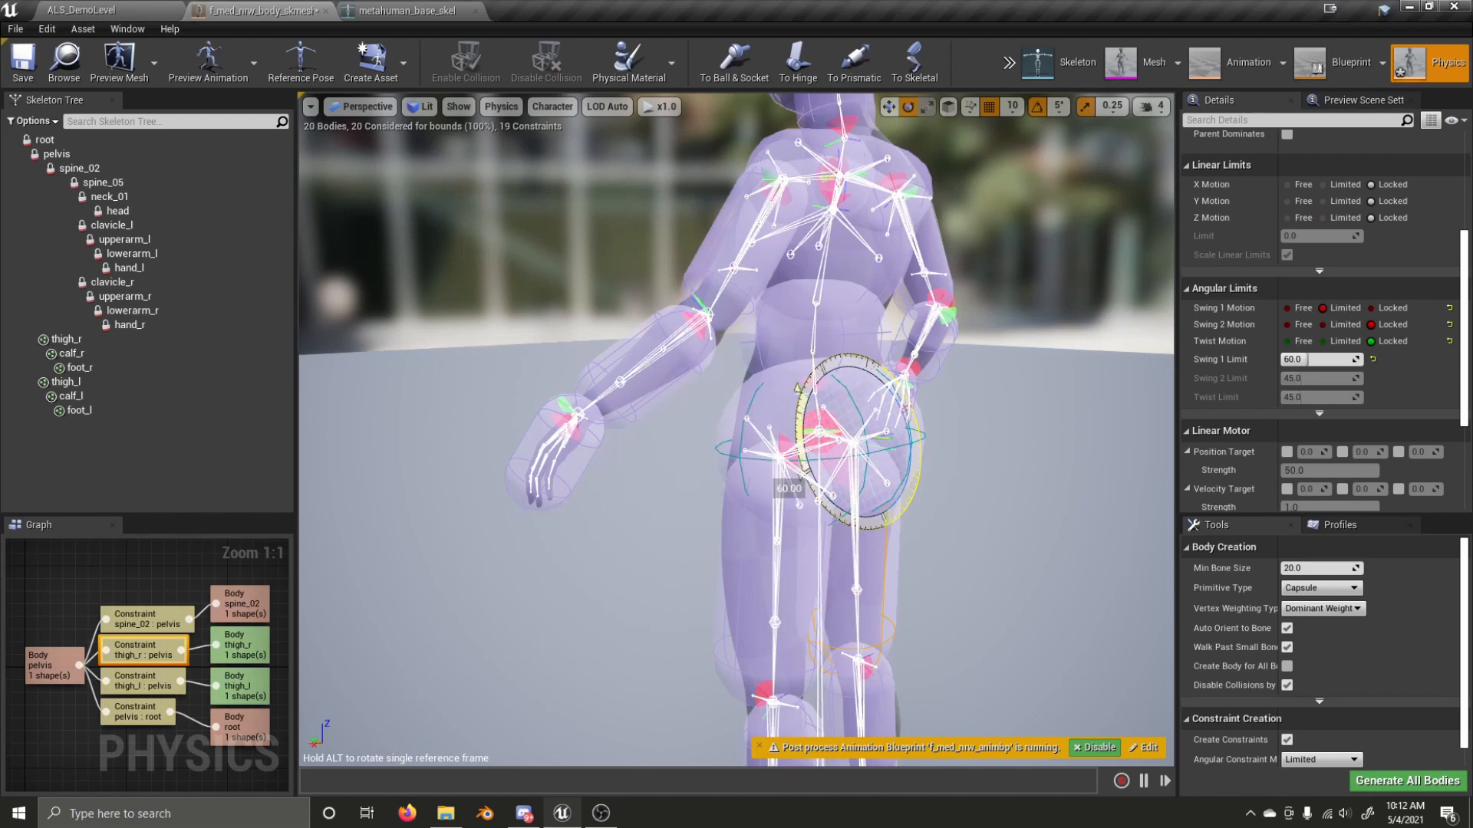
drag(907, 430, 1003, 476)
click(1009, 63)
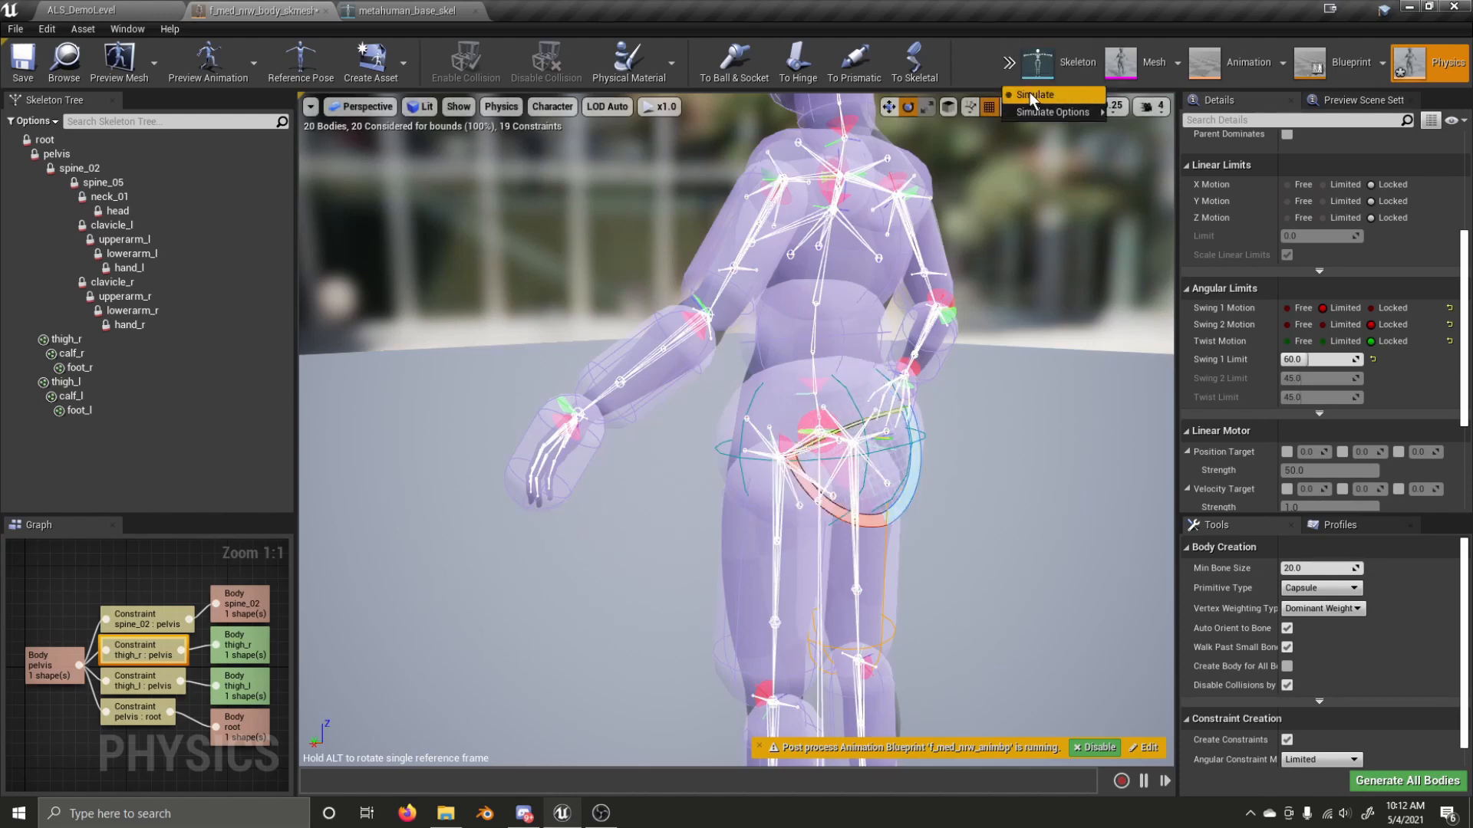
click(1033, 96)
right_drag(877, 606, 923, 618)
ctrl+right_drag(706, 638, 1197, 168)
- Stop the simulation and set the thigh_r : pelvis constraint's Swing 1 Limit to 45
click(1009, 63)
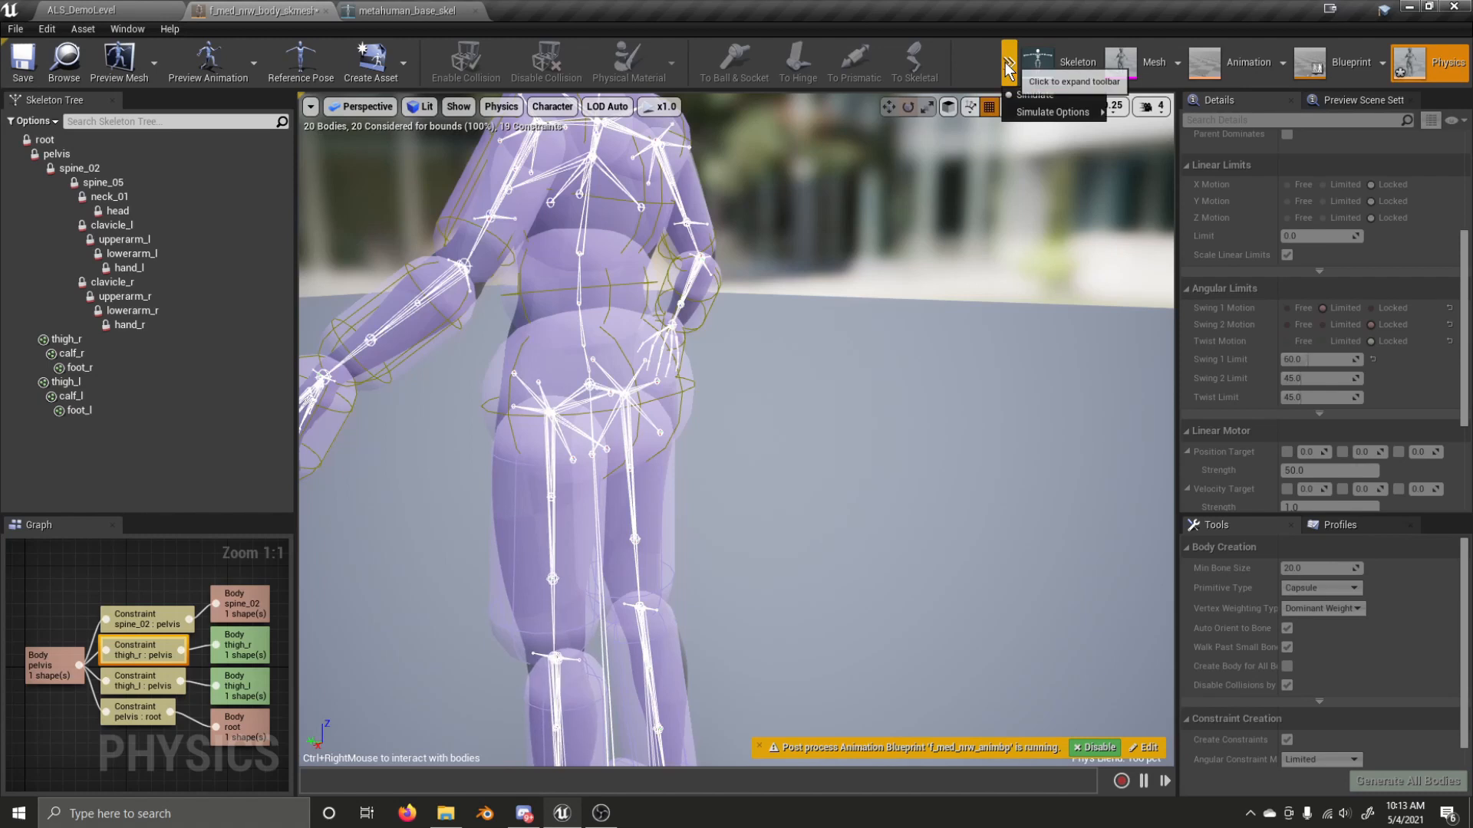
click(1024, 100)
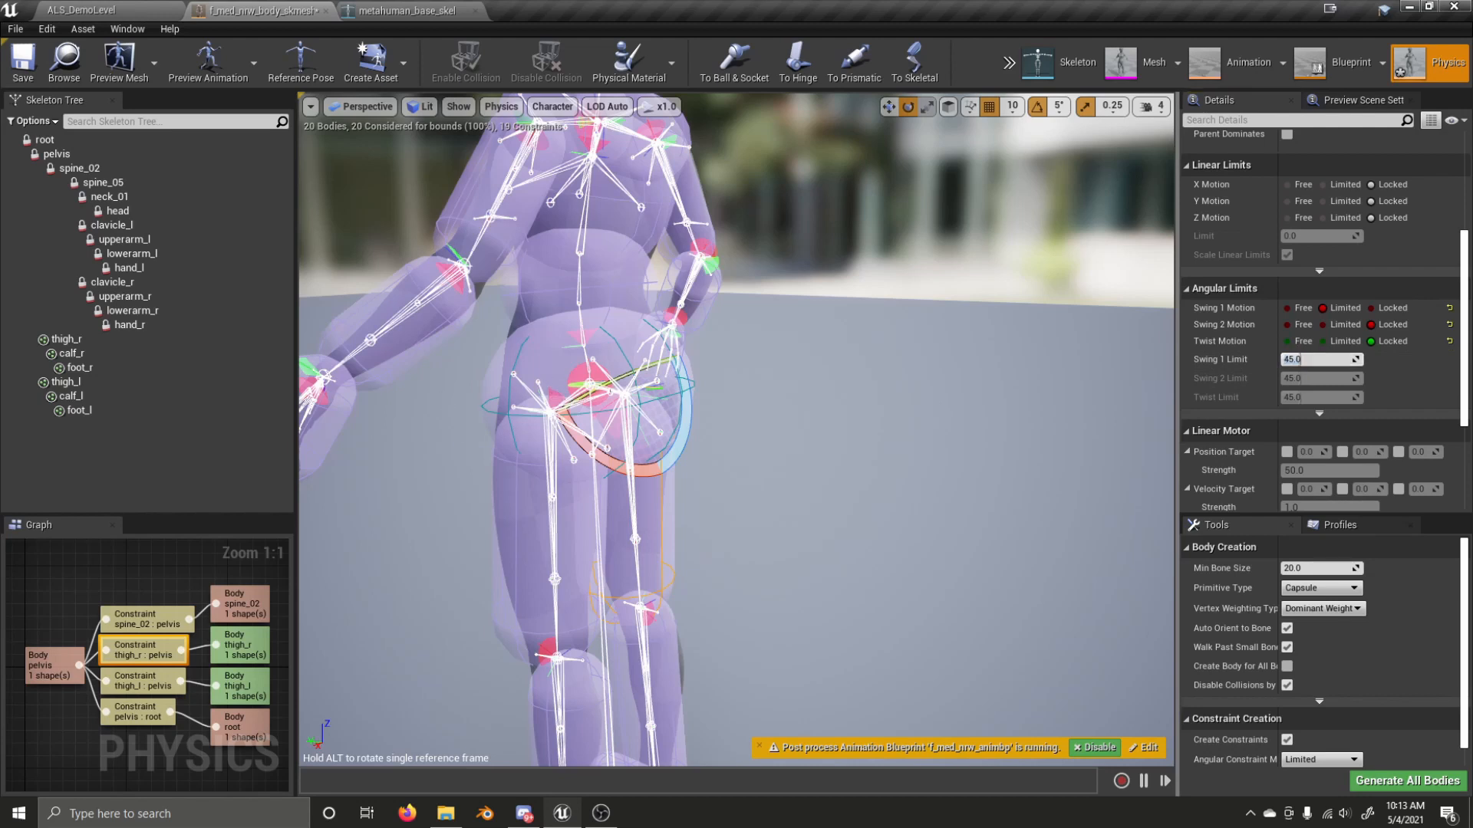
- Rotate the thigh_l : pelvis and thigh_r : pelvis constraints to reorient their swing ranges at the hips
click(558, 400)
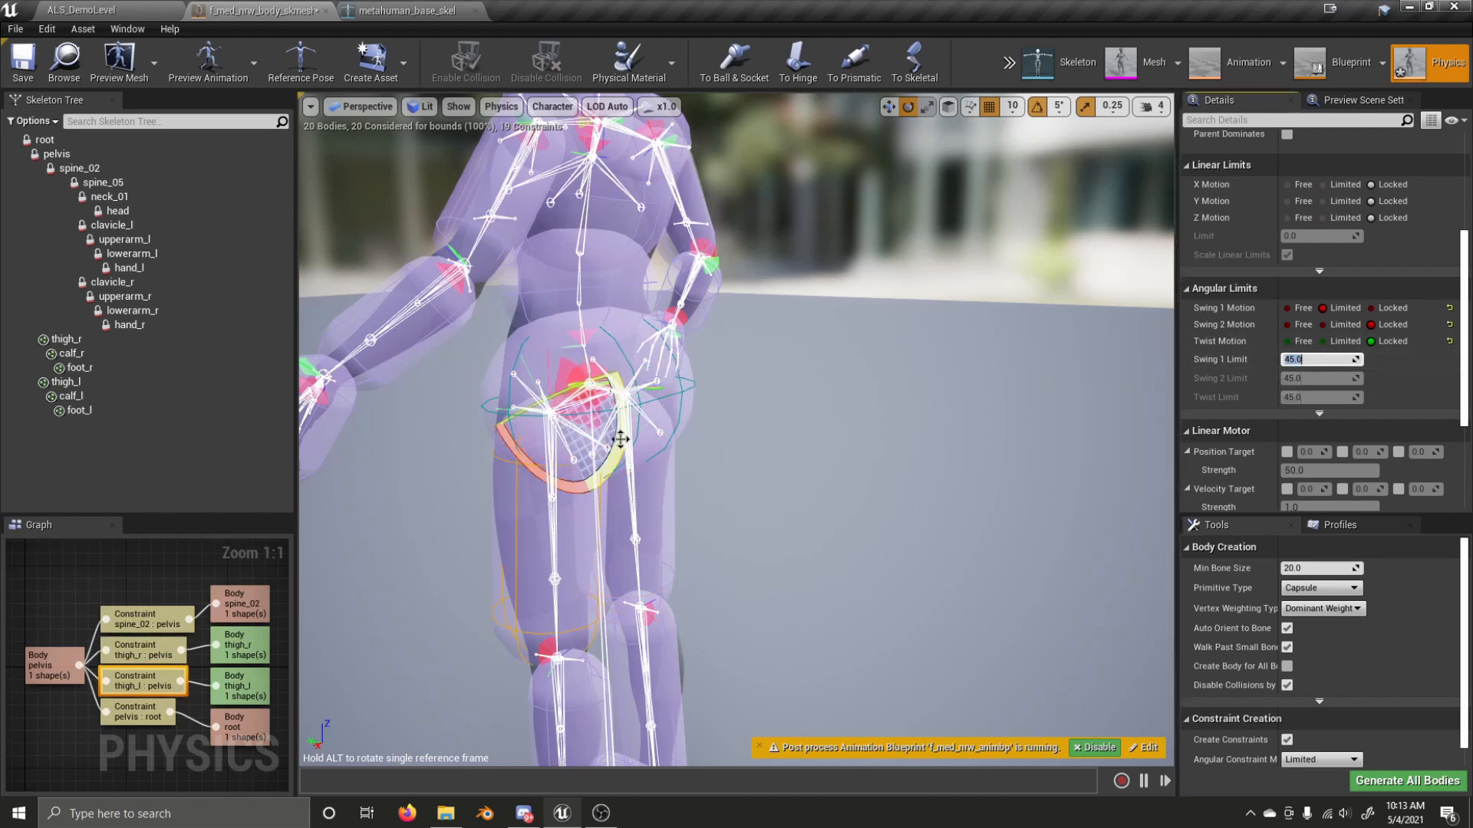
drag(622, 440, 622, 440)
right_drag(652, 430, 680, 455)
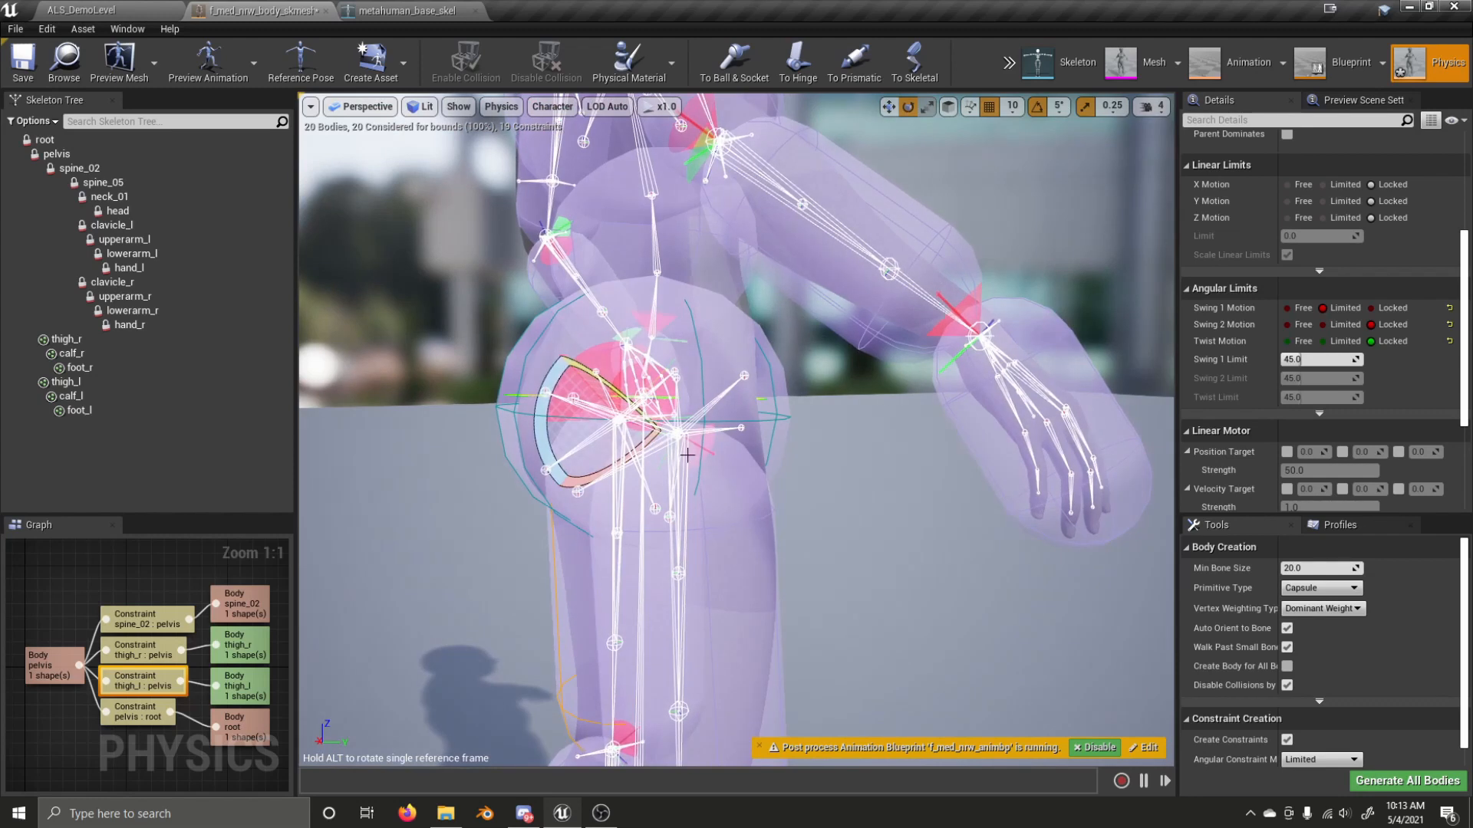
click(757, 472)
drag(605, 467, 755, 463)
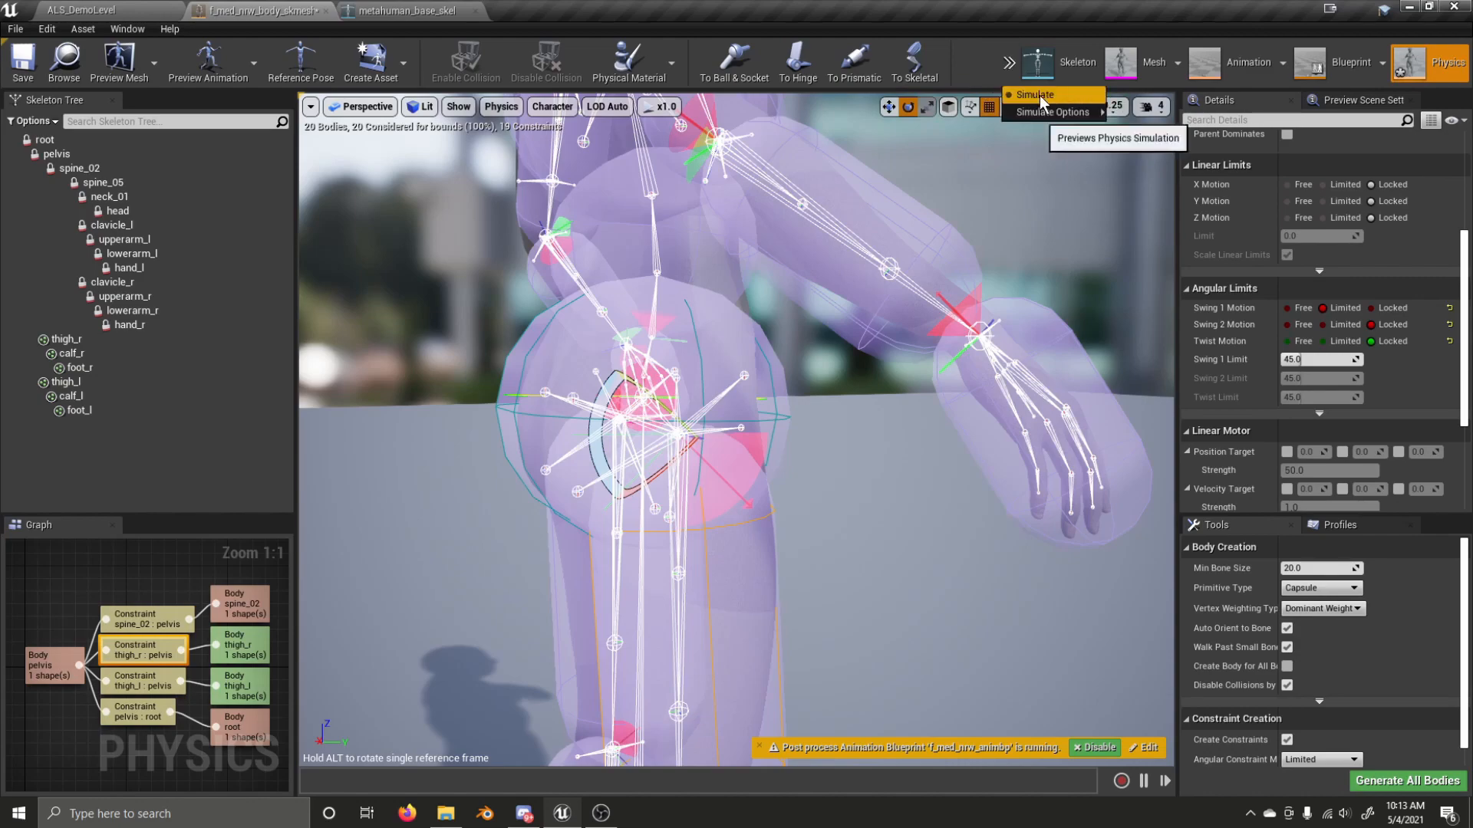
- Simulate the physics, pull a leg to test the hip swing, and end the simulation with nothing selected
click(1038, 95)
right_drag(855, 364, 693, 404)
ctrl+right_drag(544, 456, 541, 58)
right_drag(698, 318, 863, 290)
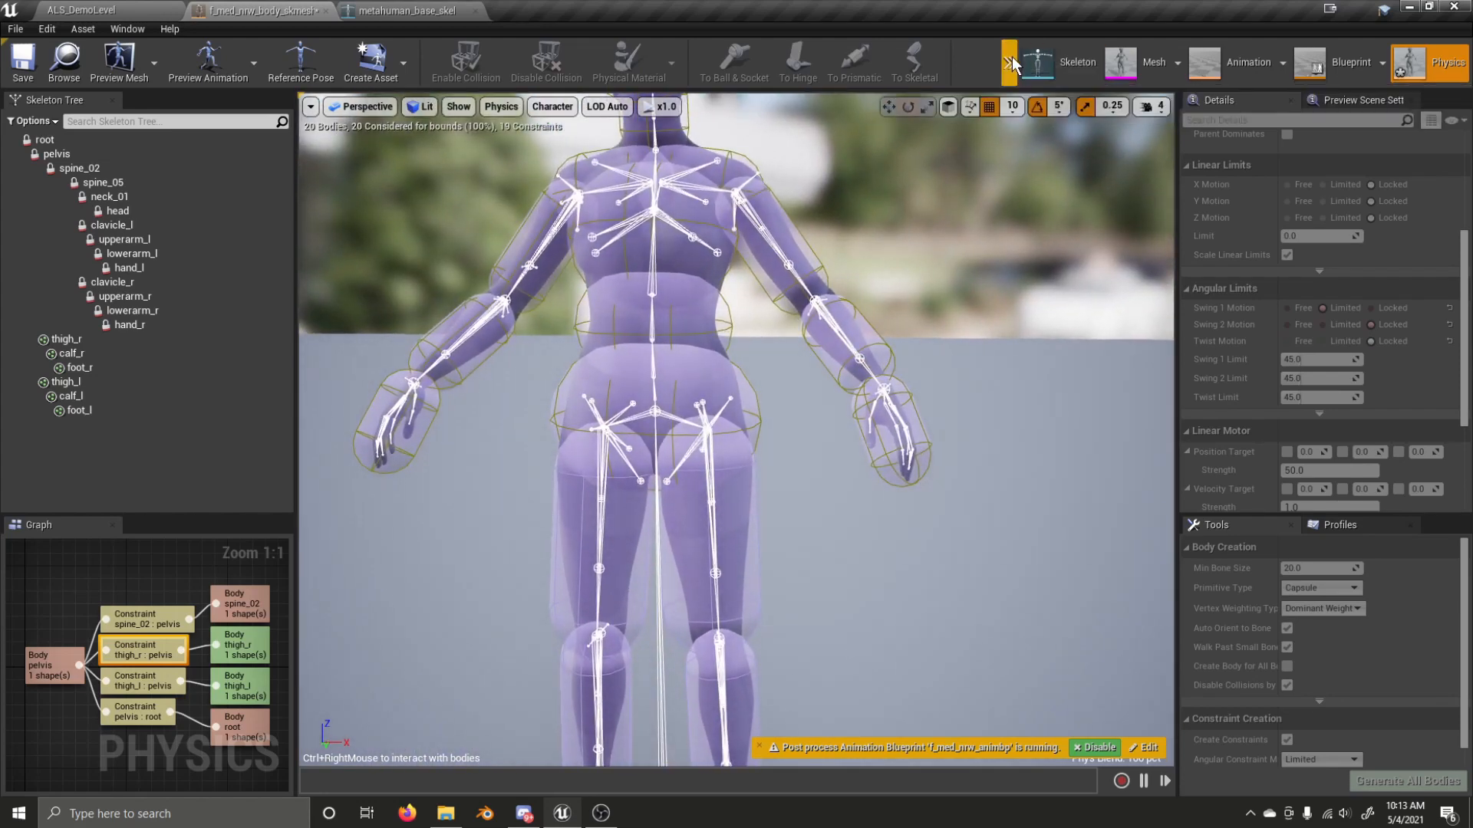
key(e)
click(780, 514)
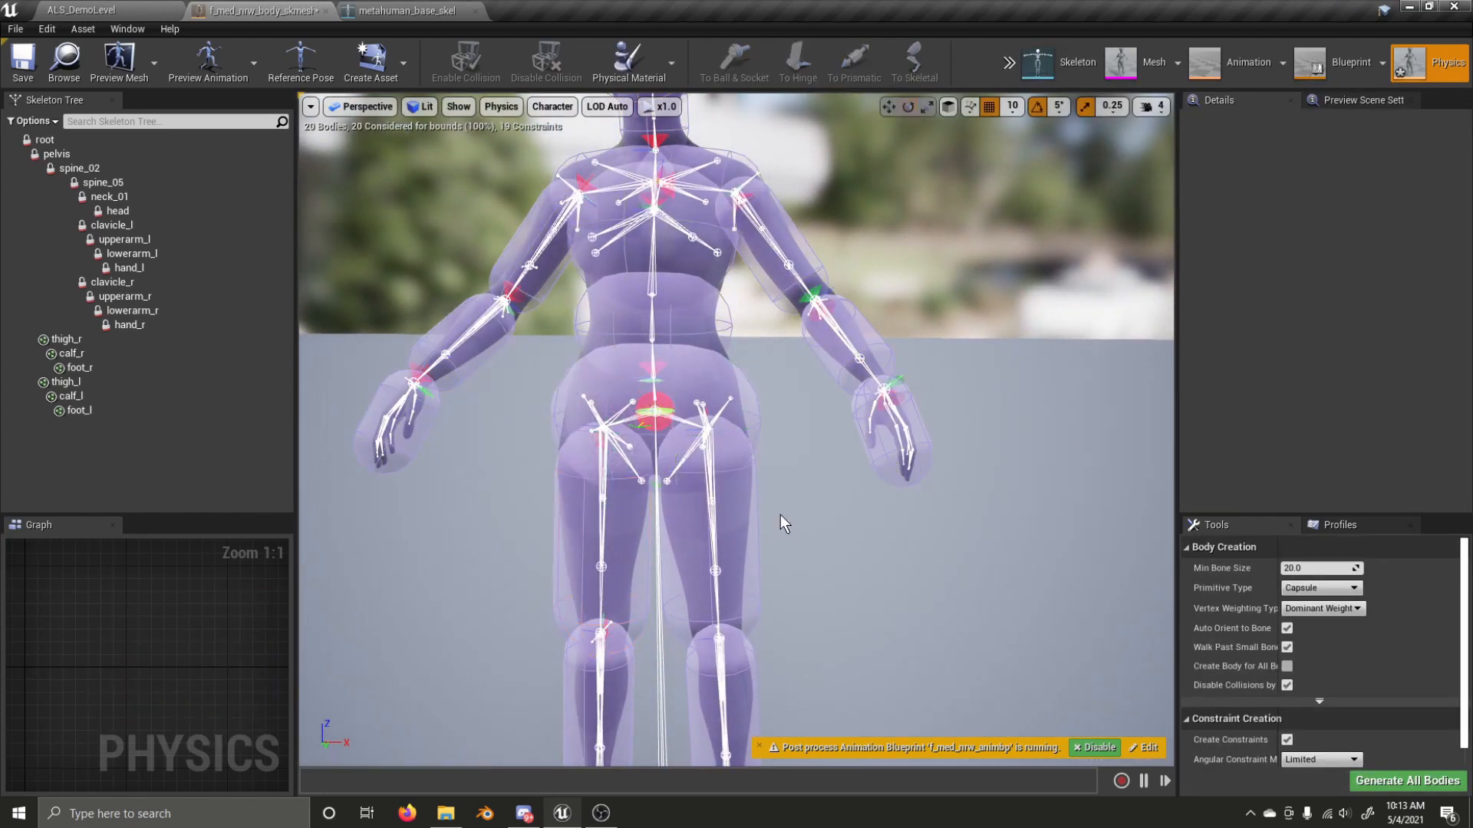
- Reset the Physics Type to Default for all bodies from root to hand_r and select the spine_02 : pelvis constraint
click(123, 324)
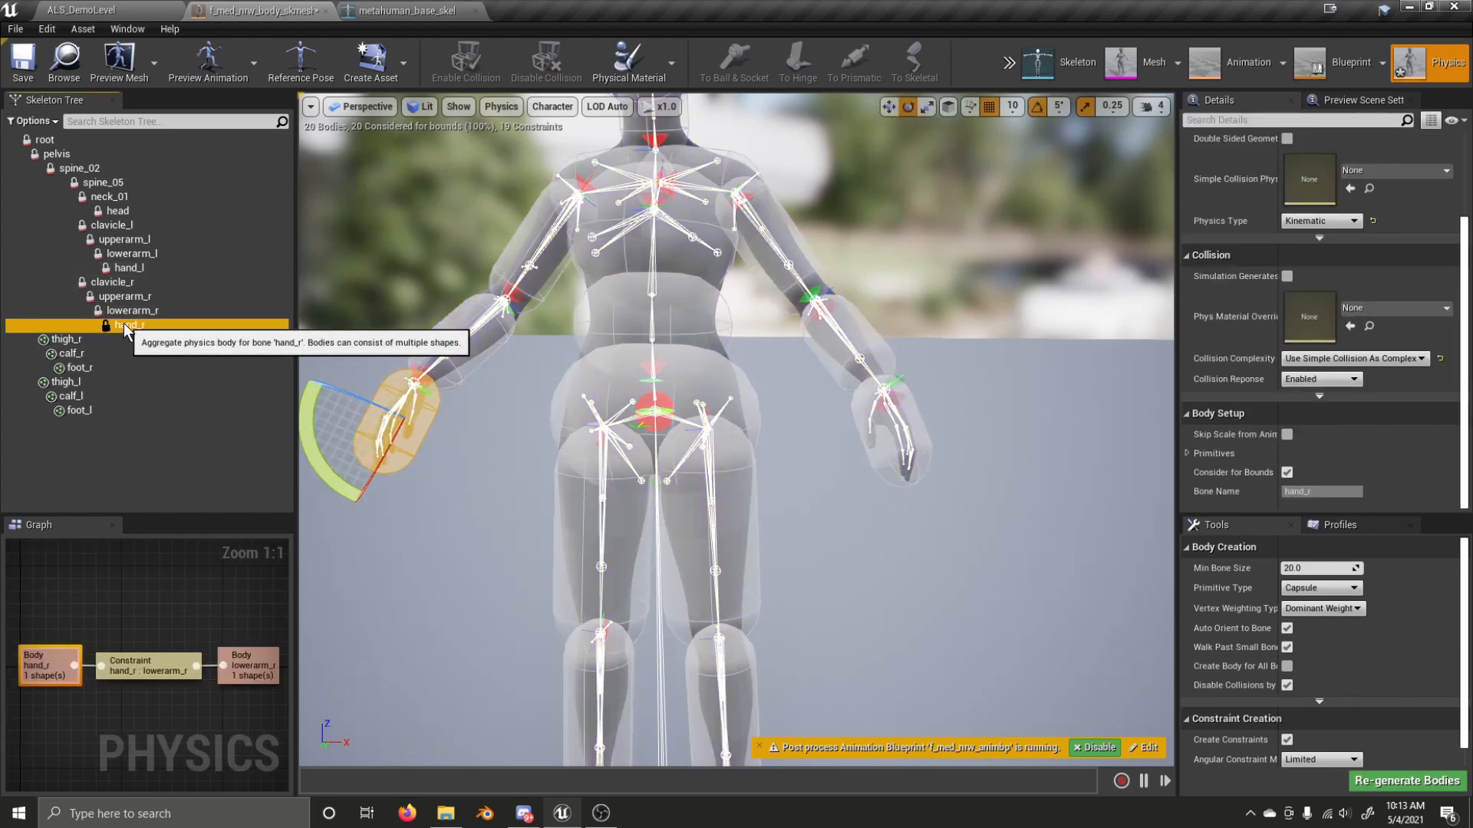
shift+click(75, 141)
right_click(98, 159)
key(Escape)
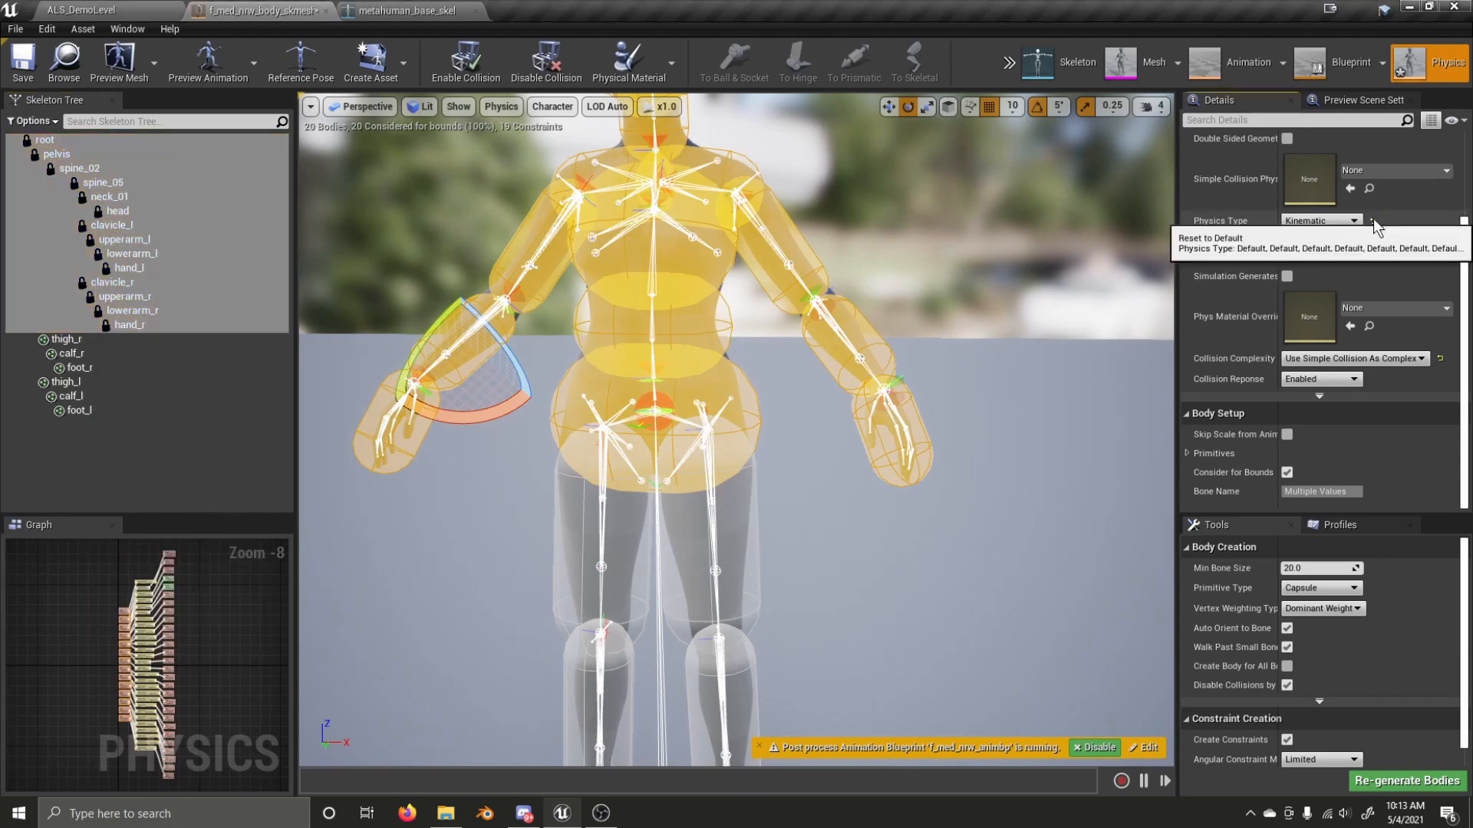
click(930, 267)
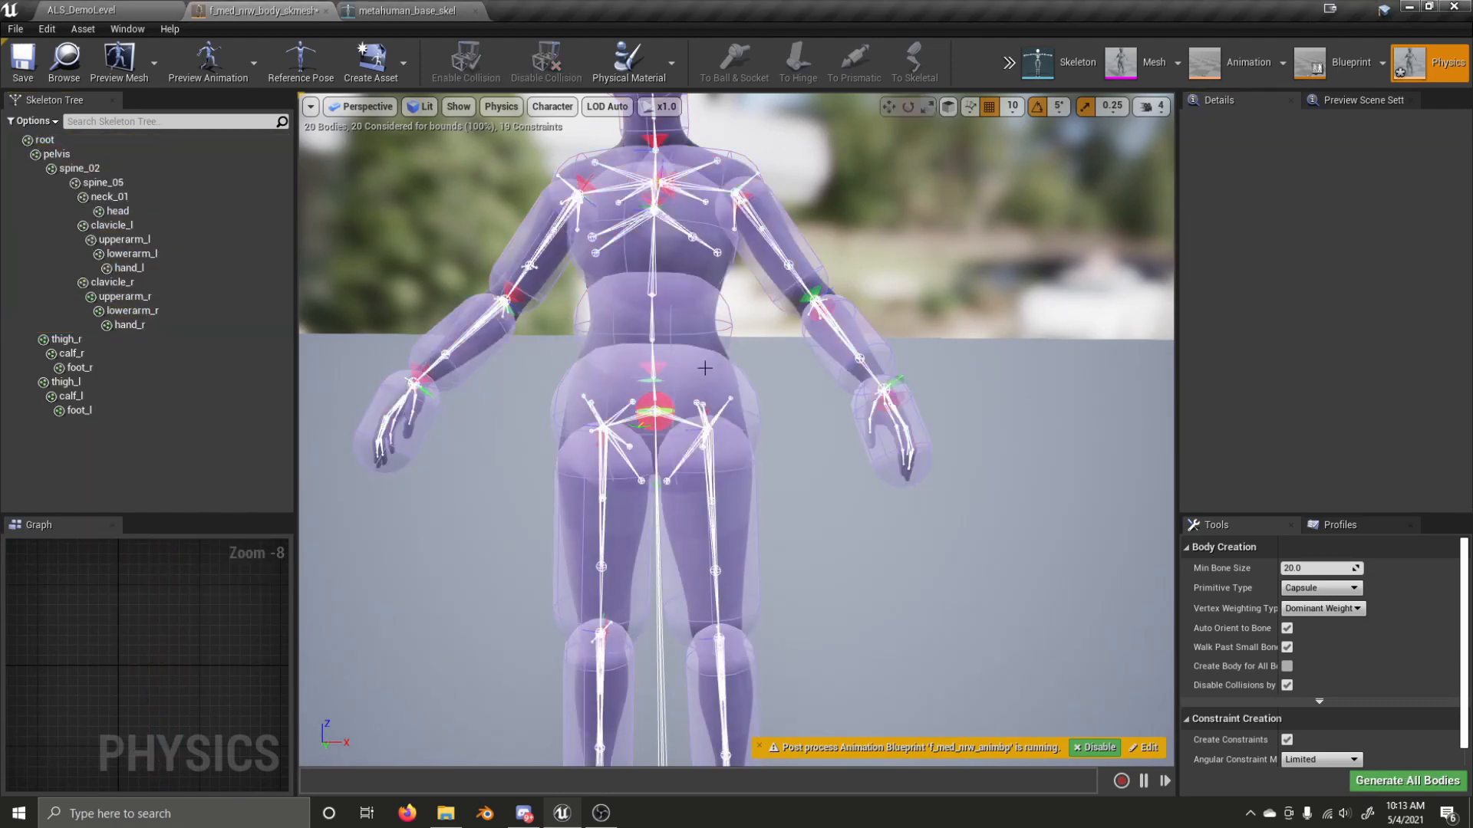
click(653, 368)
key(w)
right_drag(752, 430, 732, 430)
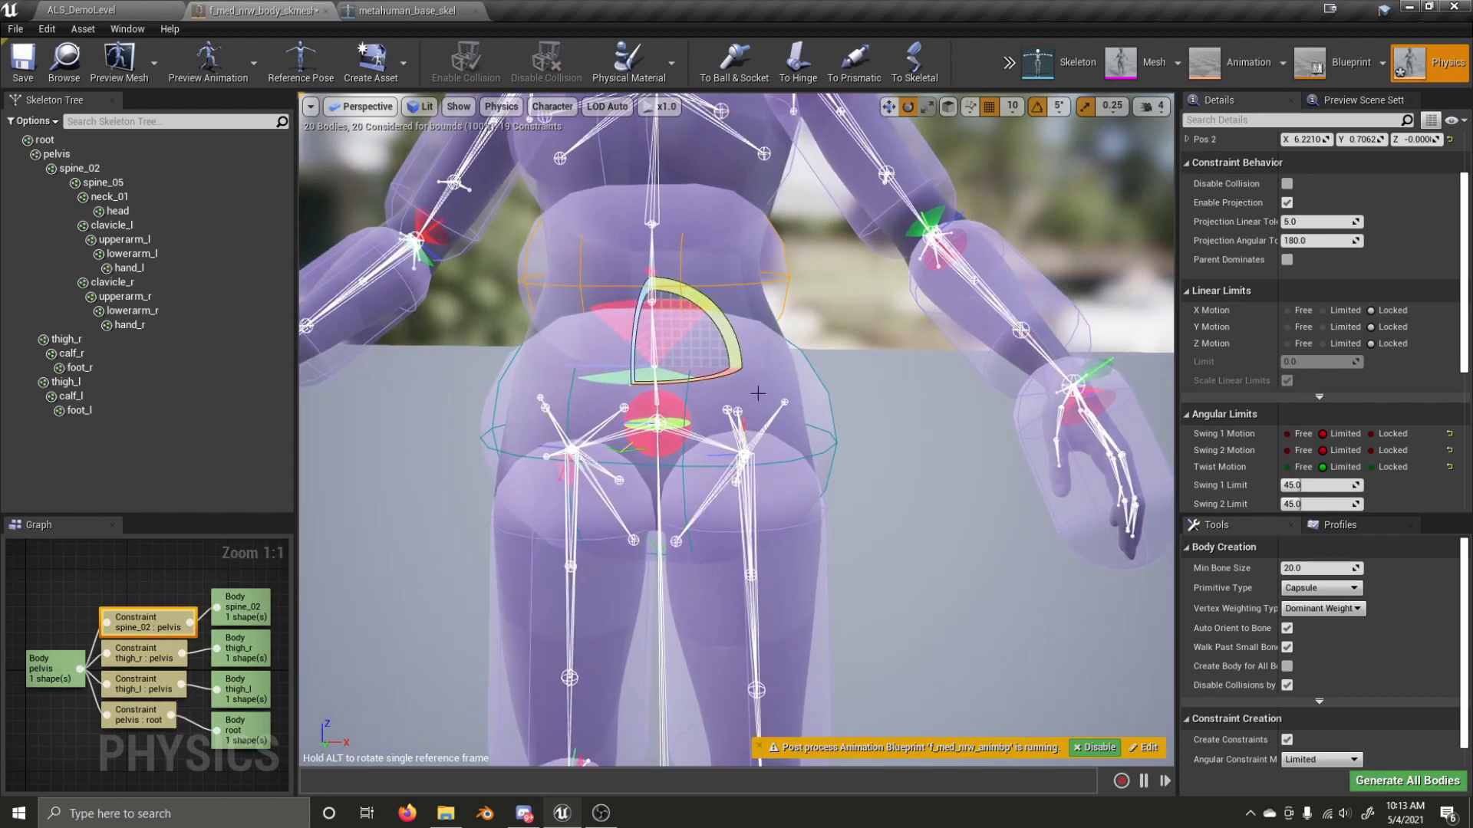
- Undo the Physics Type reset on the bodies from root to hand_r
key(ctrl+z)
key(ctrl+z)
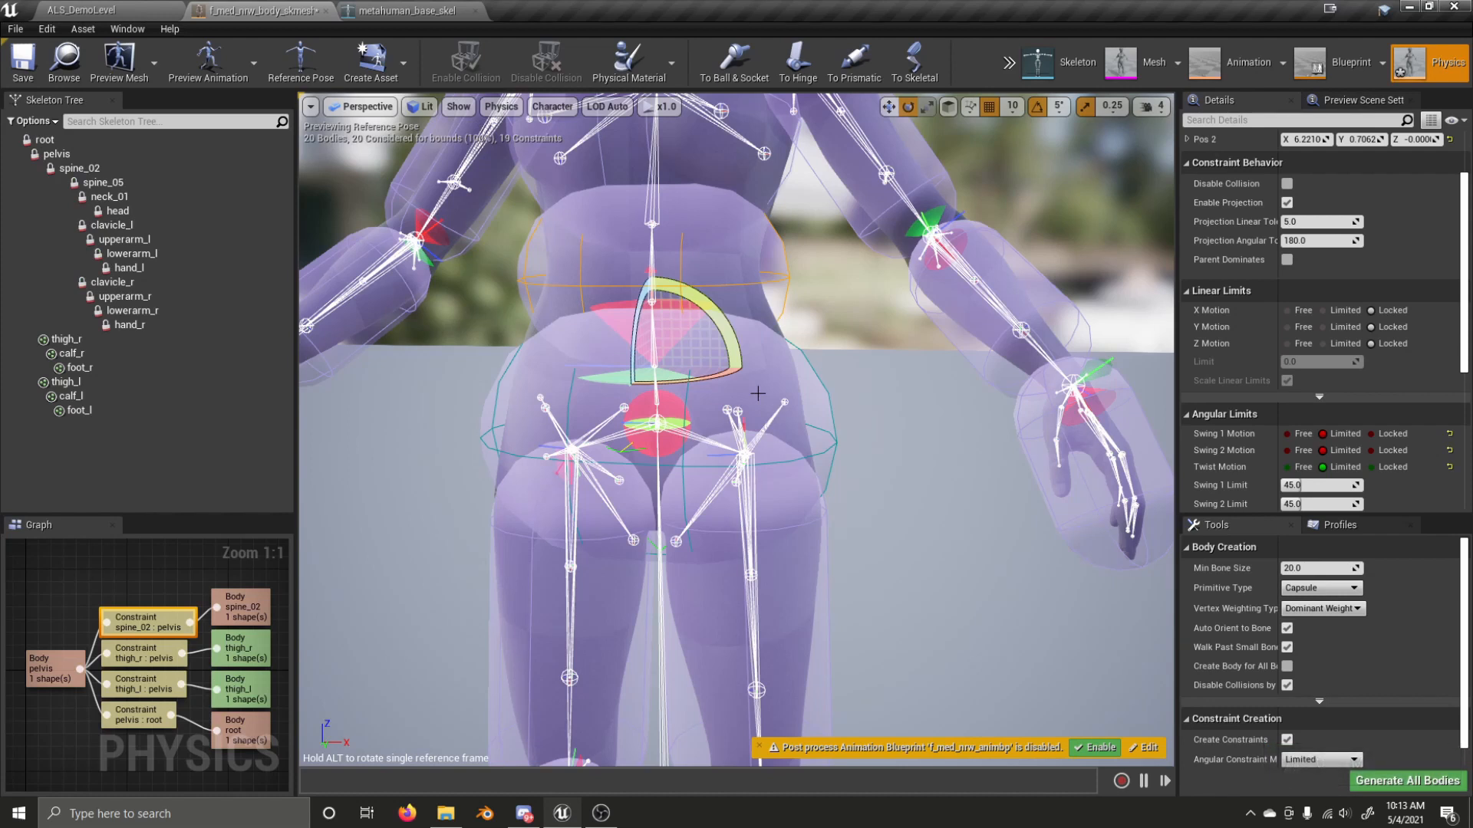
key(ctrl+y)
key(ctrl+y)
key(ctrl+z)
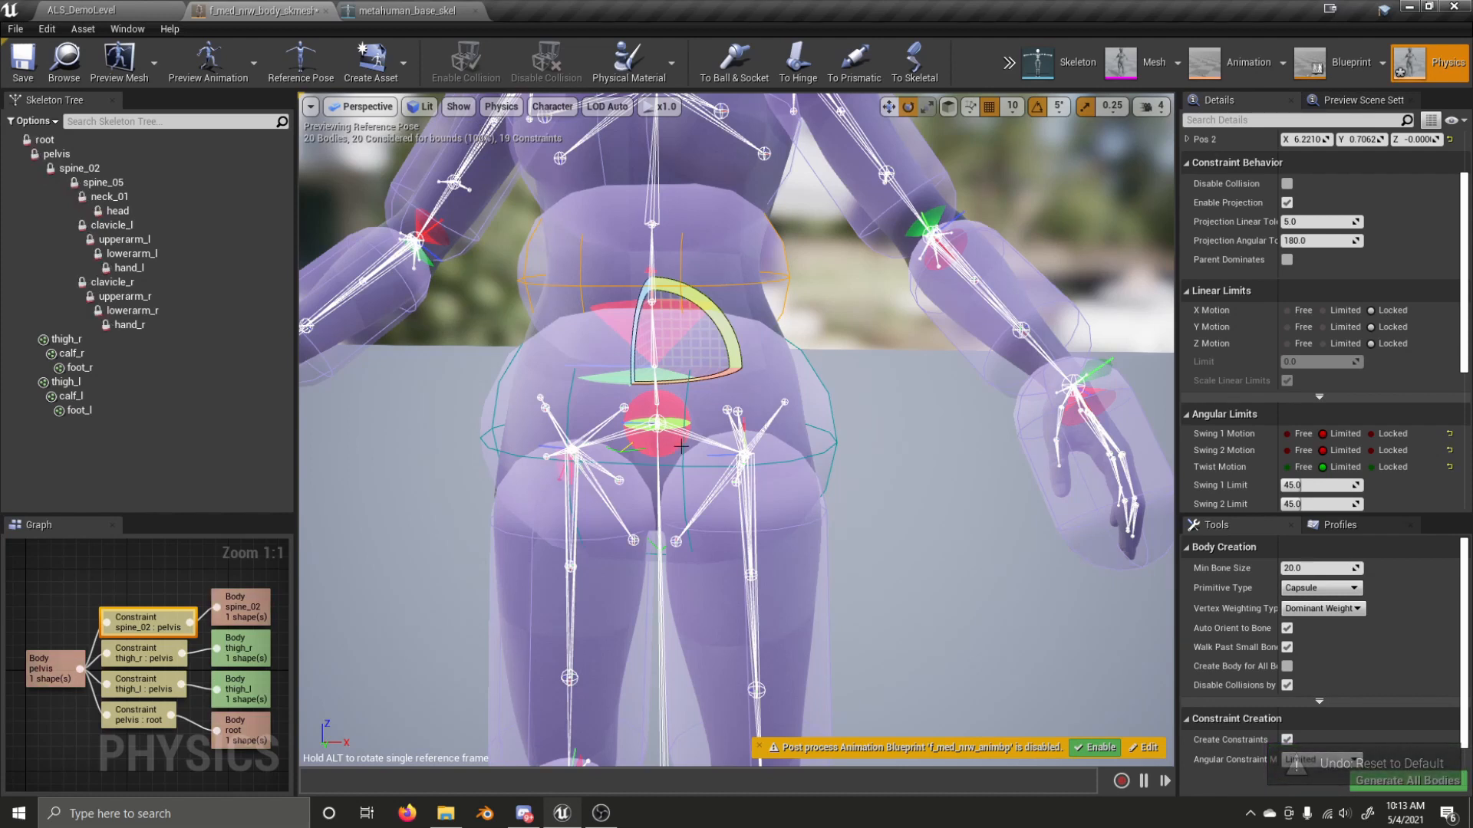
- Set Swing 2 Motion to Limited with a Swing 2 Limit of 11.25 on both the thigh_r and thigh_l pelvis constraints
click(572, 471)
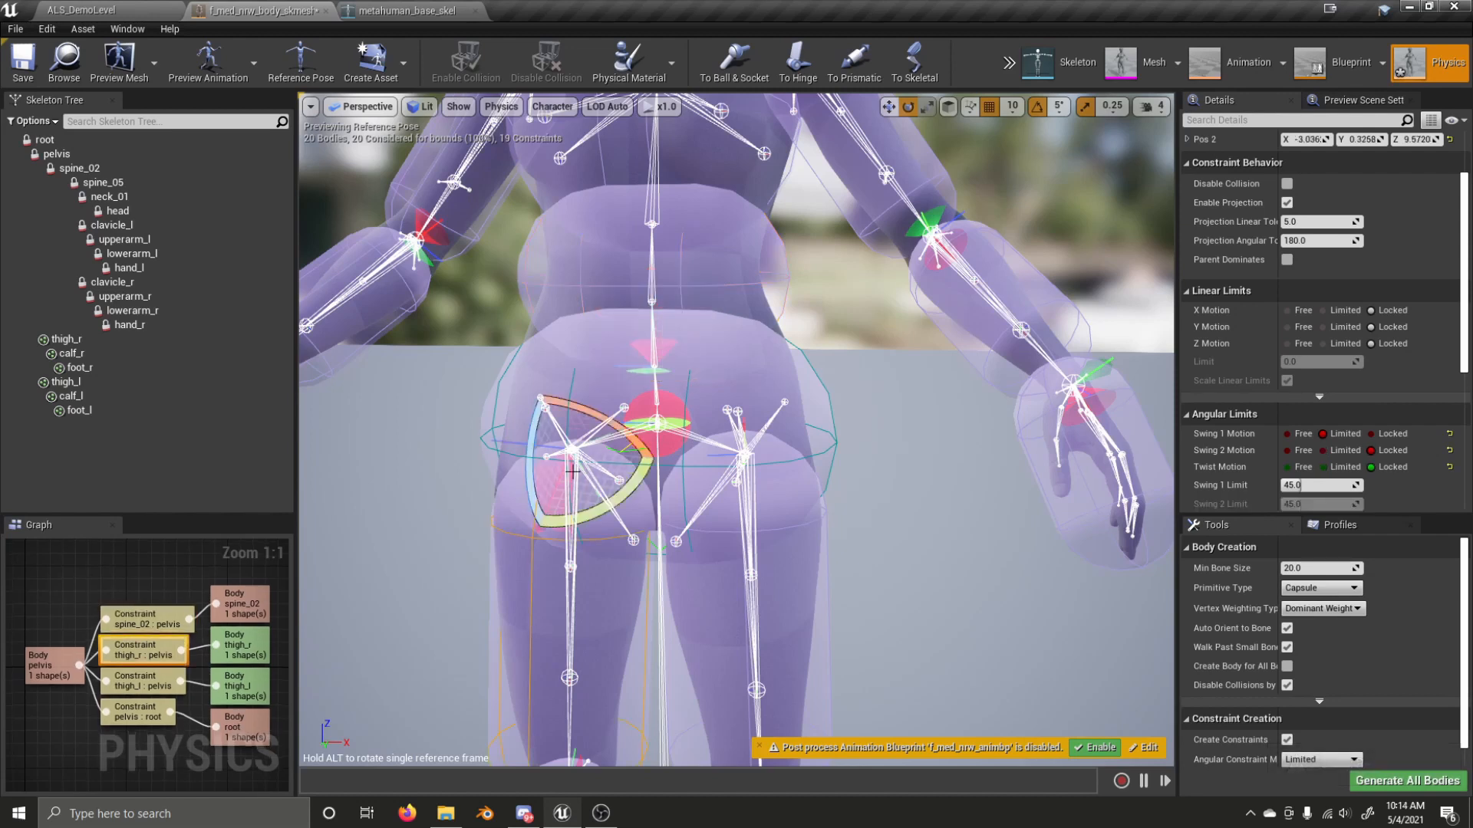
click(1322, 451)
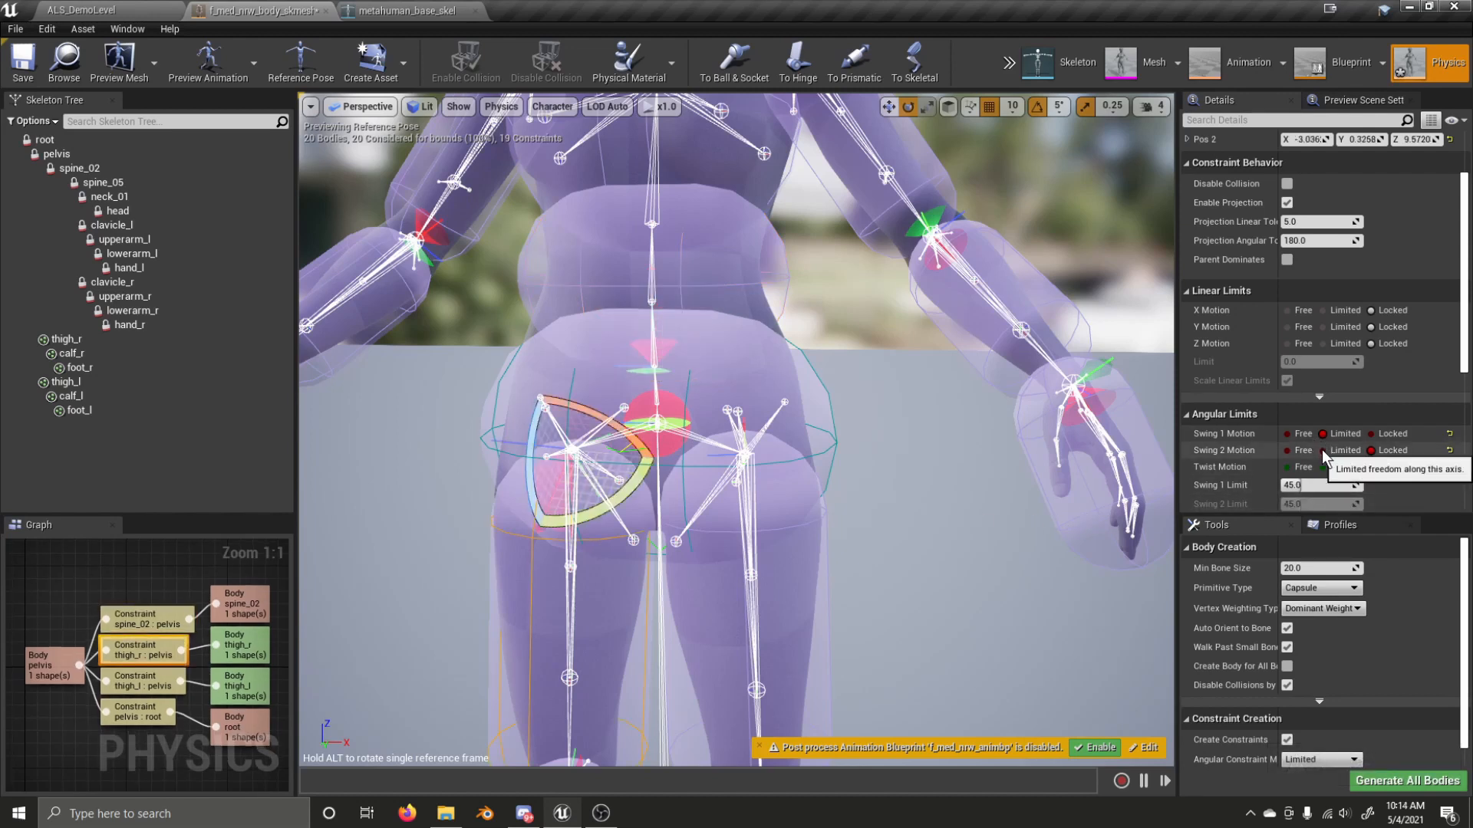
click(743, 424)
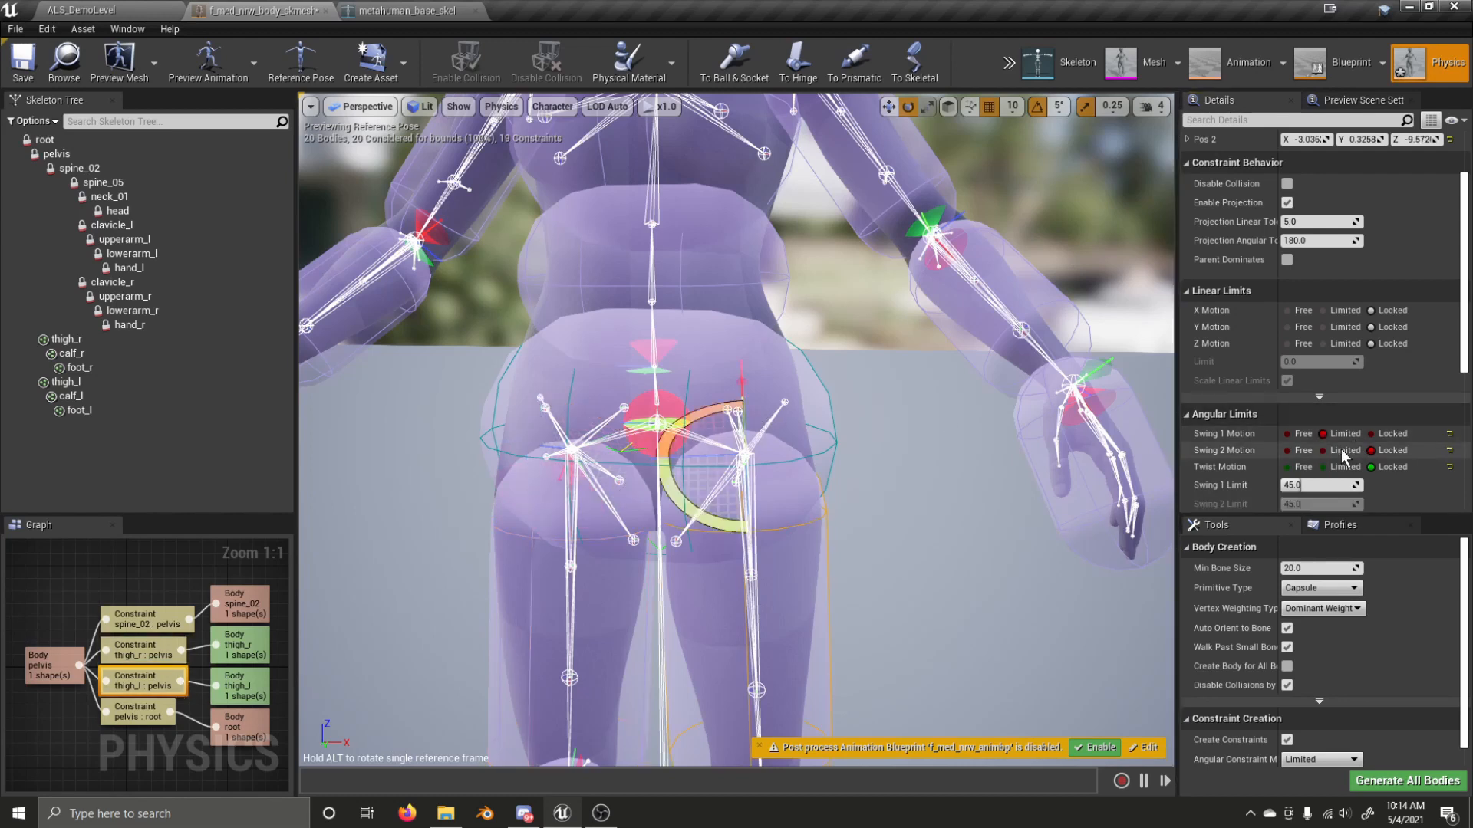
click(562, 464)
scroll(1289, 487, down, 1)
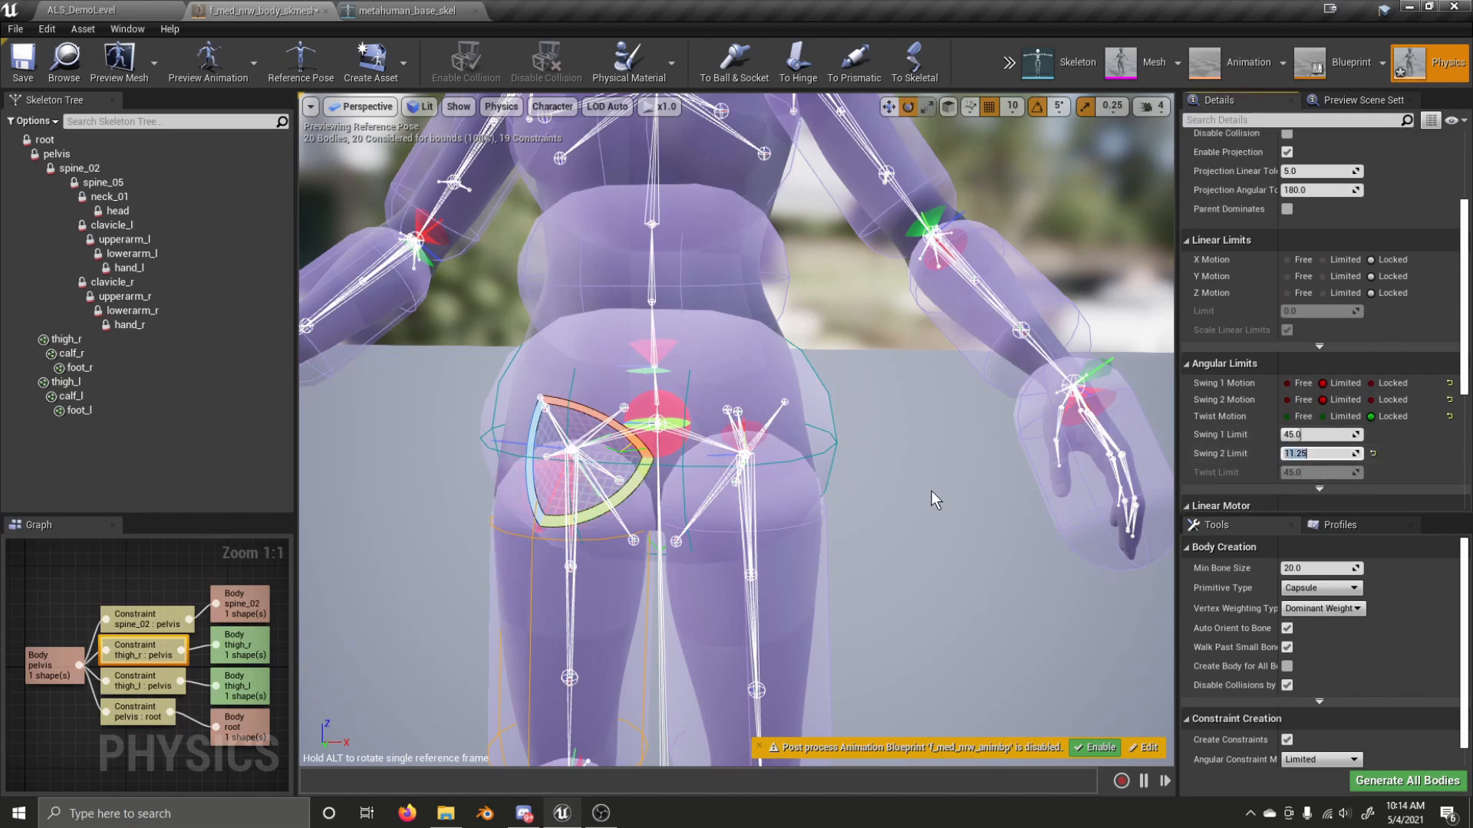
click(750, 420)
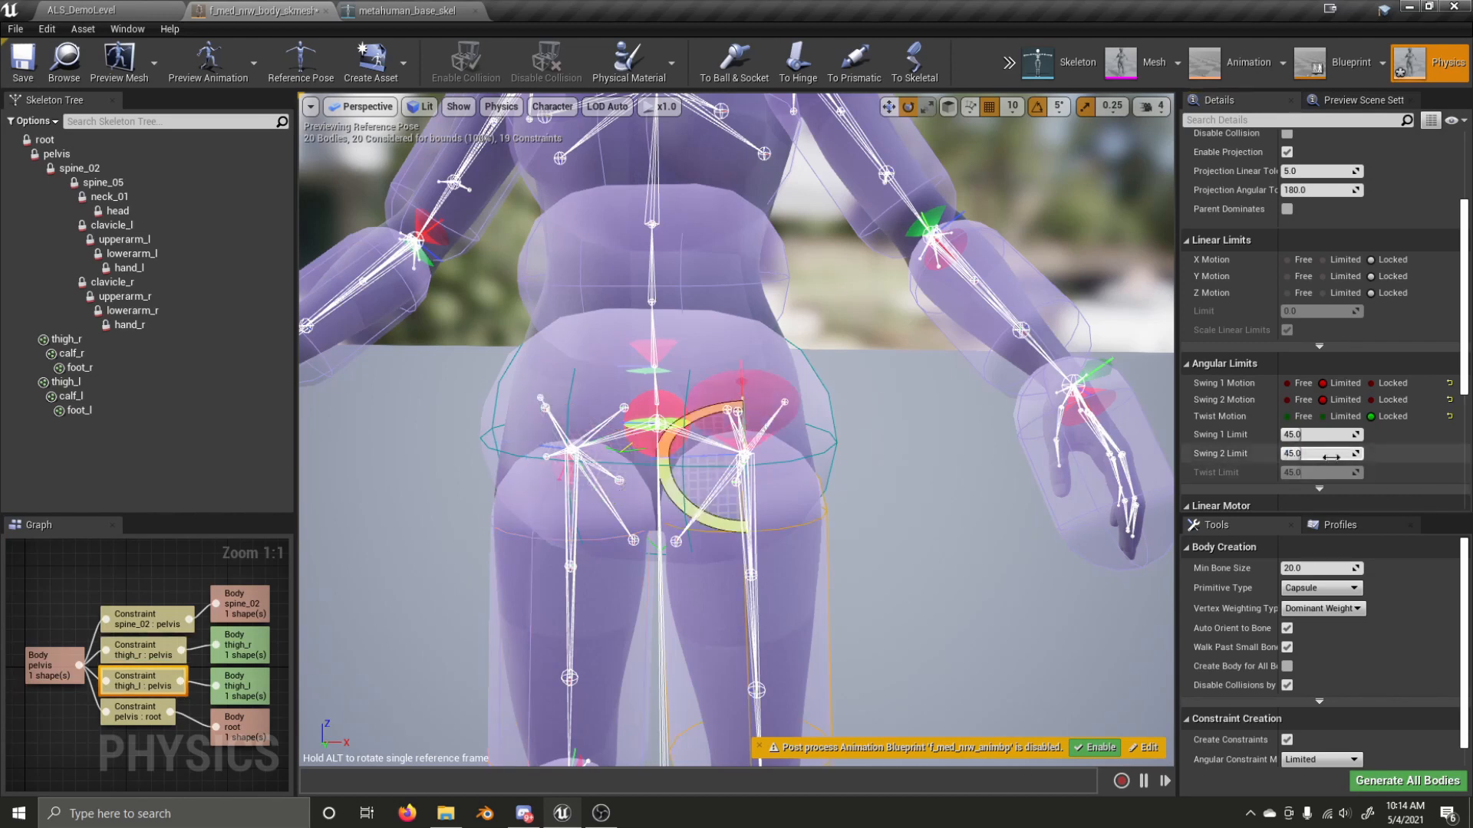
key(Return)
- Simulate the physics, pull the legs in different directions to test the Swing 2 limits, and end the simulation
click(1010, 63)
click(1037, 96)
right_drag(748, 489, 750, 513)
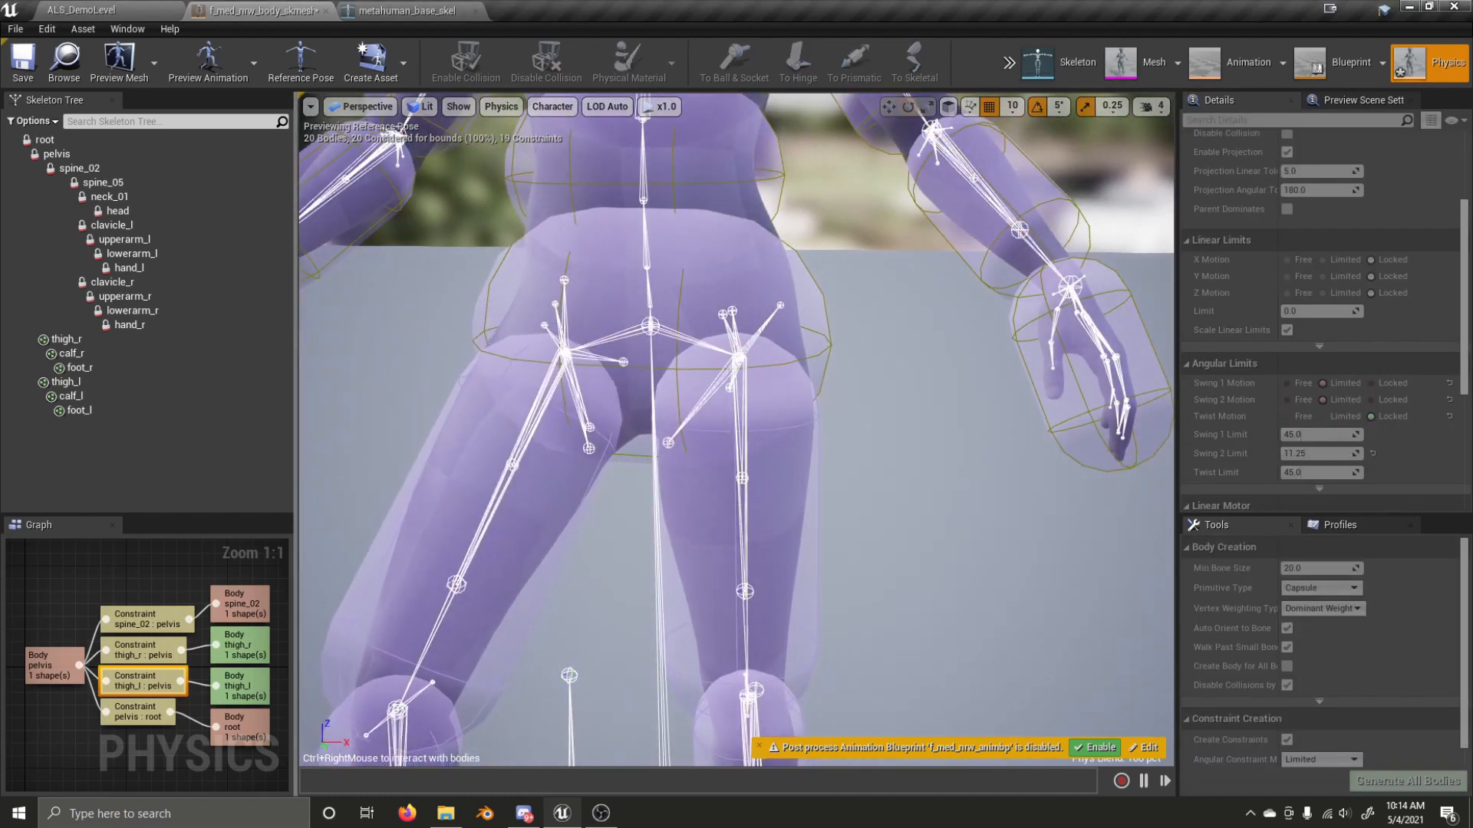
scroll(634, 520, down, 5)
right_drag(633, 520, 641, 546)
ctrl+right_drag(724, 514, 1090, 388)
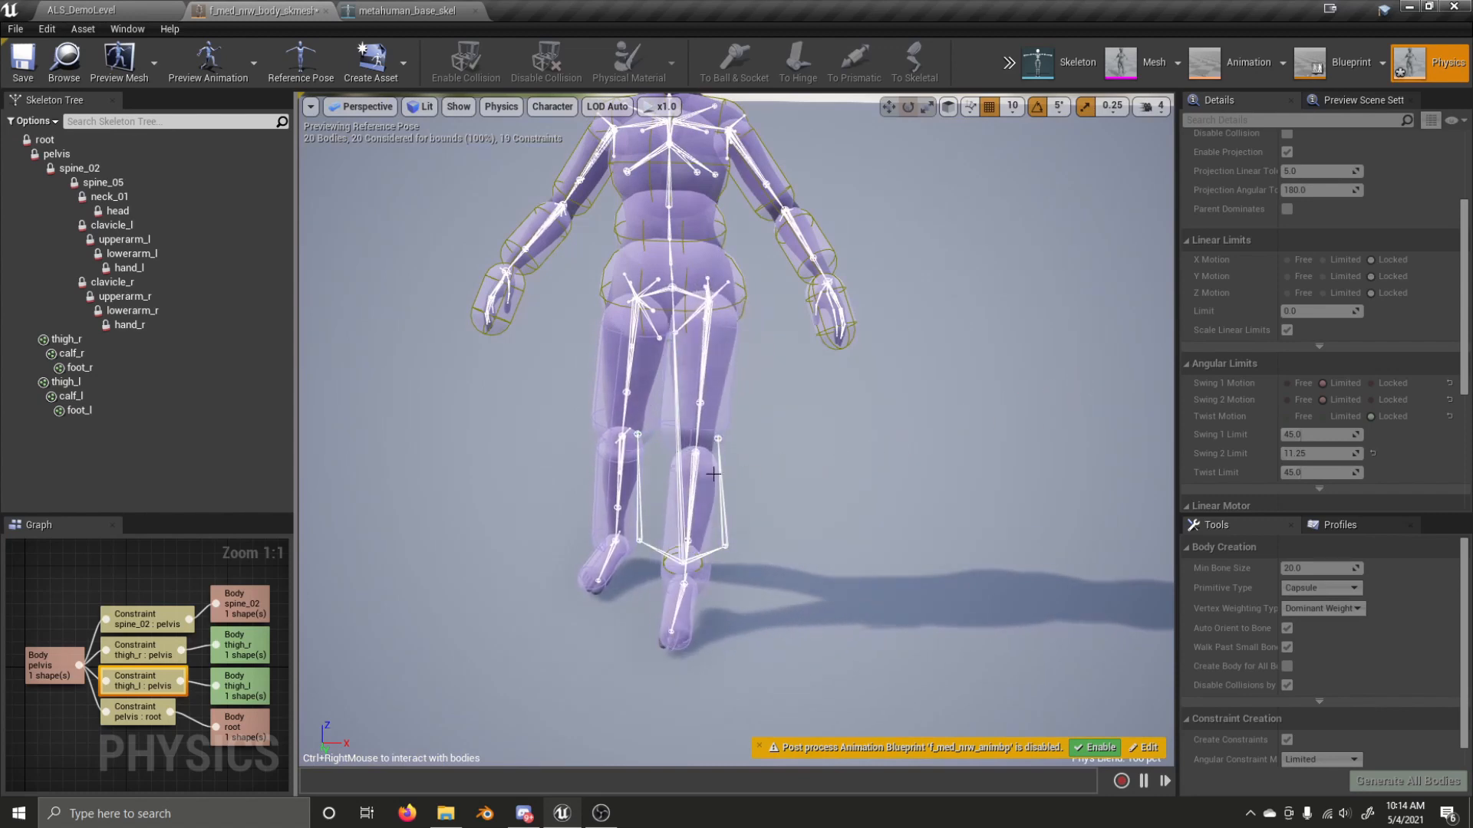
ctrl+right_drag(647, 509, 457, 277)
click(1011, 61)
click(1038, 94)
right_drag(737, 430, 767, 429)
key(w)
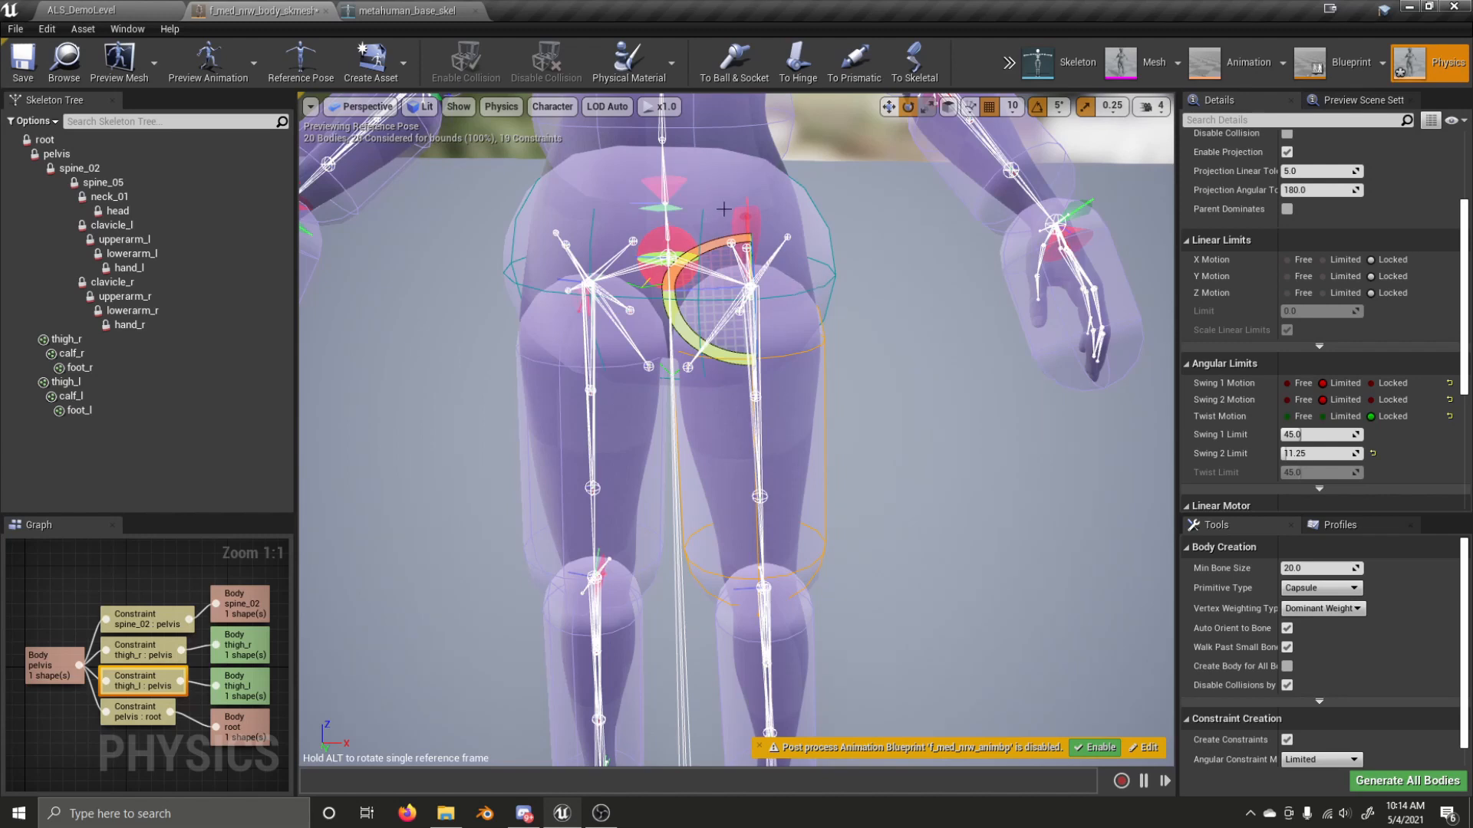
- Set Twist Motion to Limited on both thigh-to-pelvis constraints, with a Twist Limit of 22.5 on thigh_l and 25 on thigh_r
click(1324, 416)
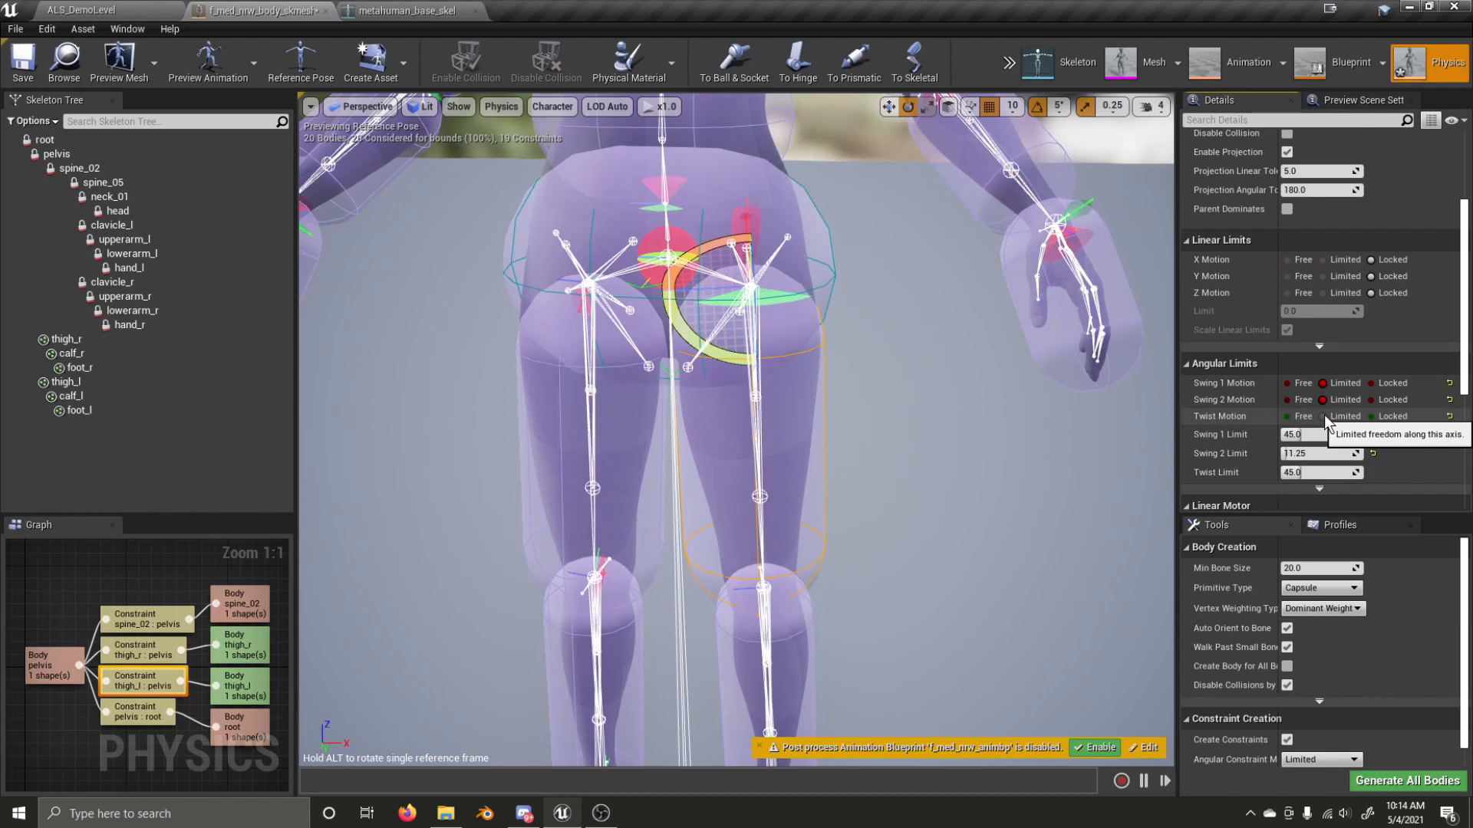
click(1316, 471)
text(22.5)
key(Return)
click(578, 304)
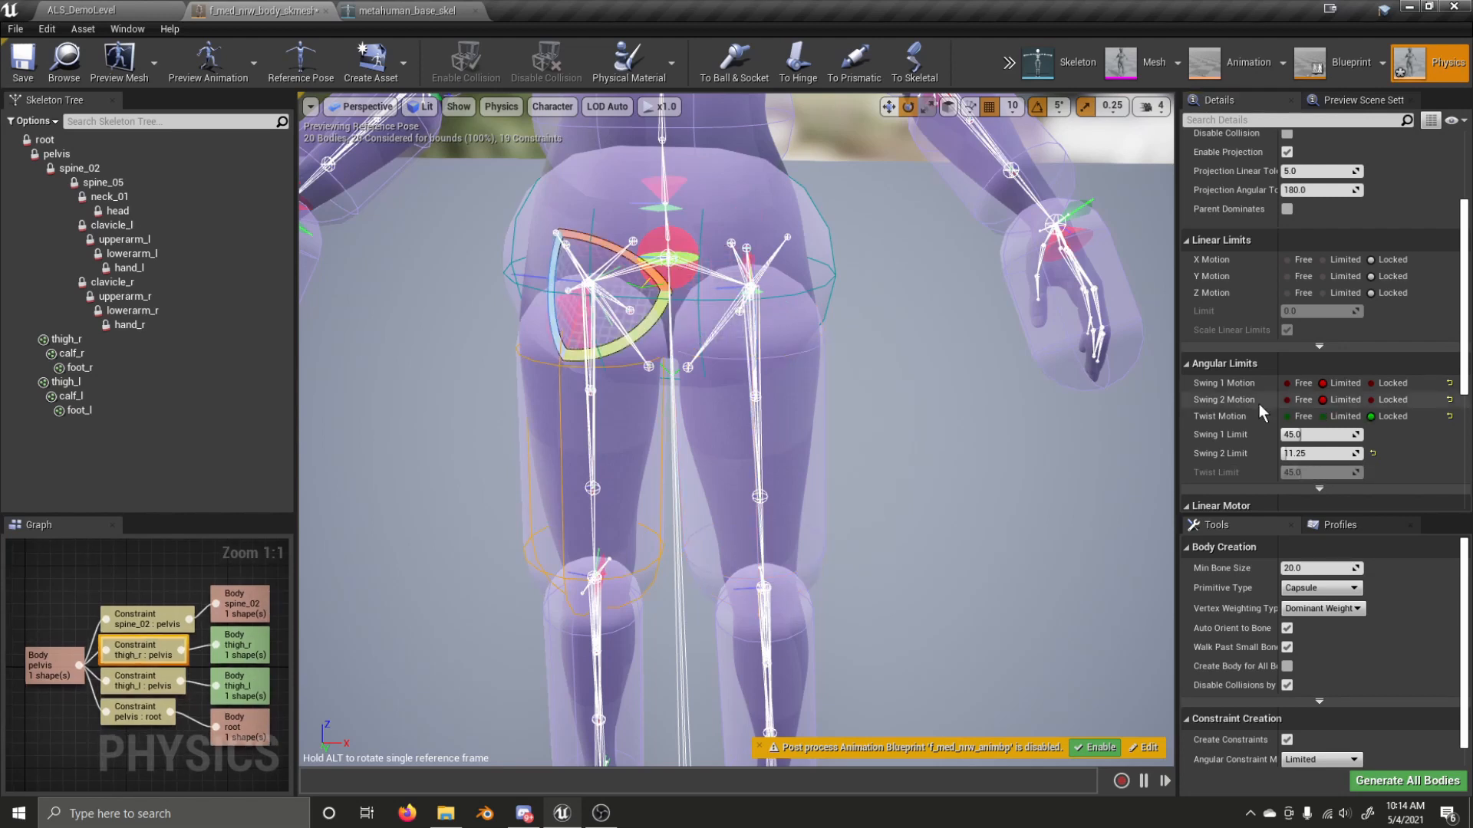
click(1323, 416)
click(1309, 472)
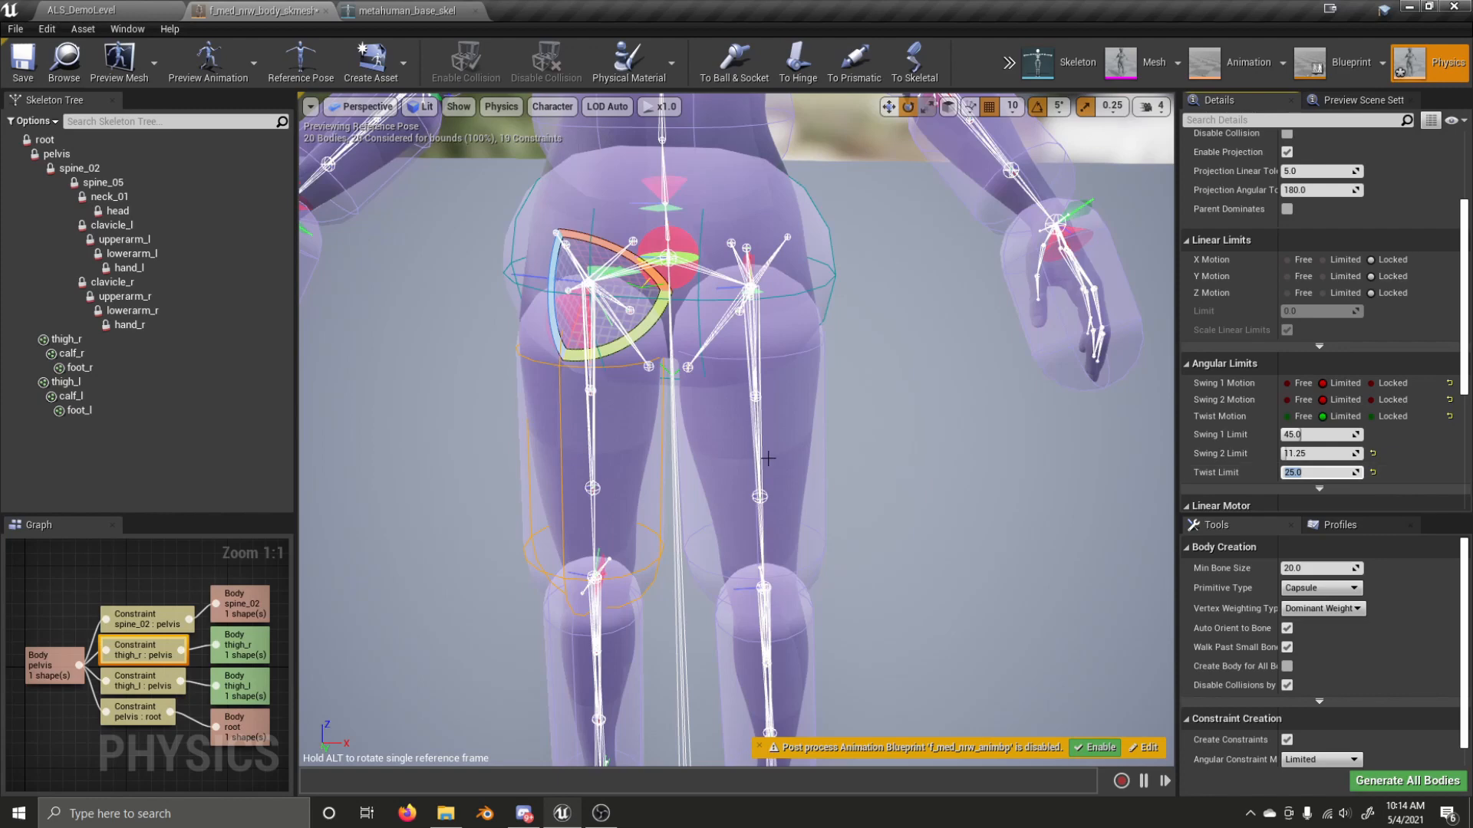
- Simulate the physics, pull the right thigh to test how far it twists, and end the simulation
click(1009, 63)
click(1034, 92)
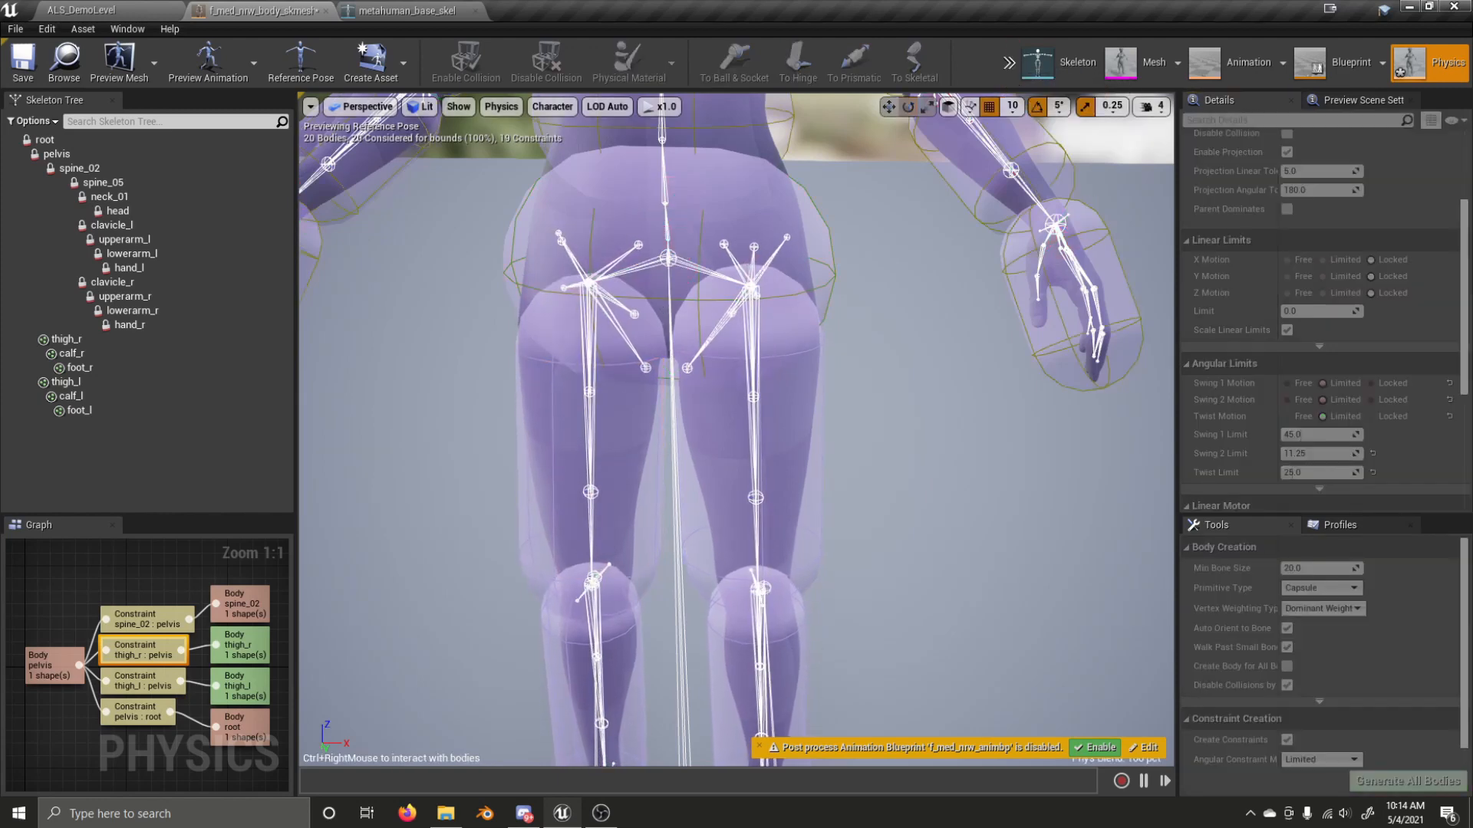
ctrl+right_drag(607, 452, 150, 274)
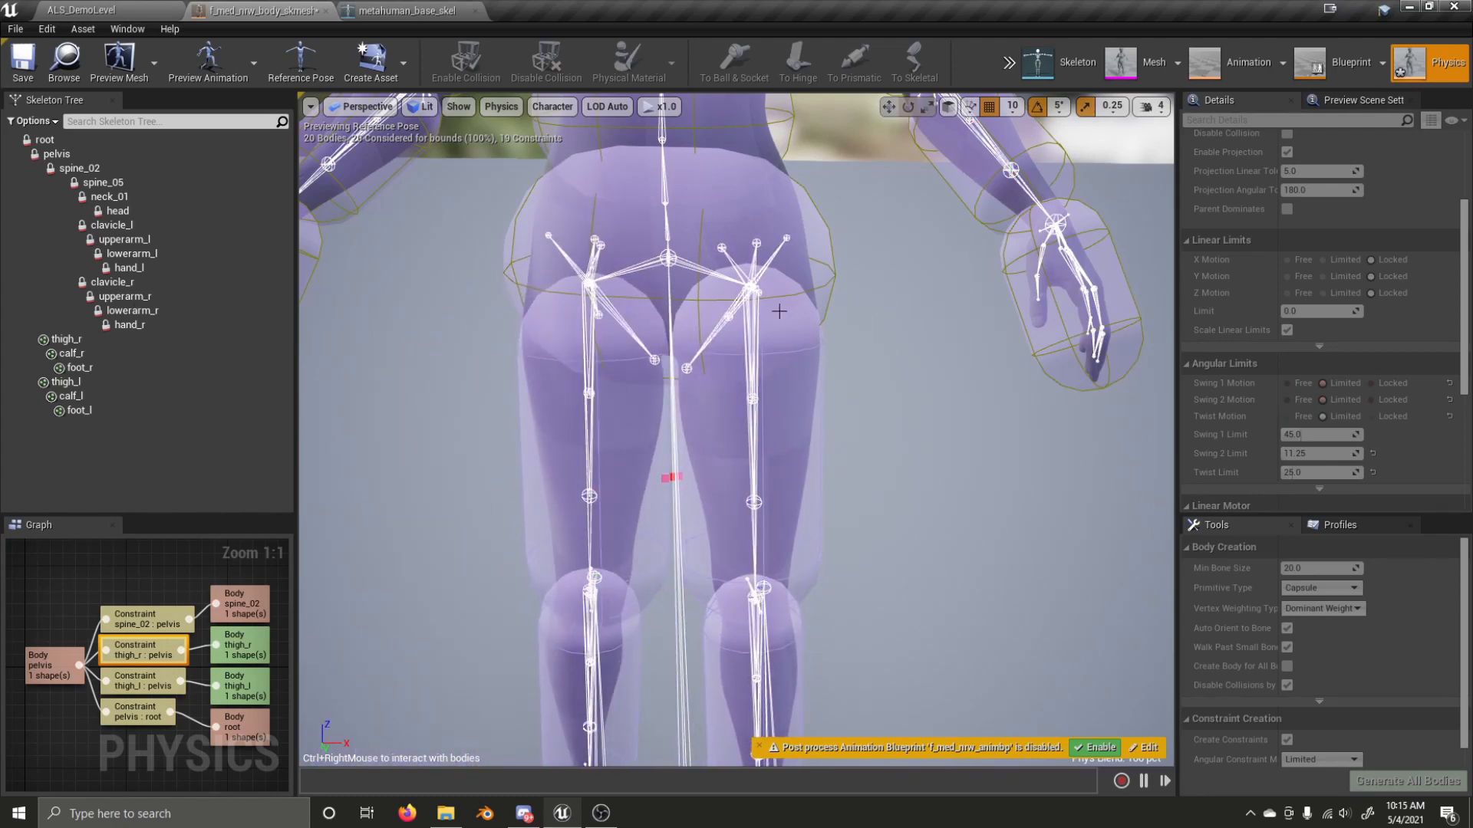
click(1009, 63)
click(1035, 93)
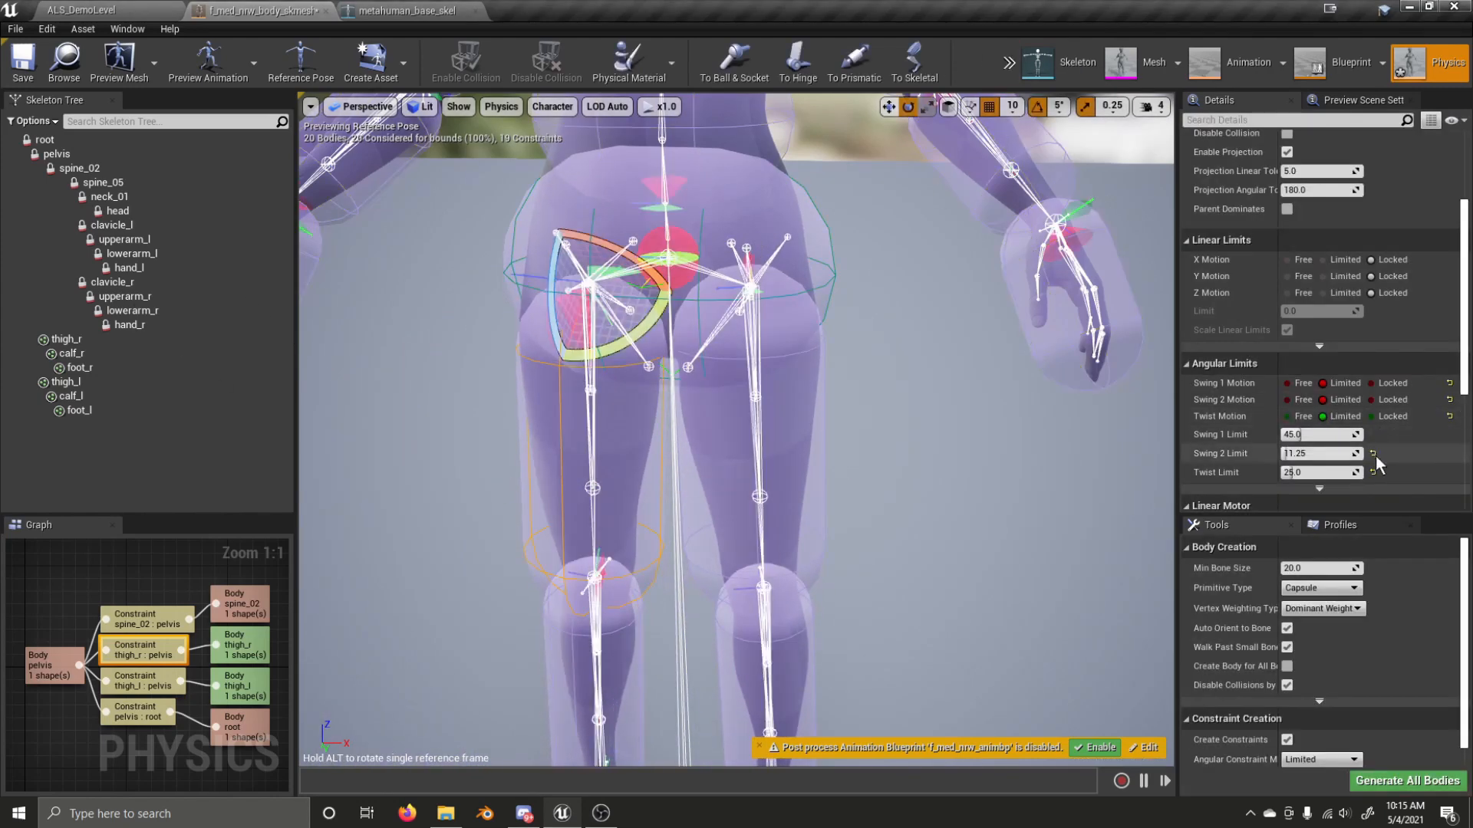
- Set the Twist Limit to 11.25 on both the thigh_r and thigh_l pelvis constraints
click(1317, 471)
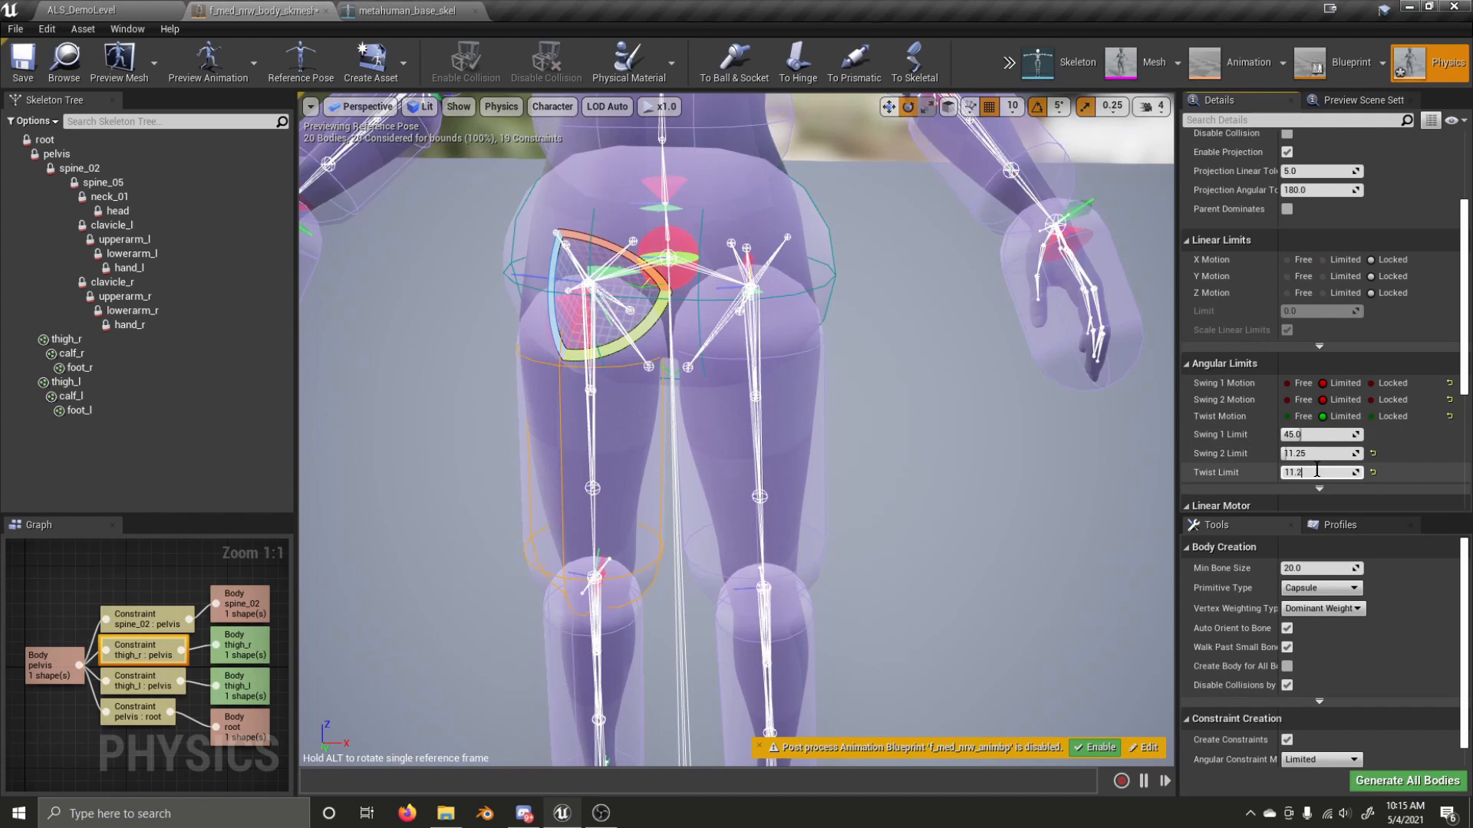
click(754, 259)
click(1314, 472)
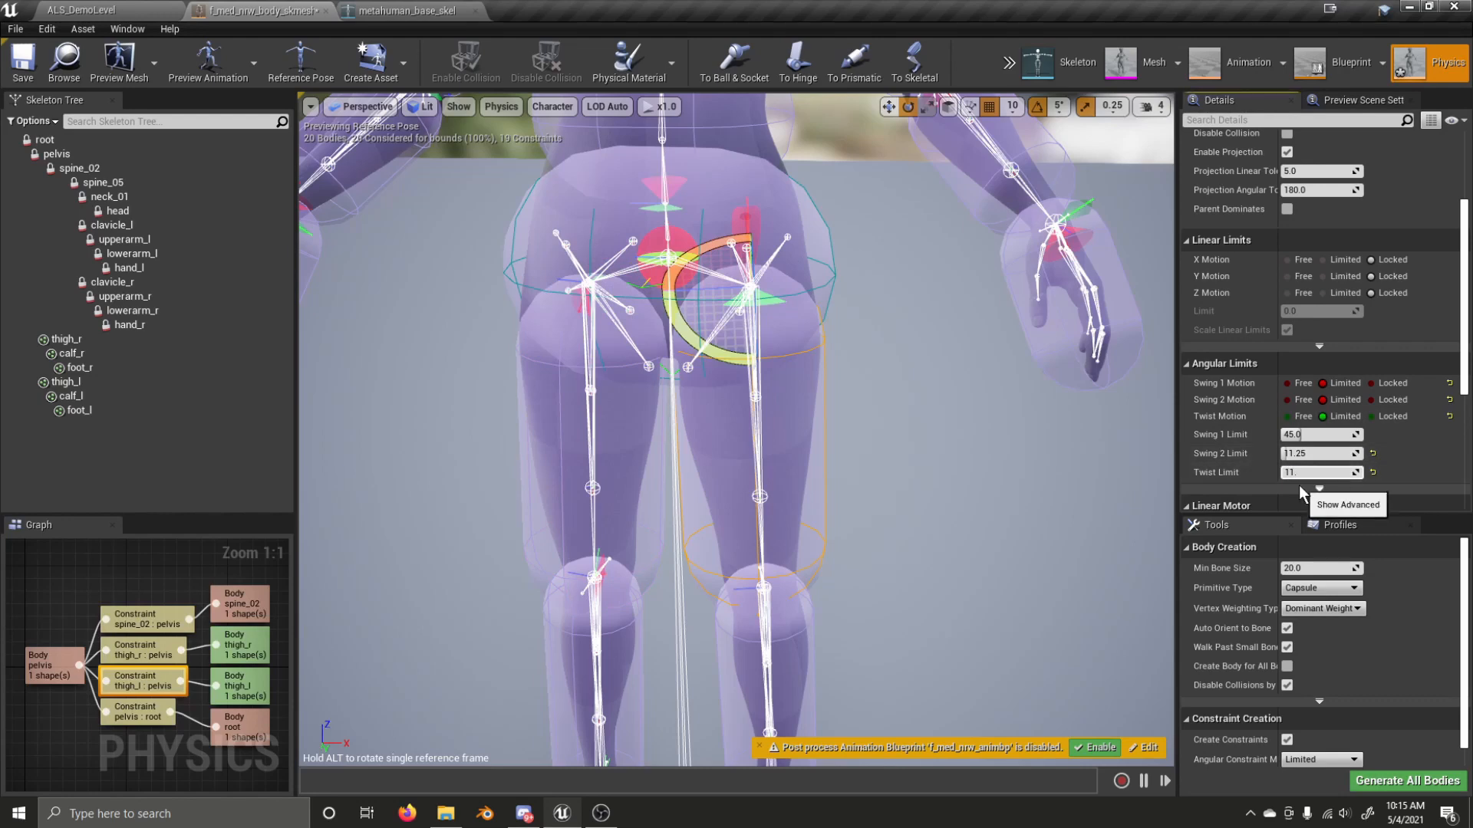
key(Return)
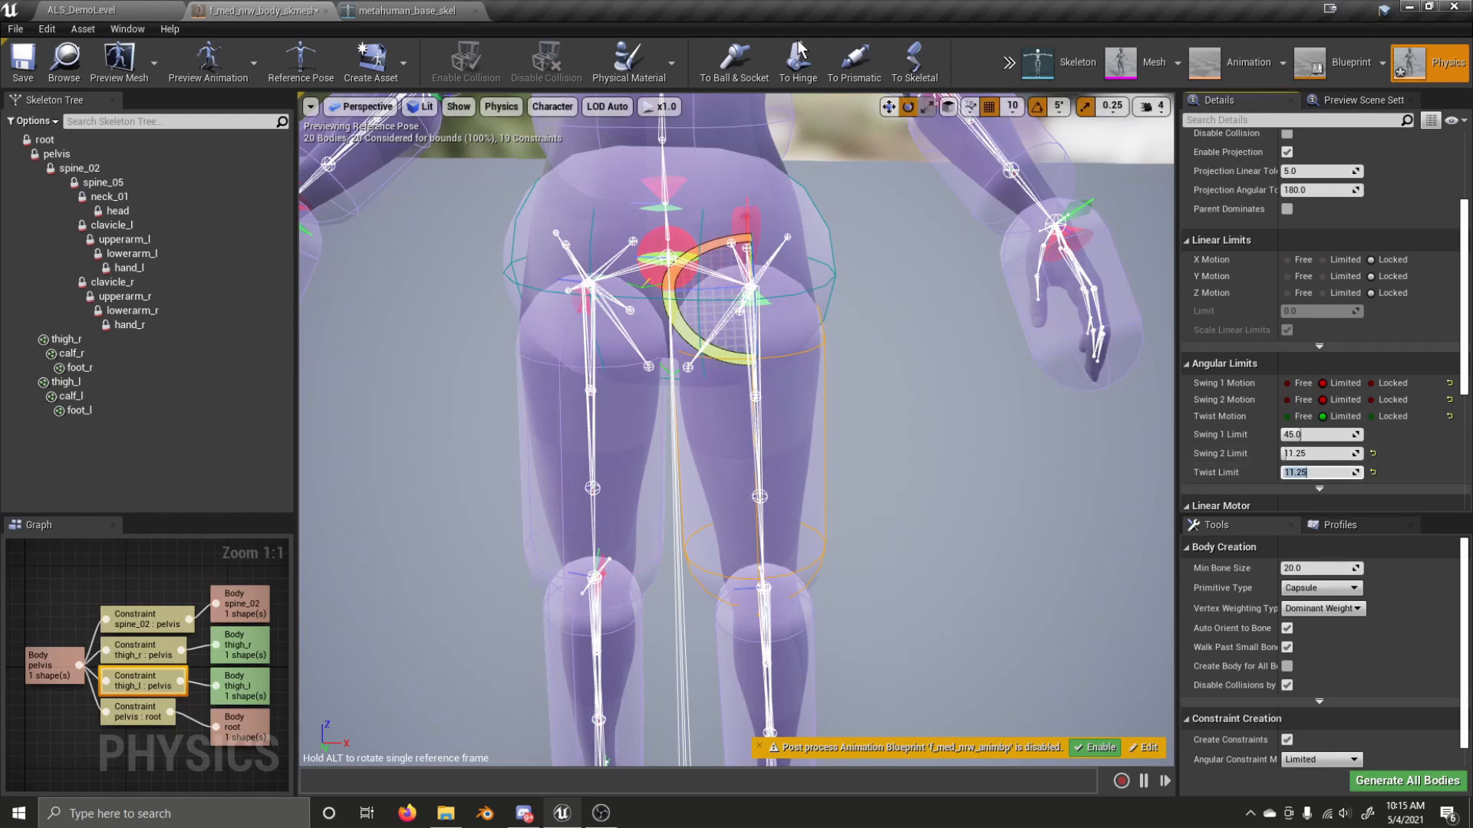
- Simulate again, pull the right leg outward to test the tightened twist limits, end the simulation and return to the full body
click(1003, 75)
click(1035, 99)
ctrl+right_drag(634, 494, 1082, 516)
click(1006, 65)
click(1034, 99)
mouse_move(736, 429)
right_down()
mouse_move(755, 537)
mouse_move(737, 437)
right_up()
mouse_move(910, 283)
right_down()
mouse_move(911, 299)
mouse_move(911, 283)
right_up()
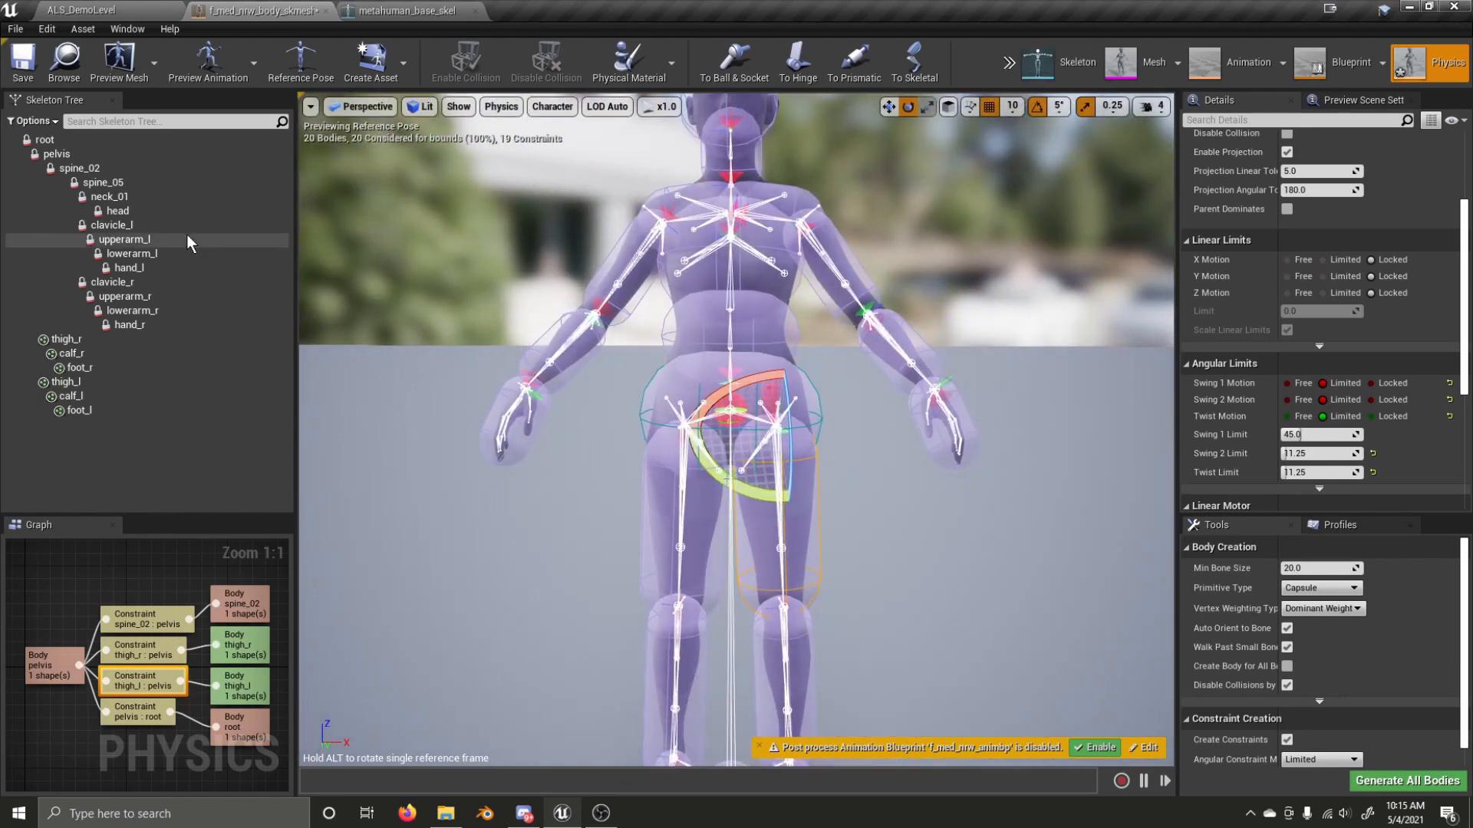
- Reset the Physics Type to Default for all bodies from root to hand_r and clear the selection
click(117, 325)
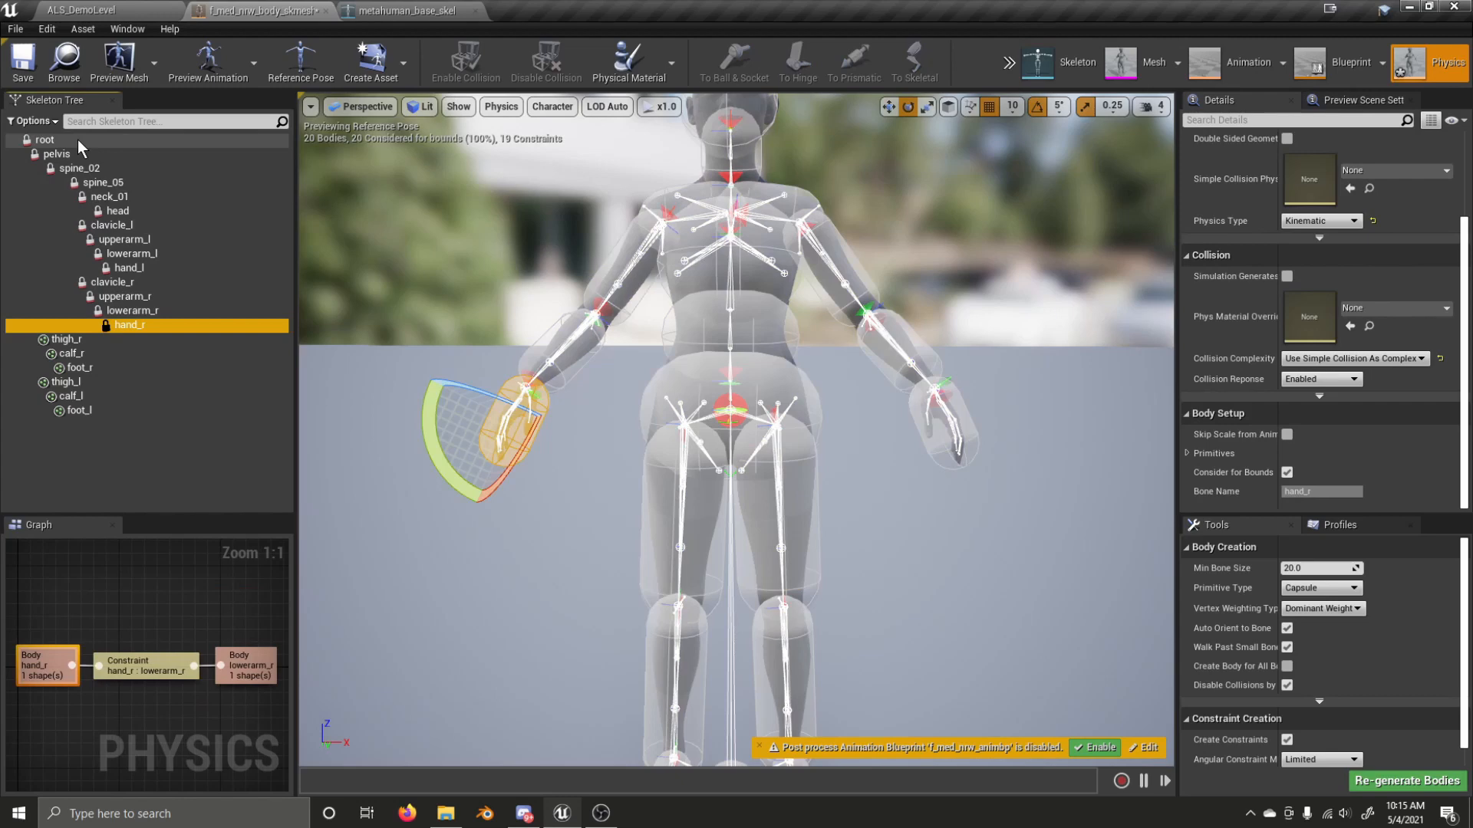
shift+click(77, 140)
click(1373, 222)
click(929, 199)
- Simulate the whole body as a ragdoll, check how it falls to the floor, and end the simulation
click(1010, 62)
click(1027, 91)
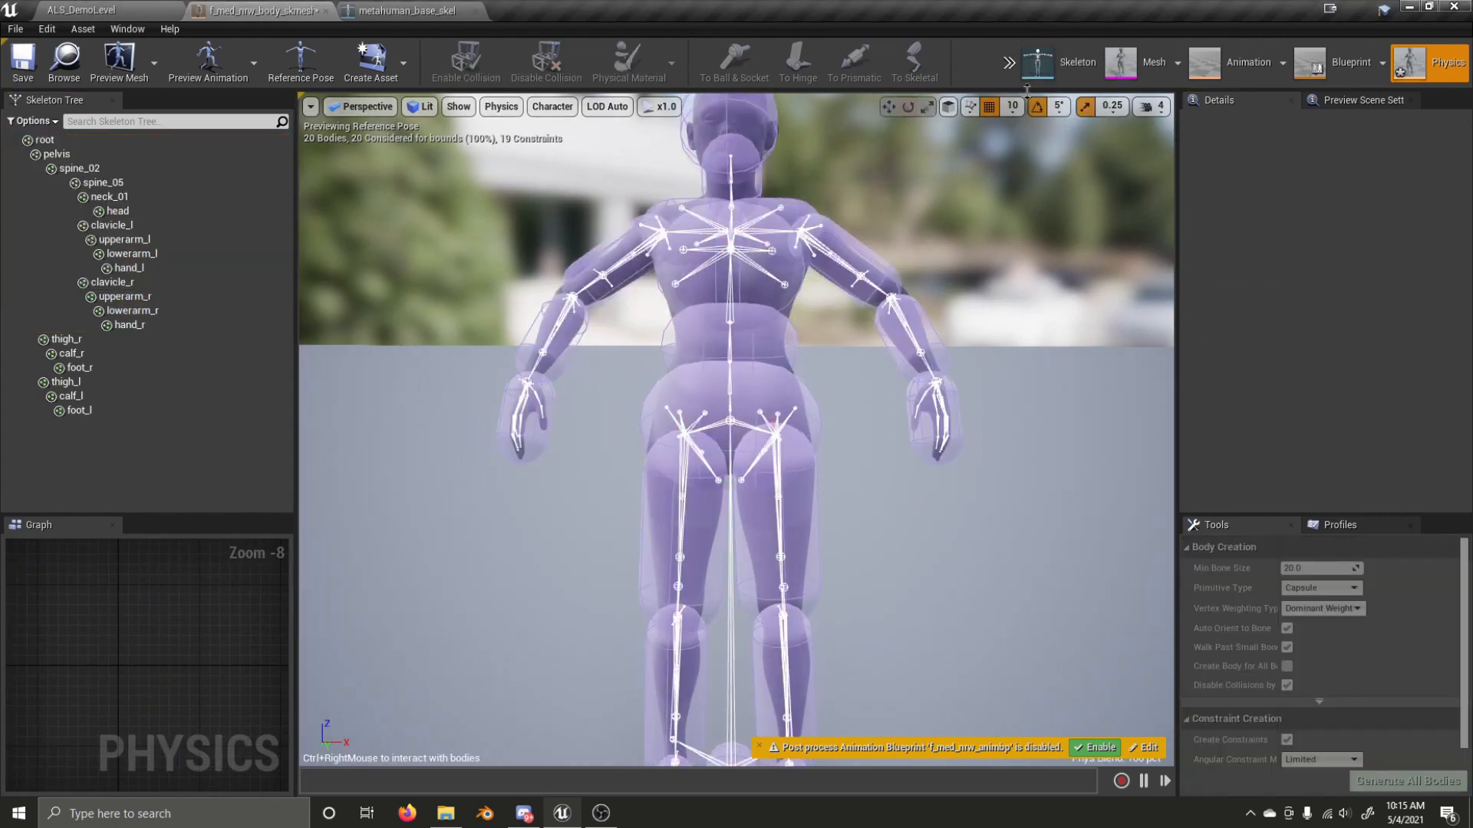
right_drag(859, 311, 860, 384)
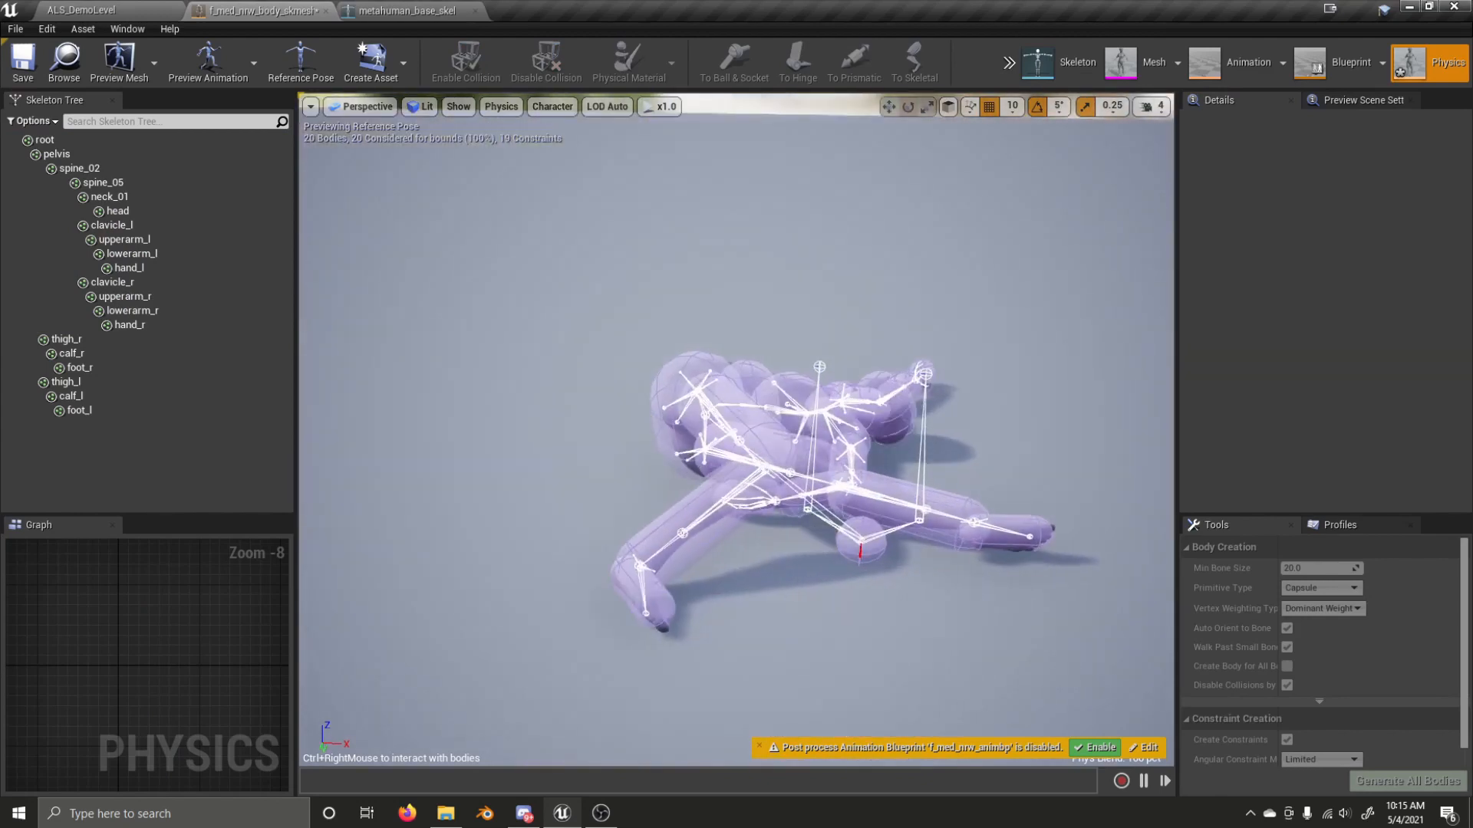
click(1014, 68)
click(1028, 95)
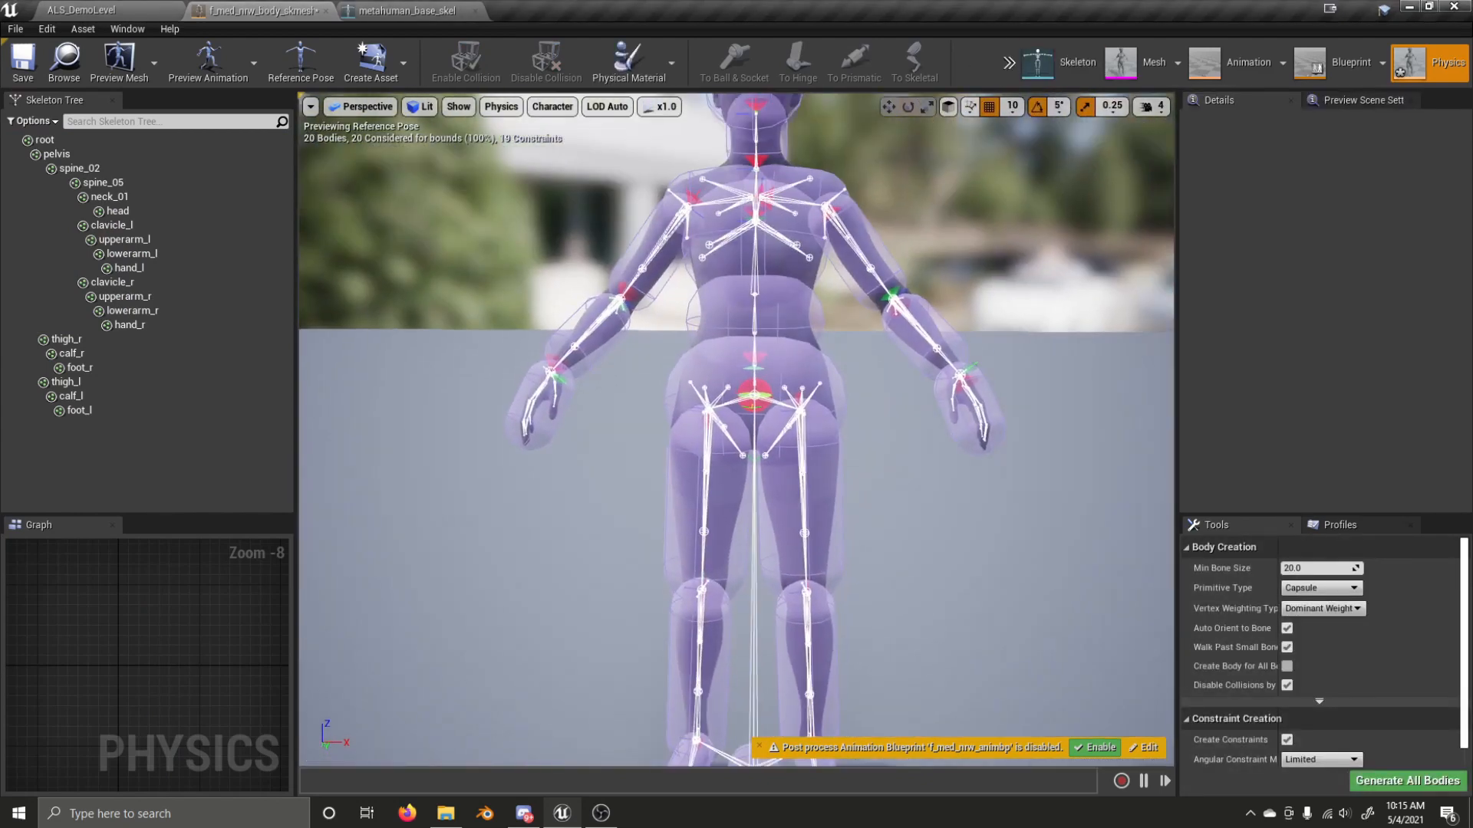
- Examine the spine_02 : pelvis constraint and the spine_02 body at the waist
mouse_move(894, 222)
right_down()
mouse_move(901, 186)
mouse_move(886, 235)
right_up()
key(w)
key(s)
key(w)
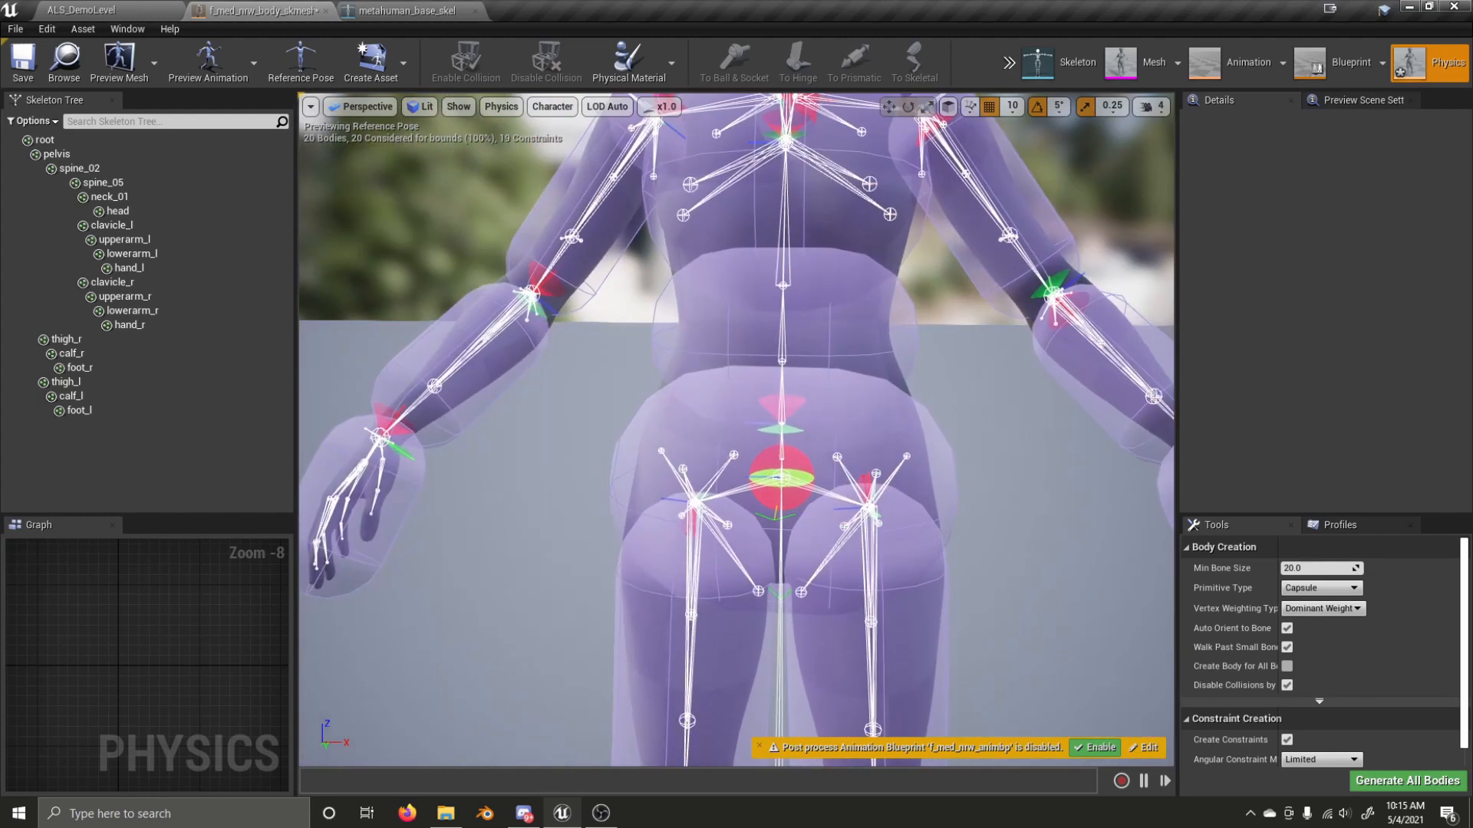
click(781, 410)
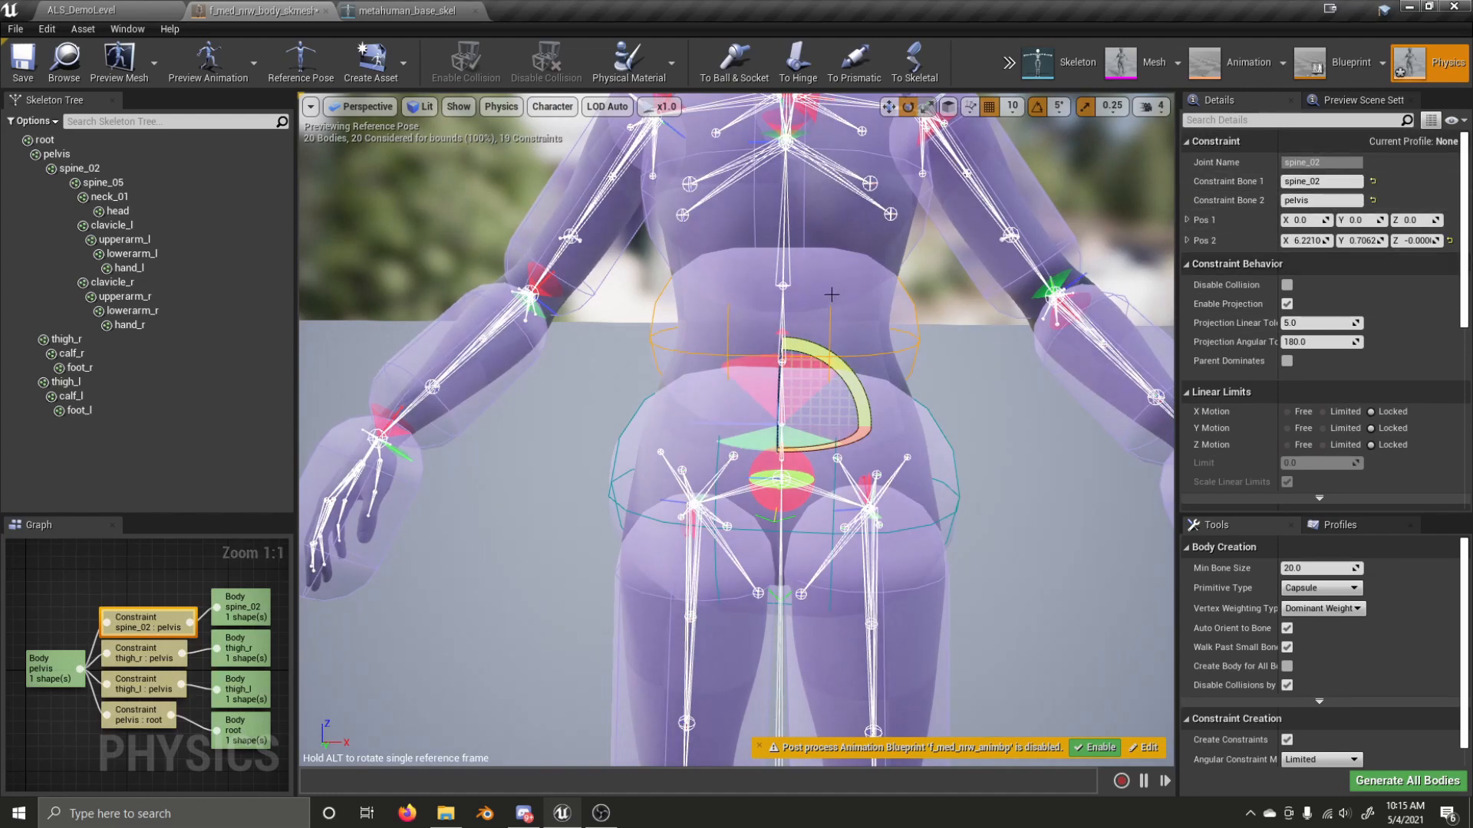
right_drag(796, 278, 807, 246)
click(725, 424)
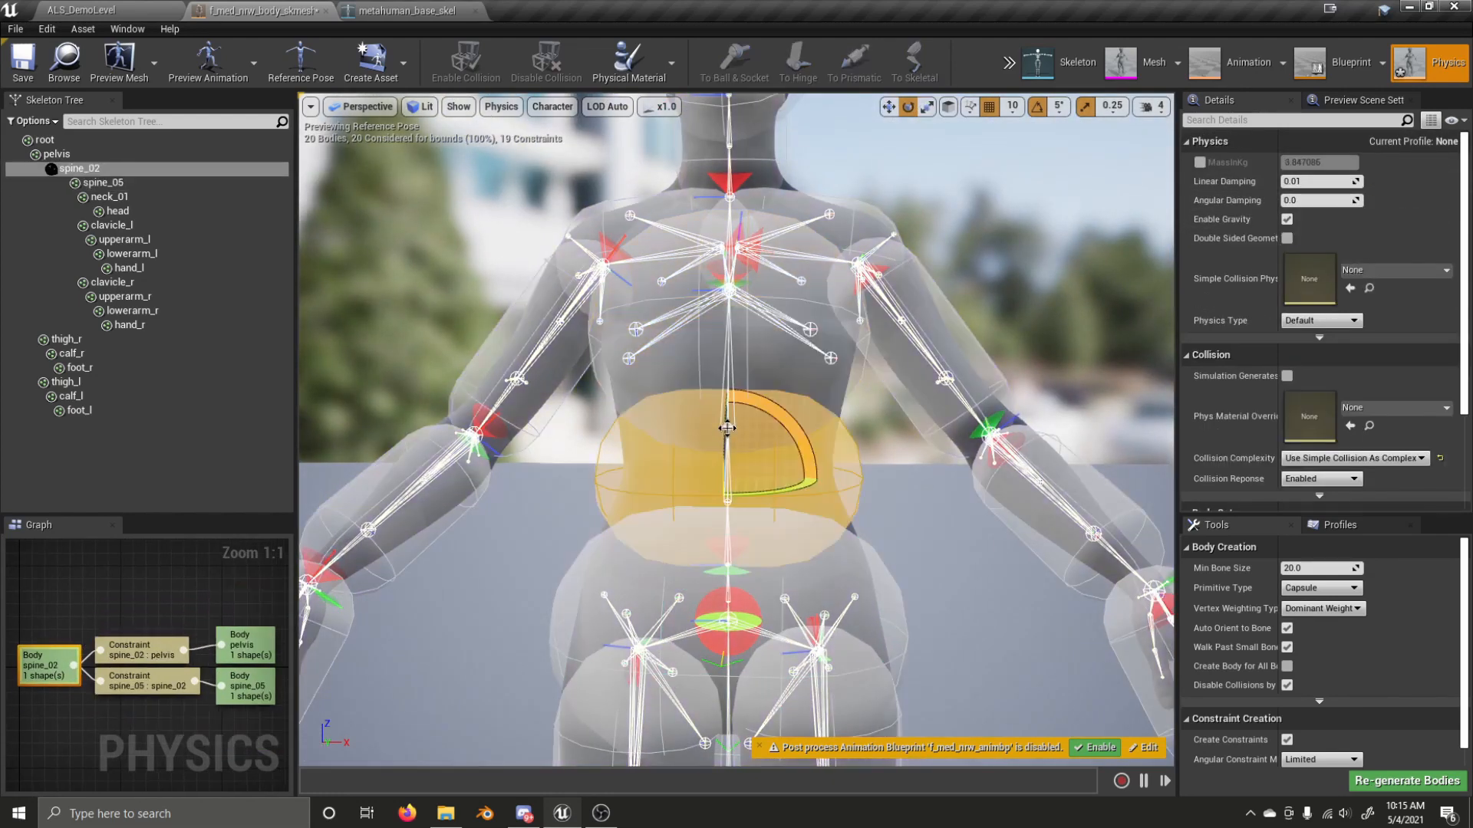
click(727, 409)
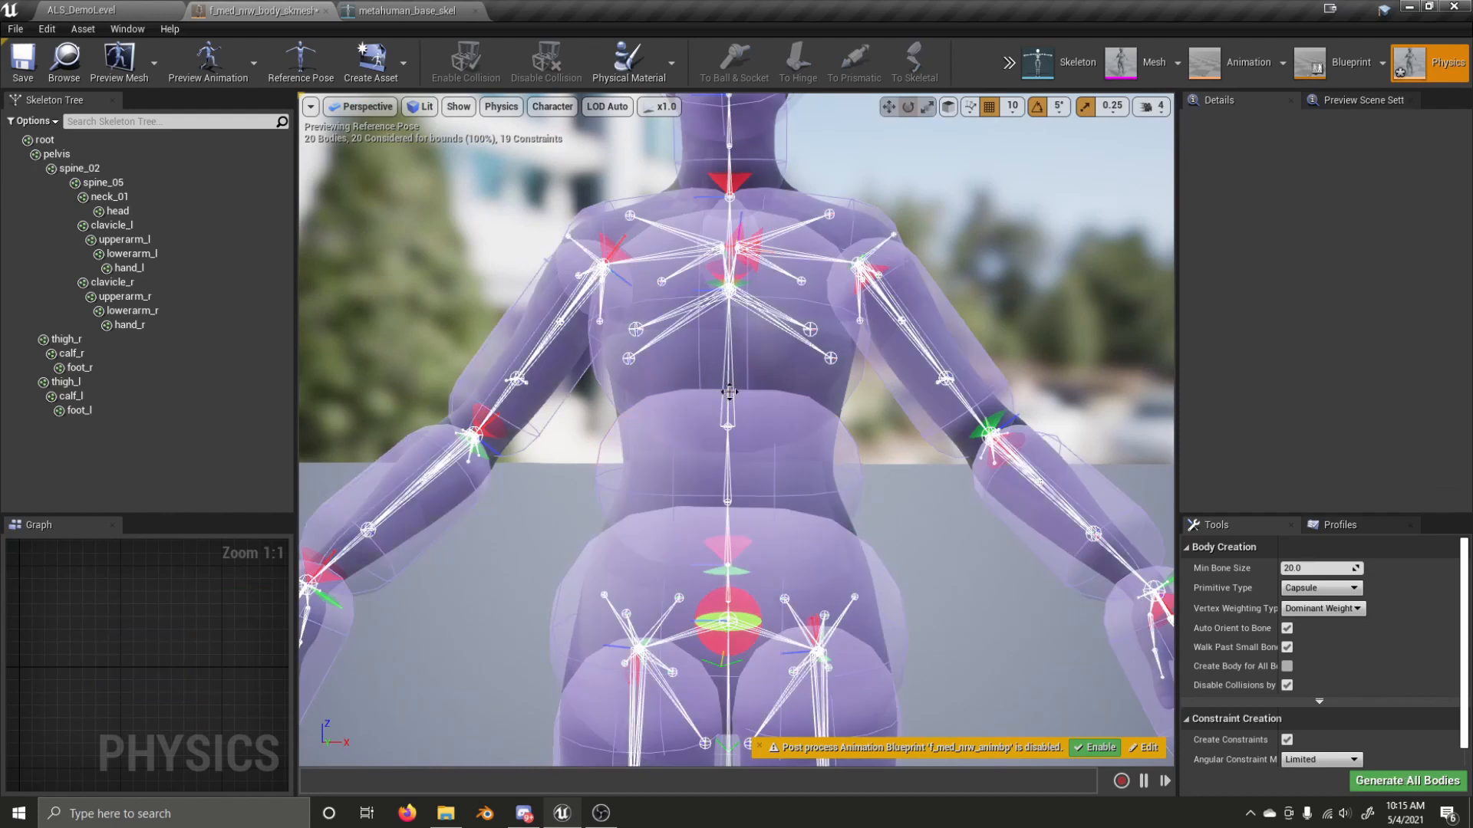
click(730, 392)
- Change Constraint Bone 2 of the spine_05 : spine_02 constraint to spine_03
click(738, 277)
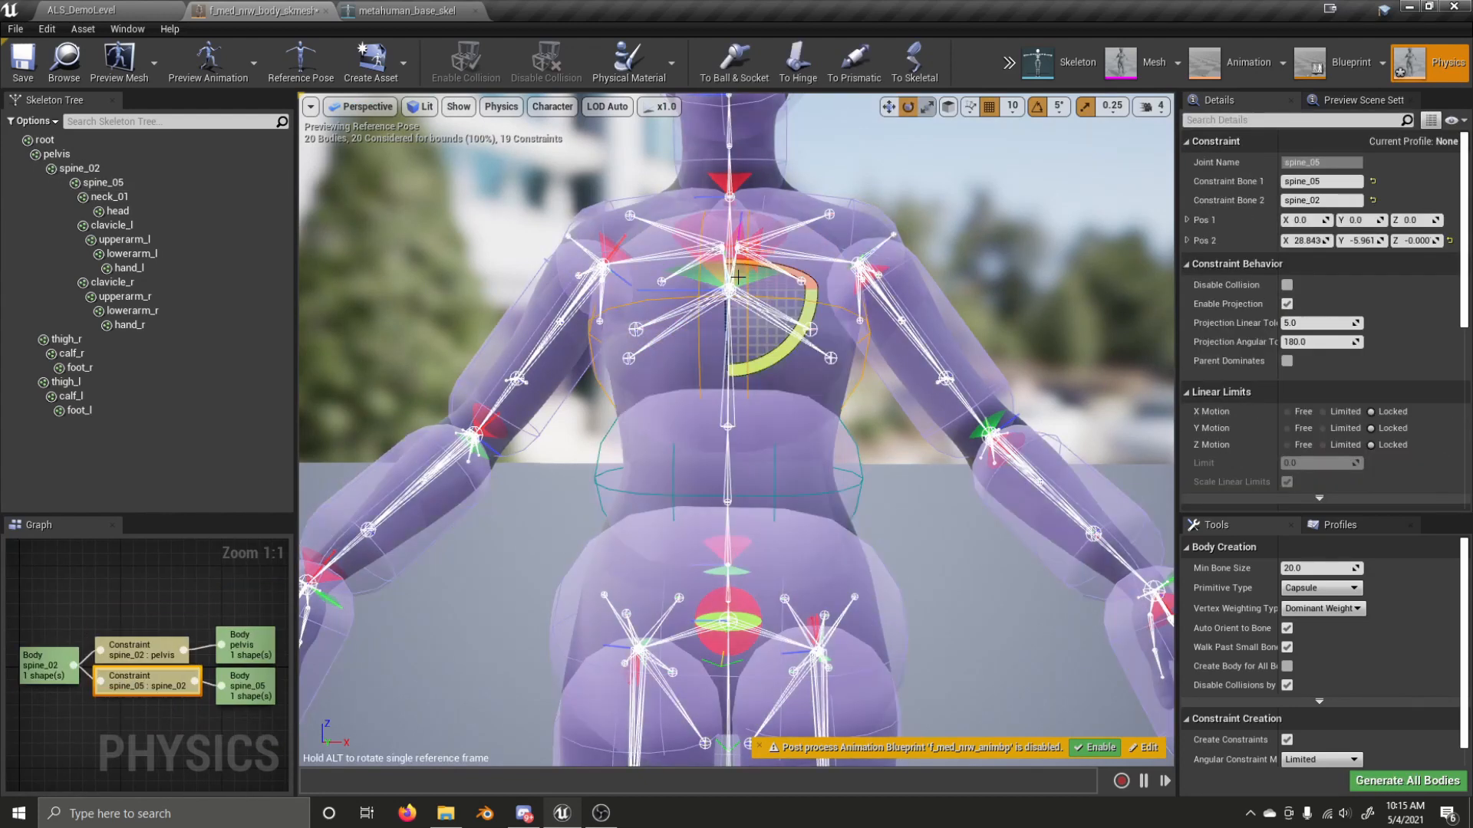
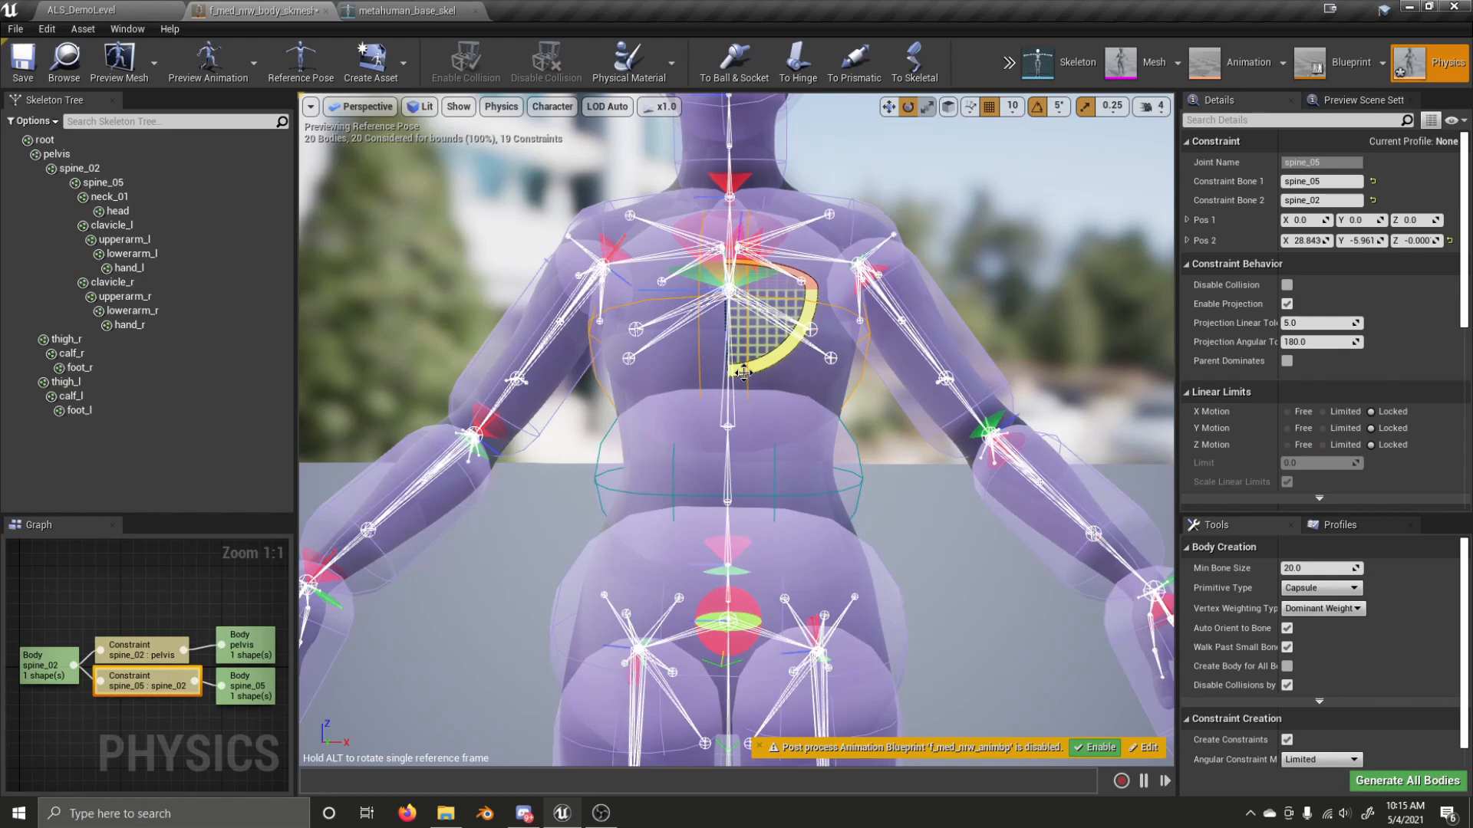
click(1344, 200)
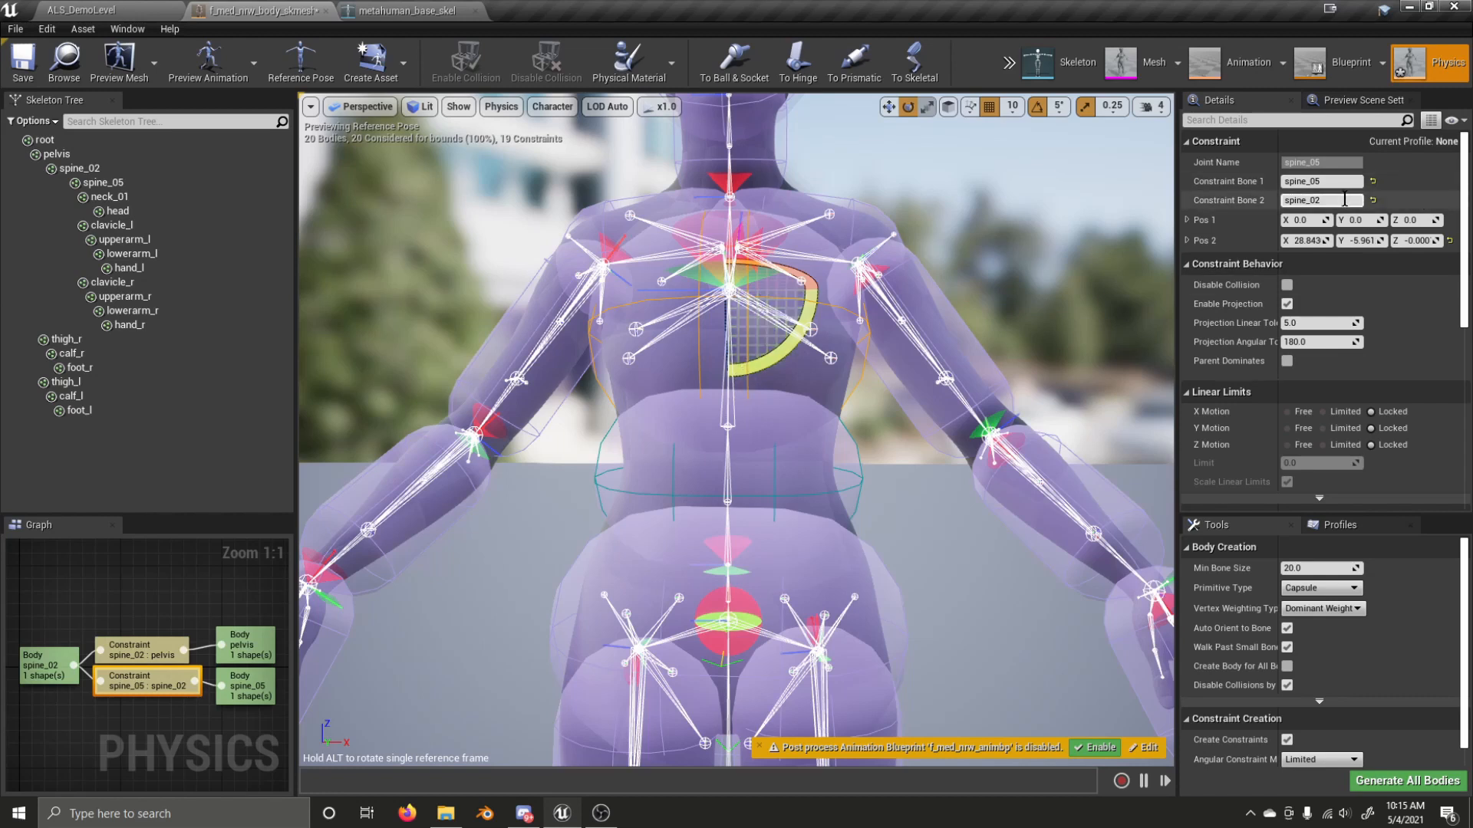
key(BackSpace)
text(3)
key(Return)
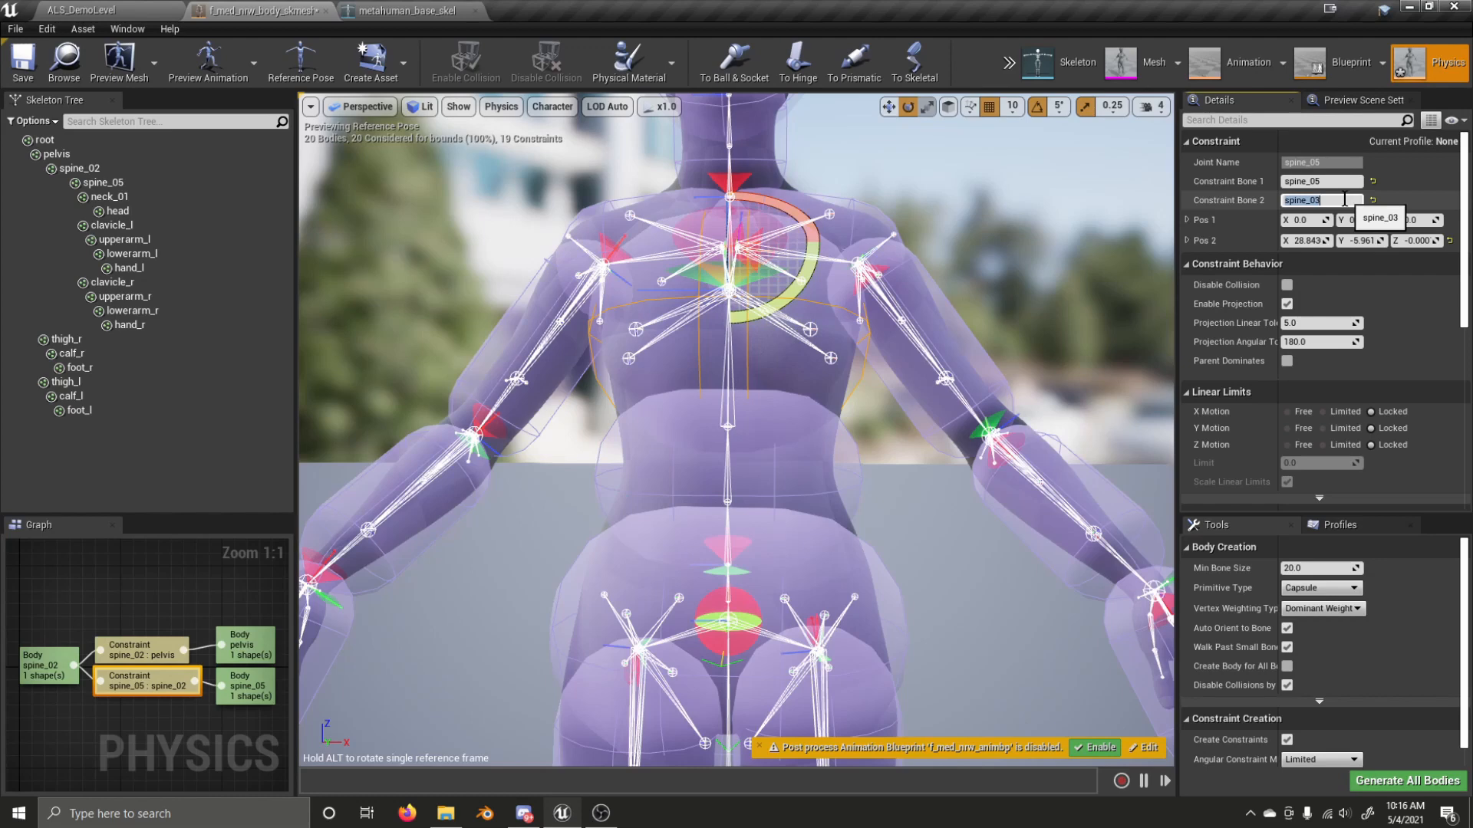
click(781, 341)
- Set the spine_05 : spine_03 constraint's Swing 1 Limit and Swing 2 Limit to 11.25 and its Twist Limit to 5
click(746, 278)
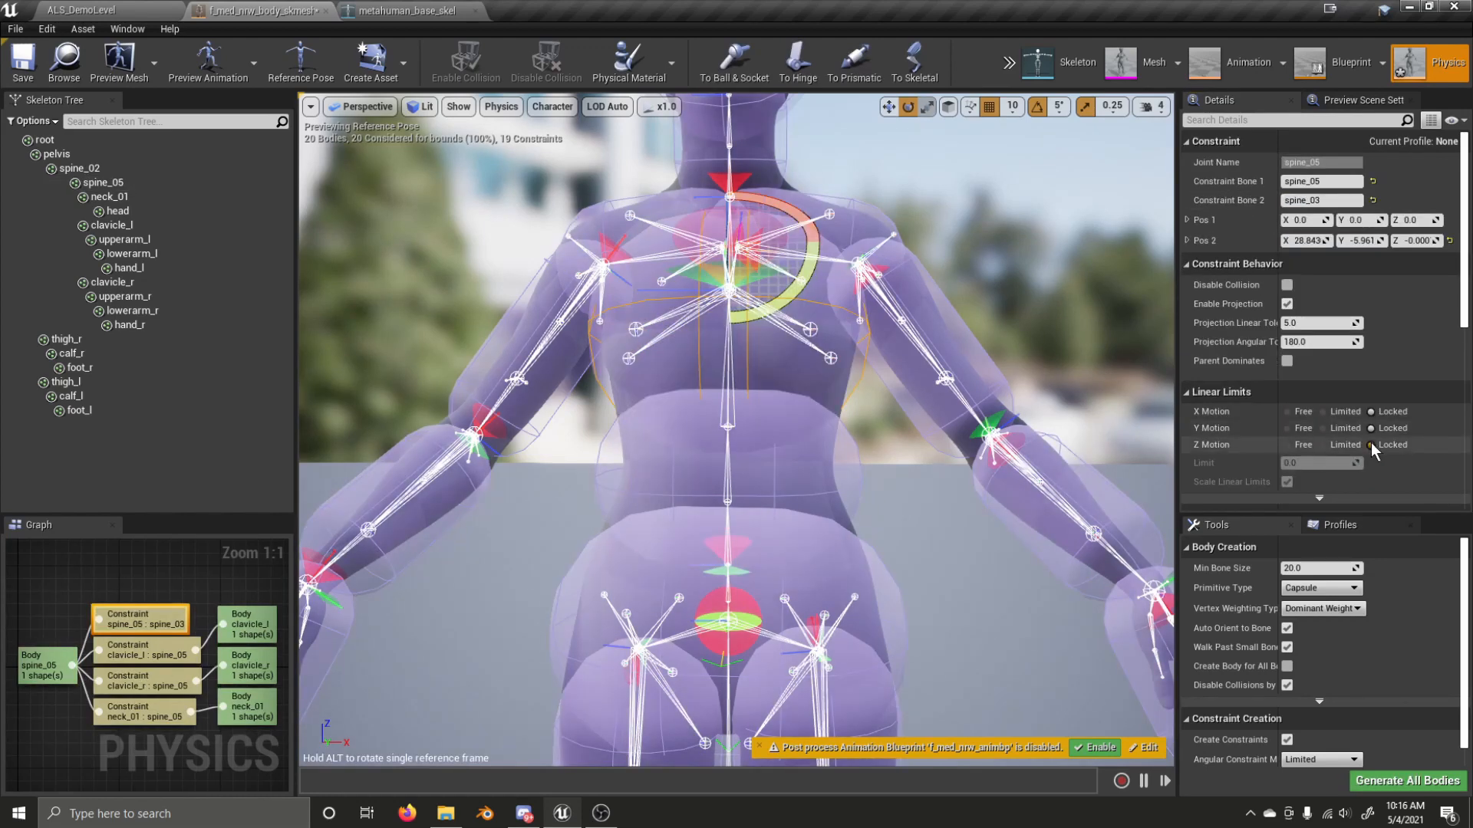
scroll(1319, 430, down, 4)
click(1321, 436)
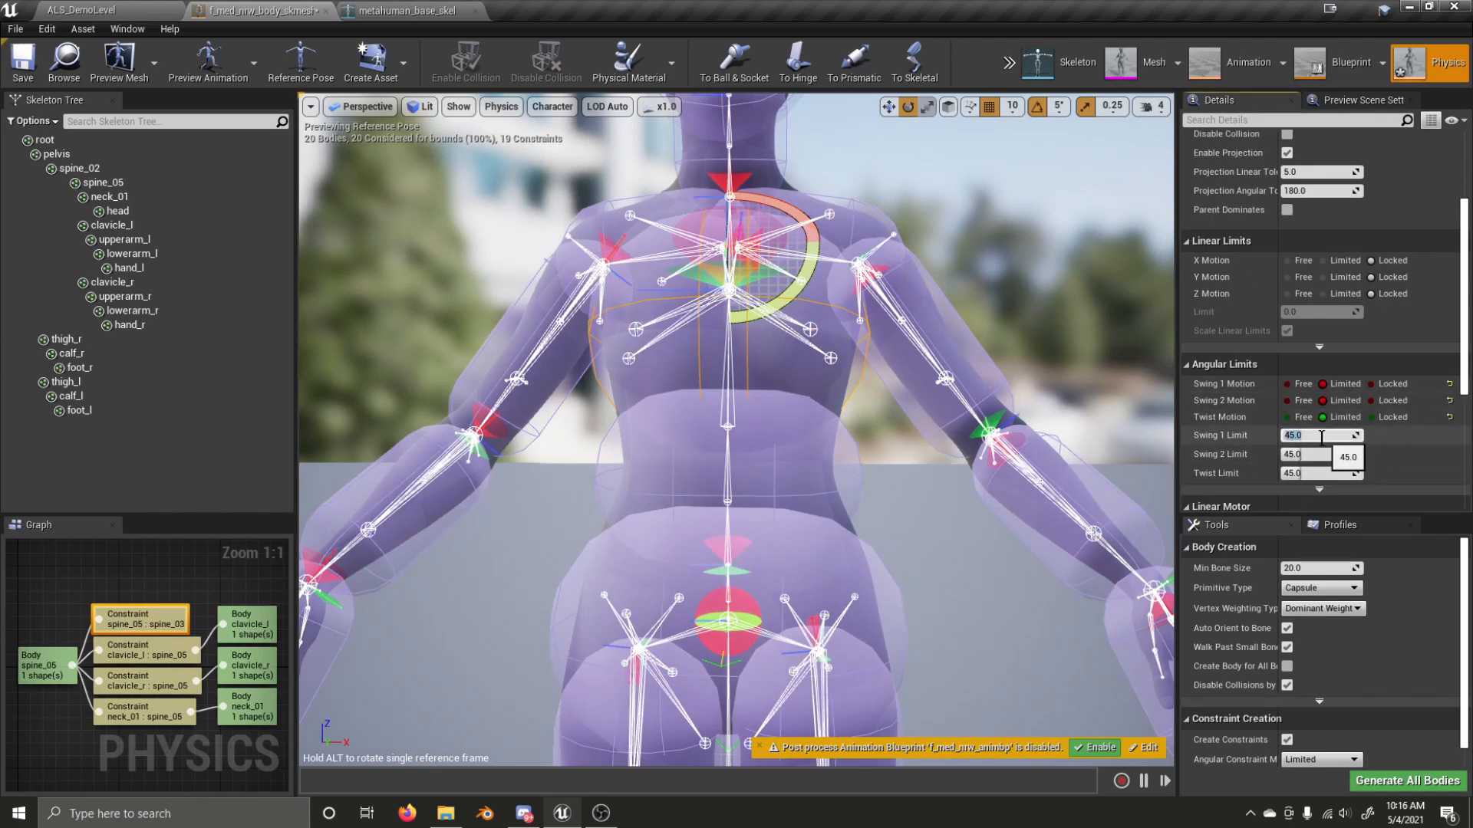
key(Return)
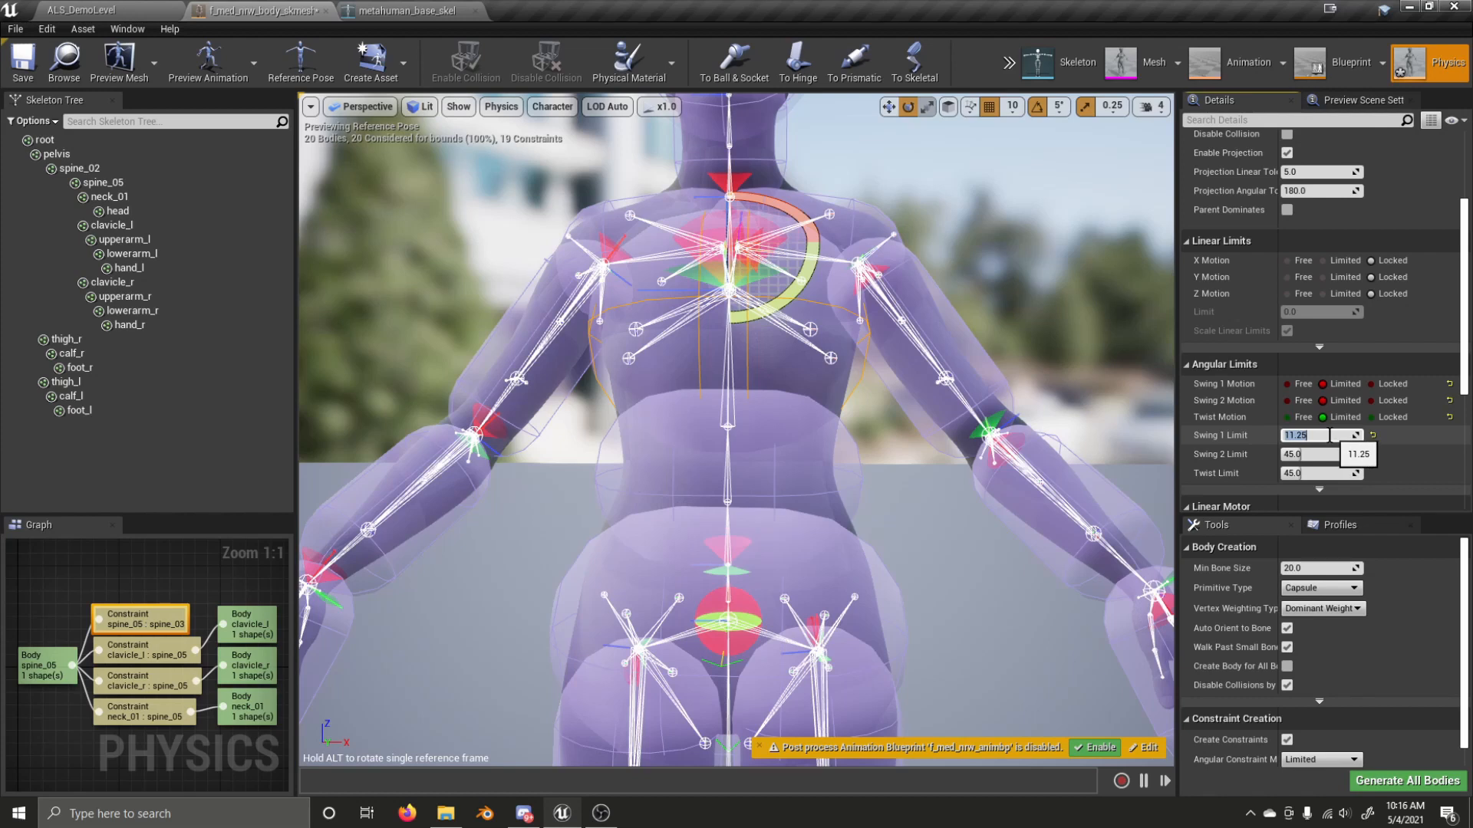
key(Return)
click(1301, 473)
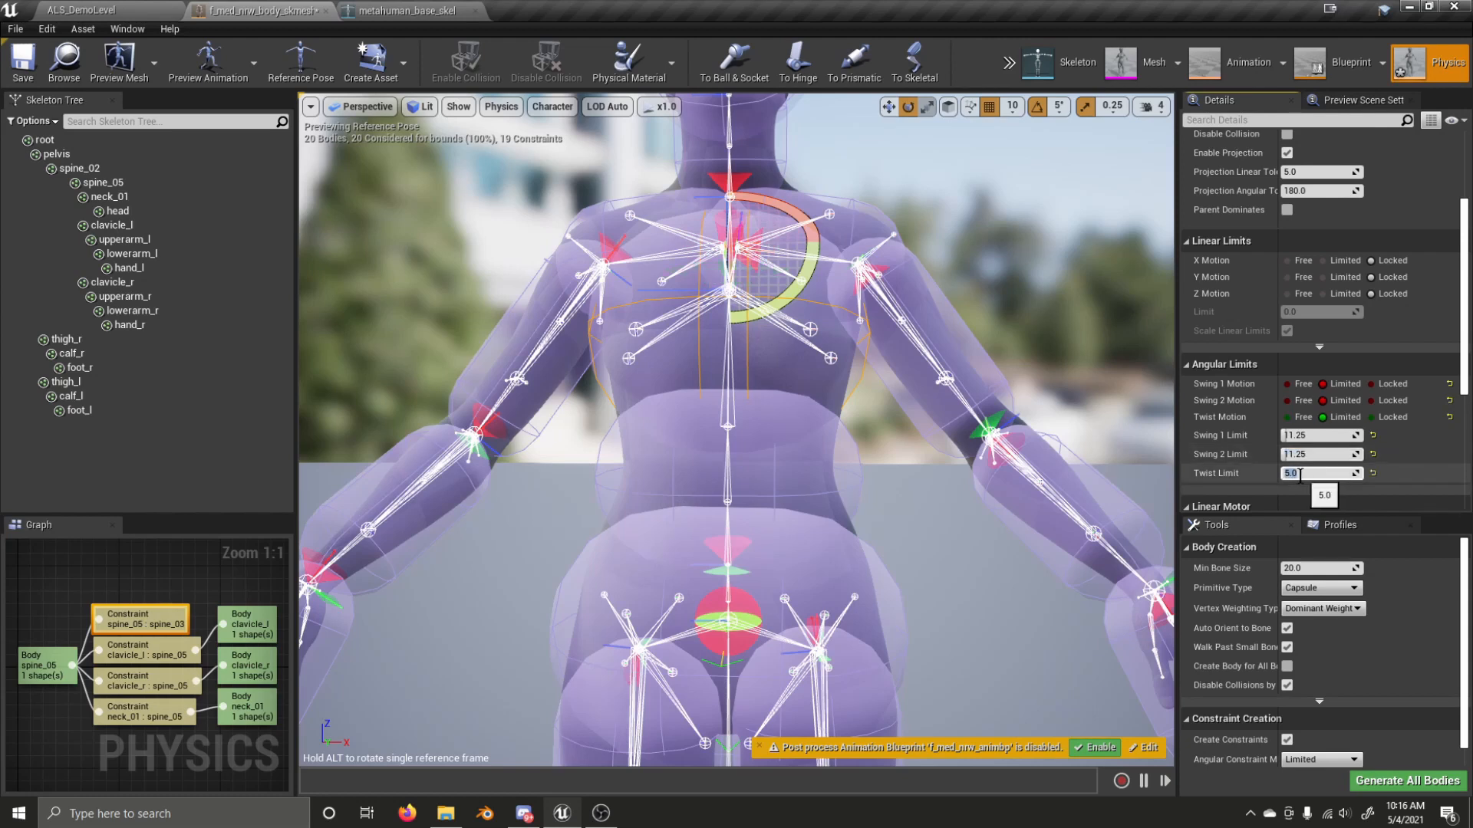
click(1302, 456)
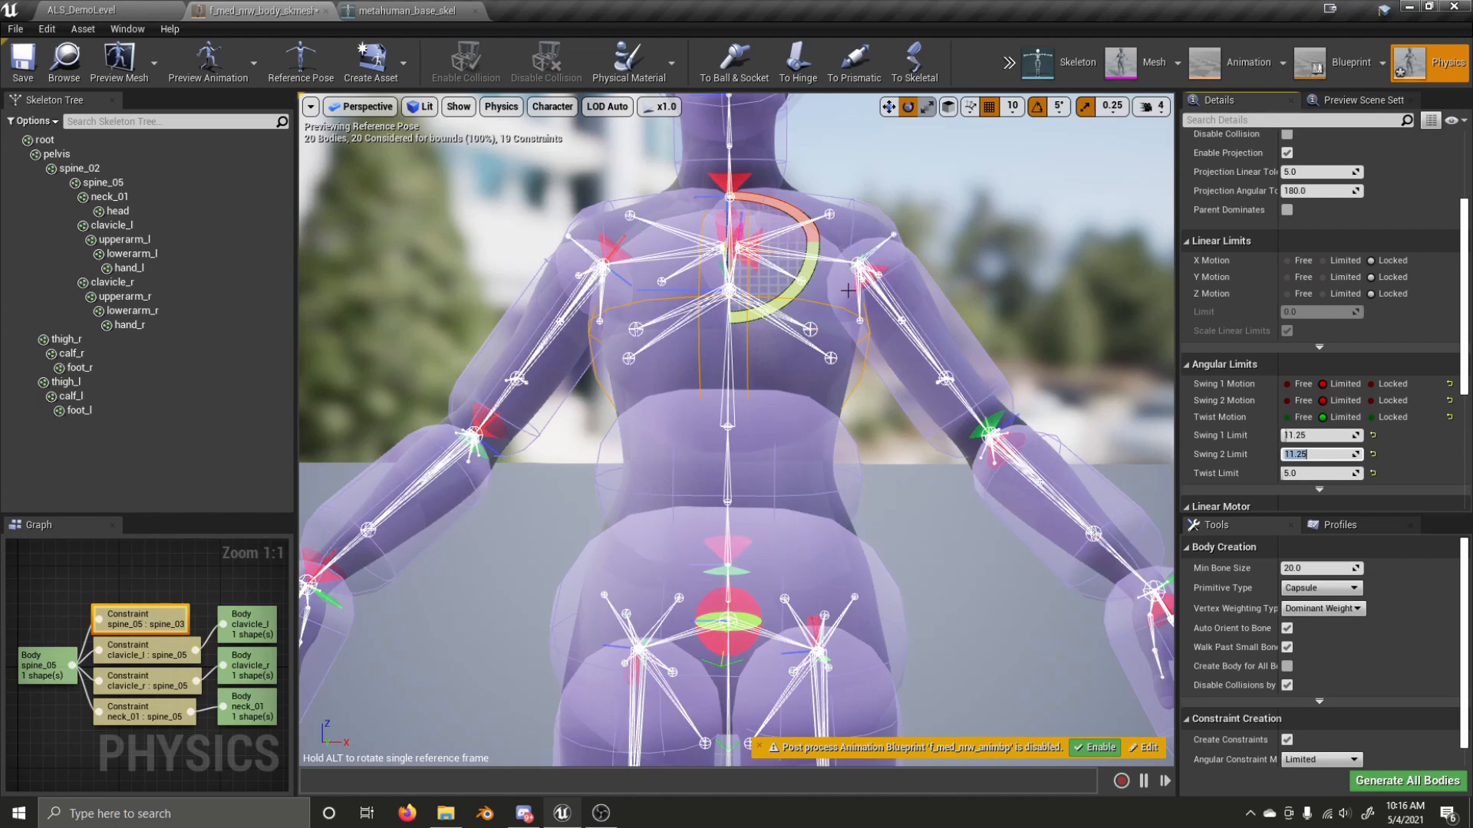
- Simulate only the spine_02 body and the bodies below it, check how the upper body bends, and end the simulation
click(808, 447)
click(1009, 63)
mouse_move(1049, 113)
click(1162, 144)
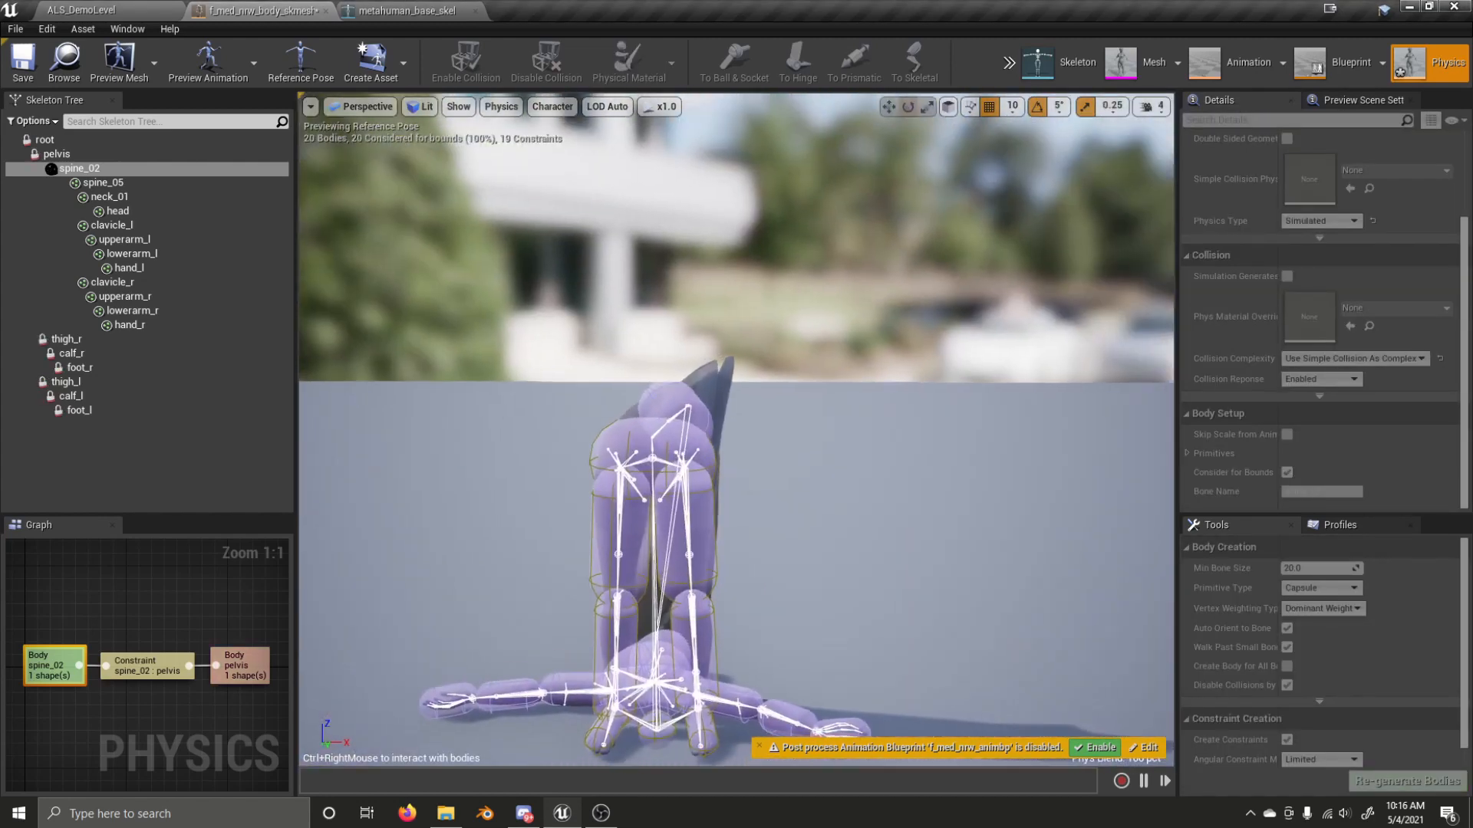
right_drag(736, 430, 724, 522)
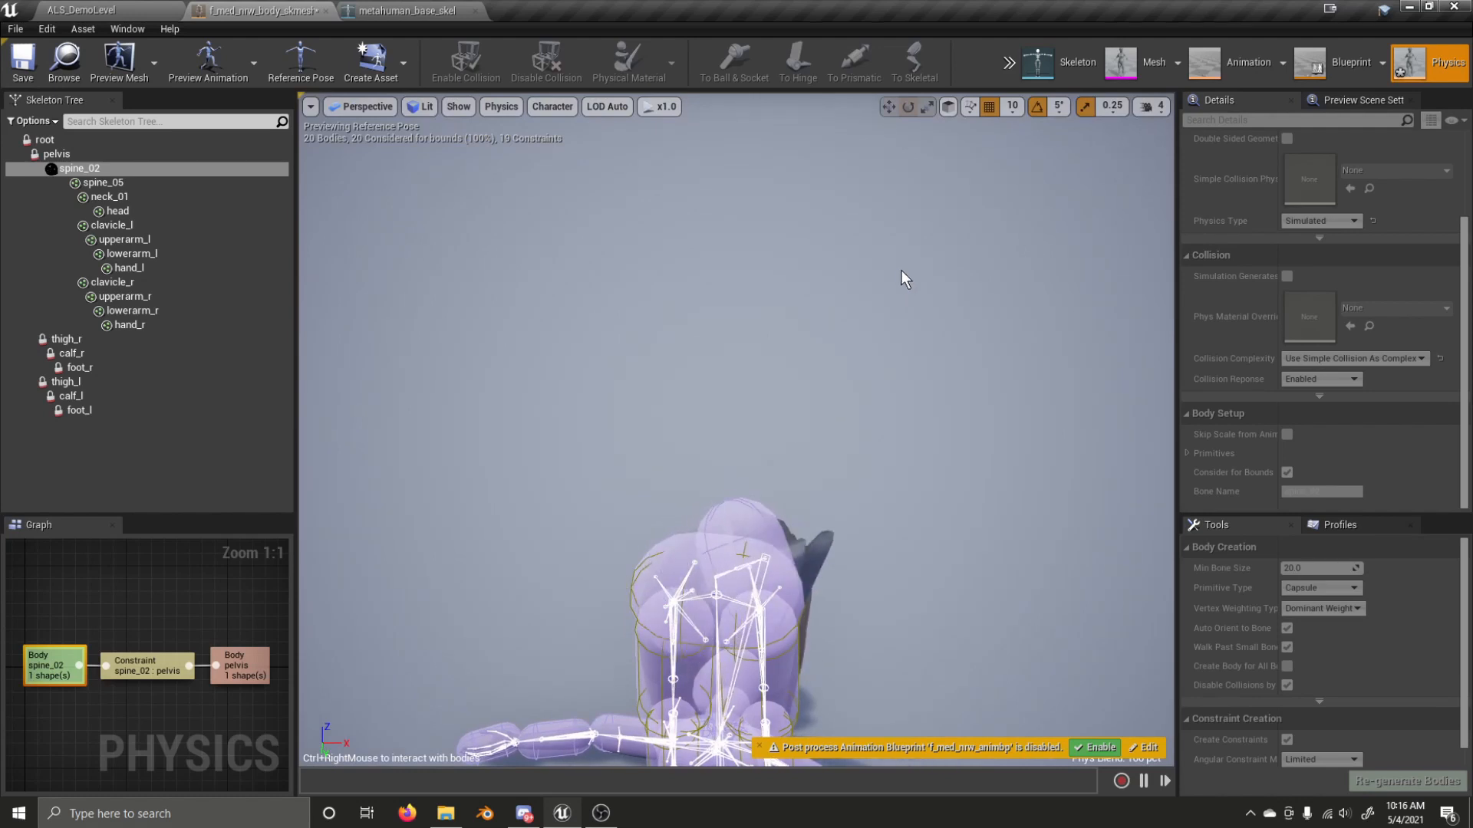
click(1009, 62)
click(1022, 92)
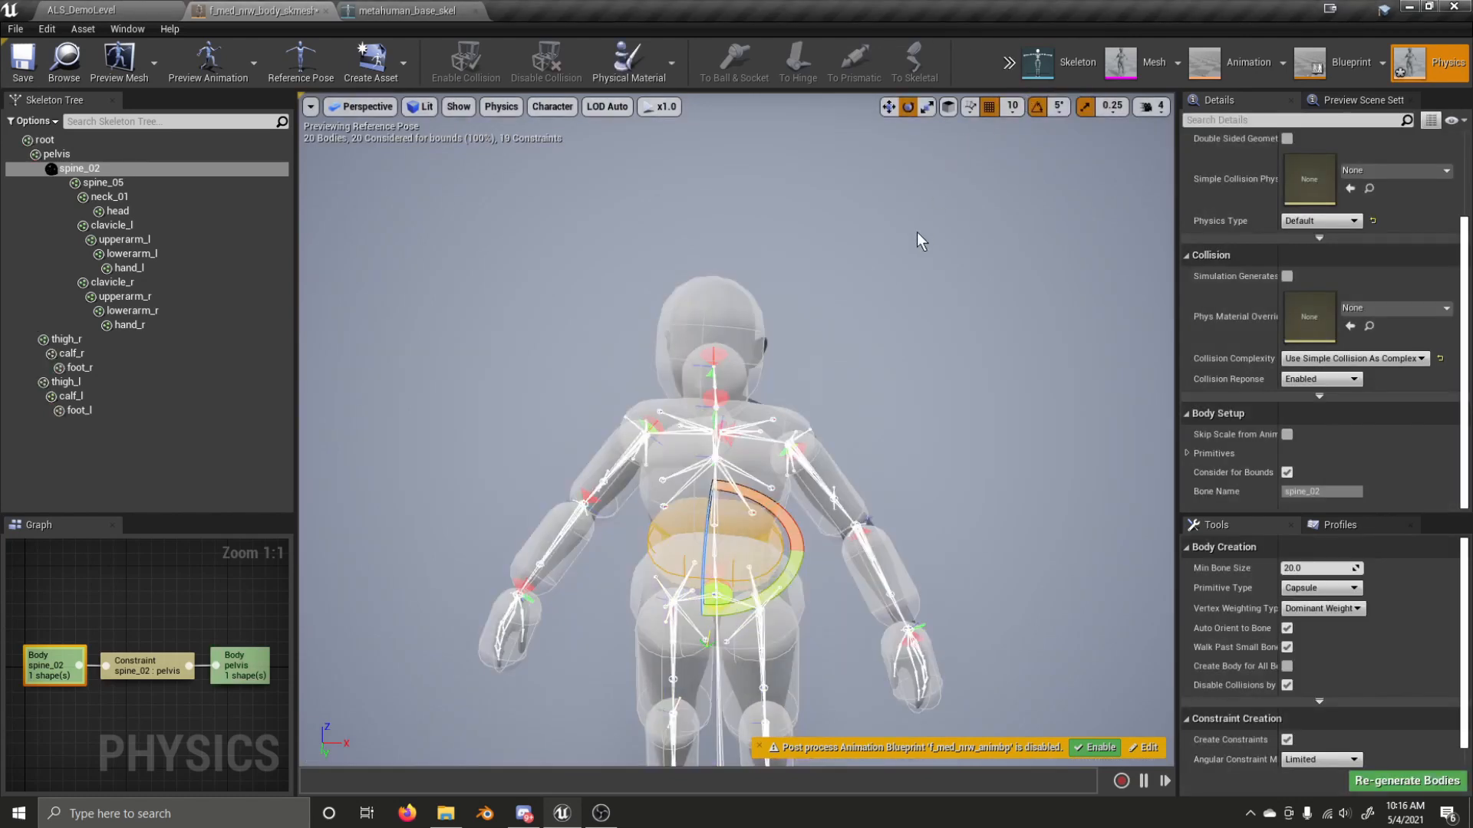
- Undo the spine constraint edits and the Physics Type reset, and select the spine_05 : spine_02 constraint
right_drag(918, 233, 910, 260)
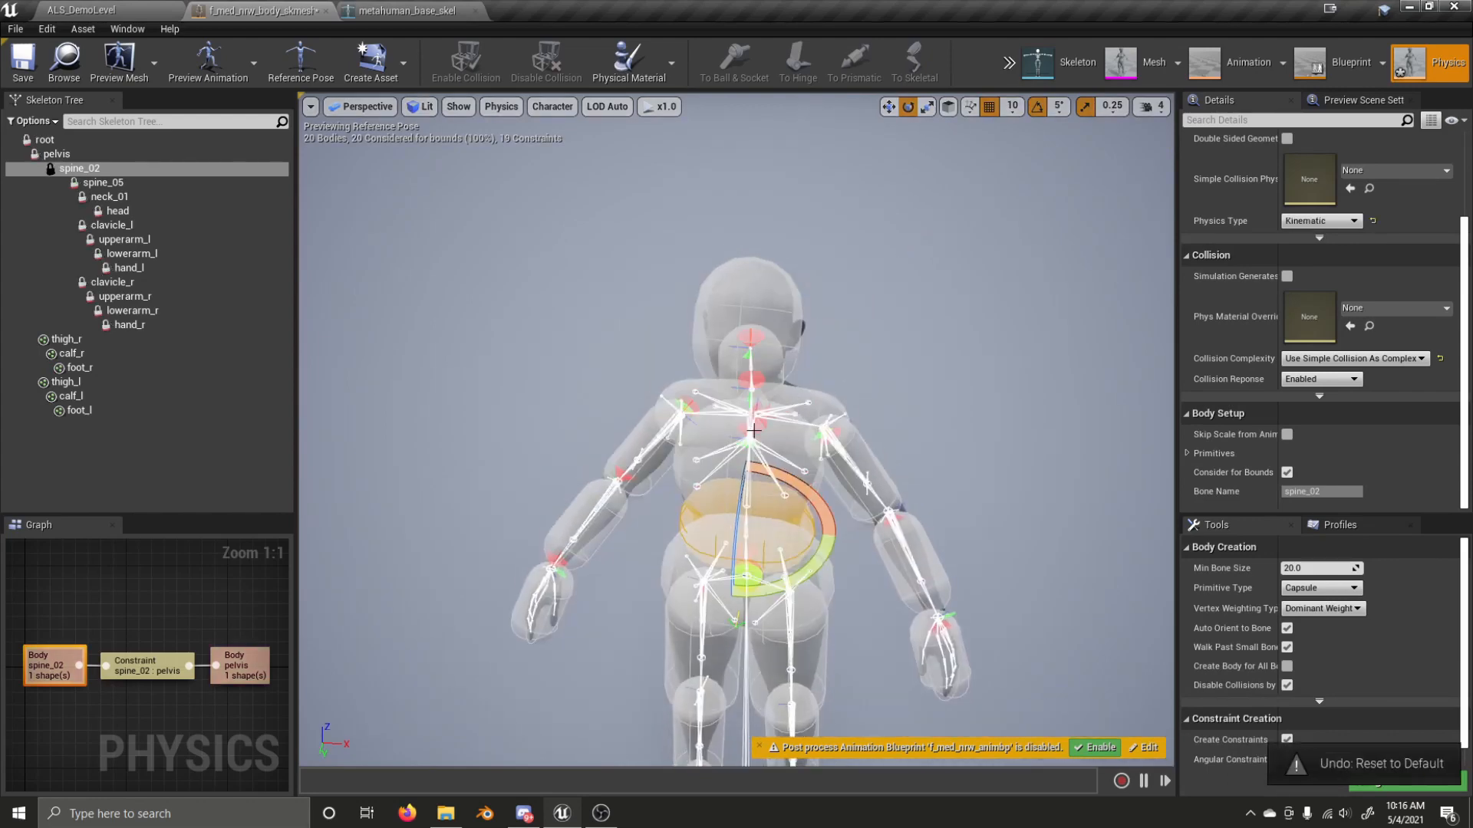
click(748, 426)
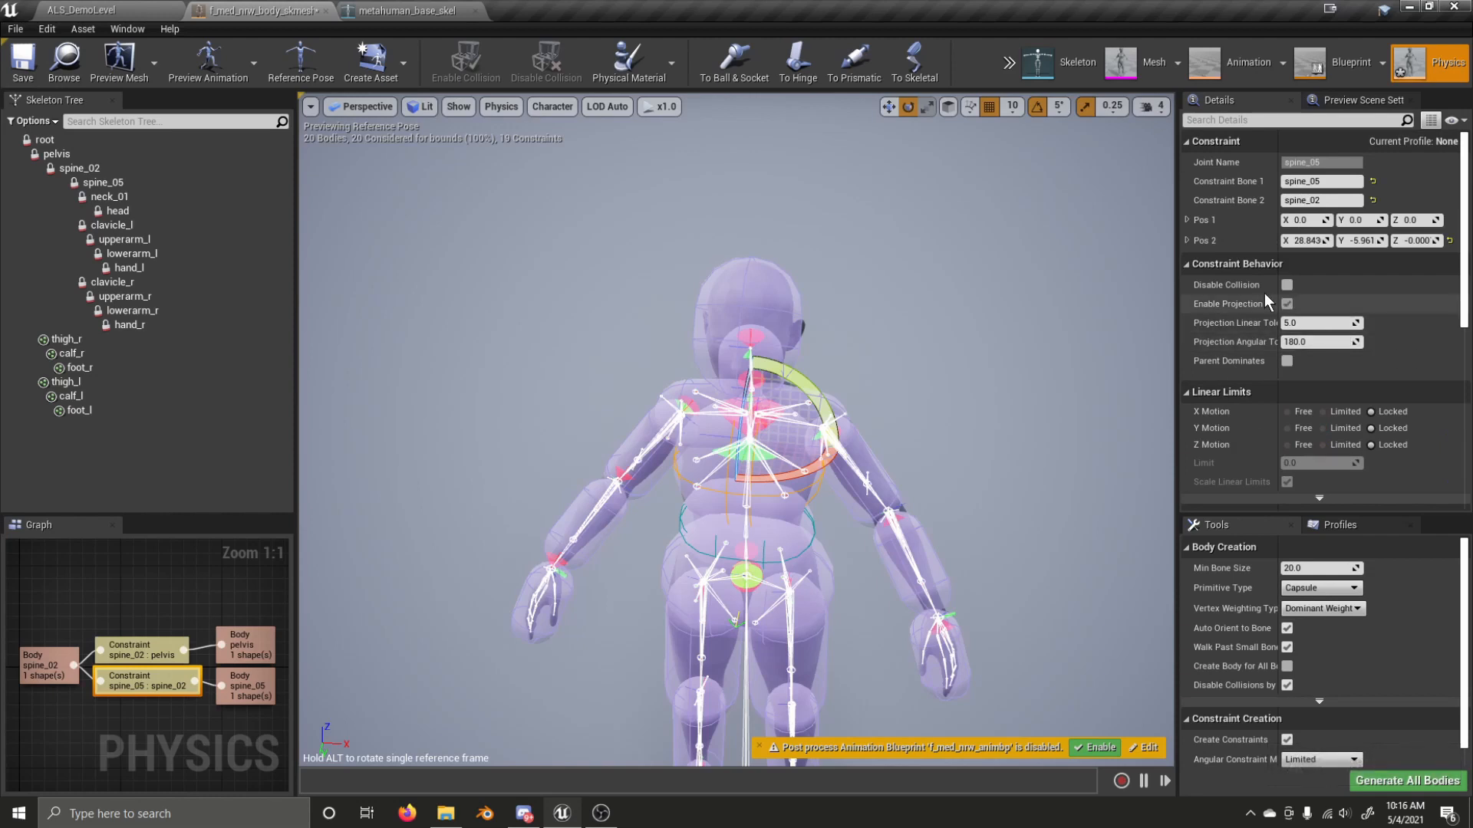
- Undo the earlier spine_05 : spine_02 constraint edits and the Kinematic Physics Type change, and clear the selection
key(ctrl+z)
right_drag(1037, 376, 1025, 409)
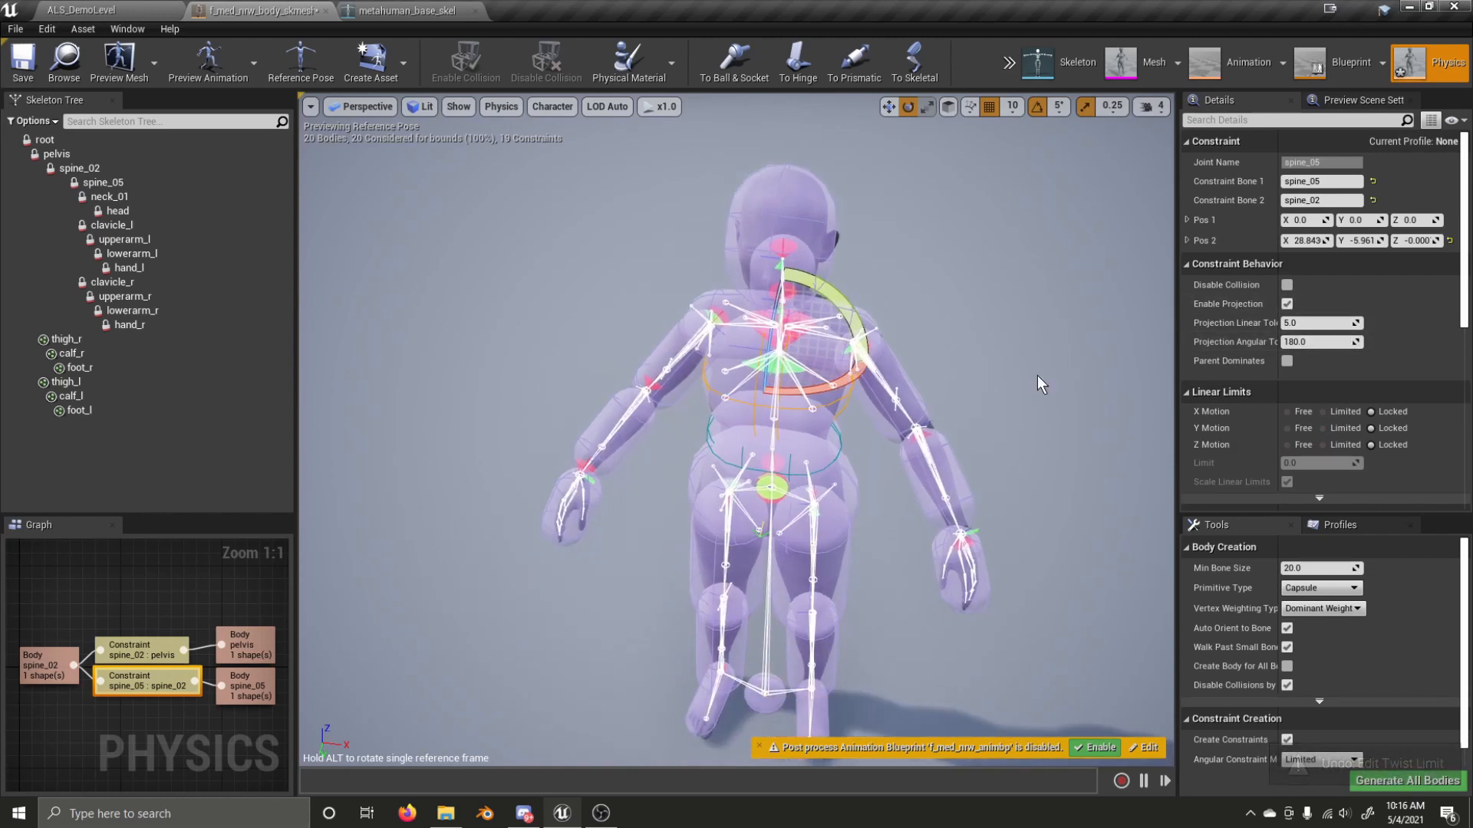
key(ctrl+z)
key(ctrl+z)
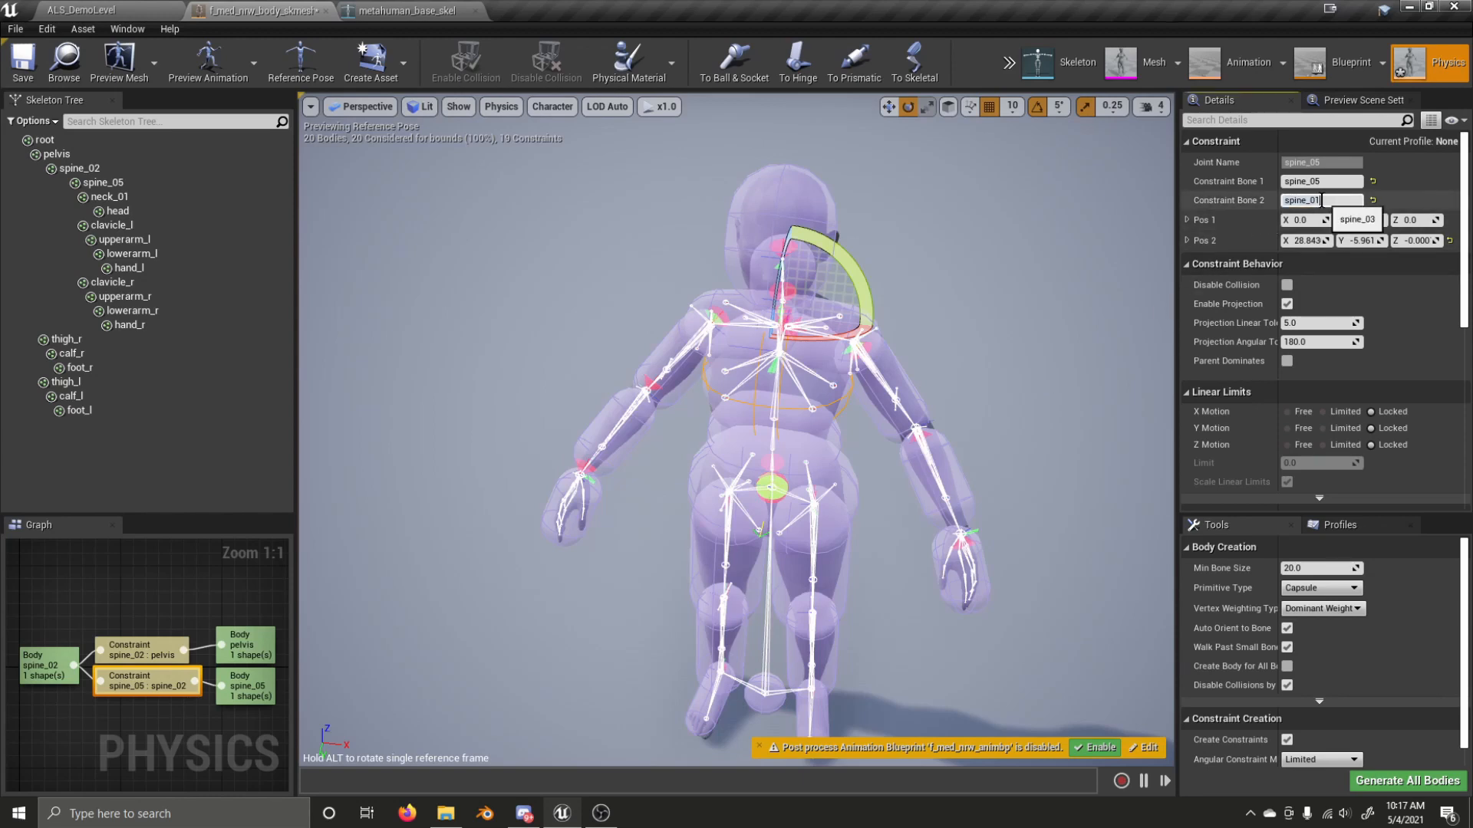
click(1037, 224)
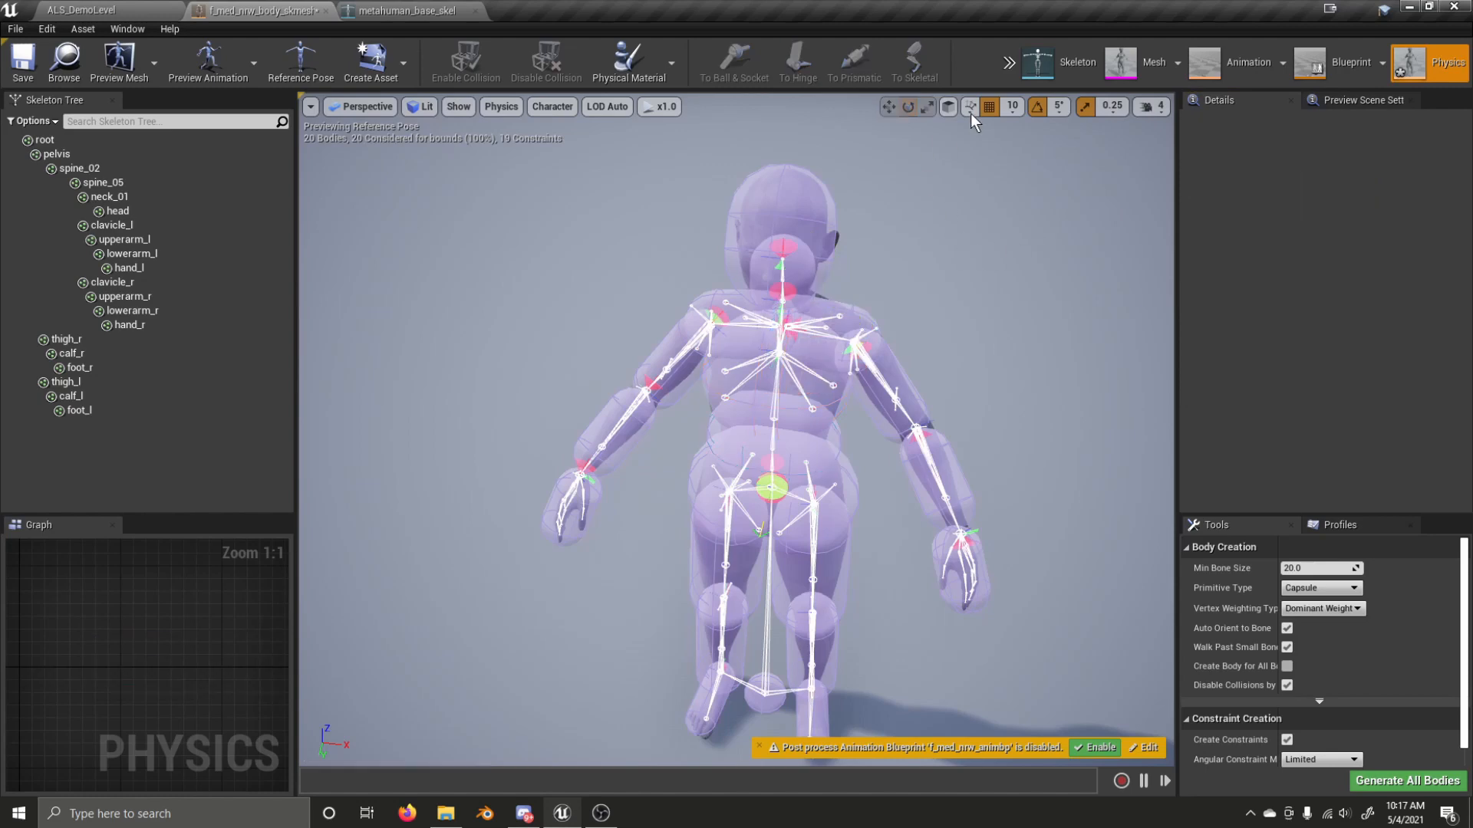
- Simulate all bodies instead of only the selected ones, check how the whole body collapses, and end the simulation
click(1008, 63)
click(1032, 95)
click(1009, 63)
click(1032, 95)
click(1009, 63)
mouse_move(1034, 112)
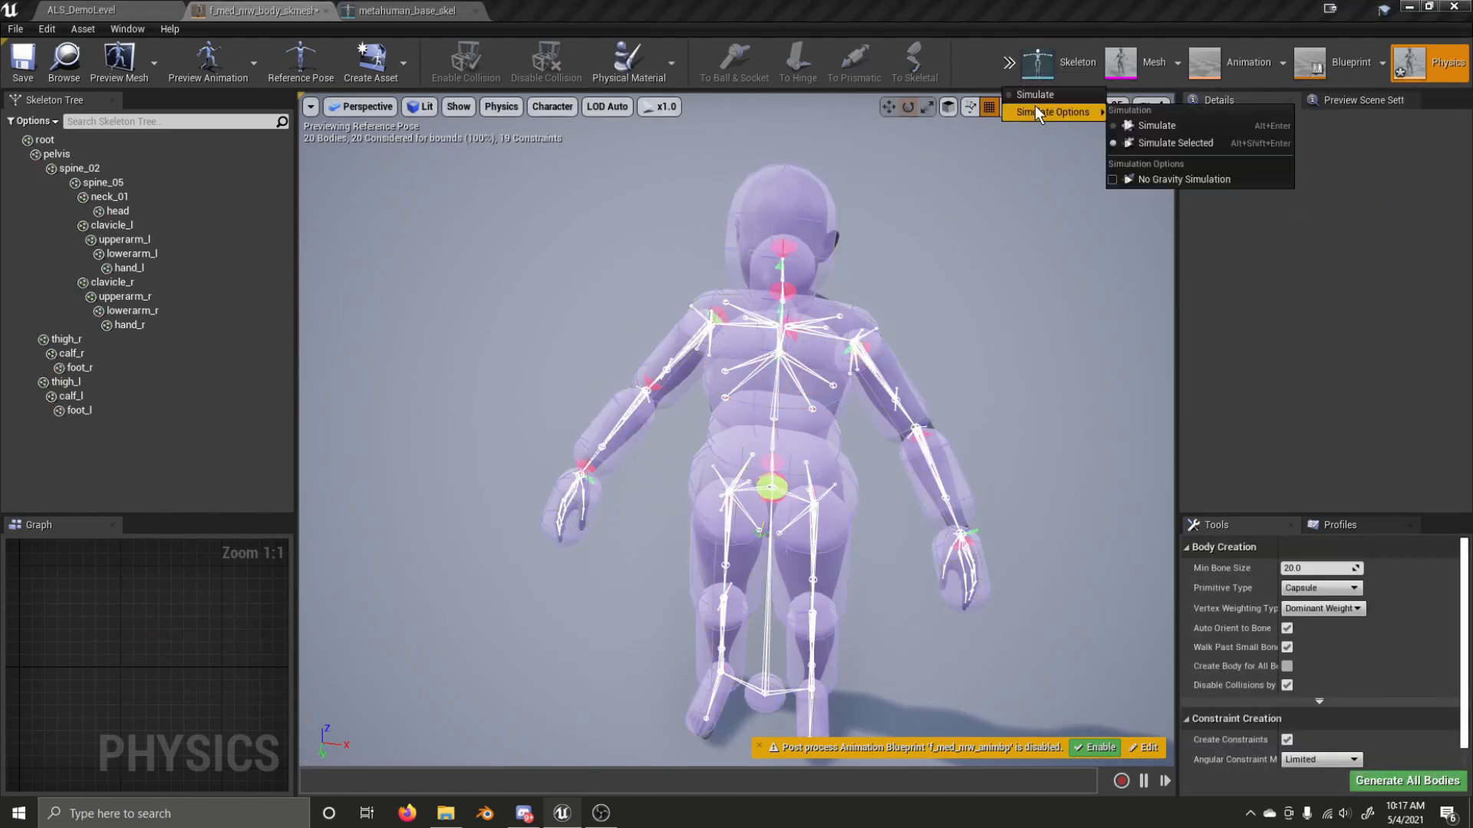
click(1140, 126)
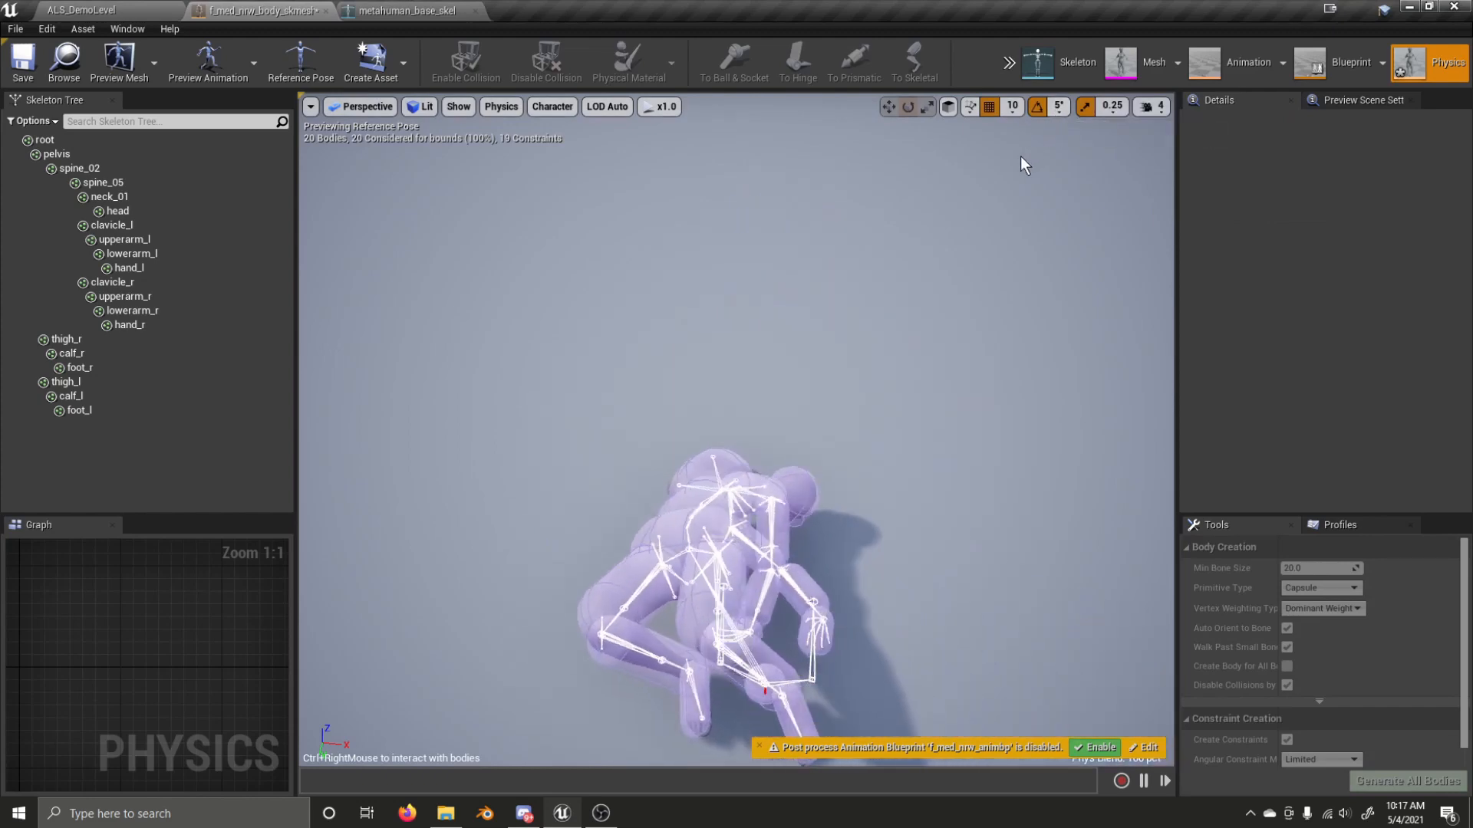
click(1008, 61)
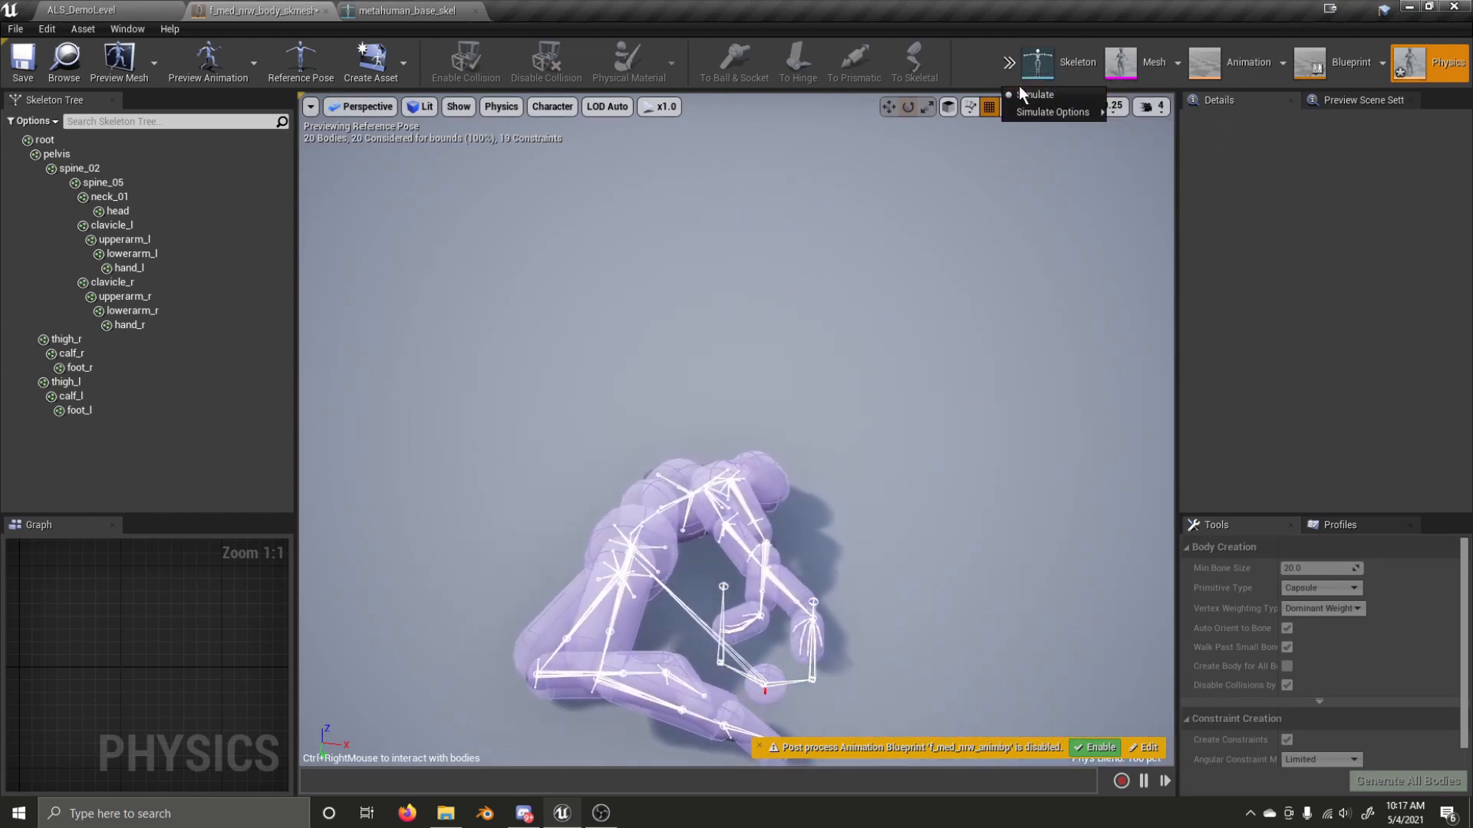
click(1022, 94)
- Set the spine_02 : pelvis constraint's Twist Limit to 11.25 and its Swing 2 Limit to 22.5
right_drag(827, 388, 818, 343)
right_drag(758, 489, 755, 493)
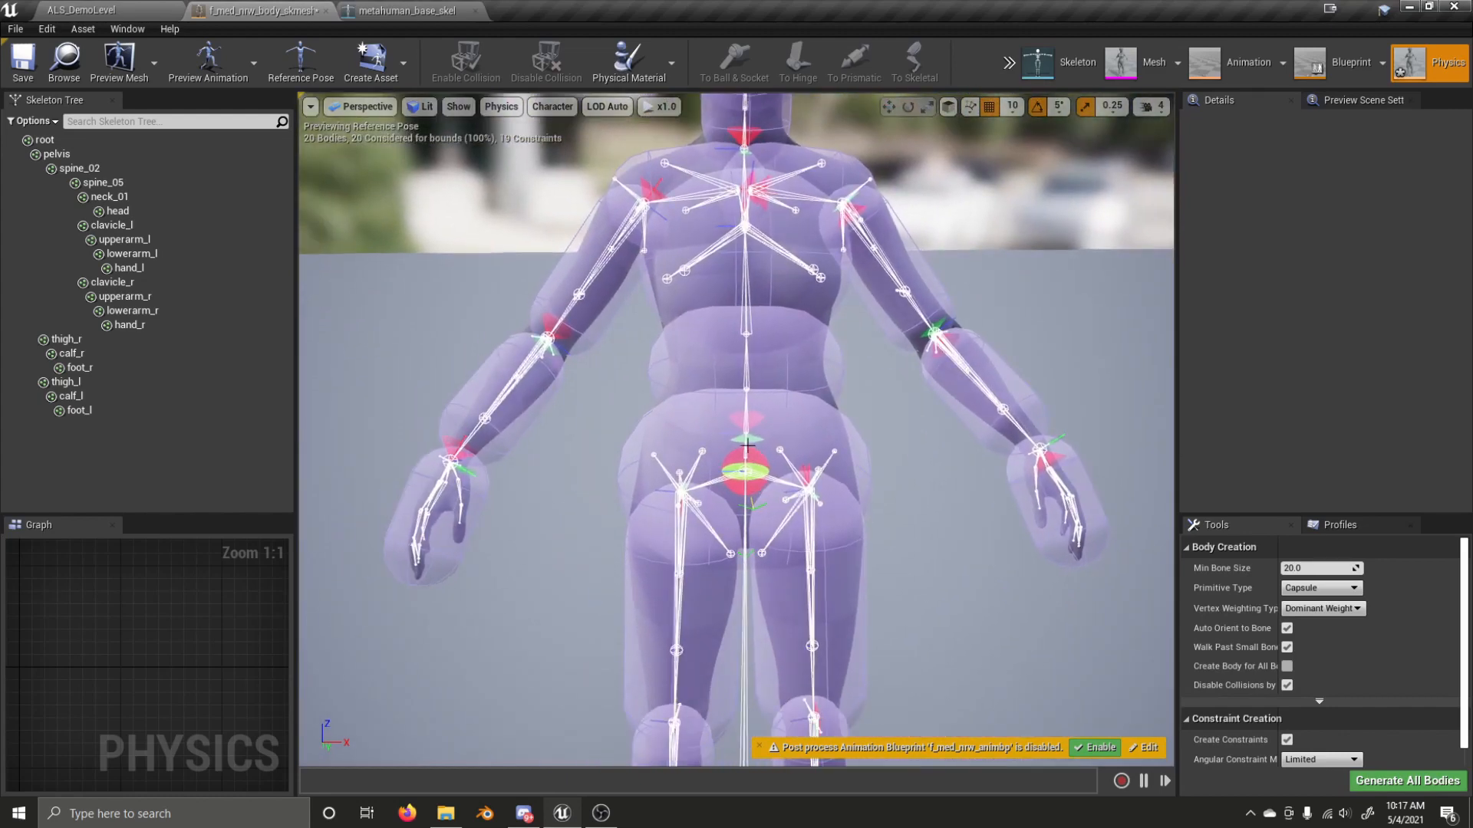
click(747, 441)
scroll(1304, 454, down, 1)
scroll(1301, 454, down, 2)
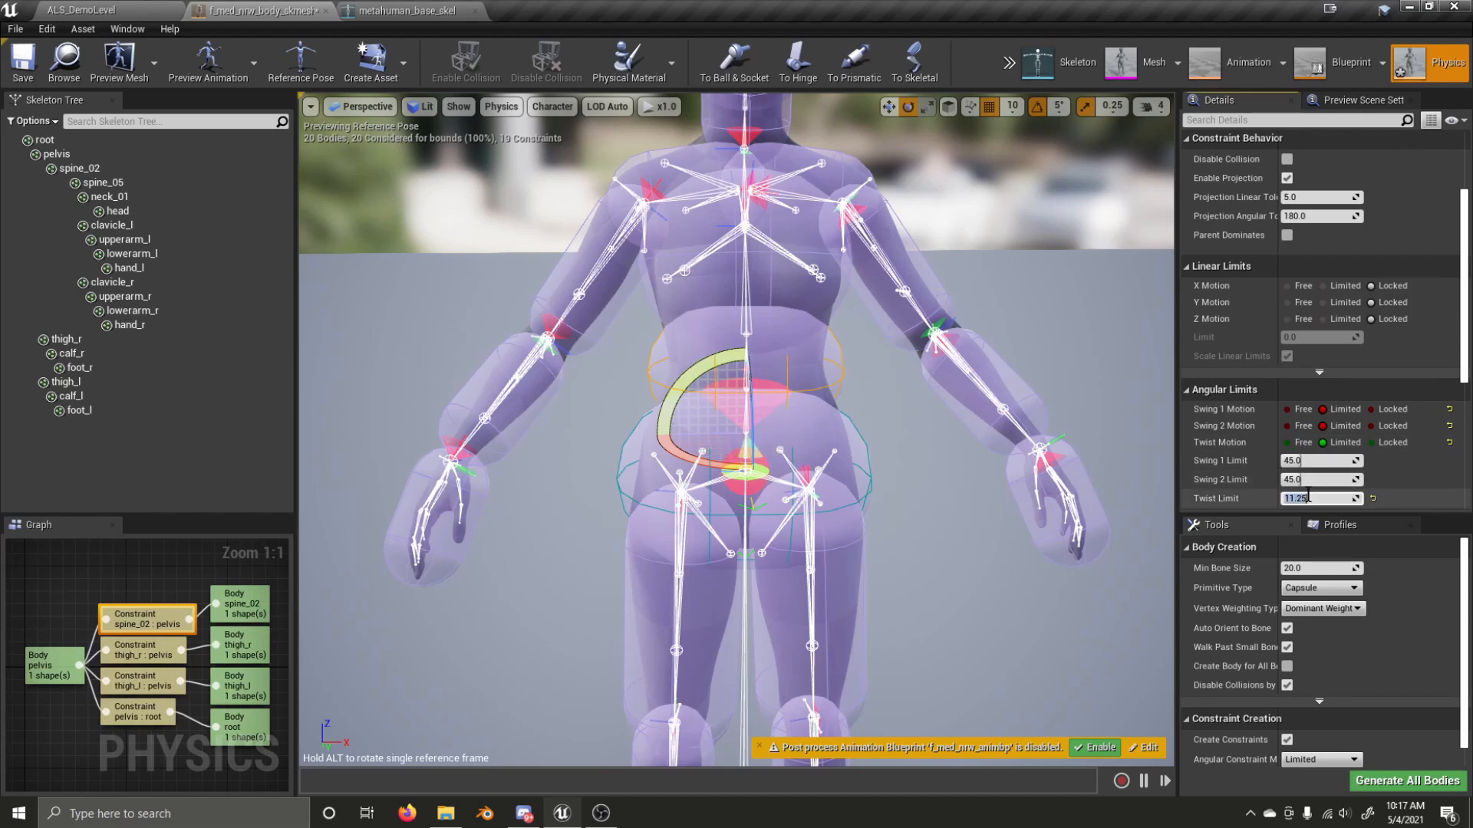
key(Return)
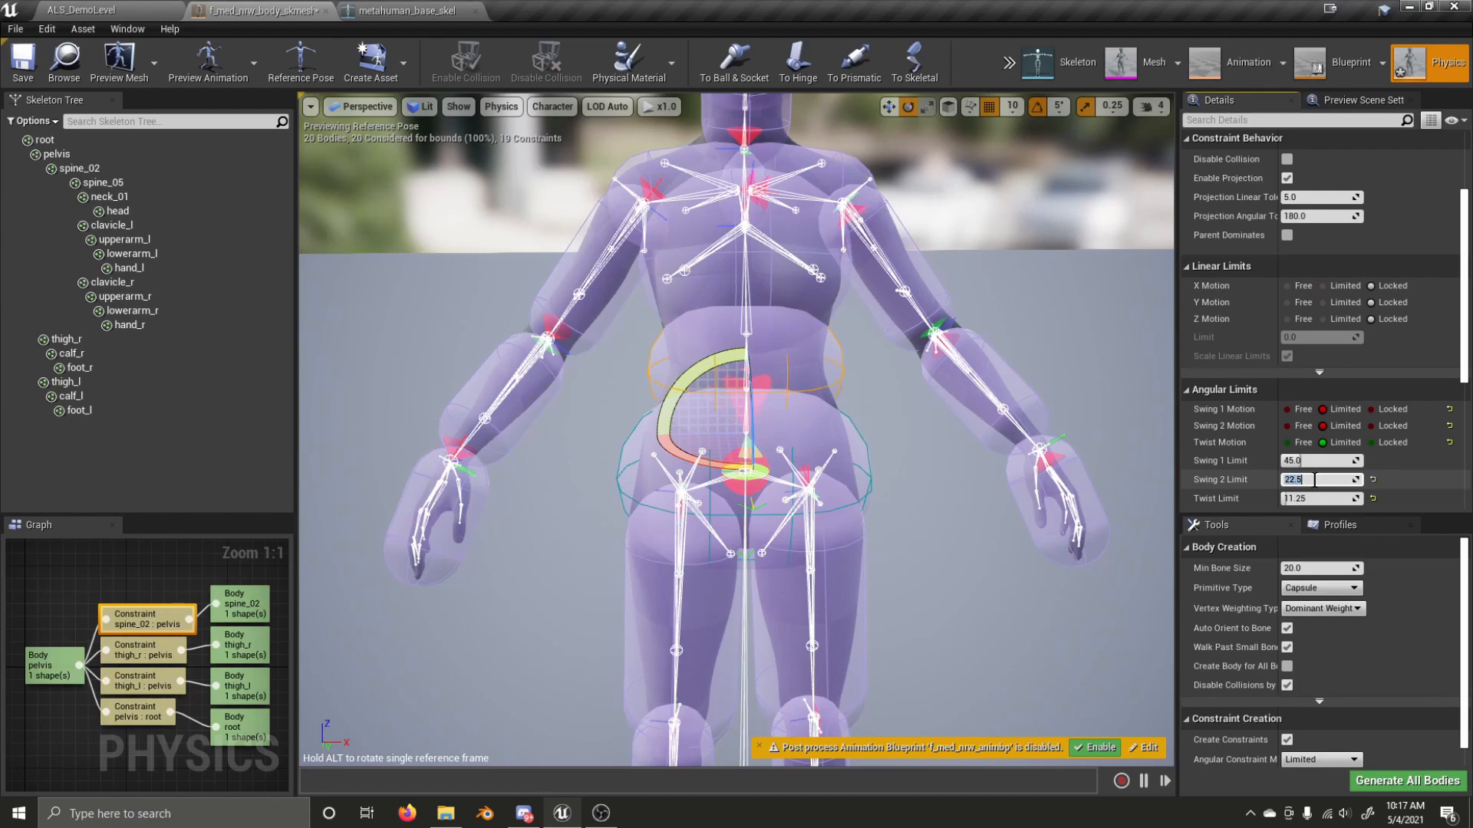
- Rotate the spine_02 : pelvis constraint to reorient its swing limit cone at the waist
right_drag(997, 445, 758, 411)
drag(758, 410, 721, 380)
right_drag(917, 443, 945, 443)
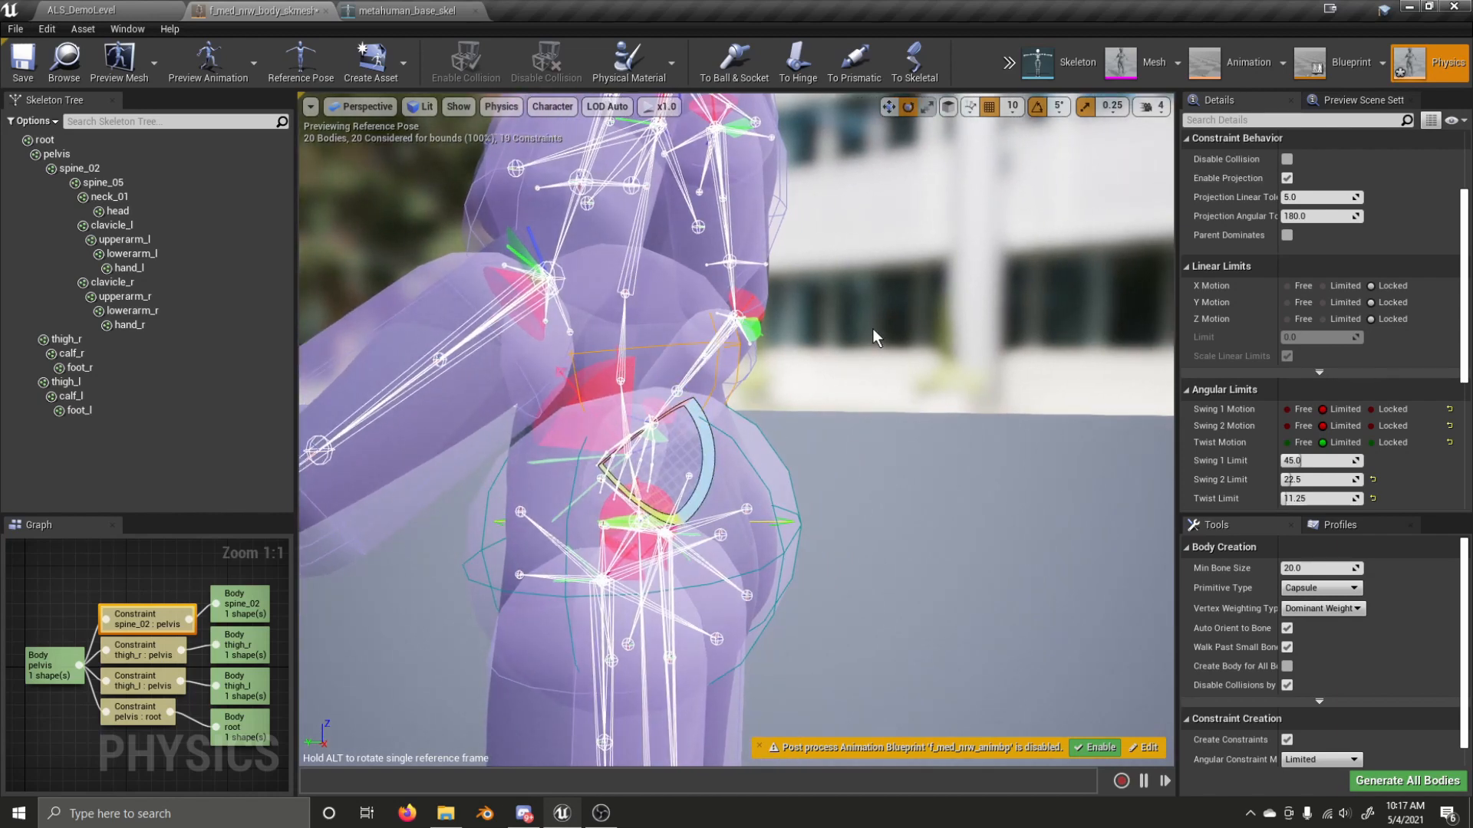
drag(712, 452, 705, 419)
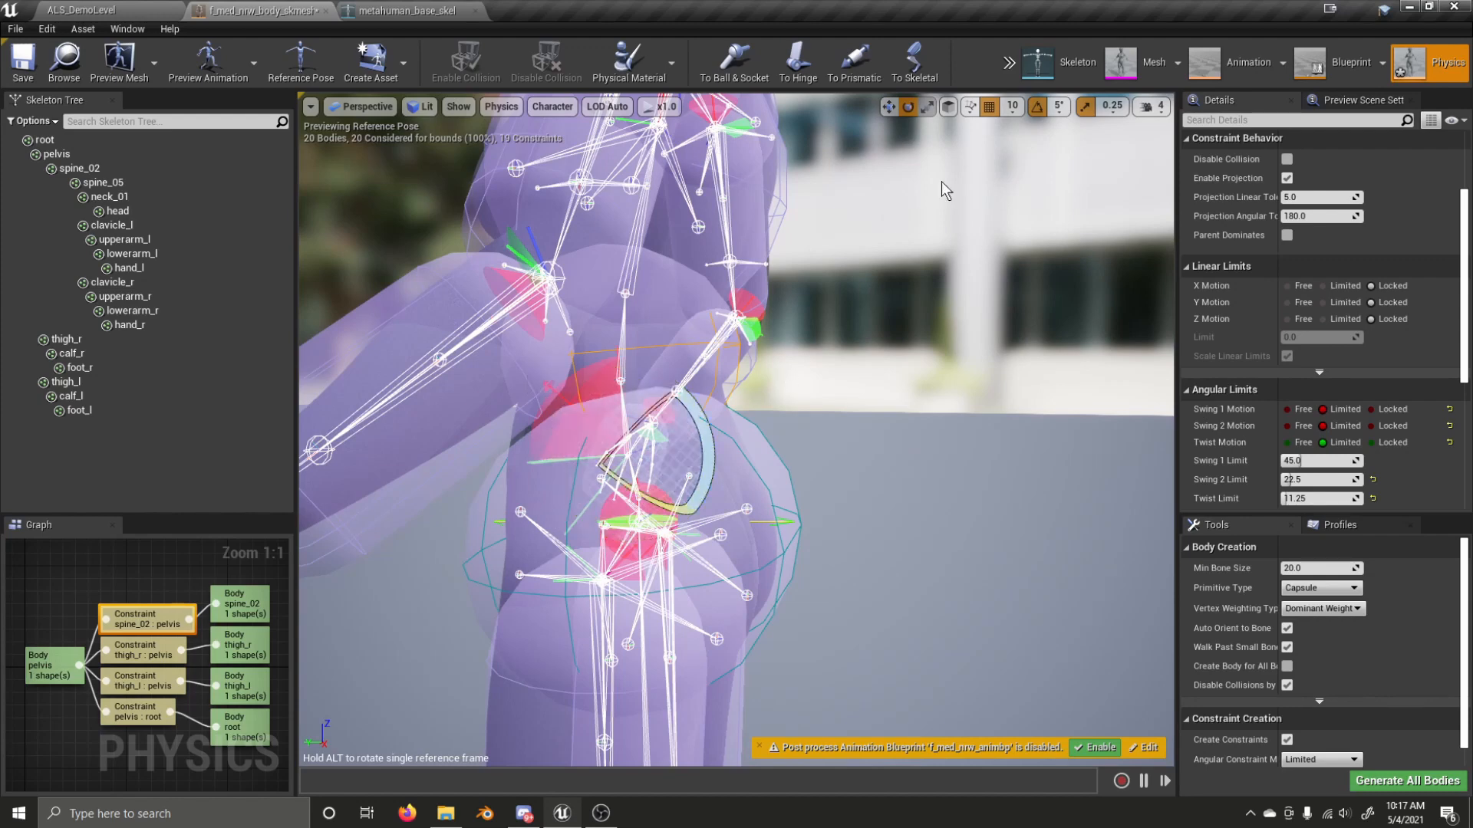
- Set the Physics Type of all leg bodies from thigh_r to foot_l to Kinematic
click(742, 442)
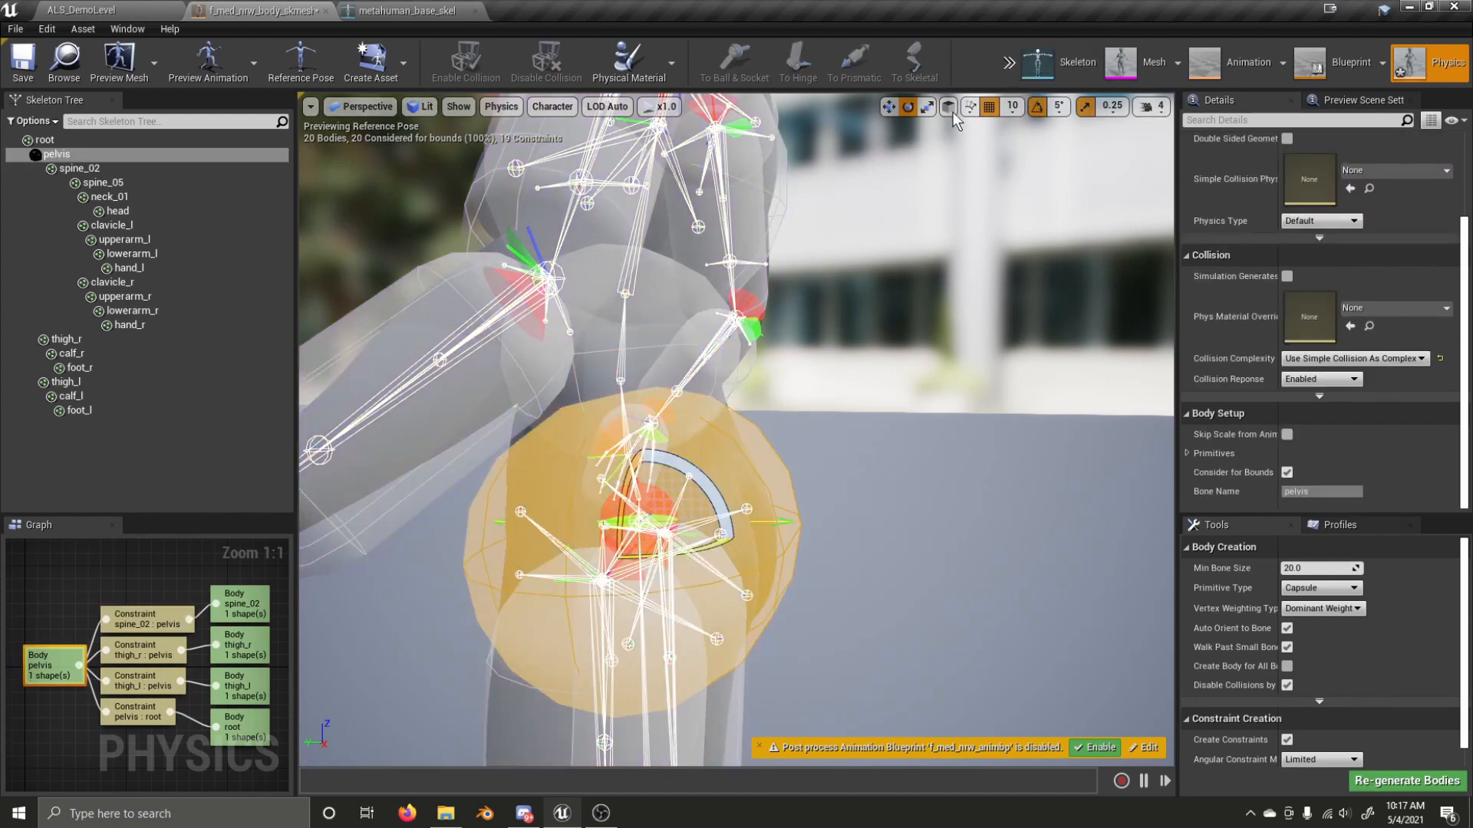
scroll(761, 493, down, 5)
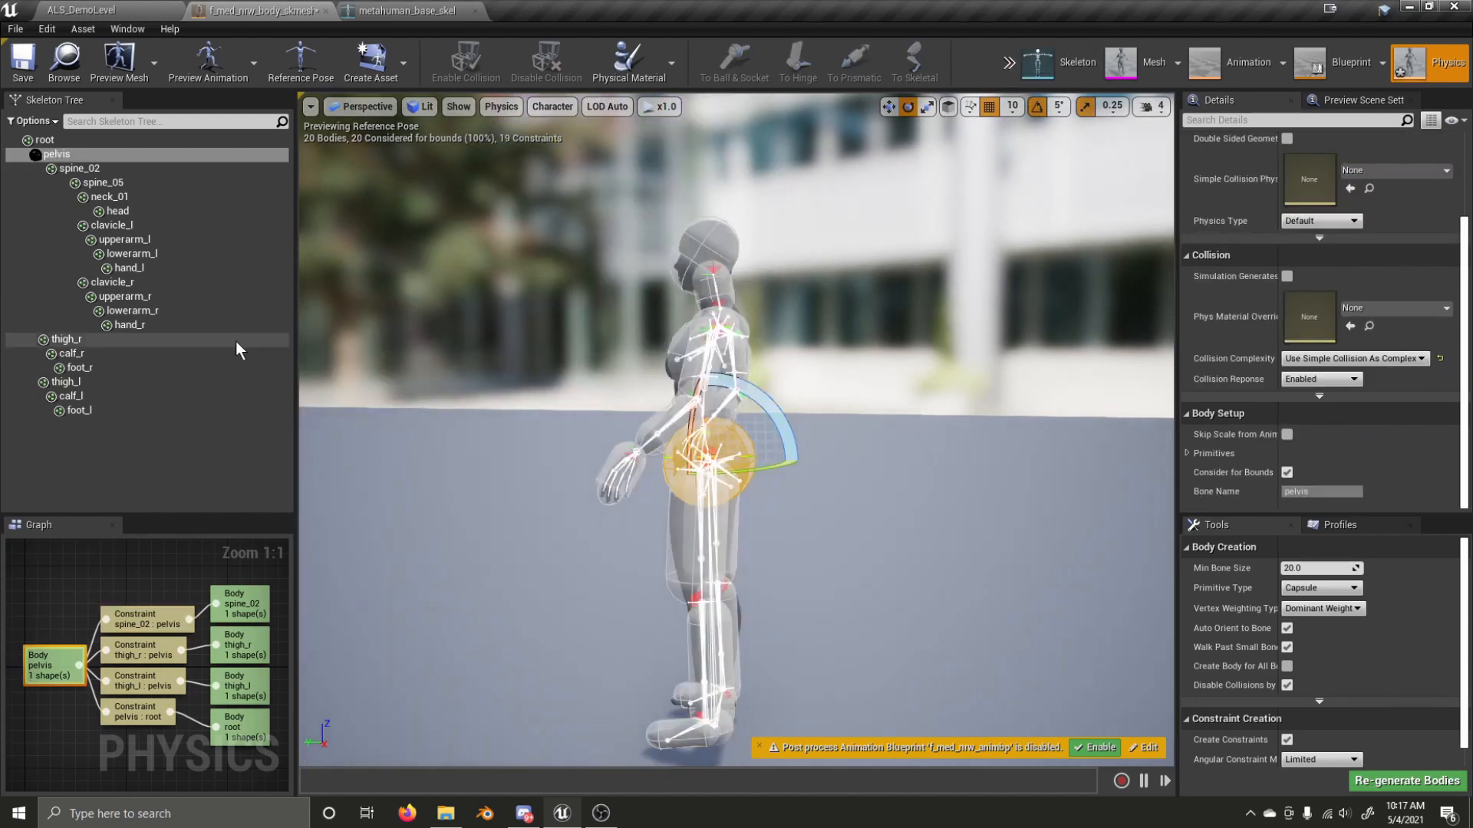
click(196, 341)
shift+click(126, 411)
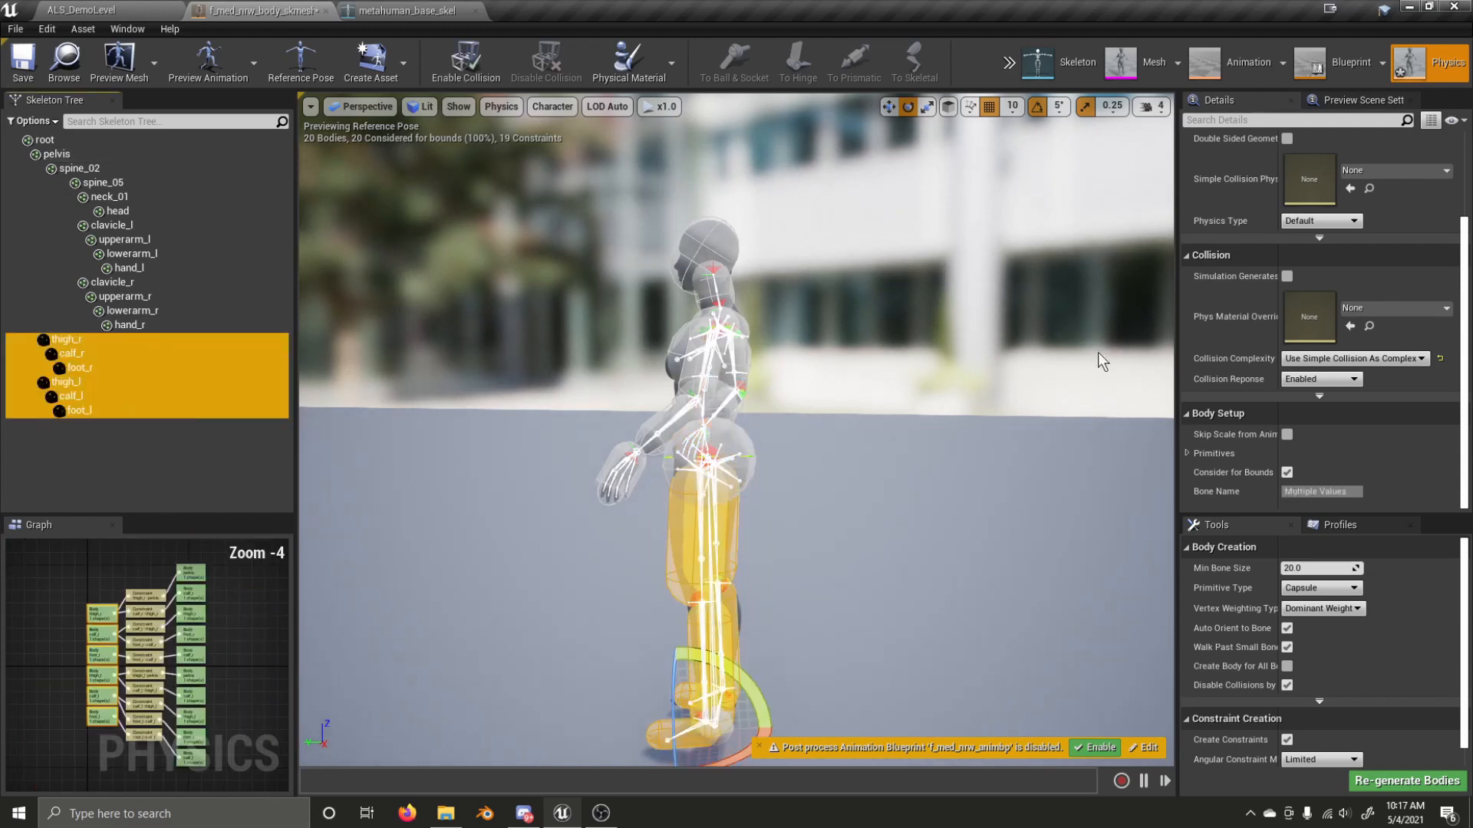
click(1314, 220)
click(1314, 232)
click(1315, 221)
click(1242, 262)
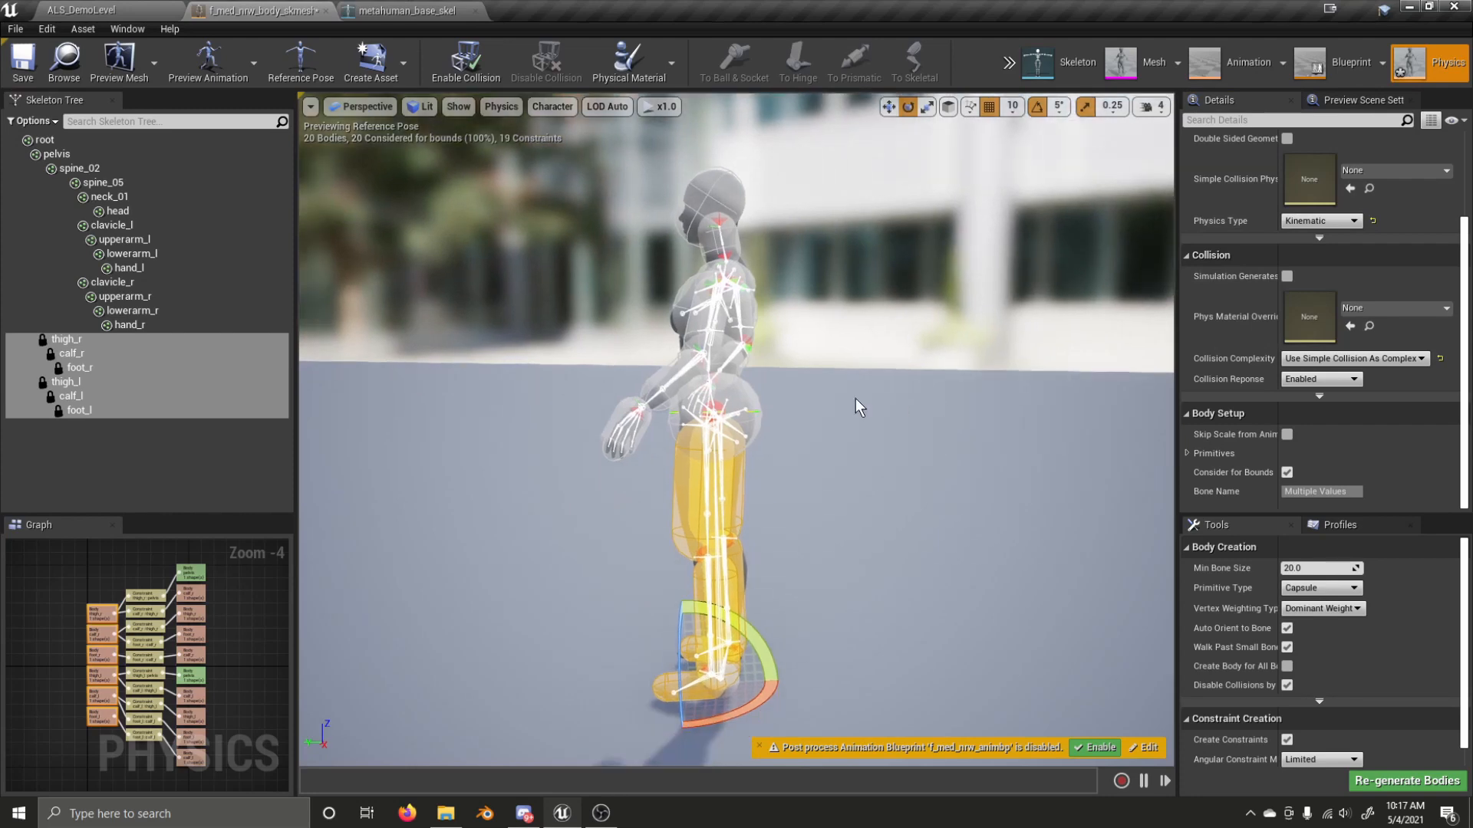
- Simulate only the pelvis body and the bodies below it twice, check how the body falls, and end each simulation
click(727, 401)
click(1009, 64)
mouse_move(1058, 113)
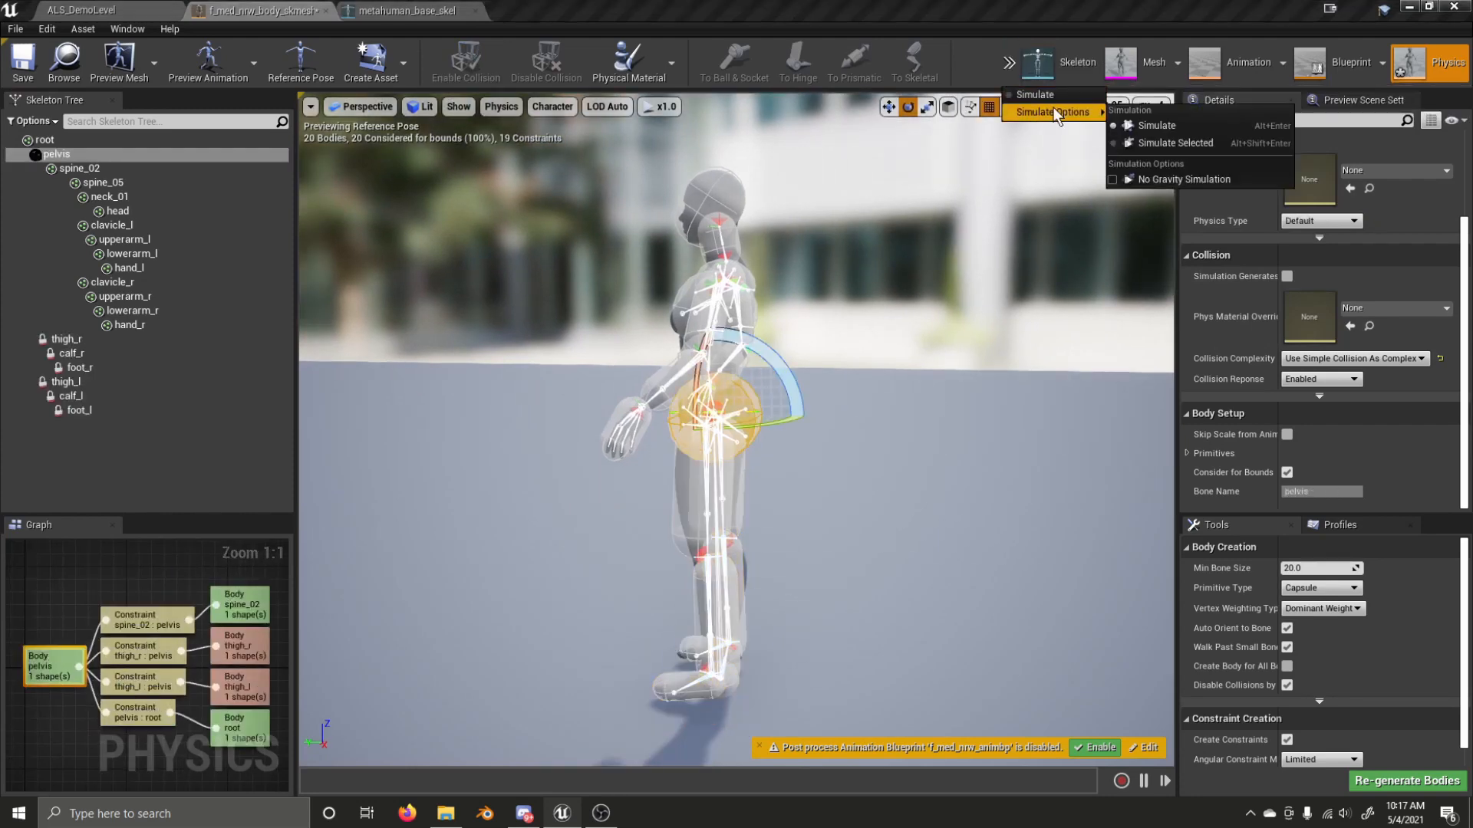
click(1135, 126)
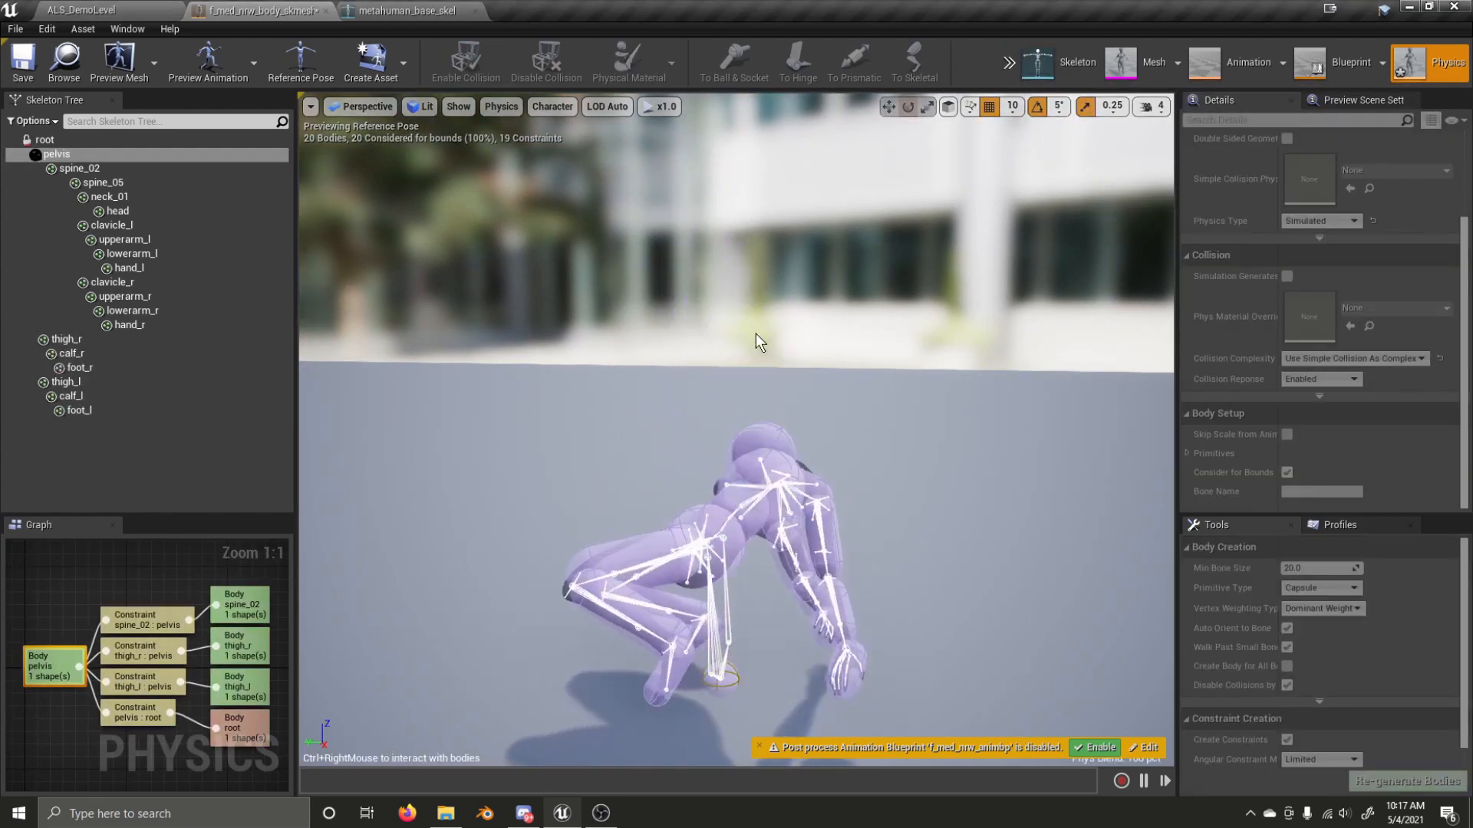
click(1016, 66)
click(1020, 97)
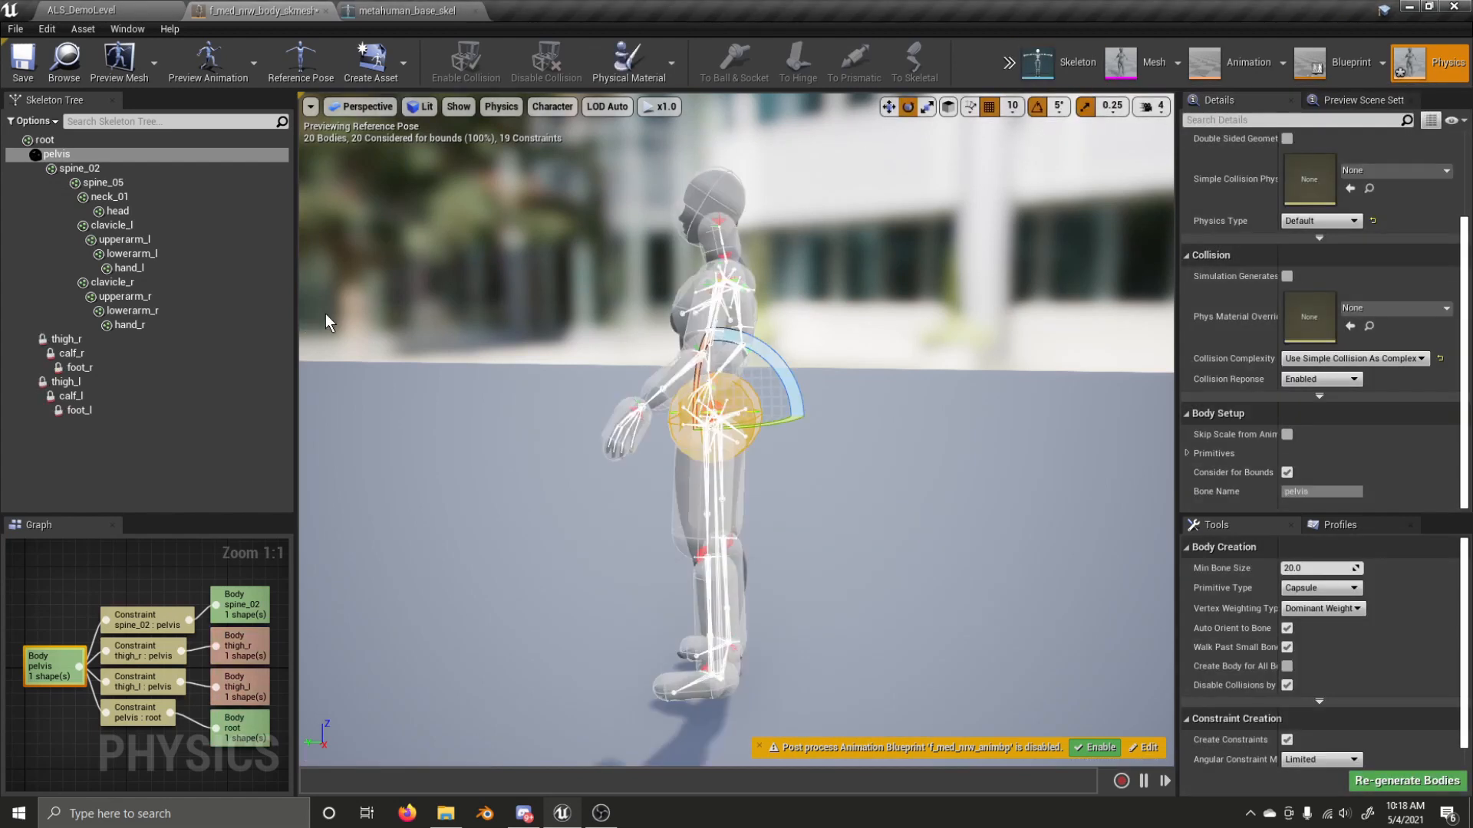
click(1008, 63)
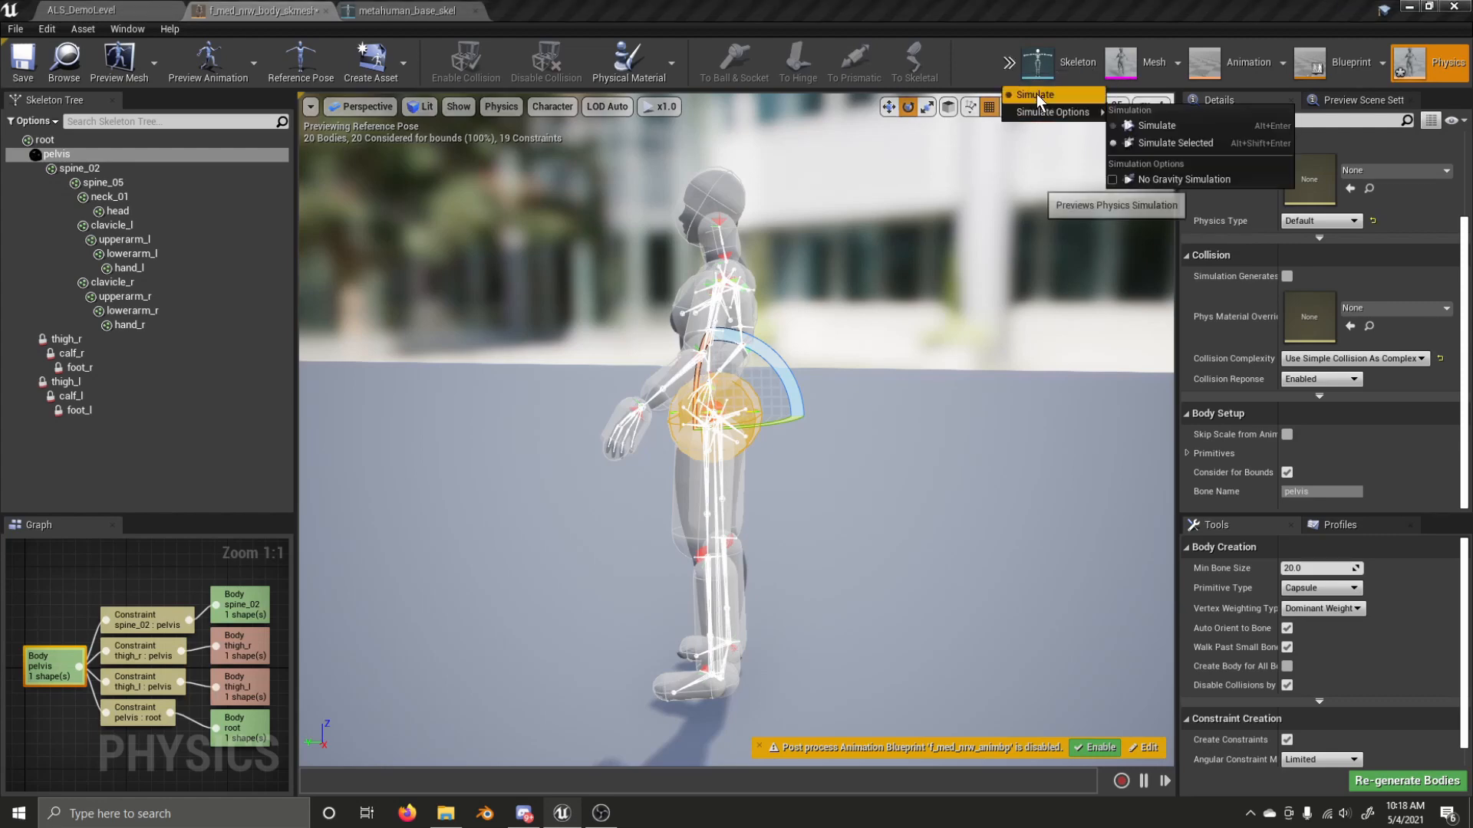
click(1037, 95)
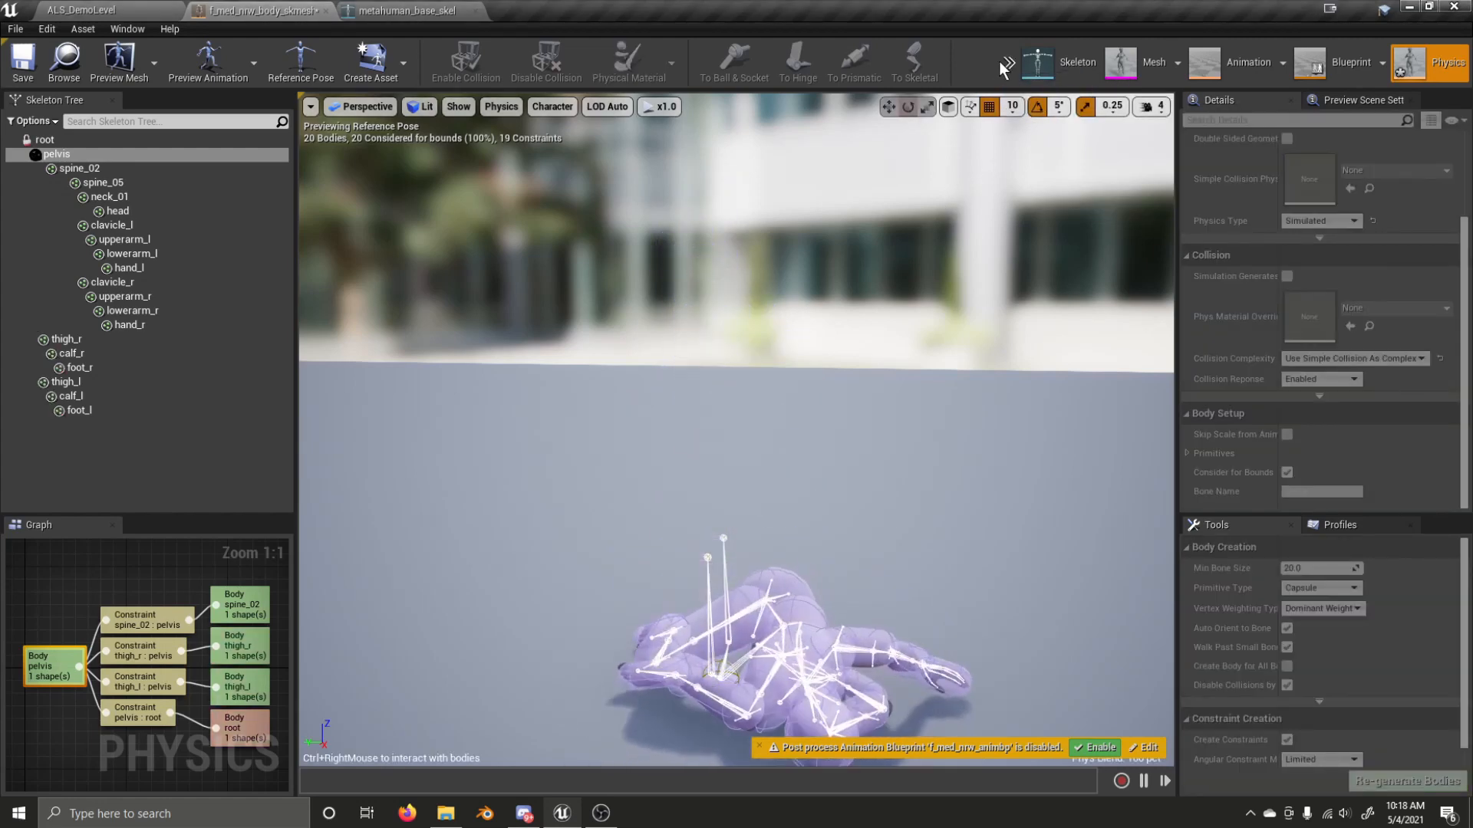
click(1014, 77)
click(1020, 104)
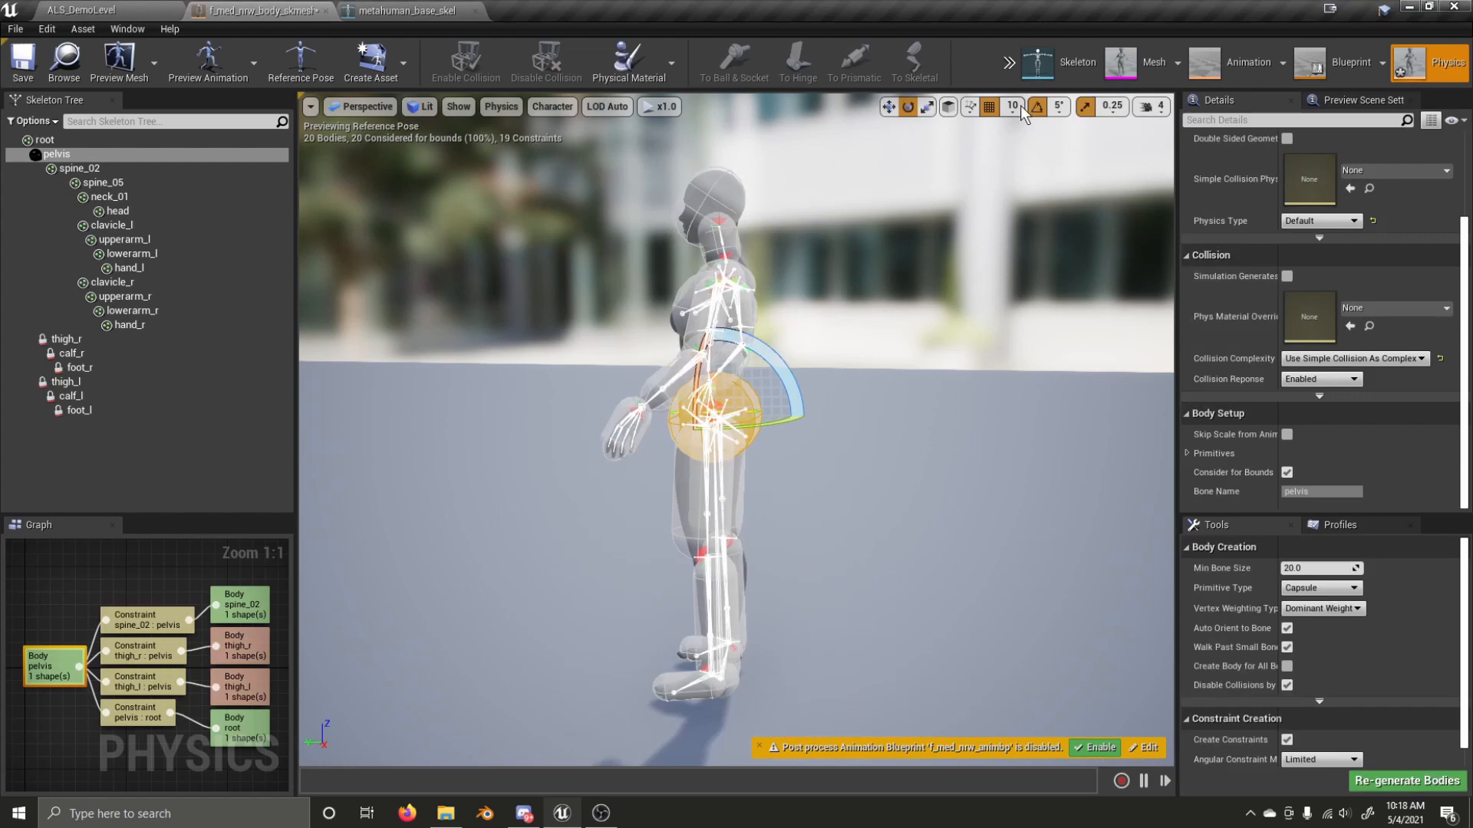
- Reset the Physics Type of all leg bodies from thigh_r to foot_l to Default
click(95, 340)
shift+click(80, 409)
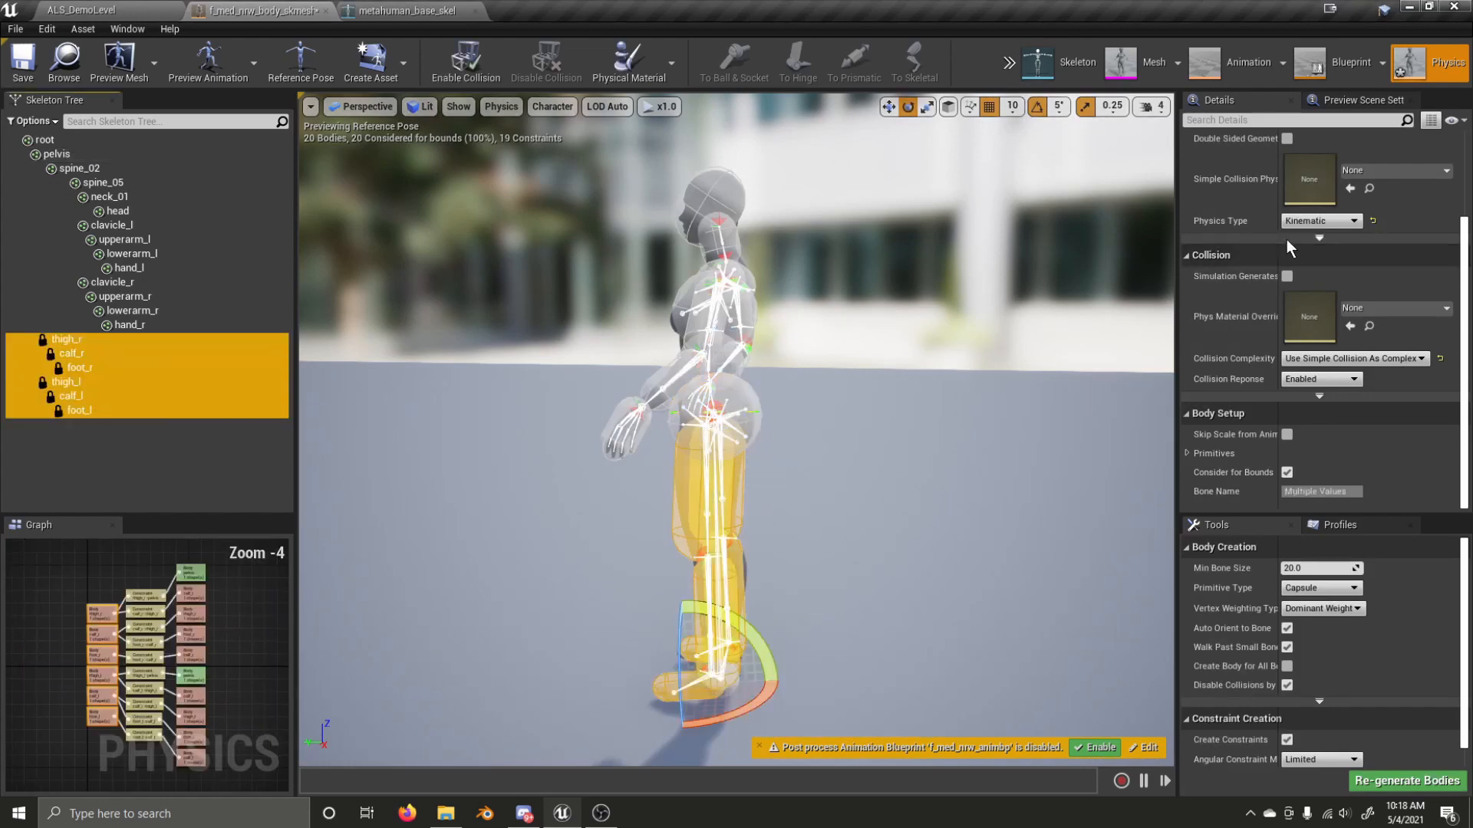
click(1373, 220)
- Select the spine_02 : pelvis constraint and examine its limit cone at the waist from several angles
alt+drag(1073, 276, 1166, 249)
key(w)
mouse_move(741, 349)
right_down()
mouse_move(729, 362)
mouse_move(741, 349)
right_up()
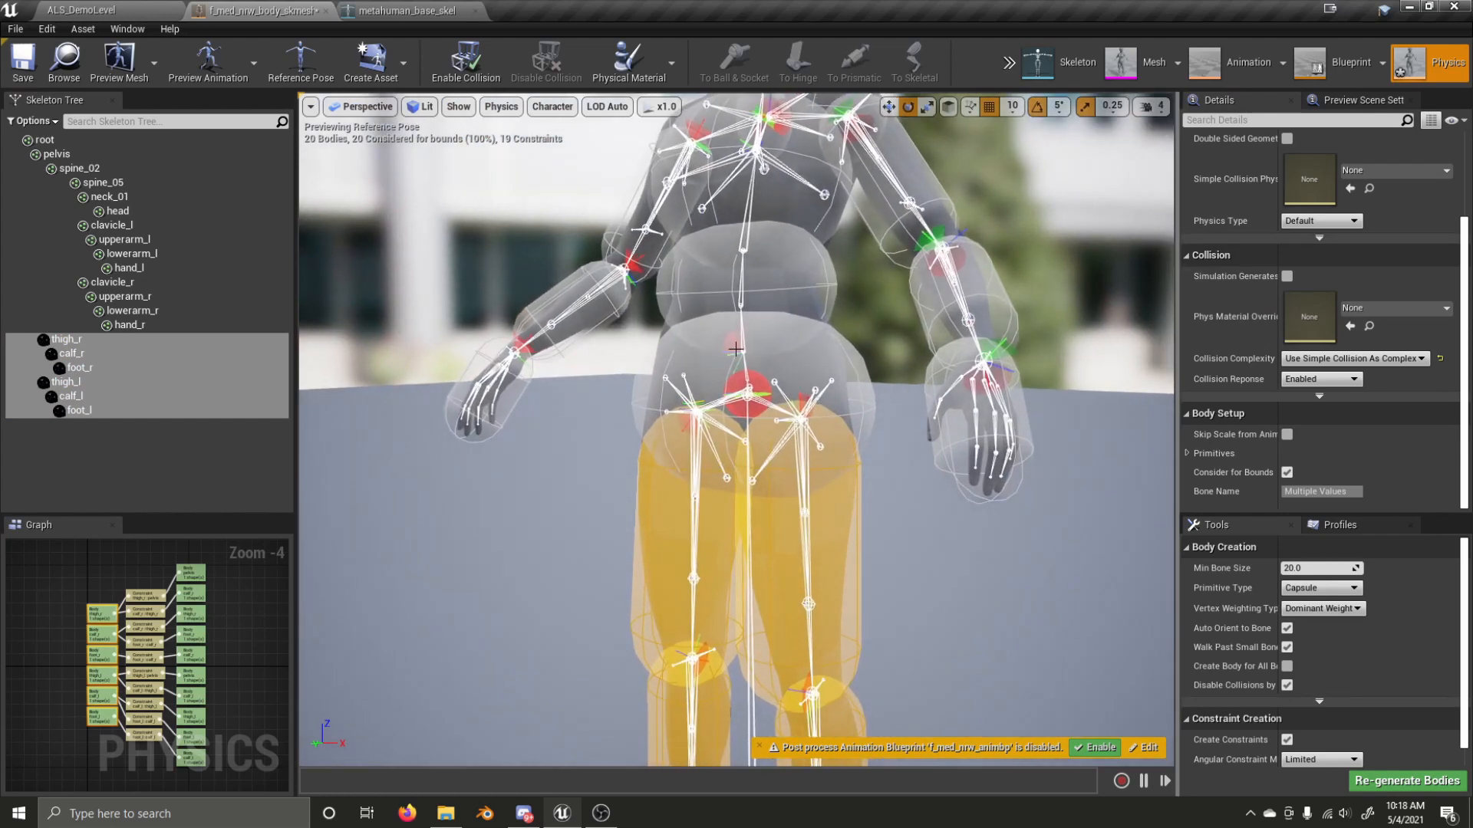
click(735, 349)
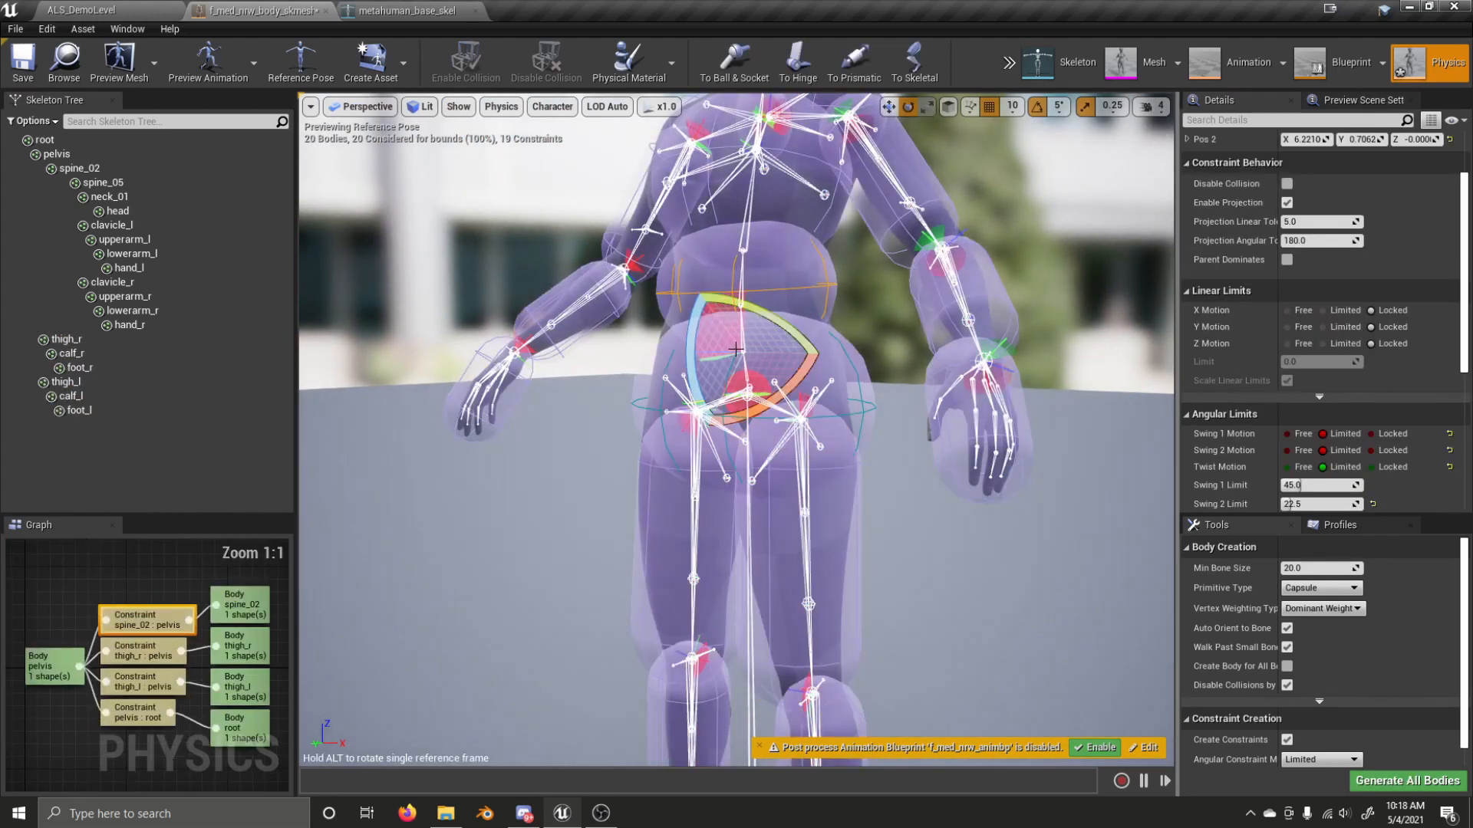
key(d)
right_drag(856, 378, 653, 476)
key(s)
key(w)
key(s)
key(w)
right_drag(736, 430, 675, 368)
key(s)
key(w)
key(s)
mouse_move(978, 242)
right_down()
mouse_move(970, 234)
mouse_move(977, 243)
right_up()
key(s)
- Simulate only the selected spine_02 : pelvis constraint's upper body, check how it bends at the waist, and end the simulation
click(1008, 63)
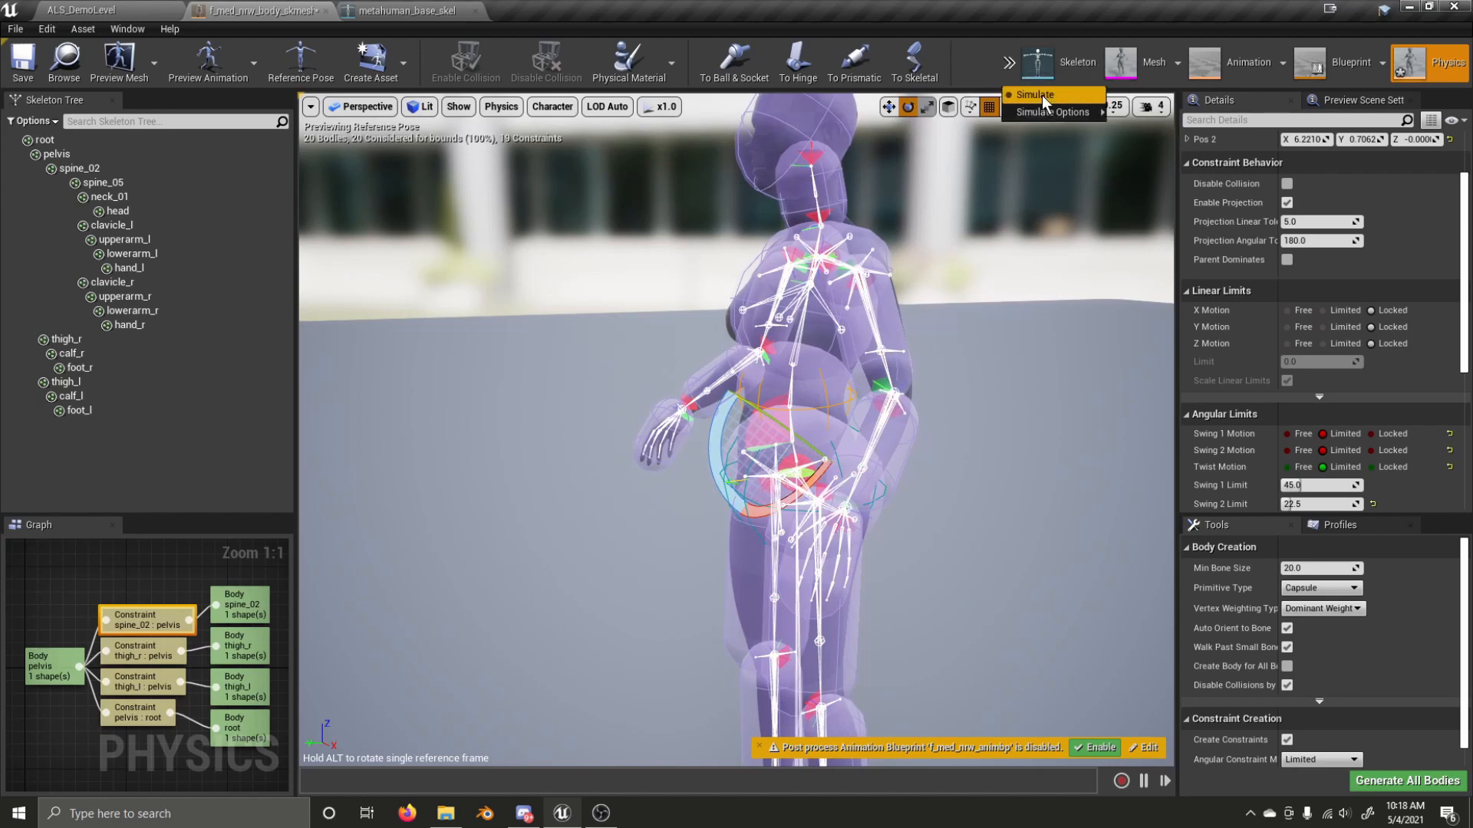
click(1042, 95)
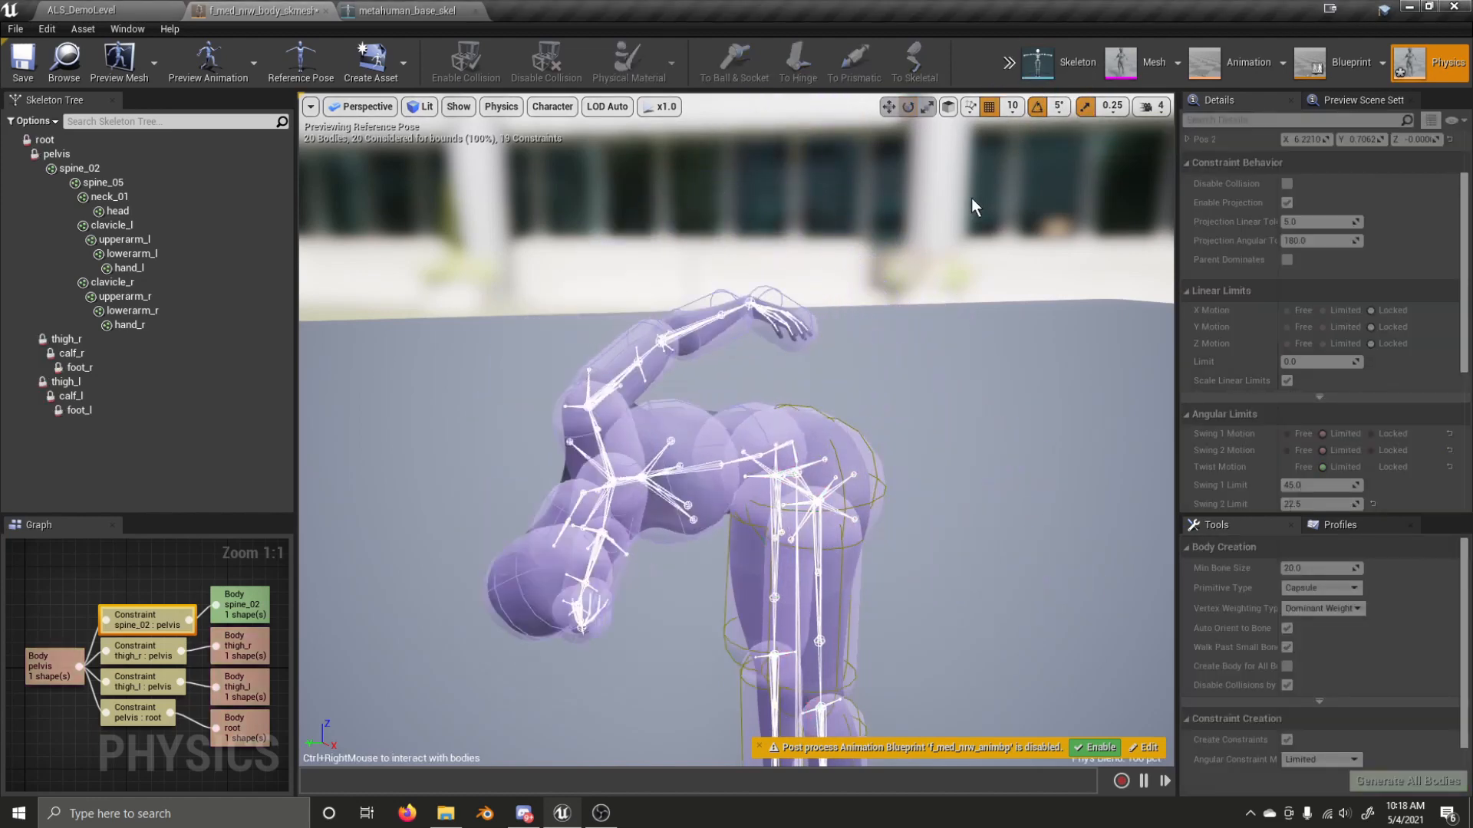
click(1008, 63)
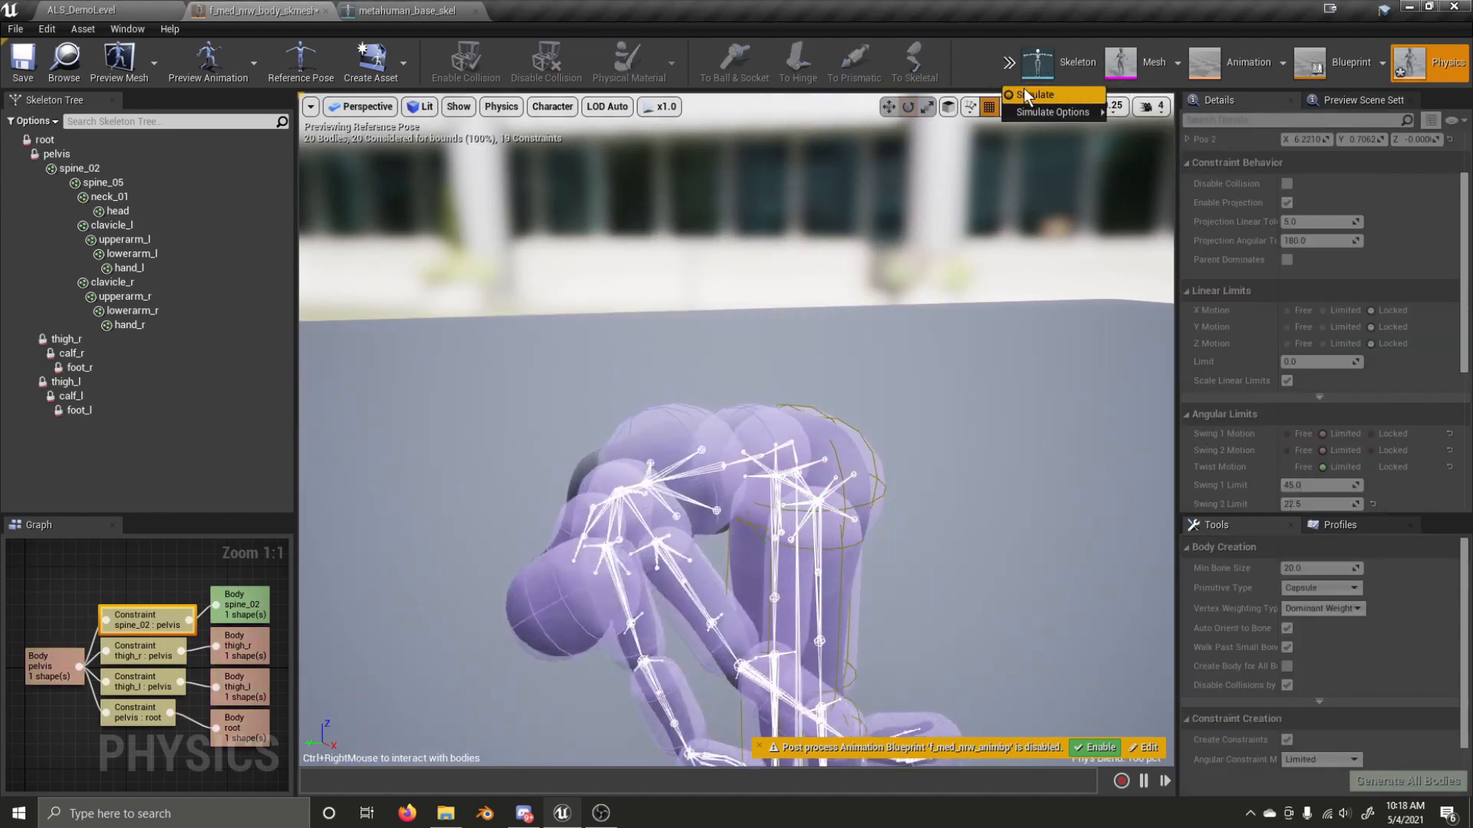
click(1042, 95)
- Examine the clavicle_r : spine_05 constraint and the spine_05 body around the chest from several angles
scroll(793, 347, up, 5)
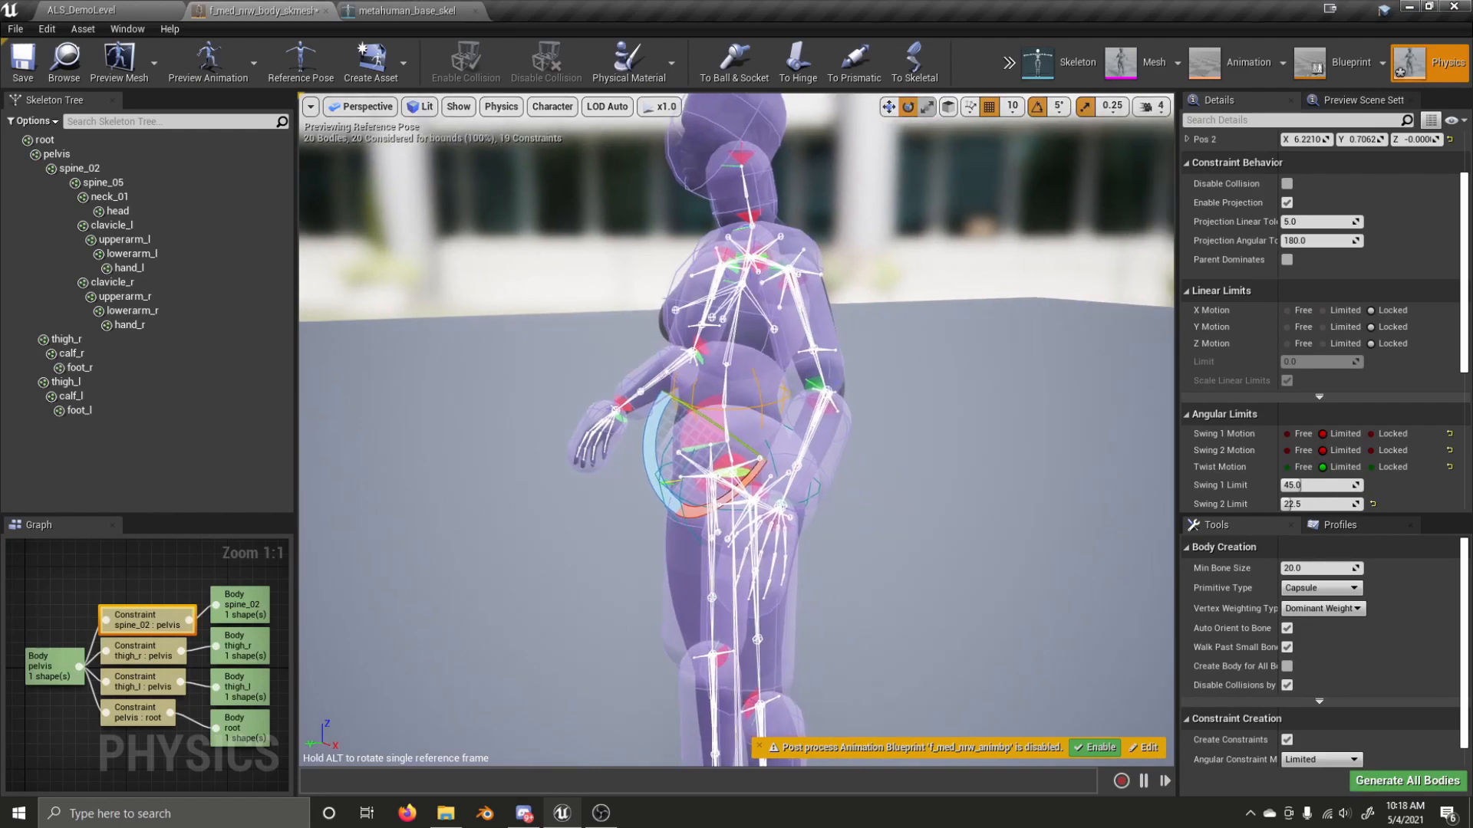
click(805, 303)
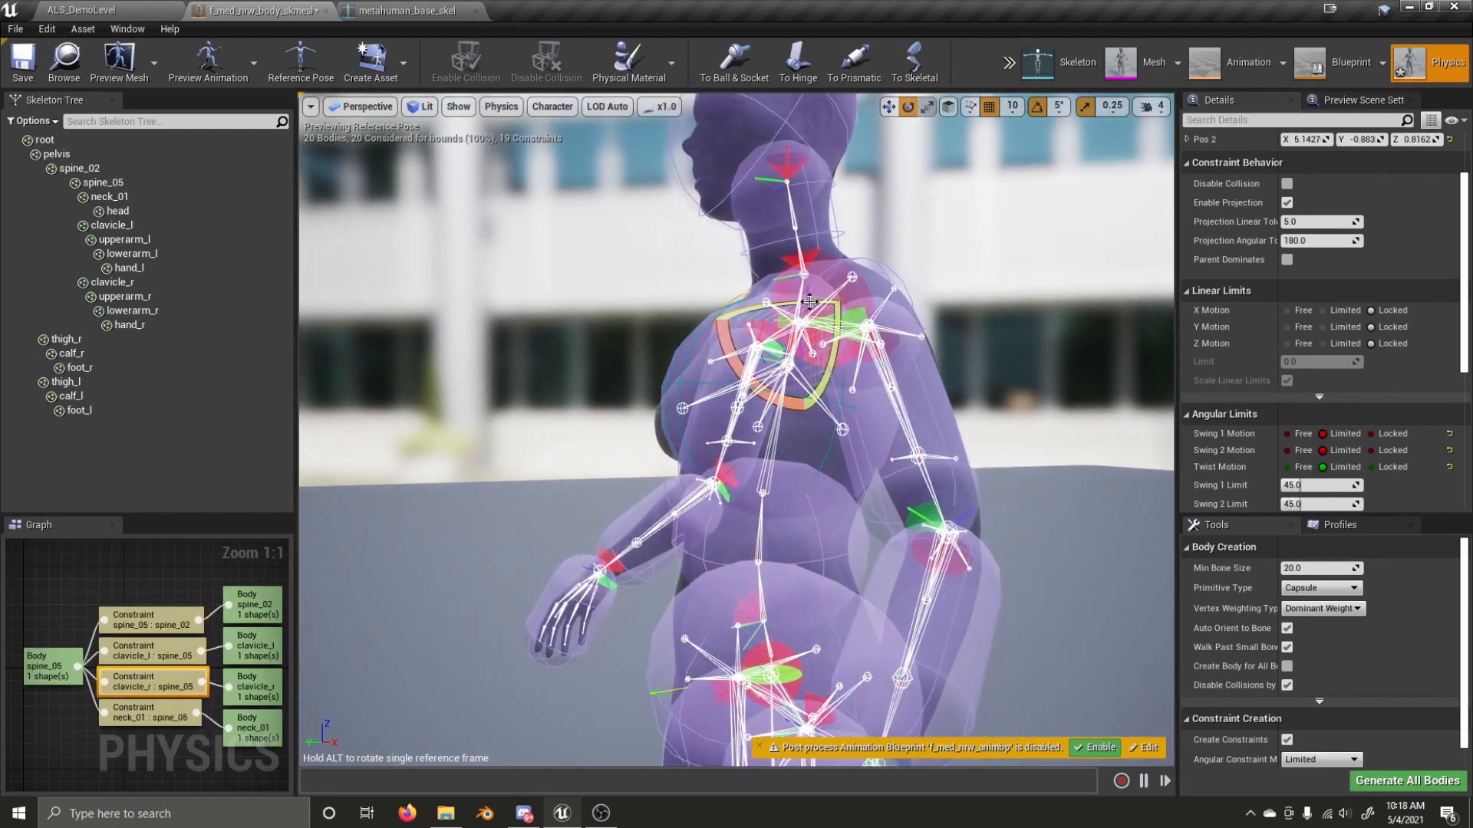
alt+drag(806, 303, 902, 257)
key(f)
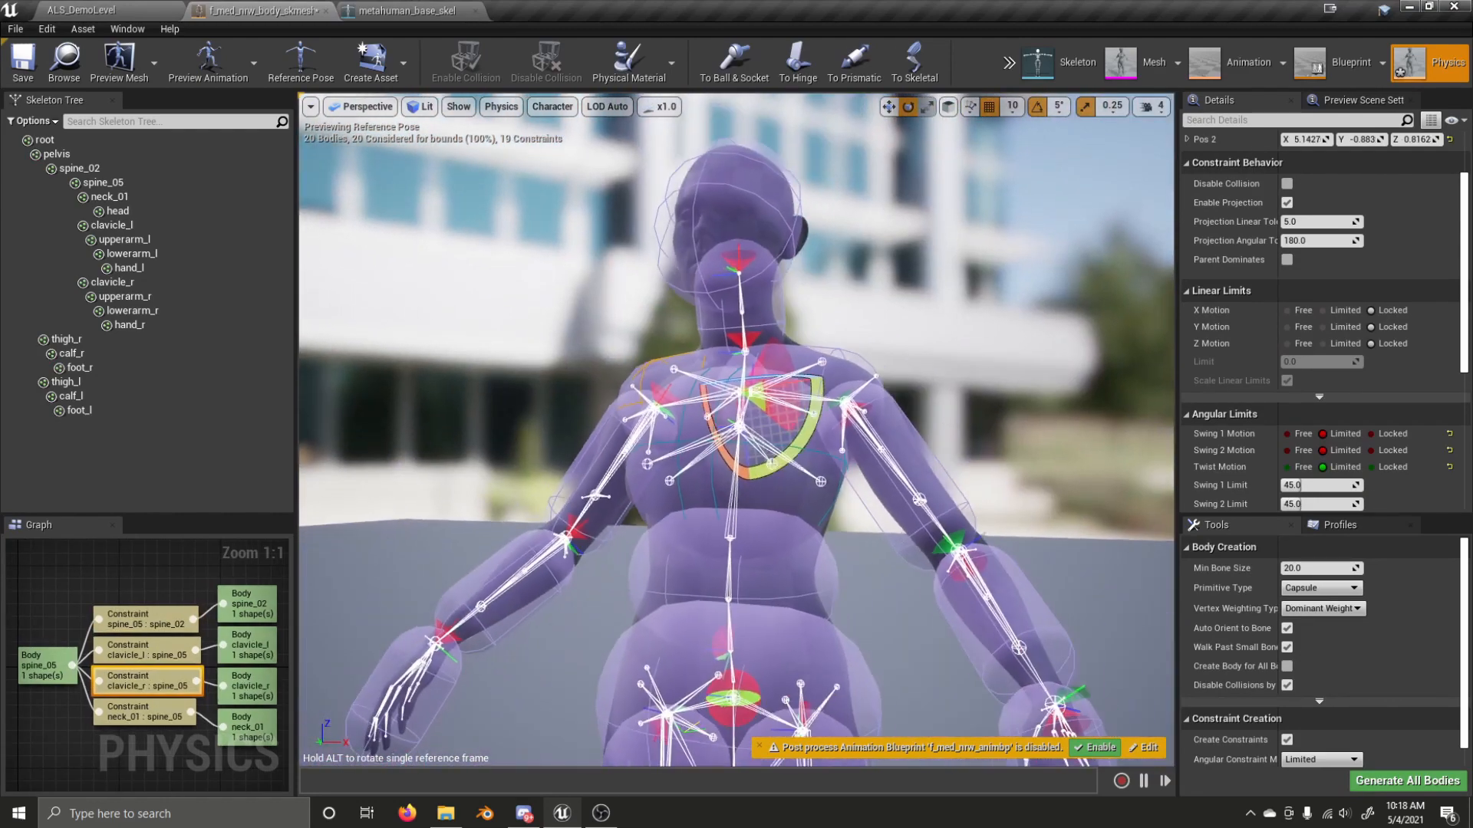
click(696, 332)
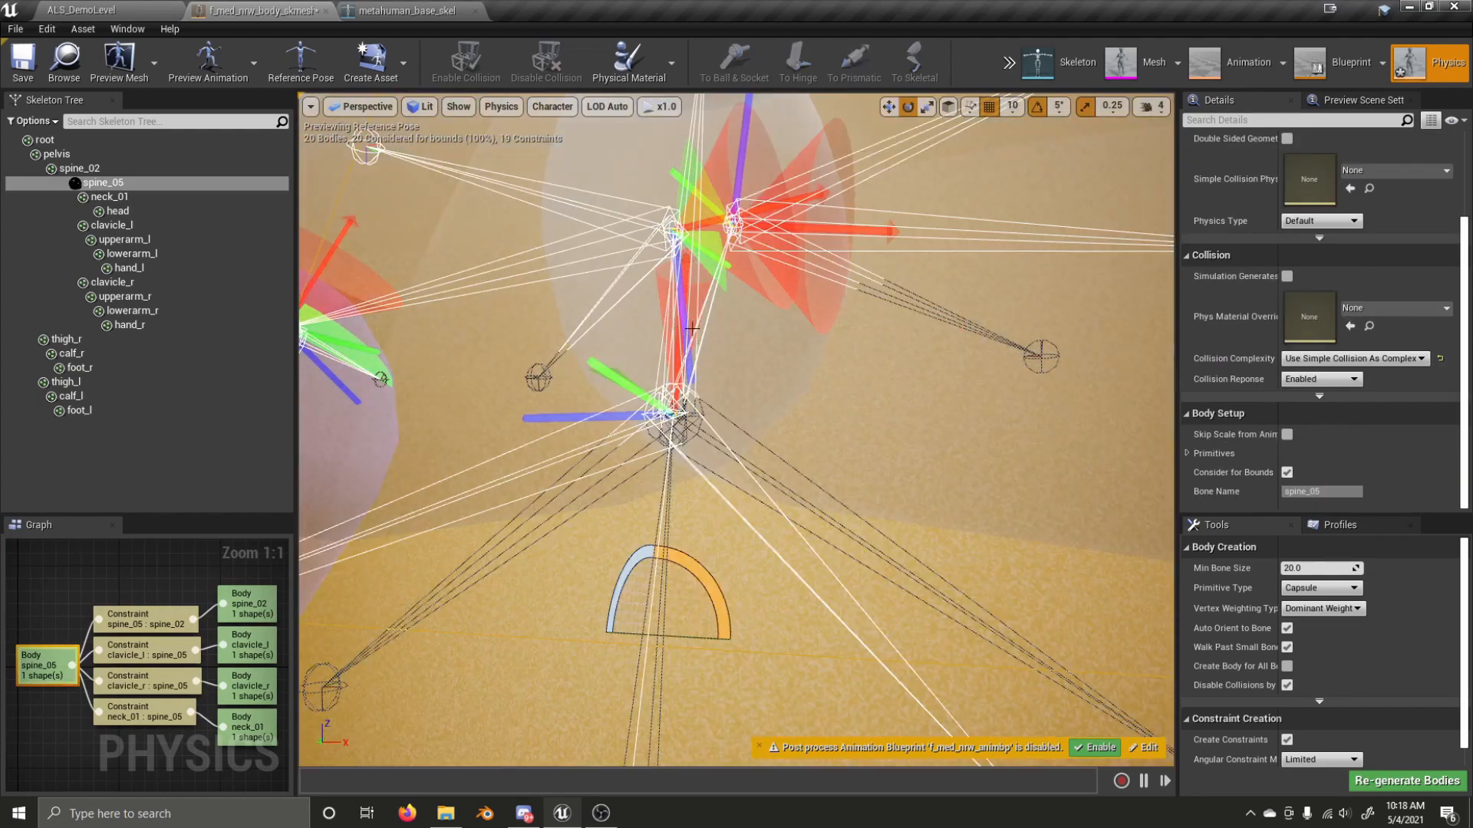
key(f)
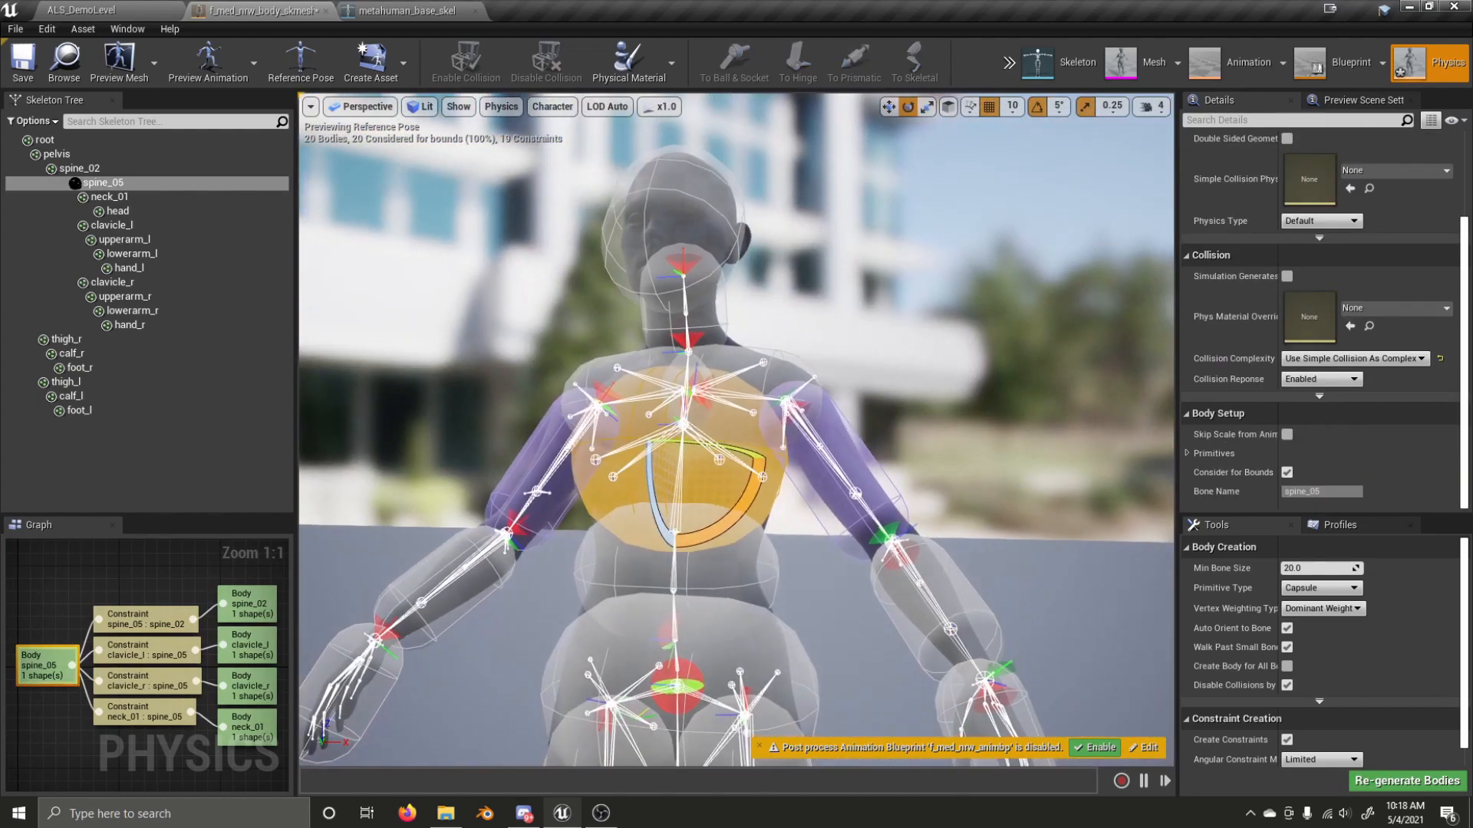
click(687, 401)
key(d)
right_drag(753, 358, 491, 368)
drag(858, 466, 882, 426)
right_drag(960, 353, 433, 253)
key(a)
key(w)
- Set the Angular Damping of all bodies from root to foot_l to 50 and clear the selection
click(126, 144)
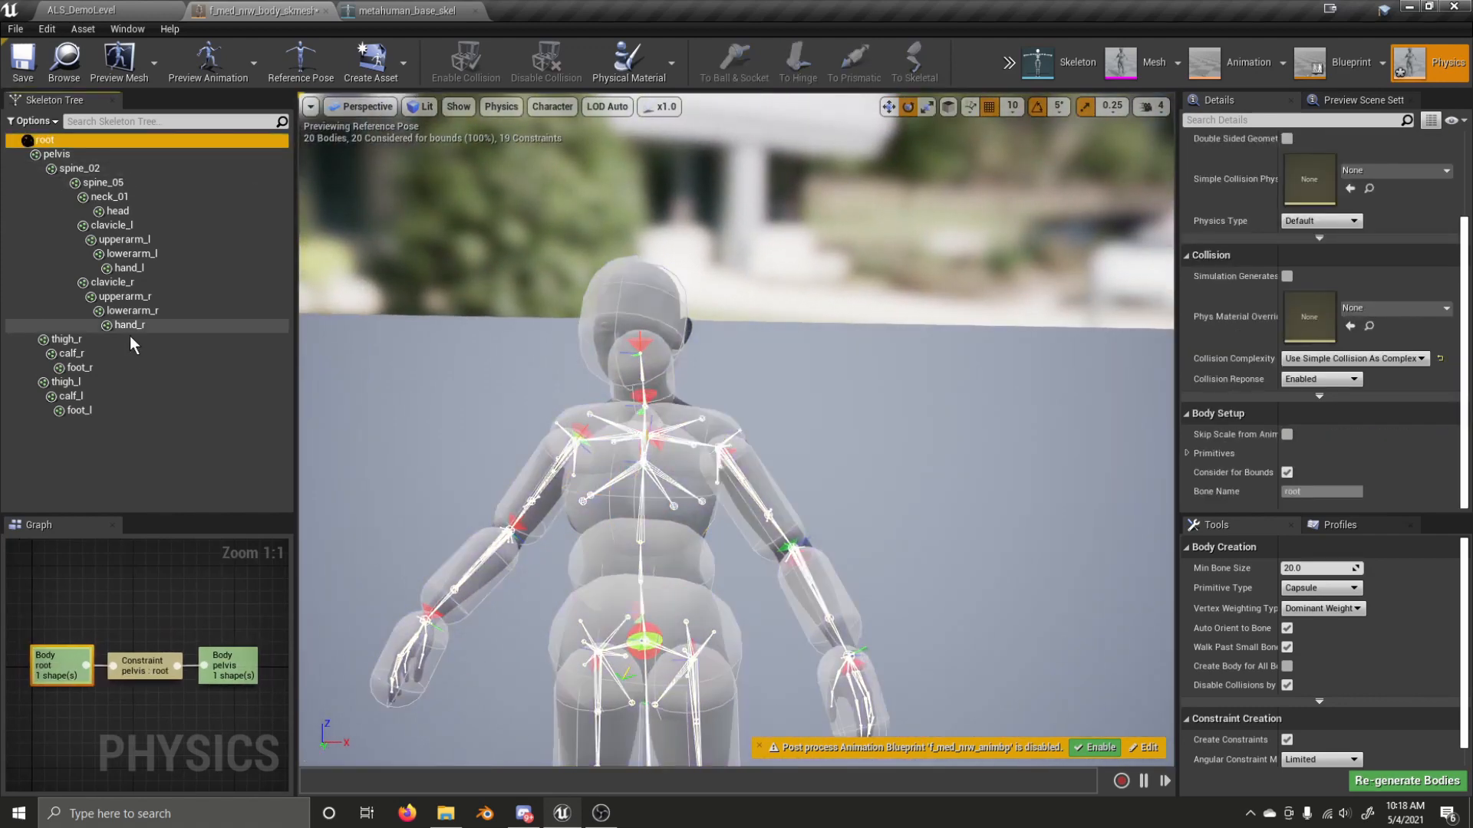
shift+click(119, 411)
scroll(1296, 312, up, 3)
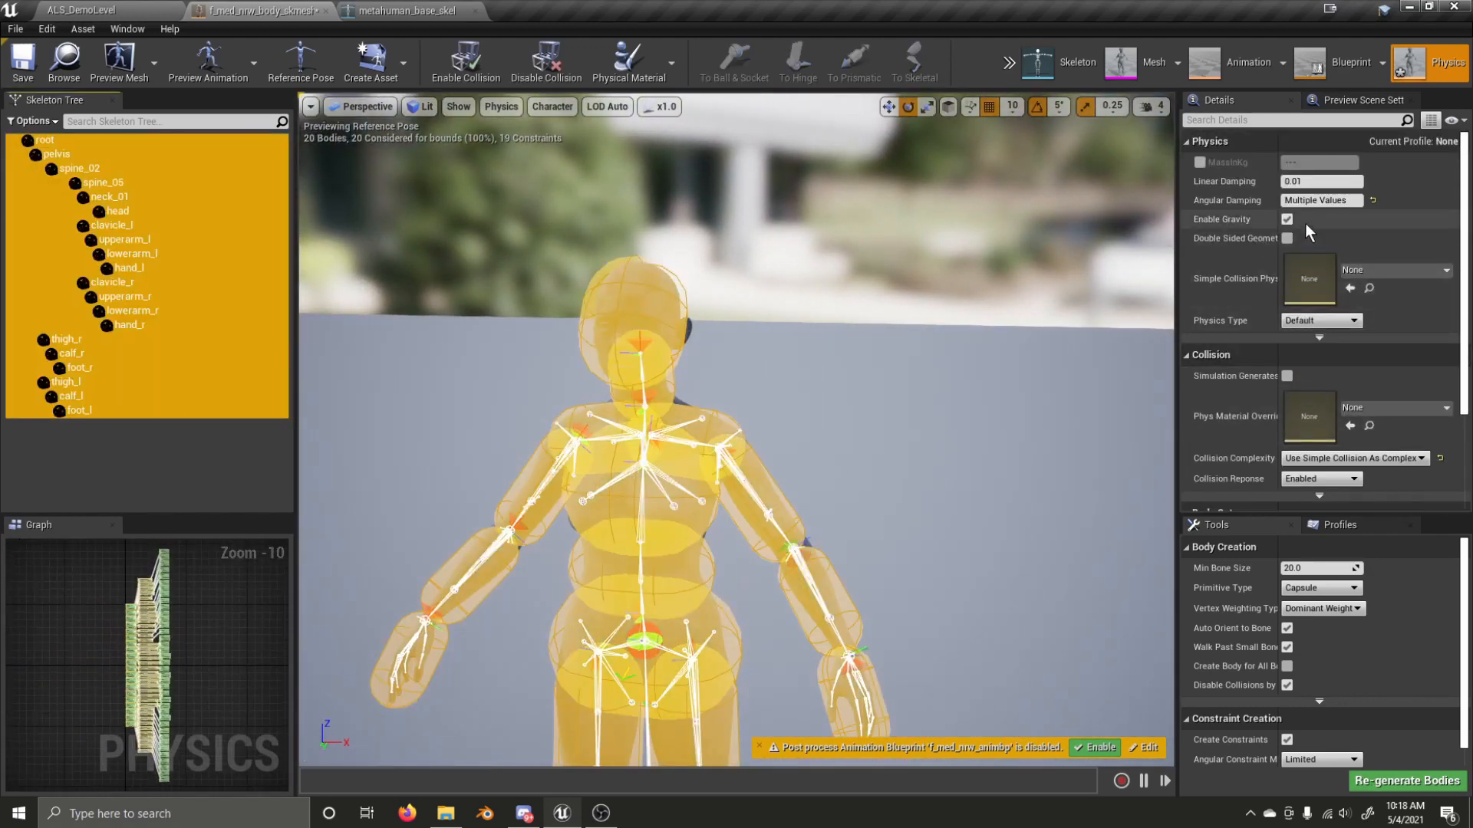
click(1312, 200)
text(50)
key(Return)
click(951, 290)
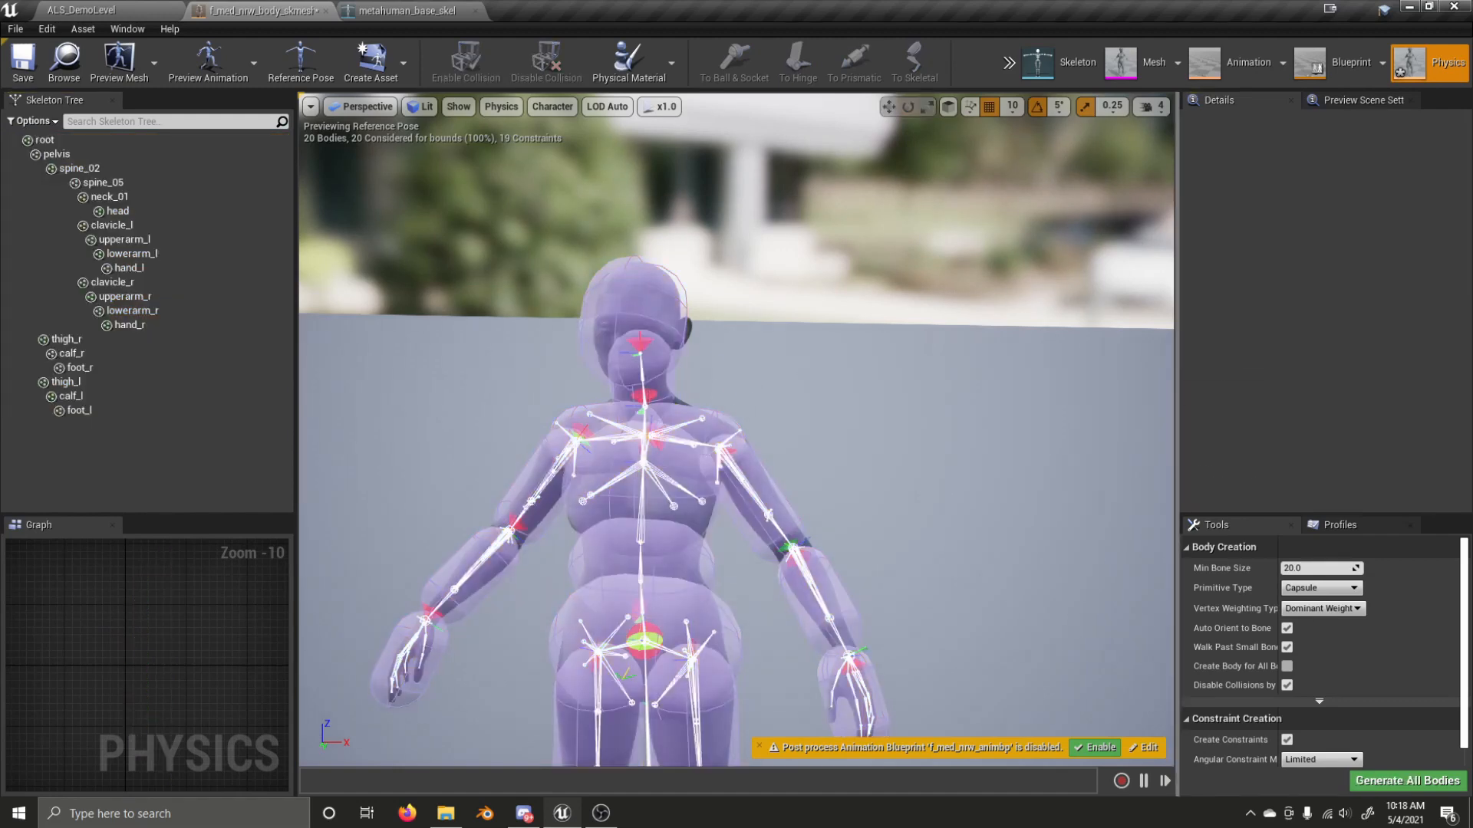
- Select the neck_01 : spine_05 constraint at the base of the neck and set its Twist Limit to 90
click(677, 401)
key(w)
right_drag(678, 401, 1258, 375)
key(a)
key(d)
key(a)
key(w)
key(a)
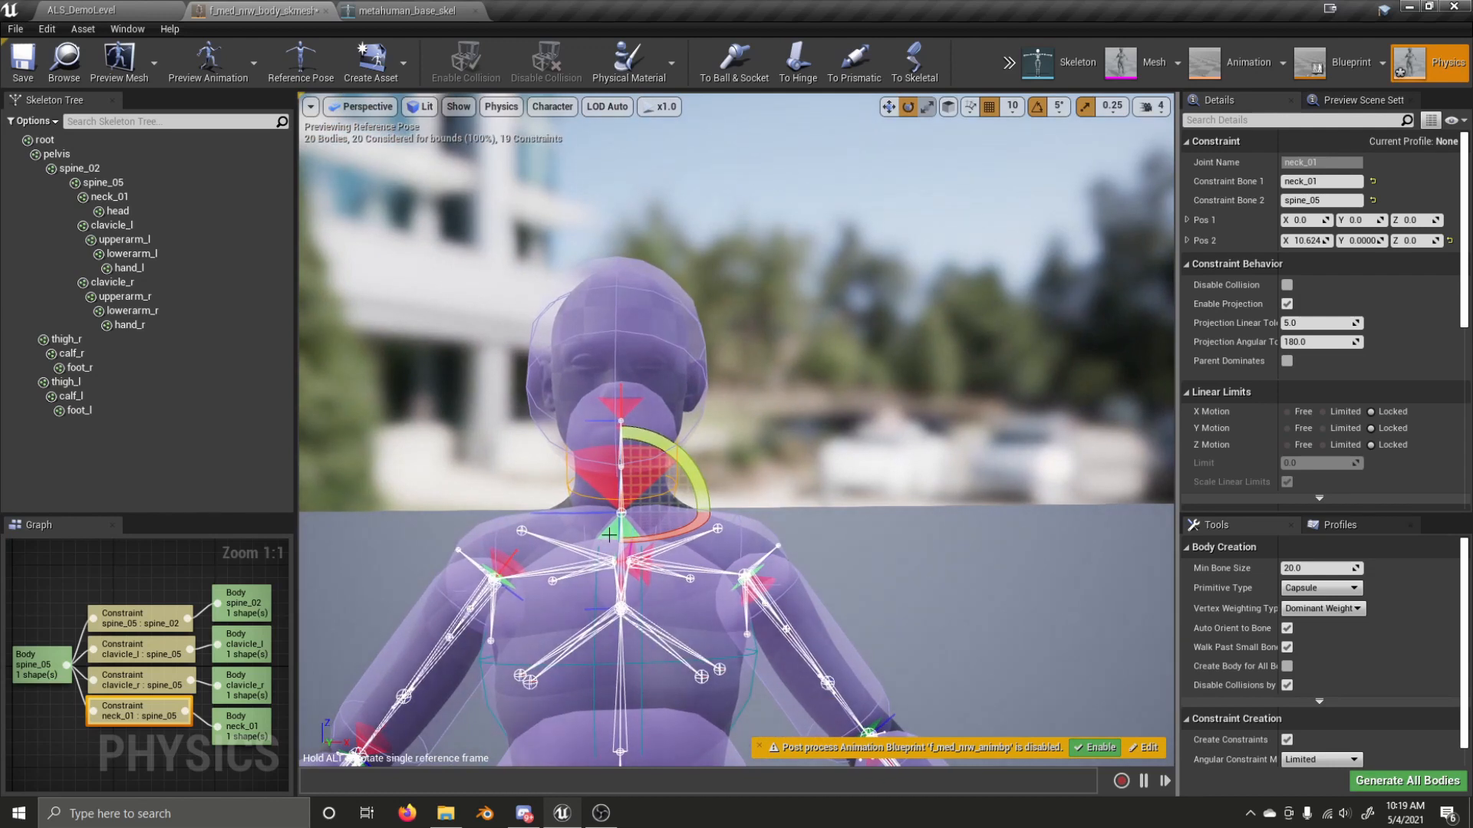
scroll(1333, 380, down, 2)
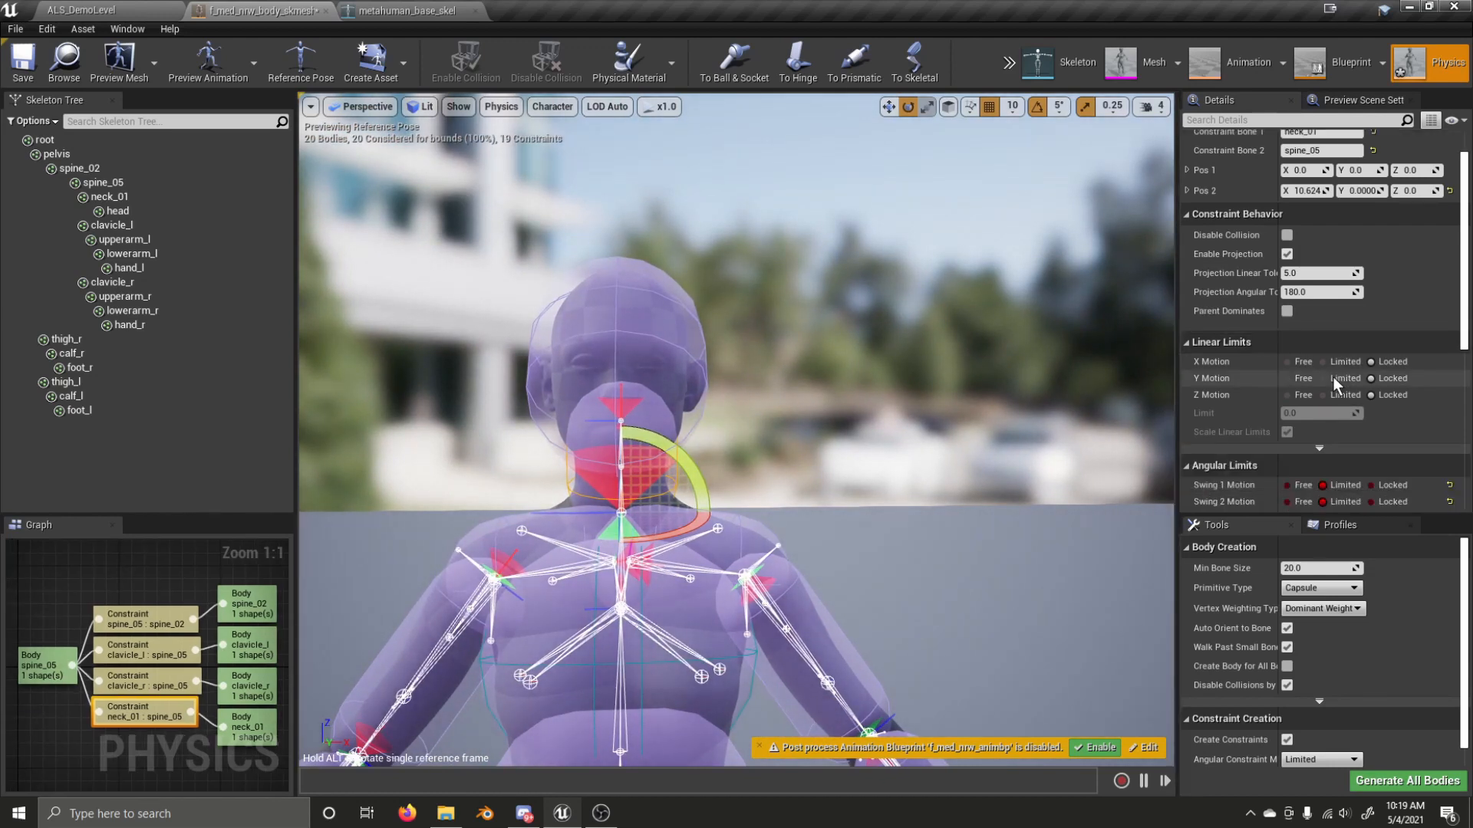
scroll(1333, 375, down, 4)
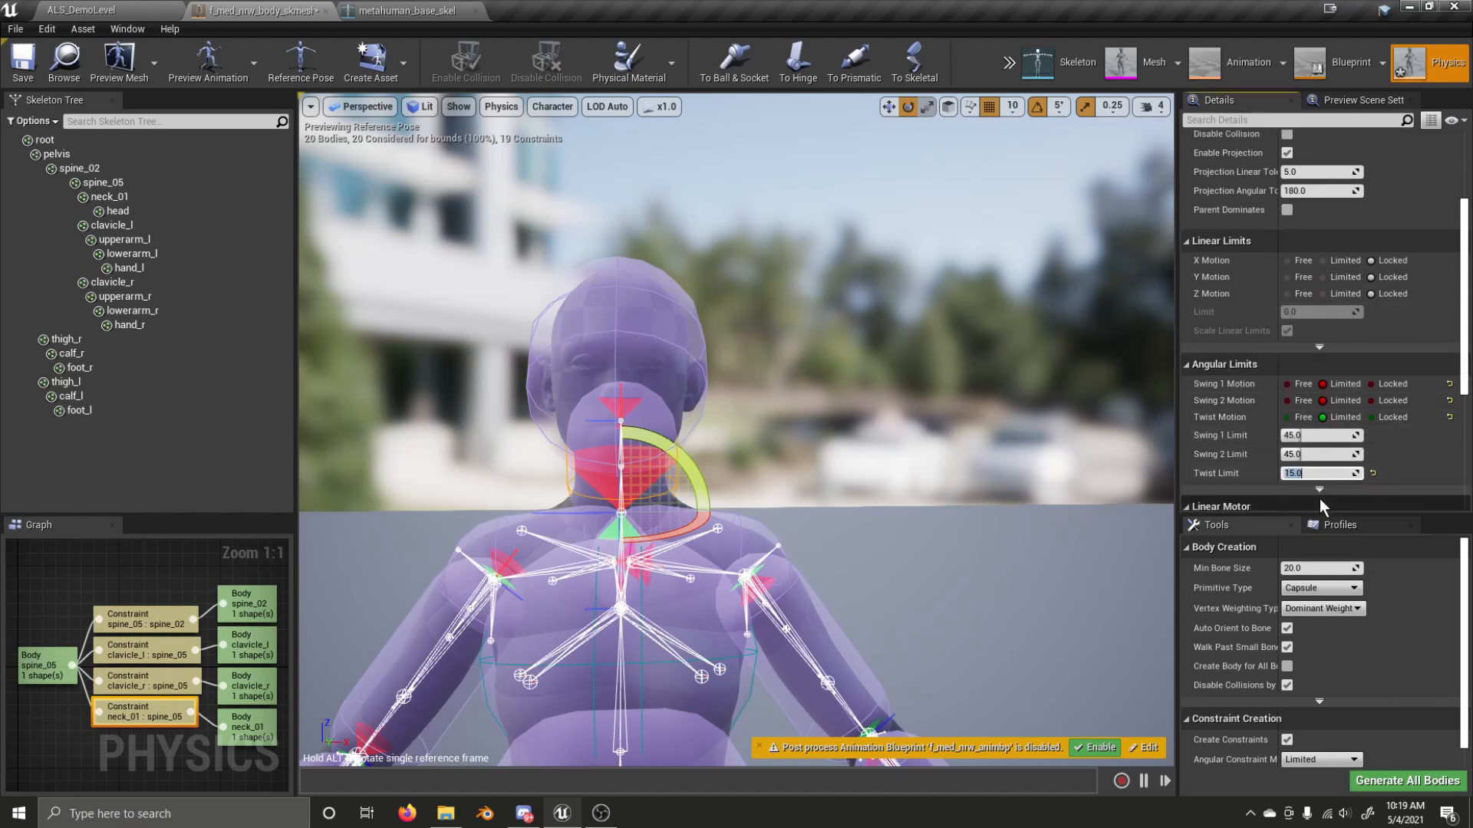
text(90)
key(Return)
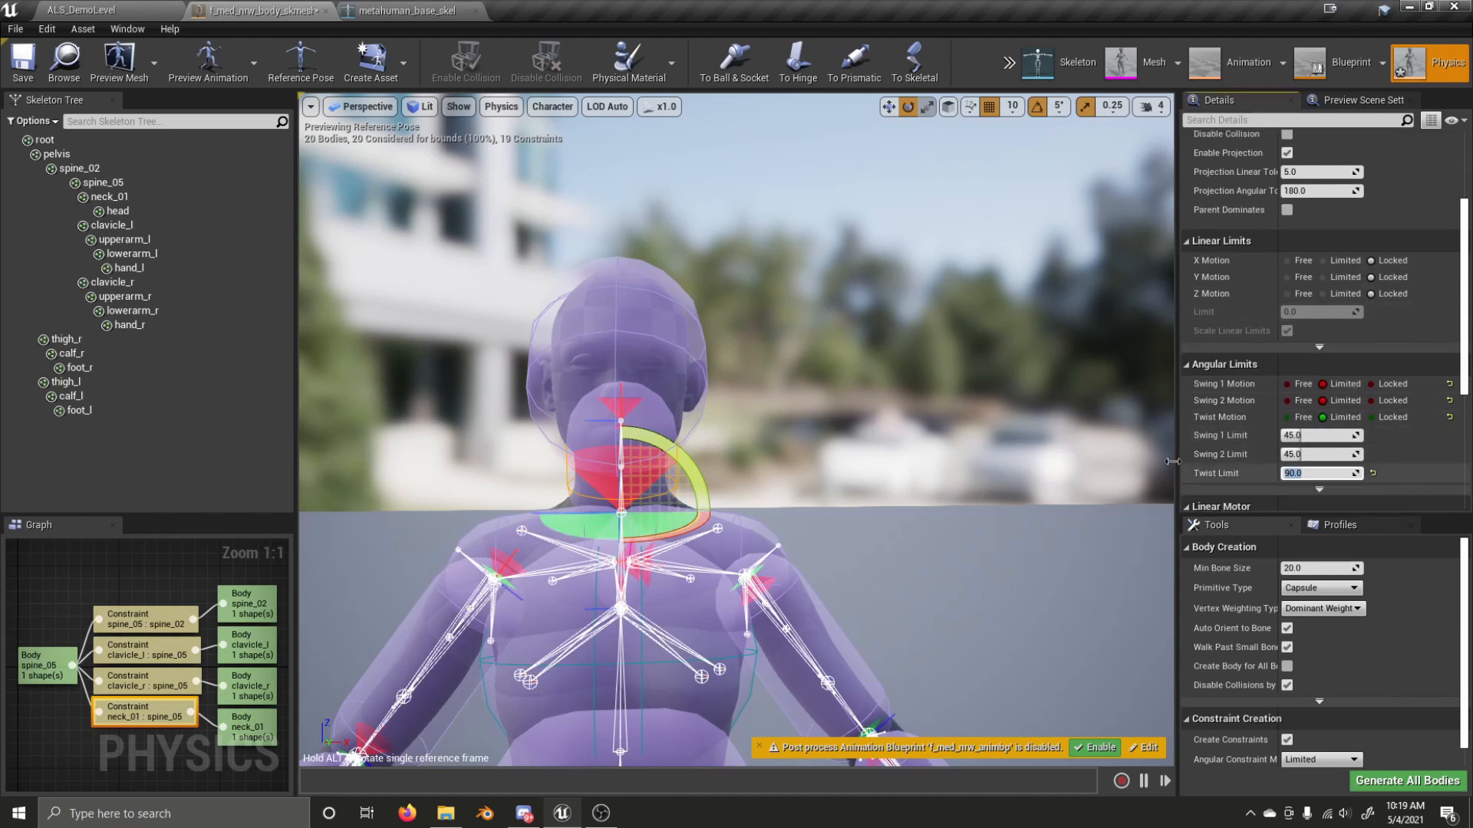
- Select the head : neck_01 constraint and lock its Swing 2 and Twist motion, leaving Swing 1 Limited
click(649, 413)
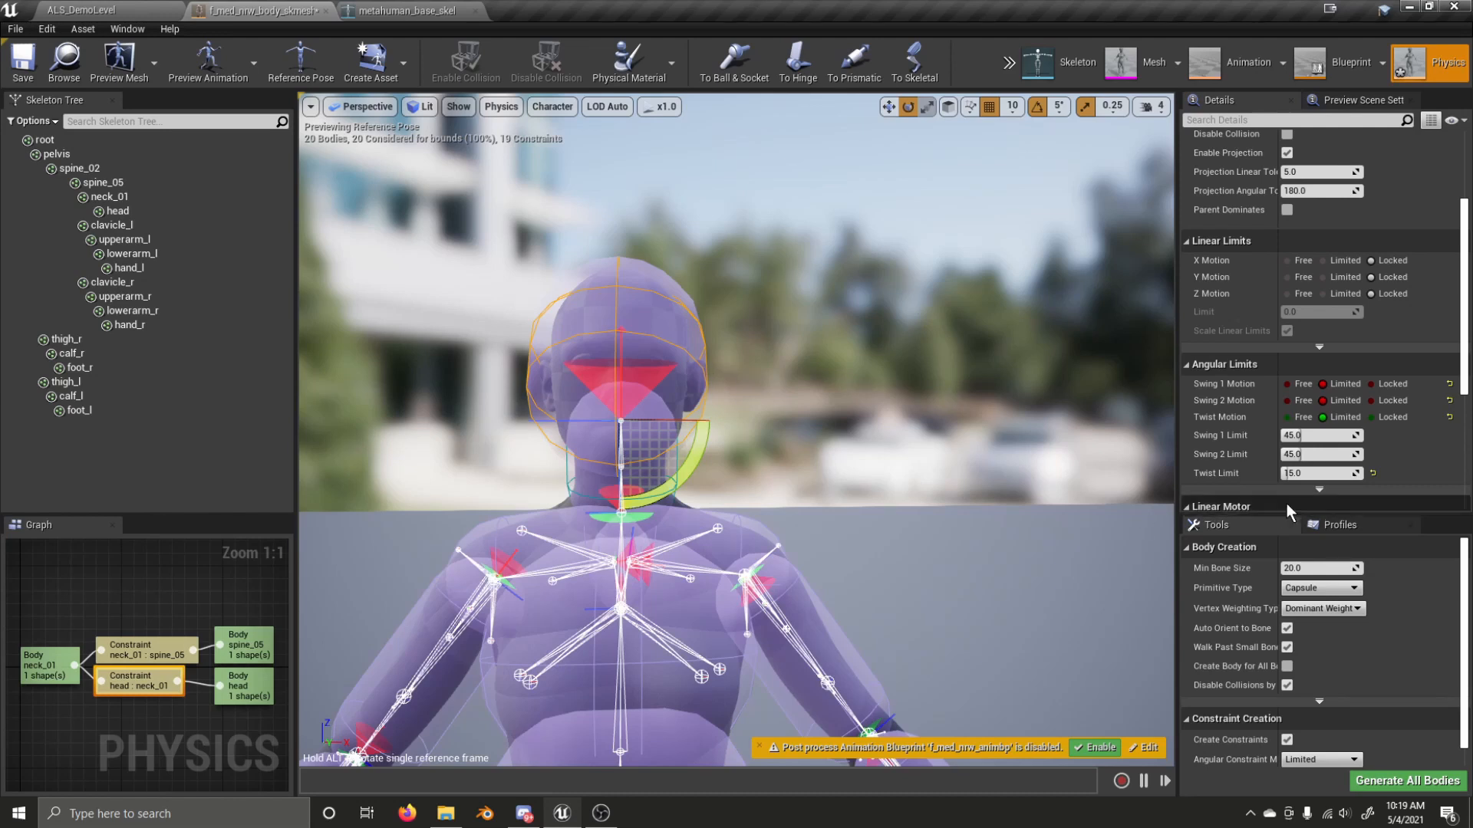
click(1372, 384)
click(1370, 400)
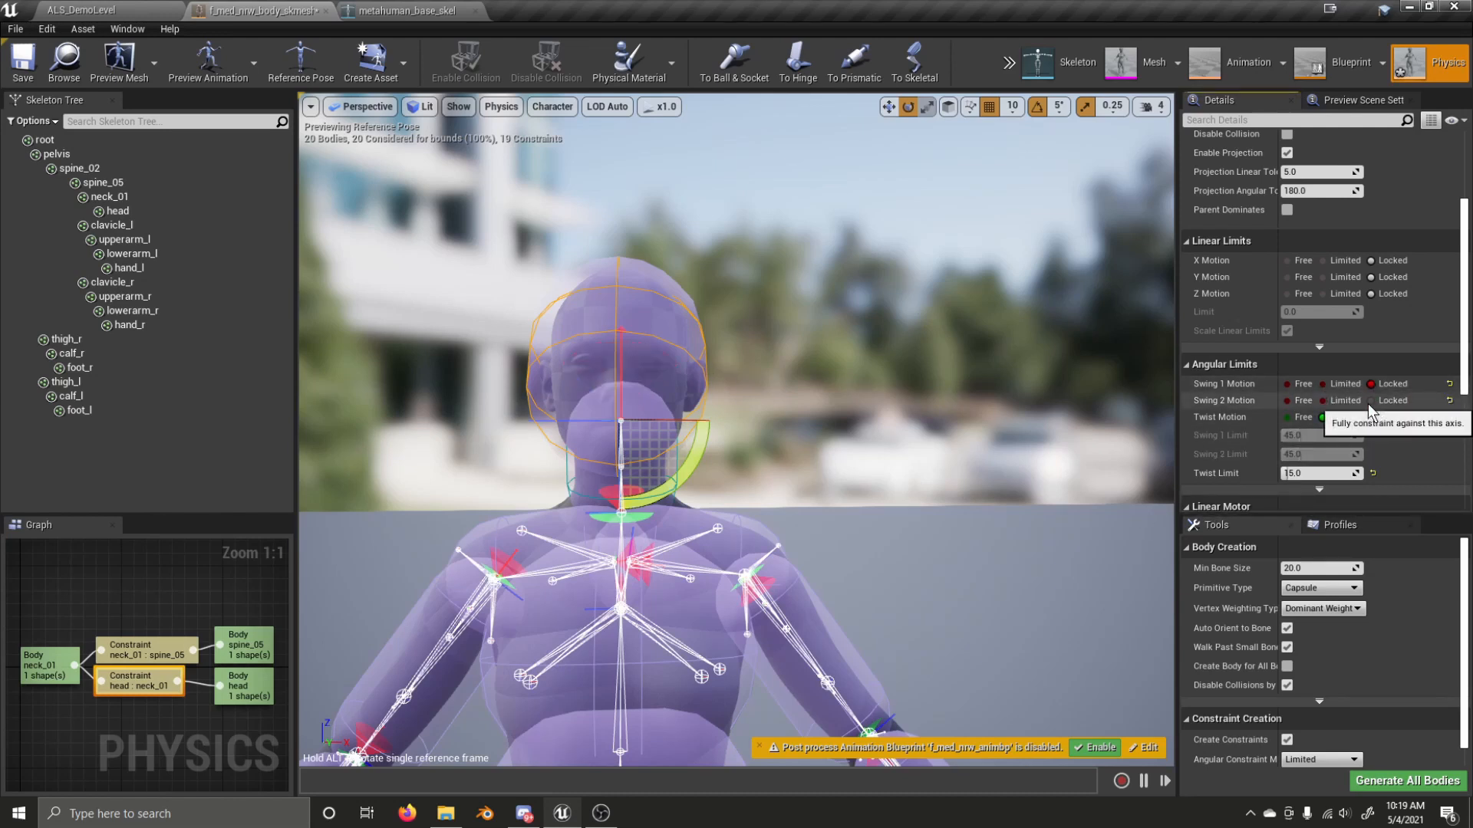
right_drag(887, 445, 533, 447)
key(d)
key(w)
click(1324, 384)
click(1372, 418)
alt+drag(913, 399, 850, 450)
mouse_move(725, 434)
right_down()
mouse_move(652, 414)
mouse_move(798, 437)
mouse_move(767, 422)
mouse_move(732, 437)
right_up()
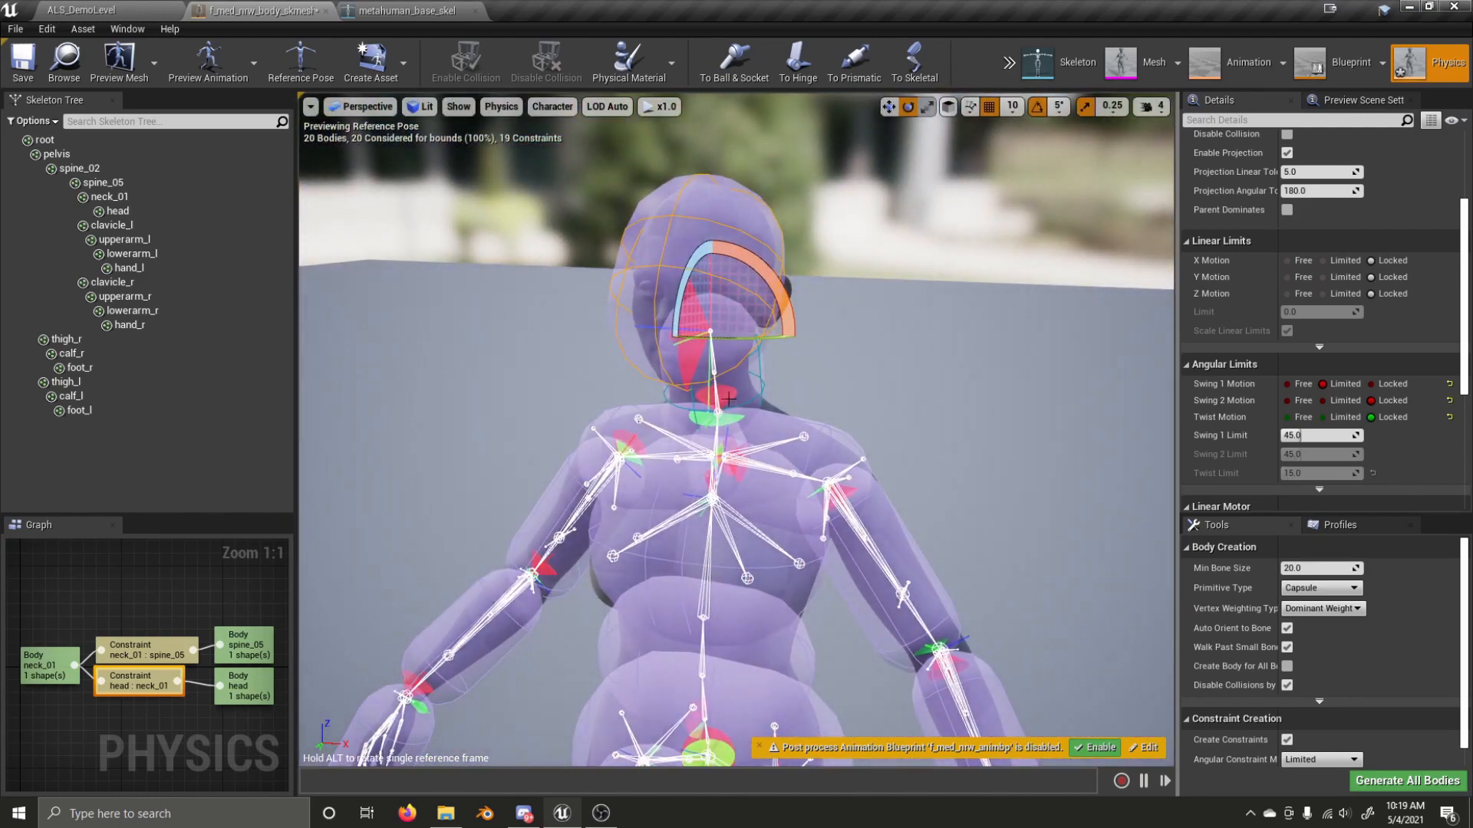
- Simulate only the head with the head : neck_01 constraint selected, view it from the side, and end the simulation
click(1009, 65)
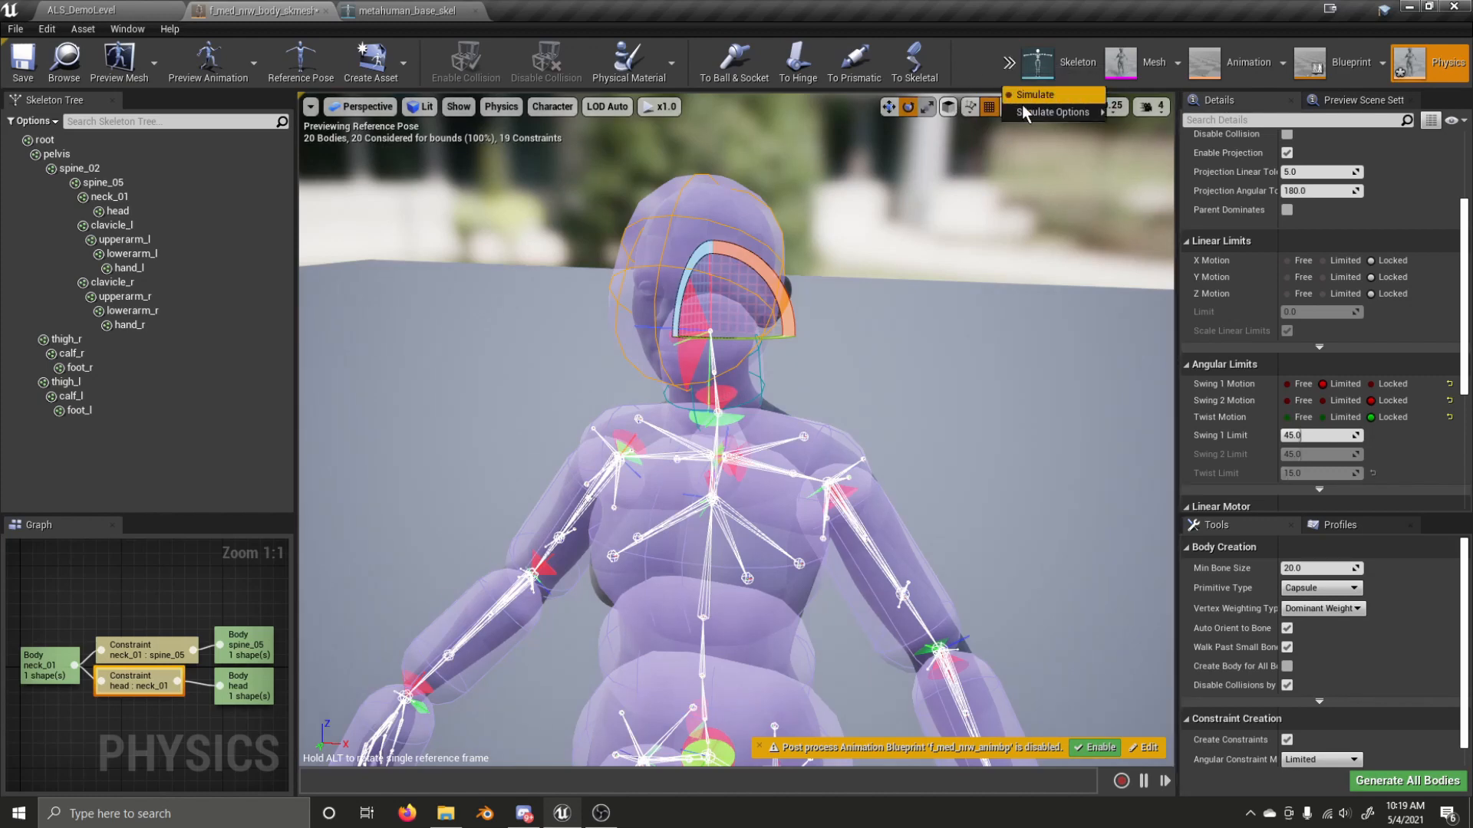
click(1026, 97)
right_drag(770, 283, 568, 253)
key(d)
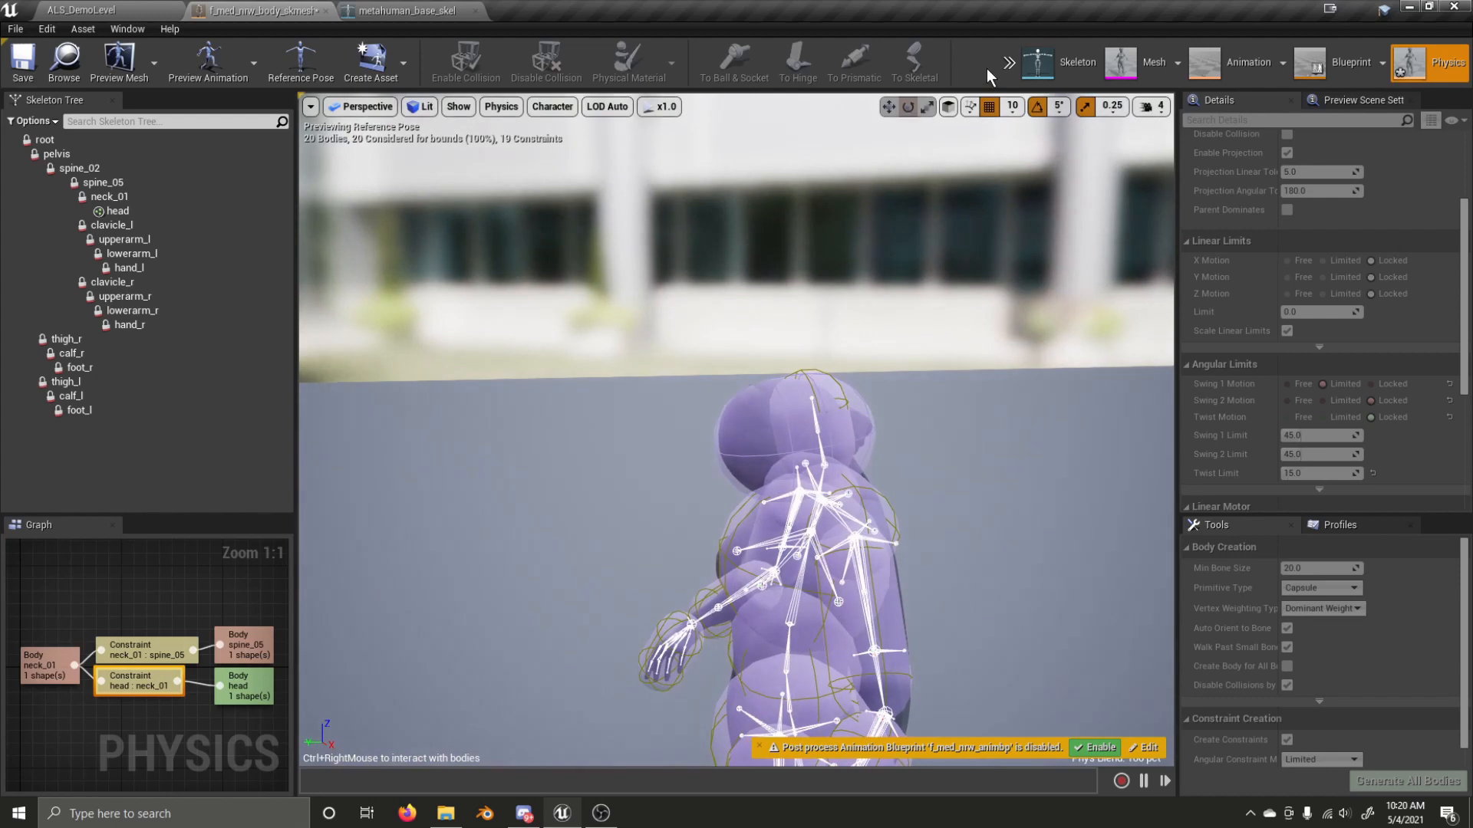
click(1007, 63)
click(1024, 93)
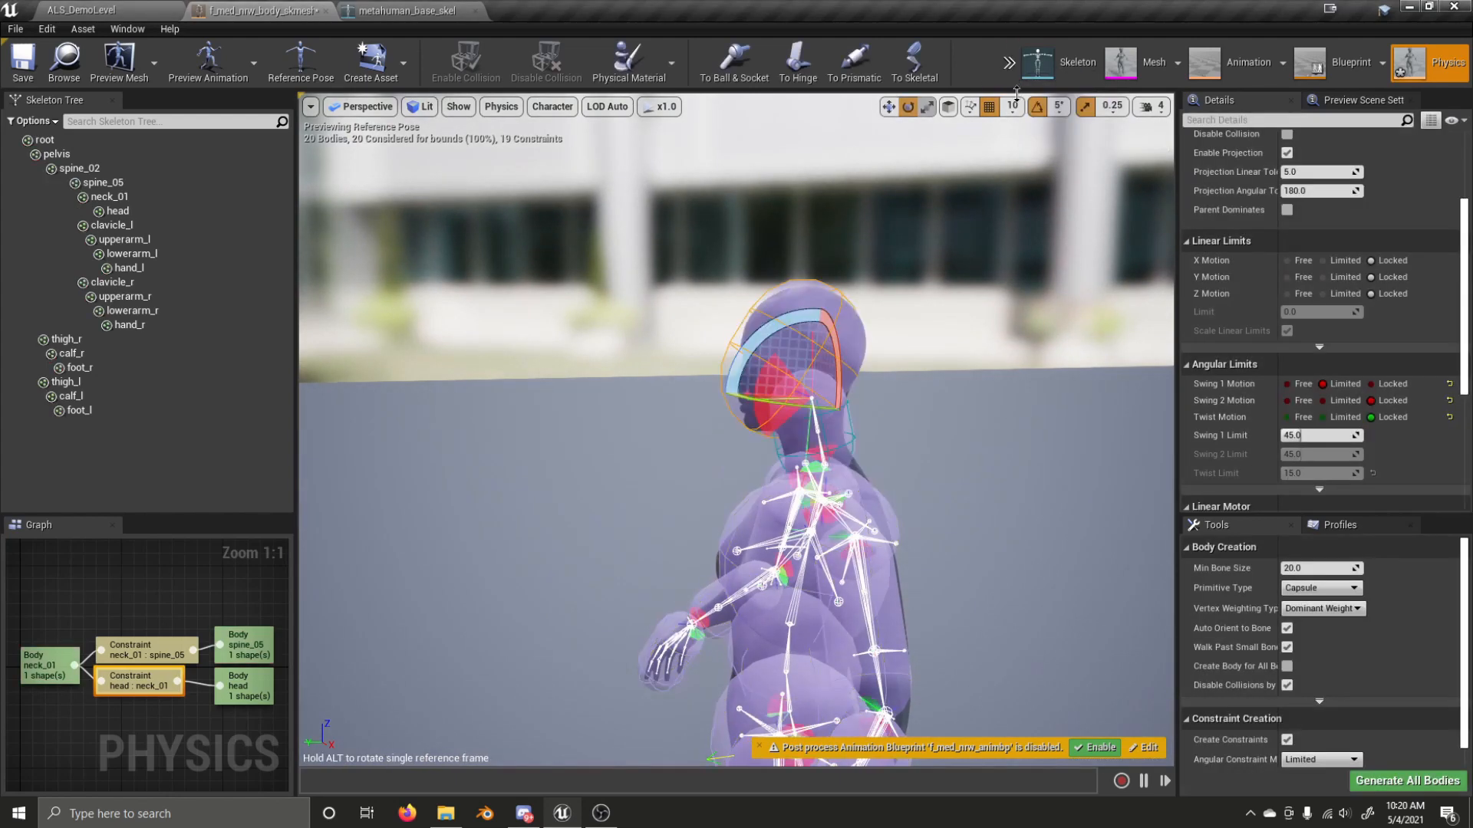
- Select the neck_01 body, simulate it together with the head, and end the simulation
click(829, 420)
click(1008, 64)
click(1024, 93)
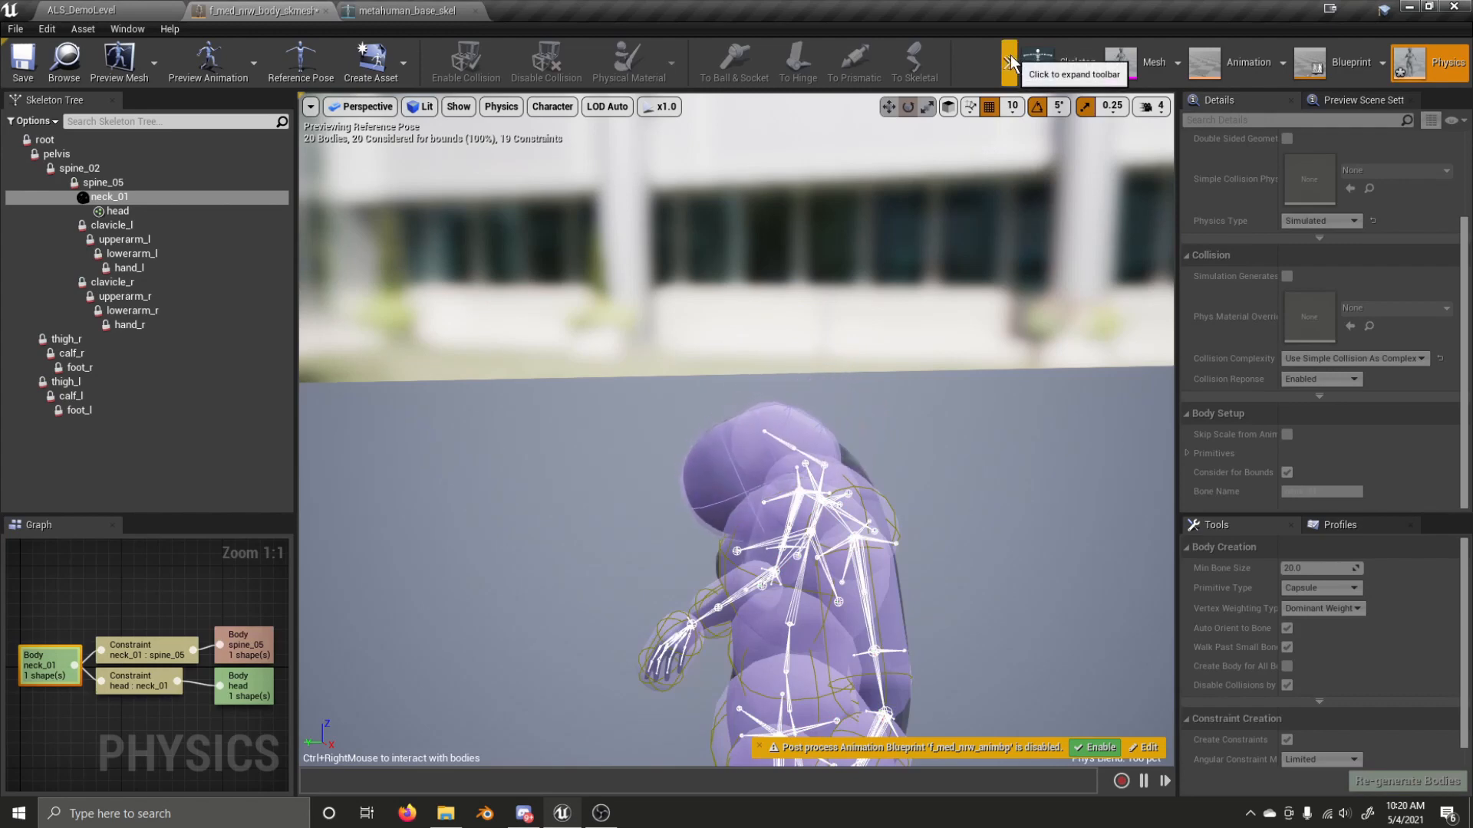
click(1010, 62)
click(1014, 94)
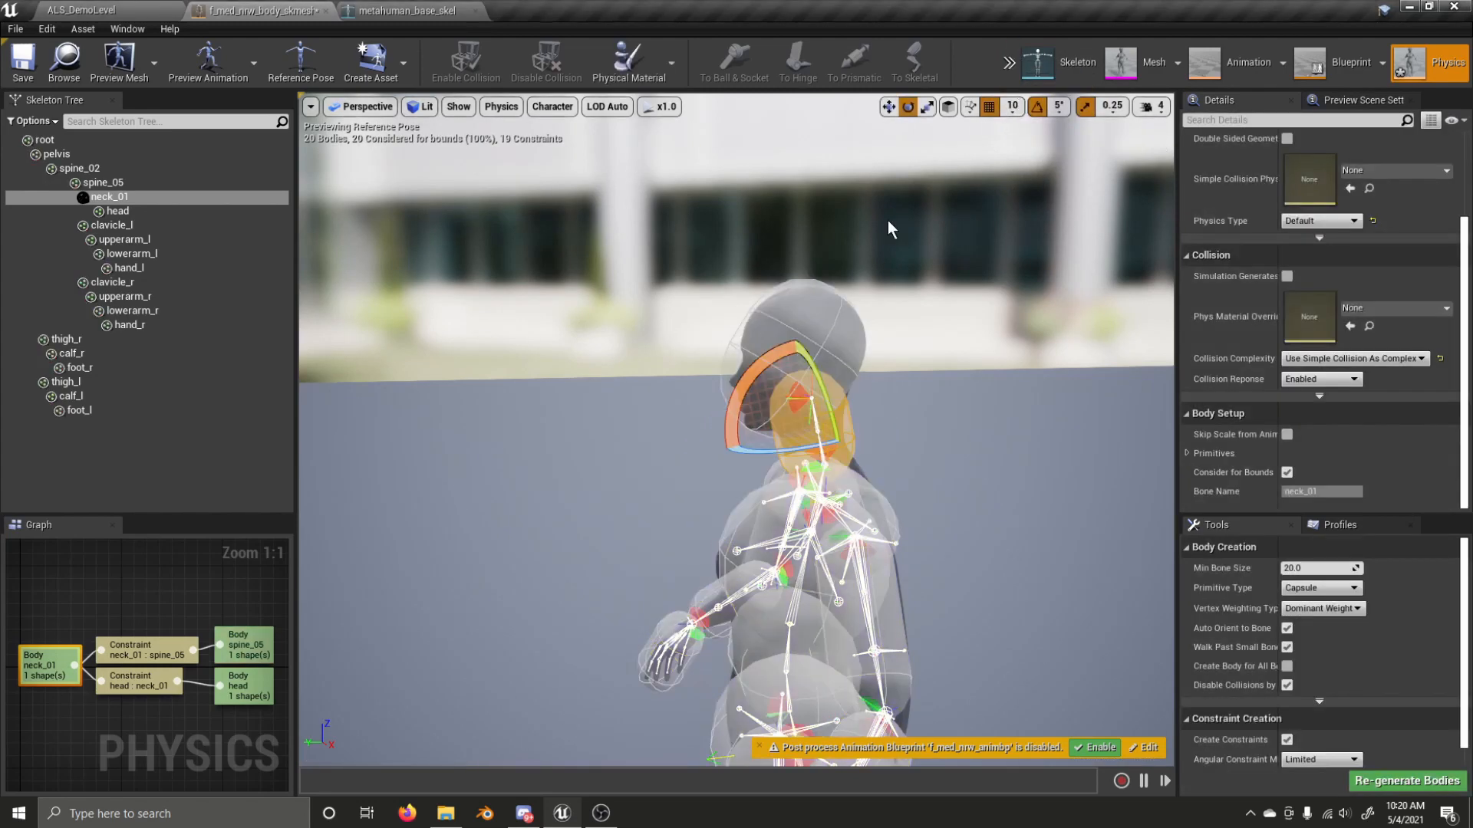
- Rotate the head : neck_01 constraint so its limit cone points upward from the joint instead of toward the face
click(798, 398)
drag(791, 317, 865, 326)
drag(775, 311, 816, 309)
- Select the neck_01 : spine_05 constraint, simulate the entire body, and end the simulation
click(842, 443)
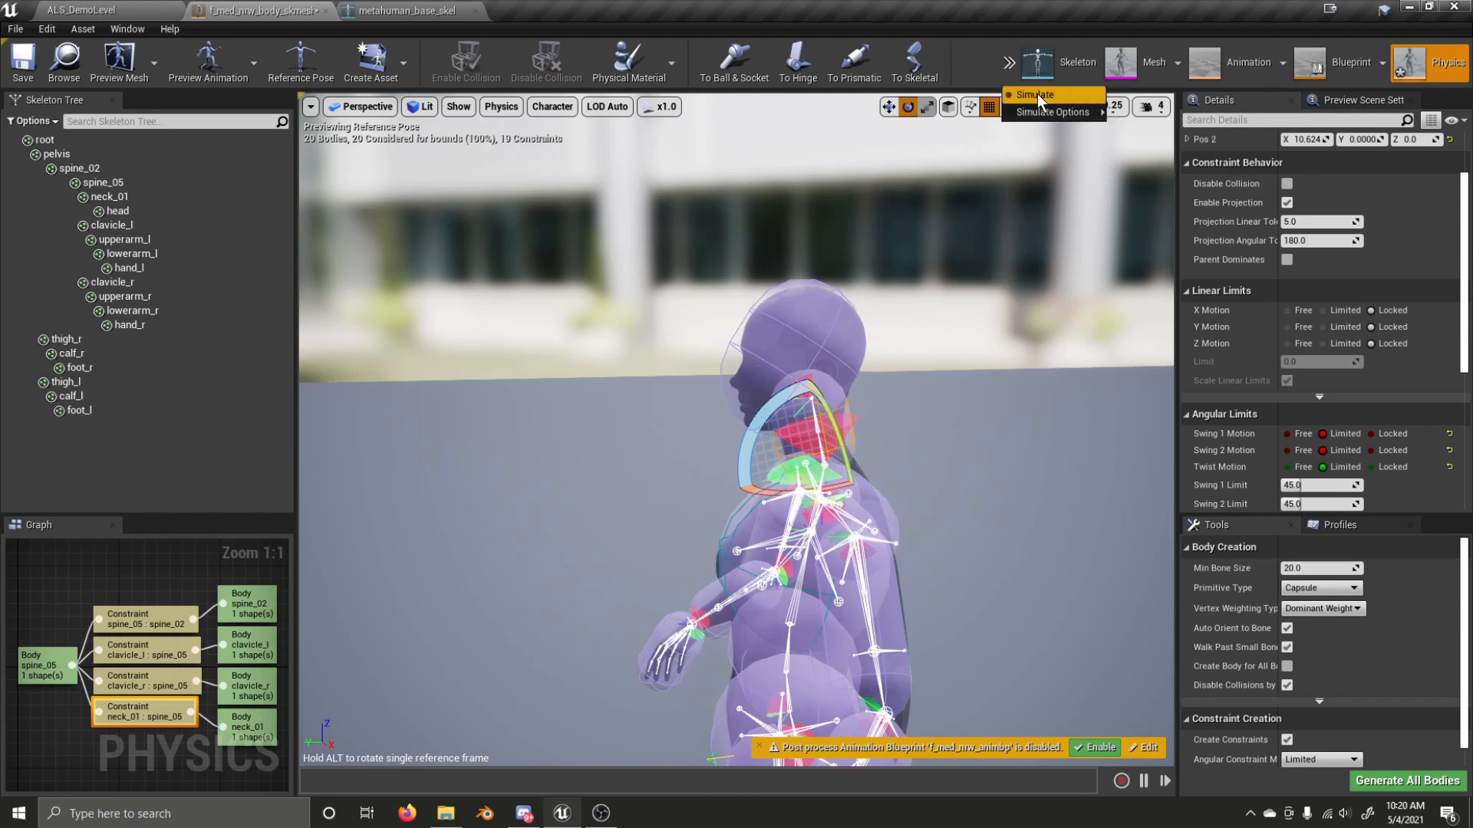
mouse_move(1062, 113)
click(1160, 132)
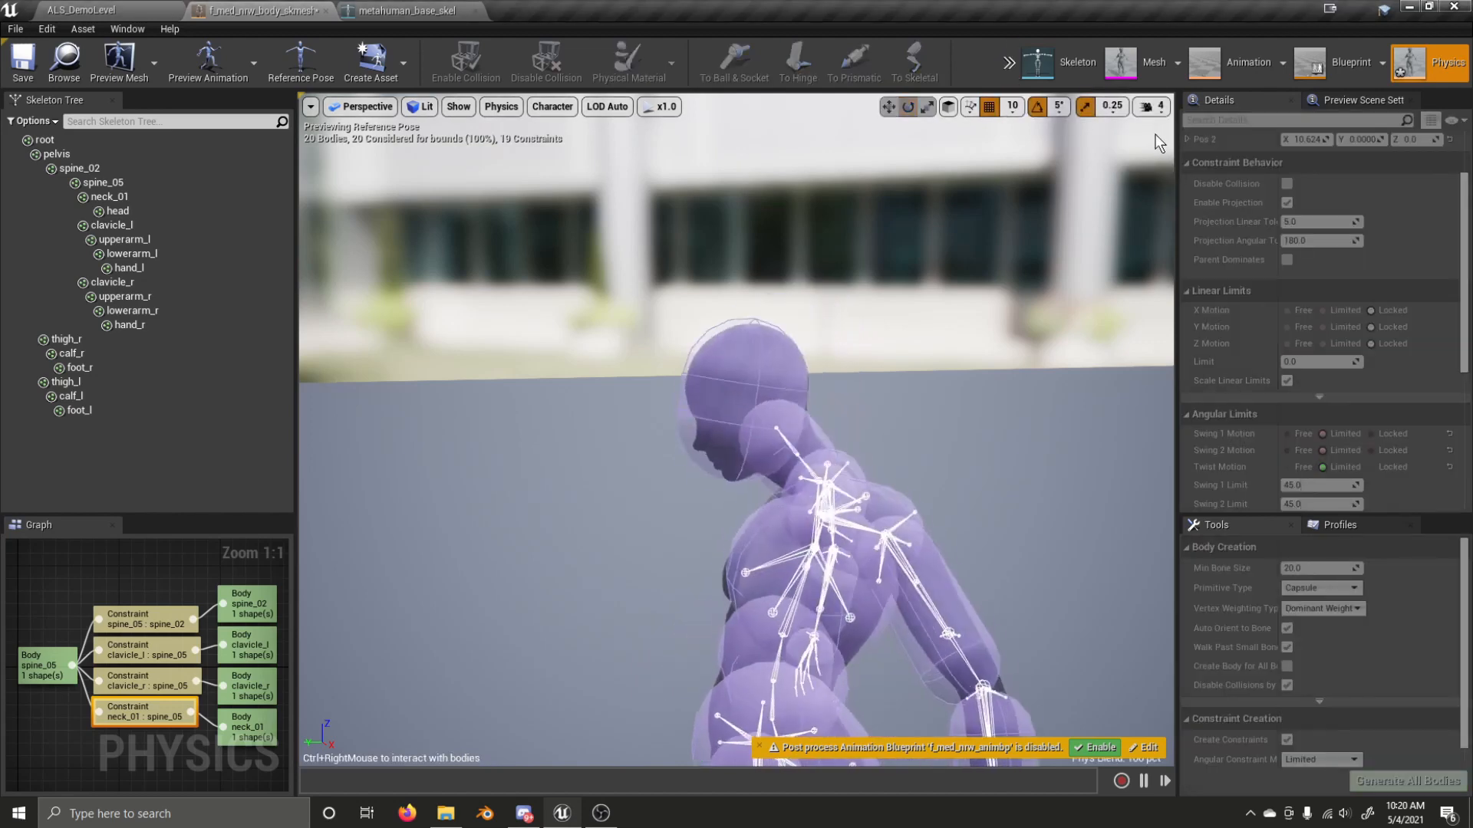
click(1012, 58)
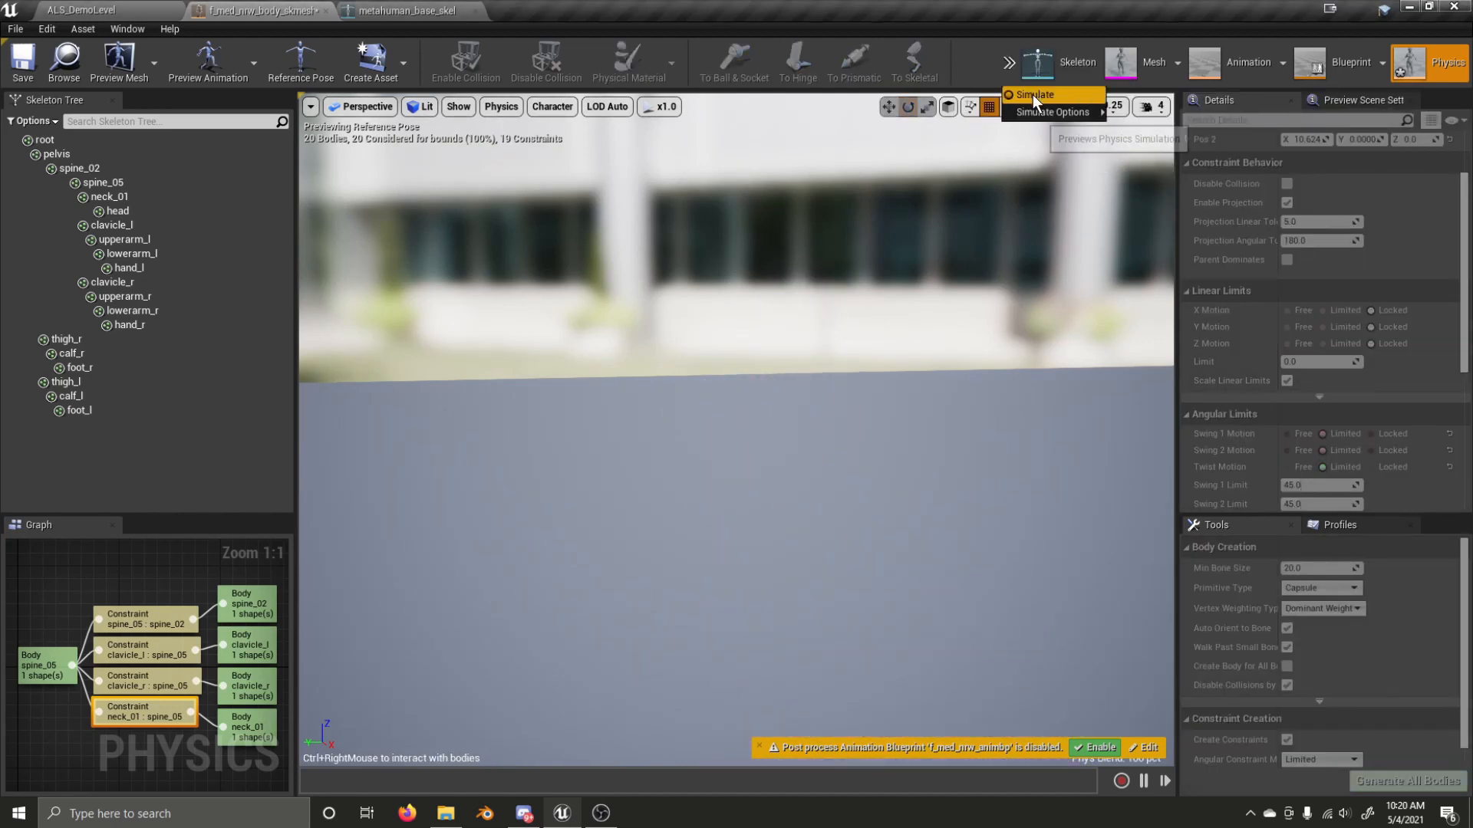
click(1033, 94)
- Run a selected-only simulation of the neck and head from the neck_01 : spine_05 constraint and end it
click(1009, 62)
mouse_move(1058, 113)
click(1157, 144)
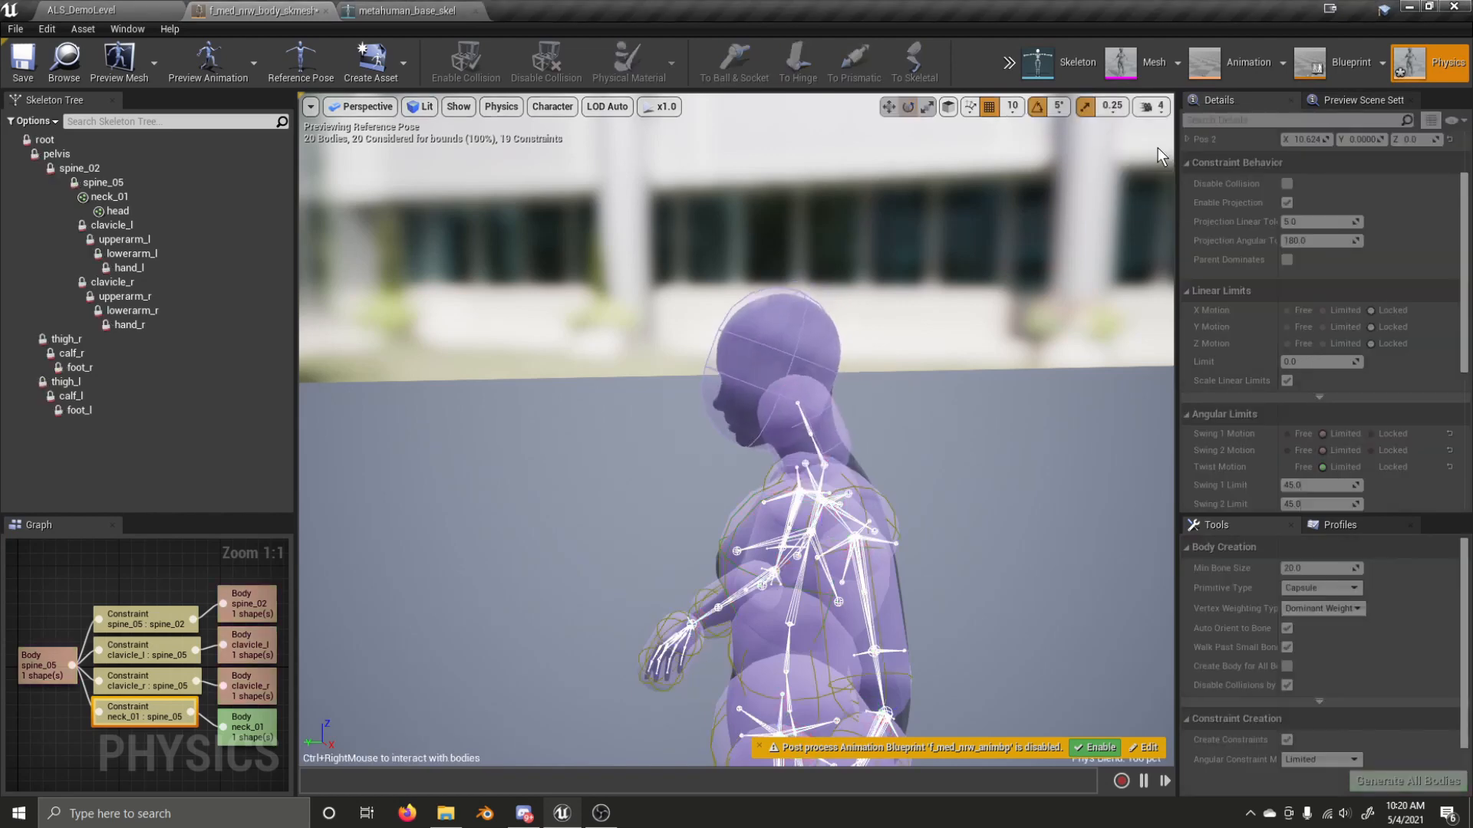
click(1010, 62)
click(1020, 92)
- Select the clavicle_l : spine_05 constraint and examine its limits around the upper back and shoulder
key(d)
right_drag(865, 346, 637, 388)
key(w)
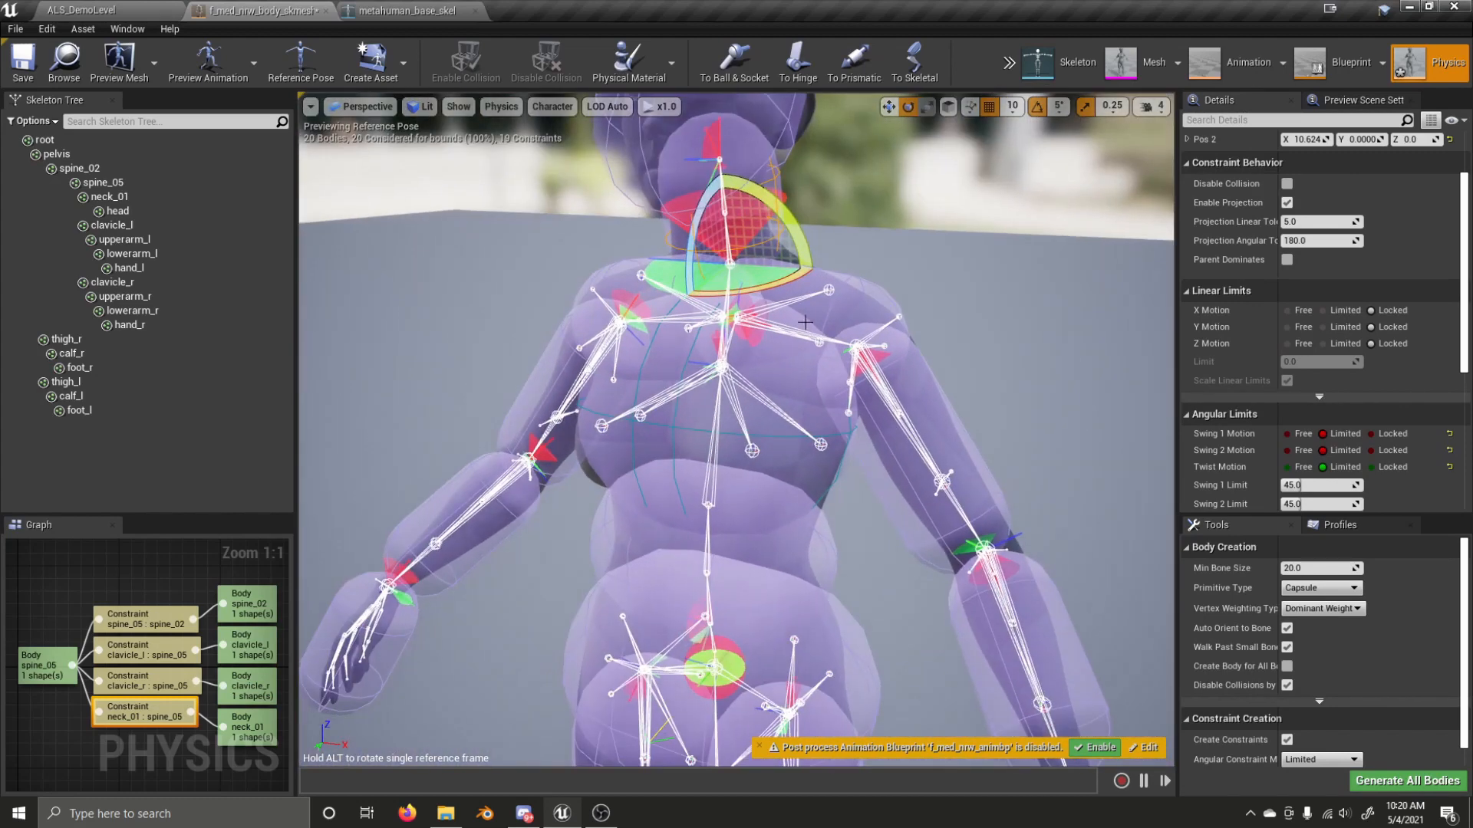
click(751, 333)
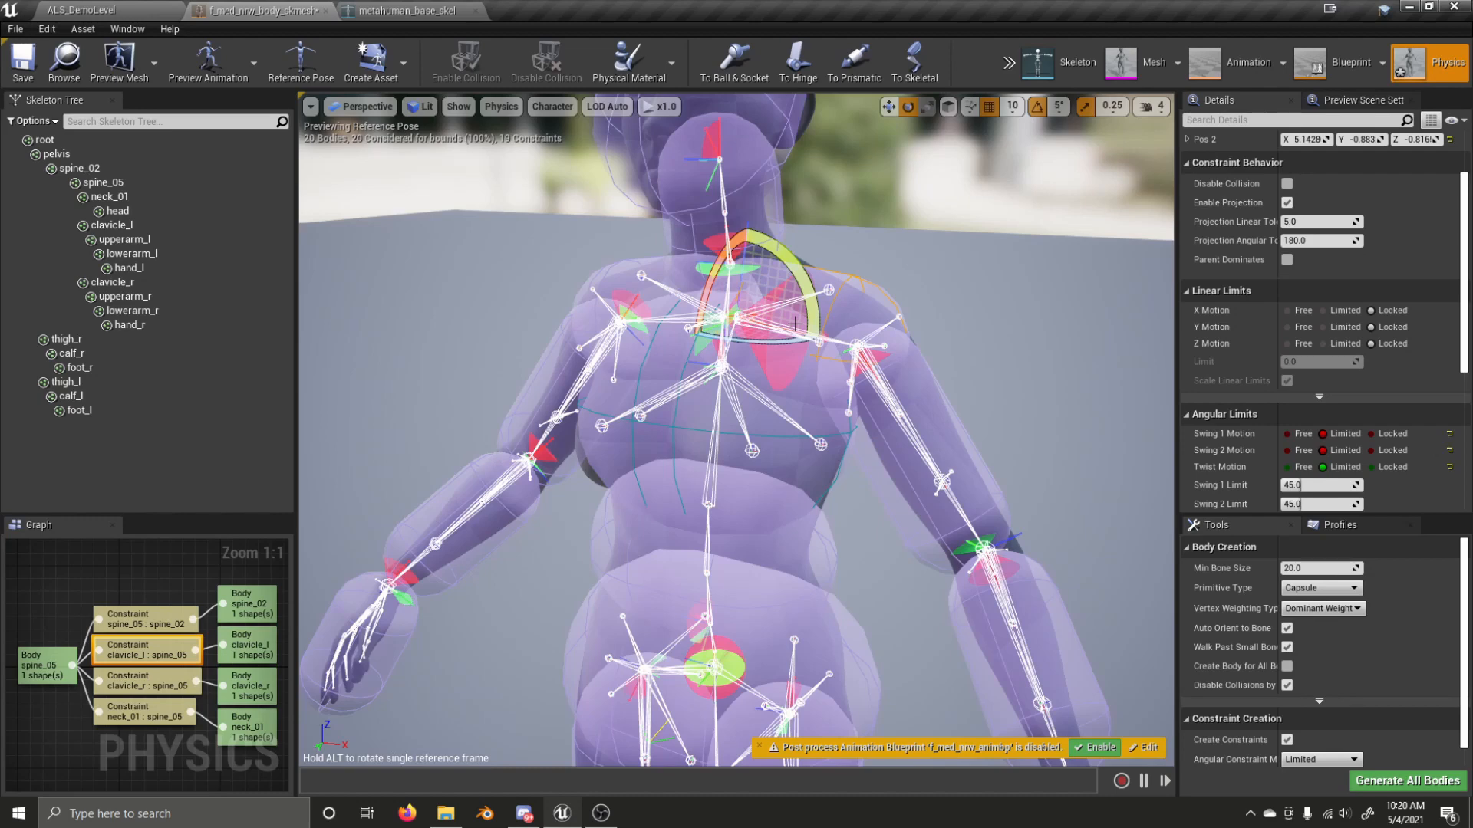
right_drag(929, 265, 955, 266)
key(a)
key(d)
key(s)
key(w)
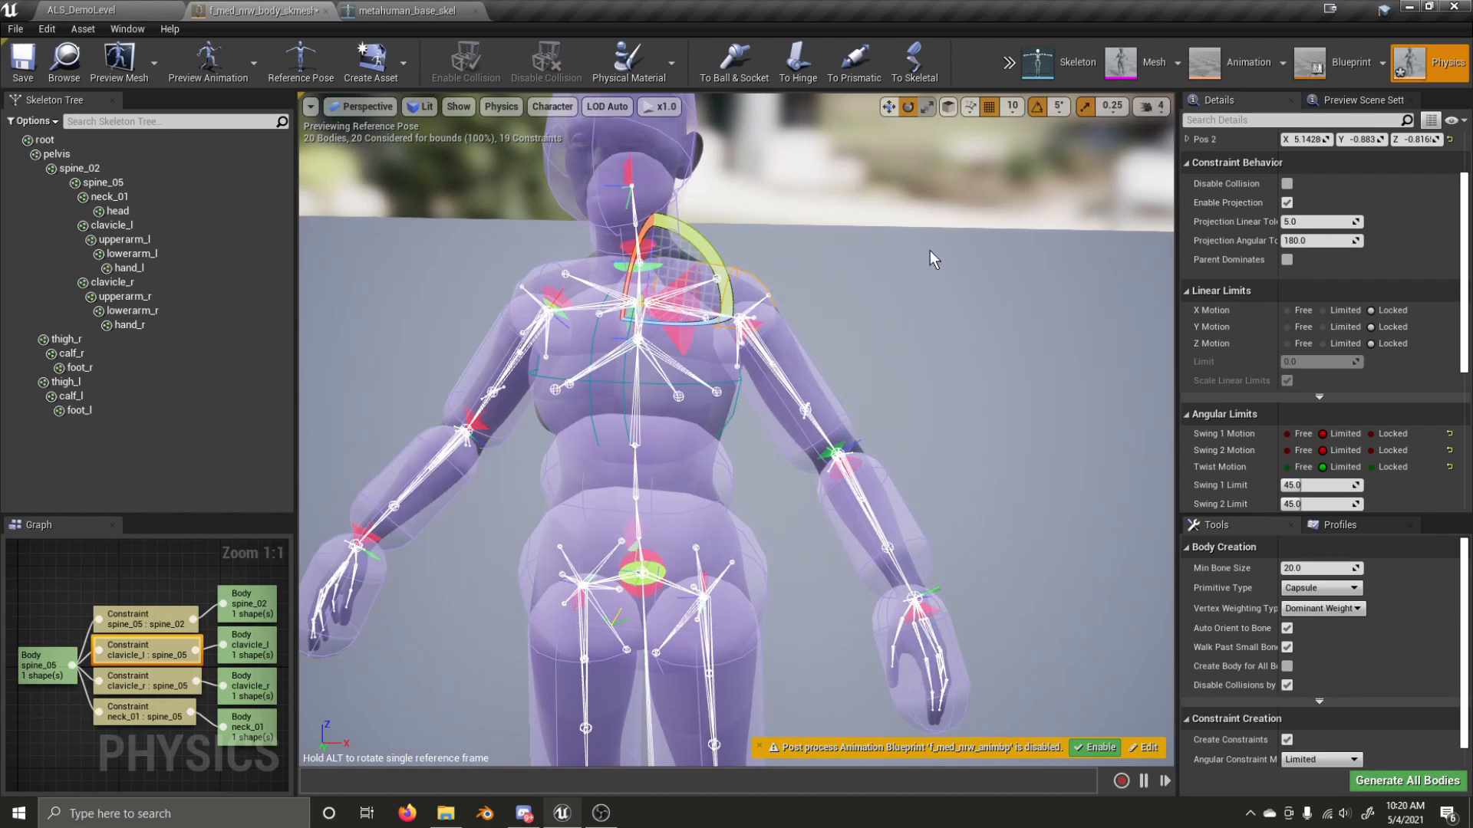
- Examine the limits of the lowerarm_l : upperarm_l and upperarm_l : clavicle_l constraints on the left arm
click(837, 473)
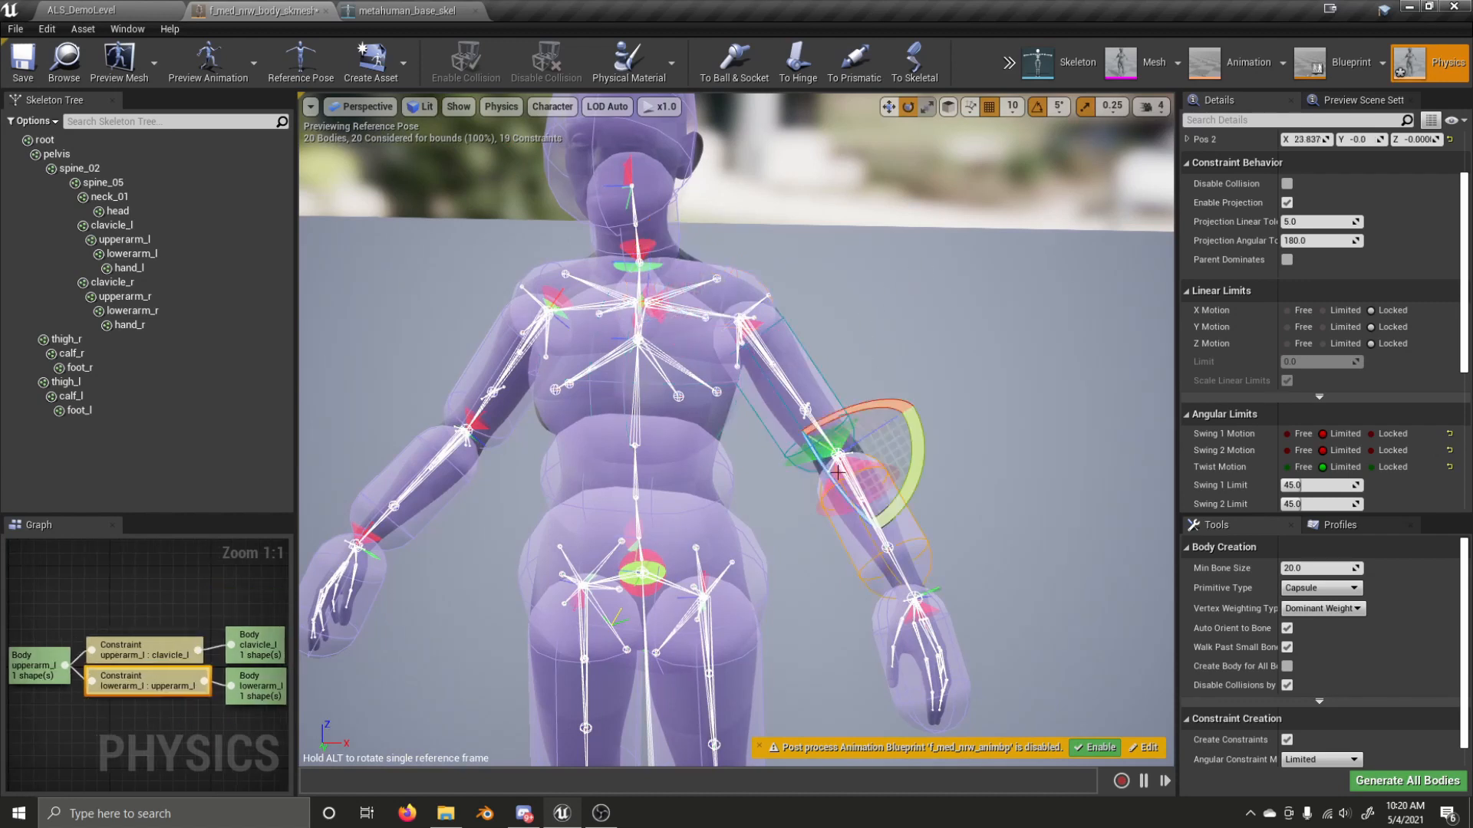
right_drag(885, 381, 879, 381)
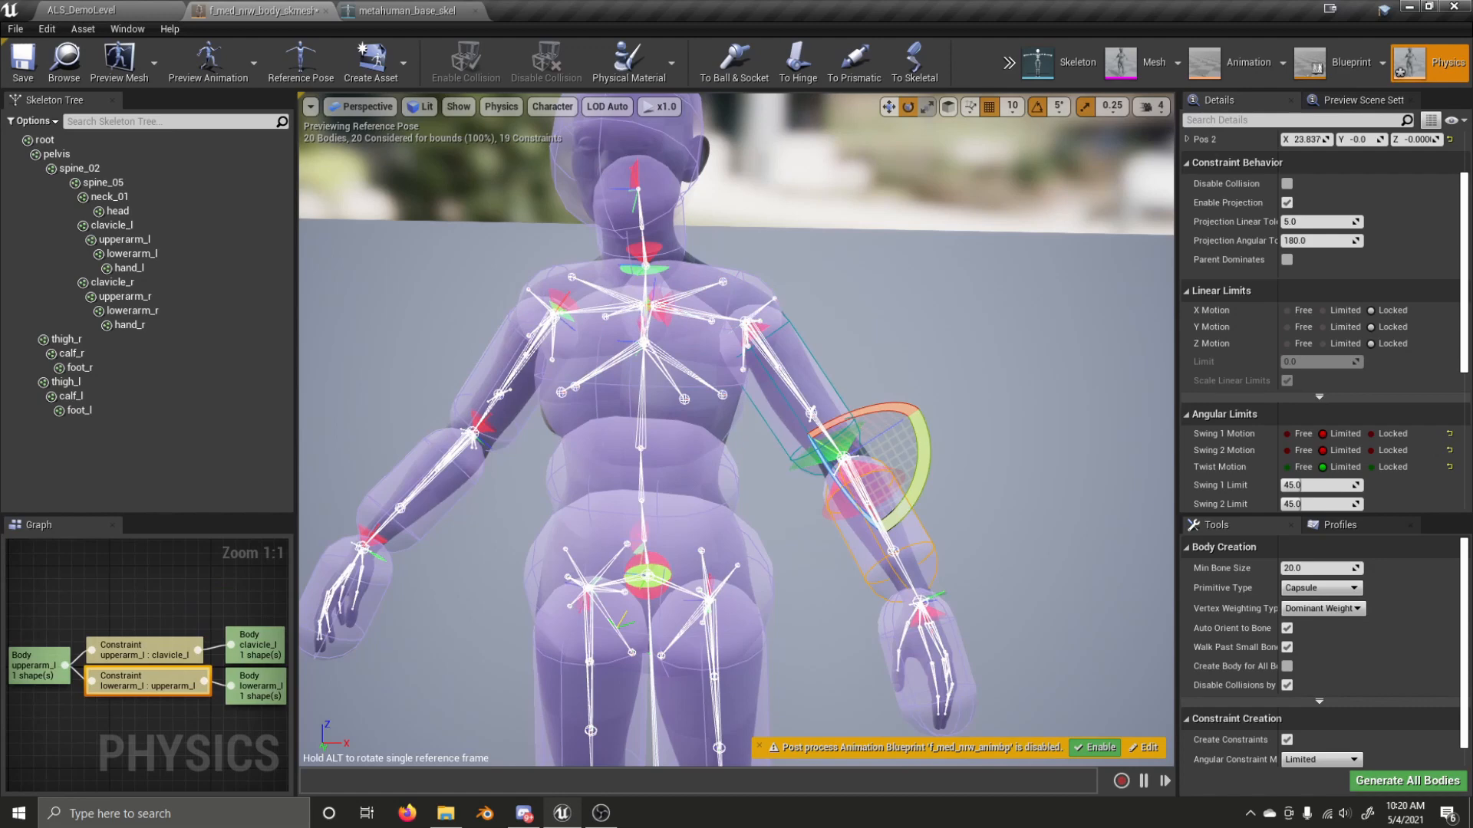
mouse_move(879, 382)
right_down()
mouse_move(913, 374)
mouse_move(880, 399)
mouse_move(882, 422)
mouse_move(886, 358)
right_up()
key(w)
key(s)
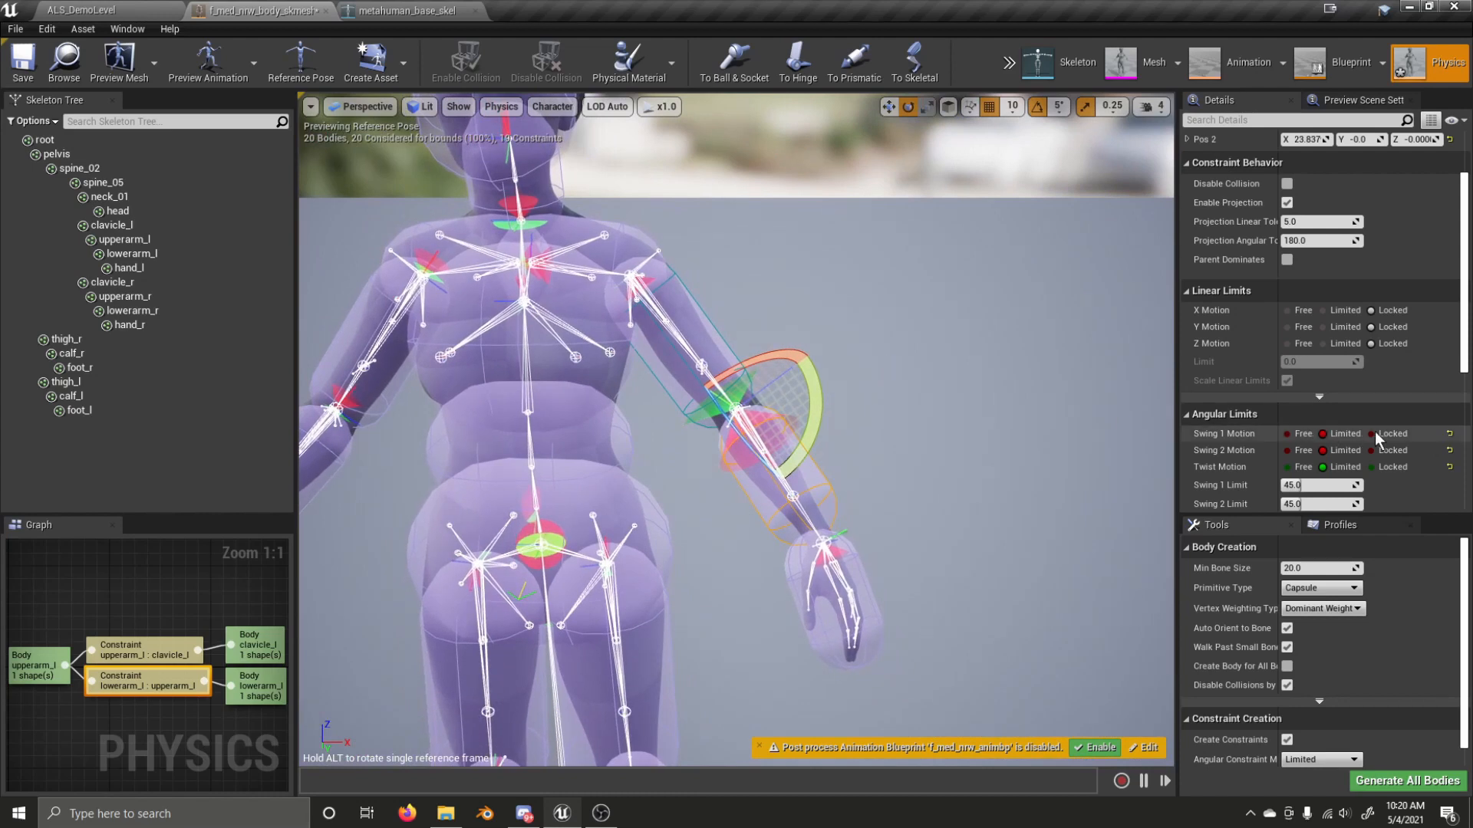
right_drag(533, 314, 512, 313)
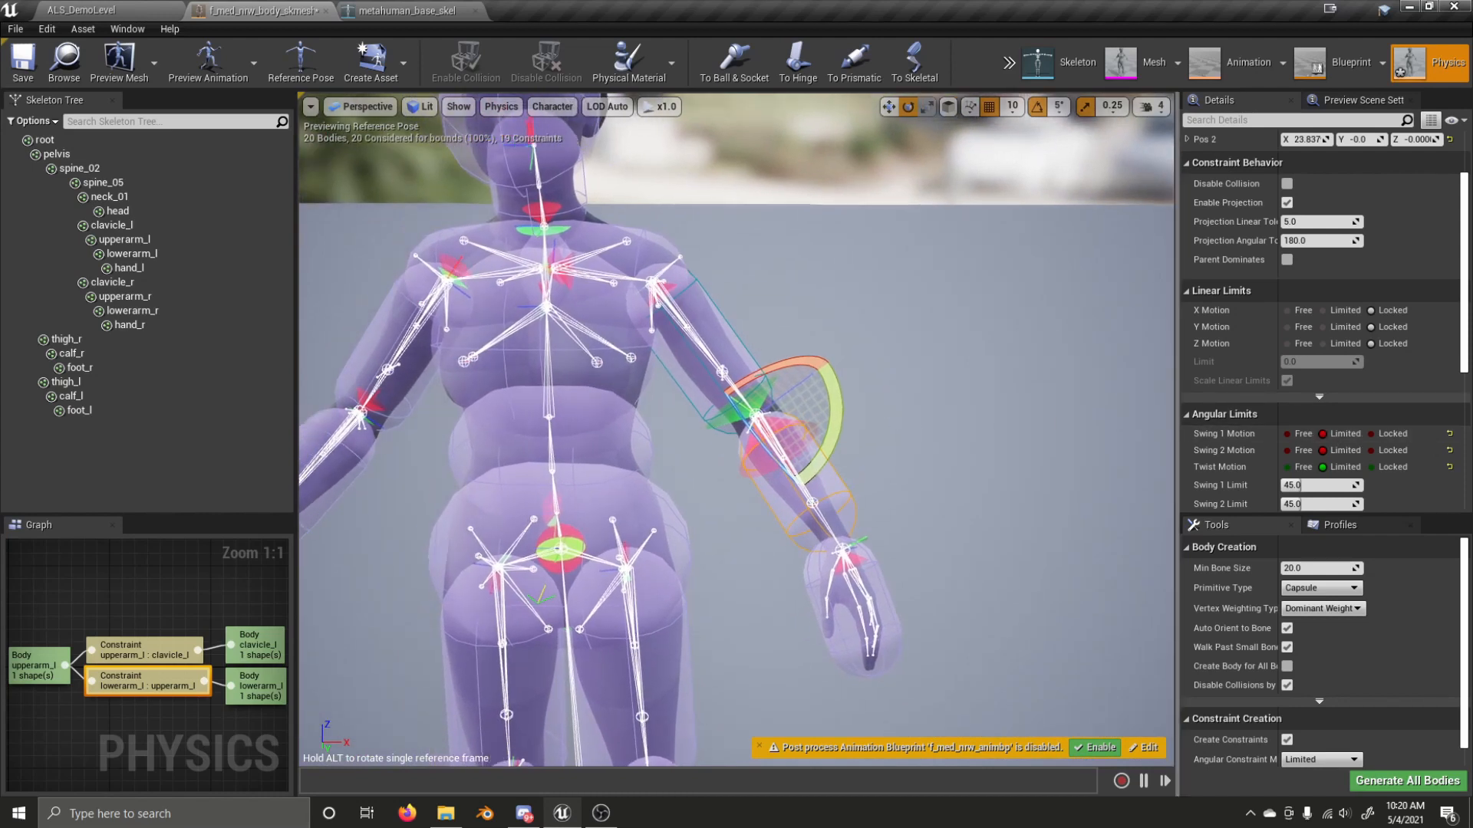
click(655, 283)
click(674, 290)
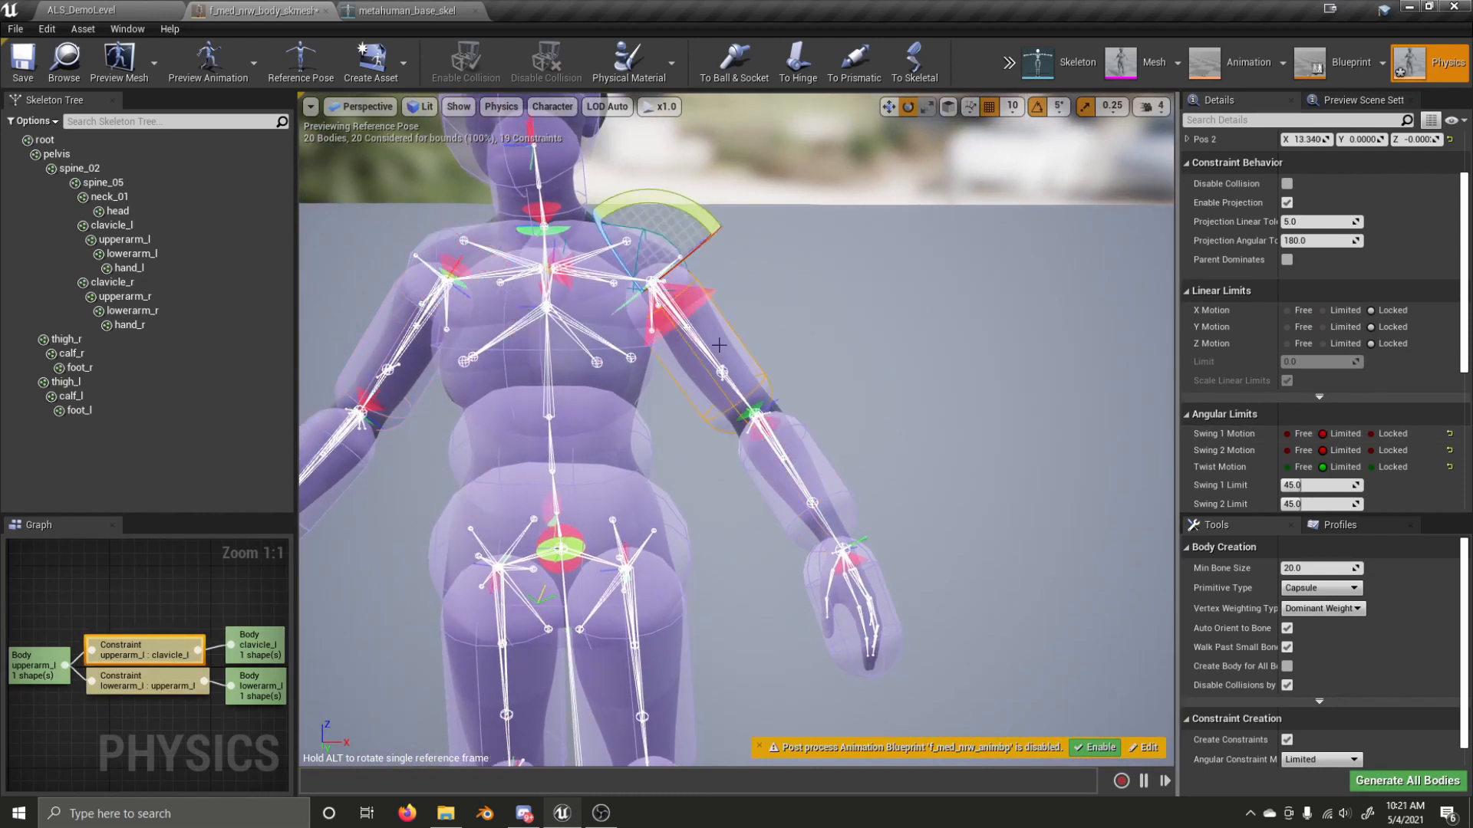
right_drag(785, 350, 759, 315)
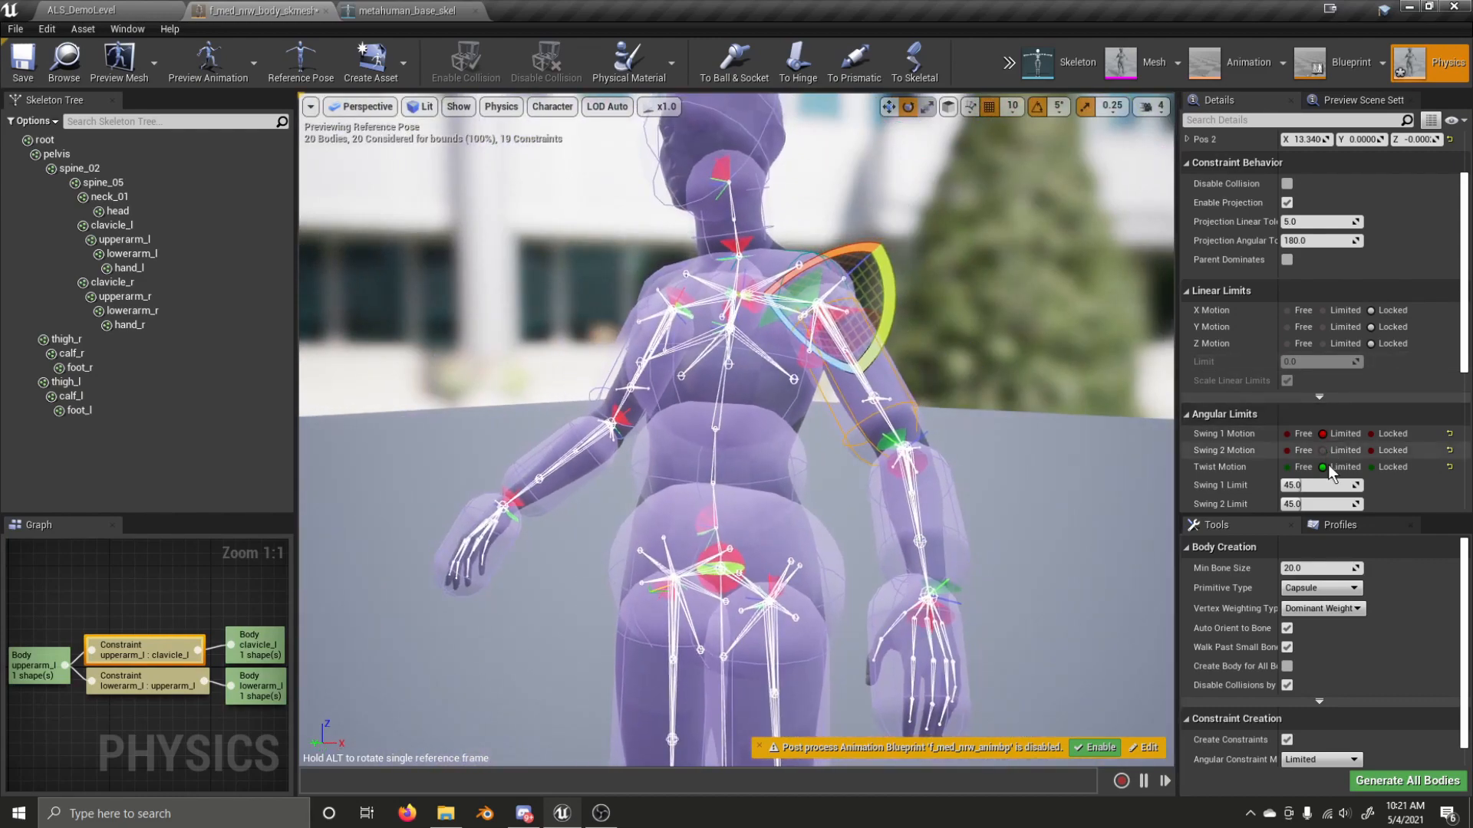
- Lock the Twist Motion of the upperarm_r : clavicle_r constraint
click(670, 296)
click(1393, 464)
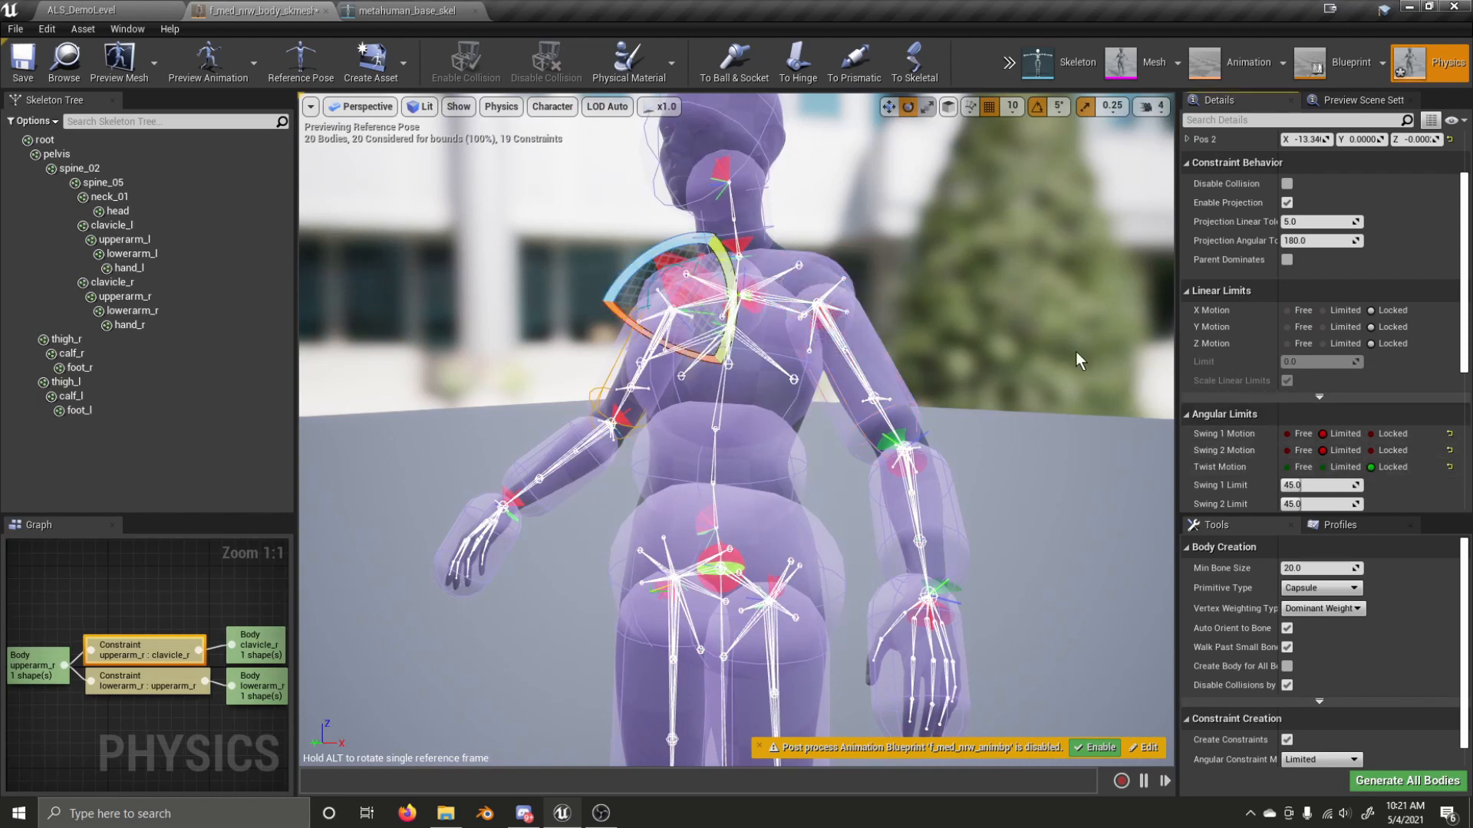
click(1034, 347)
click(758, 302)
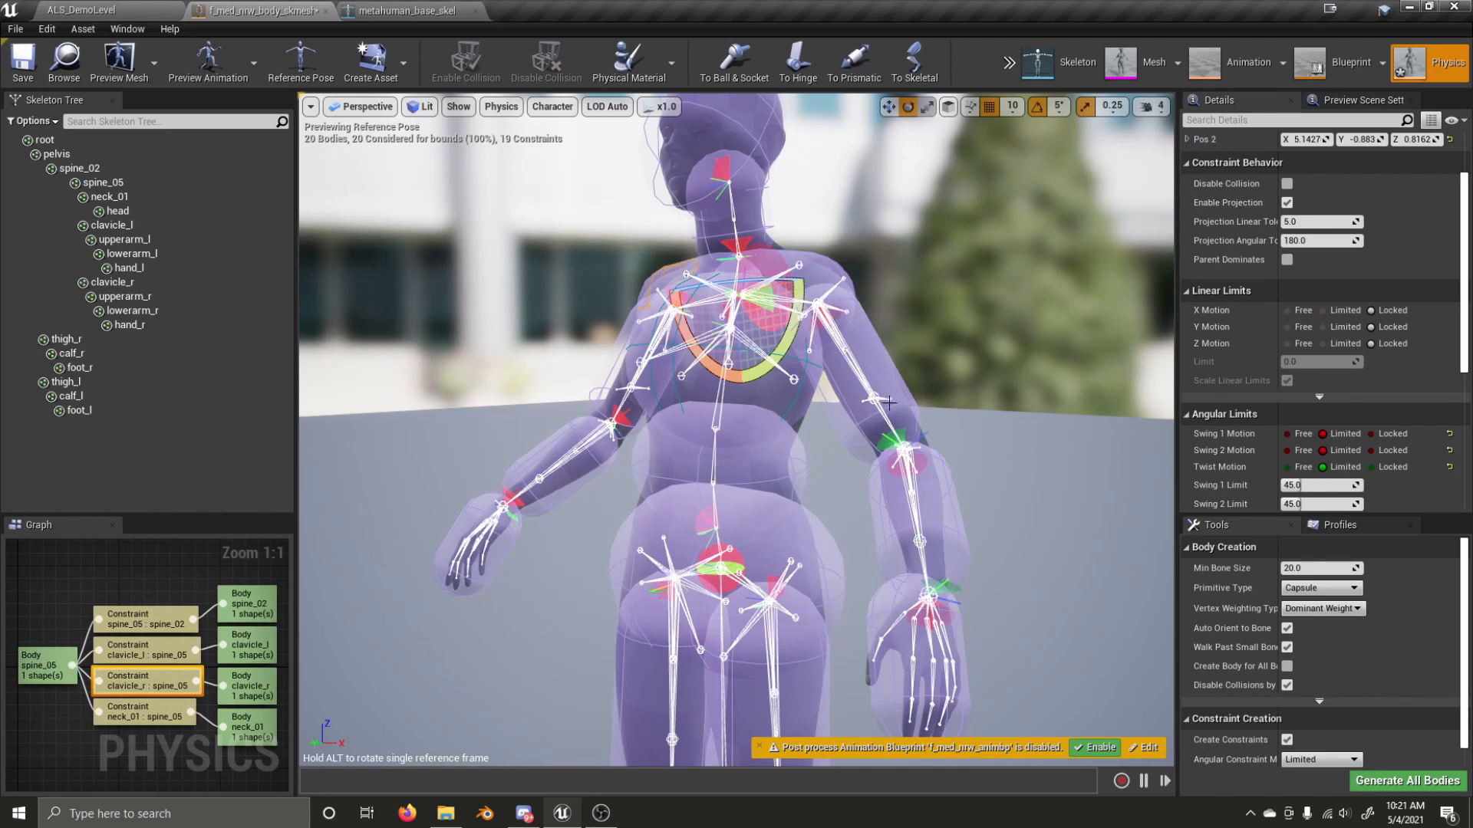
- Lock Swing 2 and Twist motion on both elbow constraints, lowerarm_l : upperarm_l and lowerarm_r : upperarm_r
click(891, 457)
click(1370, 450)
click(1370, 467)
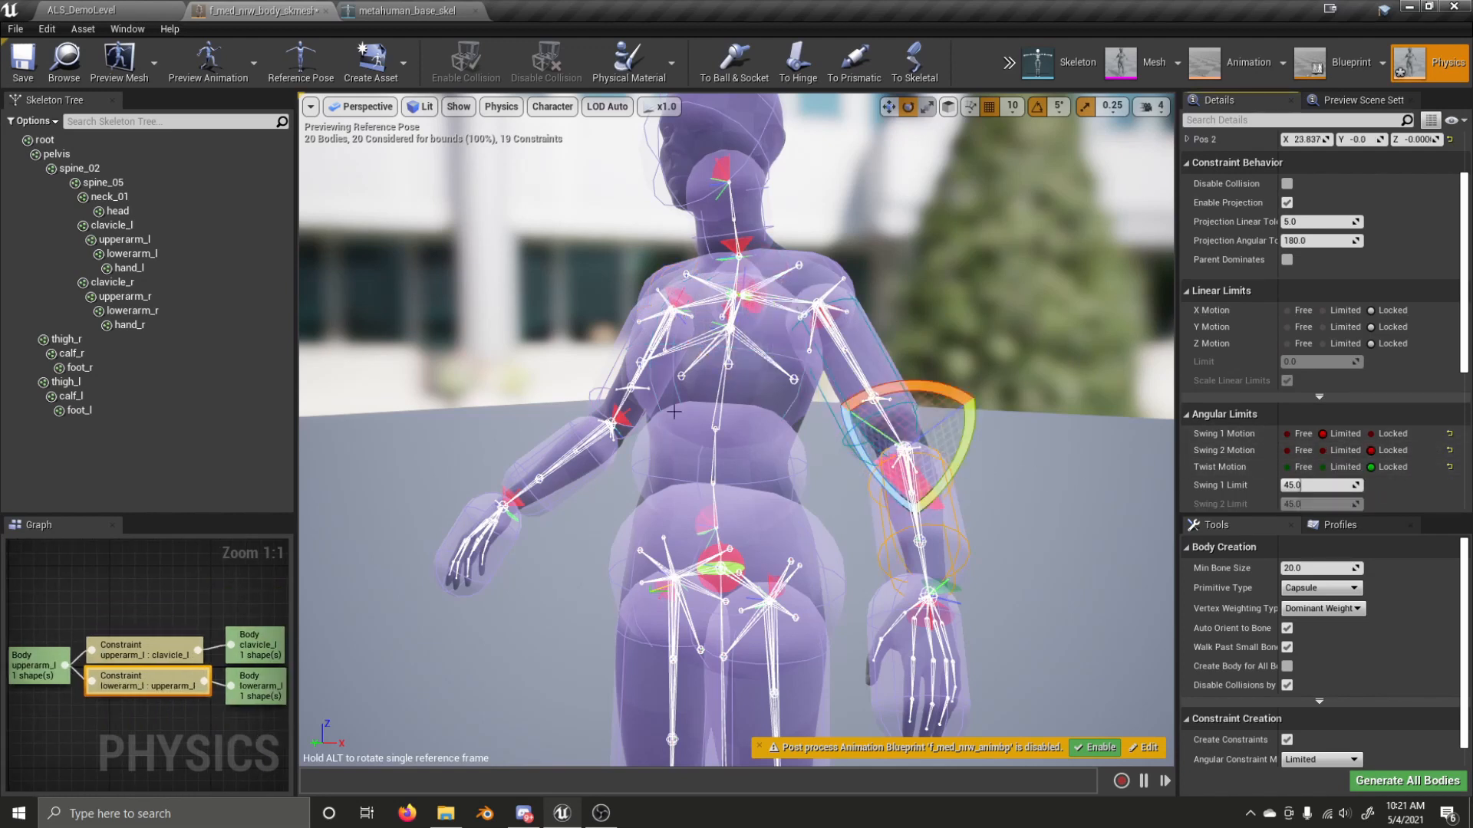
click(621, 421)
click(1407, 451)
click(1383, 467)
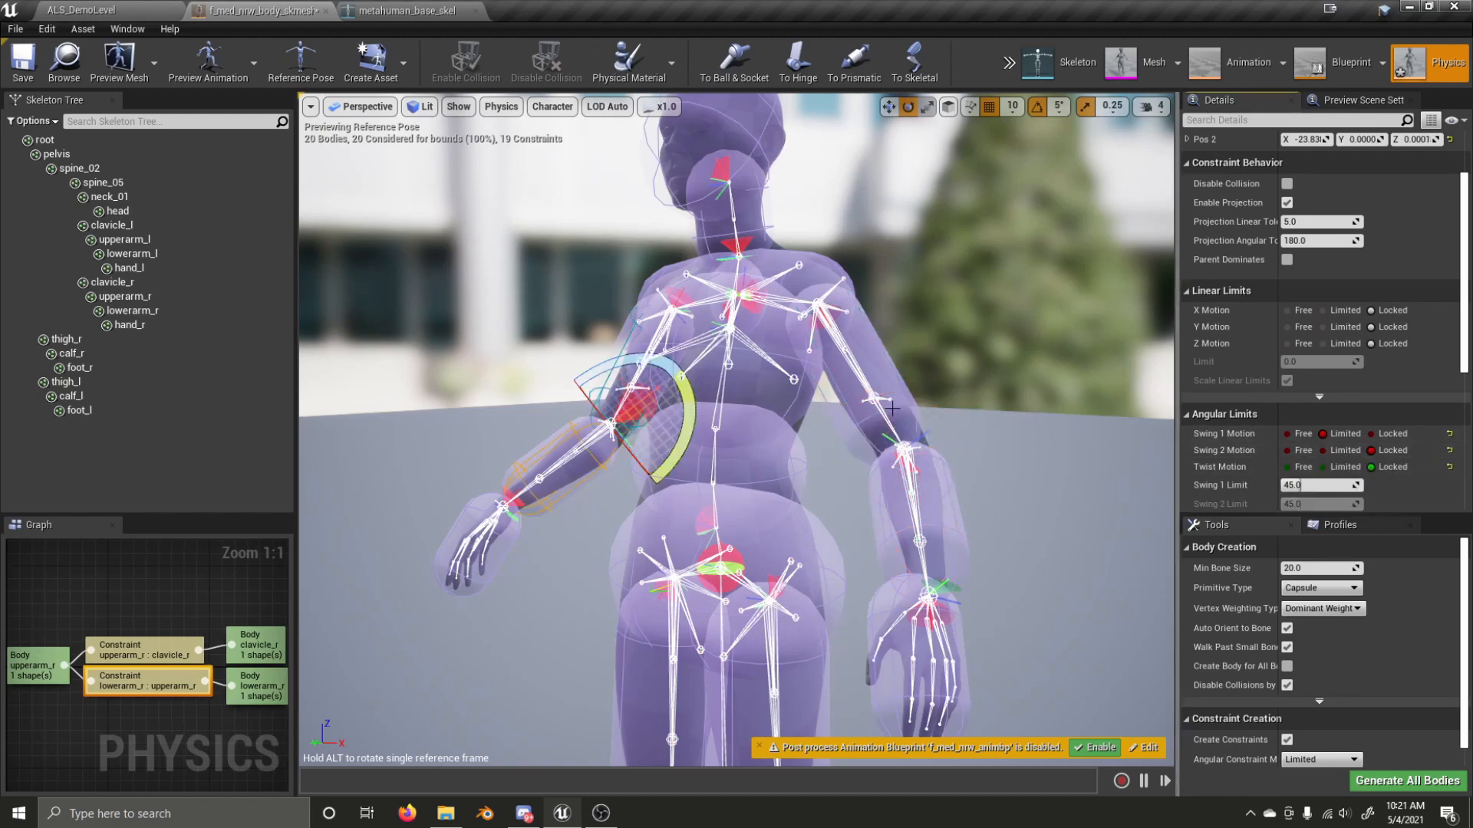
- Select the upperarm_l body, simulate only that arm, and end the simulation
click(891, 409)
click(1009, 63)
click(1026, 96)
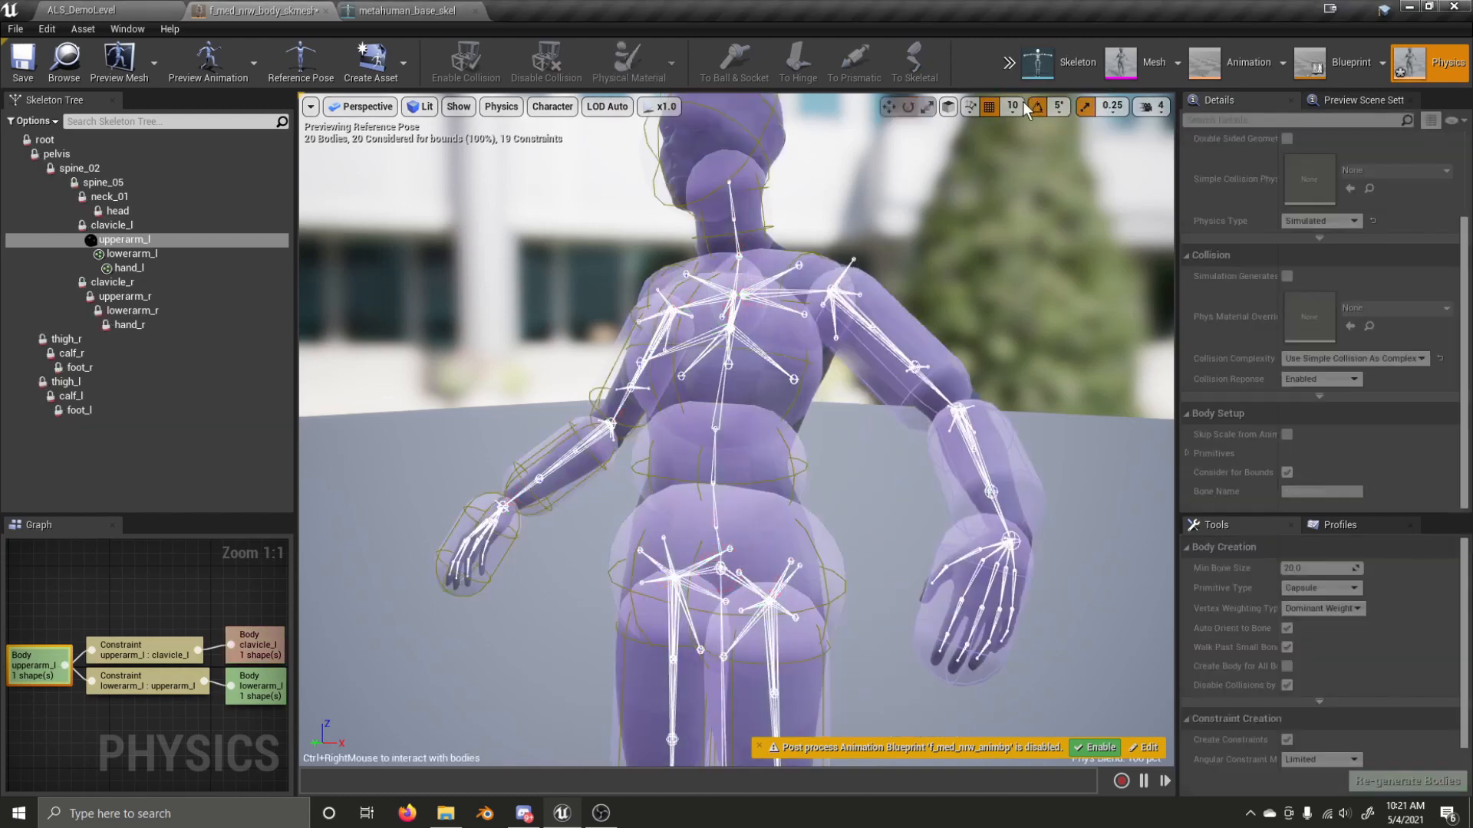
click(1010, 66)
click(1023, 97)
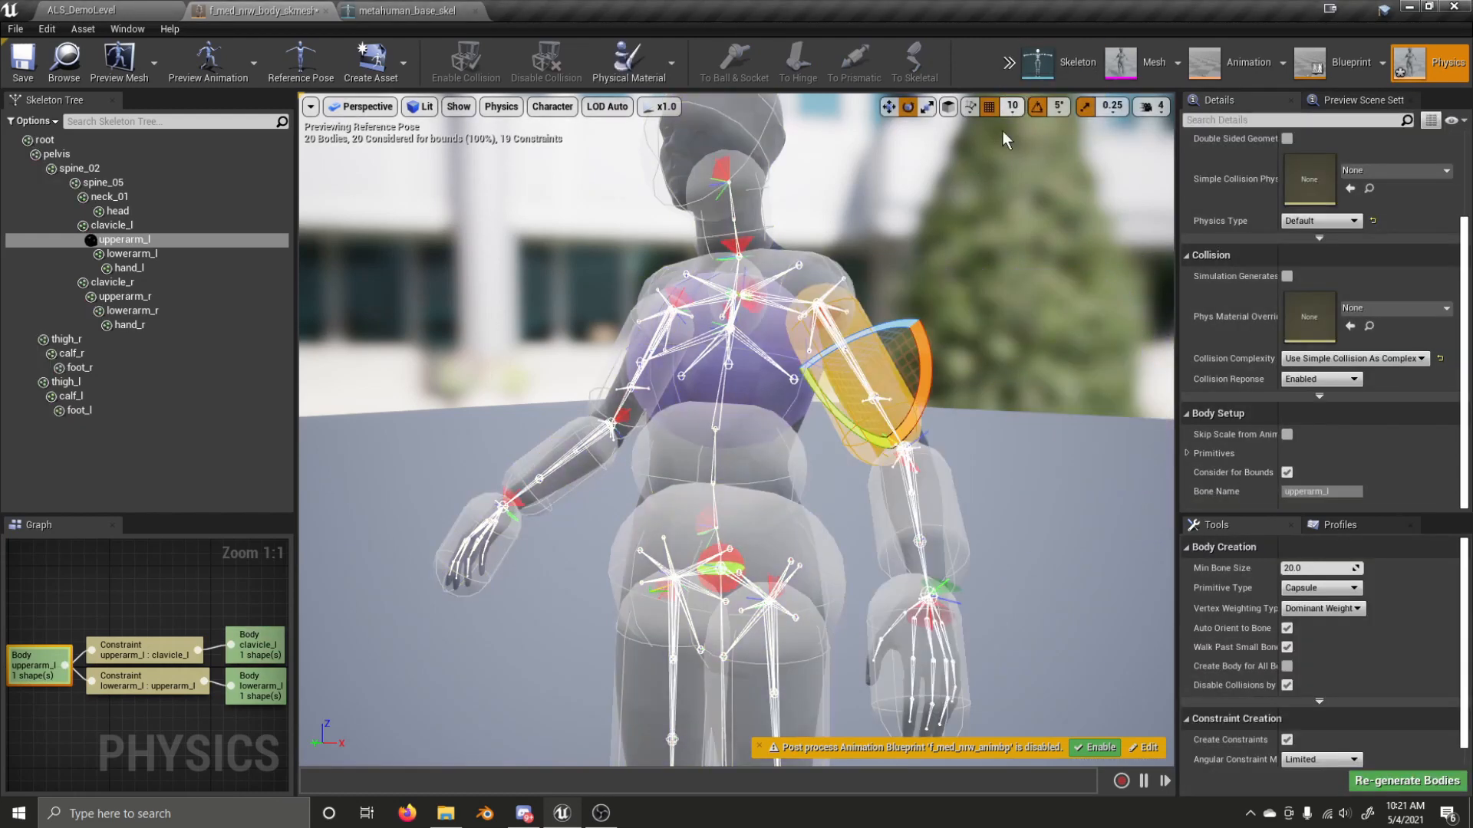
- Select the clavicle_l : spine_05 constraint, simulate only the clavicle and arm attached to it, and end the simulation
right_drag(835, 316, 940, 278)
right_drag(697, 400, 698, 399)
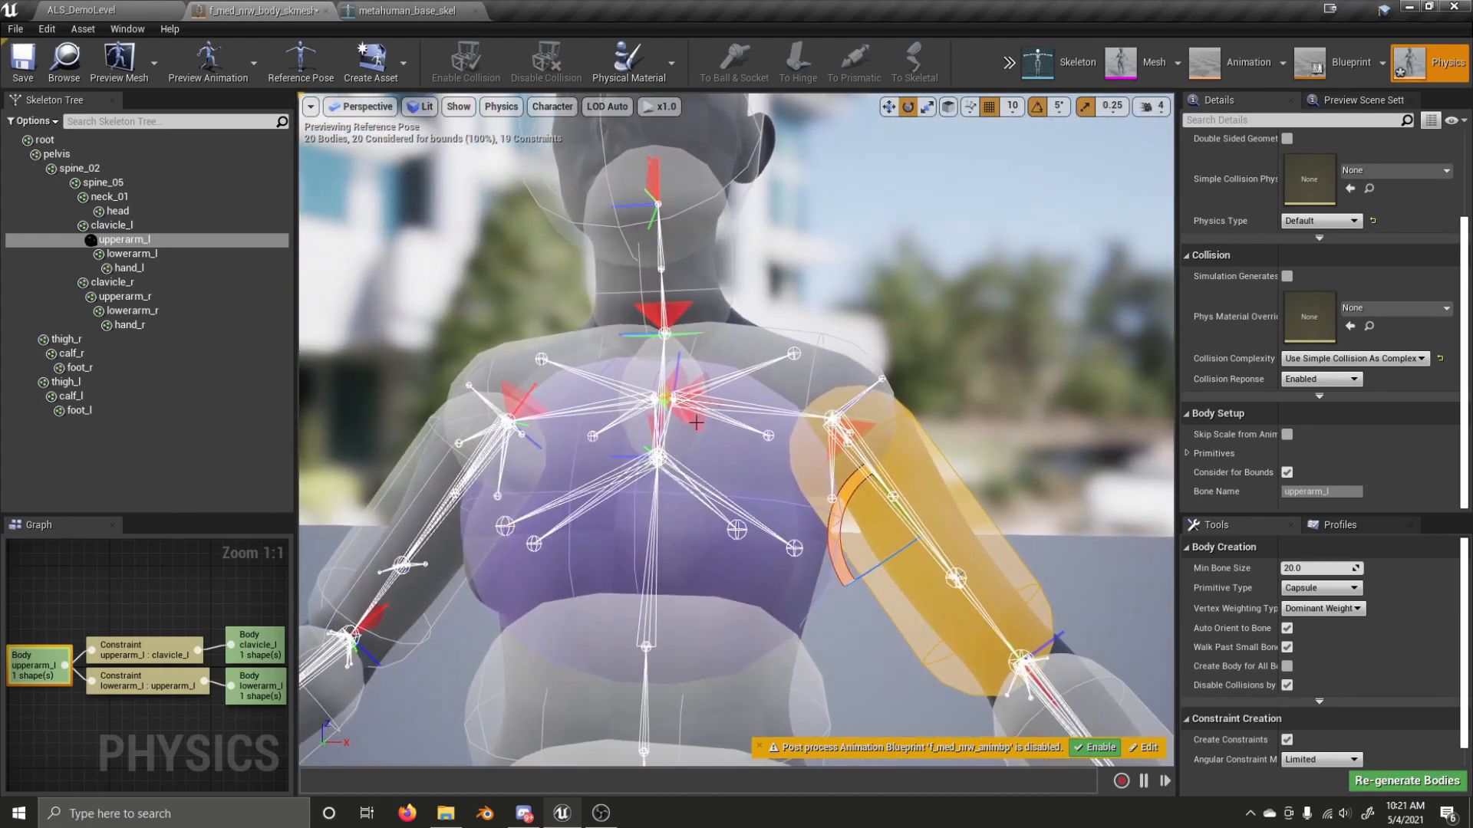
click(696, 423)
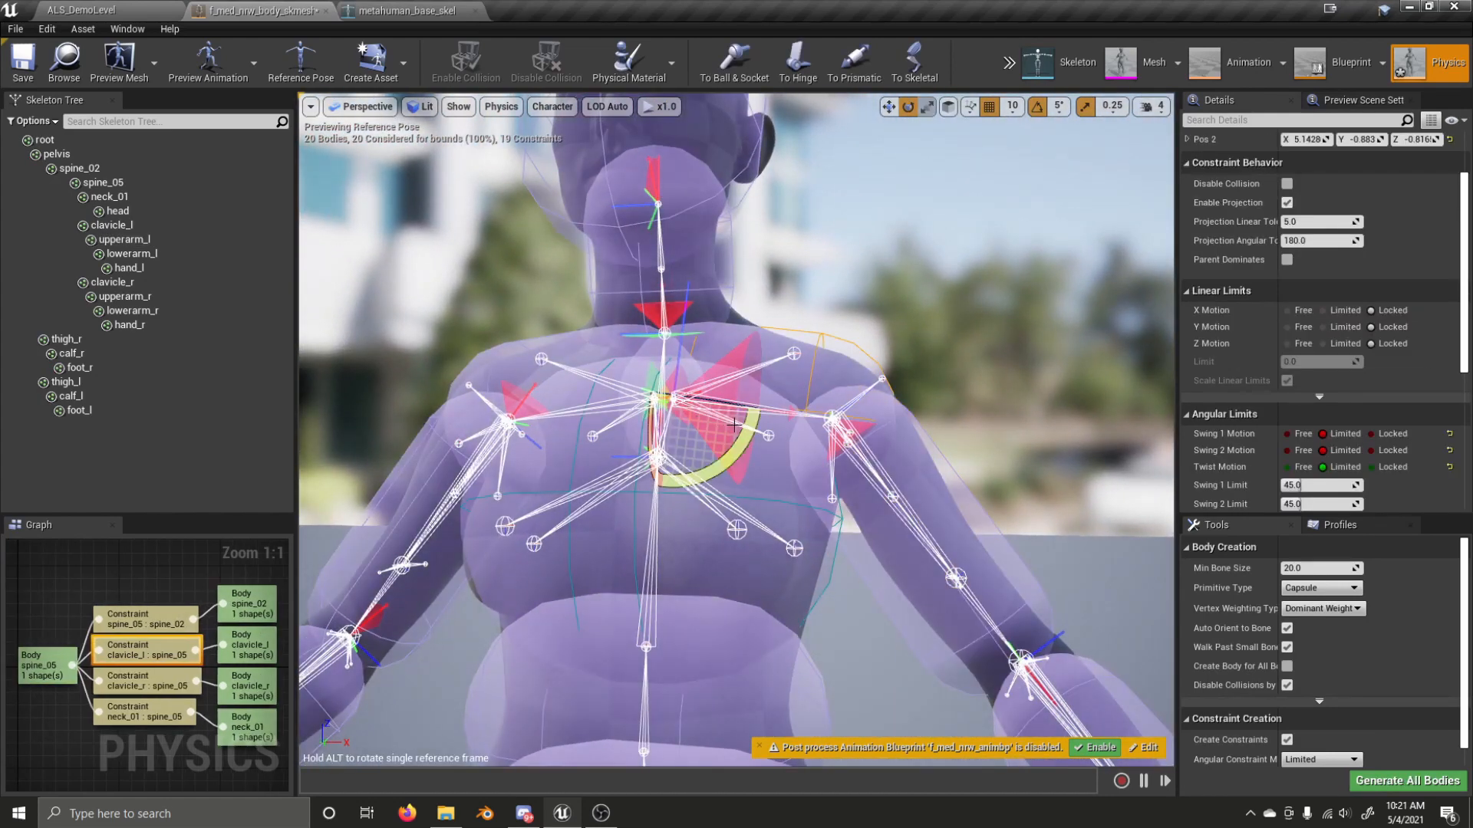
click(1009, 62)
click(1047, 102)
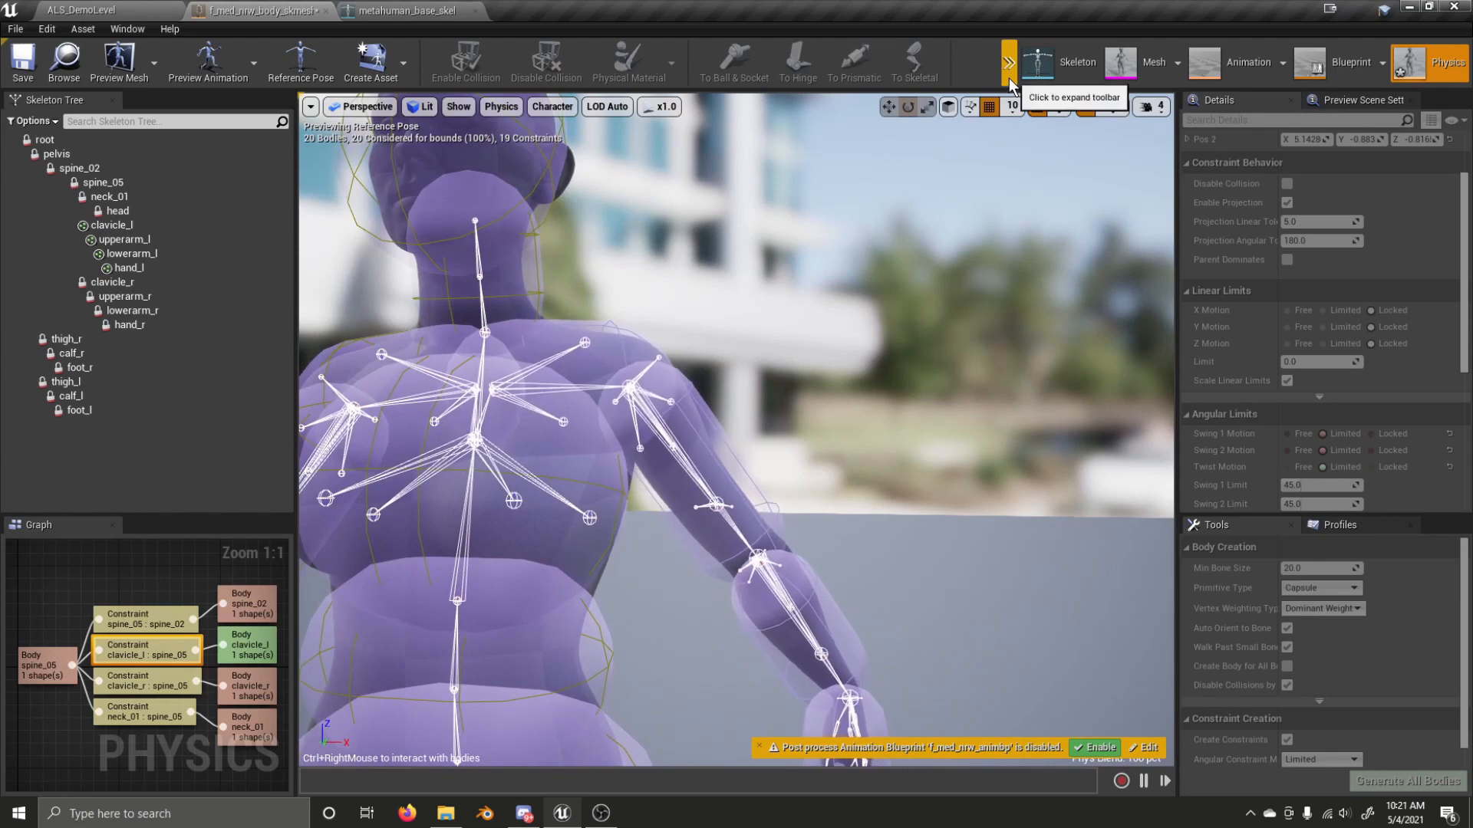
click(1010, 77)
click(1048, 101)
- Set the Swing 1 and Swing 2 limits of the clavicle_l : spine_05 constraint to 60 and lock its Twist Motion
scroll(1304, 475, down, 1)
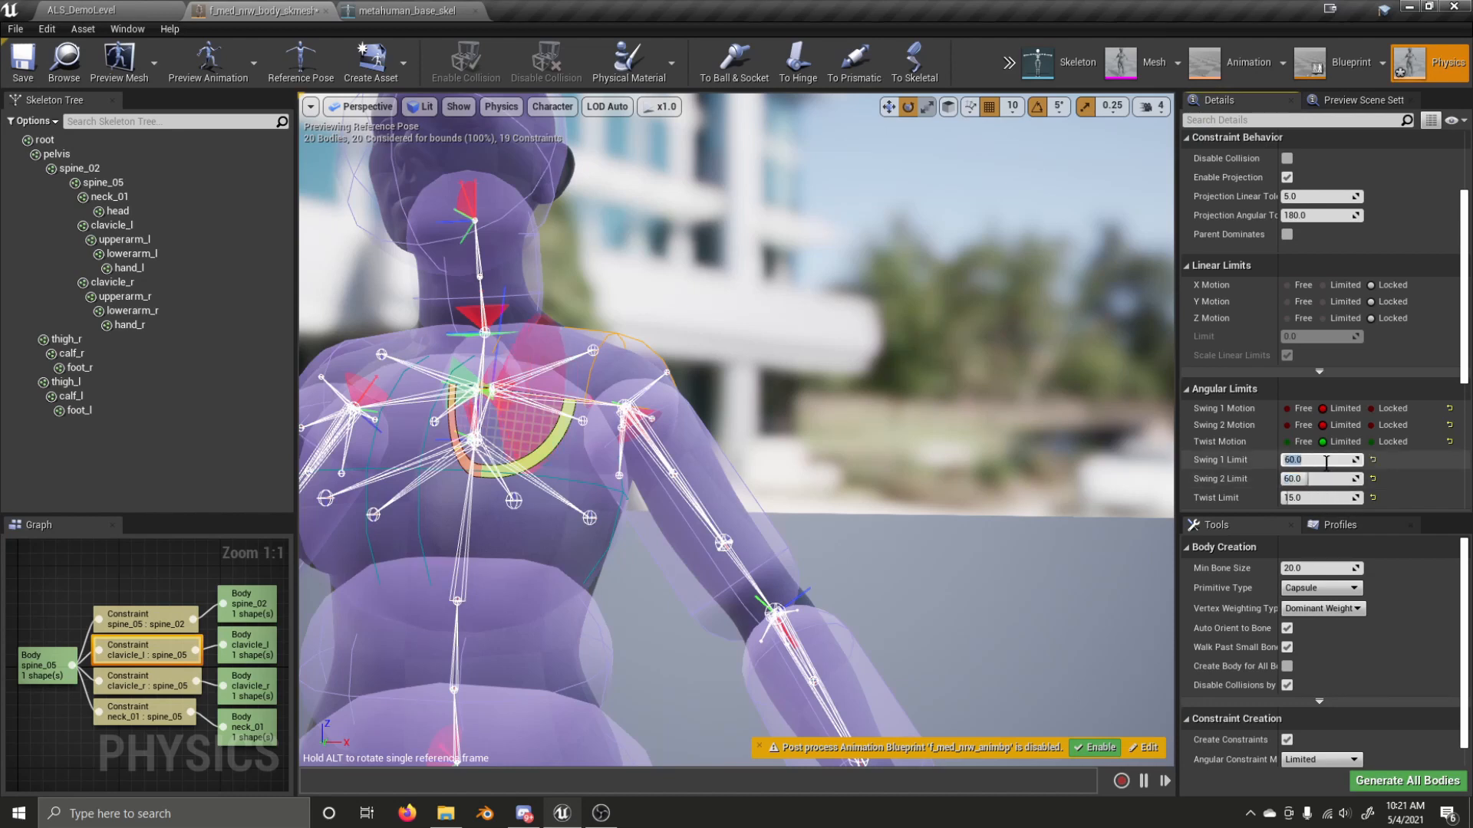
click(1371, 442)
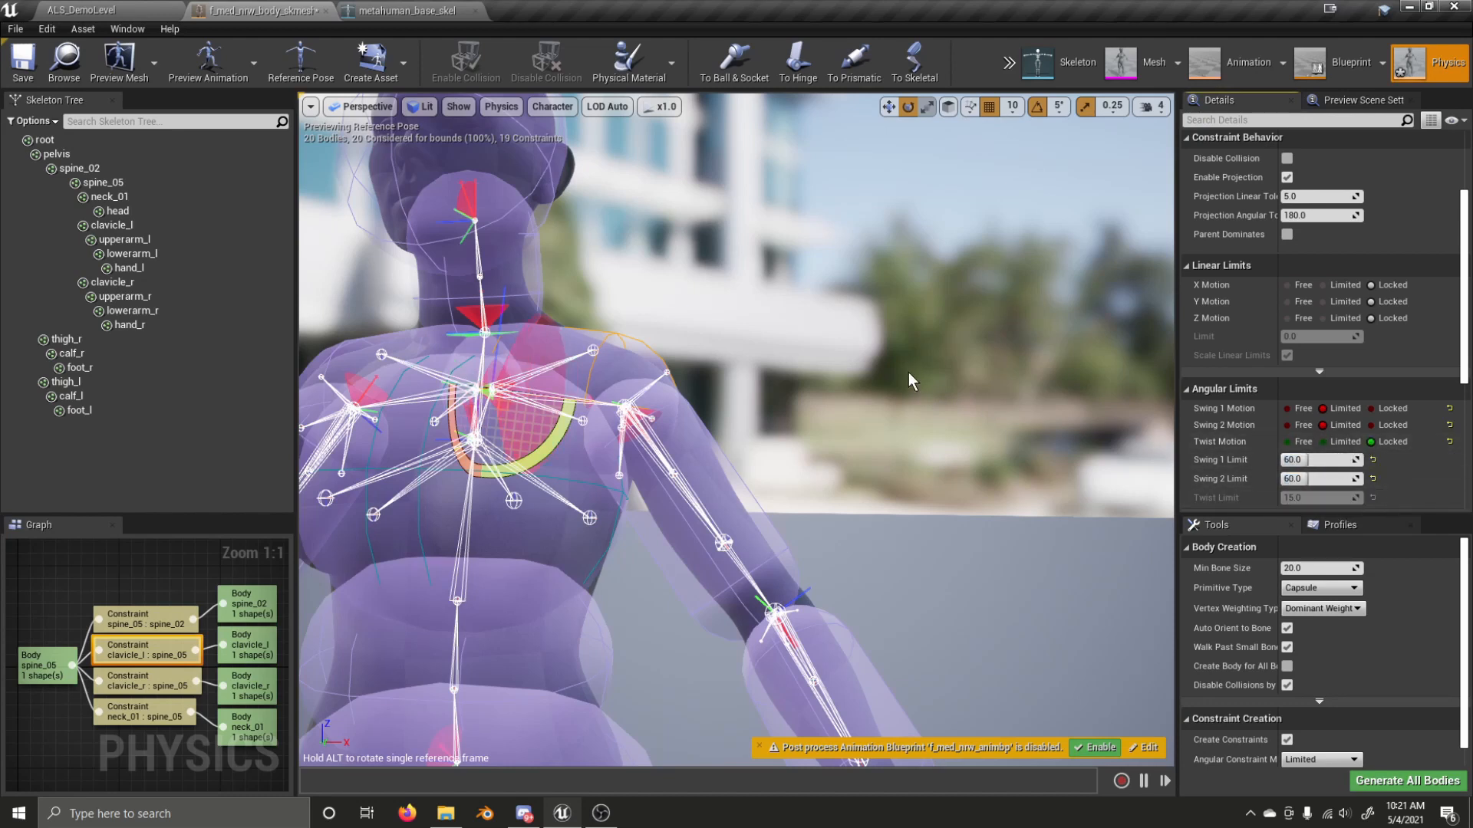
- Simulate only the left clavicle and arm with the twist locked, and end the simulation
click(1007, 65)
mouse_move(1023, 115)
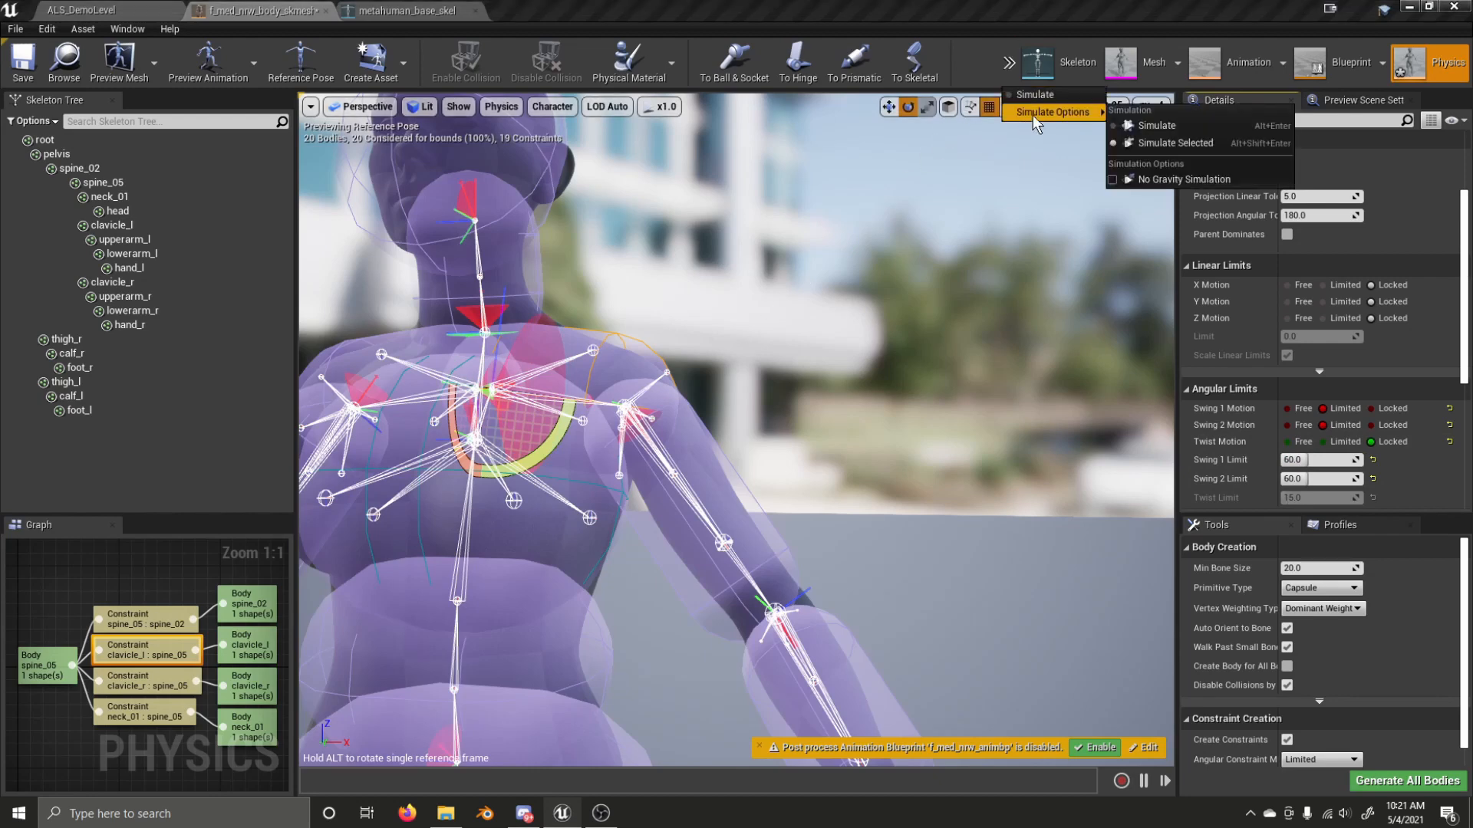
click(1160, 143)
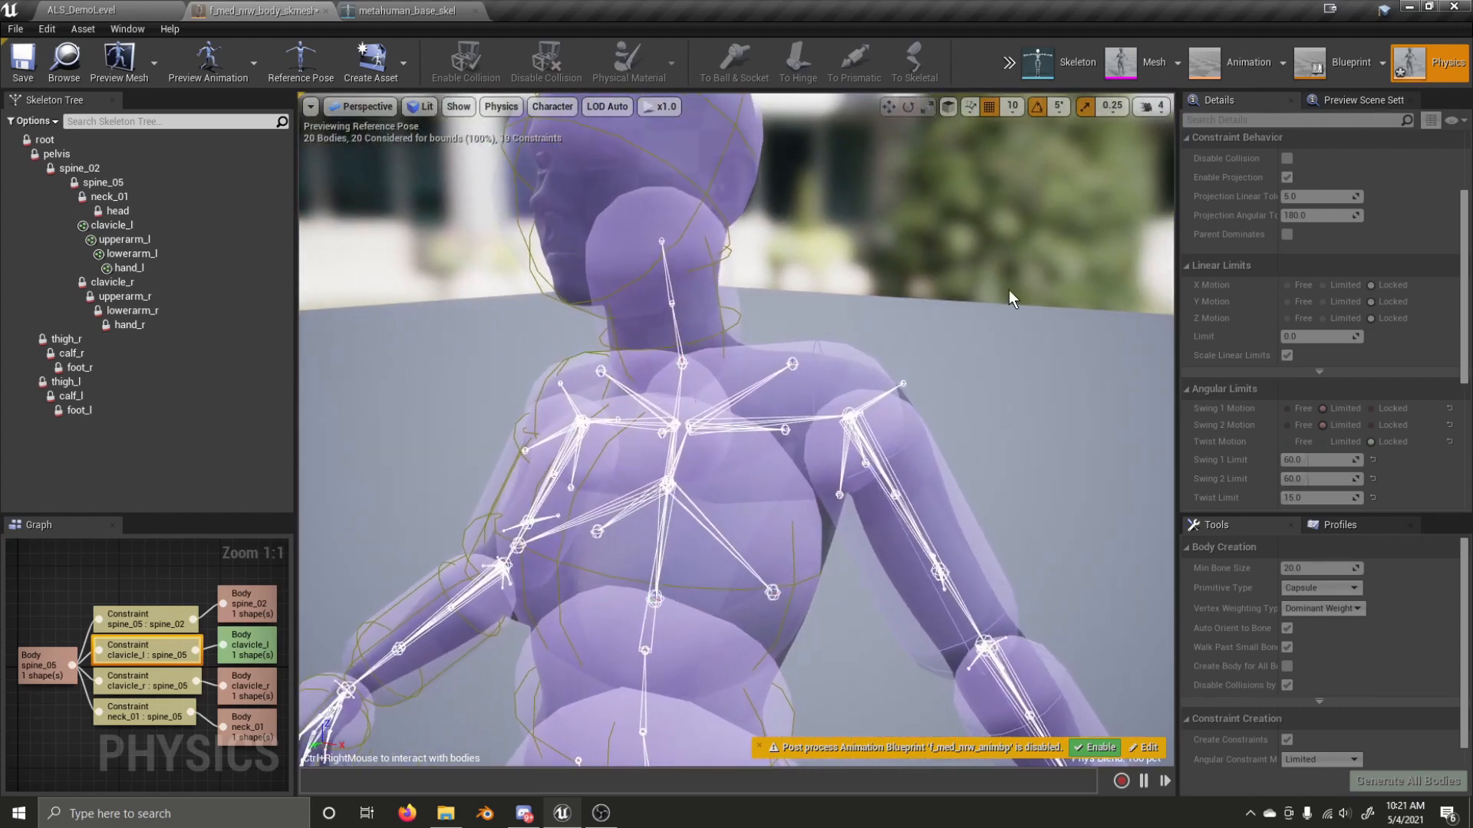
click(1016, 67)
click(1041, 92)
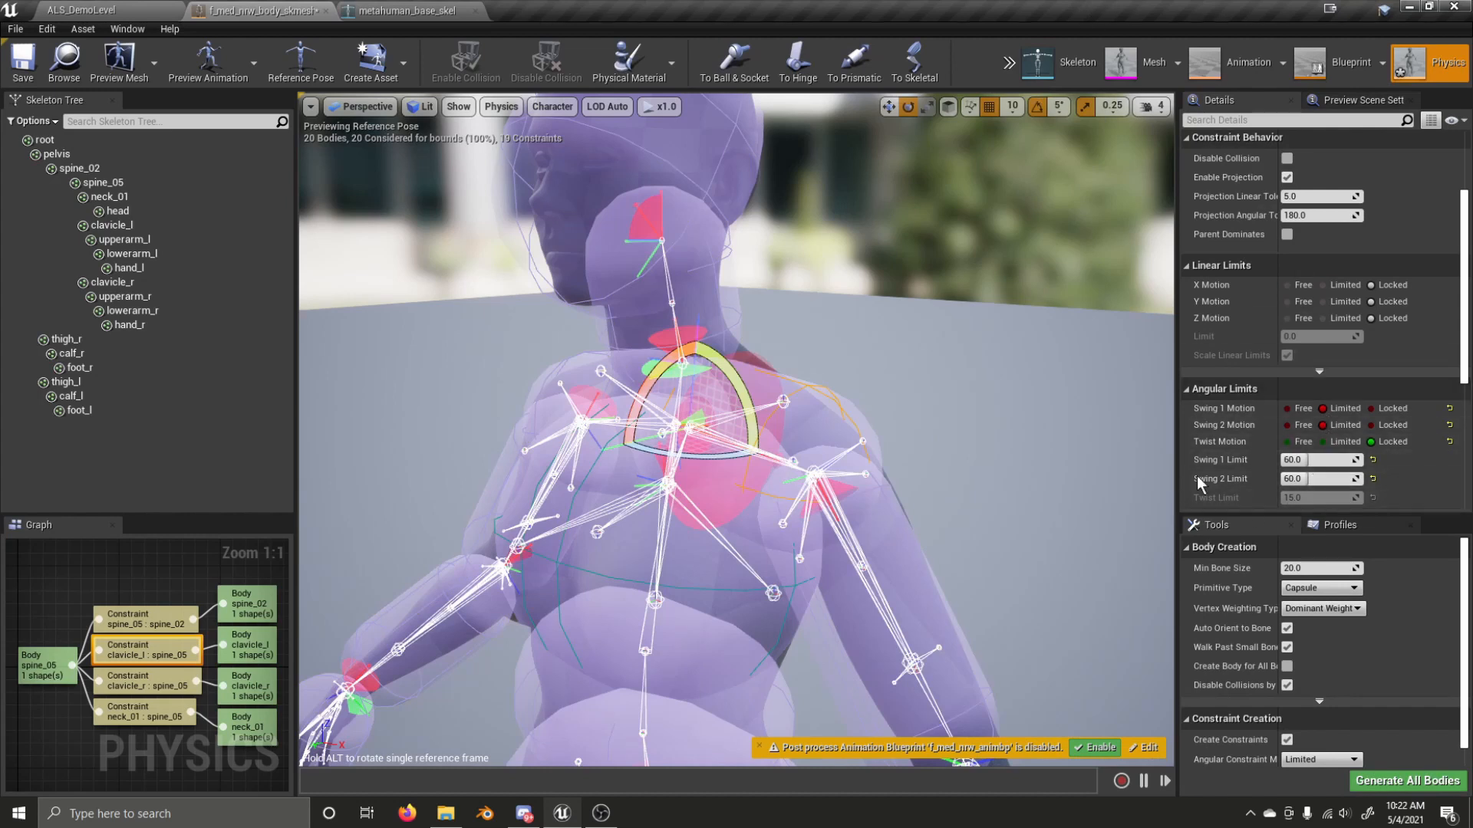
- Set the Twist Motion of the clavicle_l : spine_05 constraint to Limited, and run and end a simulation of that arm
click(1321, 443)
click(1310, 500)
right_drag(936, 399, 915, 378)
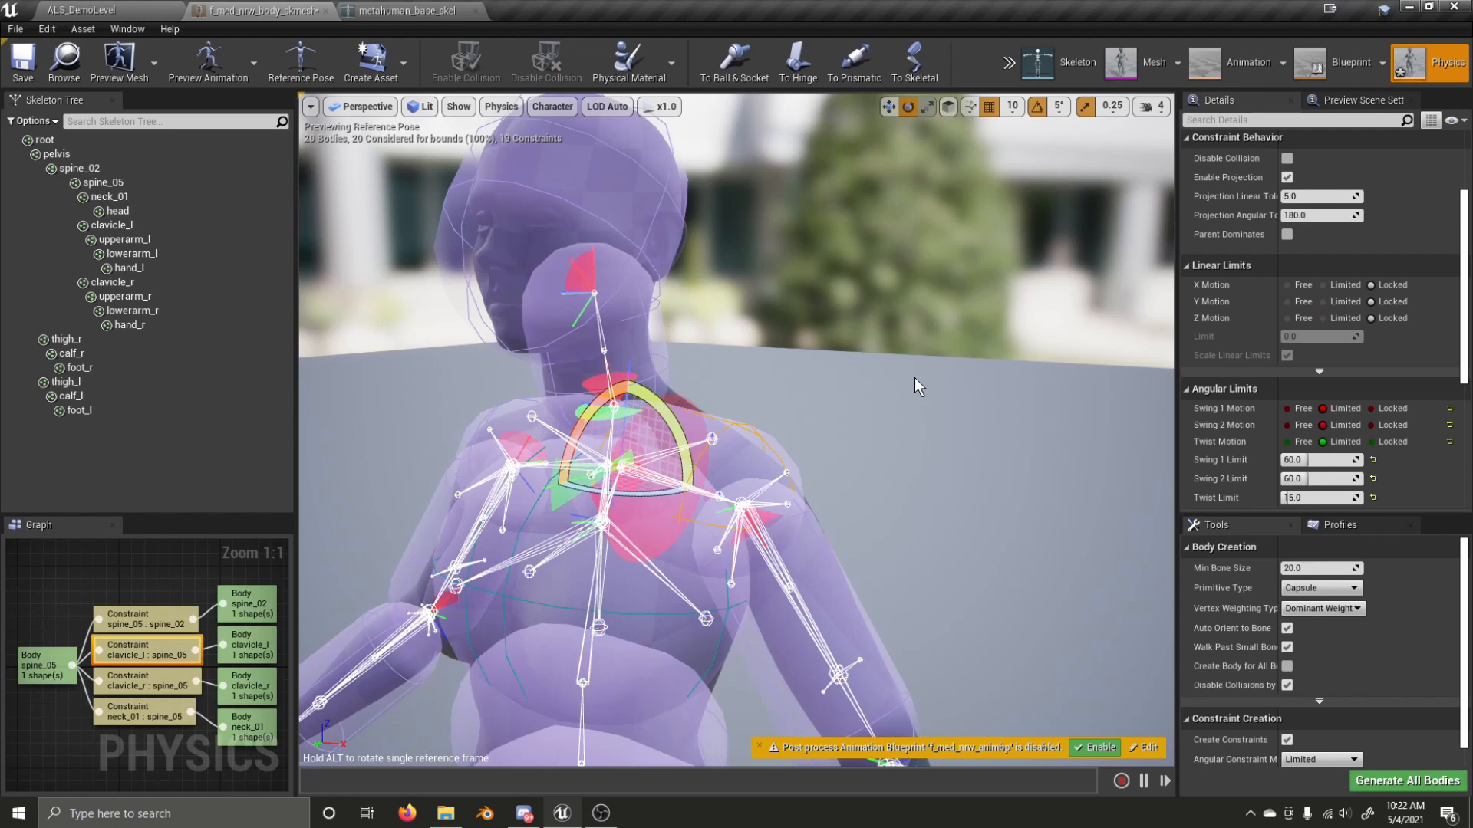
click(1009, 62)
click(1044, 109)
right_drag(950, 306, 929, 278)
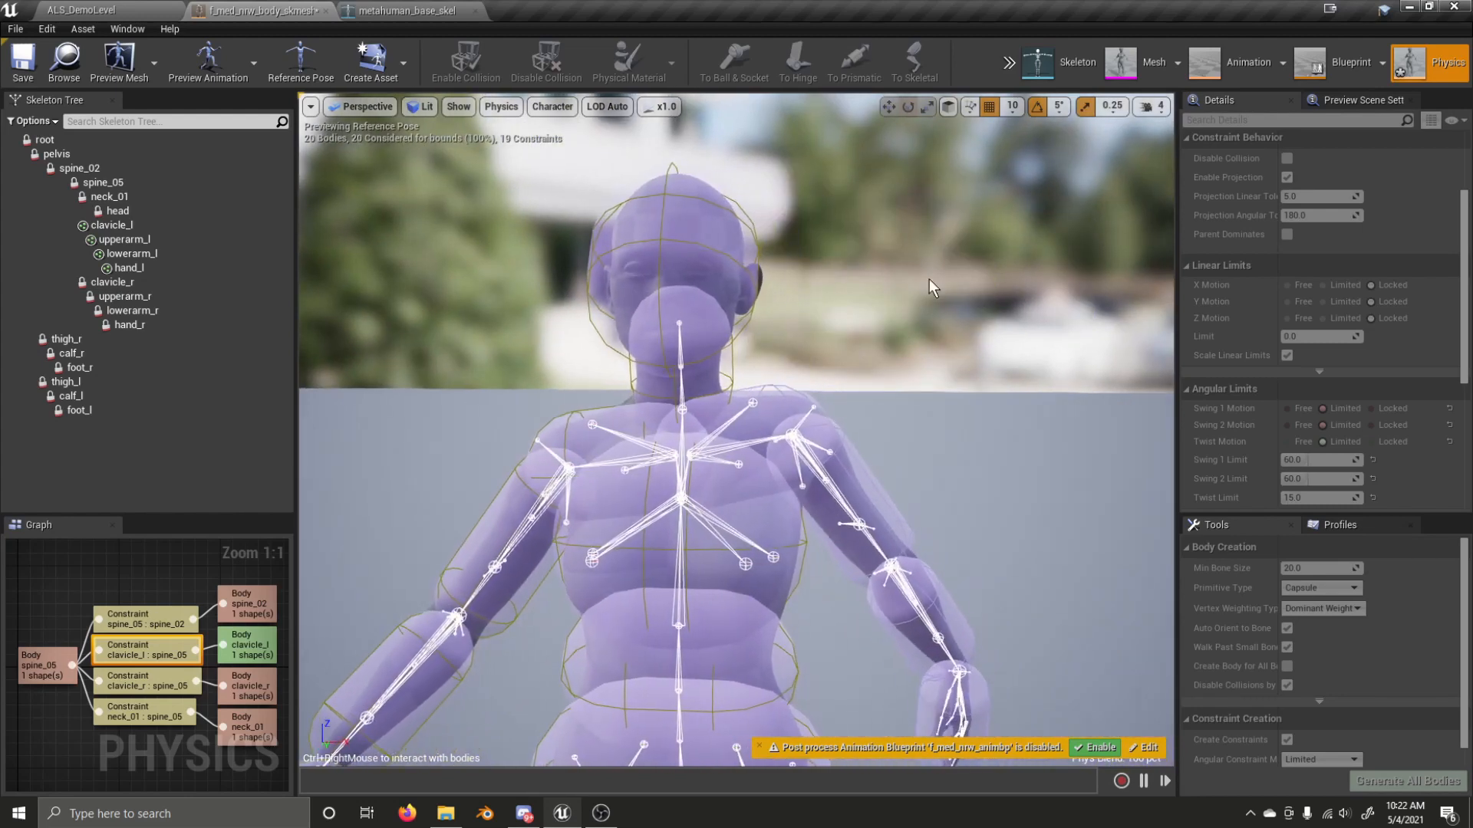
click(1009, 63)
click(1025, 100)
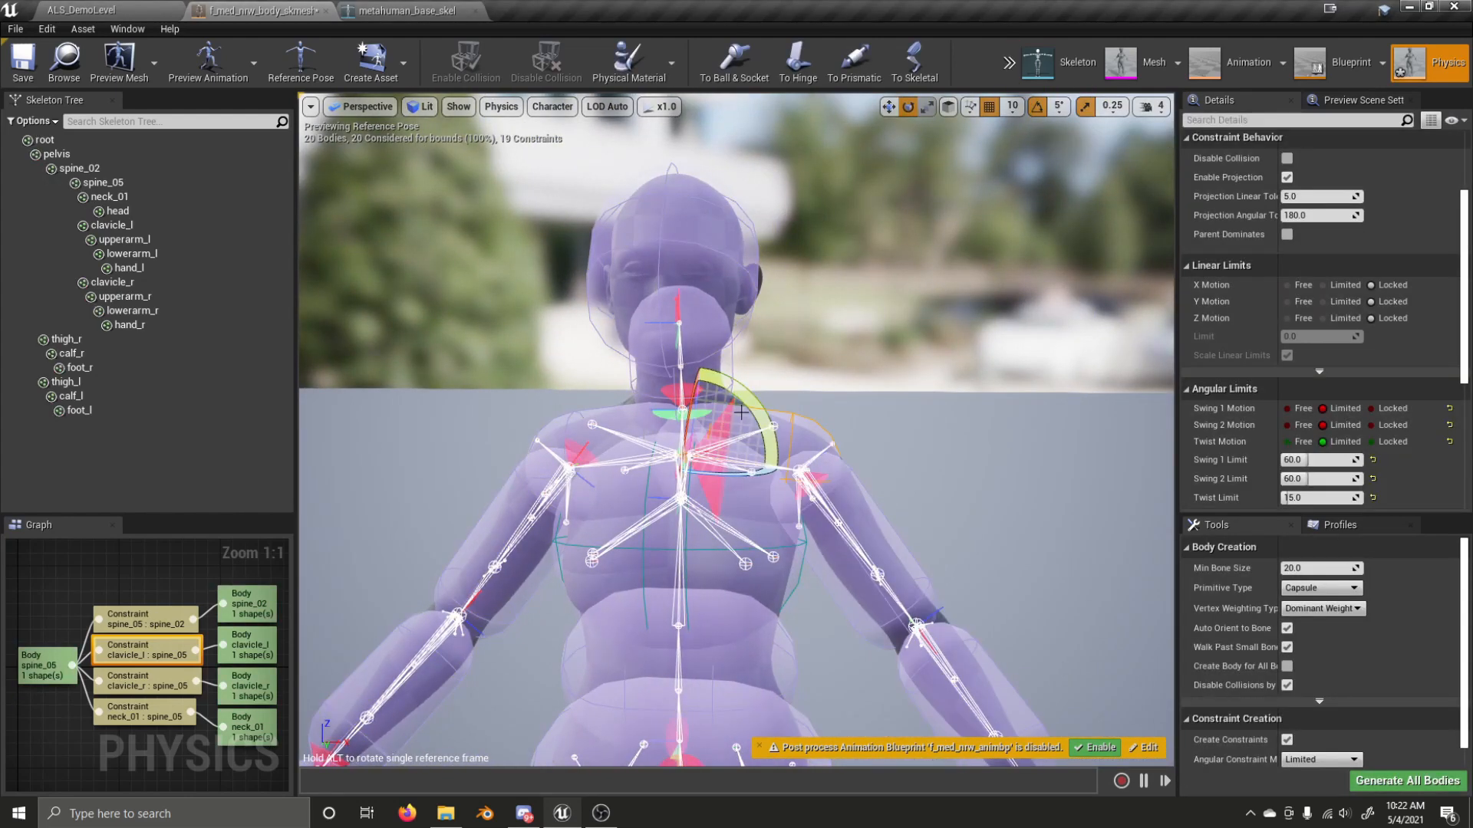
- Try rotating the clavicle_l : spine_05 constraint as seen from behind, and run and end a simulation of the left arm
drag(758, 409, 764, 512)
click(1009, 62)
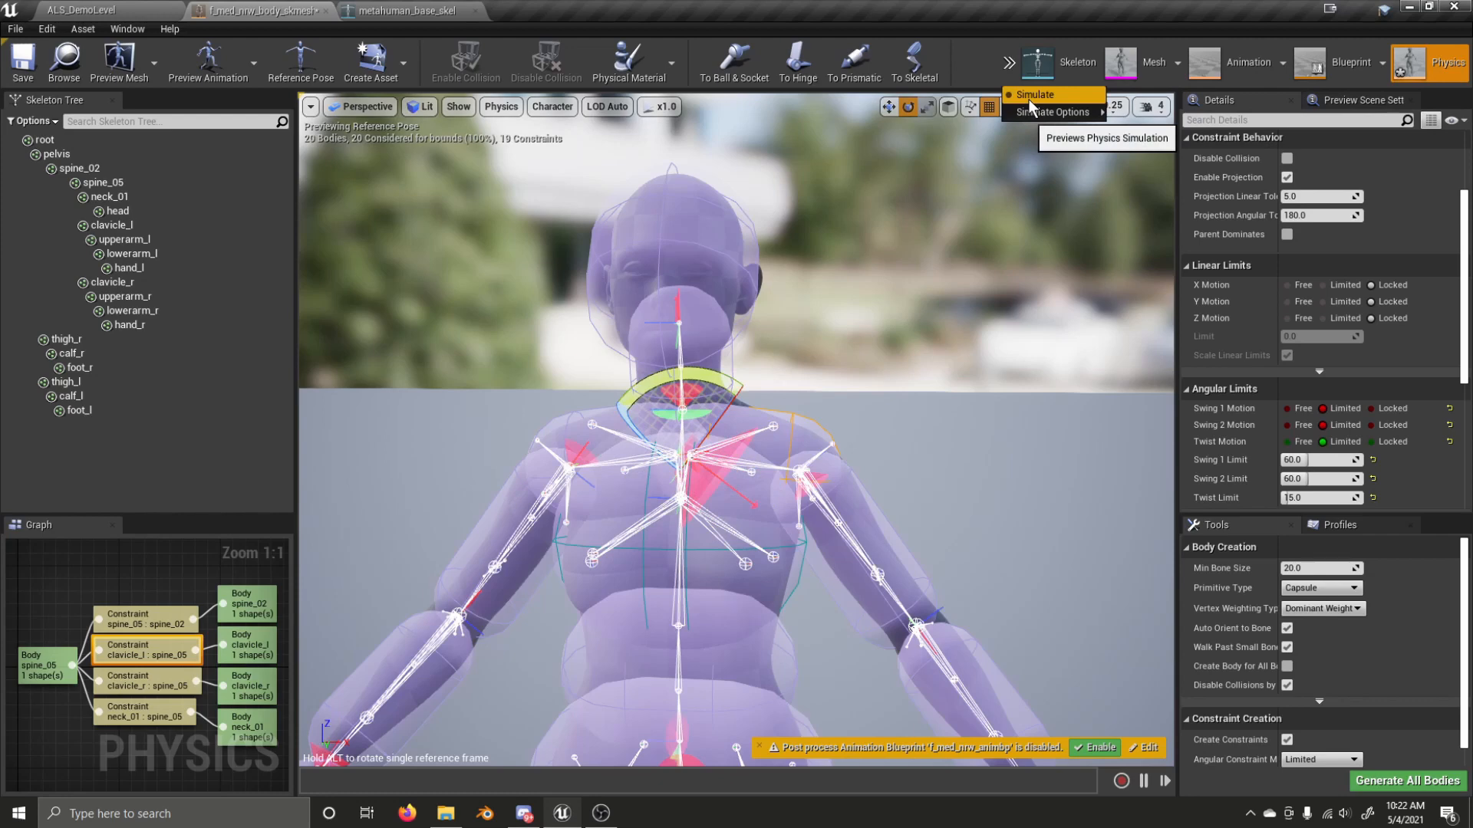
click(1031, 100)
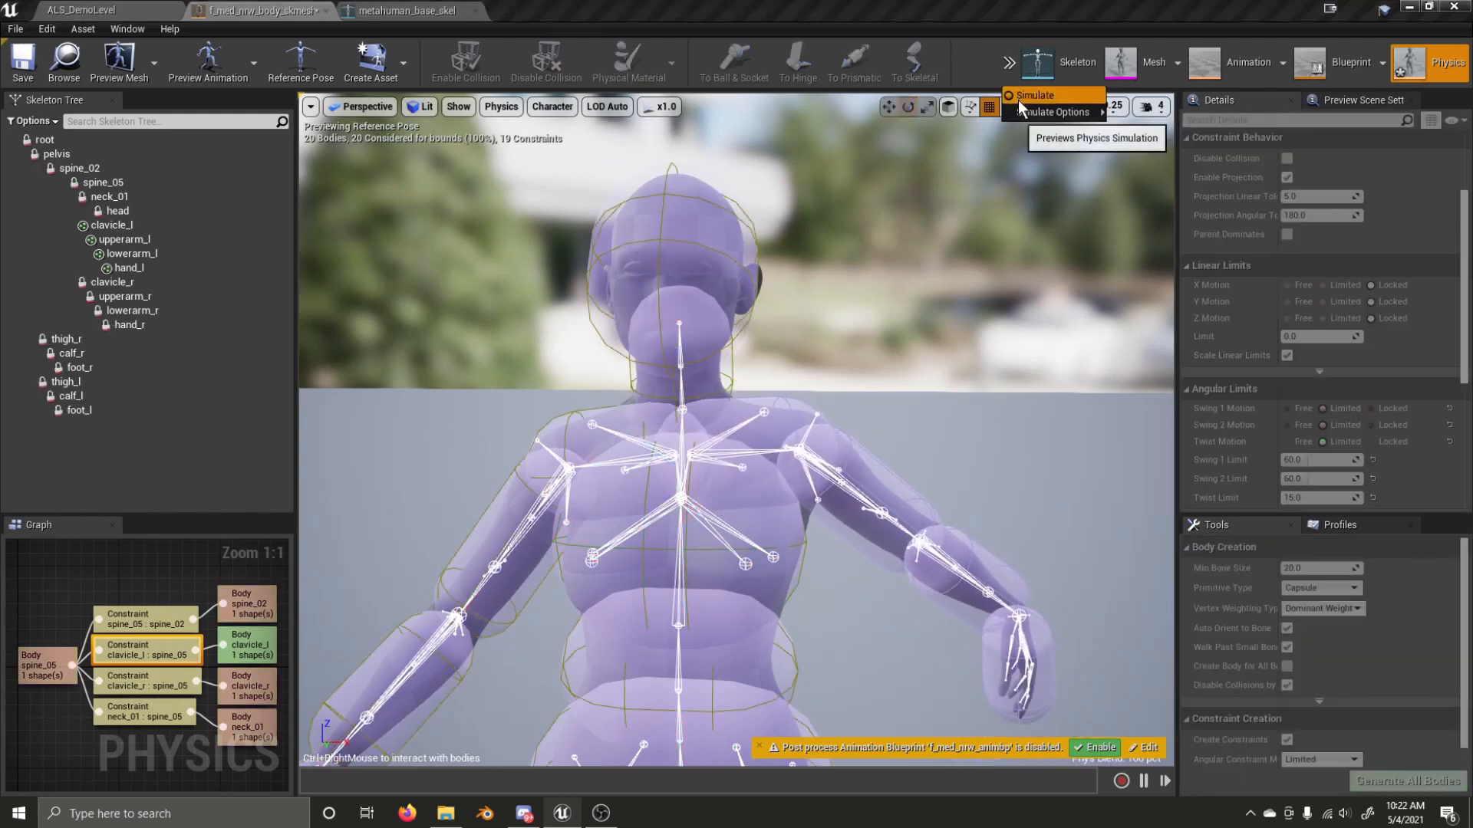
click(1032, 96)
- Try a different orientation of the clavicle_l : spine_05 constraint, test it by simulating the arm, and rotate the constraint back
drag(755, 510, 758, 513)
drag(744, 562, 694, 546)
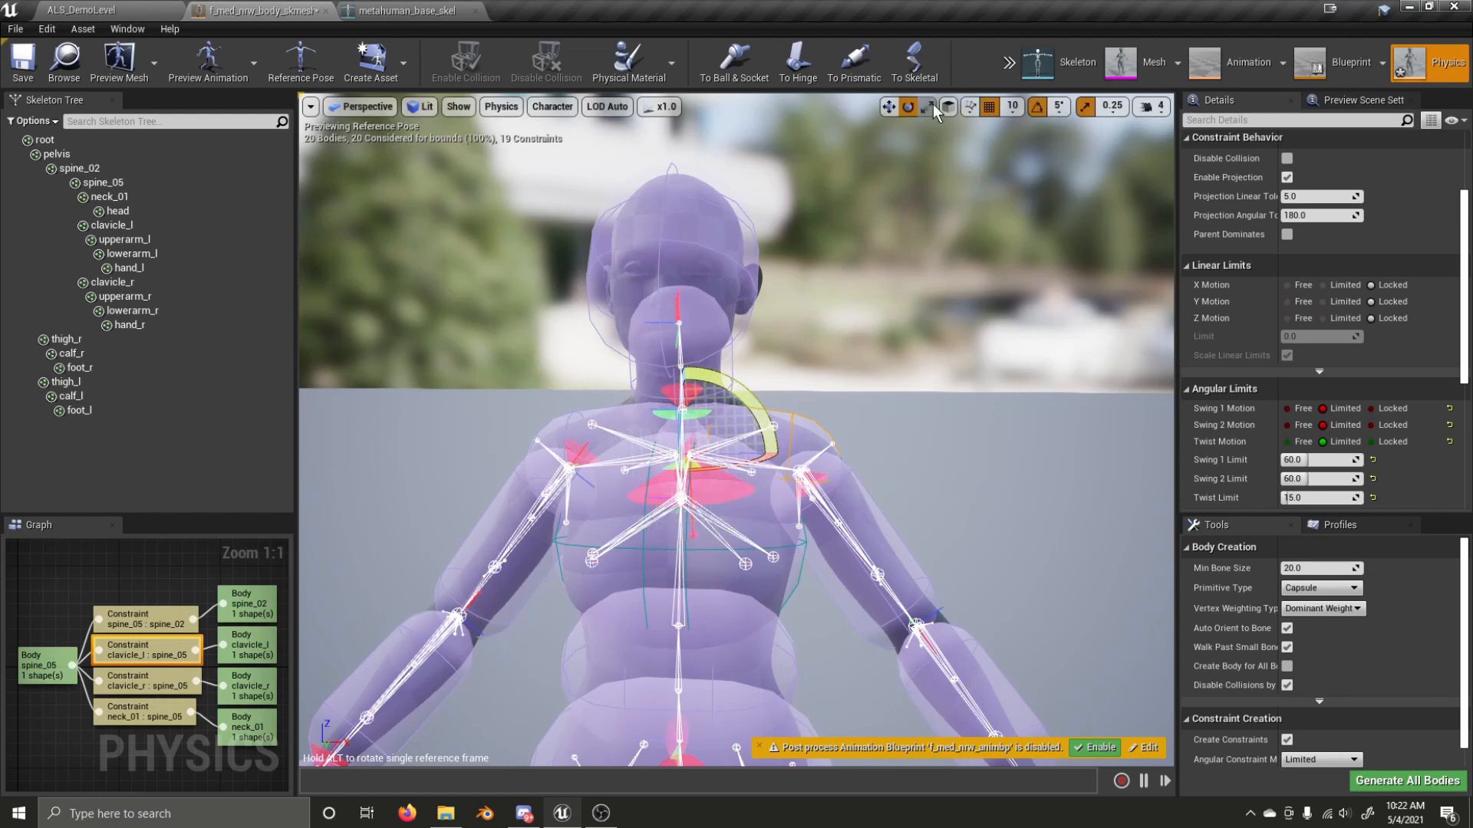
click(1009, 62)
click(1035, 107)
click(1009, 62)
click(1021, 95)
drag(743, 397, 778, 484)
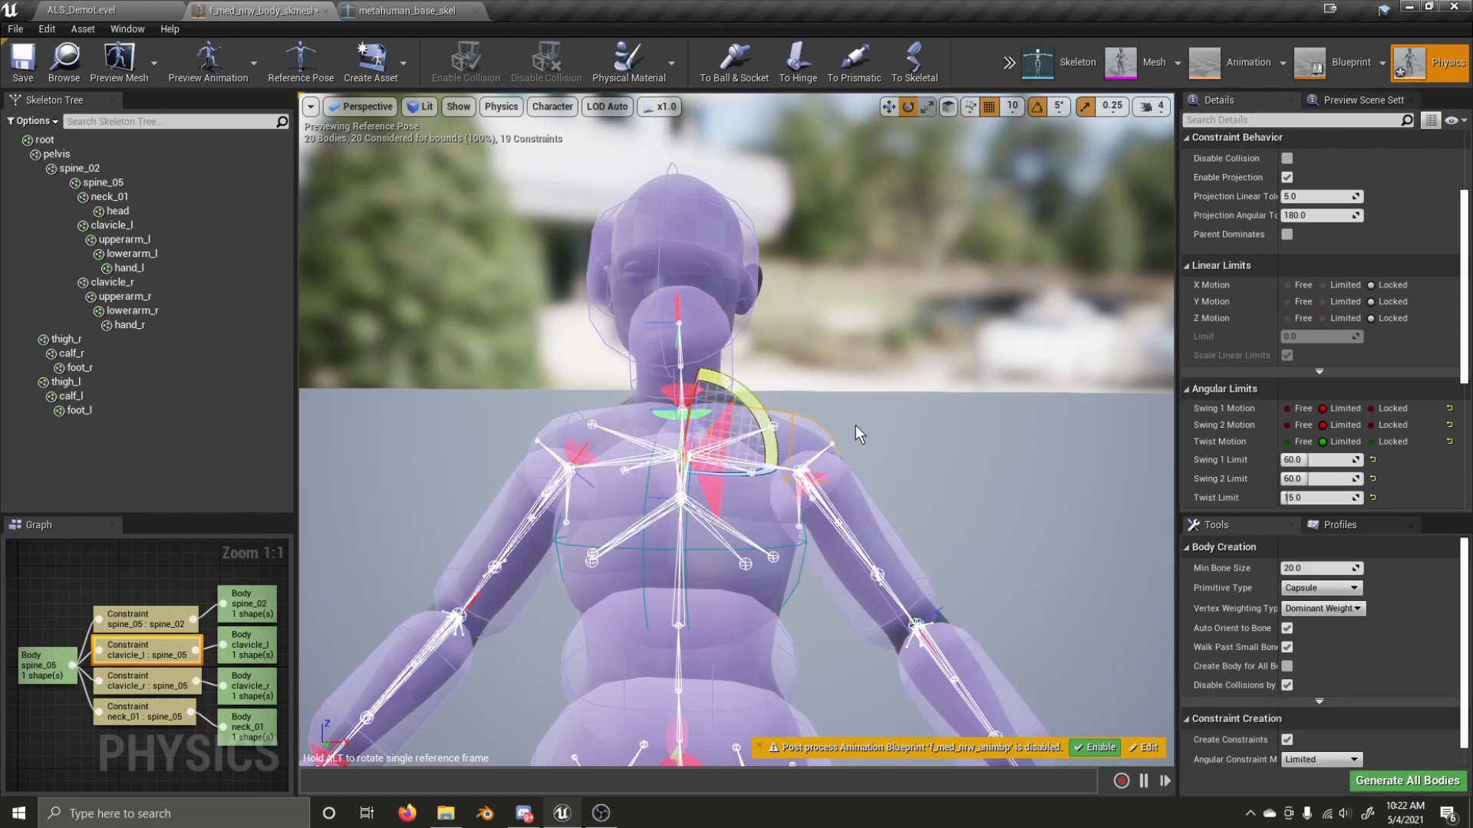
- Try tilting the clavicle_l : spine_05 constraint as seen from the body's side, and run and end a simulation of the arm
right_drag(746, 392, 808, 384)
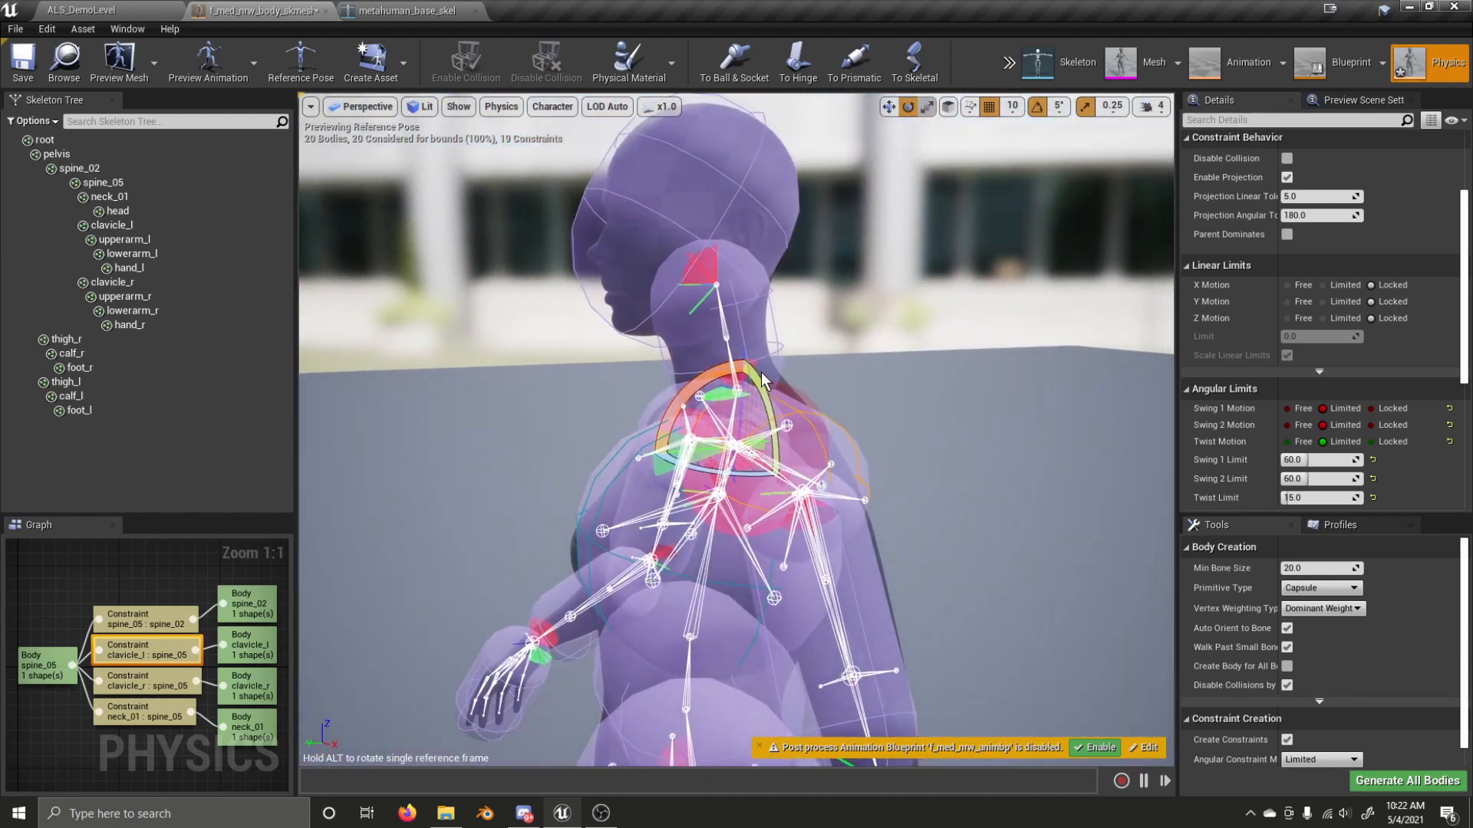
drag(682, 387, 734, 338)
right_drag(936, 381, 1105, 364)
key(w)
right_drag(859, 437, 843, 482)
key(s)
drag(751, 423, 746, 438)
click(1007, 60)
click(1045, 99)
click(1008, 60)
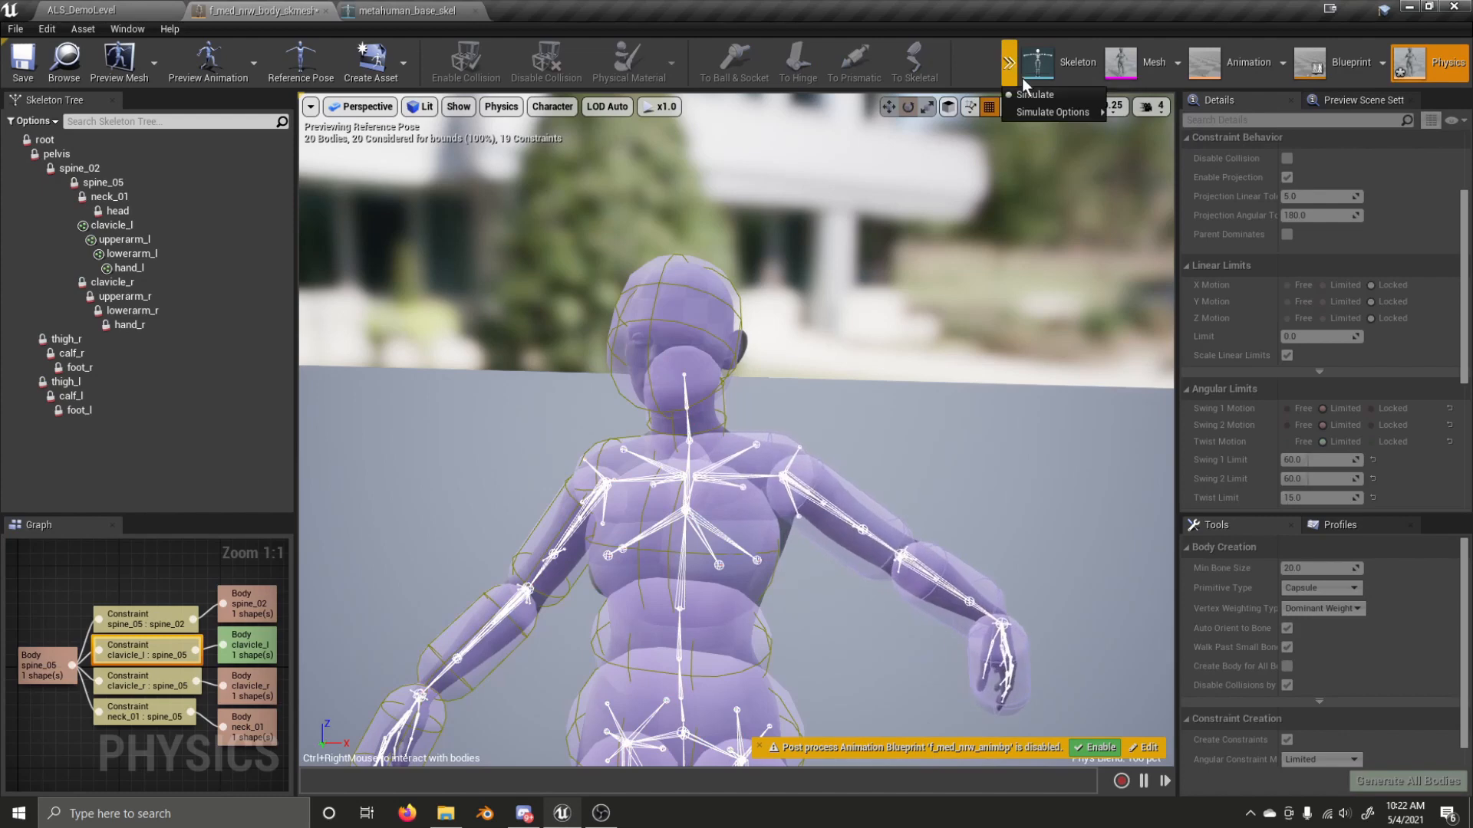
click(1045, 99)
- Try another rotation of the clavicle_l : spine_05 constraint from behind, simulate the arm with it, and turn the constraint back
drag(761, 434, 602, 502)
click(1008, 60)
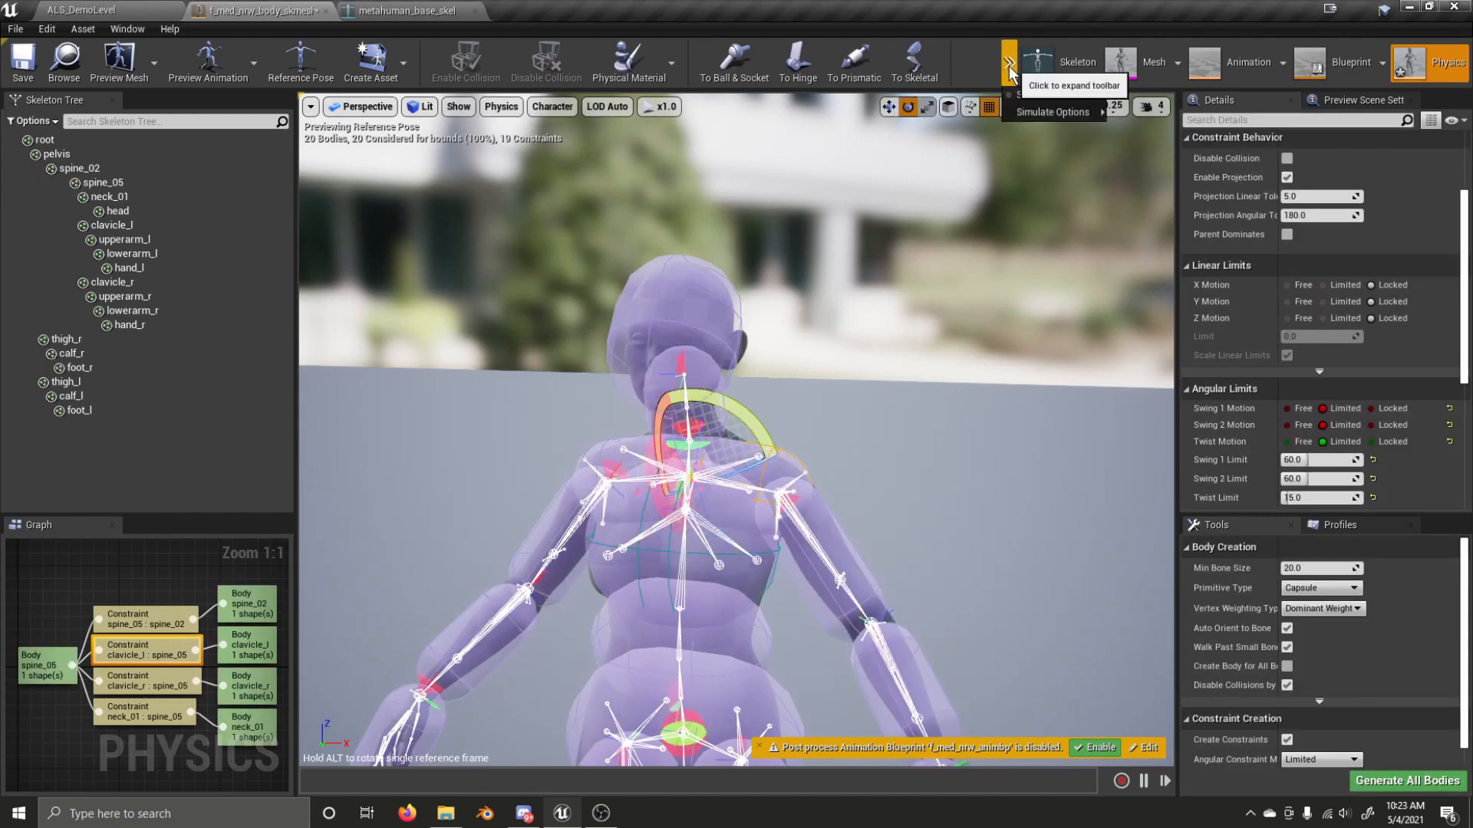
click(1024, 106)
click(1007, 59)
click(1022, 100)
drag(763, 428, 783, 500)
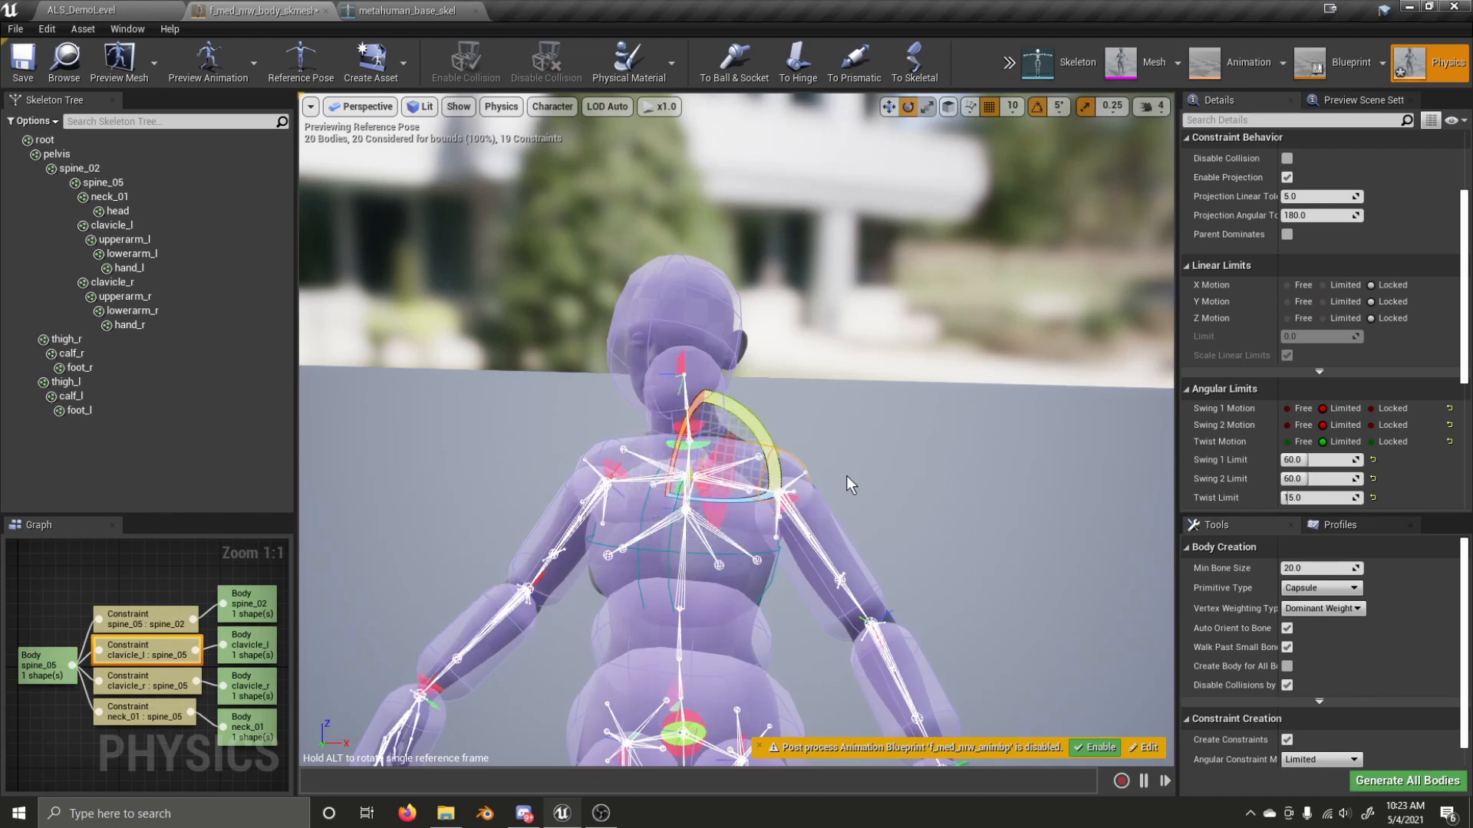
- Rotate the clavicle_l : spine_05 constraint in the side plane of the body, and run and end another simulation of the arm
right_drag(846, 476, 897, 420)
key(a)
drag(837, 428, 871, 491)
click(1011, 65)
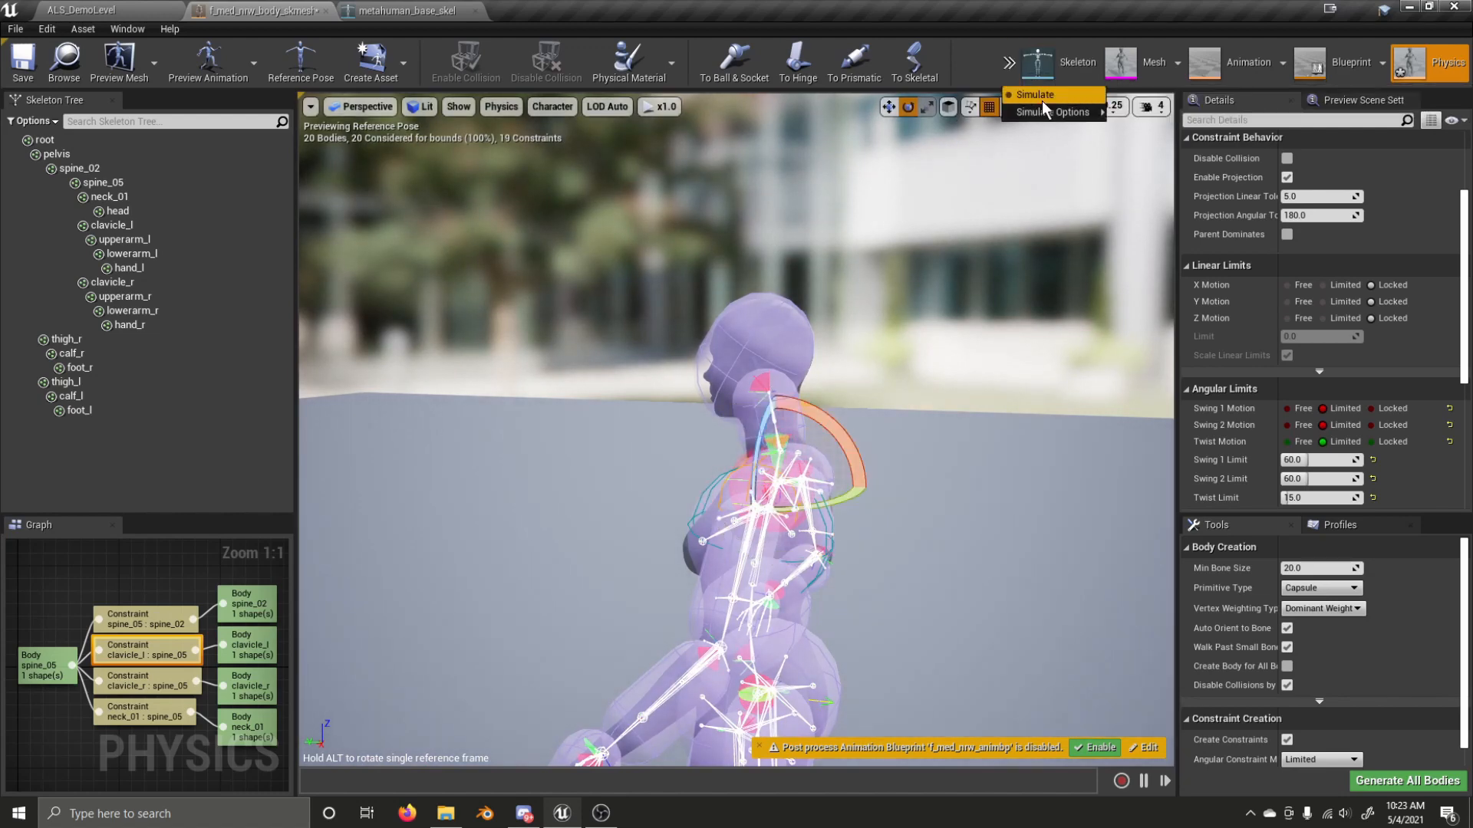
click(1042, 95)
click(1009, 65)
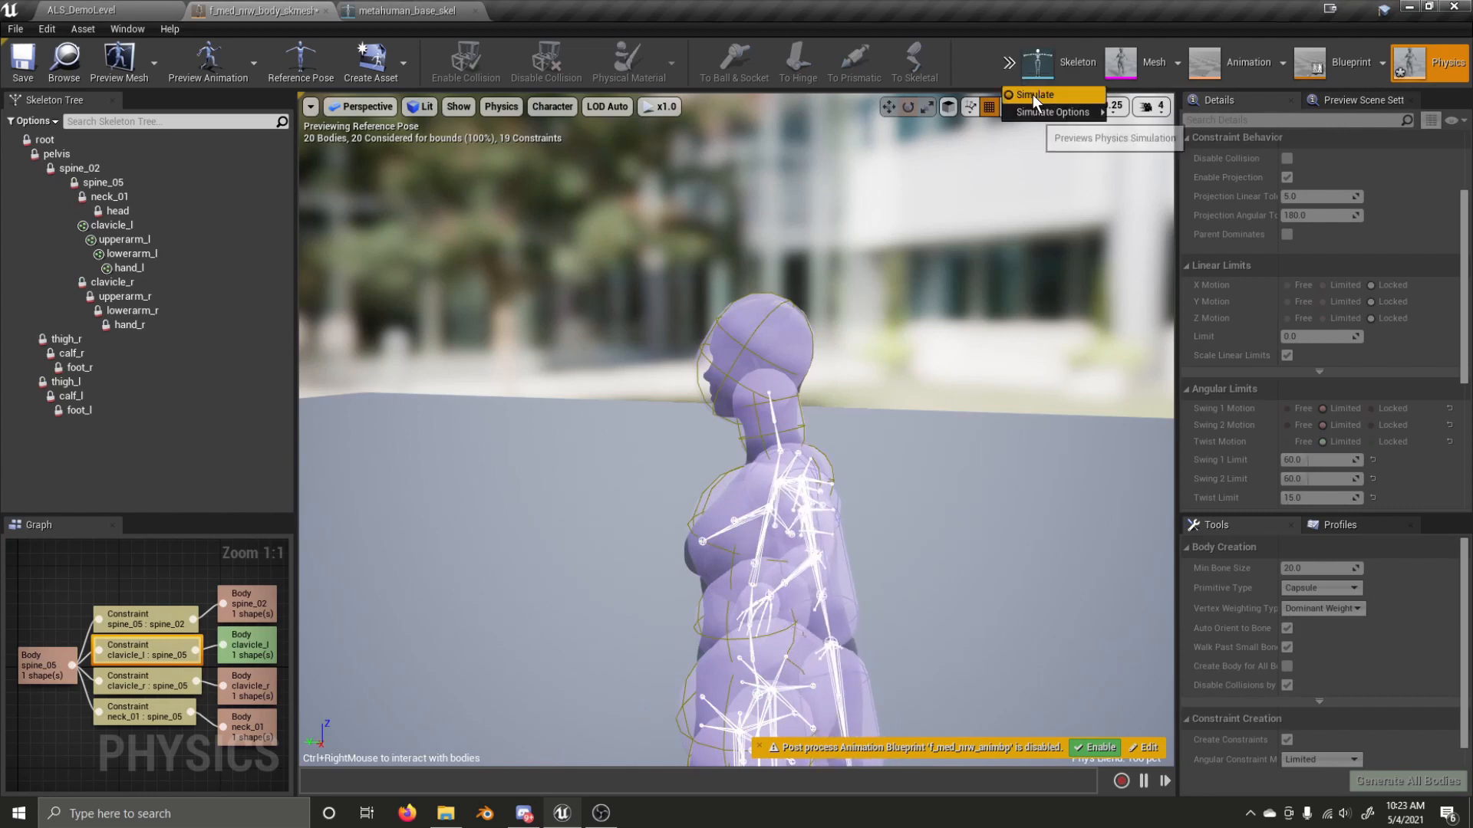
click(1032, 95)
- Try several further rotations of the clavicle_l : spine_05 constraint around its different axes
drag(827, 418, 774, 386)
drag(822, 510, 823, 509)
drag(850, 430, 750, 465)
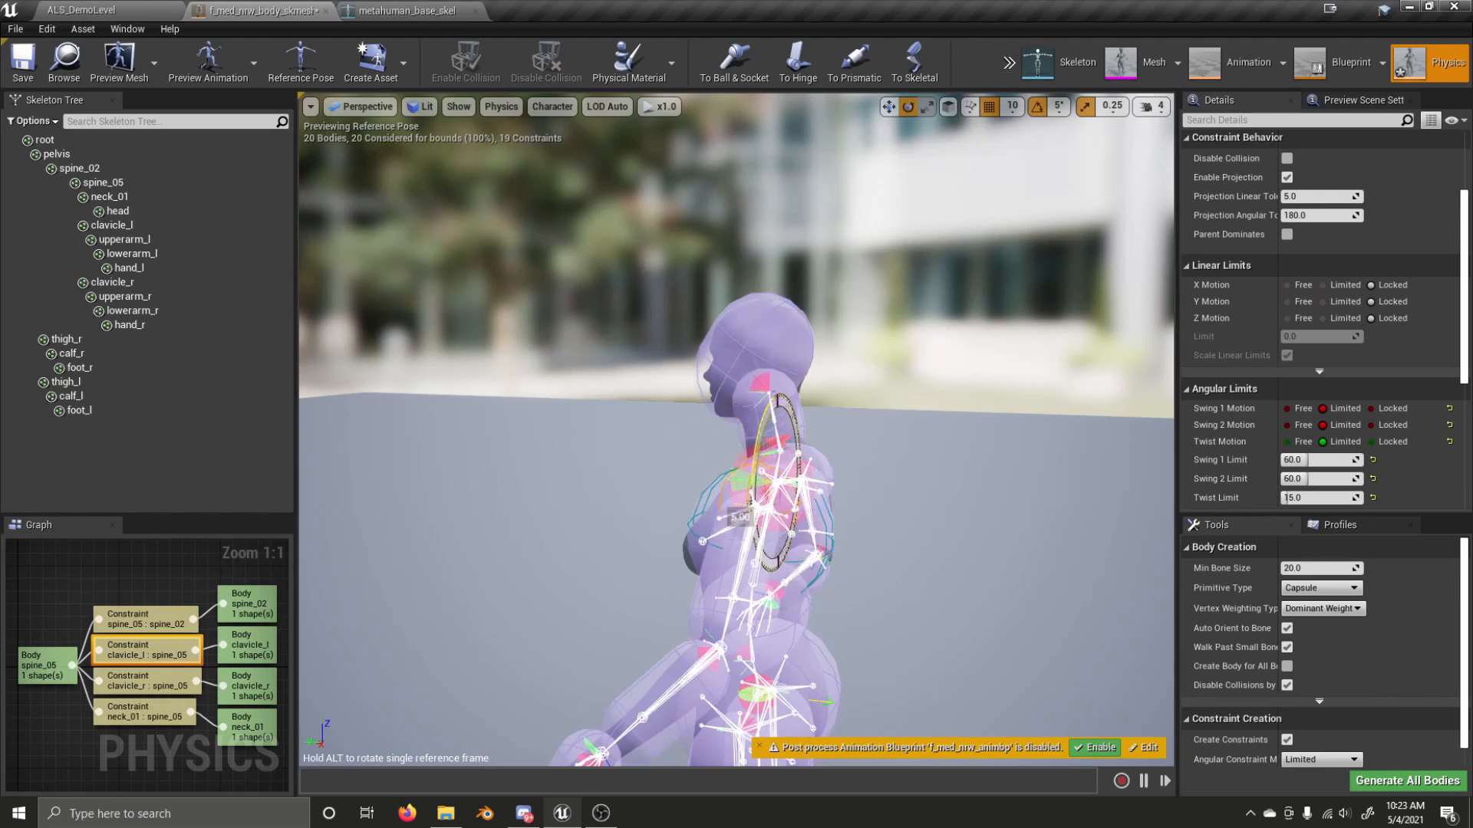
drag(758, 453, 758, 454)
key(d)
right_drag(810, 458, 574, 461)
key(w)
- Simulate the left arm with the tilted clavicle constraint, end the simulation, and rotate the constraint back to its earlier orientation
click(1008, 80)
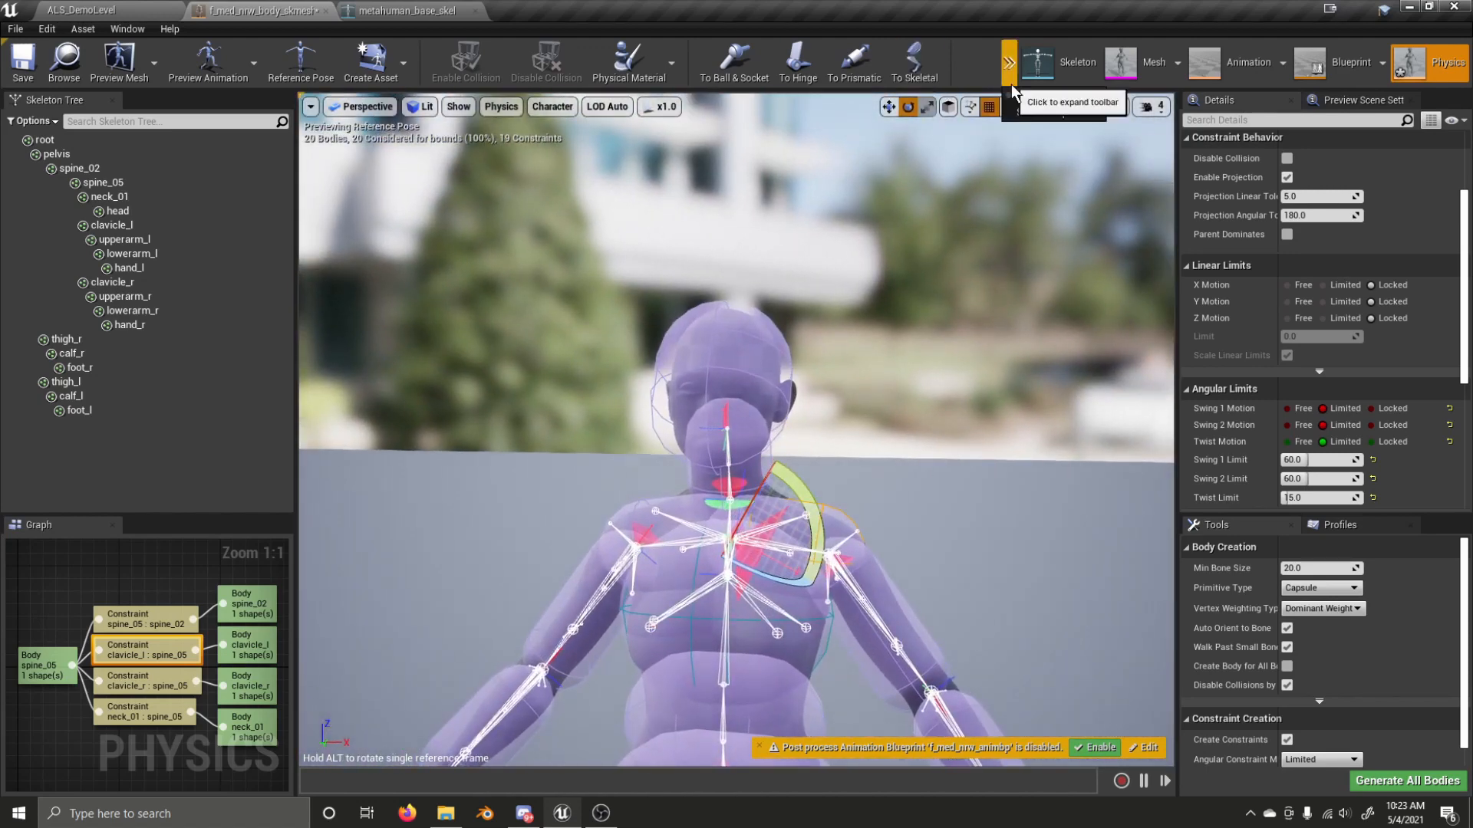
click(1097, 105)
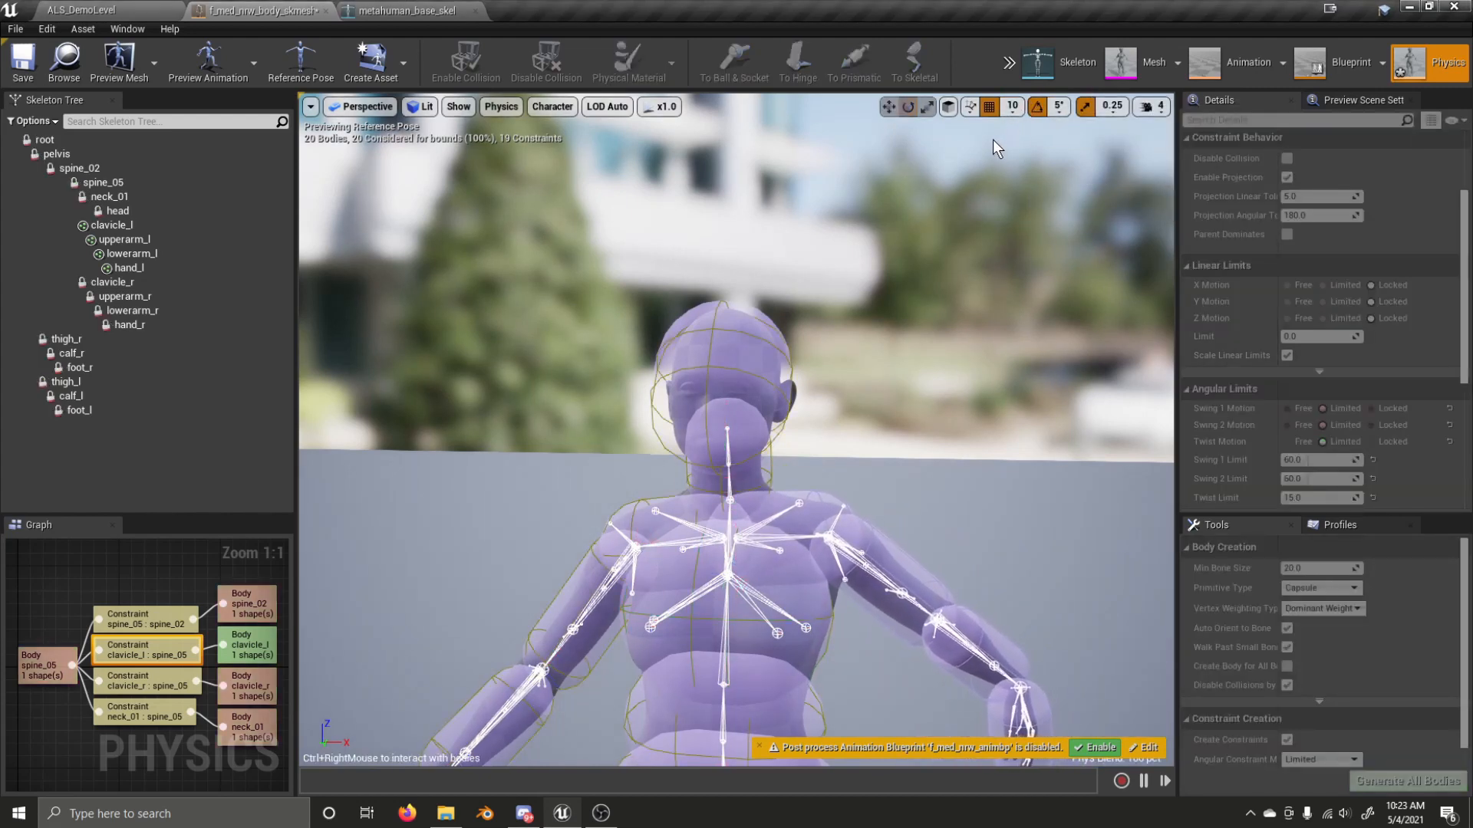
key(d)
right_drag(936, 230, 806, 247)
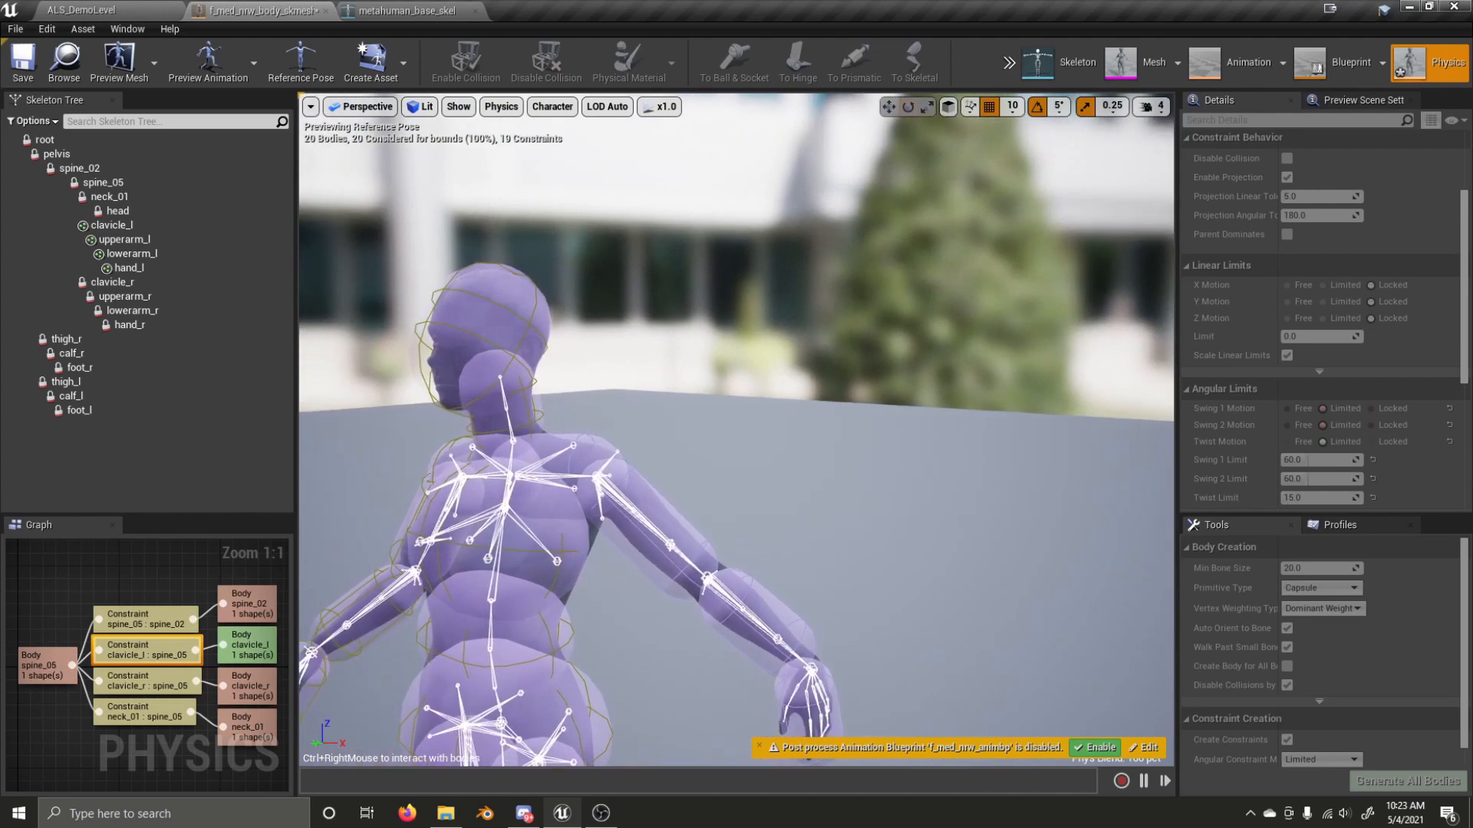
click(1008, 64)
click(1032, 94)
click(530, 438)
drag(530, 439, 577, 531)
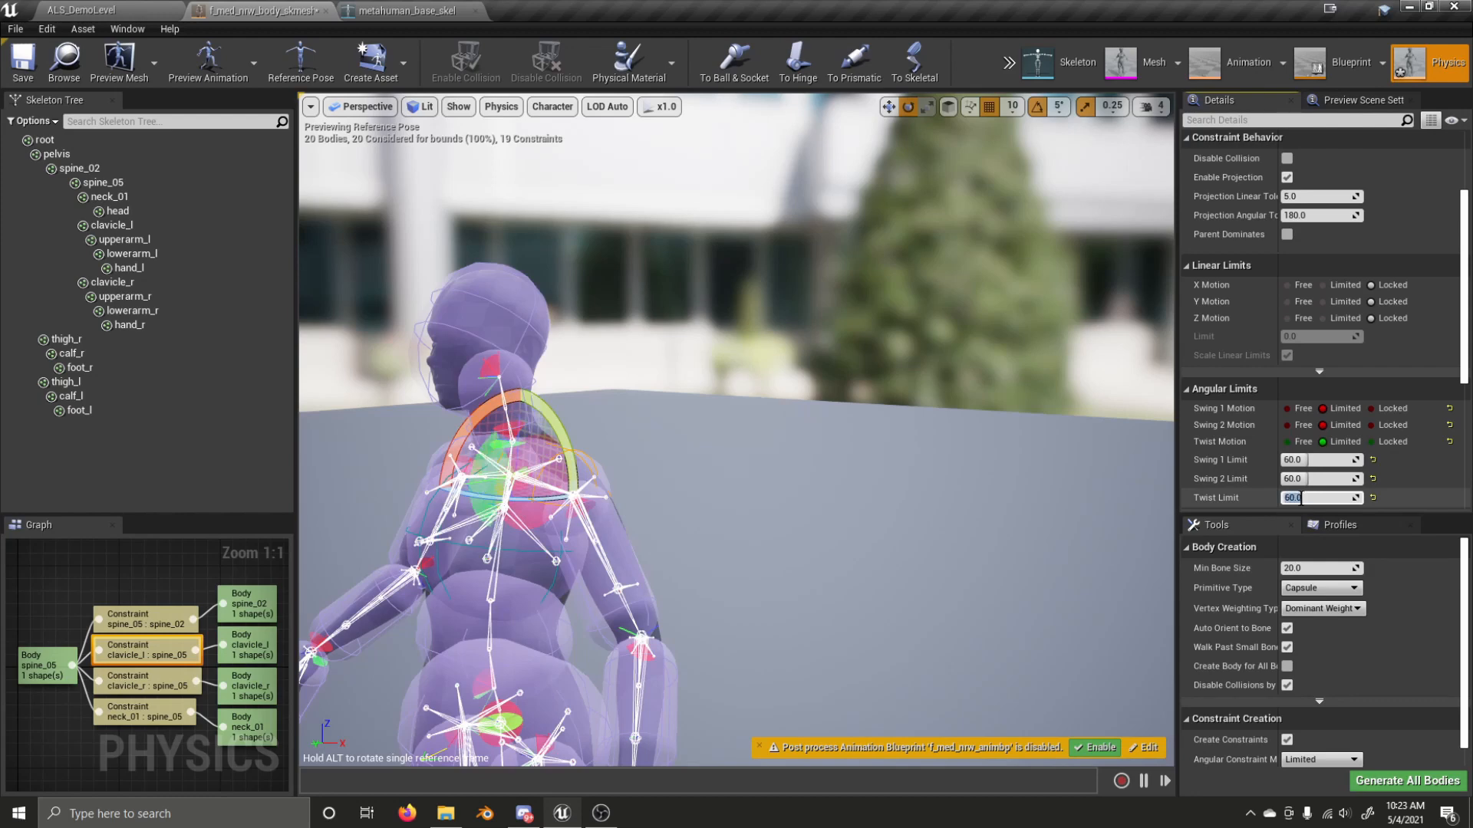
- Set the Twist Limit of the clavicle_l : spine_05 constraint to 60, and run and end a simulation of the left arm
click(1009, 62)
click(1026, 101)
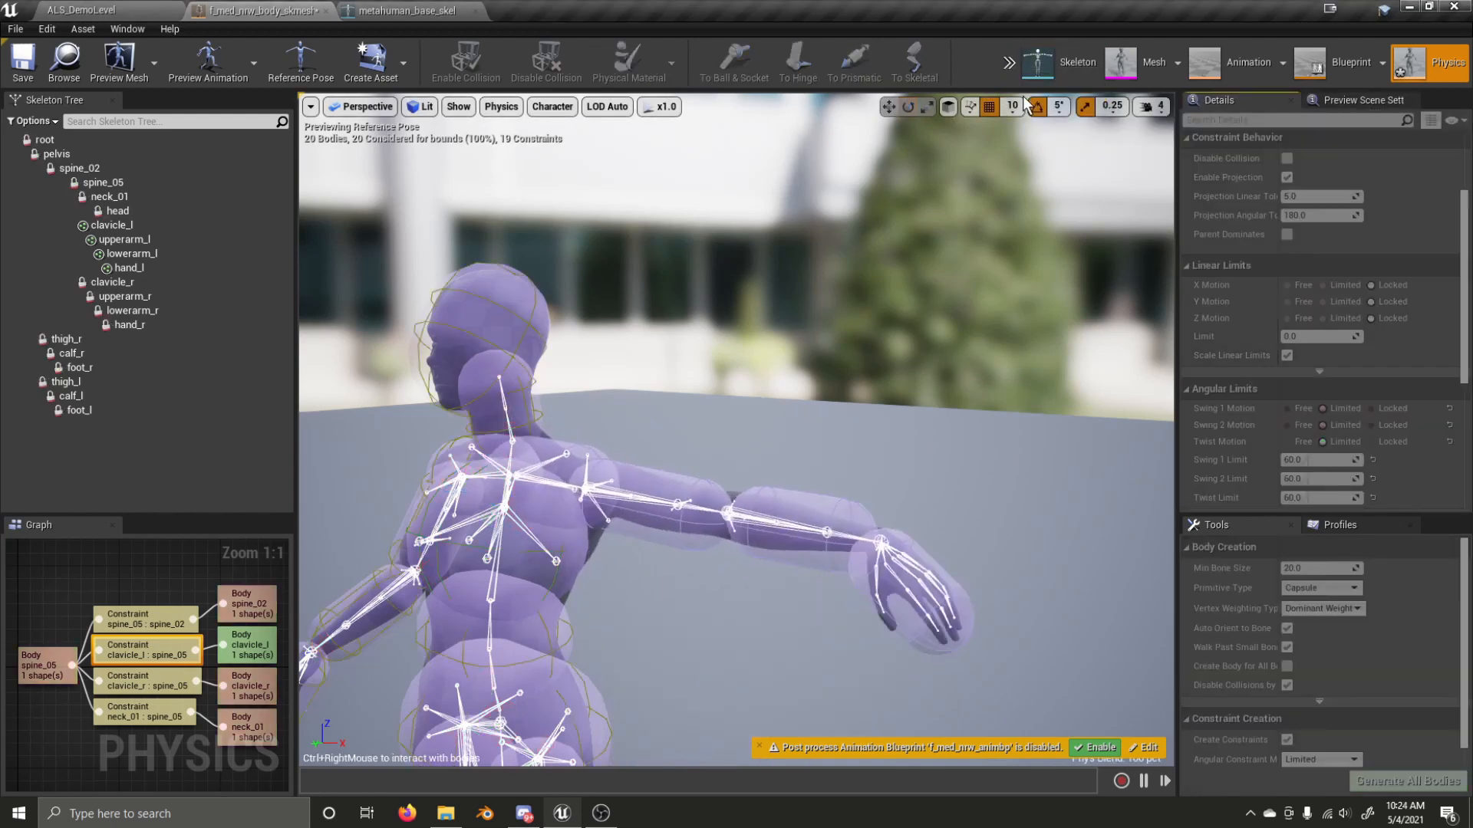
right_drag(876, 267, 901, 221)
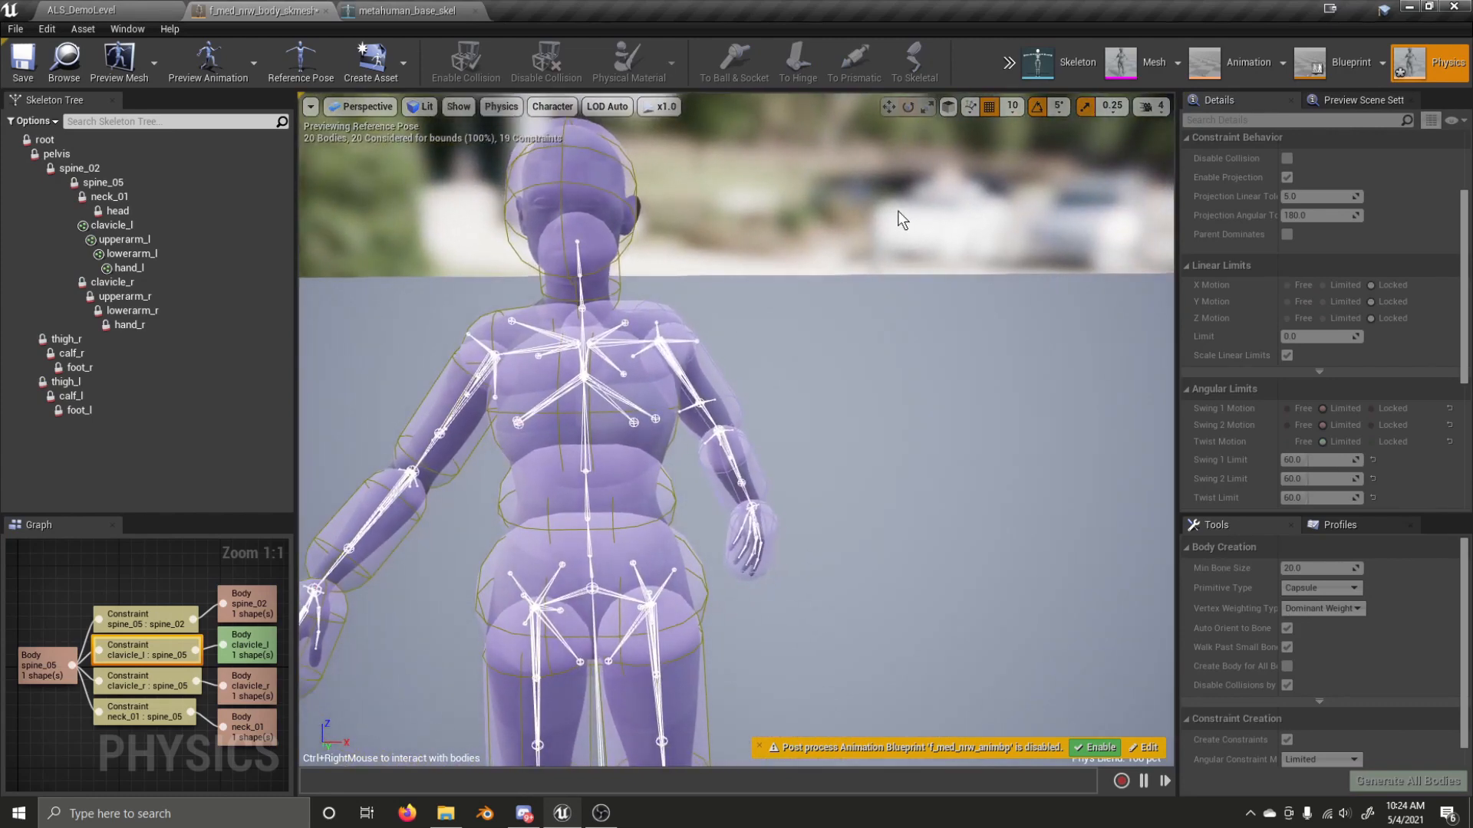
click(1009, 66)
click(1029, 99)
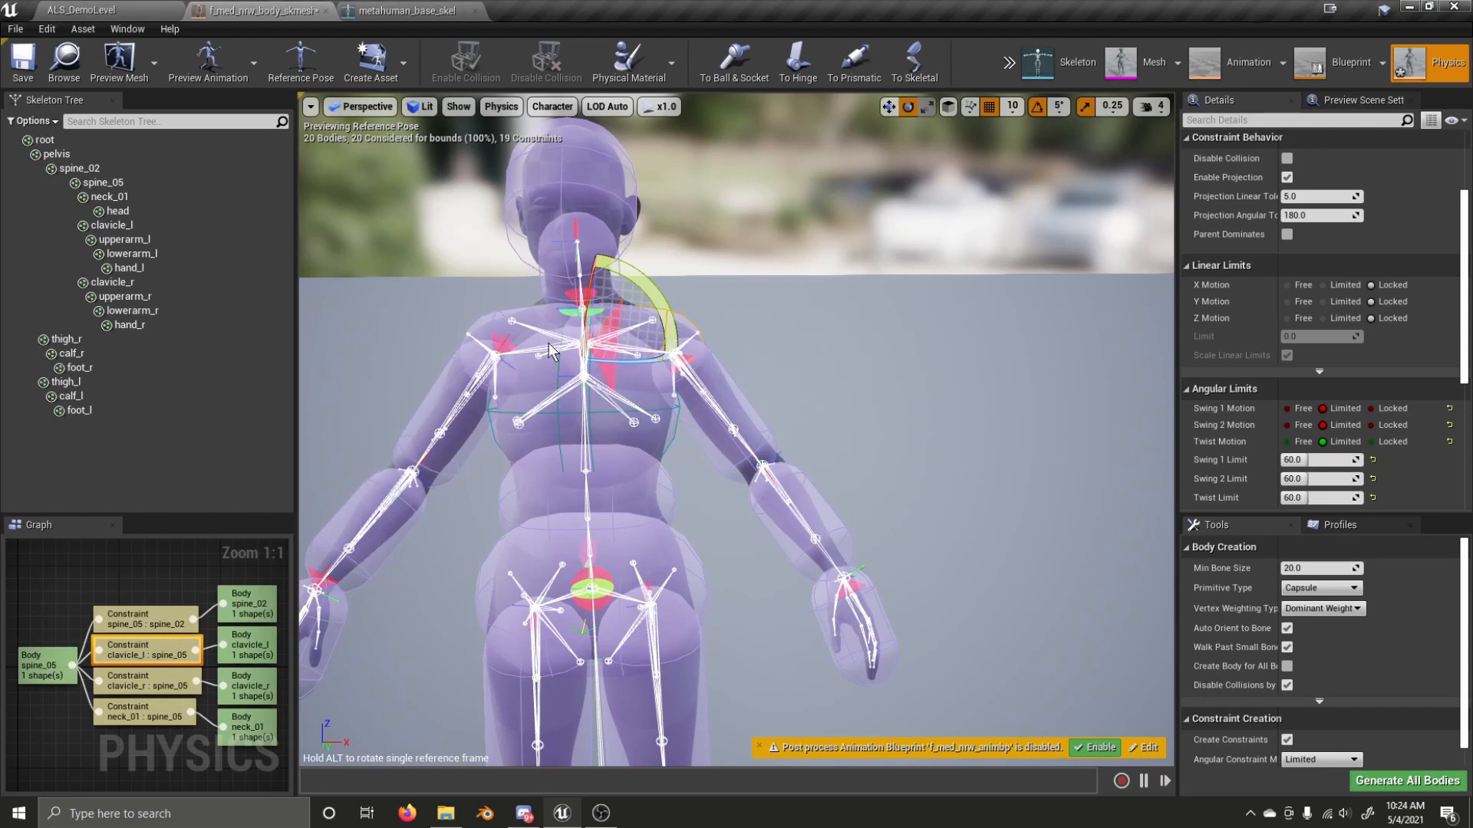
- Set the Swing 1, Swing 2 and Twist limits of the clavicle_r : spine_05 constraint to 60 and clear the selection
key(Escape)
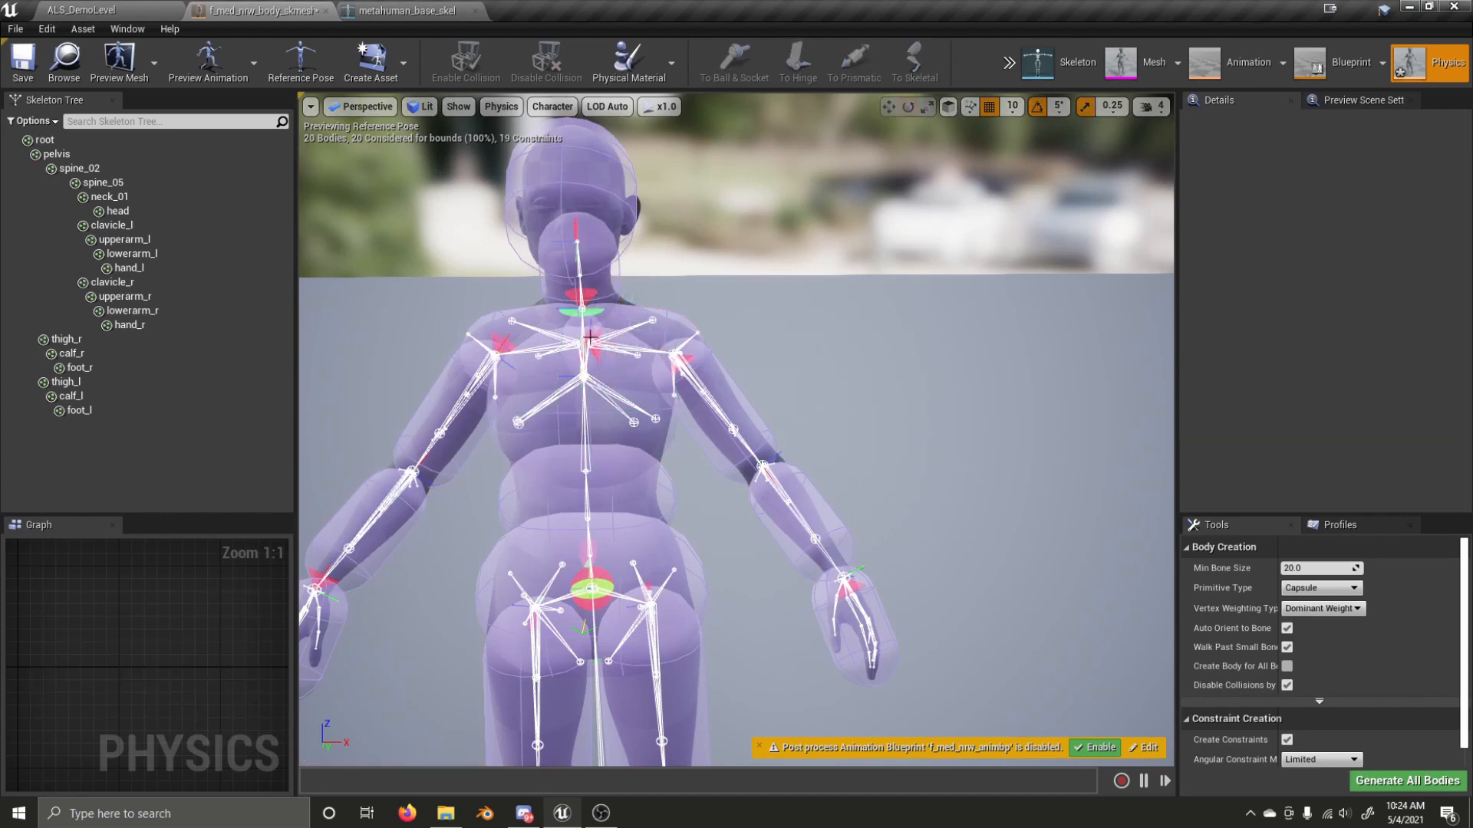
click(586, 333)
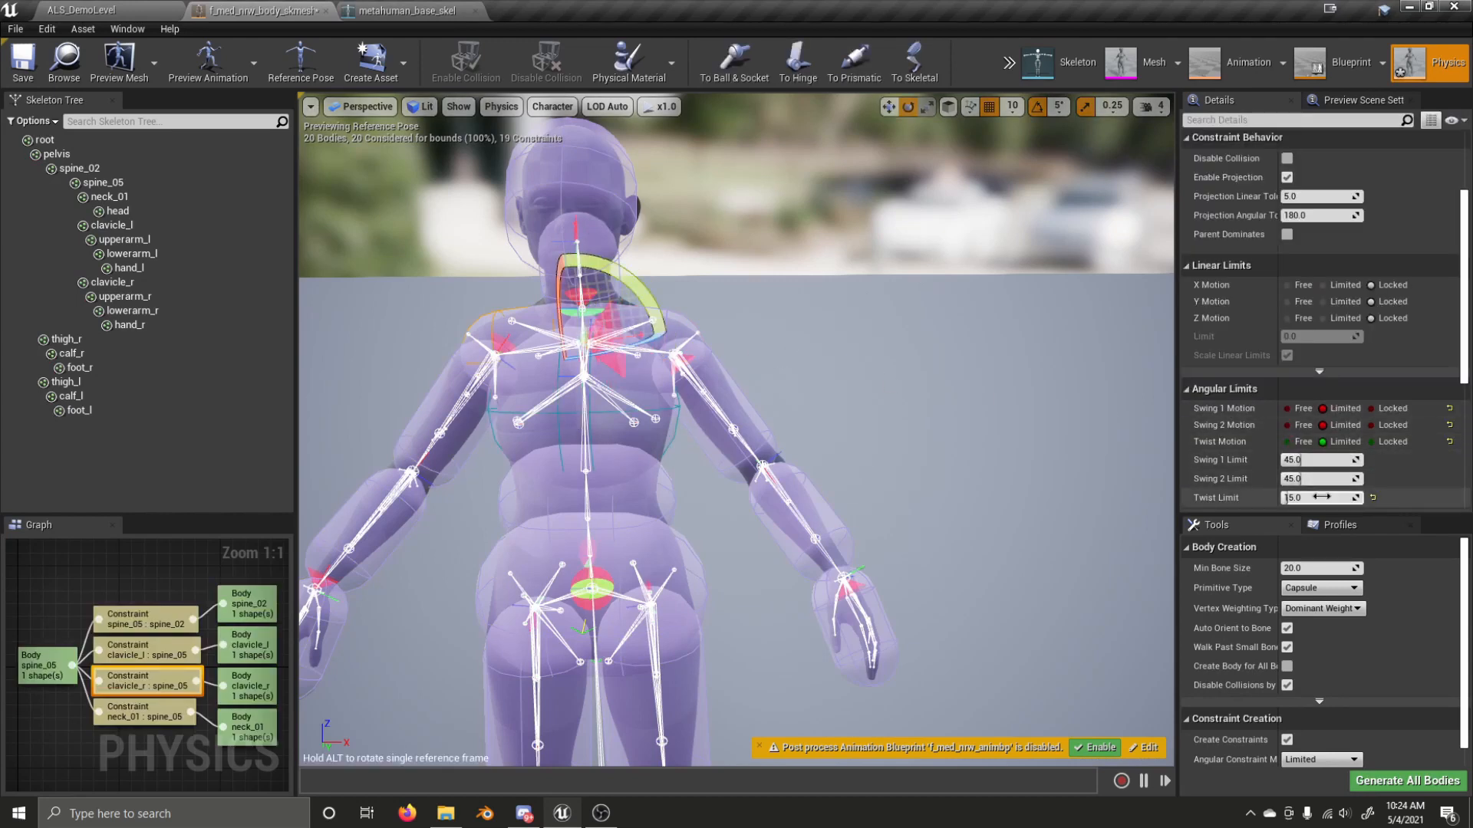
click(1294, 460)
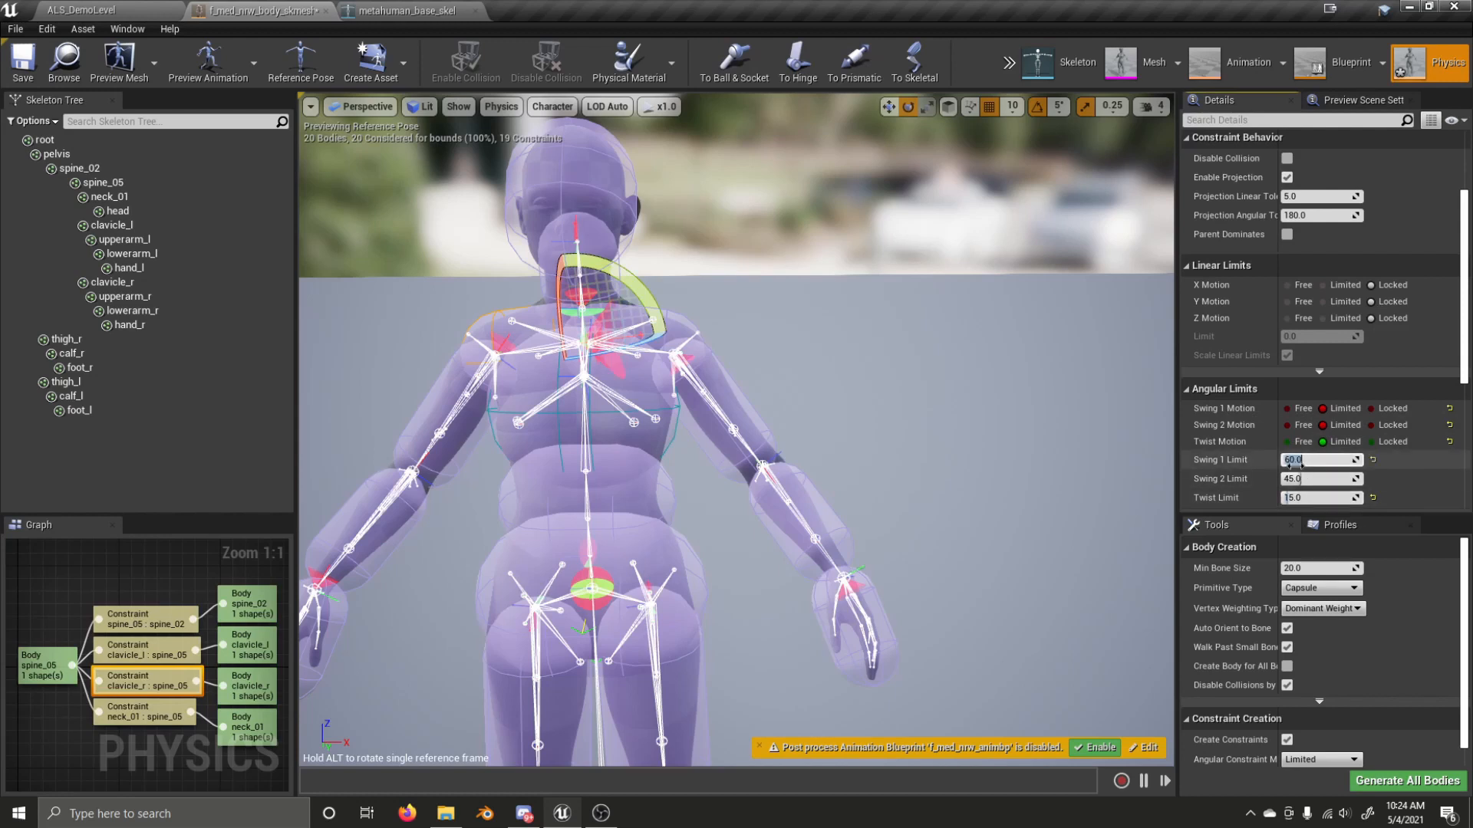
click(1305, 479)
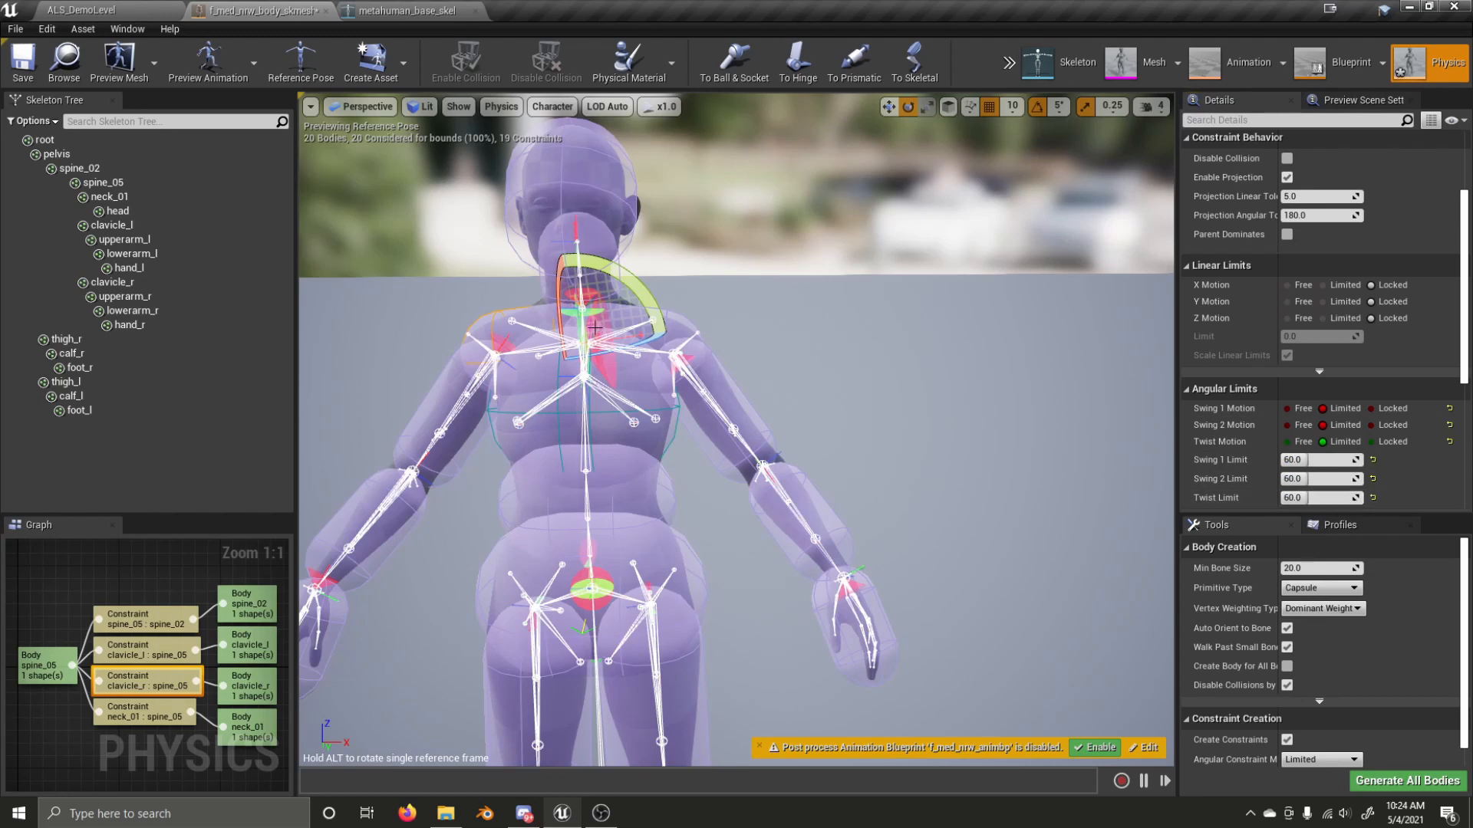
click(702, 312)
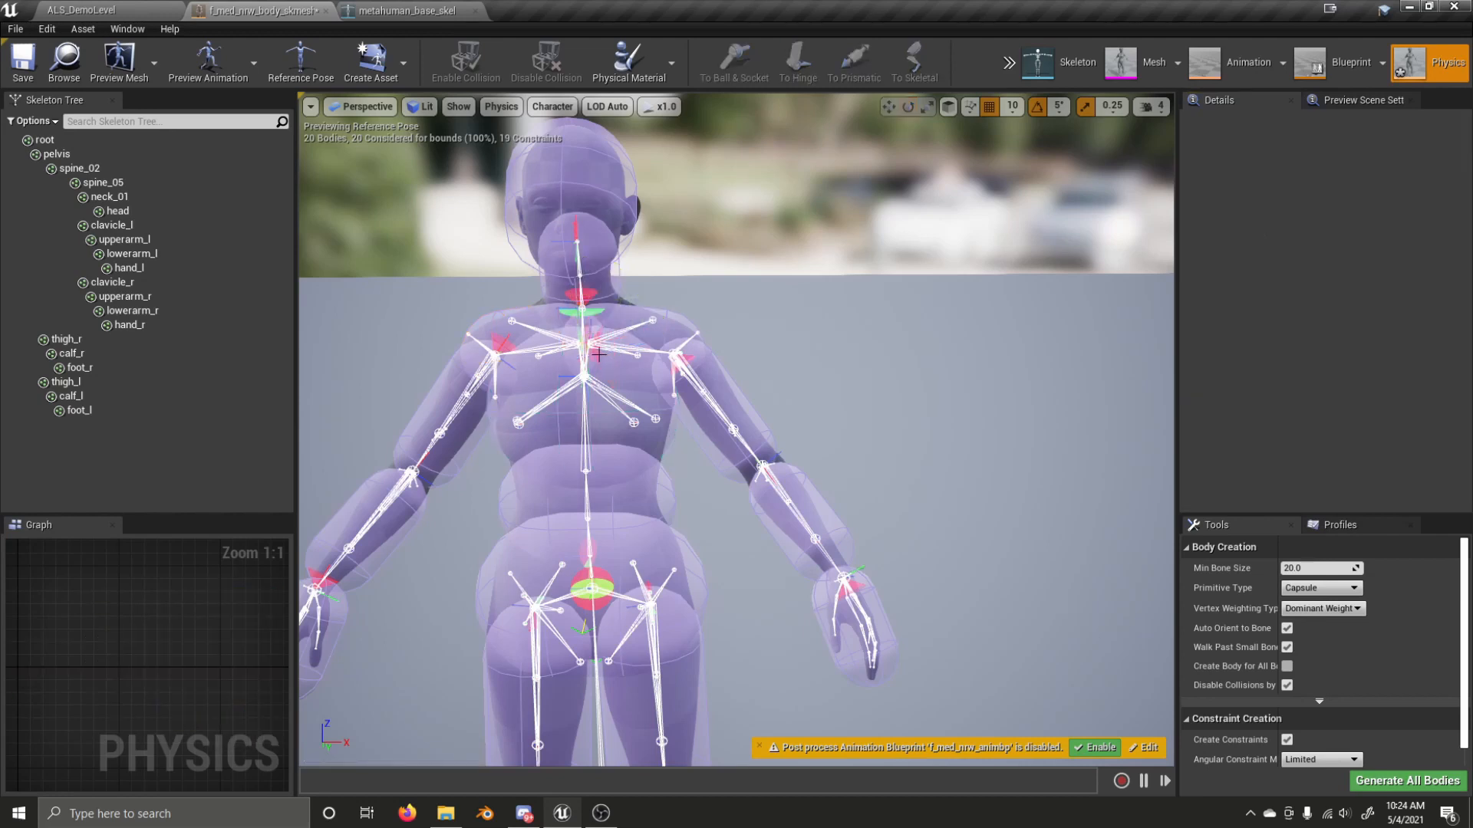
click(598, 355)
click(915, 341)
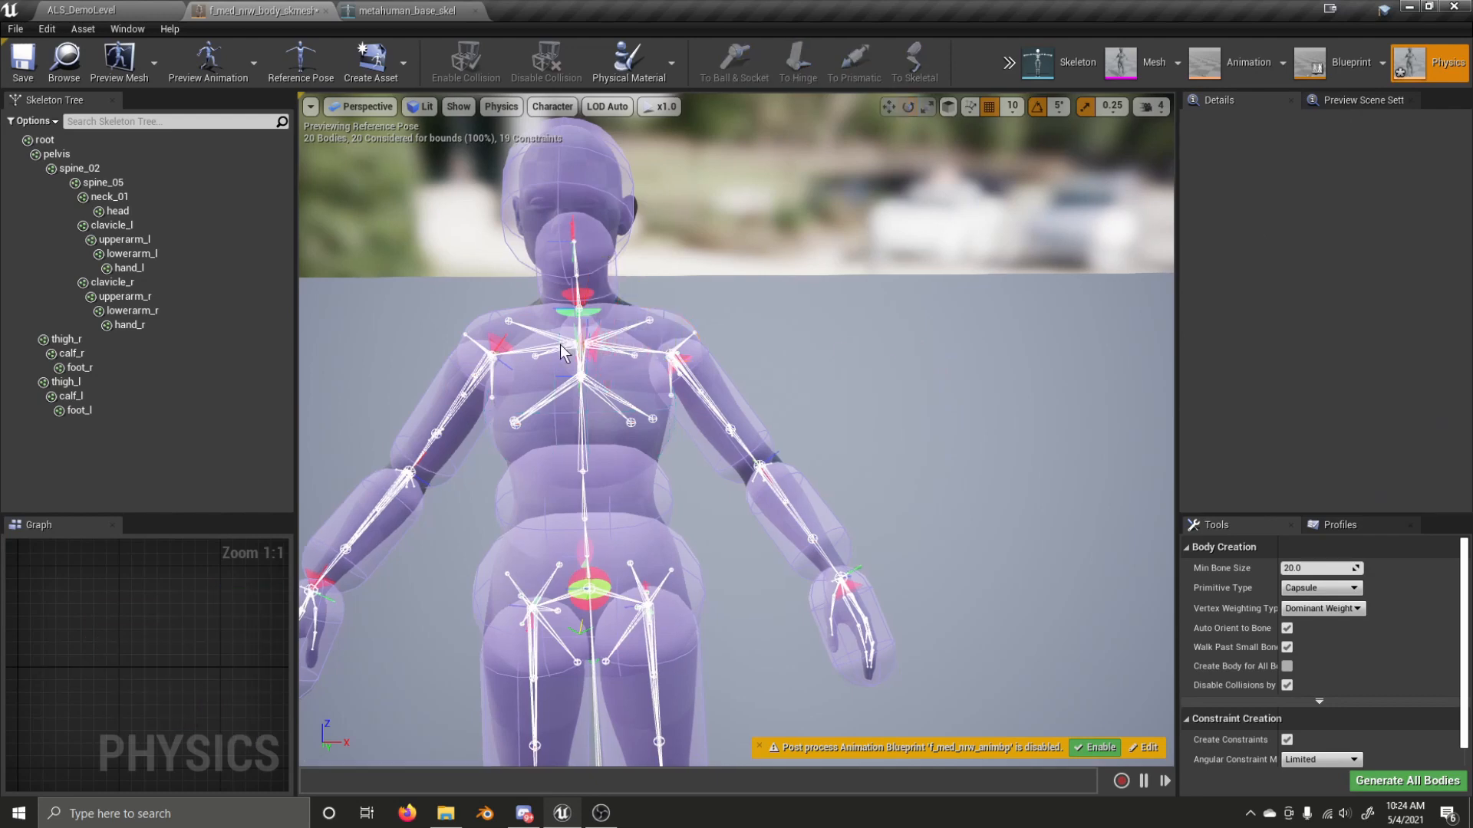
- Start a physics simulation of the whole body instead of only the selected bodies
right_drag(857, 404, 802, 418)
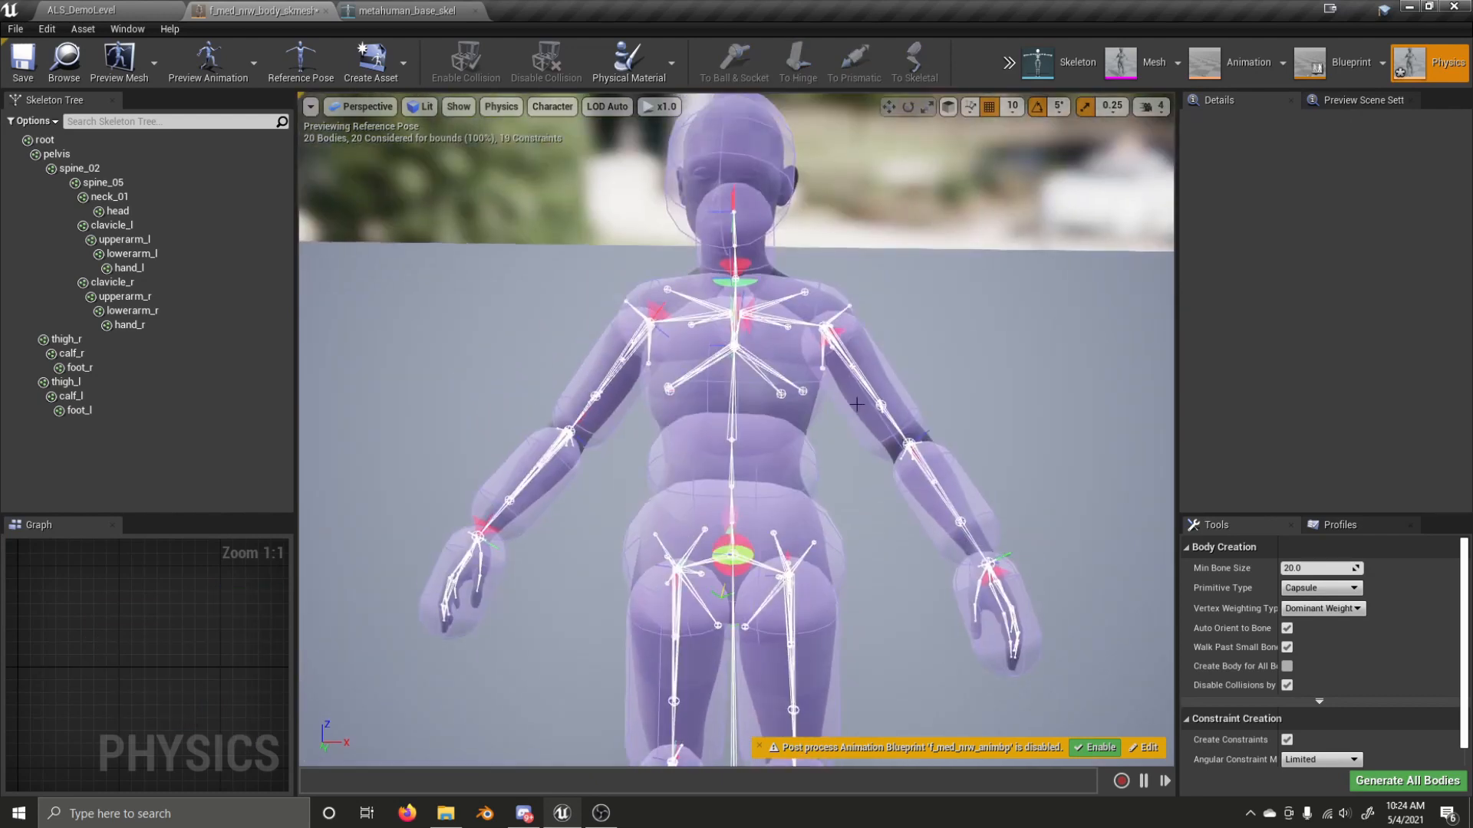
click(1009, 63)
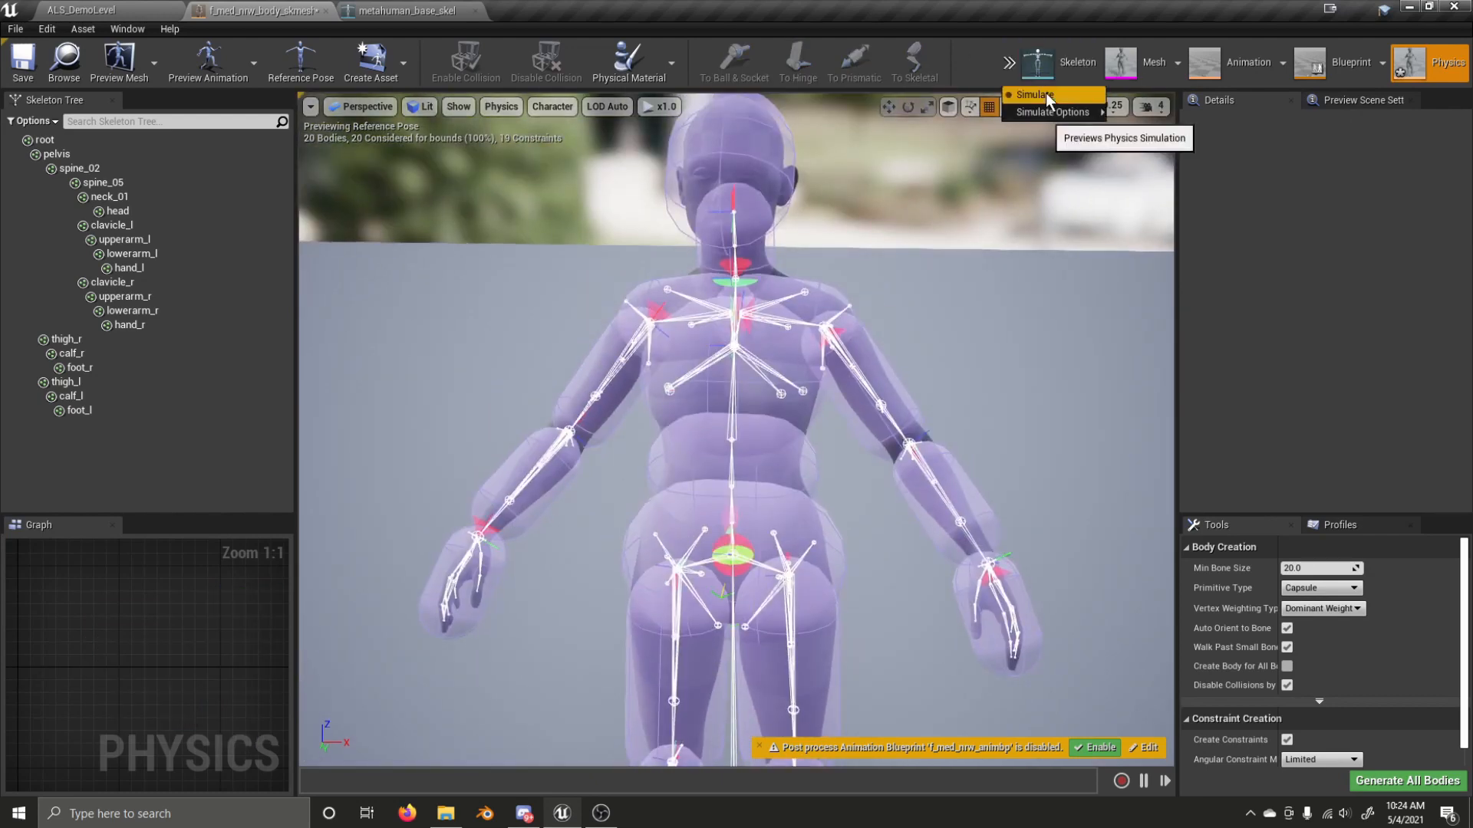
mouse_move(1063, 112)
click(1151, 126)
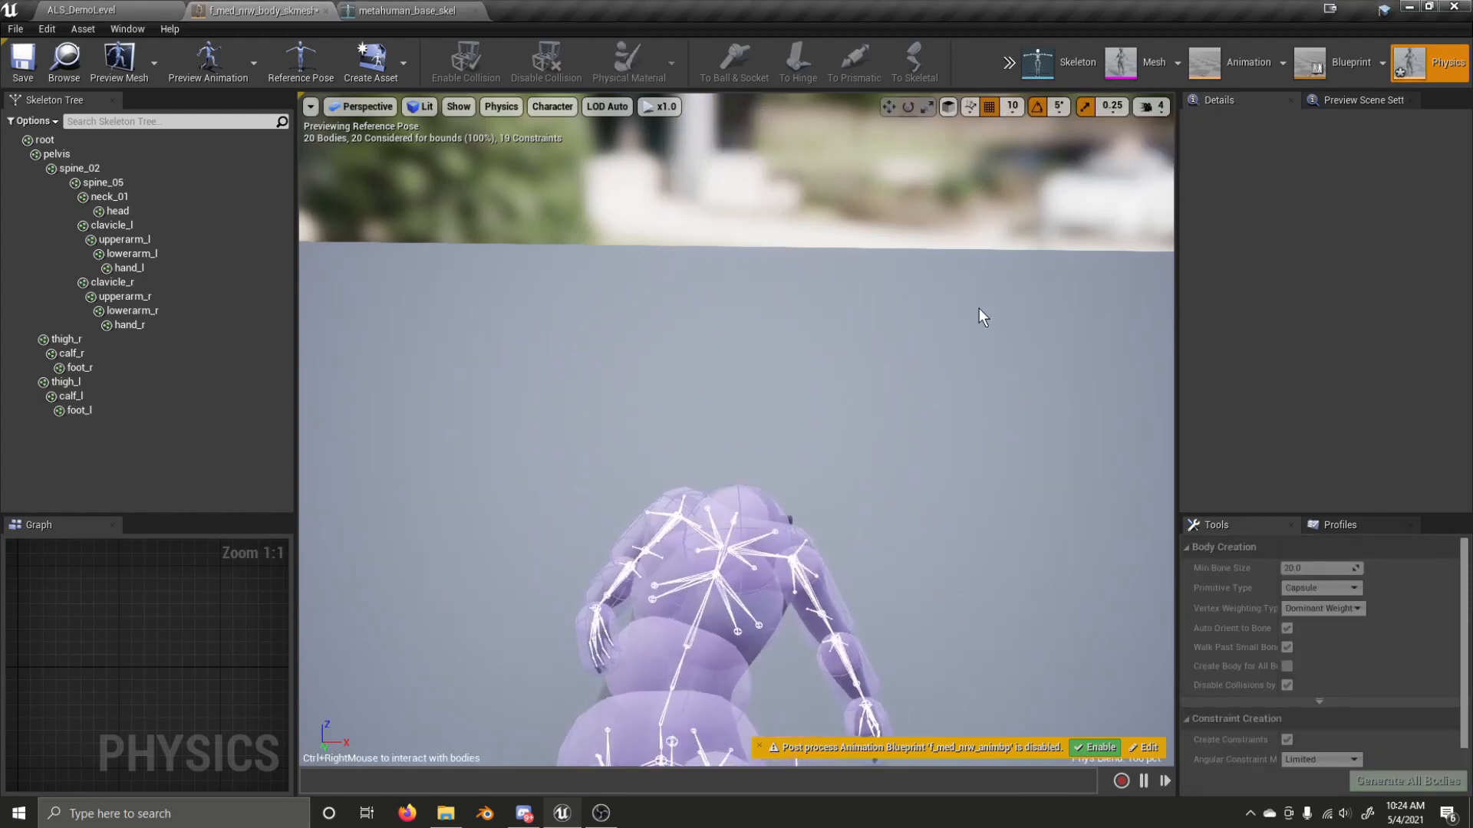
- End the running whole-body physics simulation
click(1009, 63)
click(1028, 94)
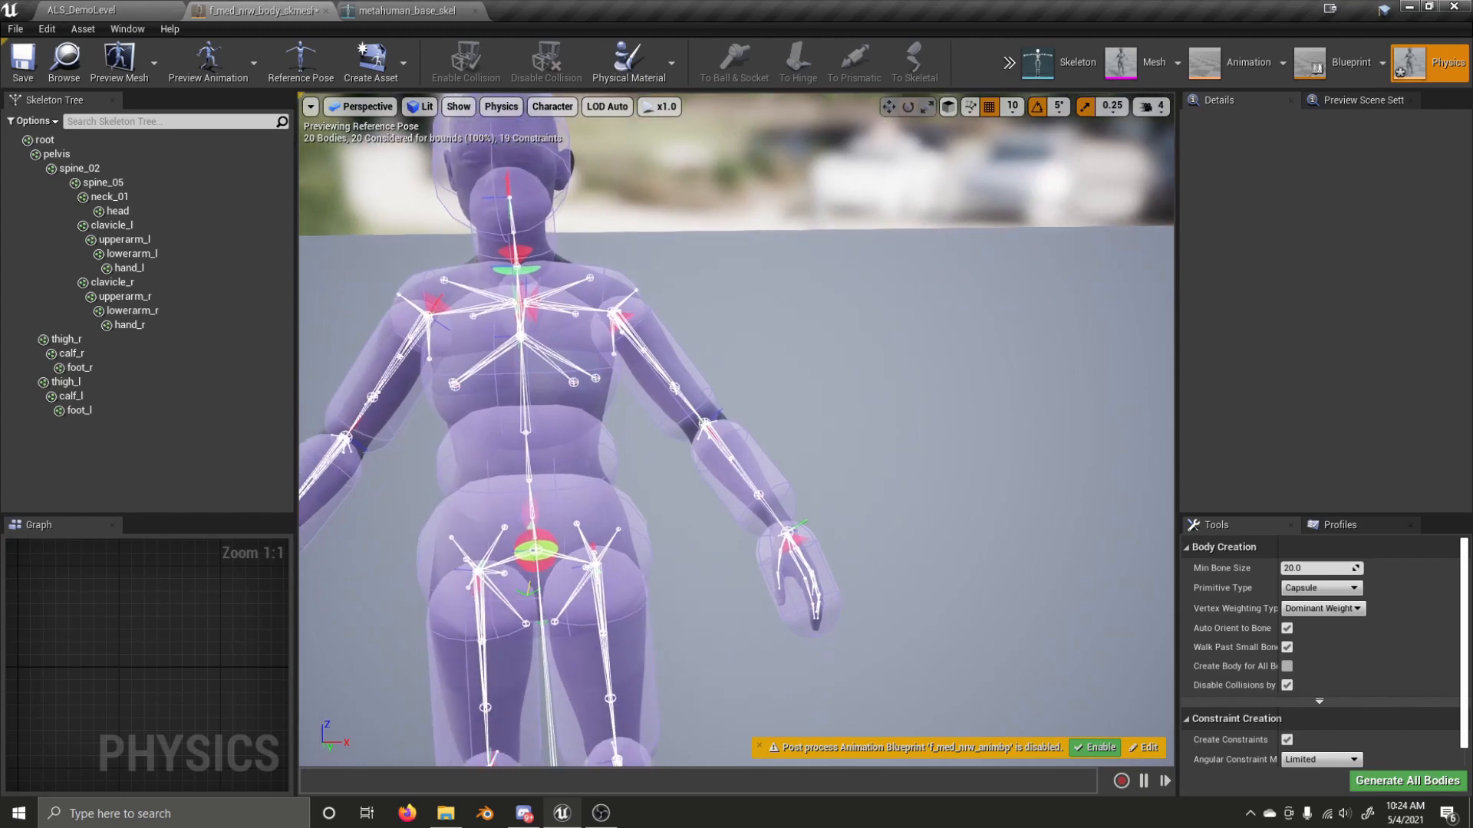
right_drag(322, 507, 406, 526)
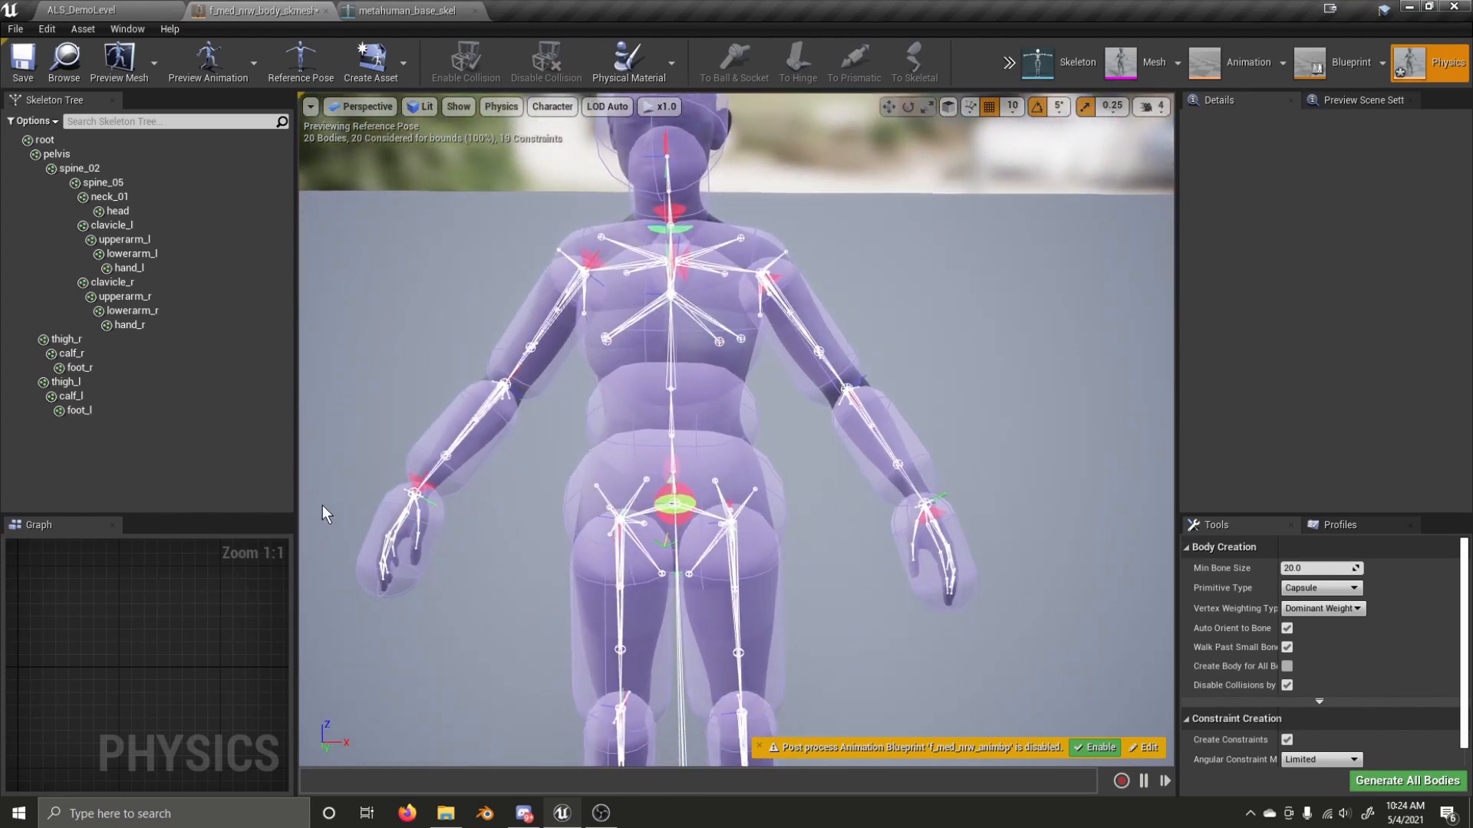
- Try Swing 1, Swing 2 and Twist limits of 22.5 on the hand_r : lowerarm_r constraint
click(418, 491)
key(f)
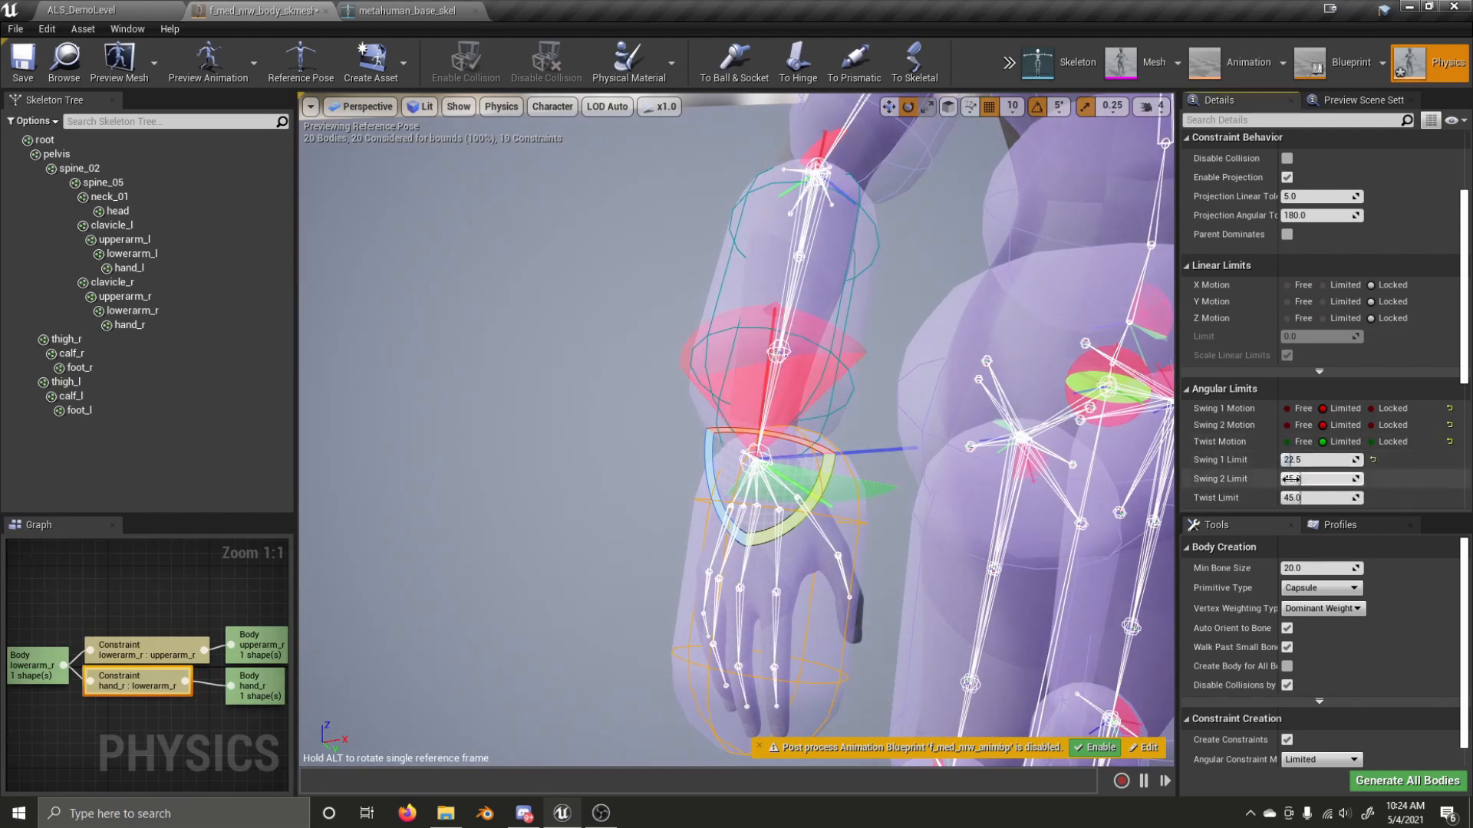
click(1290, 481)
text(22.5)
key(Return)
click(1314, 499)
key(Return)
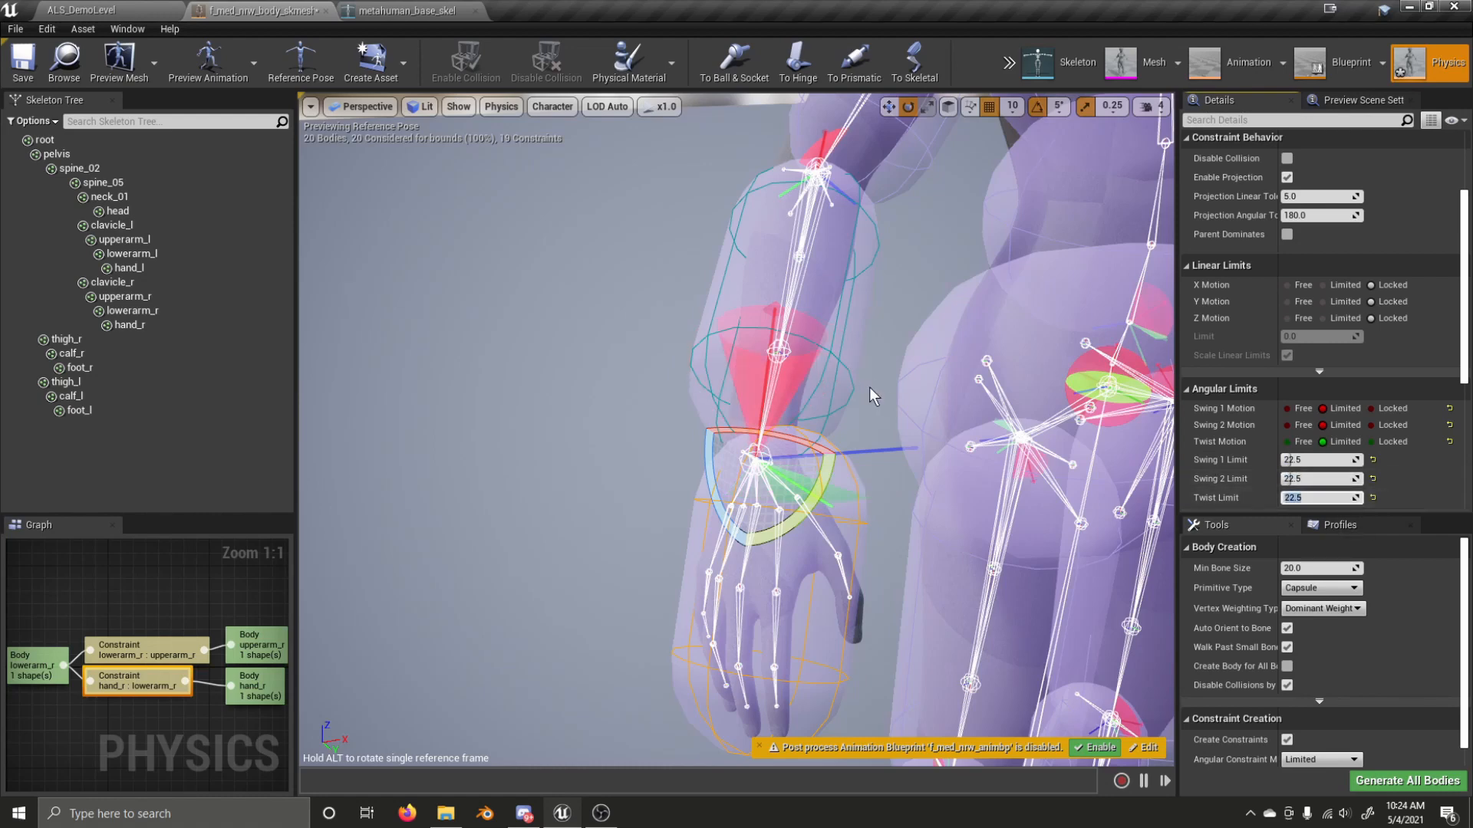
- Simulate from the selected lowerarm_r body, pull the right hand to test the wrist, and end the simulation
click(802, 203)
click(1009, 63)
mouse_move(1066, 112)
click(1151, 141)
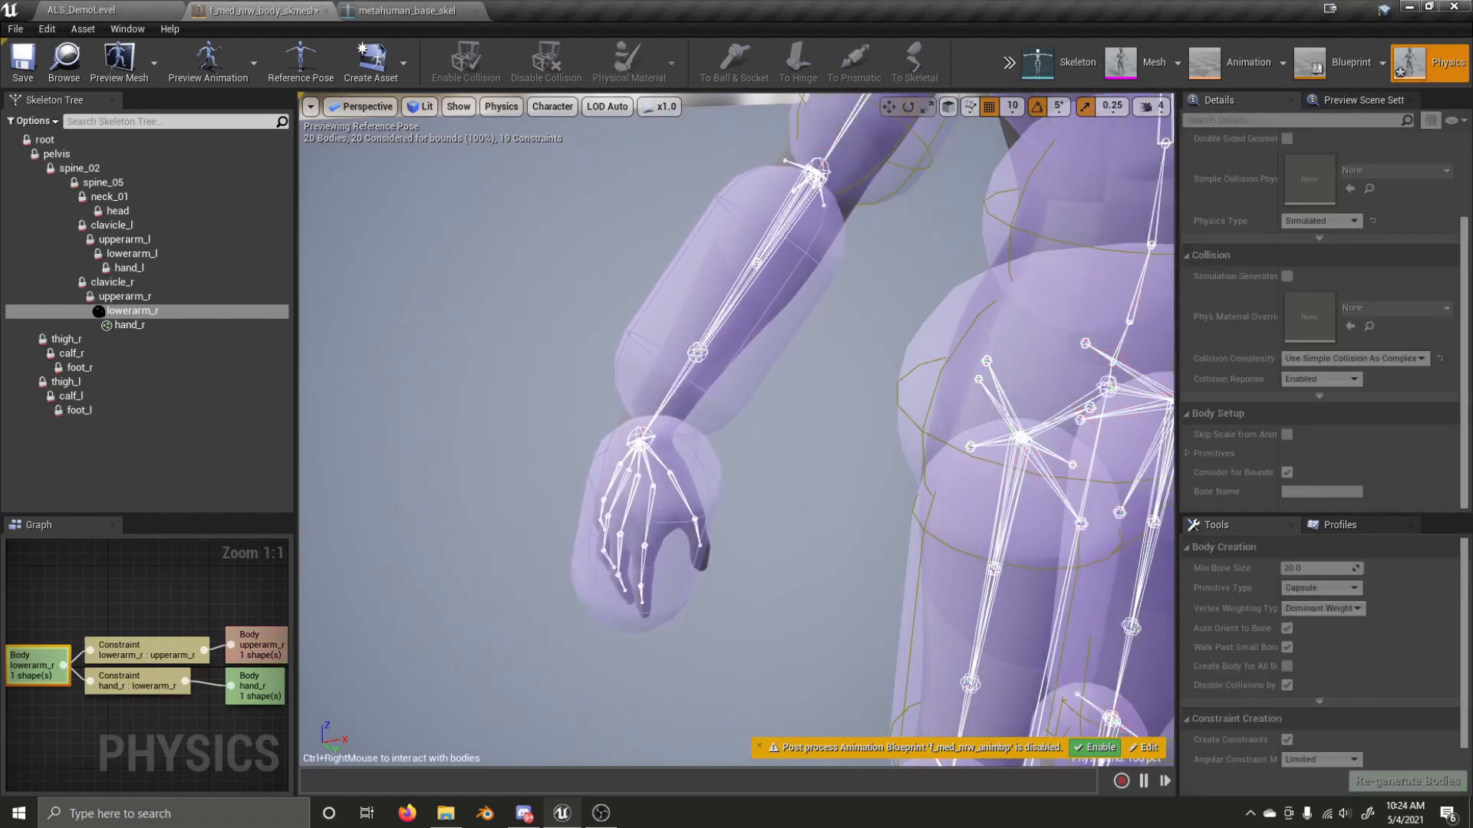
mouse_move(683, 541)
ctrl+right_down()
mouse_move(658, 526)
mouse_move(586, 230)
mouse_move(614, 191)
mouse_move(869, 506)
mouse_move(954, 699)
mouse_move(854, 671)
mouse_move(667, 361)
mouse_move(527, 639)
mouse_move(526, 394)
mouse_move(651, 237)
mouse_move(585, 115)
mouse_move(463, 351)
mouse_move(861, 386)
mouse_move(873, 337)
mouse_move(716, 532)
mouse_move(439, 335)
ctrl+right_up()
click(1007, 63)
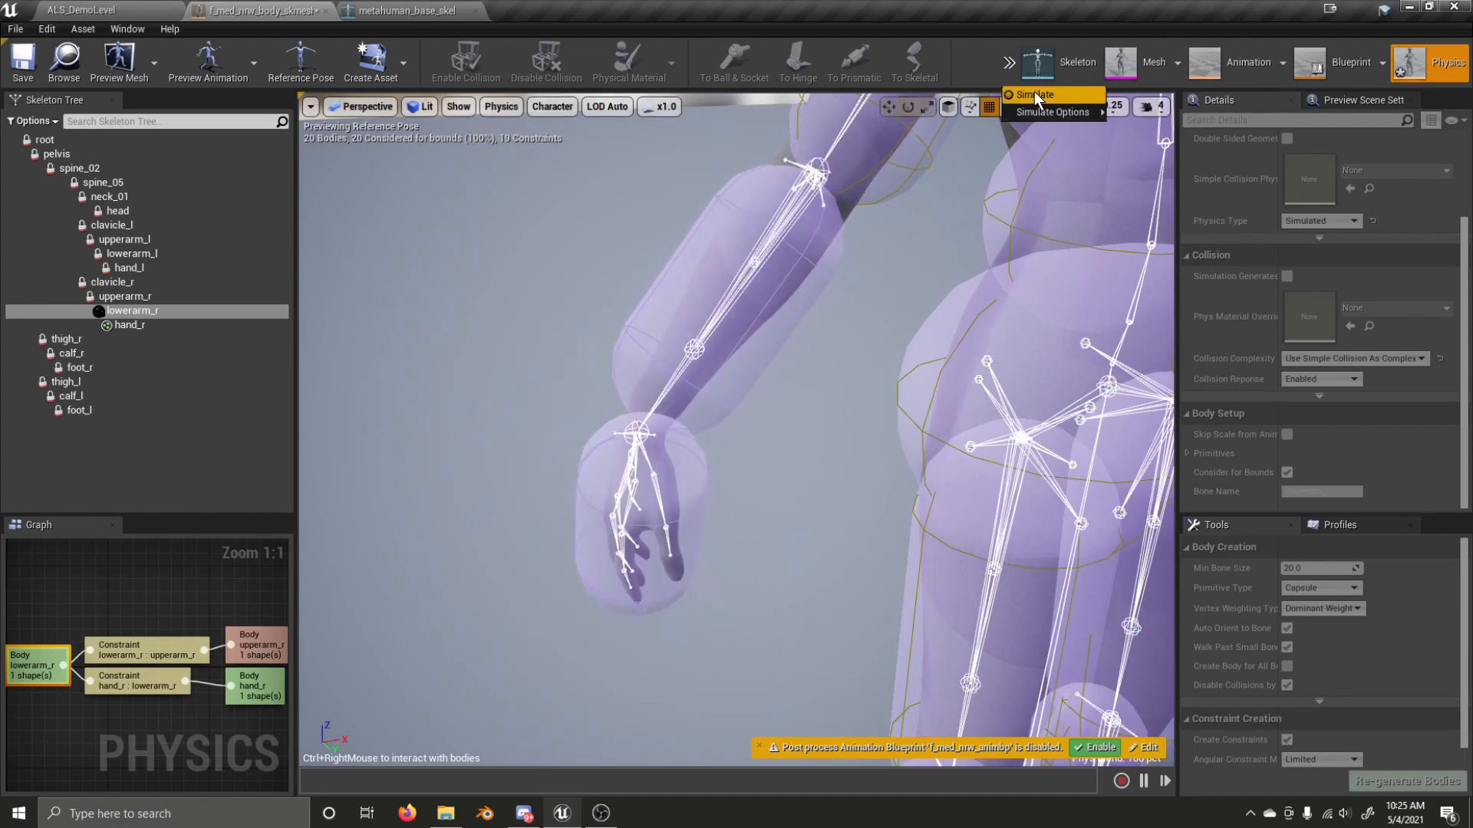
click(1033, 93)
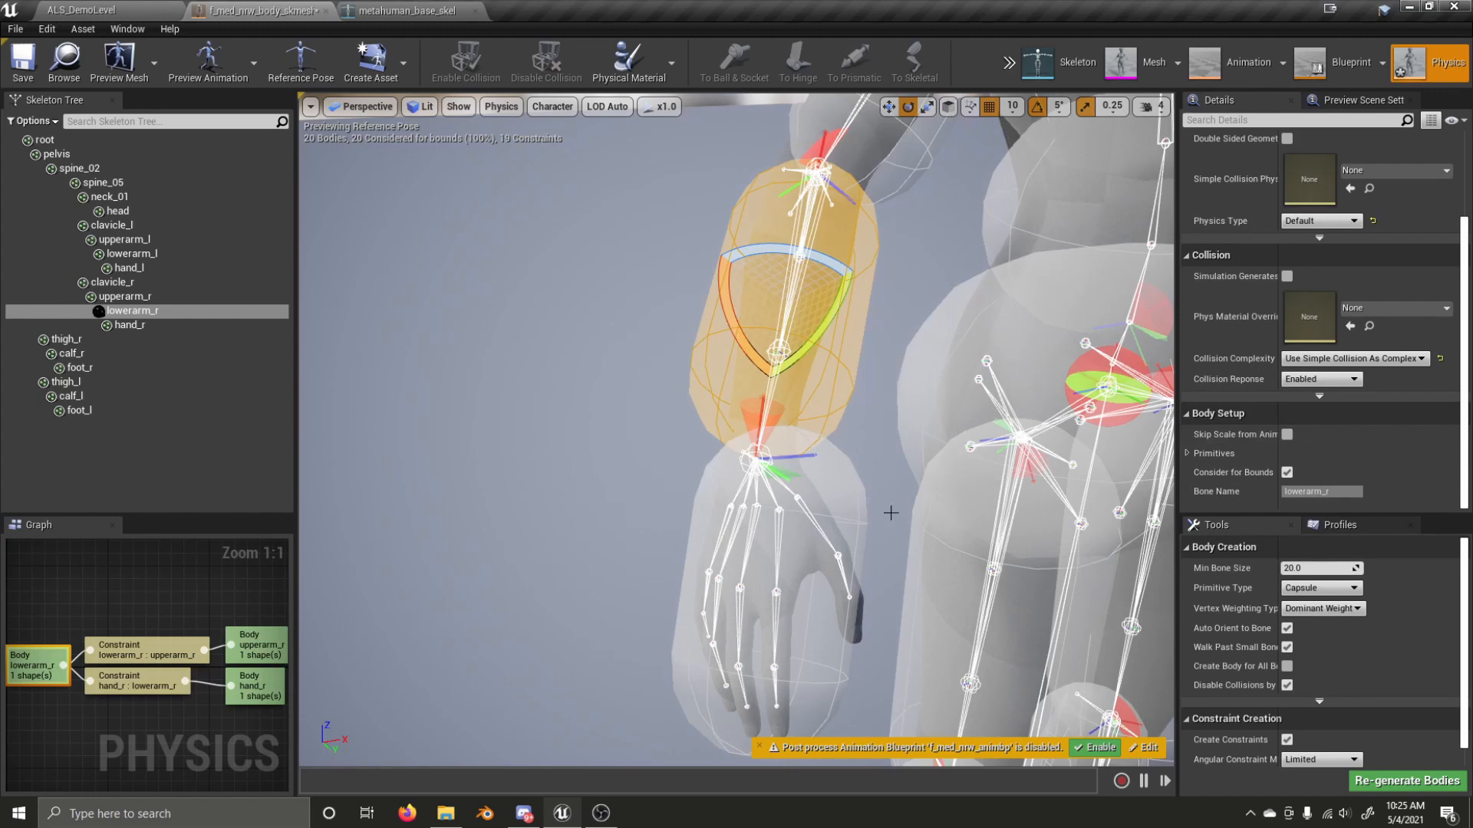
- Set the Swing 1, Swing 2 and Twist limits of the hand_r : lowerarm_r constraint to 30 and clear the selection
click(760, 412)
click(1324, 486)
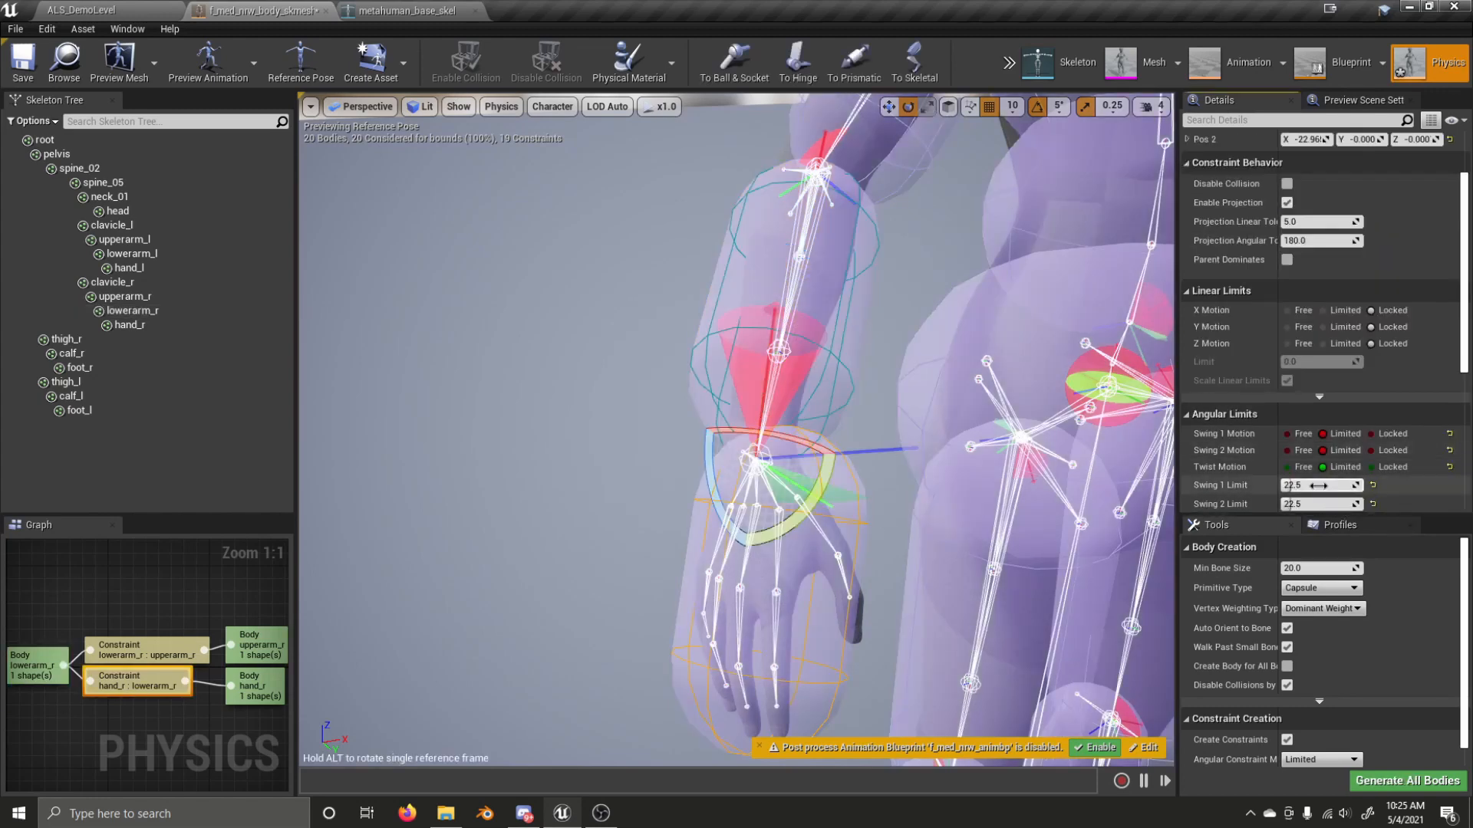
scroll(1319, 455, down, 2)
key(Return)
click(1309, 433)
text(30)
key(Tab)
text(30)
key(Tab)
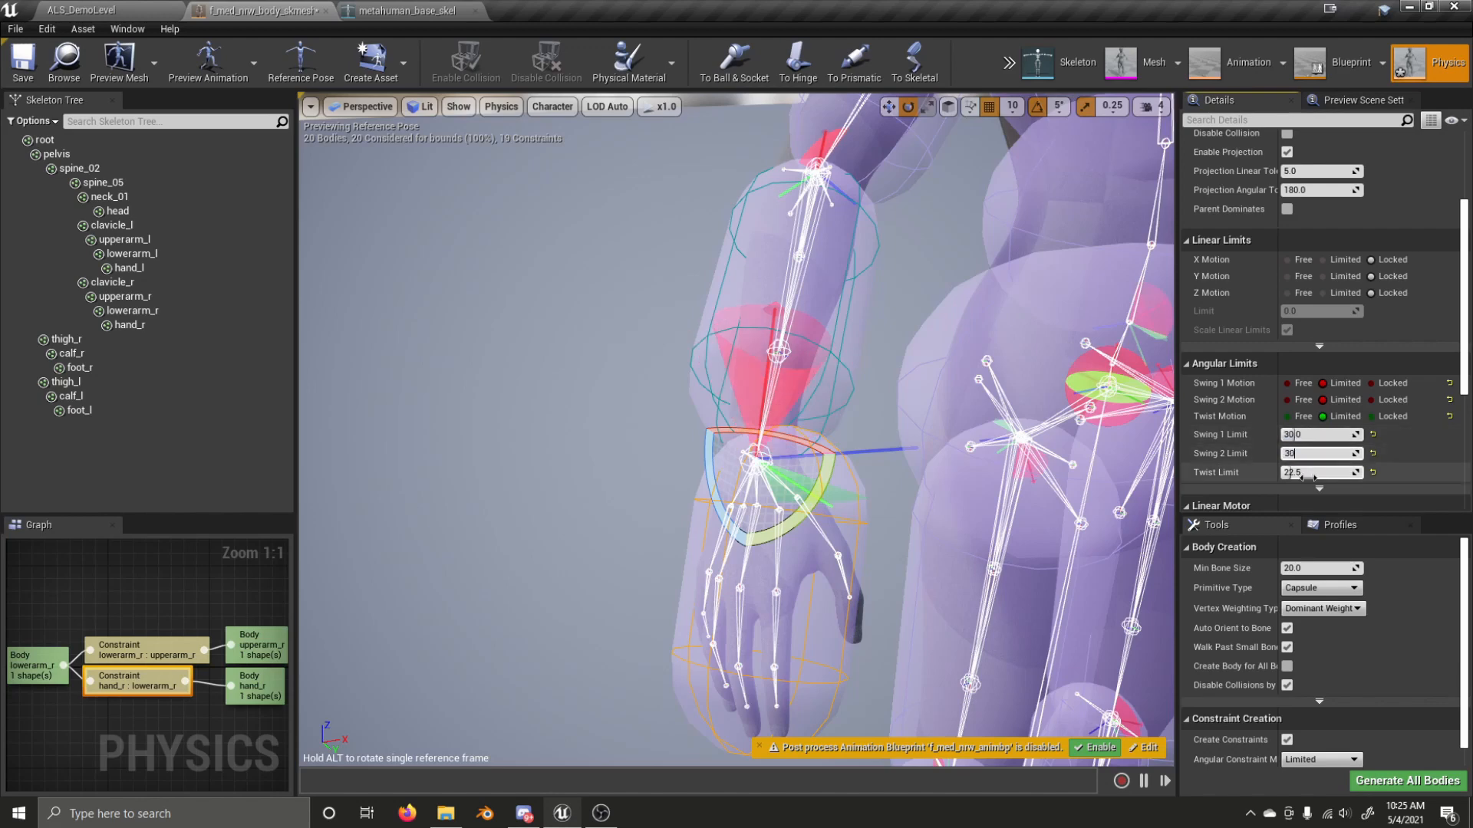
text(30)
click(657, 388)
- Set the Swing 1, Swing 2 and Twist limits of the left wrist constraint to 30 and clear the selection
right_drag(661, 382, 838, 373)
click(799, 297)
click(1311, 437)
text(30)
key(Tab)
text(30)
key(Tab)
text(30)
click(1129, 504)
- Save the edited physics asset of the body mesh
right_drag(1119, 506, 1013, 449)
key(s)
key(d)
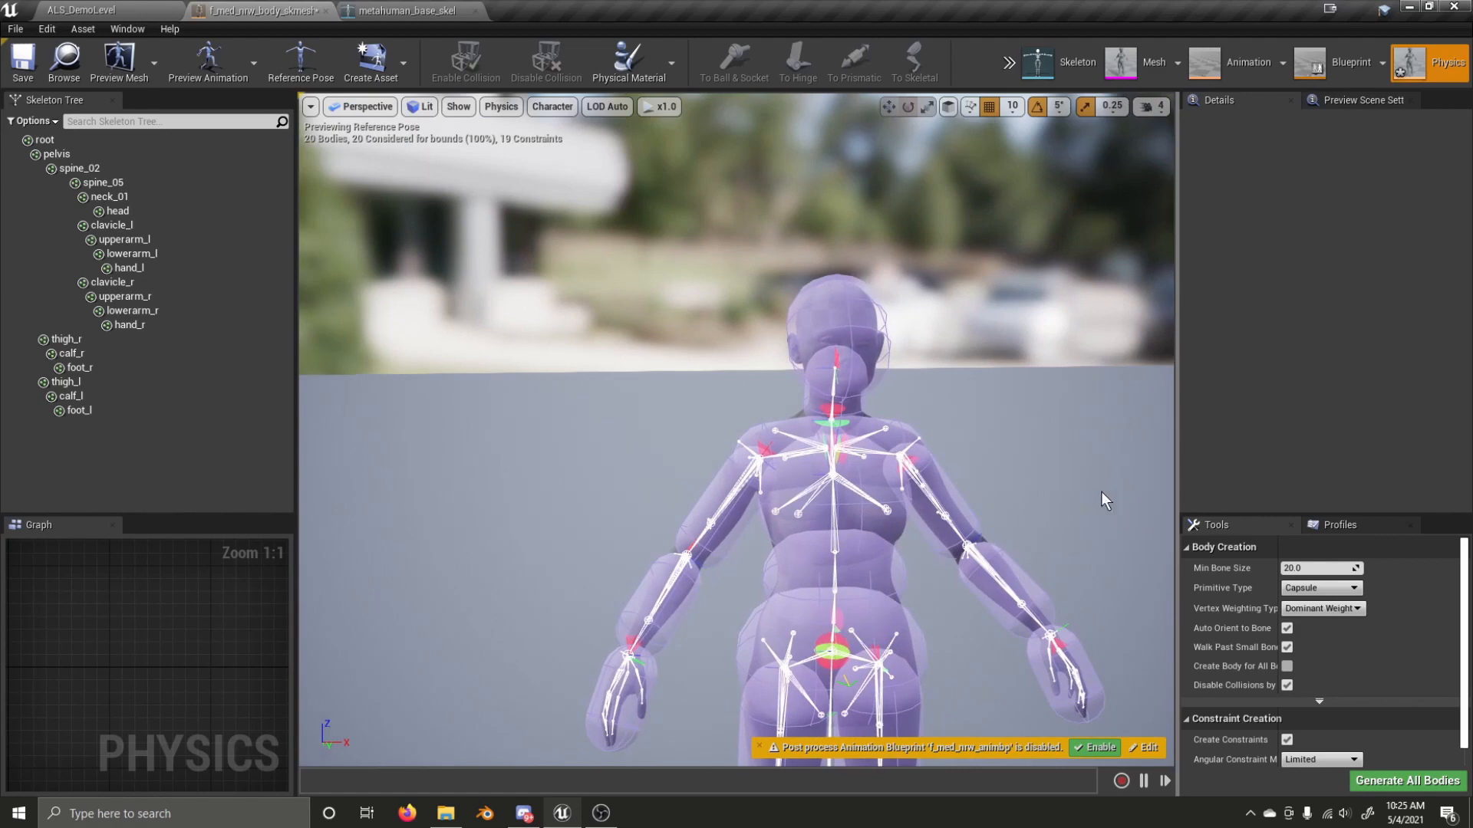
click(23, 59)
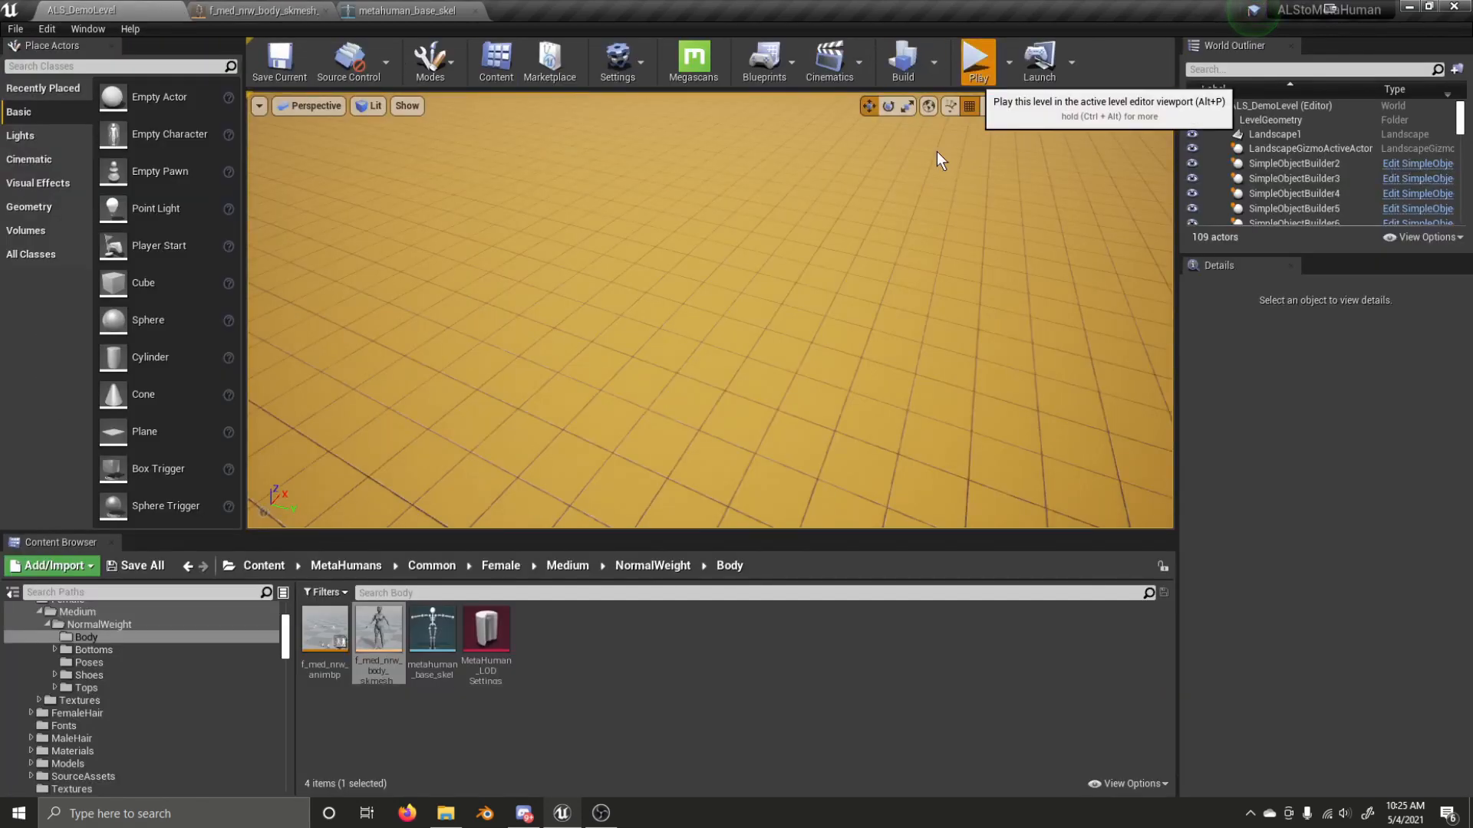
- Play ALS_DemoLevel and test the character's ragdoll and recovery, first from standing and again from a forward jump
click(974, 60)
key(x)
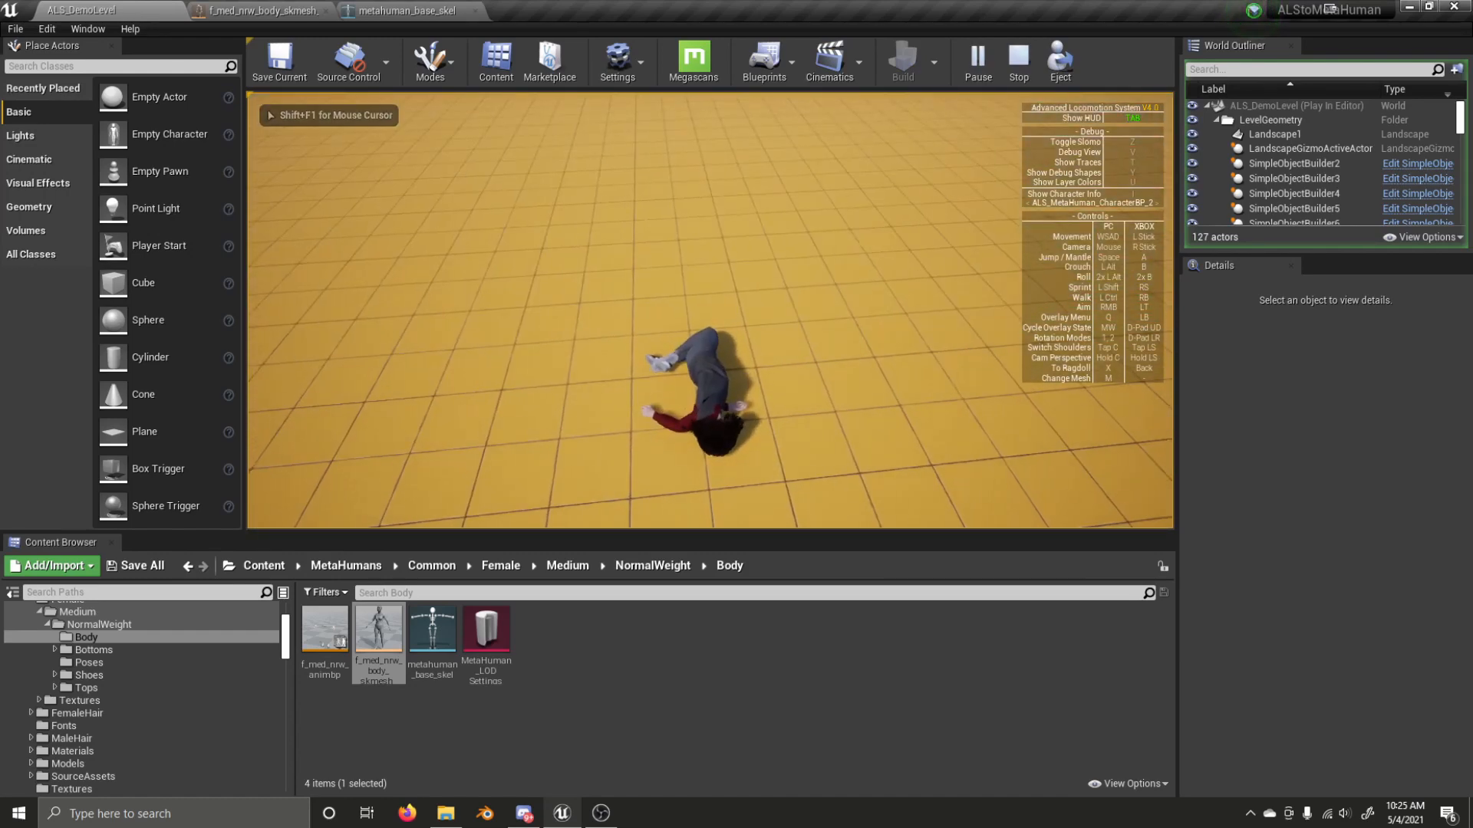
key(x)
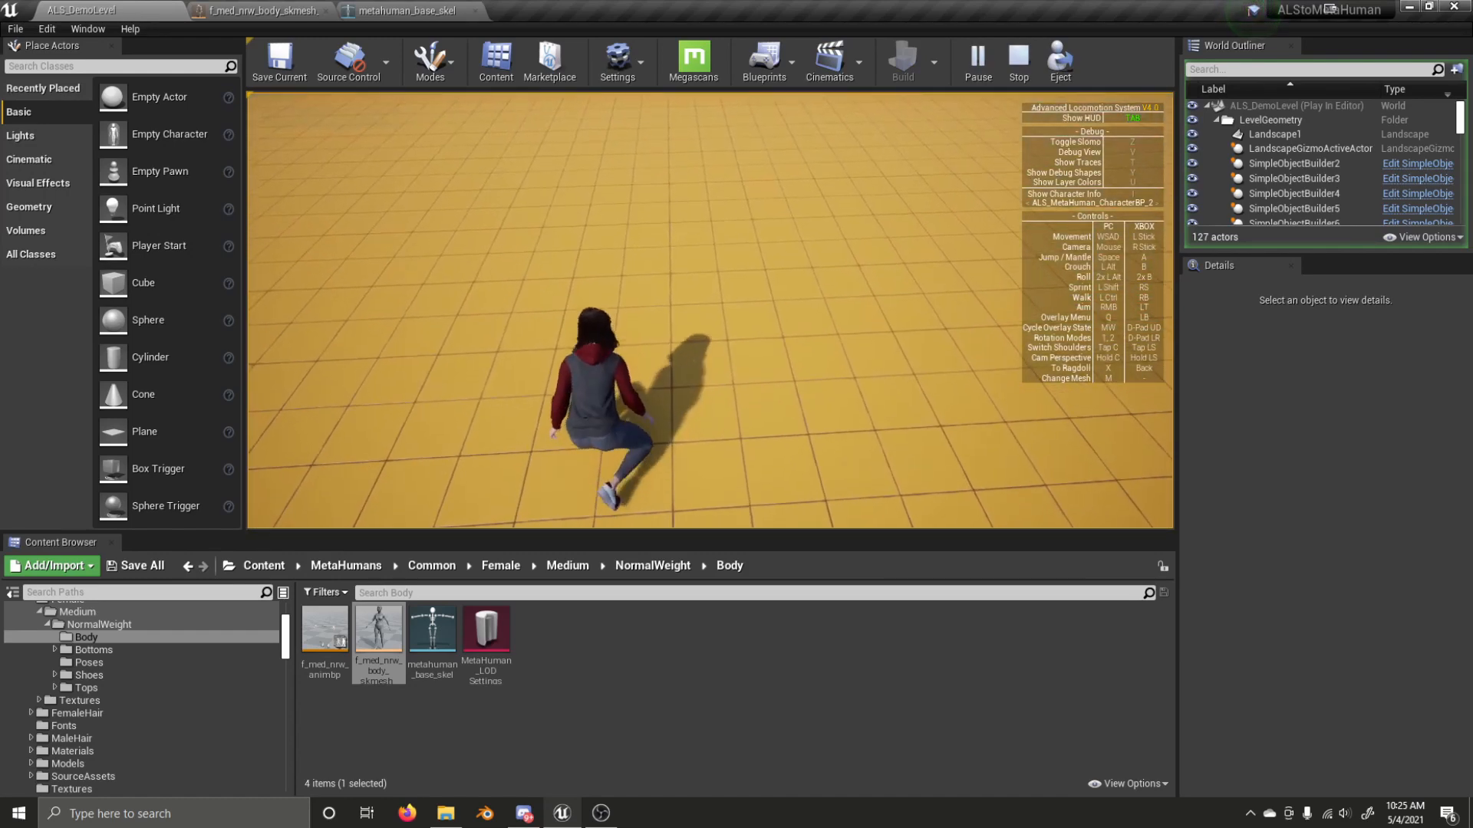
key(w)
key(space)
key(x)
key(x)
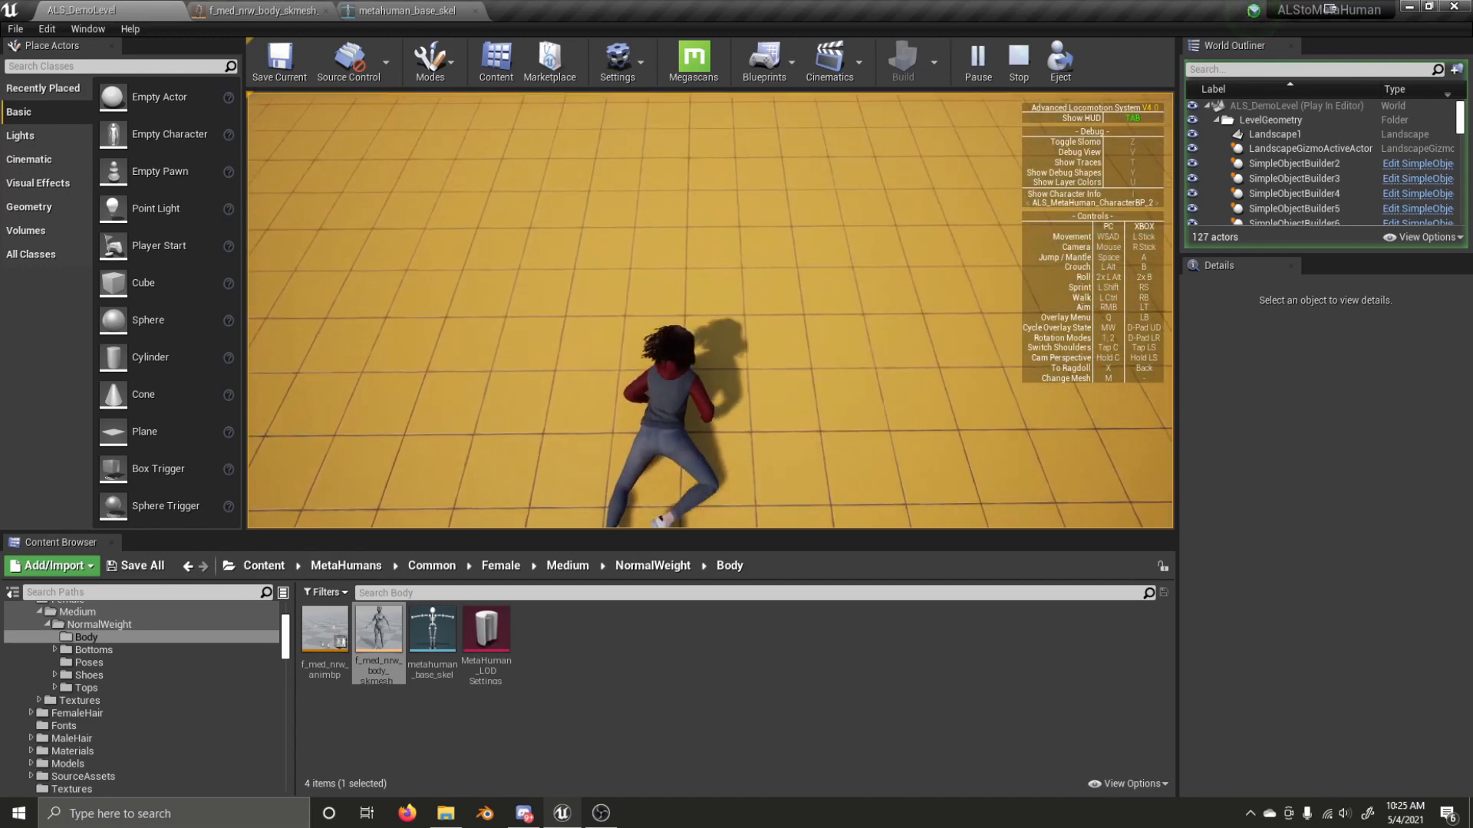
- Run the character across to the red area and climb the stacked blue blocks
key(w)
key(w)
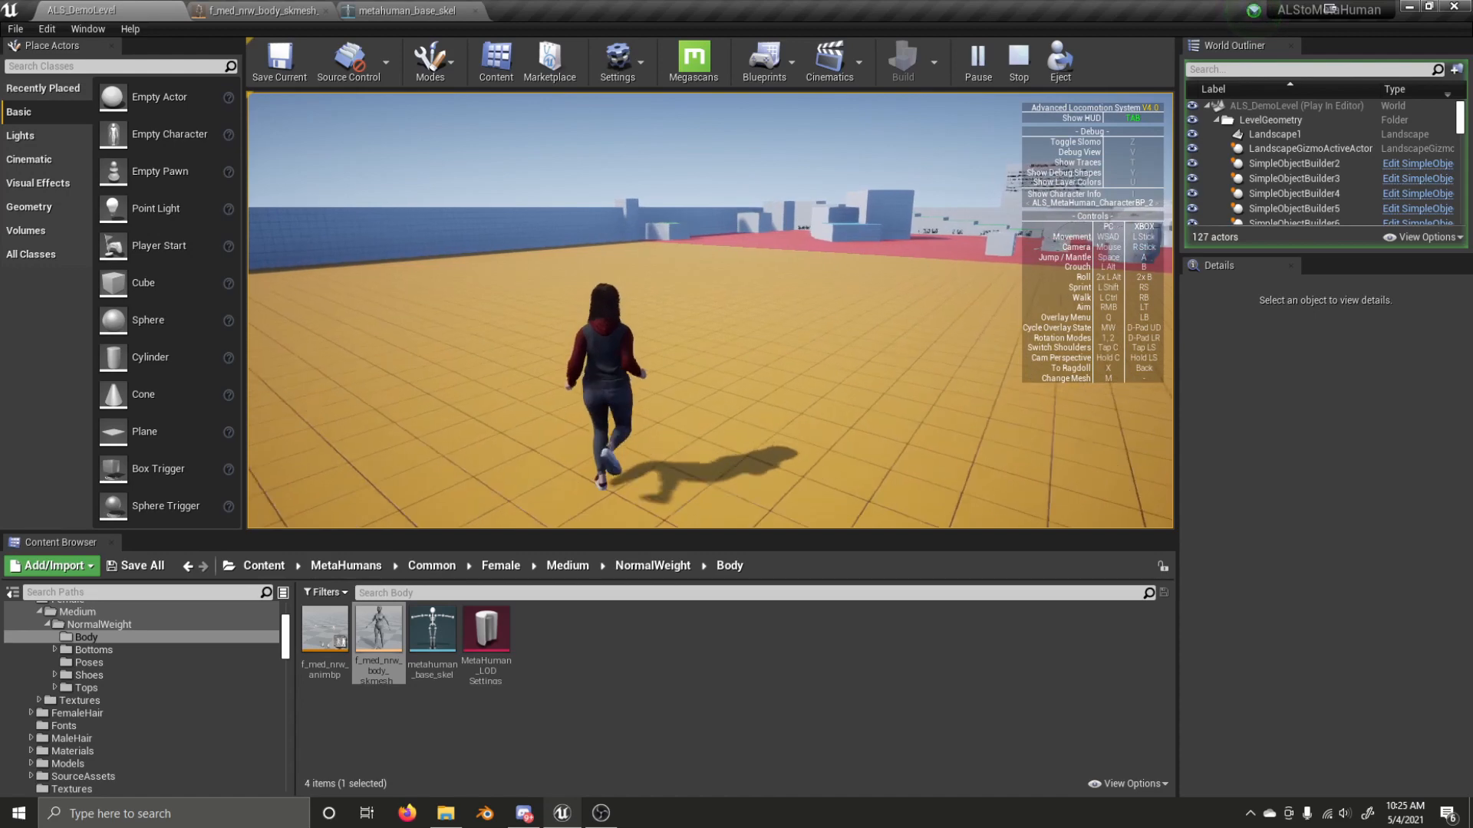
key(w)
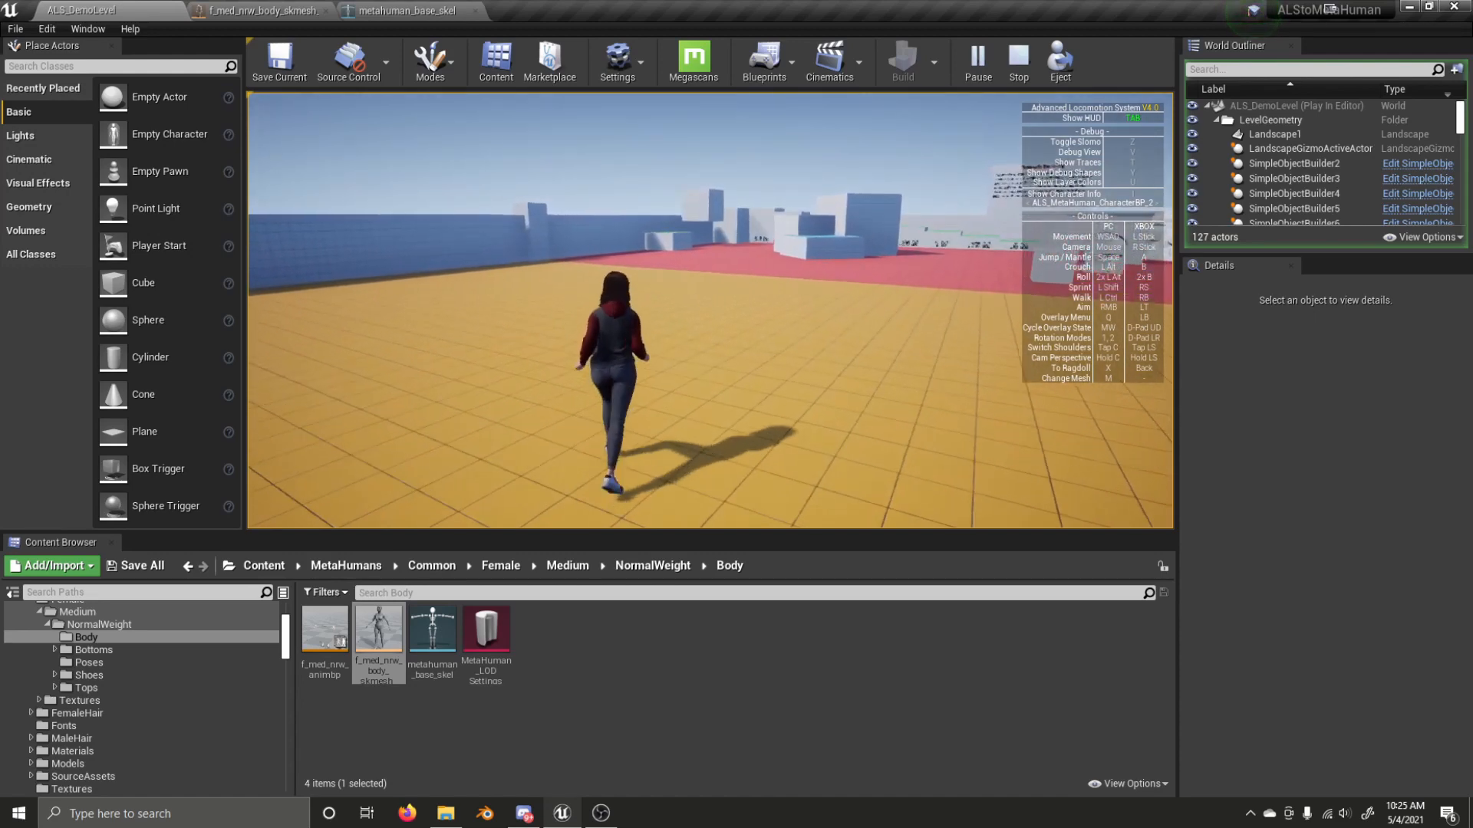
key(w)
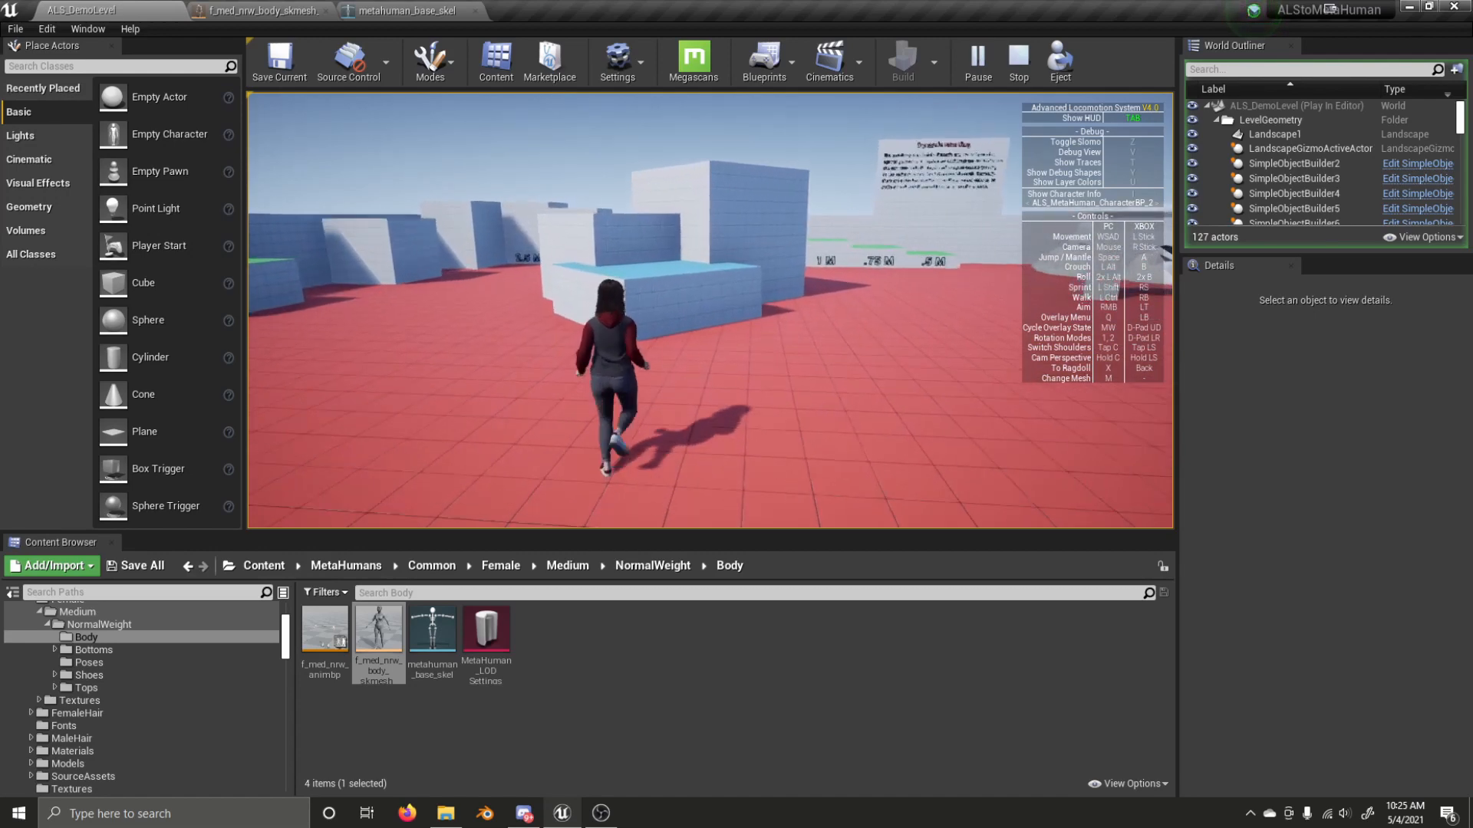
key(w)
key(space)
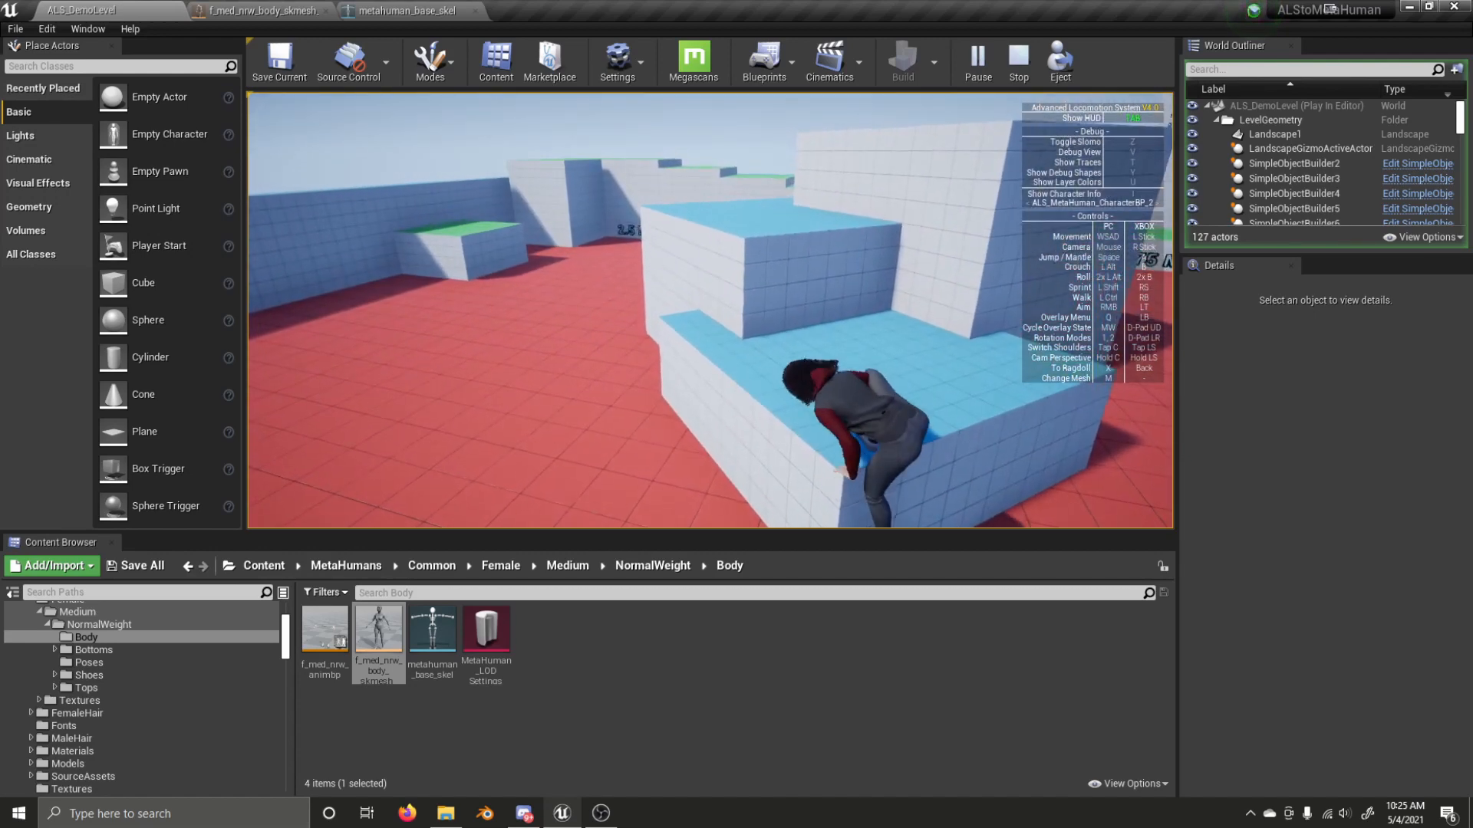
key(w)
key(space)
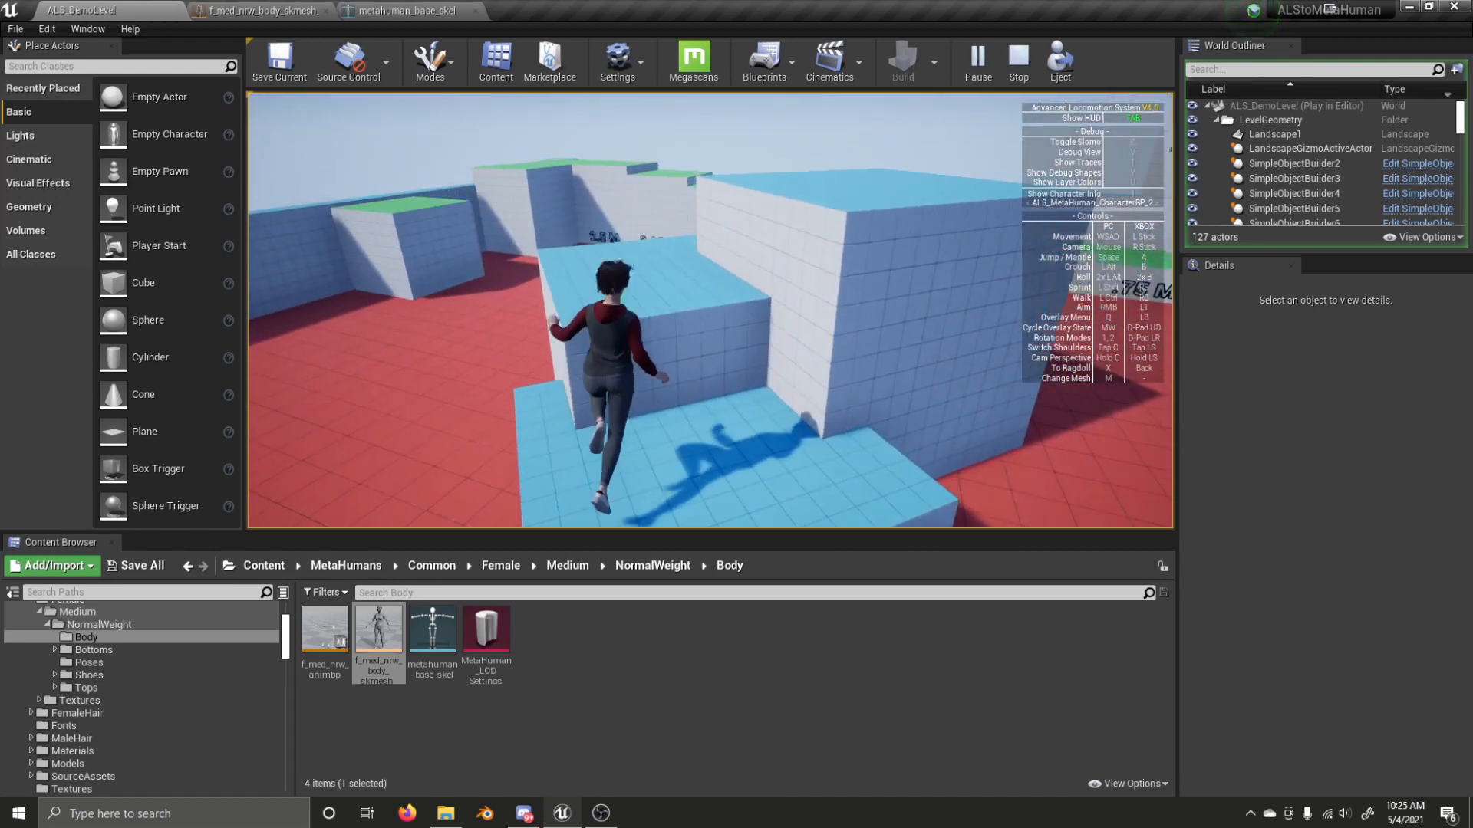
- Test the ragdoll on the high blocks and again while jumping down to the red floor, recovering the character to its feet
key(alt)
key(alt)
key(x)
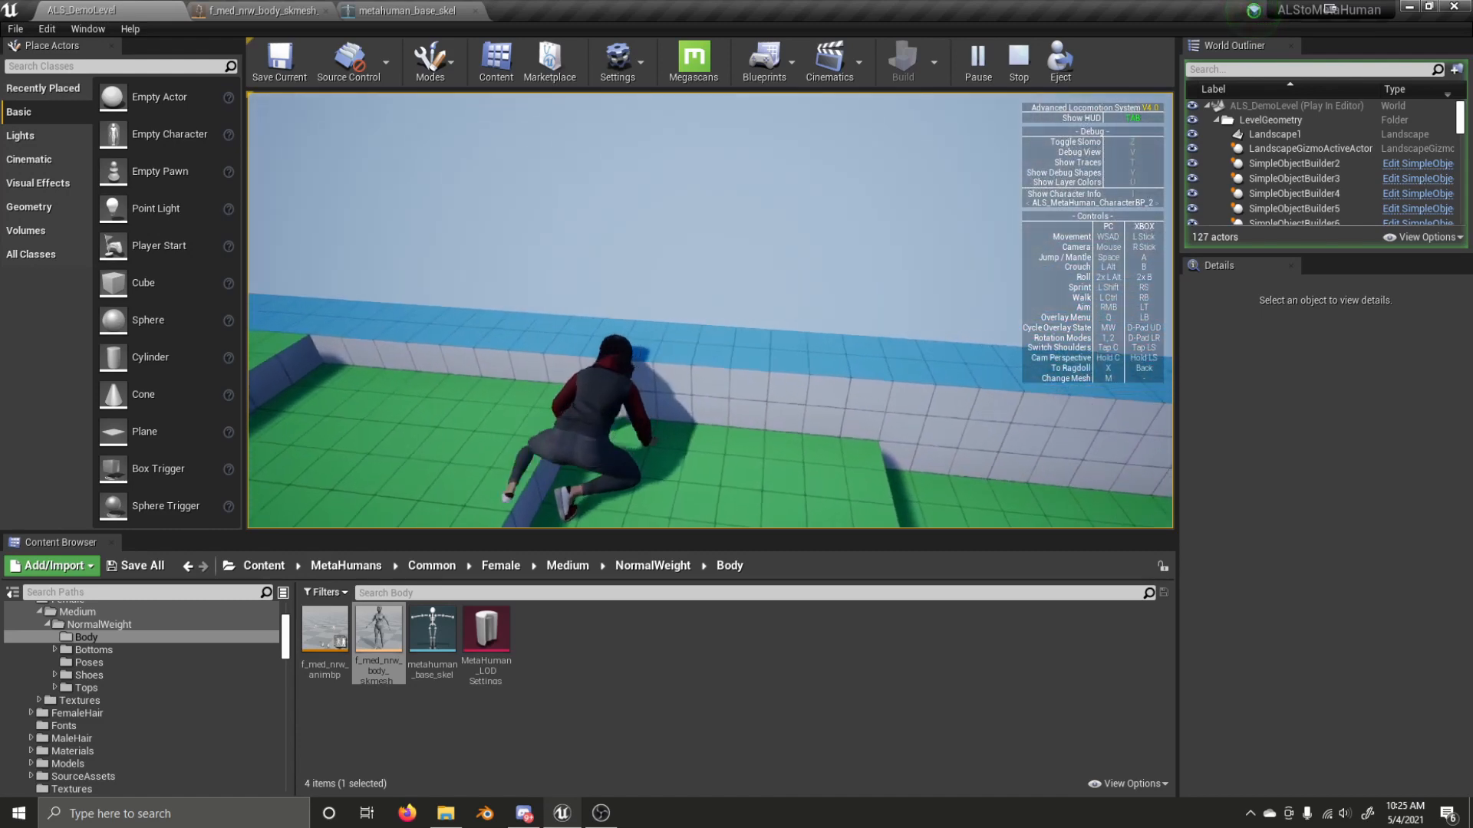
key(w)
key(space)
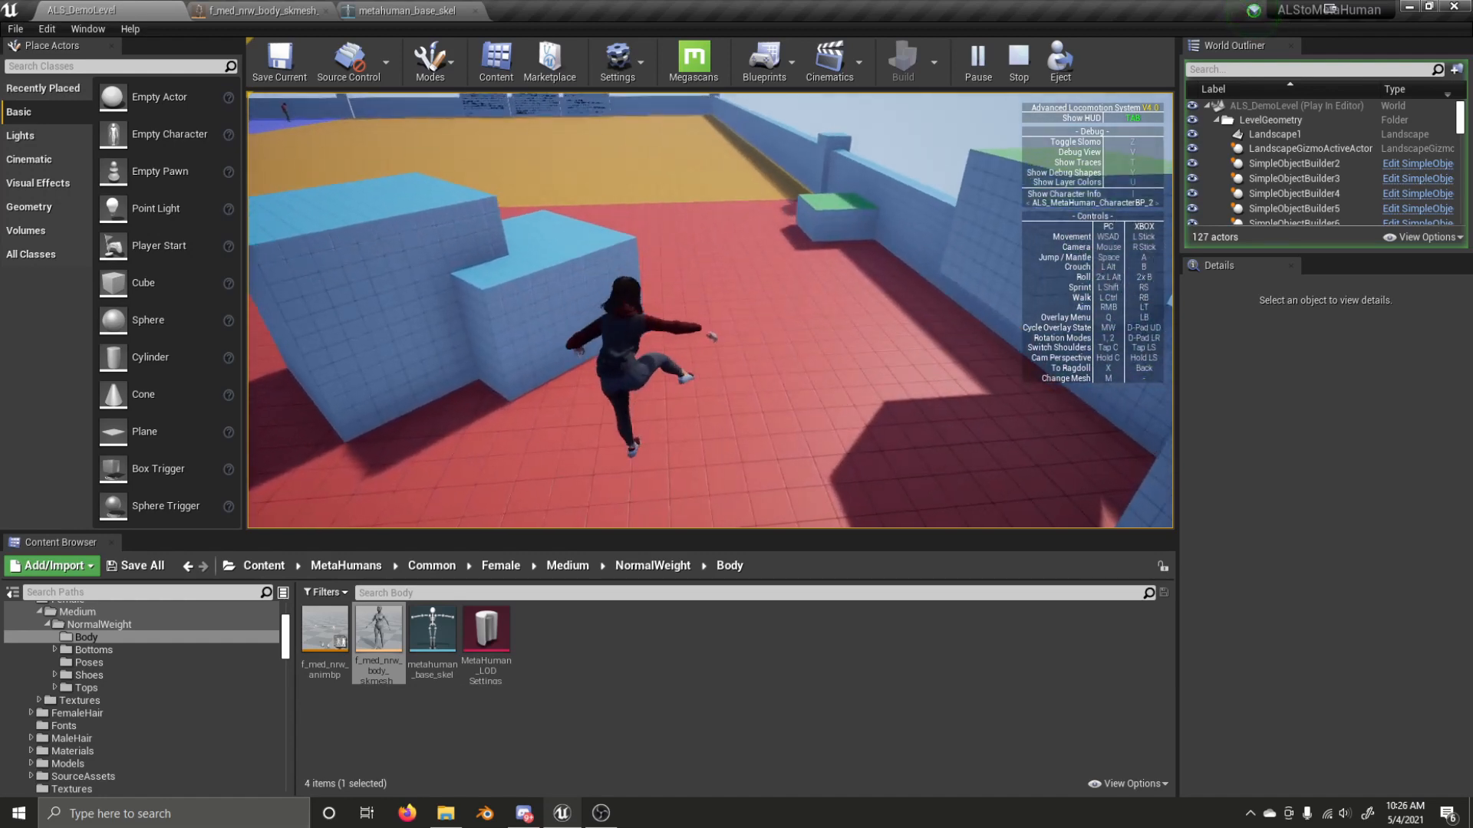
key(x)
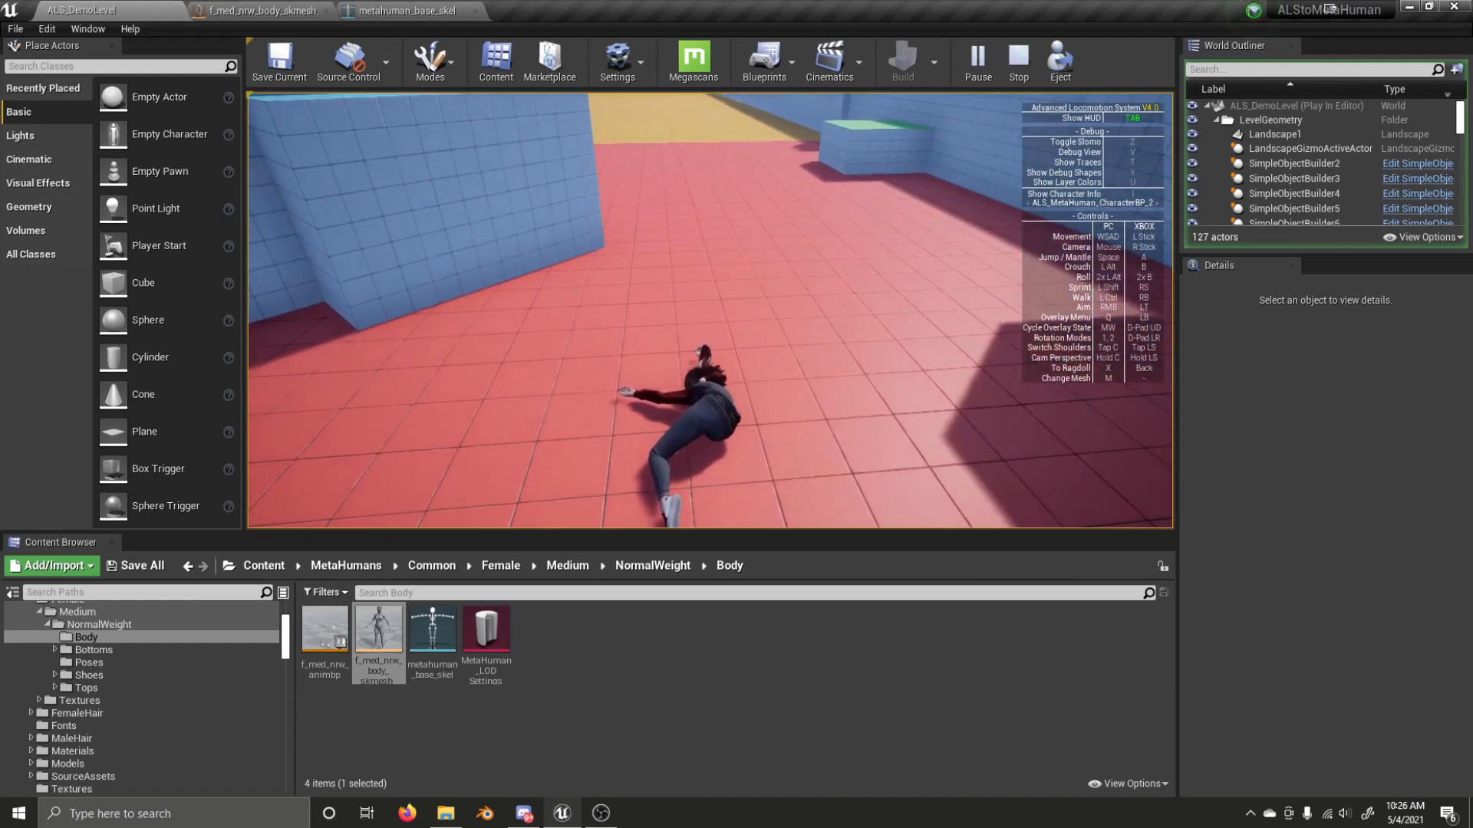
key(x)
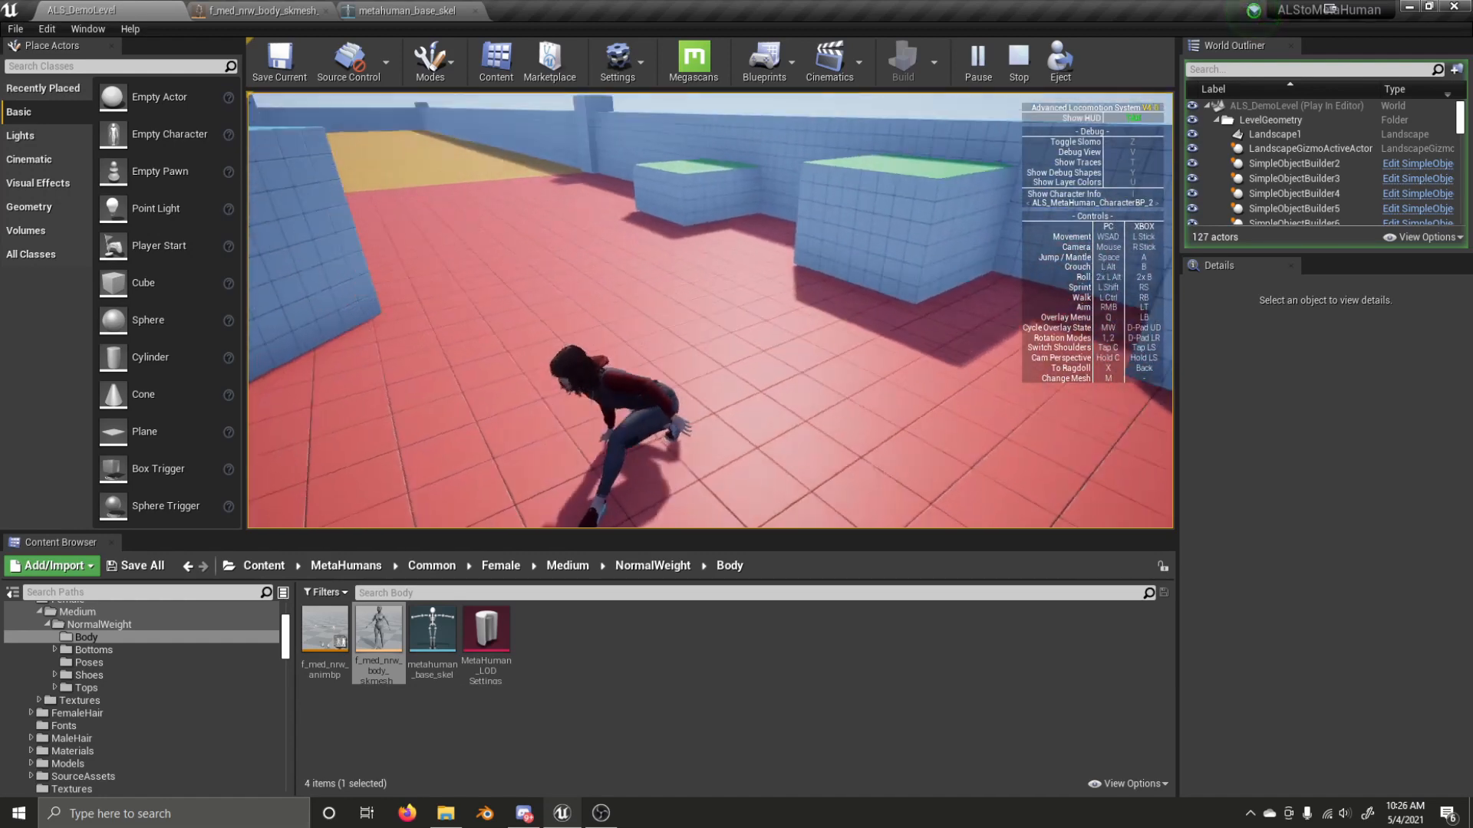
- Run the character back to the yellow area, turn on the debug view, and test a jump and roll
key(w)
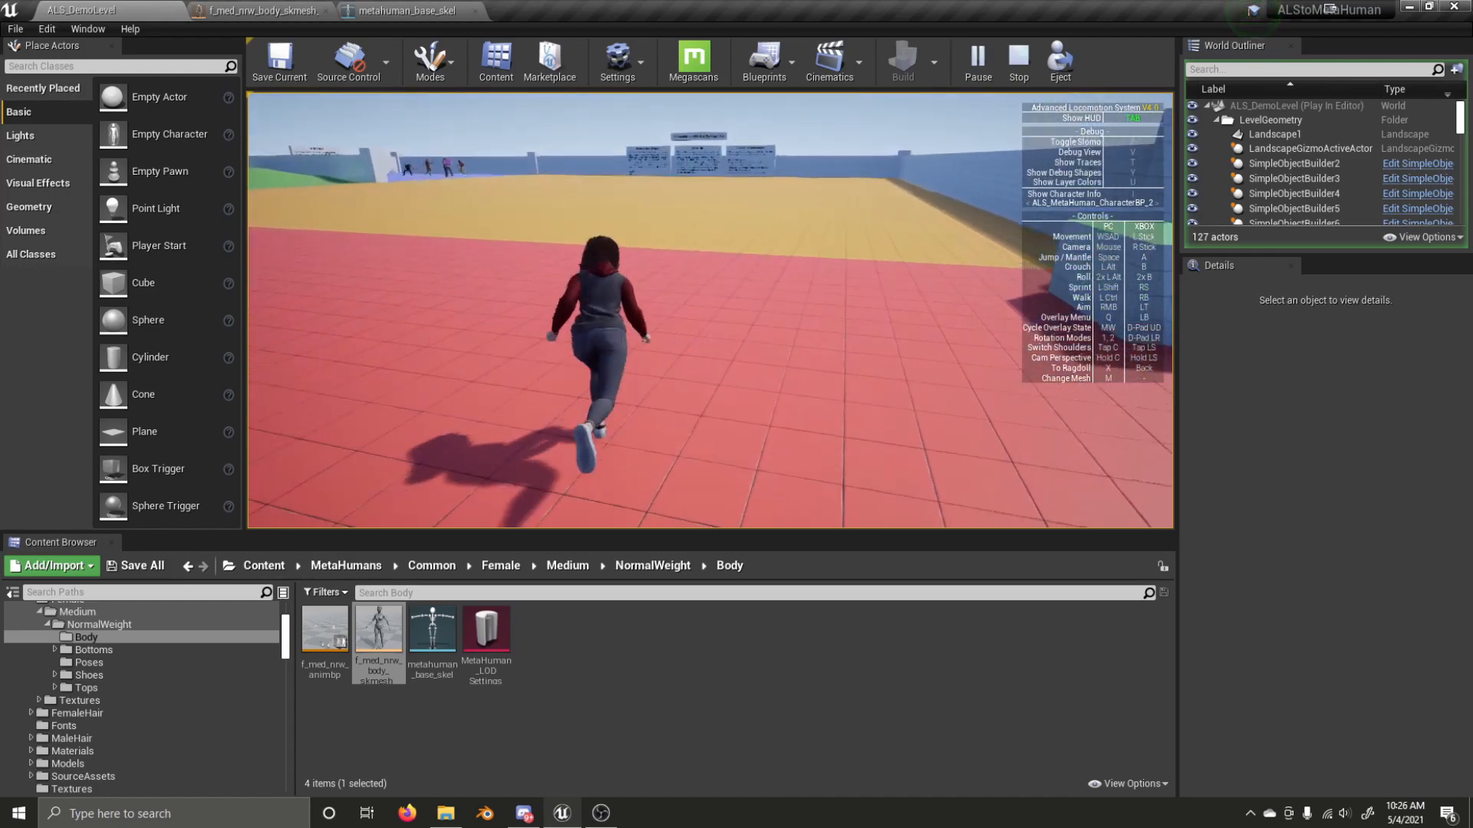
key(w)
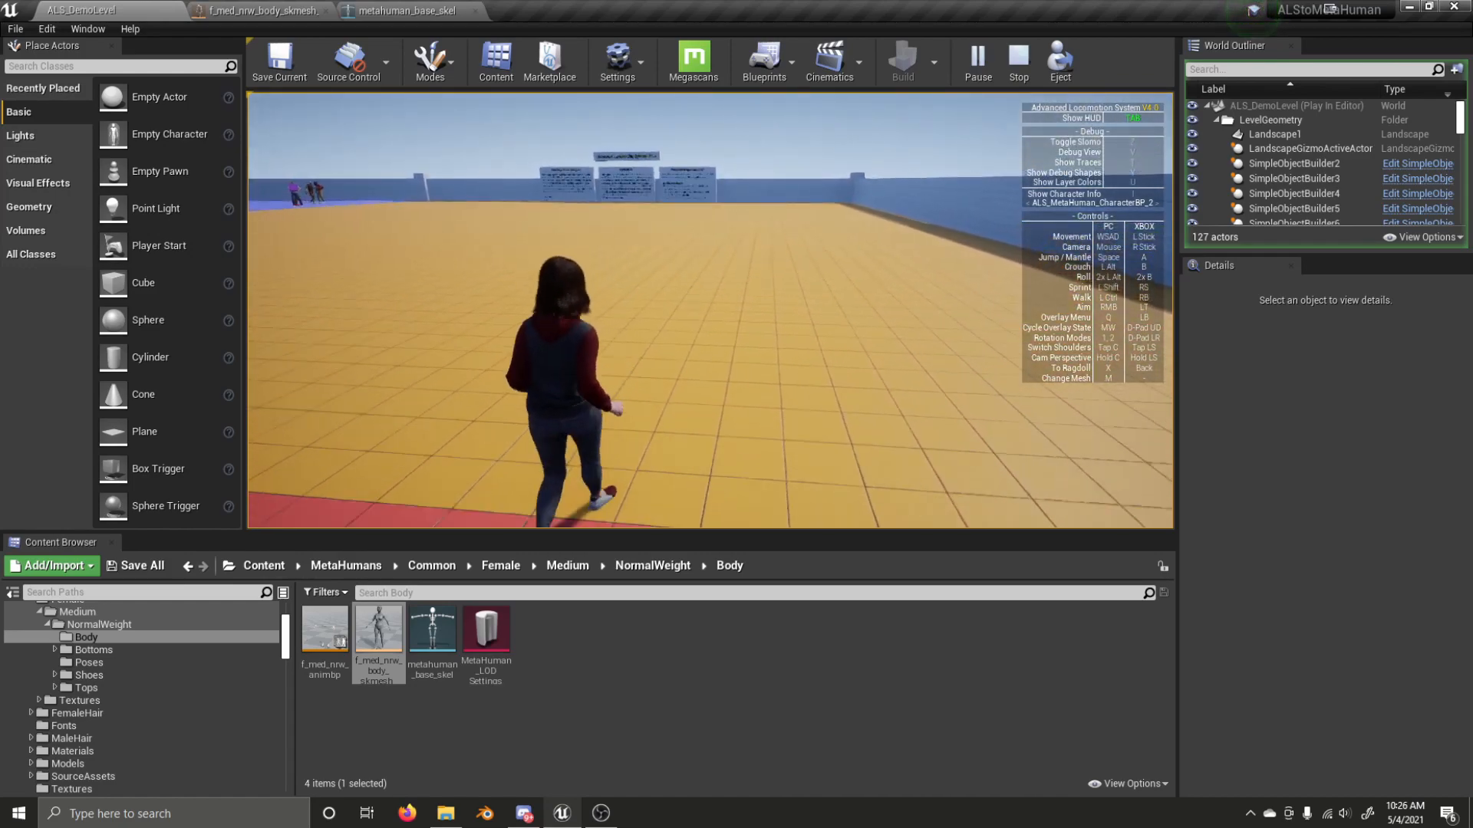
key(w)
key(v)
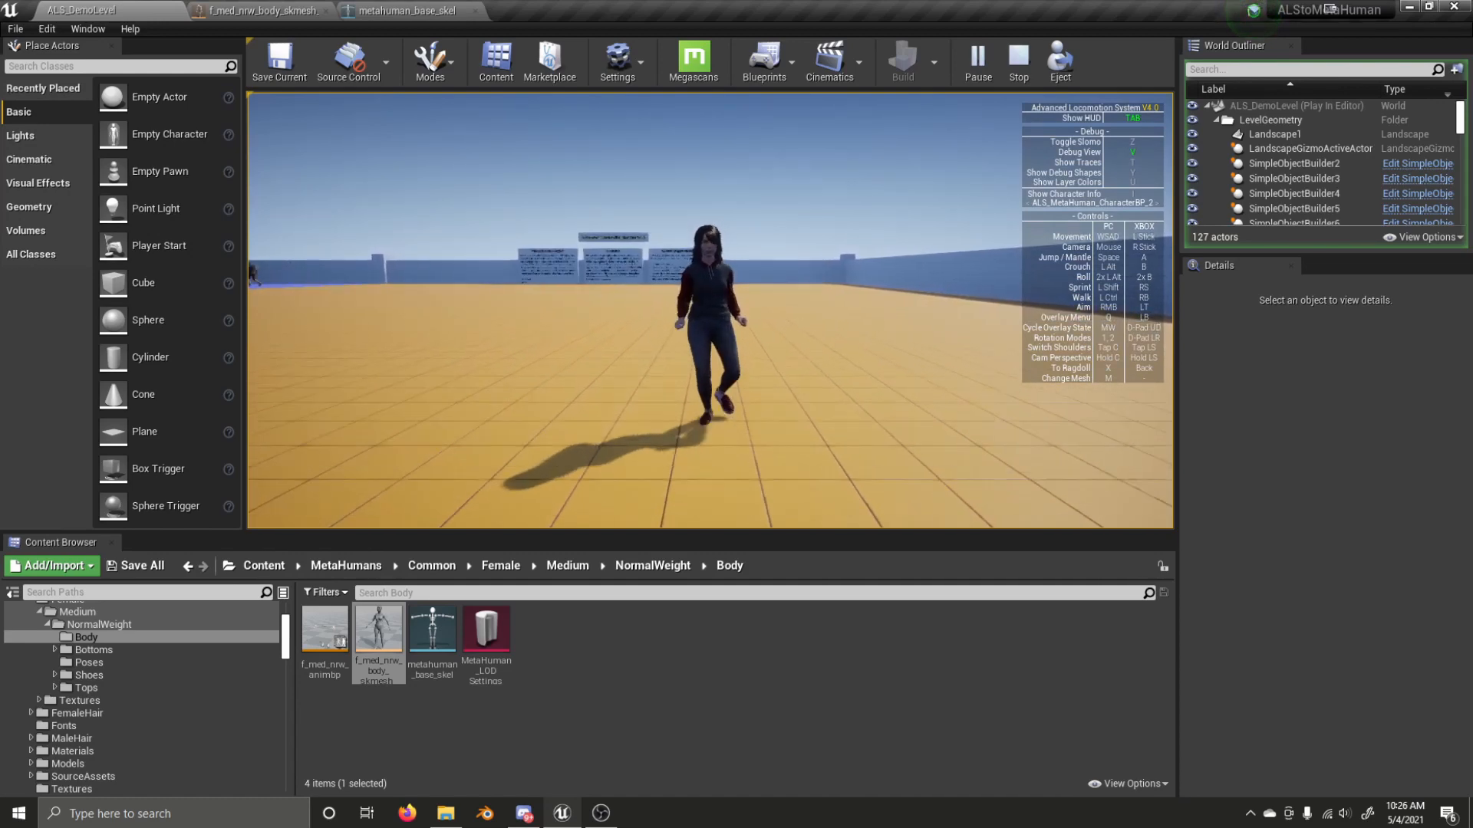
key(space)
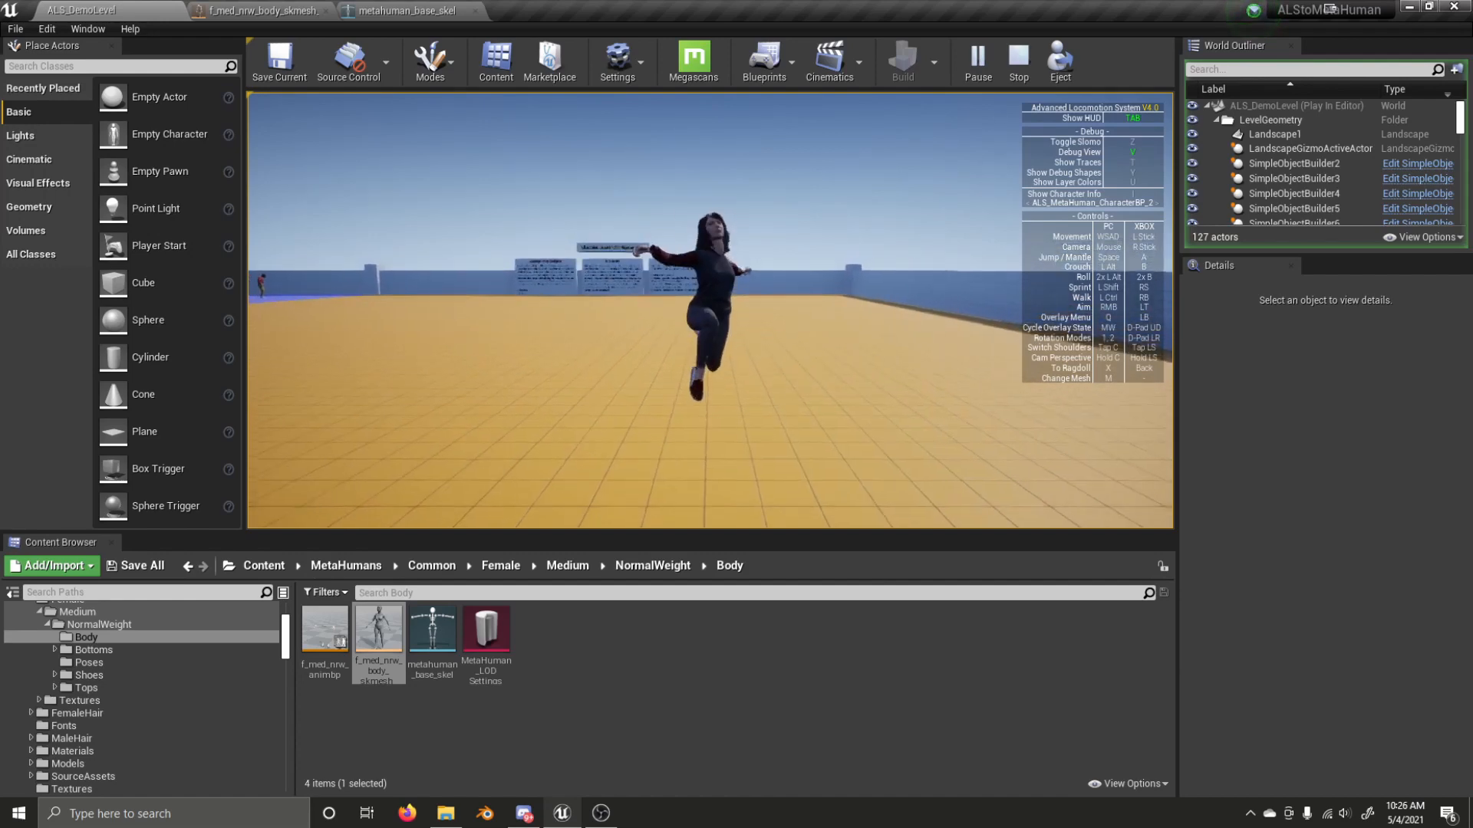
key(alt)
key(alt)
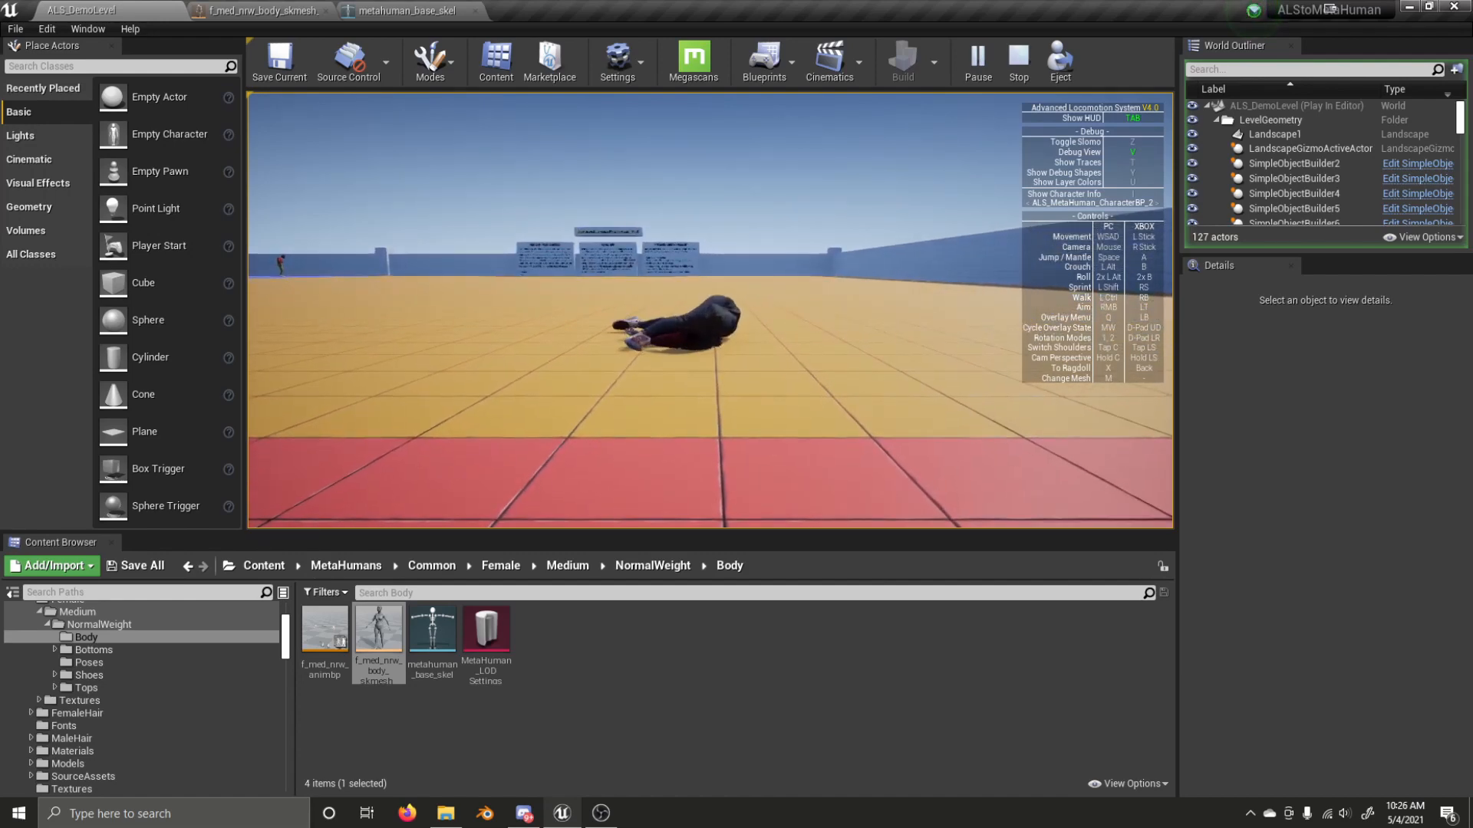